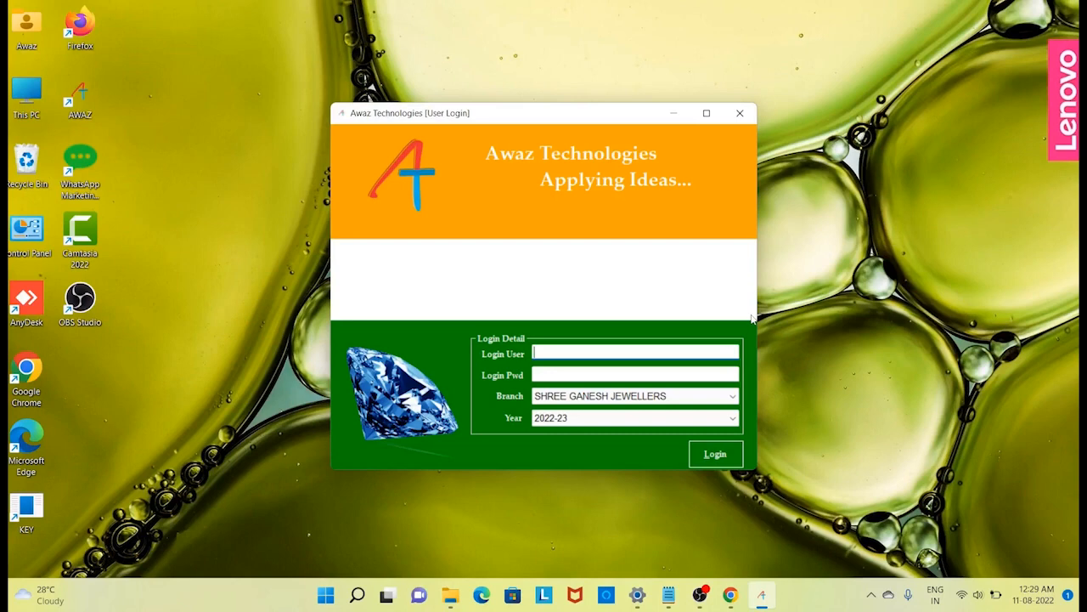
# - Log in with the user's credentials, keeping branch SHREE GANESH JEWELLERS and year 2022-23
pyautogui.write('SANJAY')
pyautogui.write('###')
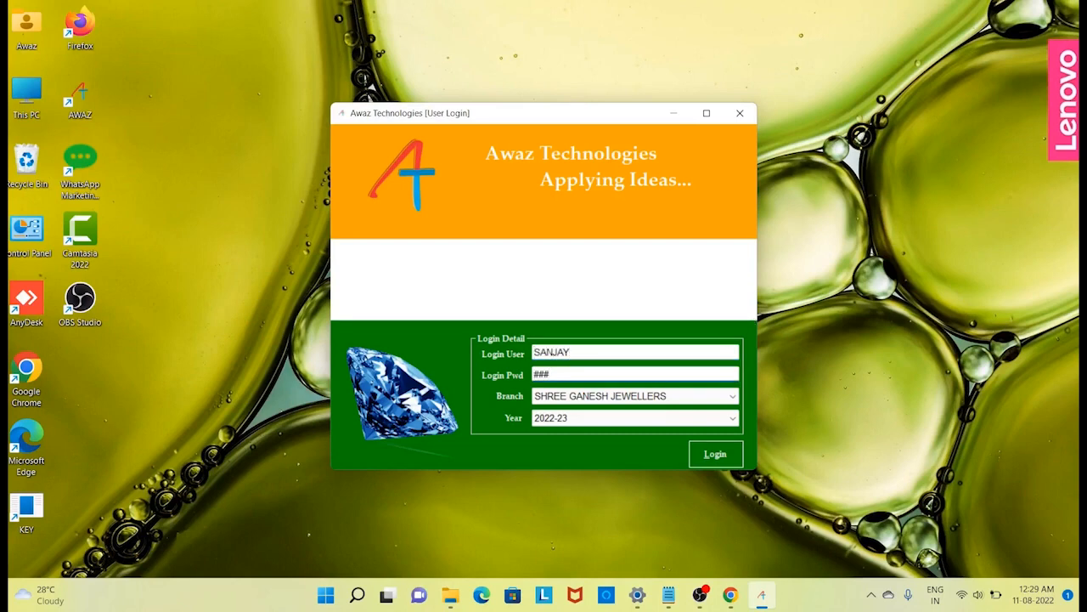
pyautogui.click(665, 397)
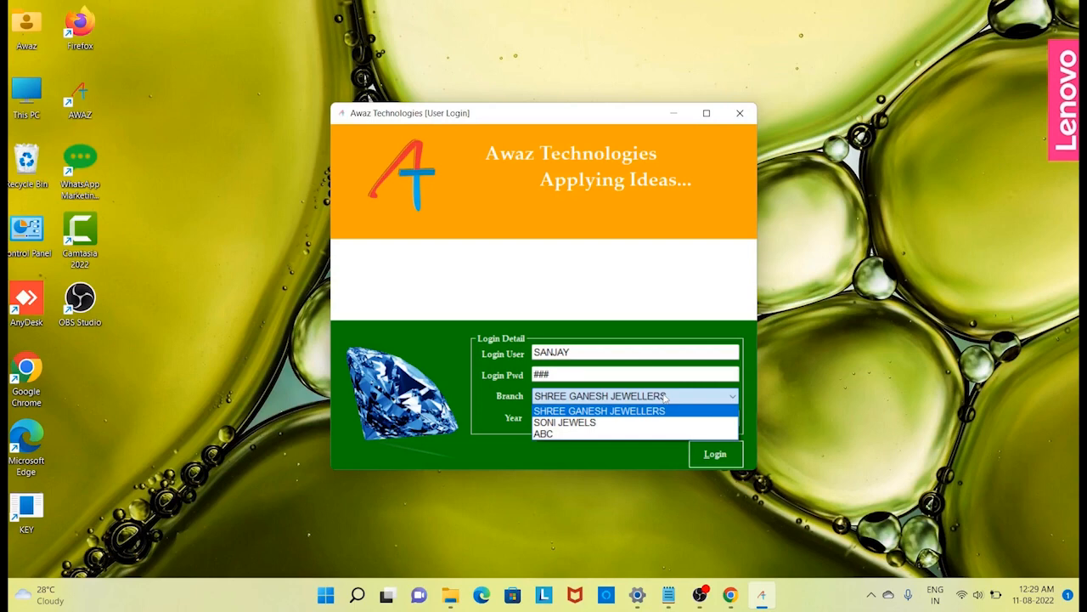
pyautogui.click(643, 410)
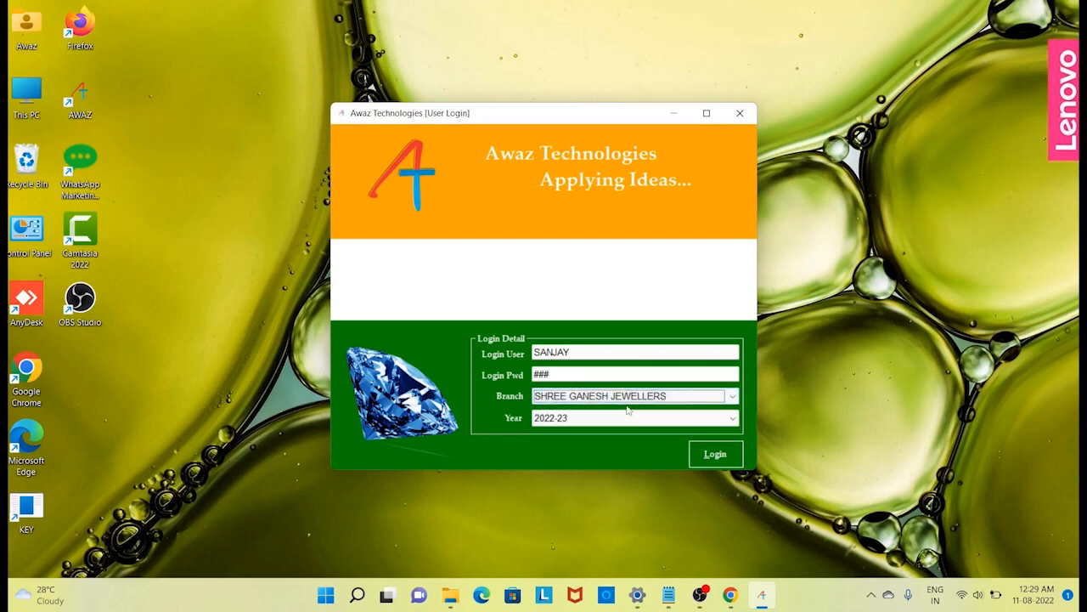
pyautogui.click(639, 418)
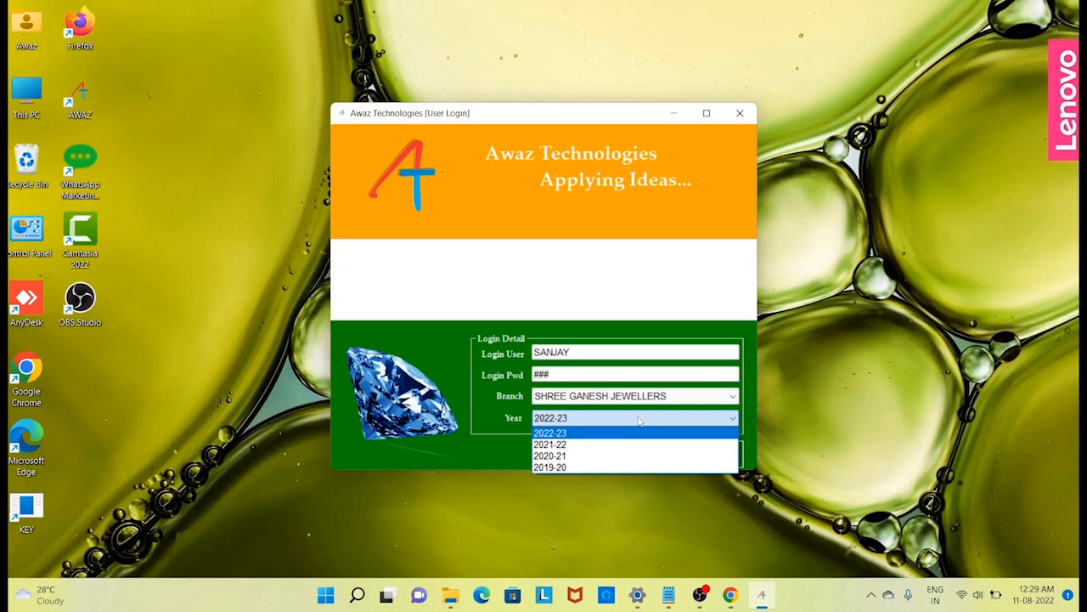
pyautogui.click(640, 421)
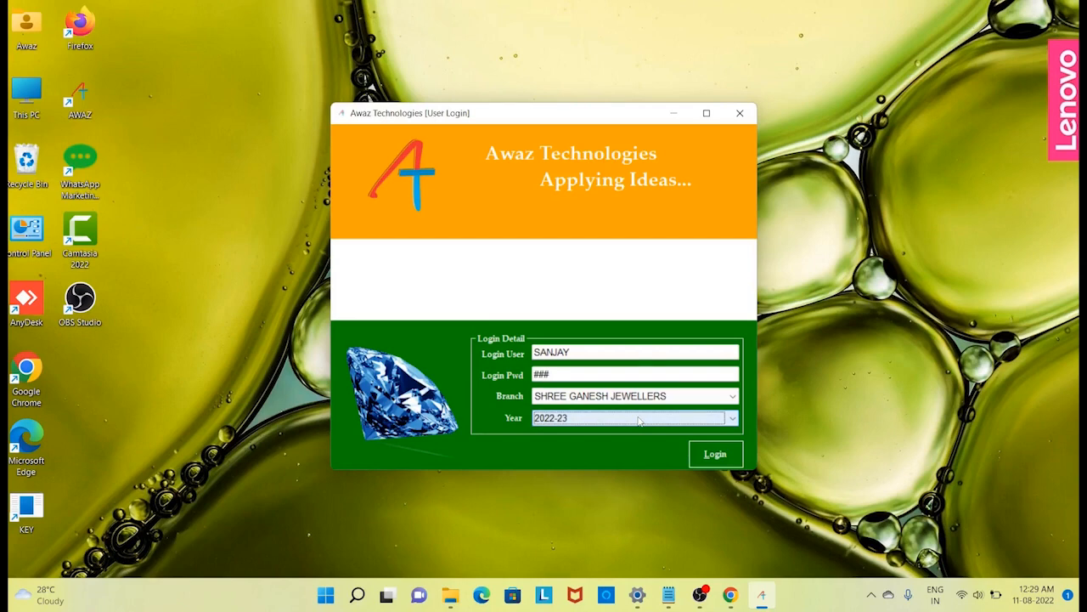
pyautogui.click(723, 456)
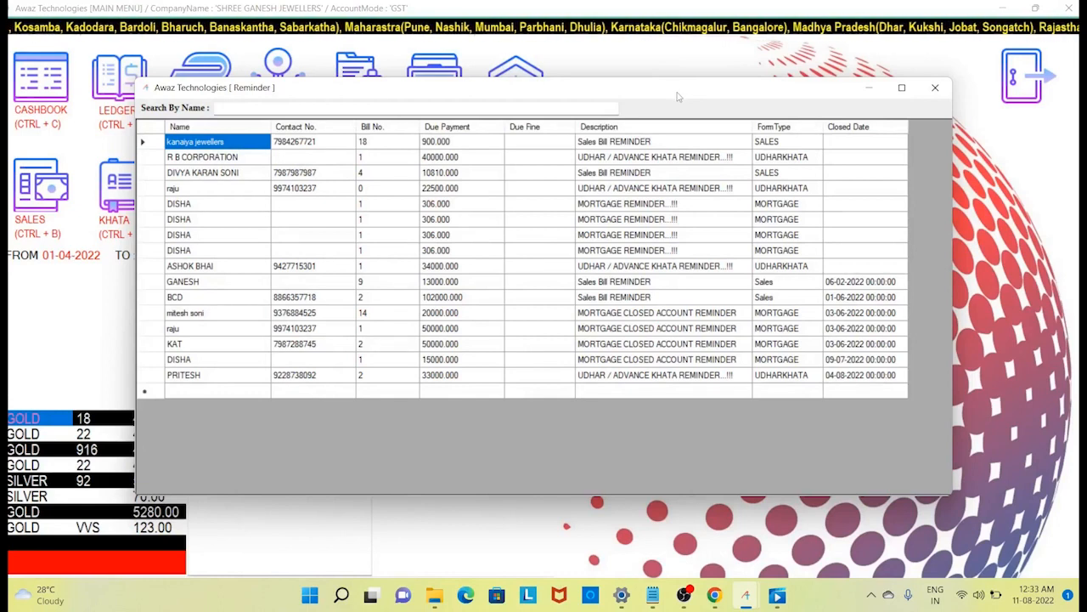
# - Reposition the Reminder window and bring up the actions menu for a reminder record
pyautogui.moveTo(677, 96); pyautogui.dragTo(683, 104)
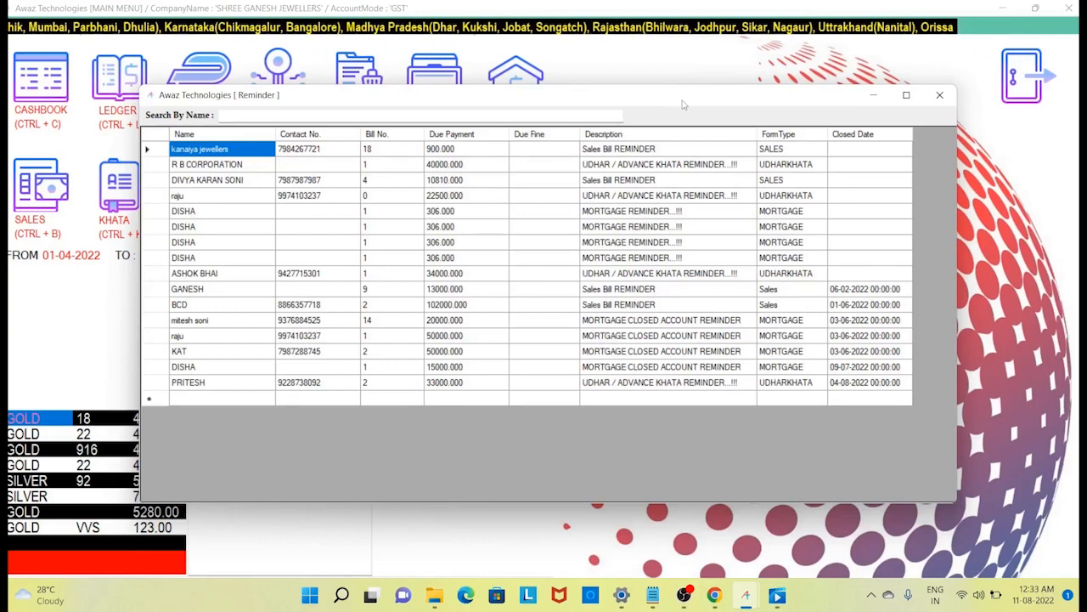
pyautogui.moveTo(682, 104); pyautogui.dragTo(677, 107)
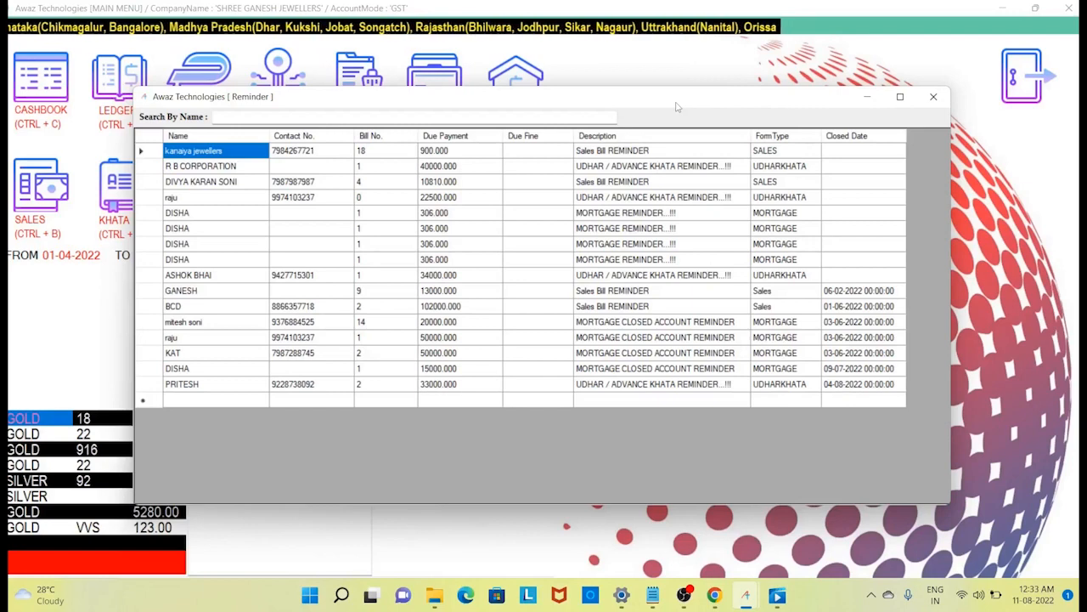
pyautogui.rightClick(335, 155)
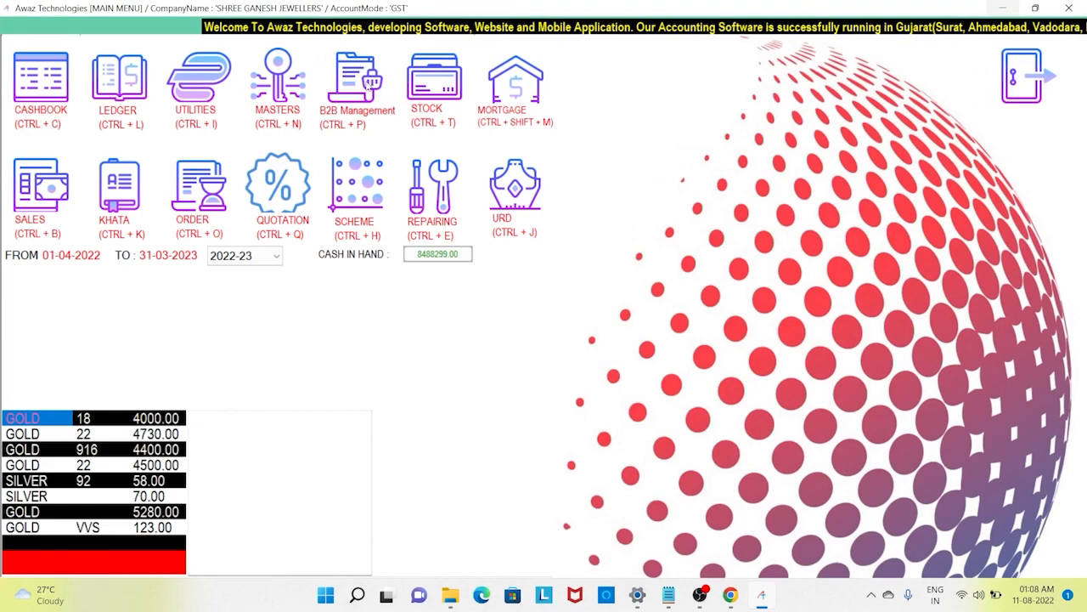
# - Open B2B purchase and sales management from the main menu
pyautogui.click(366, 85)
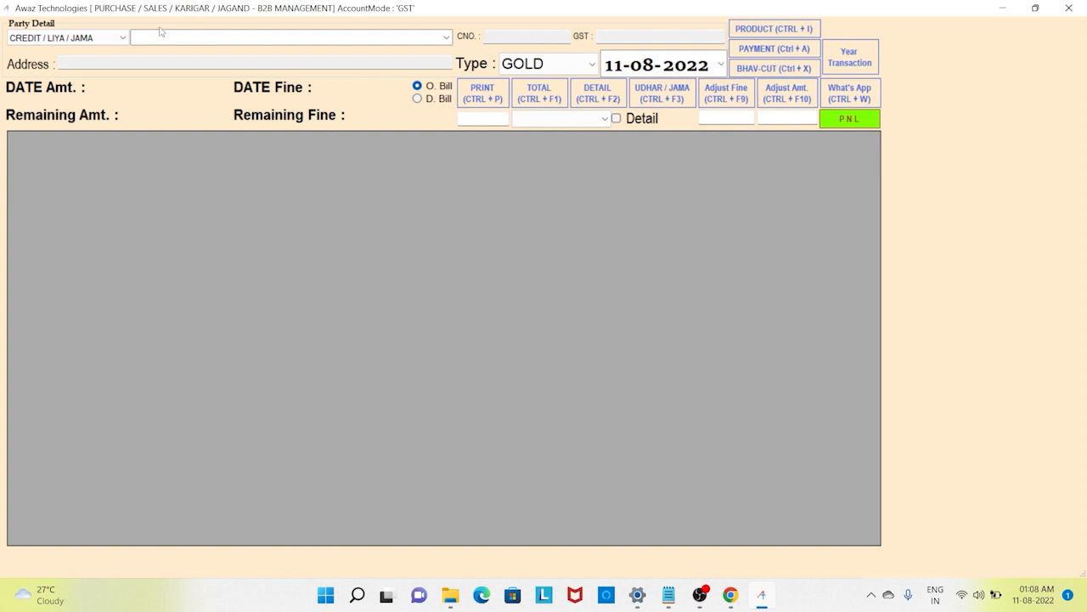
# - Choose DEBIT / DIYA / NAVE as the entry type and enter the party's name
pyautogui.click(111, 38)
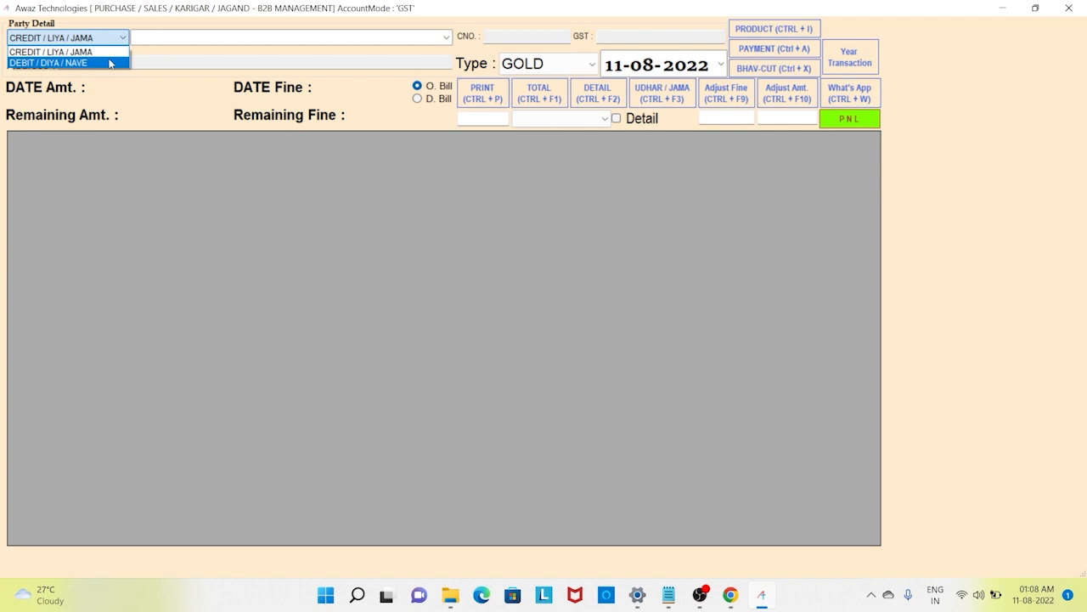
pyautogui.click(110, 63)
pyautogui.click(190, 38)
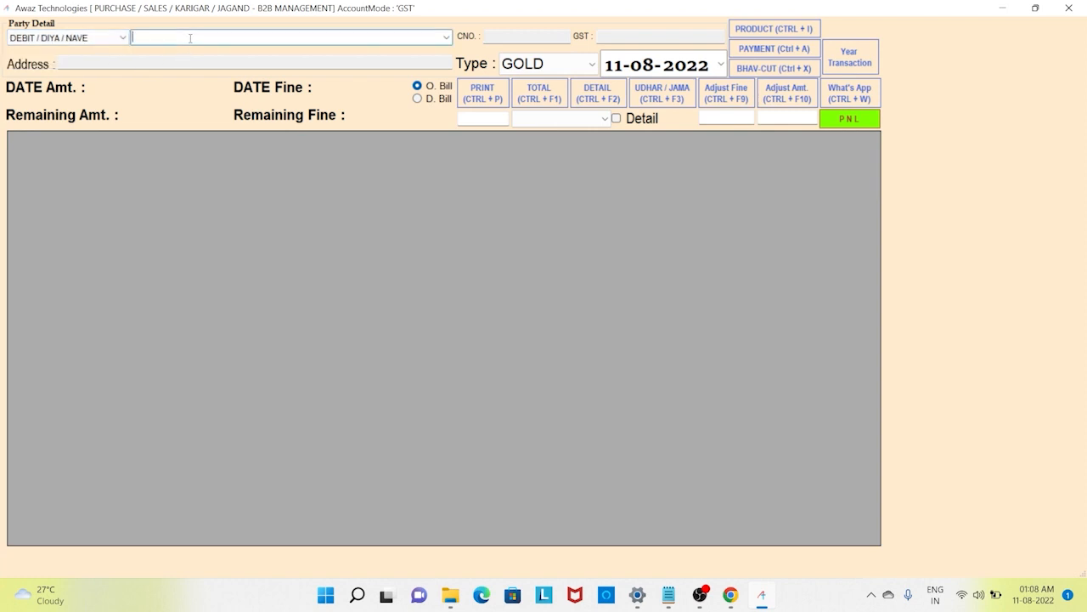
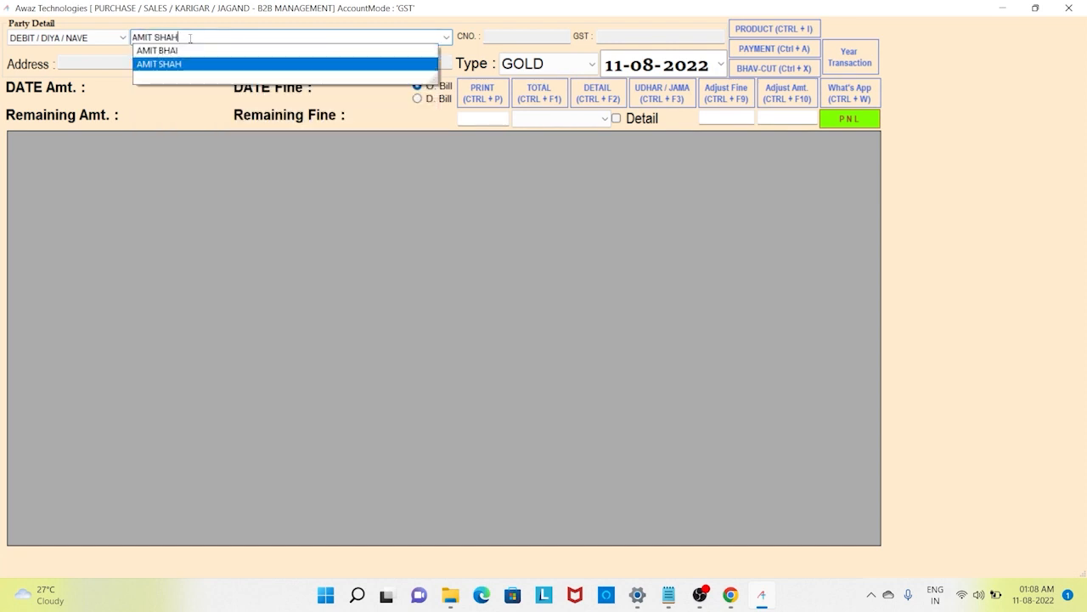
pyautogui.press('Return')
pyautogui.click(190, 39)
pyautogui.doubleClick(191, 39)
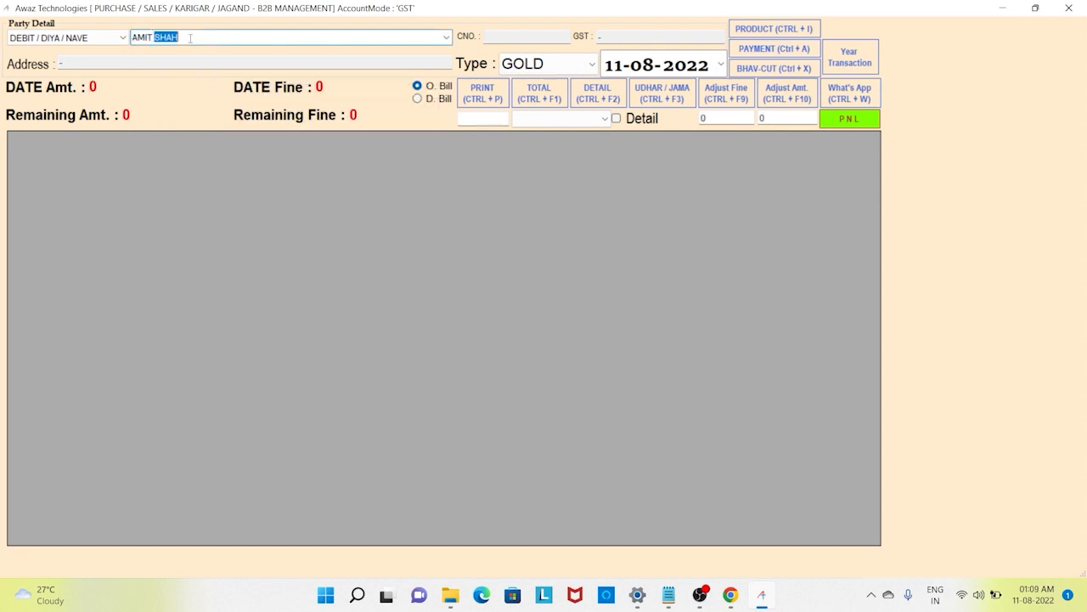
pyautogui.click(190, 38)
# - Keep stock type GOLD and check the entry date 11-08-2022
pyautogui.click(591, 65)
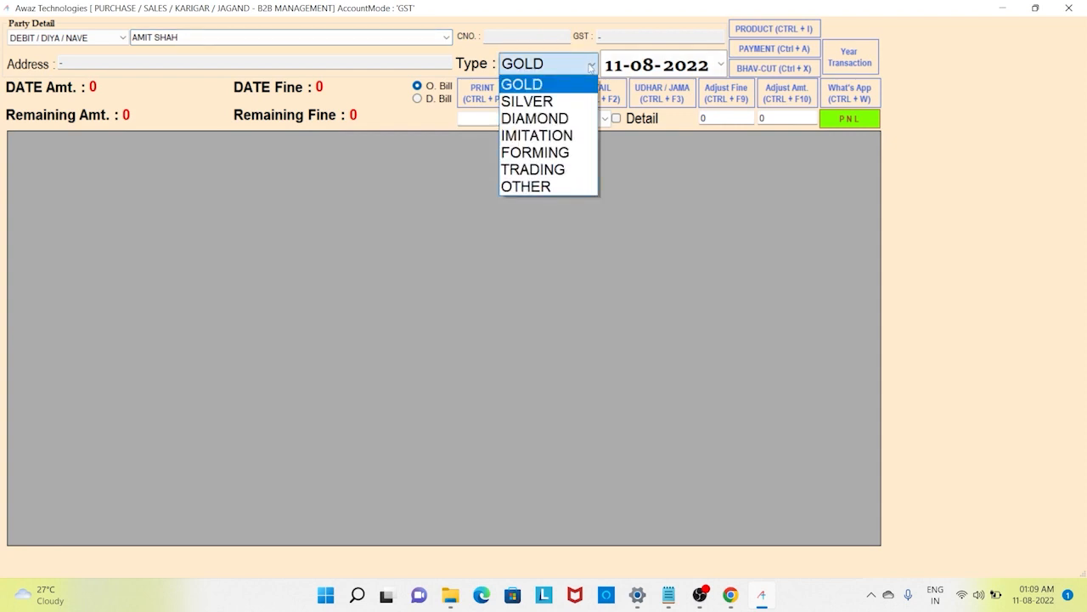
pyautogui.click(591, 67)
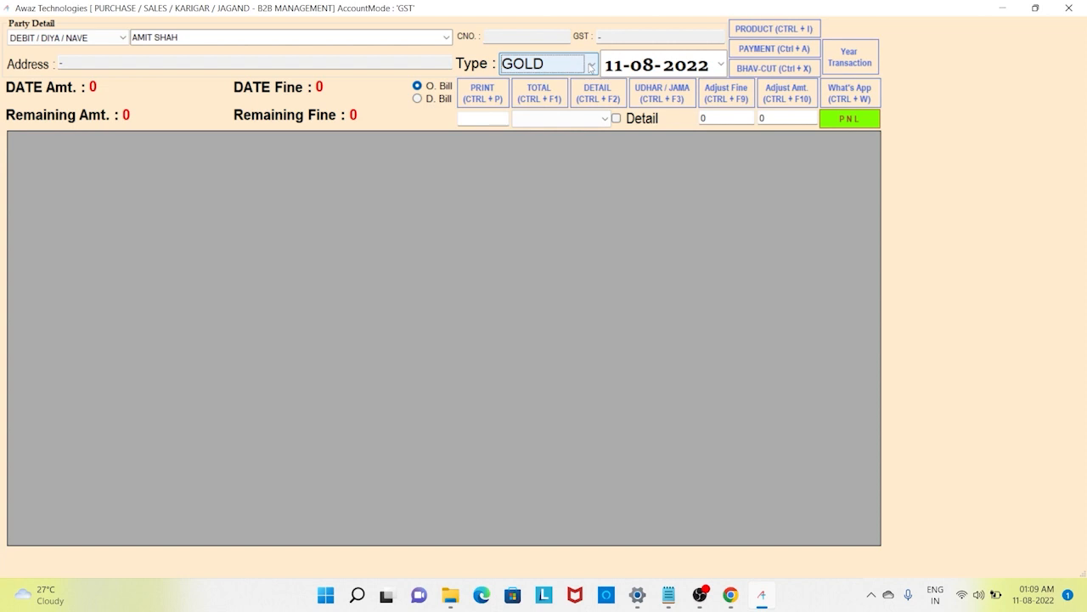
pyautogui.click(608, 67)
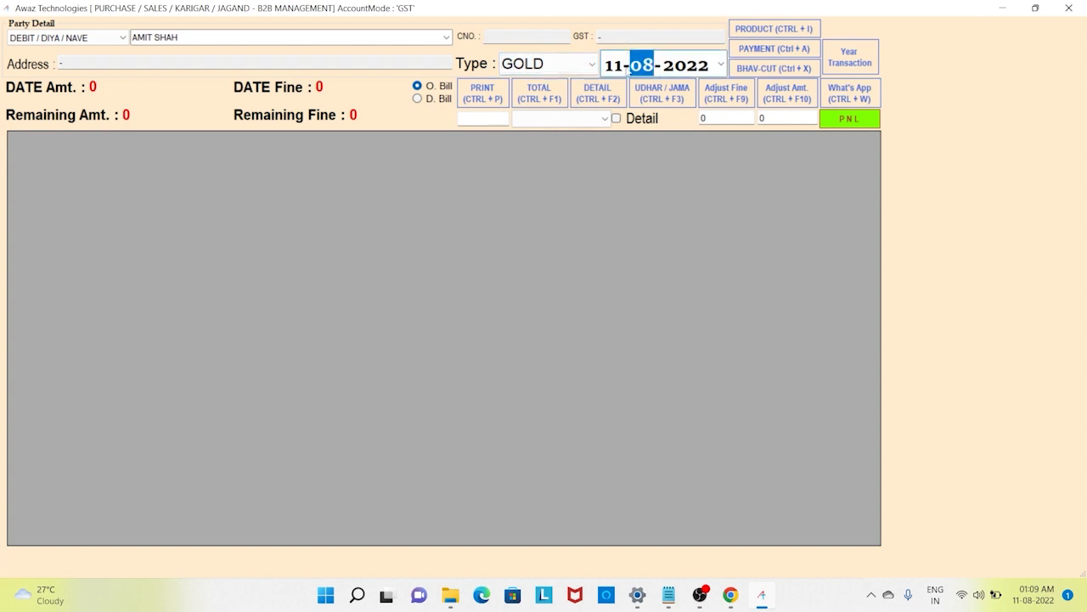
pyautogui.click(627, 74)
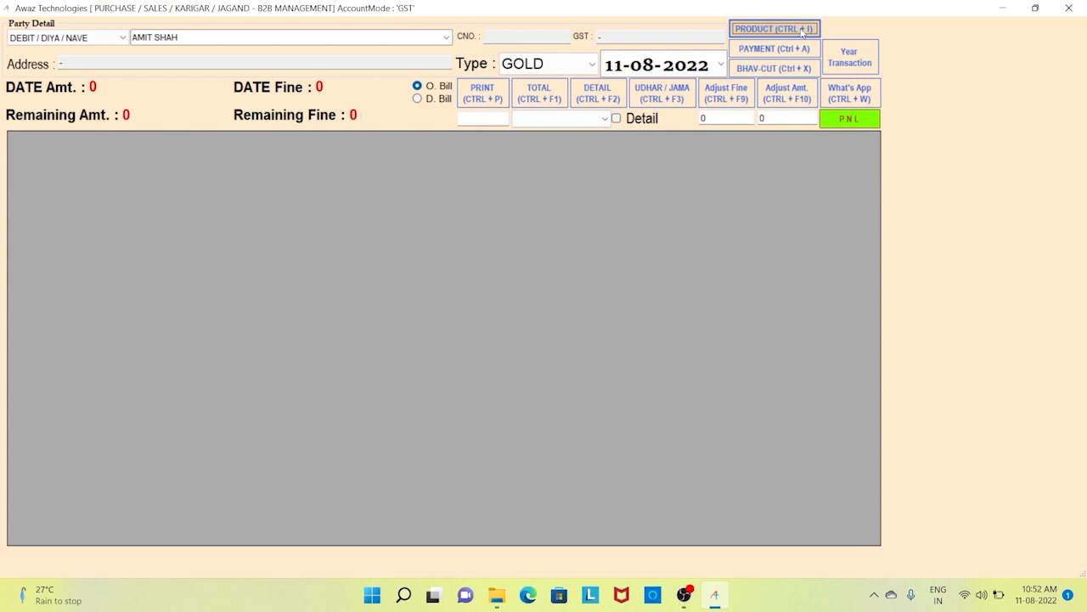
# - Start a new product billing entry with FINE as the product
pyautogui.click(803, 31)
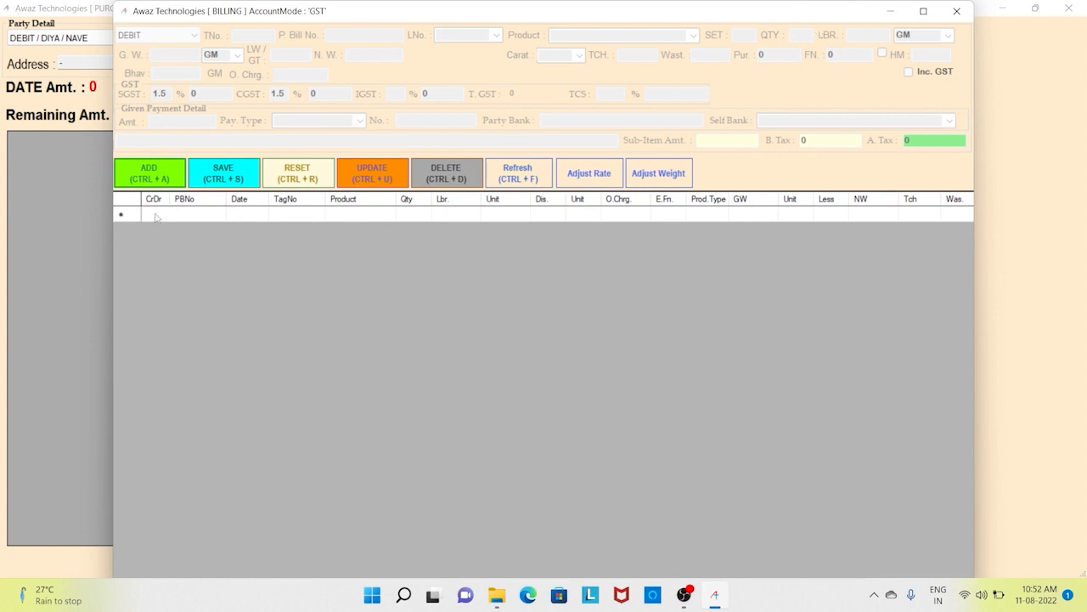
pyautogui.click(155, 186)
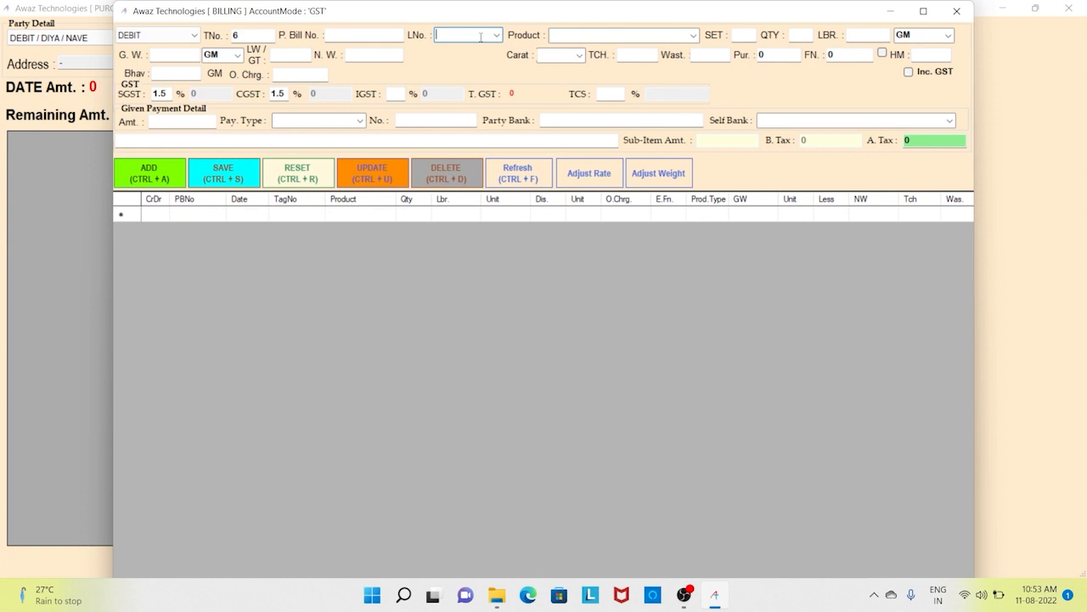
pyautogui.press('Tab')
pyautogui.write('F')
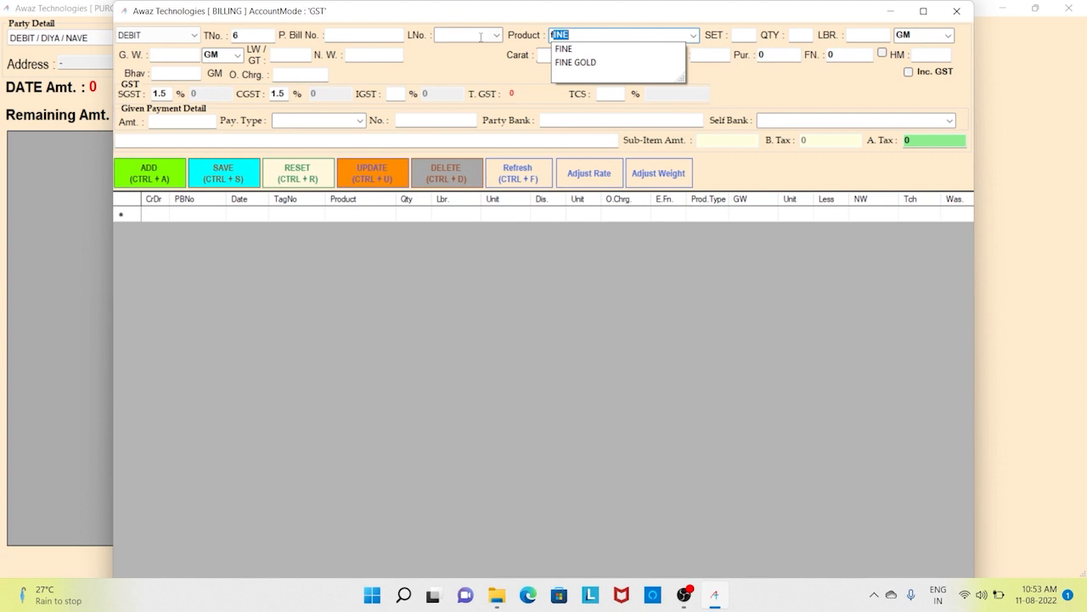
pyautogui.press('Tab')
pyautogui.press('Tab')
pyautogui.press('Tab')
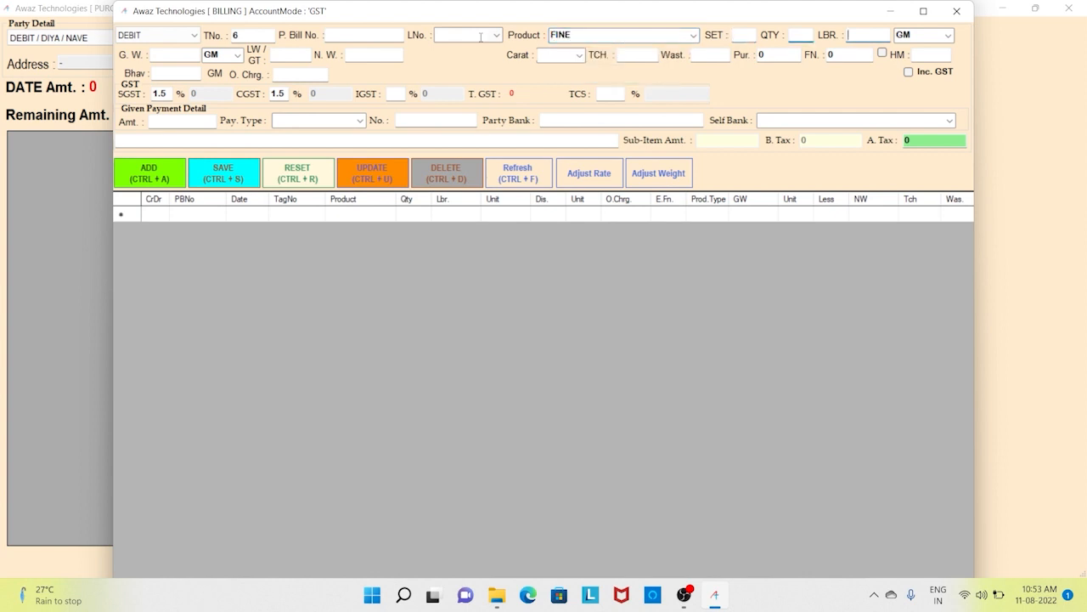
pyautogui.press('Tab')
pyautogui.press('Tab')
# - Enter gross weight 10, touch 75, wastage 8 and Bhav rate 4500
pyautogui.write('10')
pyautogui.press('Return')
pyautogui.press('Return')
pyautogui.press('Return')
pyautogui.press('Return')
pyautogui.press('Return')
pyautogui.write('7')
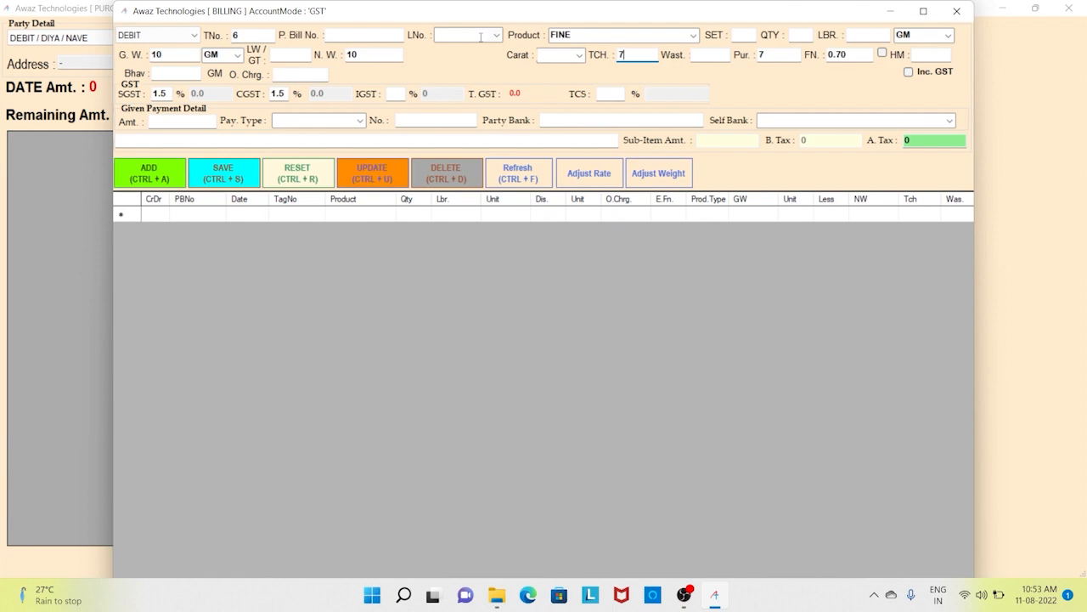
pyautogui.write('58')
pyautogui.press('Return')
pyautogui.press('Return')
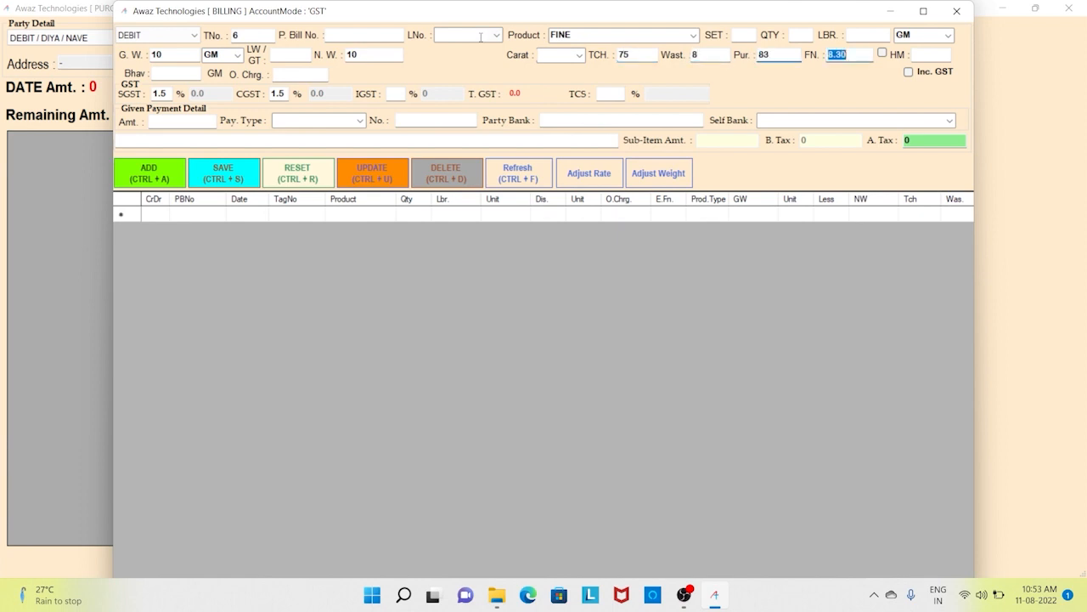
pyautogui.press('Return')
pyautogui.press('Return')
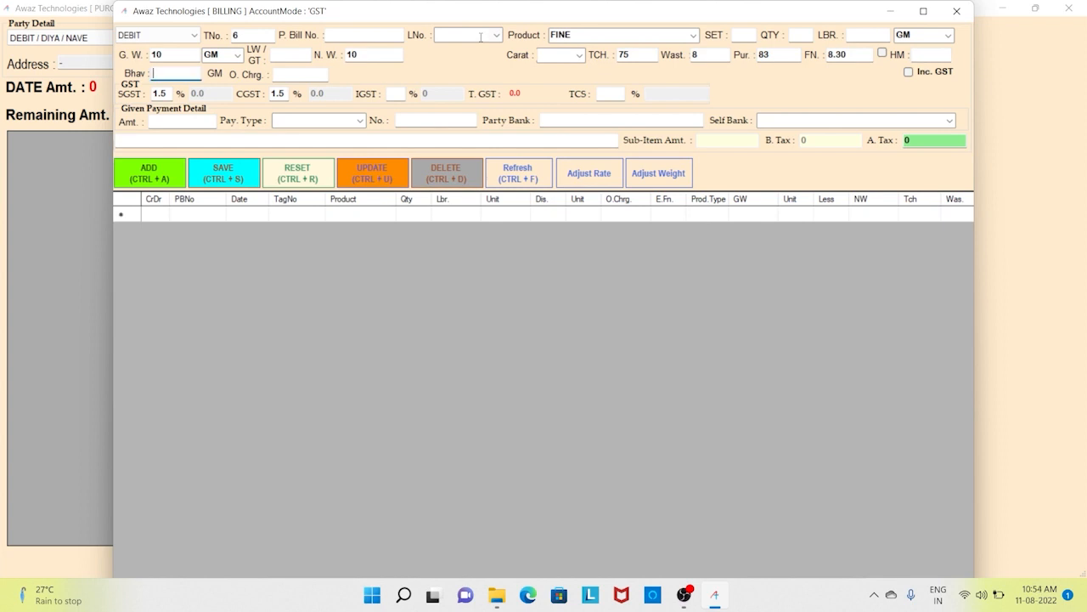
pyautogui.write('4500')
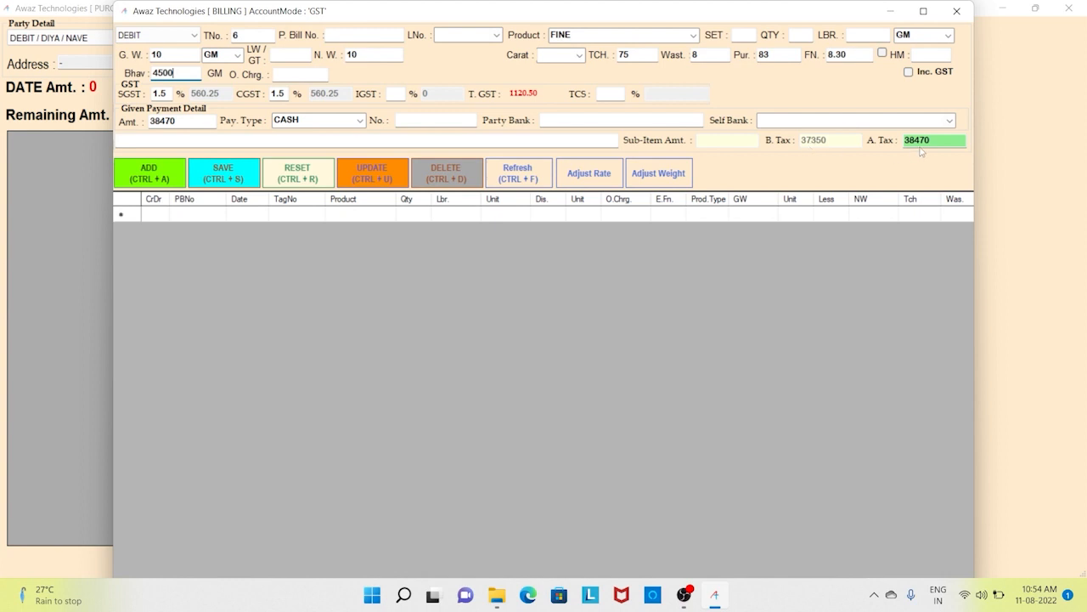
# - Set payment type NEFT with DENA BANK as own bank, then clear the 4500 Bhav rate
pyautogui.press('Tab')
pyautogui.click(194, 123)
pyautogui.click(360, 121)
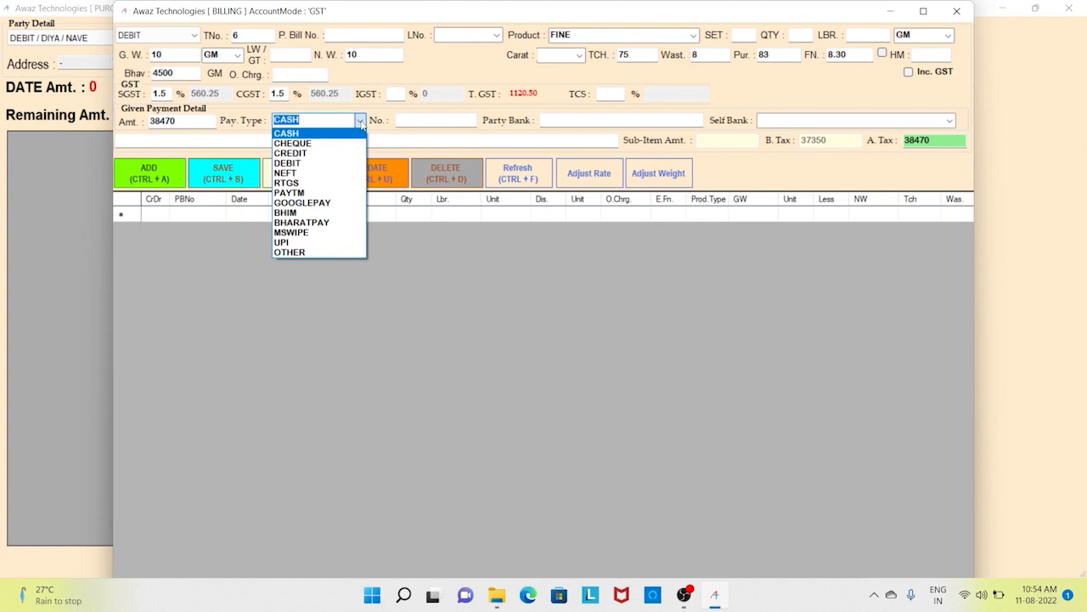
pyautogui.click(314, 174)
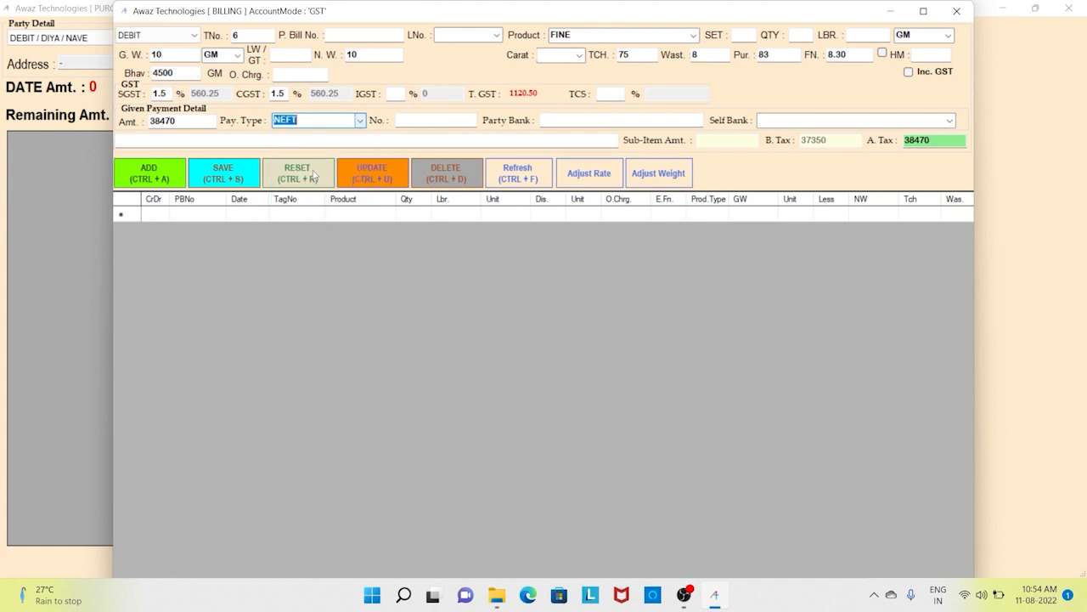
pyautogui.click(950, 122)
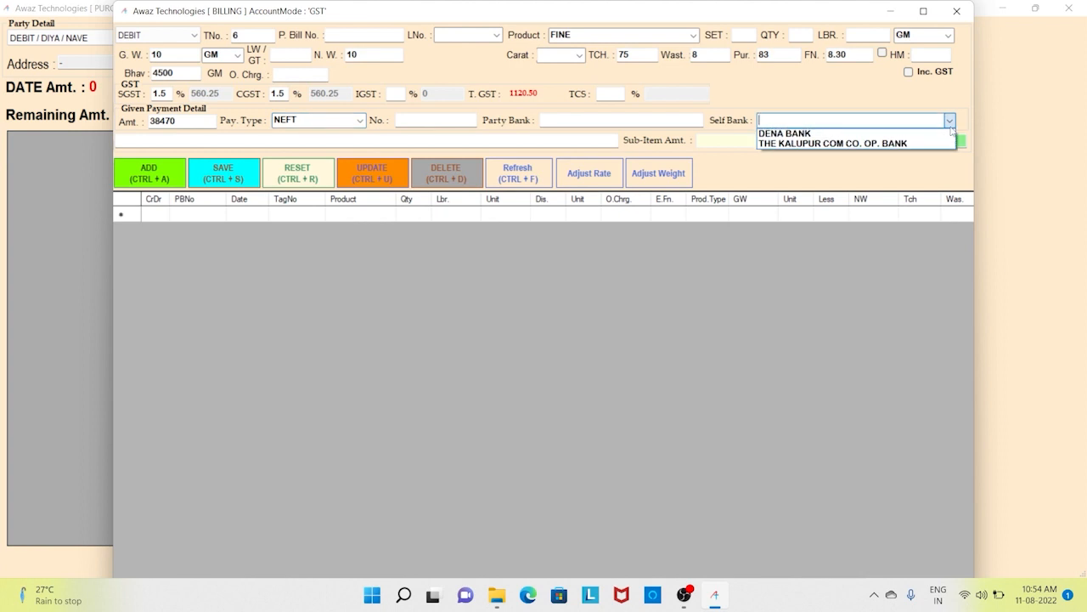
pyautogui.click(892, 134)
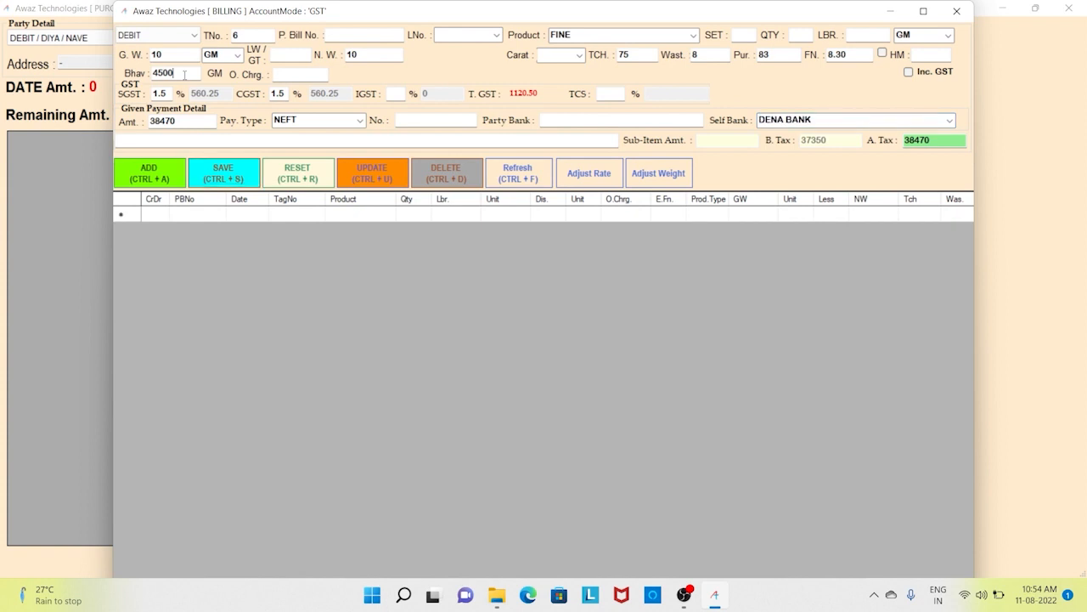
pyautogui.doubleClick(184, 74)
pyautogui.press('BackSpace')
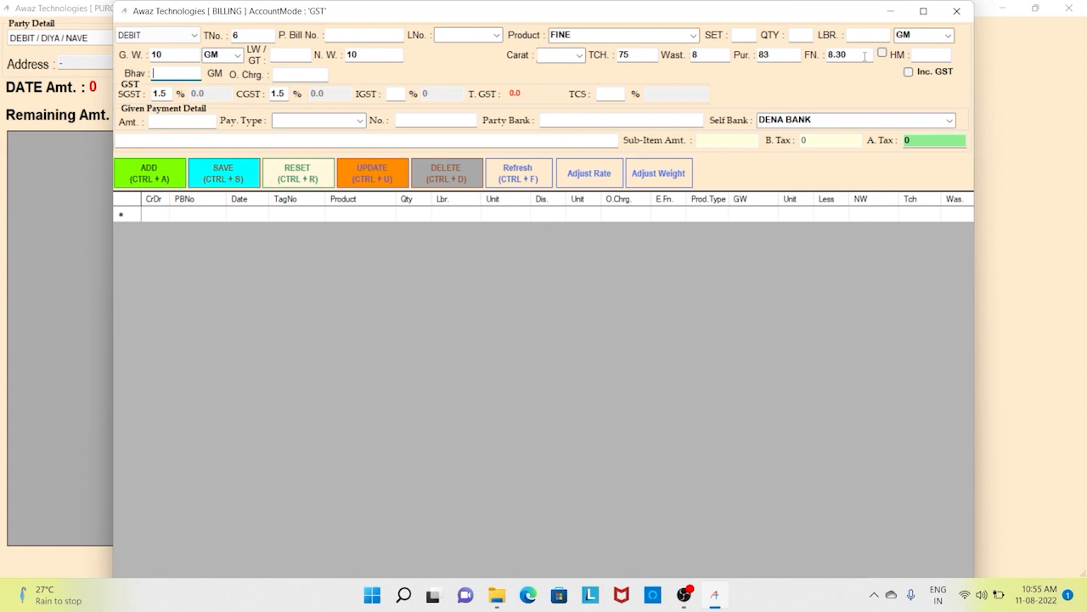
# - Save the fine gold entry and move the entry date to 12-08-2022
pyautogui.click(251, 178)
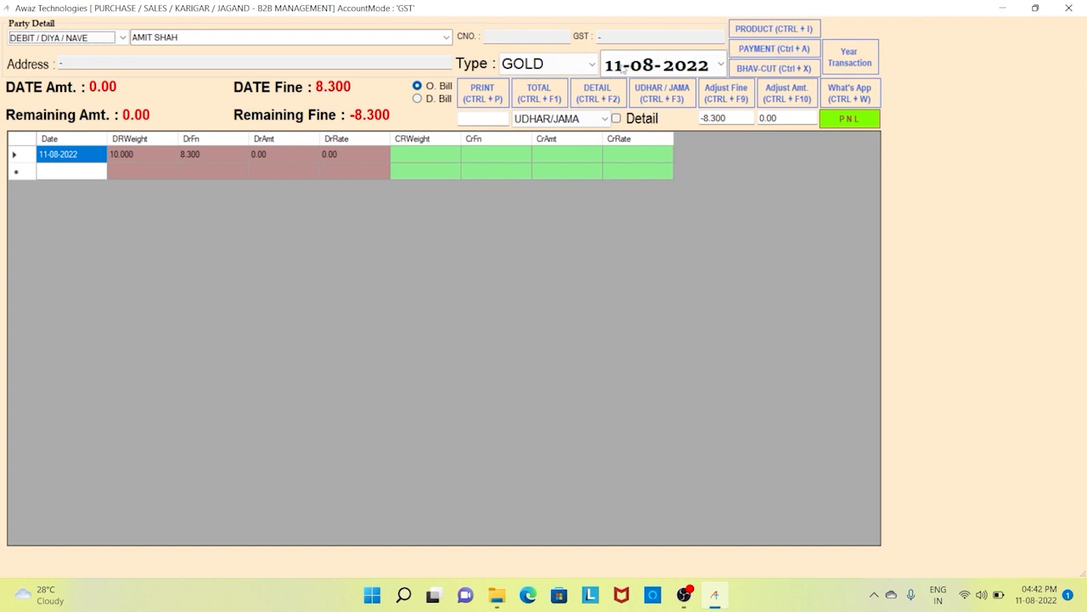
pyautogui.click(620, 66)
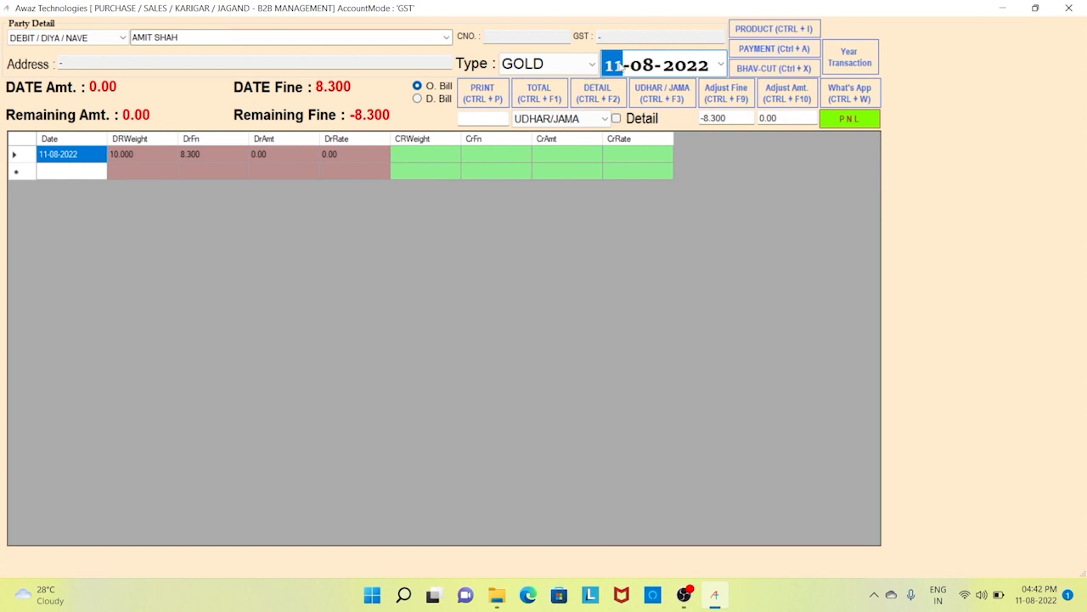
pyautogui.press('Up')
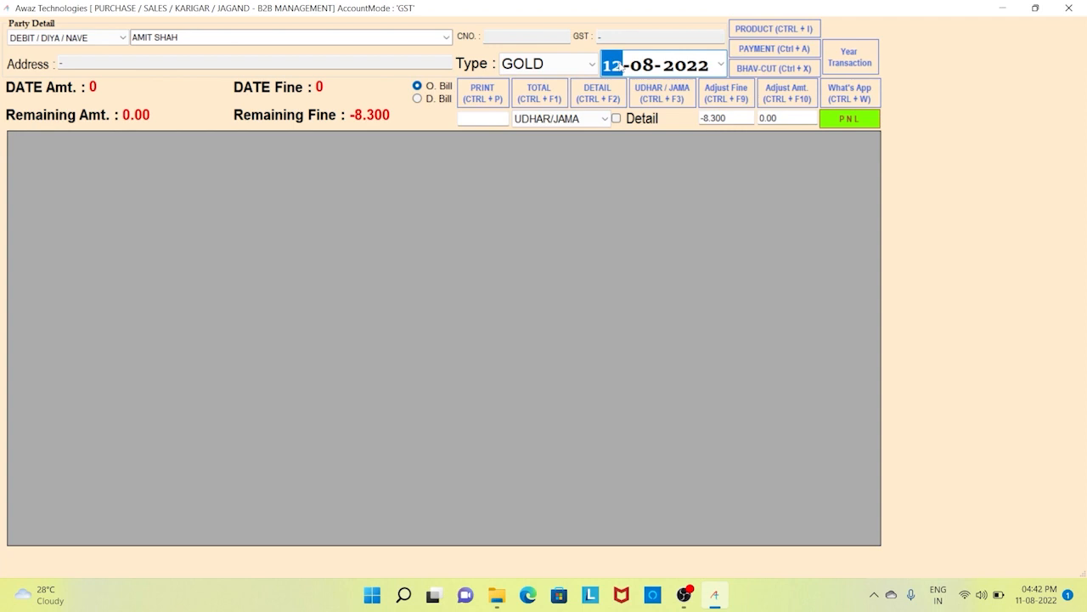
pyautogui.press('Tab')
# - Switch the entry type to CREDIT / LIYA / JAMA and start adding a payment
pyautogui.click(113, 41)
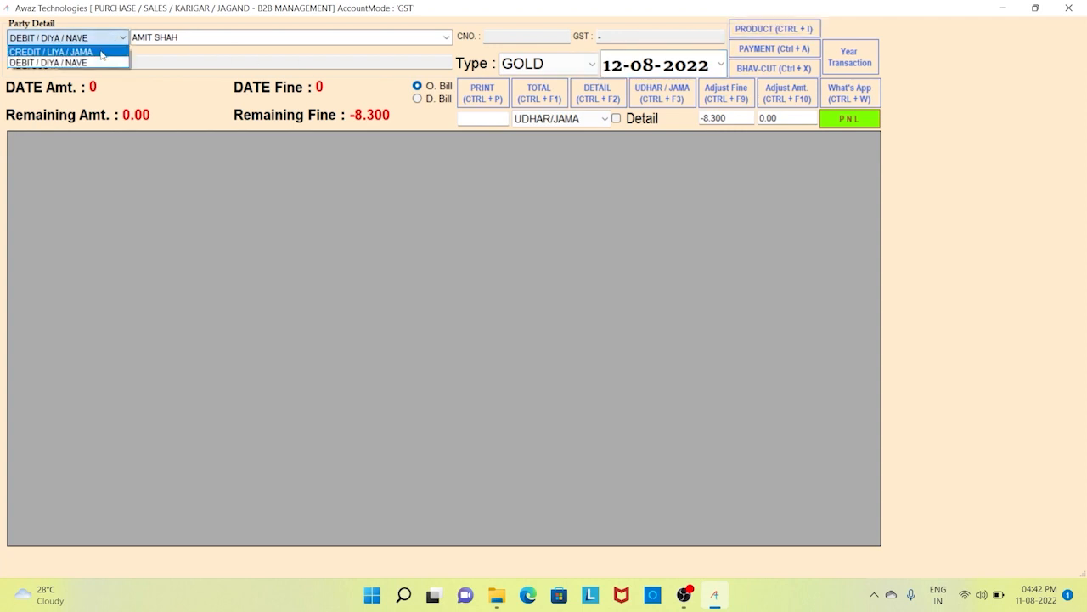
pyautogui.click(100, 48)
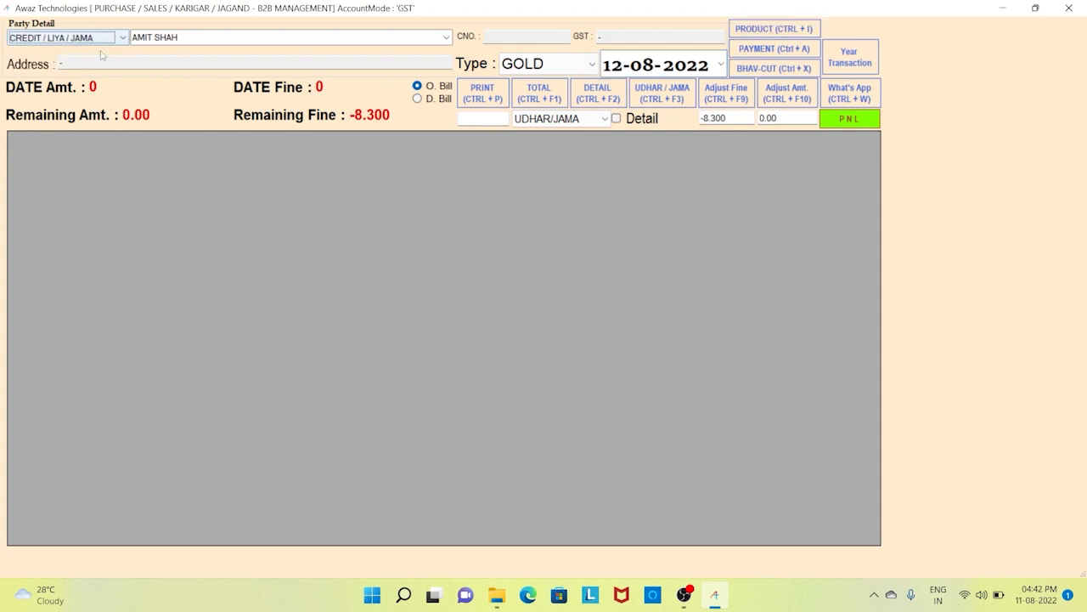
pyautogui.click(798, 53)
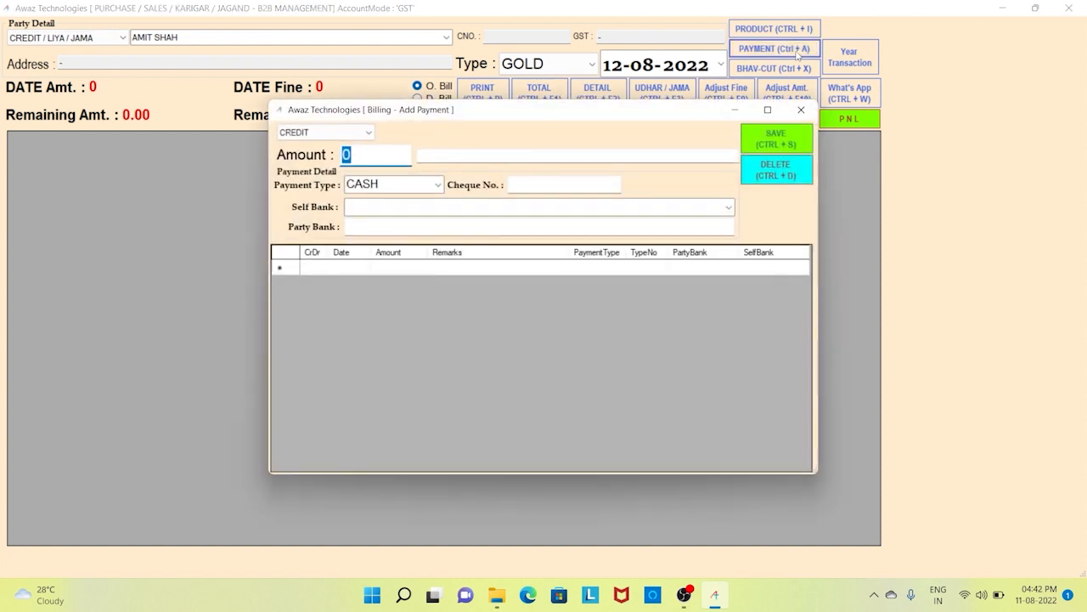
# - Record a 50000 CASH payment, close the payment window and show the detailed ledger
pyautogui.write('50000')
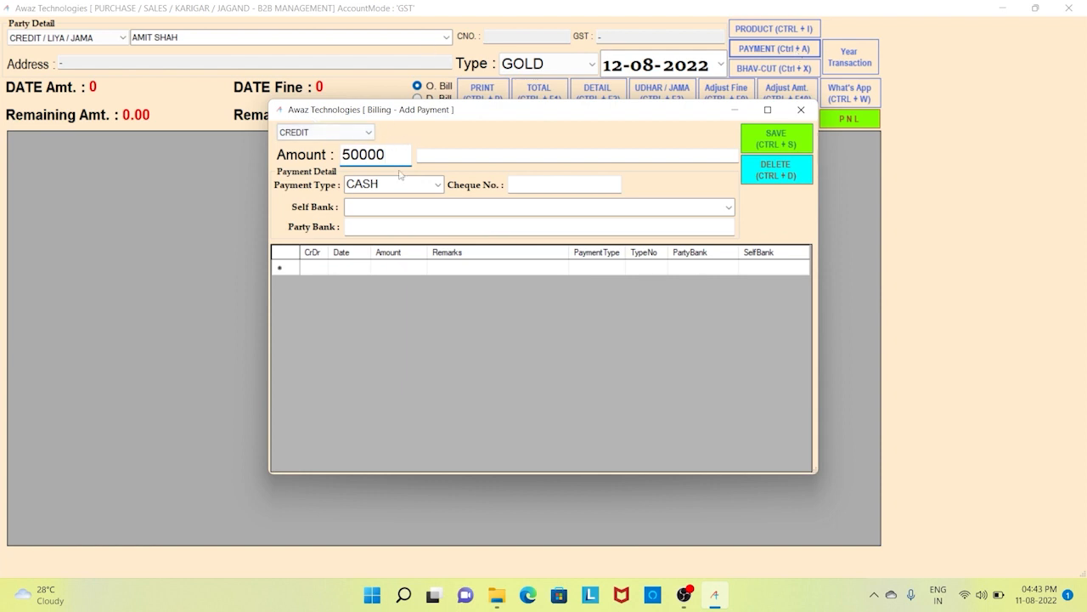
pyautogui.click(437, 185)
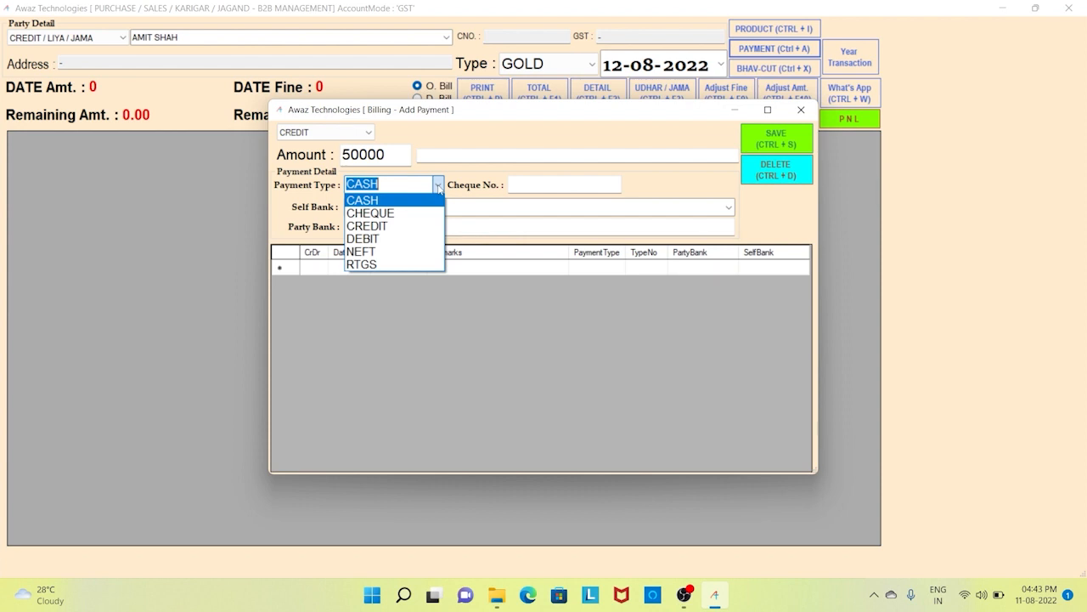
pyautogui.click(438, 186)
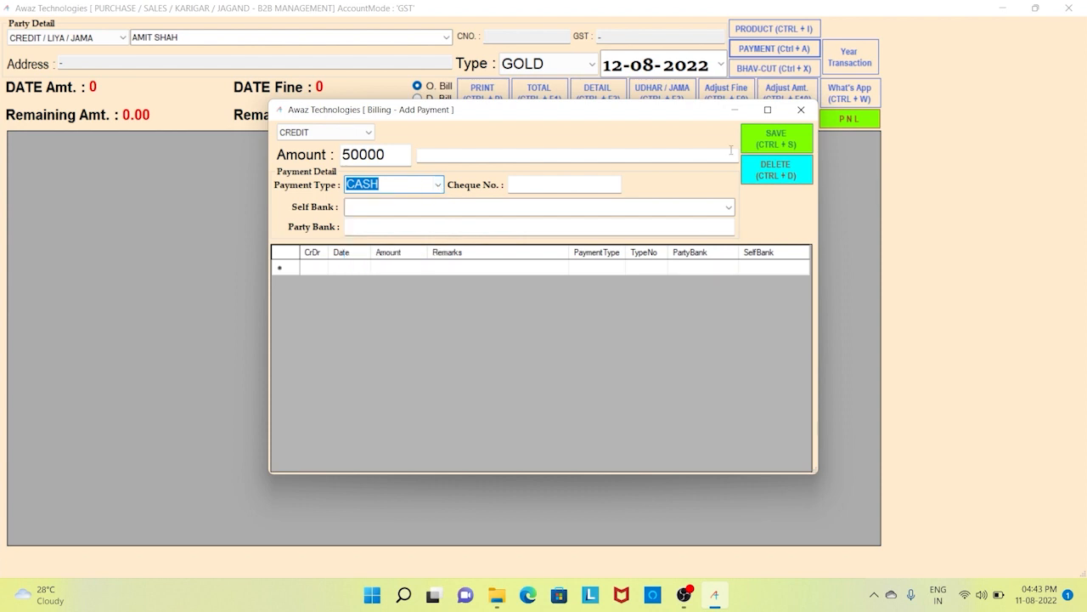
pyautogui.click(771, 149)
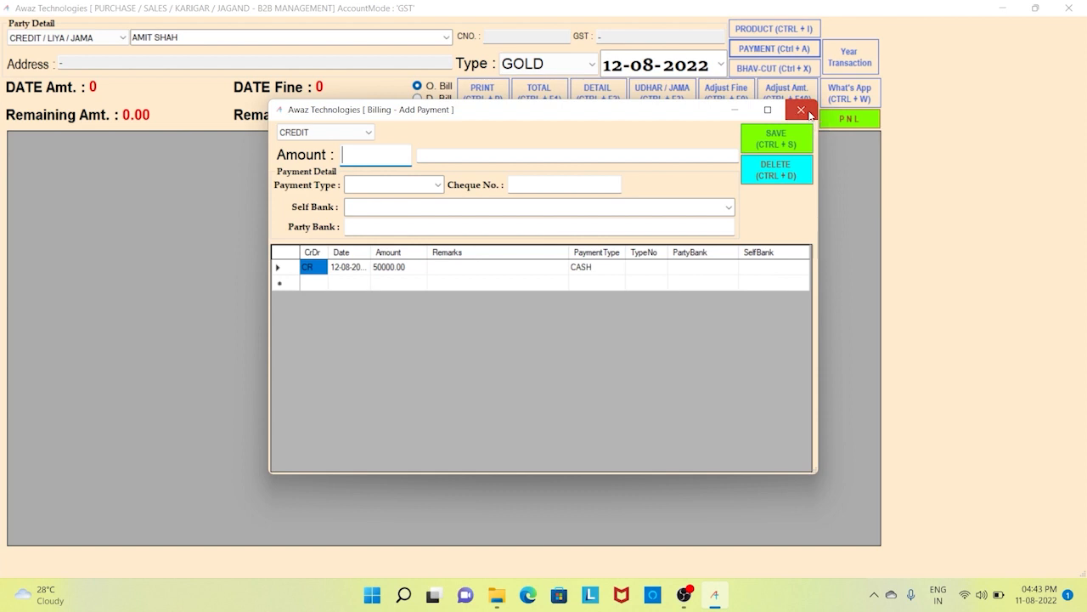
pyautogui.click(801, 111)
pyautogui.click(627, 122)
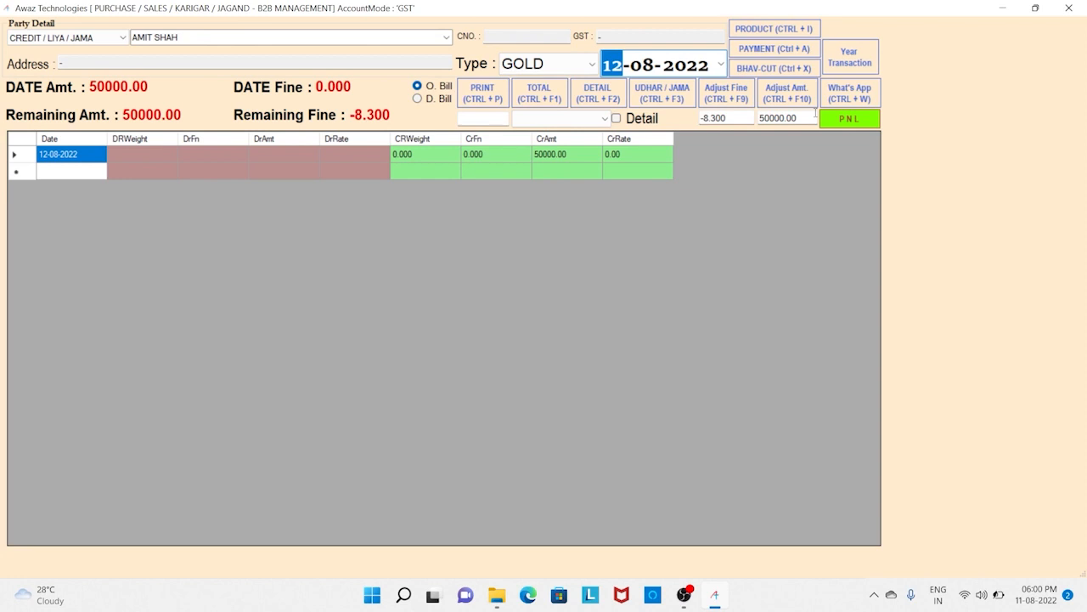
# - Move the entry date to 13-08-2022 and open the Add Bhav Cut window
pyautogui.press('Up')
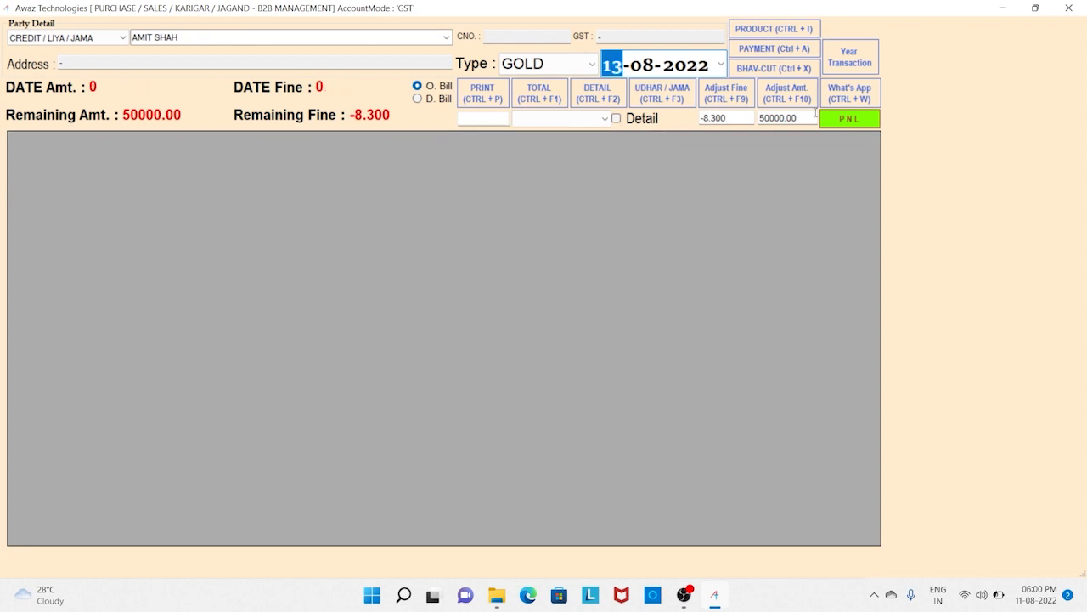
pyautogui.press('Return')
pyautogui.click(780, 69)
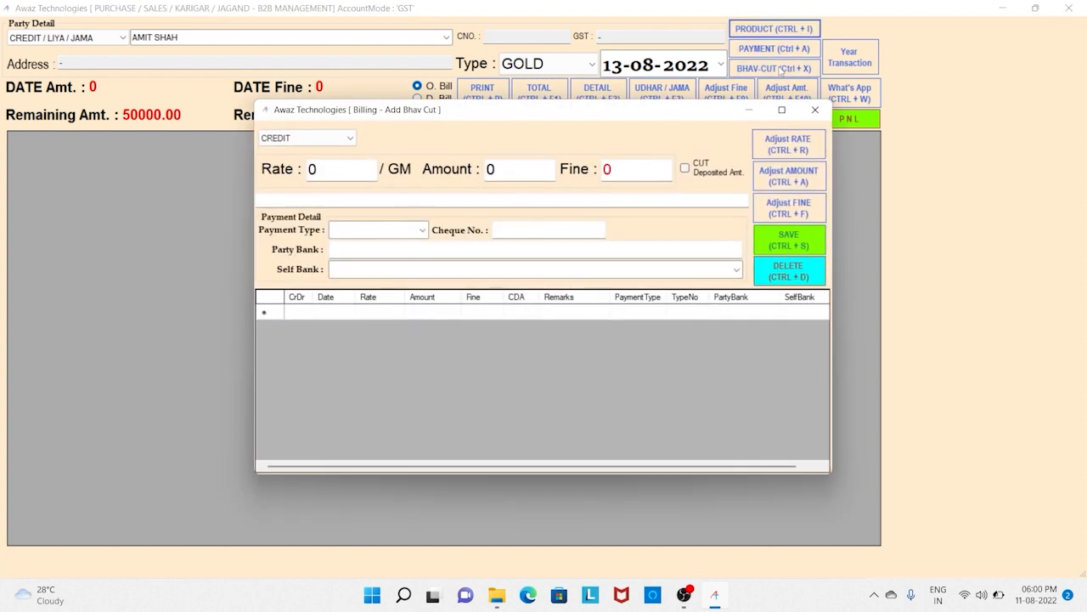
# - Enter a CREDIT bhav cut at 5000 per GM for amount 50000, adjusting fine to 10
pyautogui.click(347, 136)
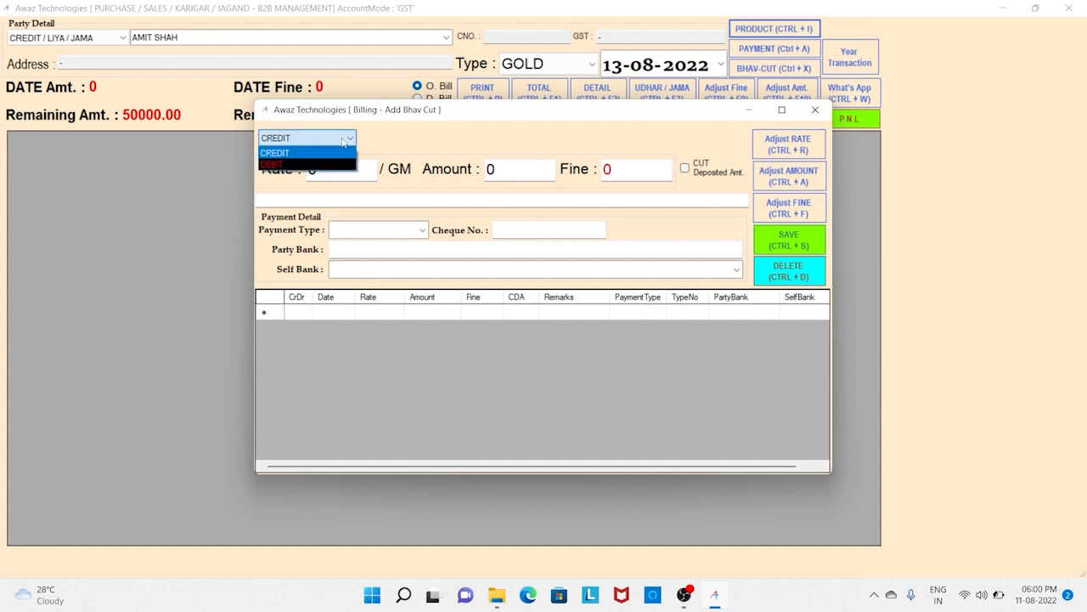
pyautogui.click(343, 139)
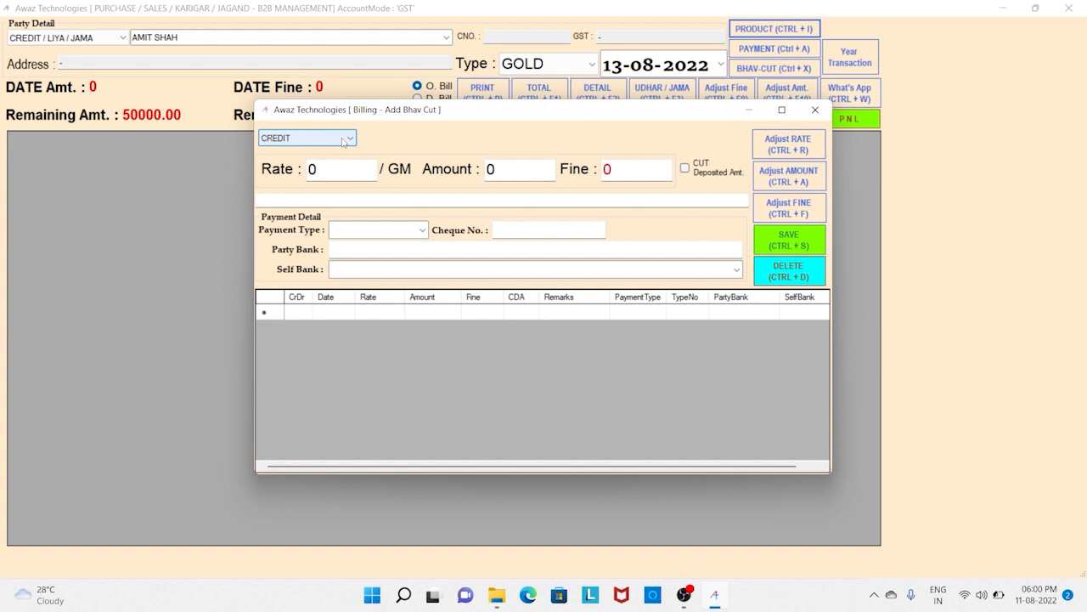
pyautogui.click(345, 166)
pyautogui.write('5')
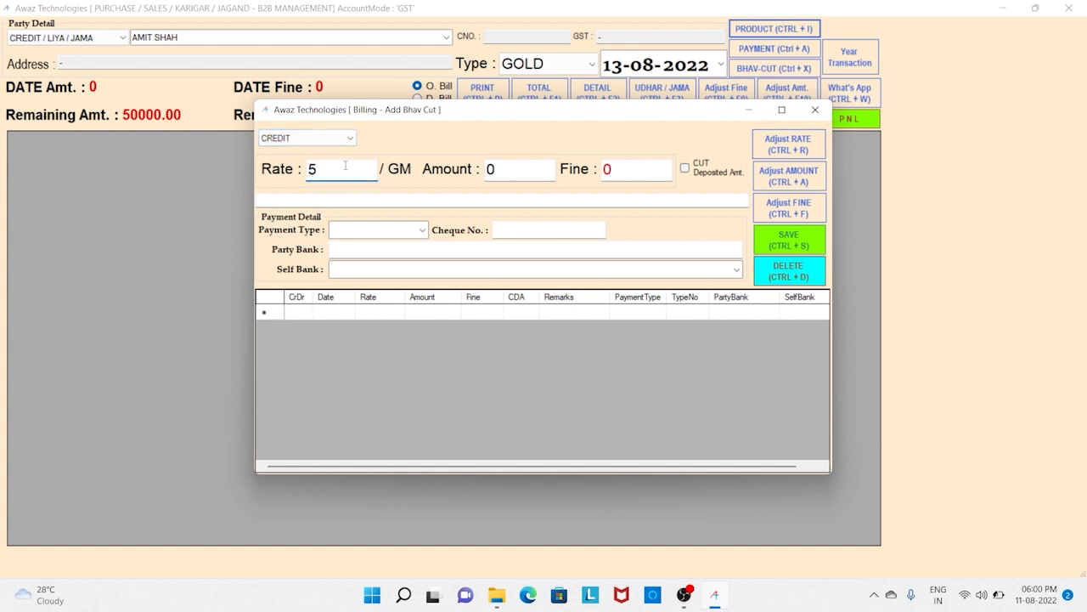
pyautogui.write('000')
pyautogui.press('Return')
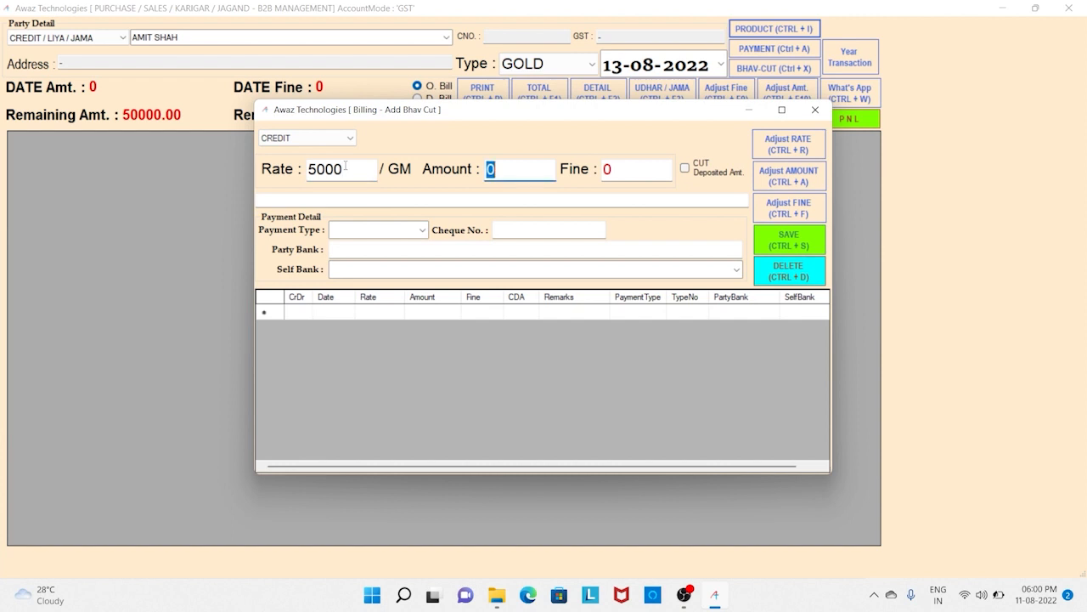
pyautogui.write('50000')
pyautogui.click(787, 210)
pyautogui.click(646, 171)
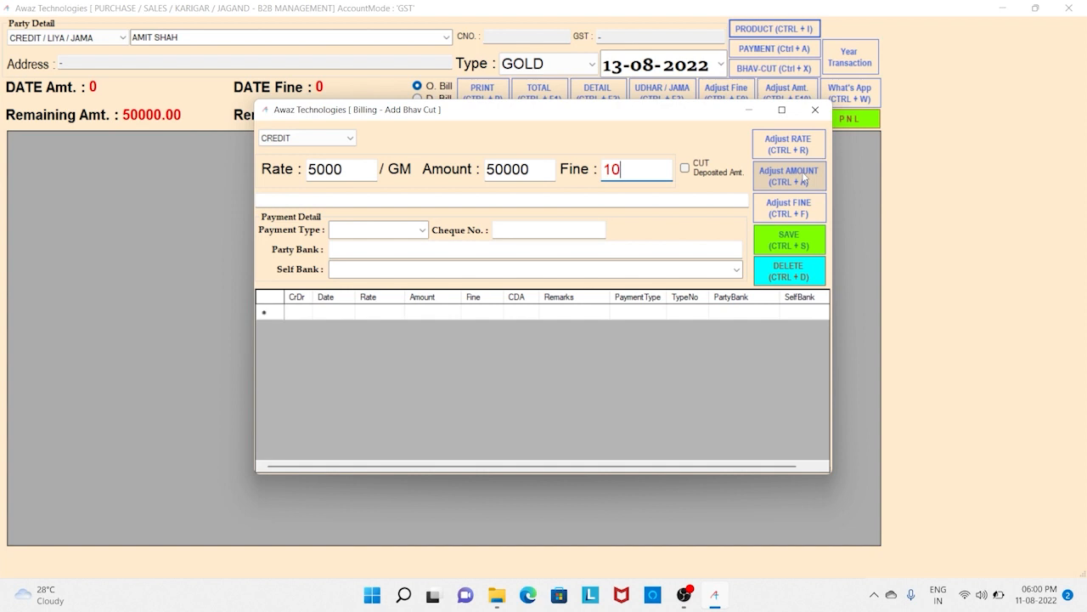
# - Cut the deposited amount, save the 50000-at-5000 credit bhav cut, and close its window
pyautogui.click(730, 172)
pyautogui.click(668, 200)
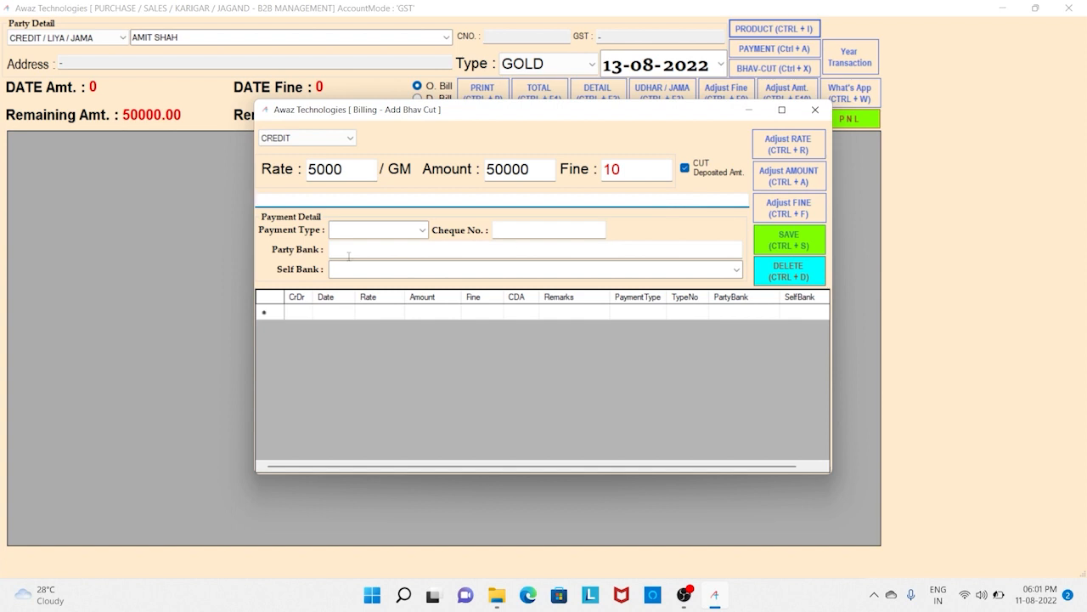
pyautogui.click(421, 230)
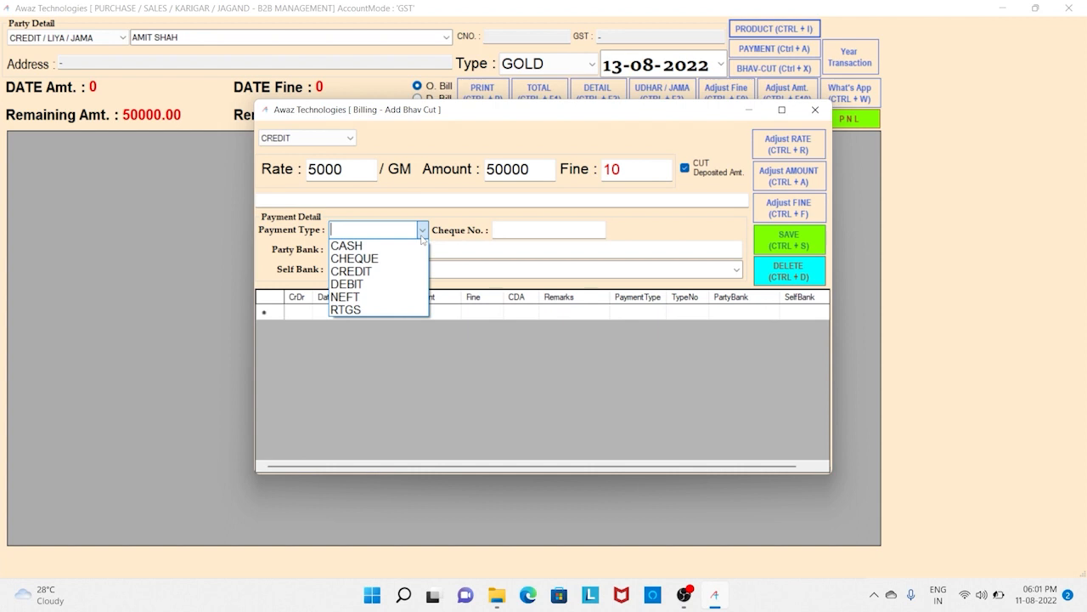
pyautogui.click(422, 236)
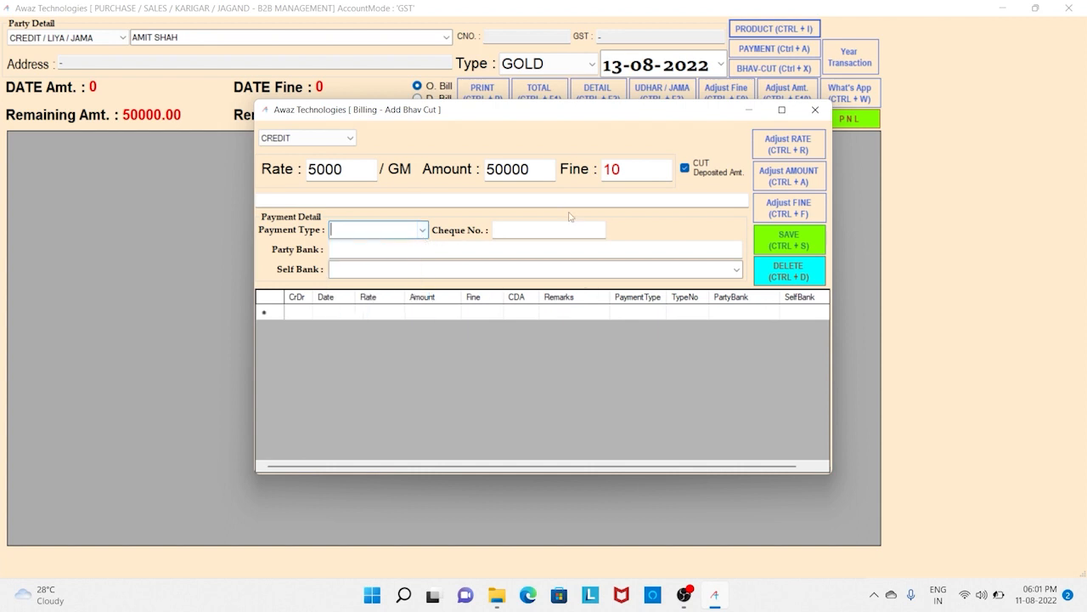
pyautogui.click(770, 241)
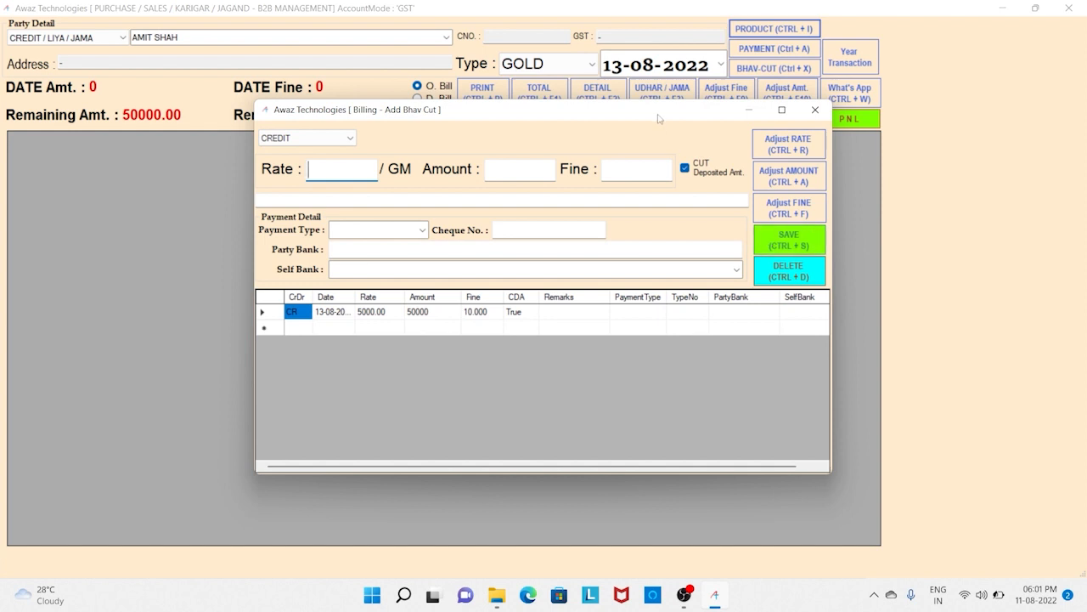
pyautogui.moveTo(658, 118); pyautogui.dragTo(616, 171)
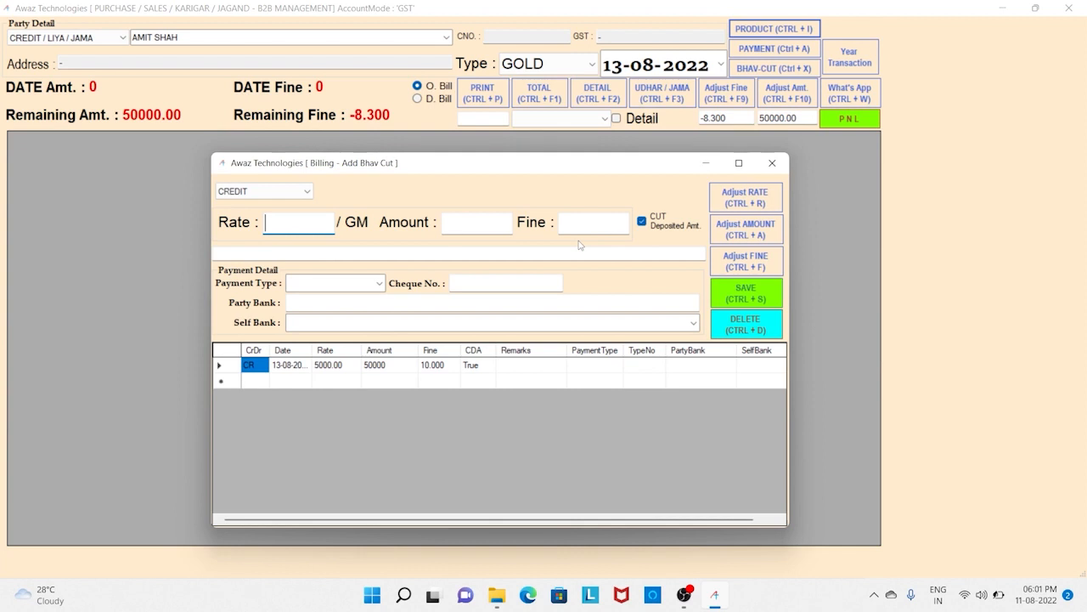
pyautogui.click(771, 162)
pyautogui.click(657, 124)
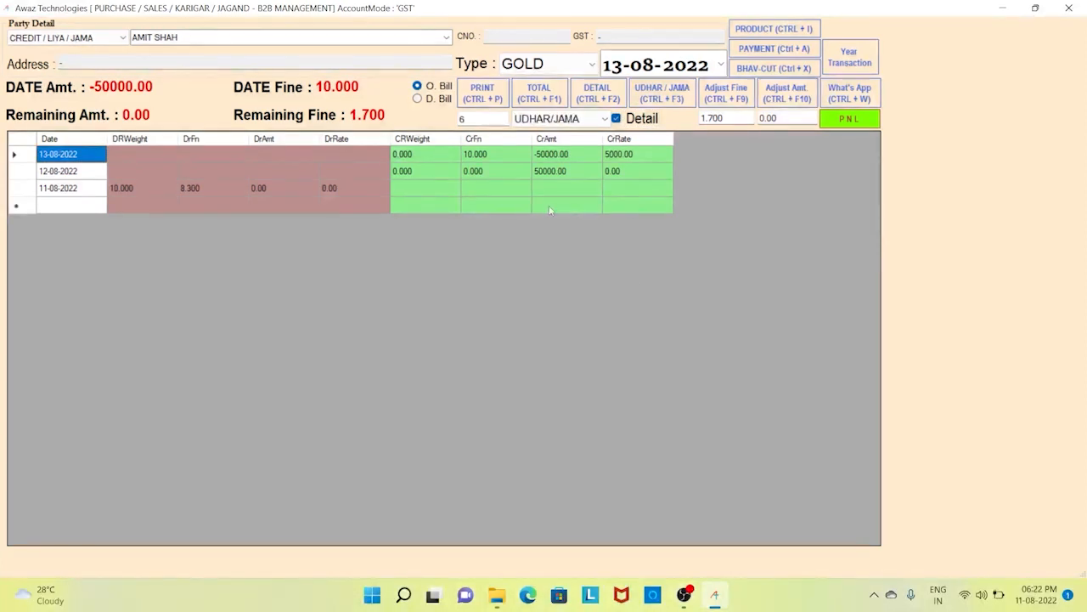
pyautogui.click(101, 175)
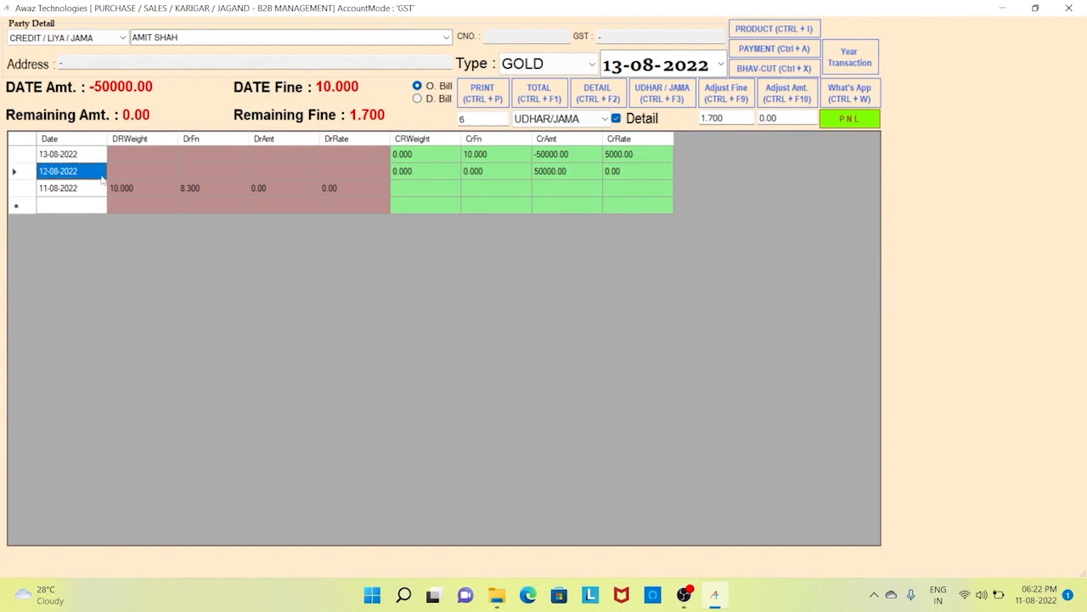
pyautogui.click(186, 174)
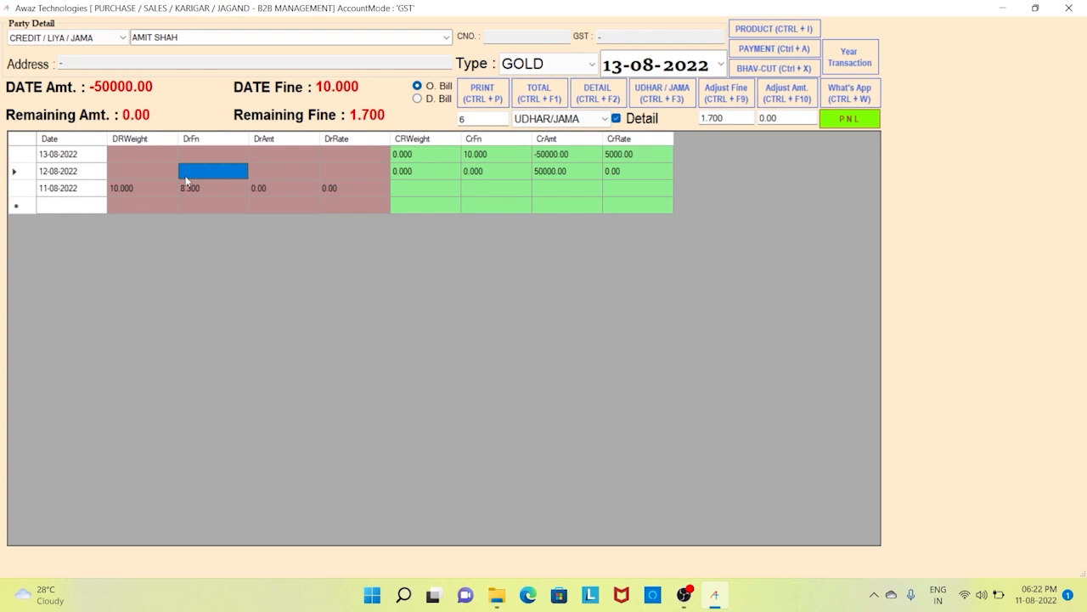
pyautogui.click(116, 158)
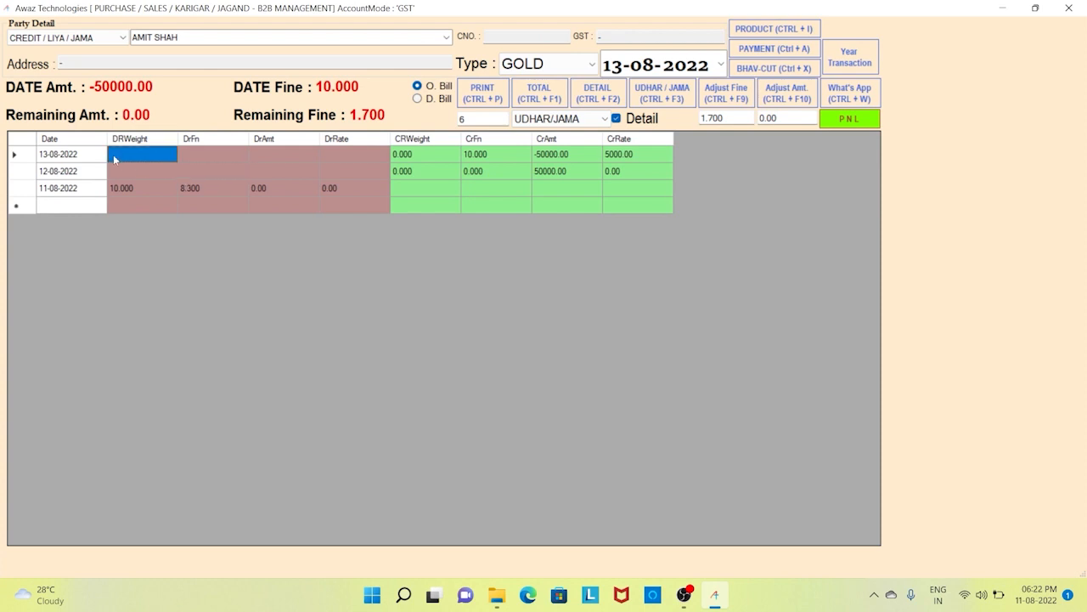
pyautogui.hotkey('shift', 'Down')
pyautogui.hotkey('shift', 'Down')
pyautogui.hotkey('shift', 'Right')
pyautogui.hotkey('shift', 'Right')
pyautogui.hotkey('shift', 'Right')
pyautogui.hotkey('shift', 'Down')
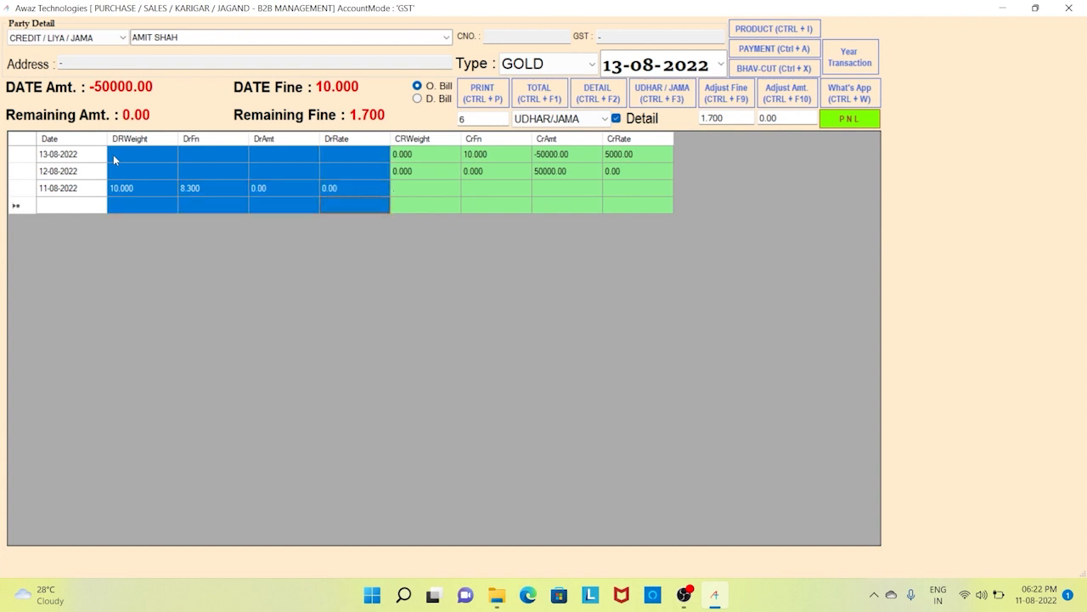
pyautogui.press('Right')
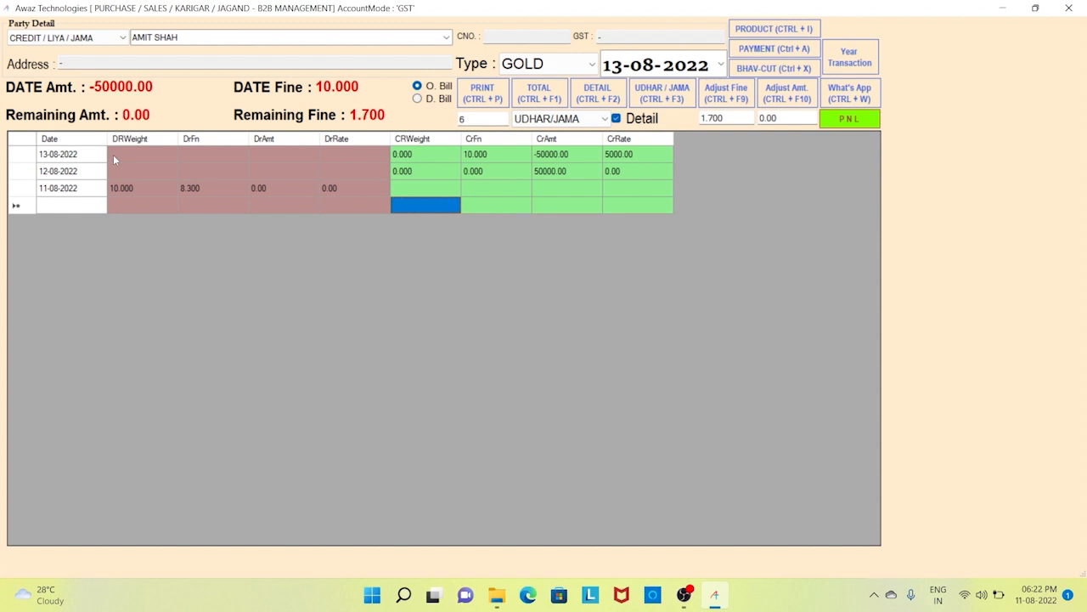
pyautogui.hotkey('shift', 'Up')
pyautogui.hotkey('shift', 'Up')
pyautogui.hotkey('shift', 'Up')
pyautogui.hotkey('shift', 'Right')
pyautogui.hotkey('shift', 'Right')
pyautogui.hotkey('shift', 'Right')
pyautogui.press('Left')
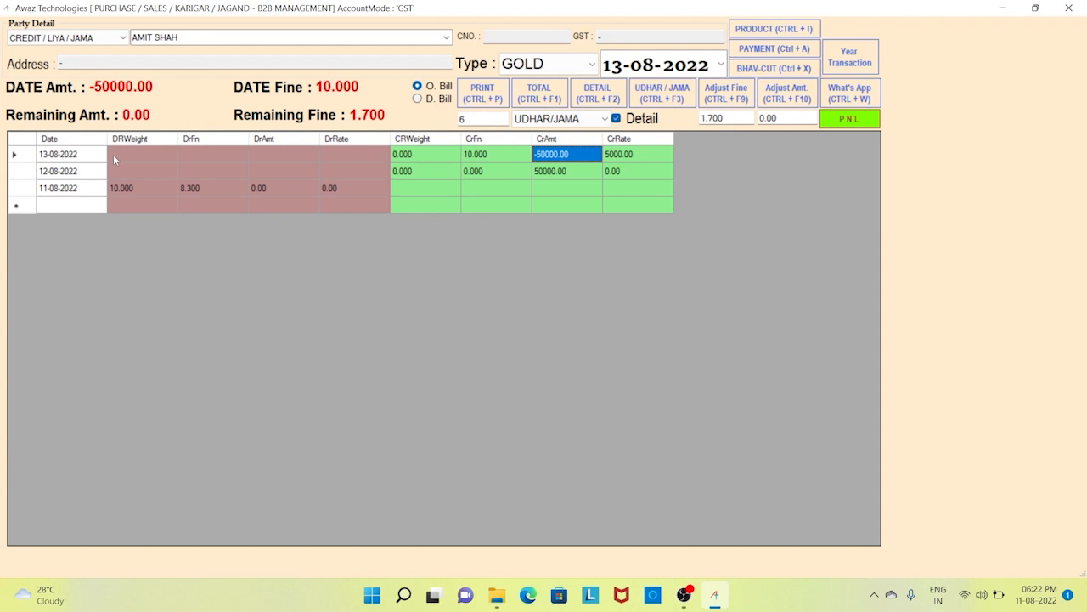
pyautogui.press('Left')
pyautogui.press('Left')
pyautogui.press('Left')
pyautogui.press('Left')
pyautogui.press('Left')
pyautogui.press('Left')
pyautogui.press('Left')
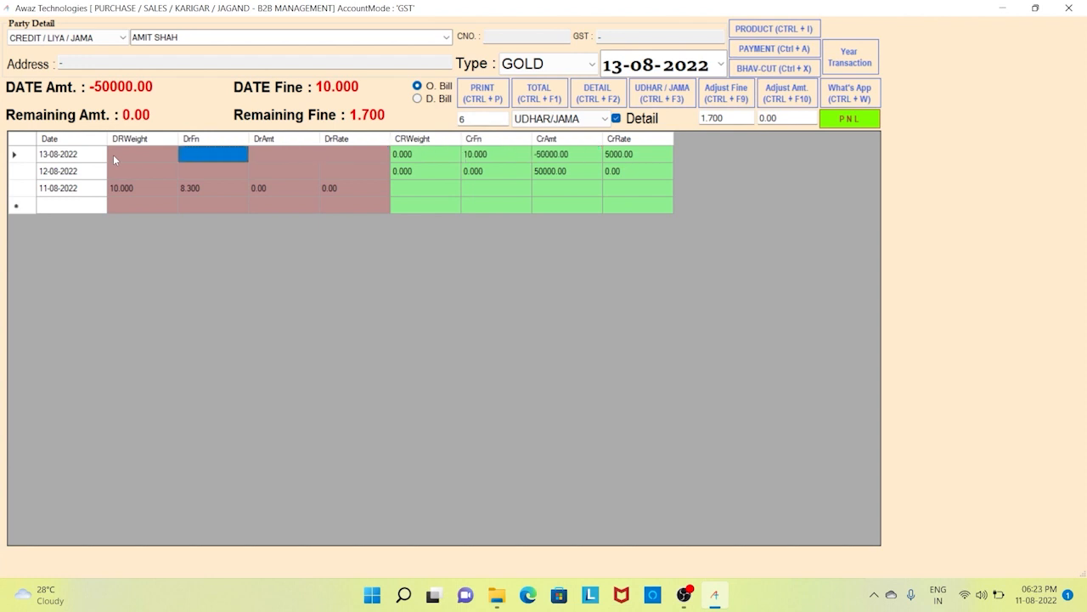
pyautogui.press('Down')
pyautogui.press('Down')
pyautogui.press('Down')
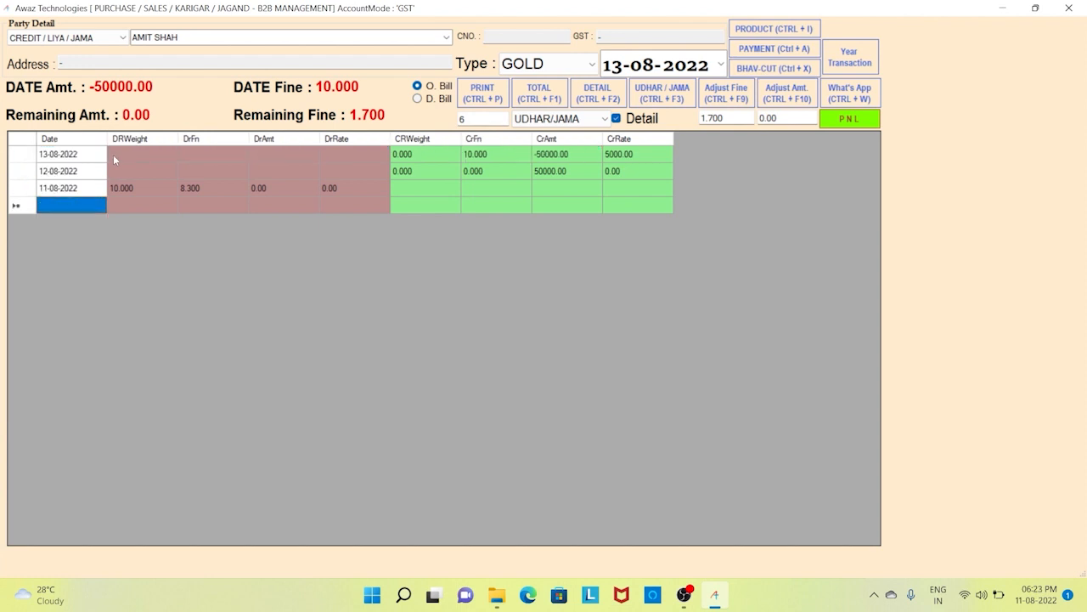
pyautogui.press('Up')
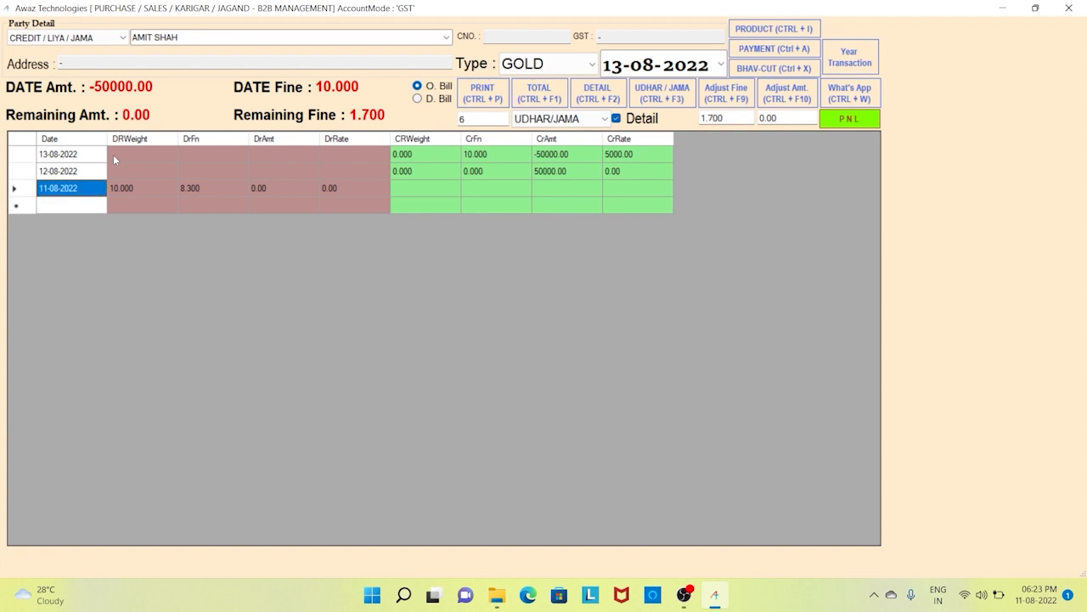
pyautogui.press('Right')
pyautogui.press('Right')
pyautogui.press('Right')
pyautogui.press('Right')
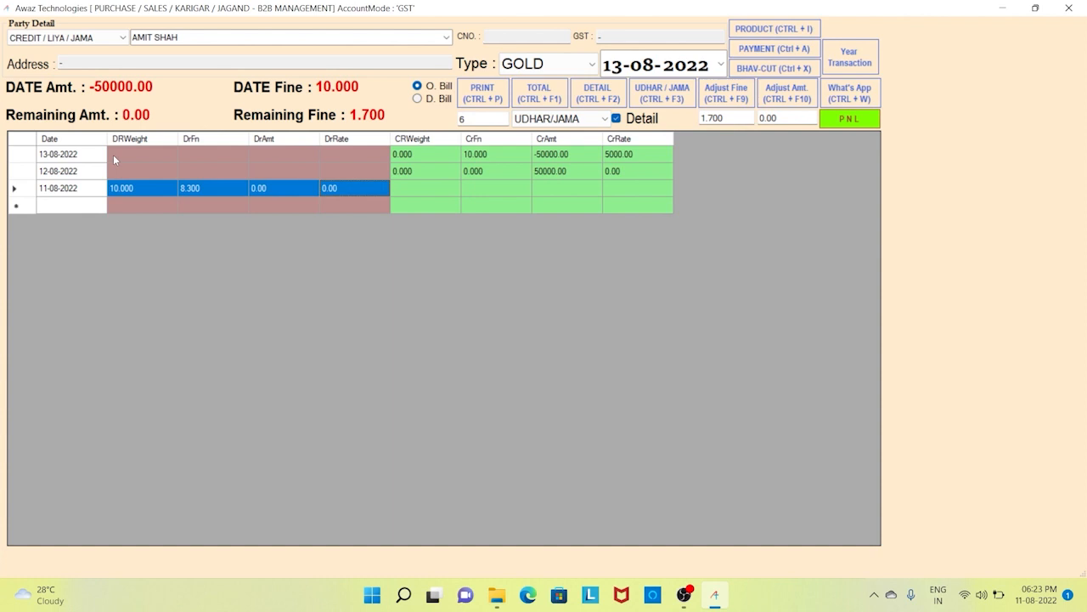
pyautogui.press('Left')
pyautogui.press('Right')
pyautogui.press('Left')
pyautogui.press('Left')
pyautogui.press('Right')
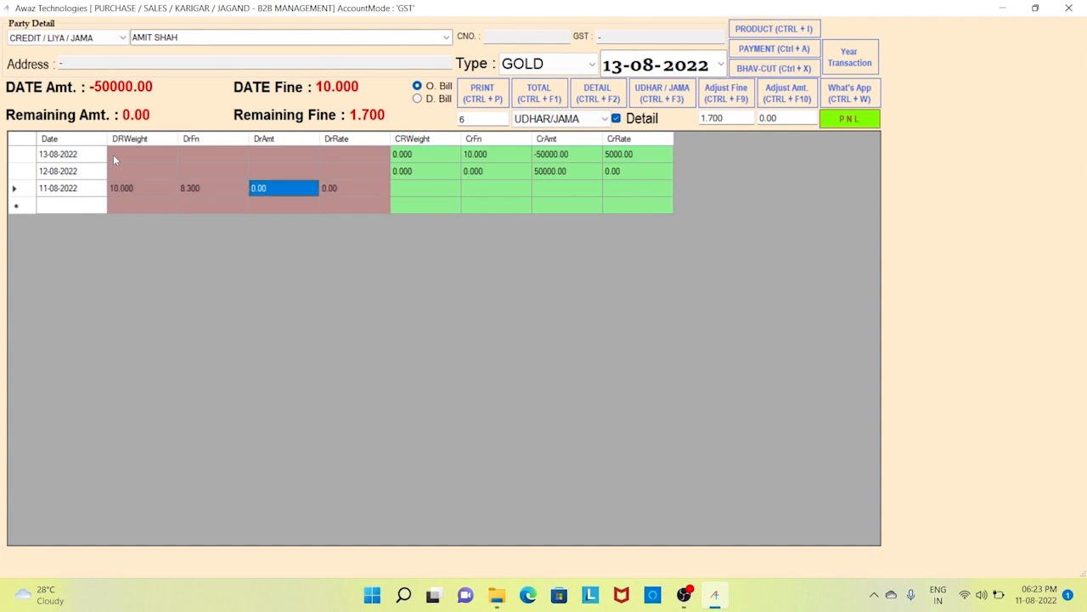
pyautogui.press('Right')
pyautogui.press('Right')
pyautogui.press('Up')
pyautogui.press('Up')
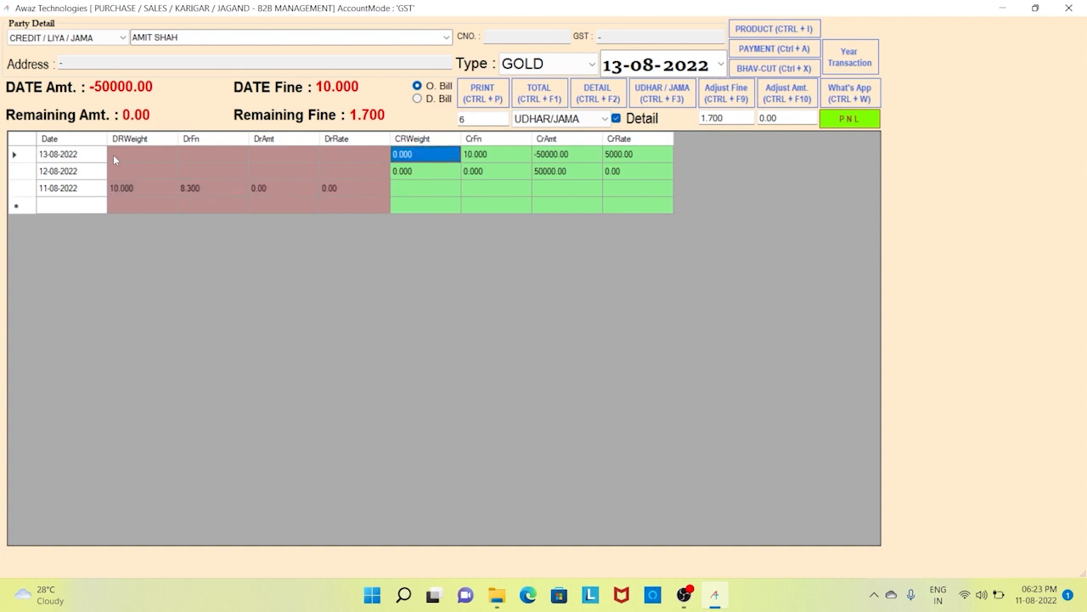
pyautogui.press('Right')
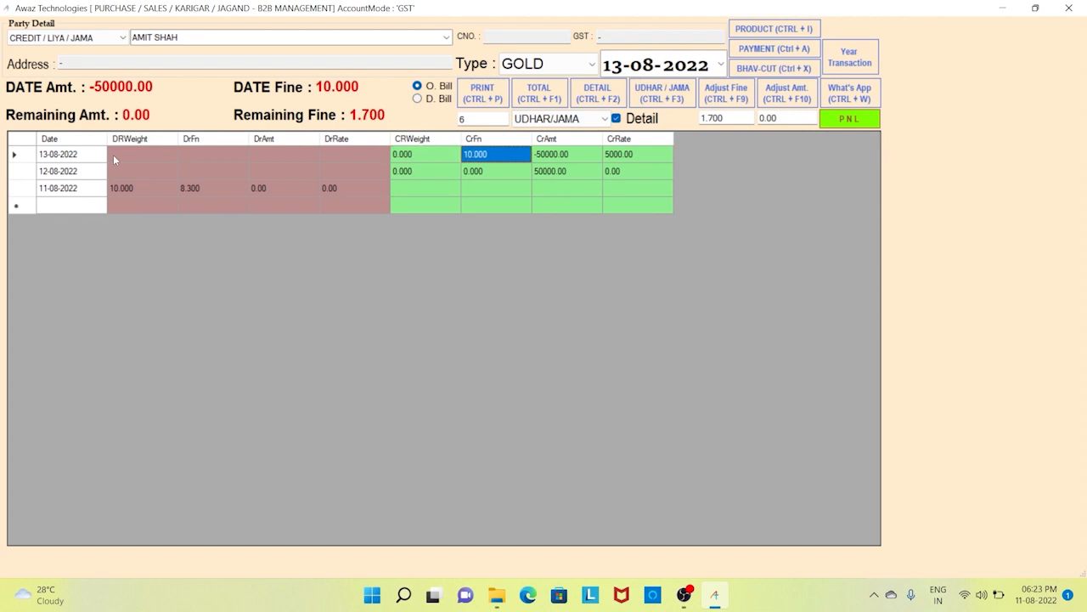
pyautogui.press('Down')
pyautogui.press('Down')
pyautogui.press('Left')
pyautogui.press('Left')
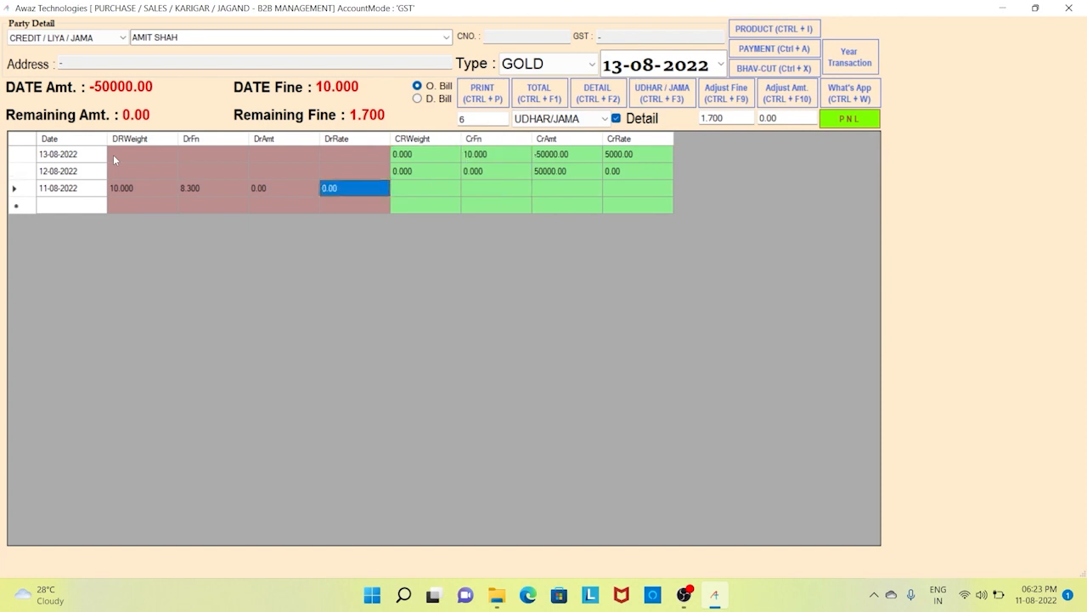
pyautogui.press('Left')
pyautogui.press('Left')
pyautogui.press('Left')
pyautogui.press('Left')
pyautogui.press('Right')
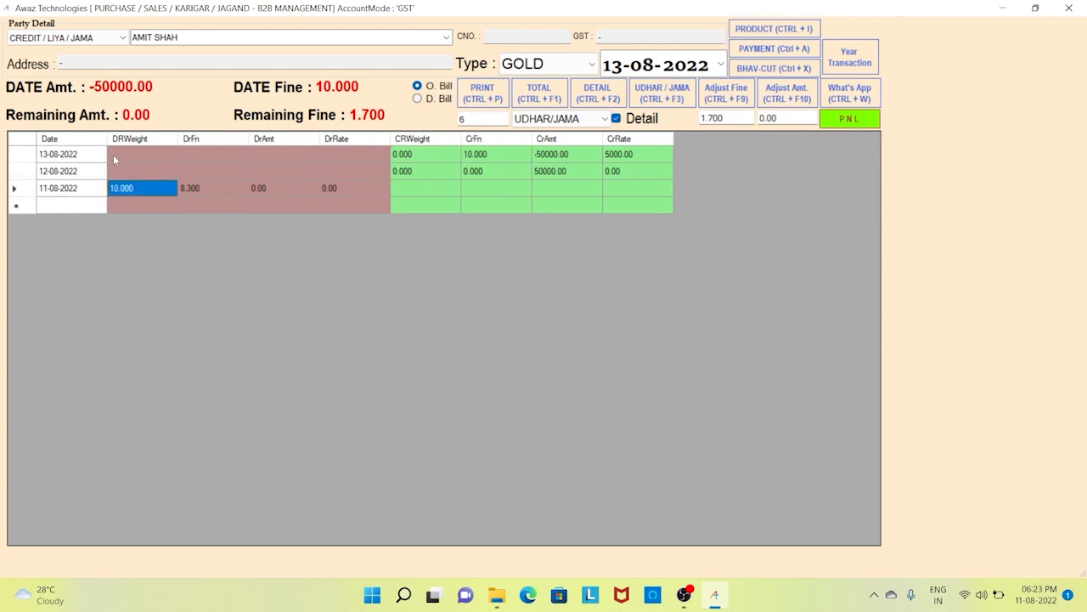
pyautogui.press('Right')
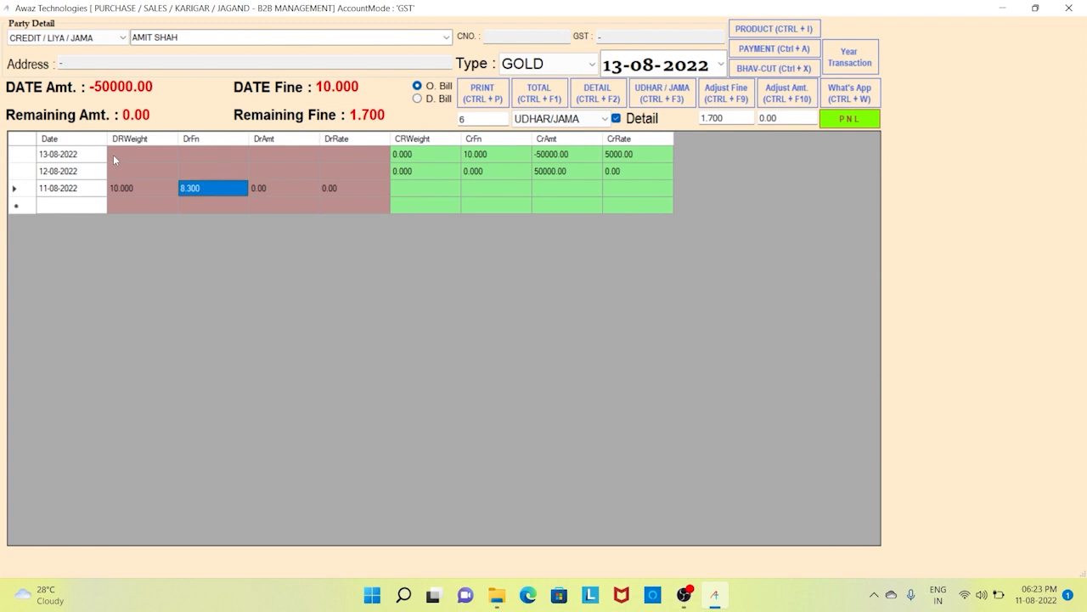
pyautogui.press('Left')
pyautogui.press('Up')
pyautogui.press('Left')
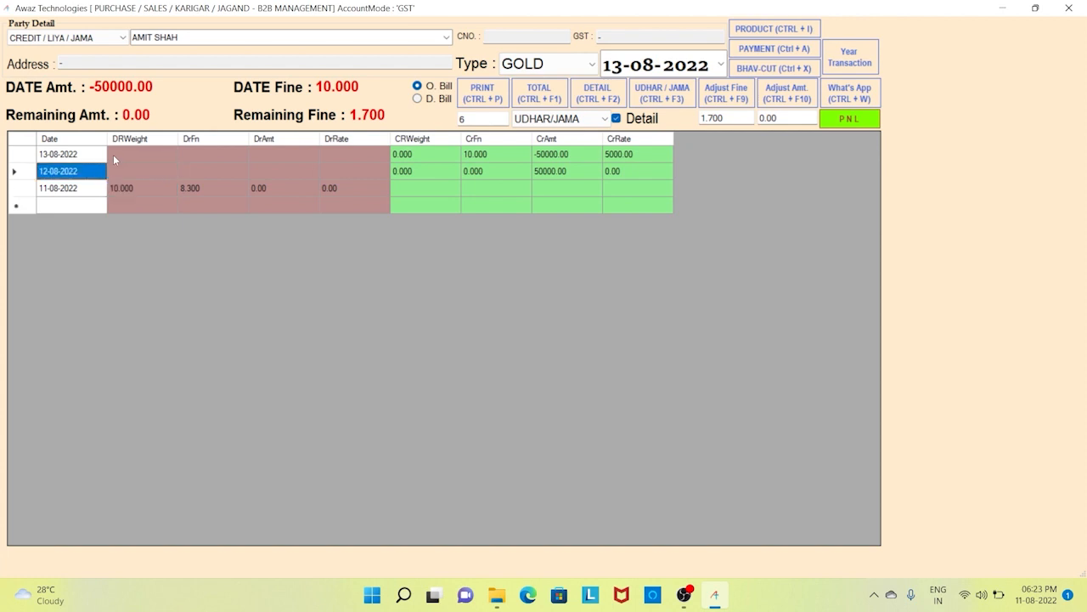
pyautogui.press('Right')
pyautogui.press('Right')
pyautogui.press('Right')
pyautogui.press('Right')
pyautogui.press('Right')
pyautogui.press('Right')
pyautogui.press('Right')
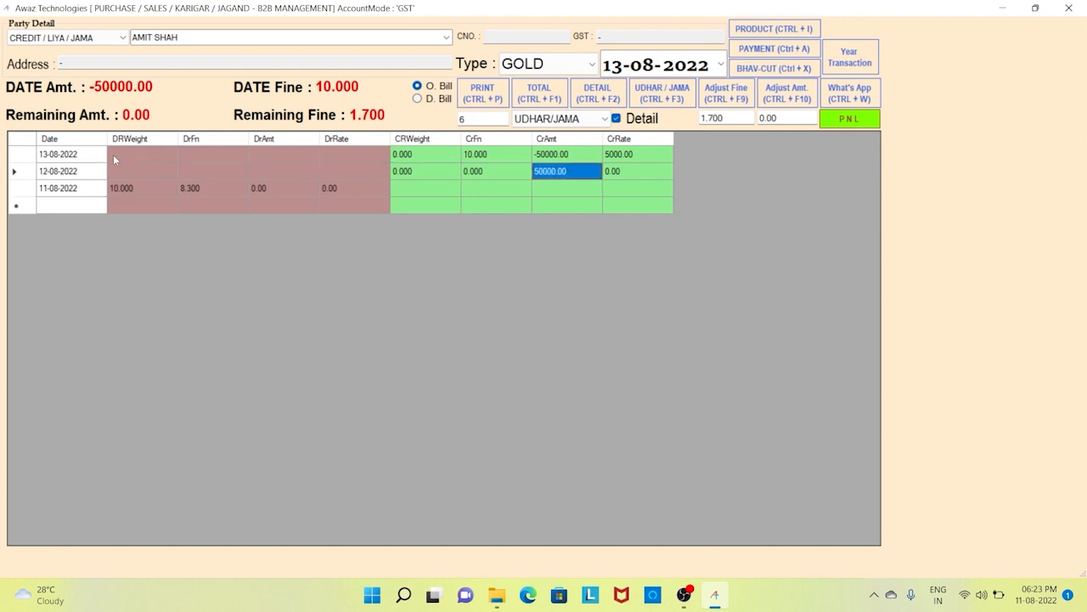
pyautogui.press('Left')
pyautogui.press('Left')
pyautogui.press('Left')
pyautogui.press('Up')
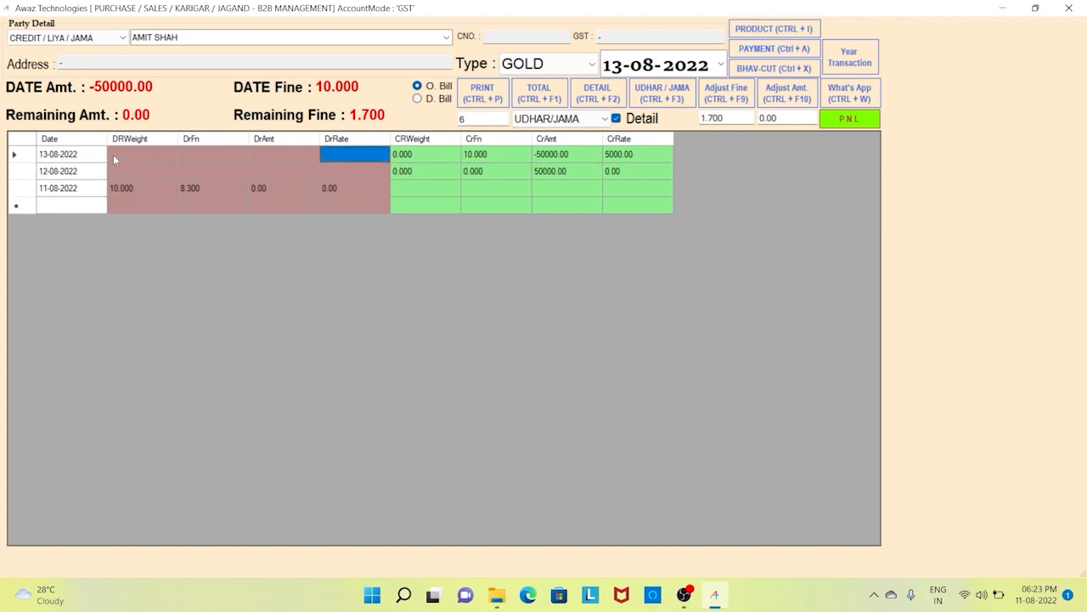
pyautogui.press('Right')
pyautogui.press('Right')
pyautogui.press('Right')
pyautogui.press('Right')
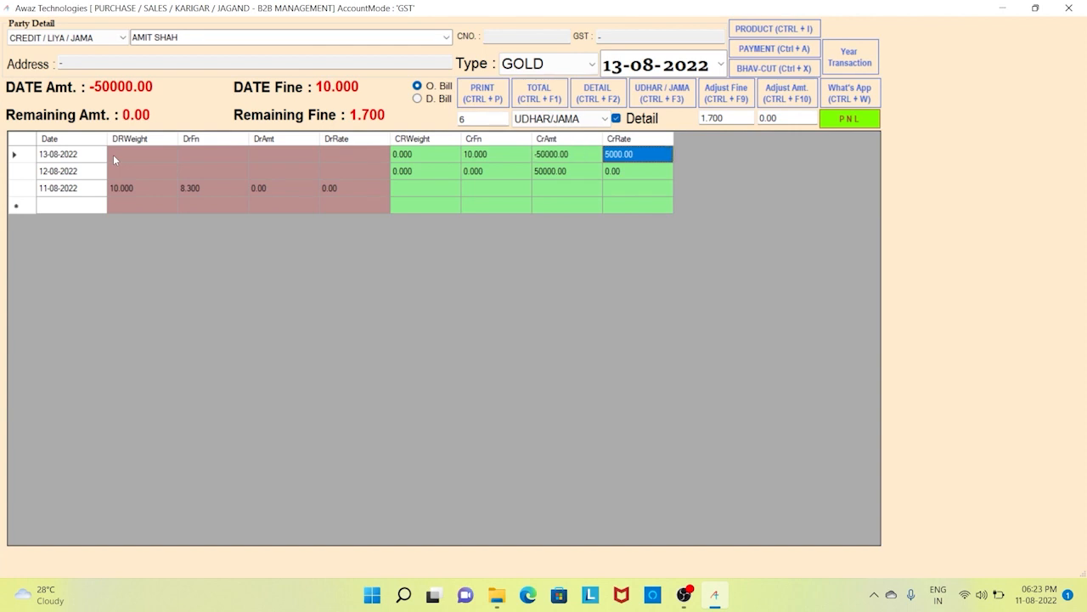
pyautogui.press('Left')
pyautogui.press('Left')
pyautogui.press('Left')
pyautogui.press('Right')
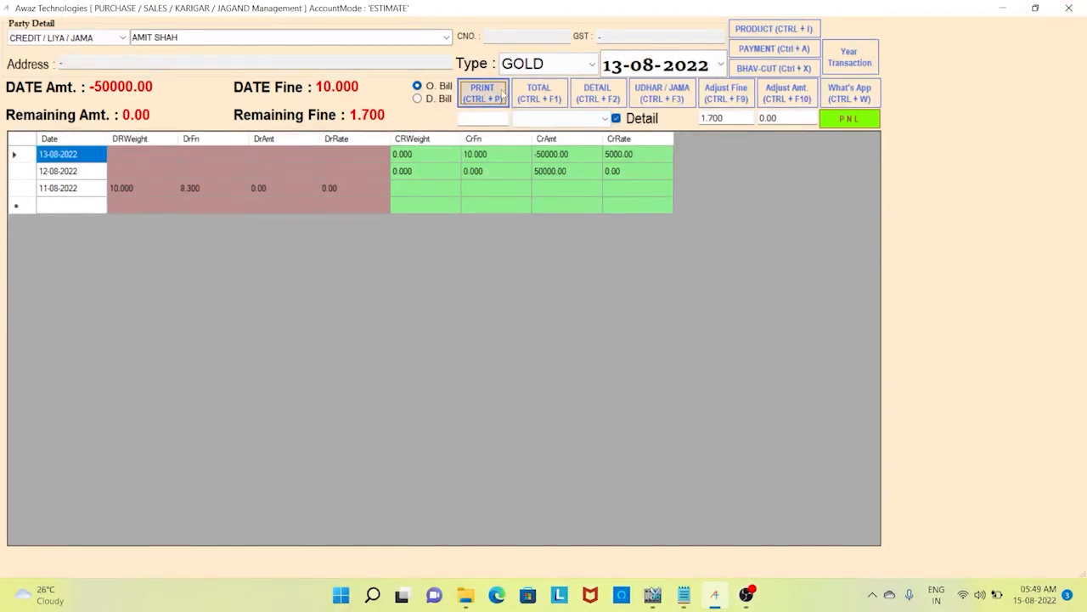
# - Open the Print Bill / Receipt voucher for the 13/08/2022 gold entry
pyautogui.click(502, 95)
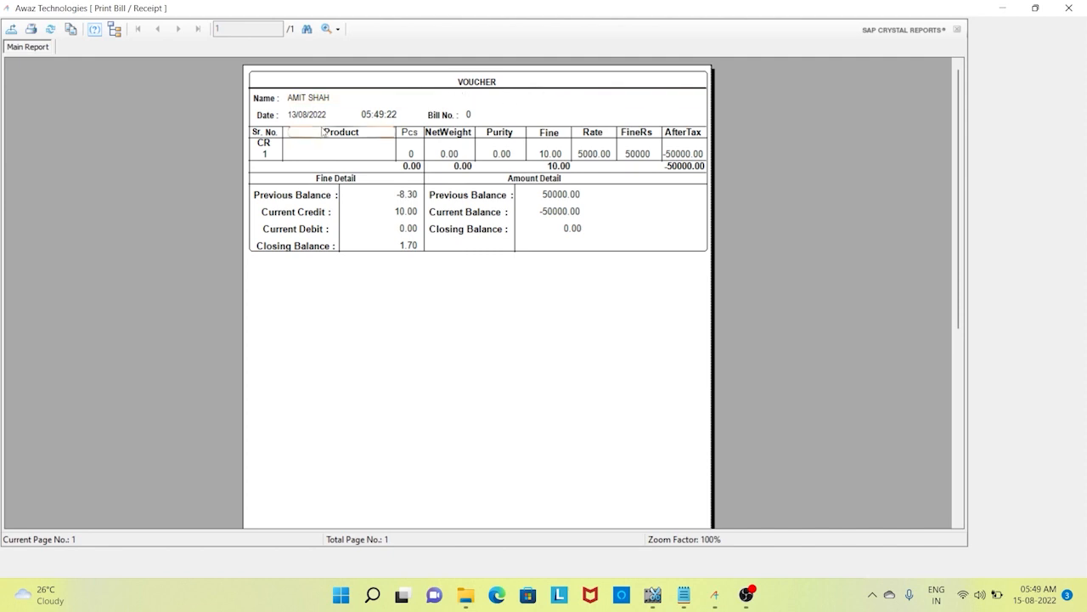
# - Review the voucher: 50000 at 5000.00, closing amount 0.00, fine -8.30 plus 10.00 giving 1.70
pyautogui.click(314, 117)
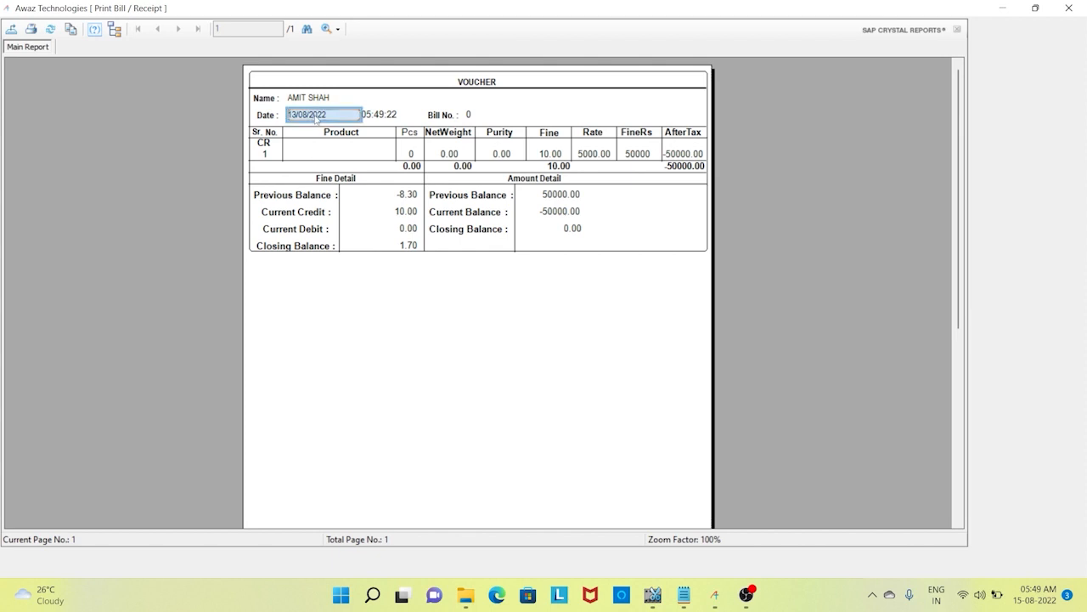
pyautogui.click(638, 155)
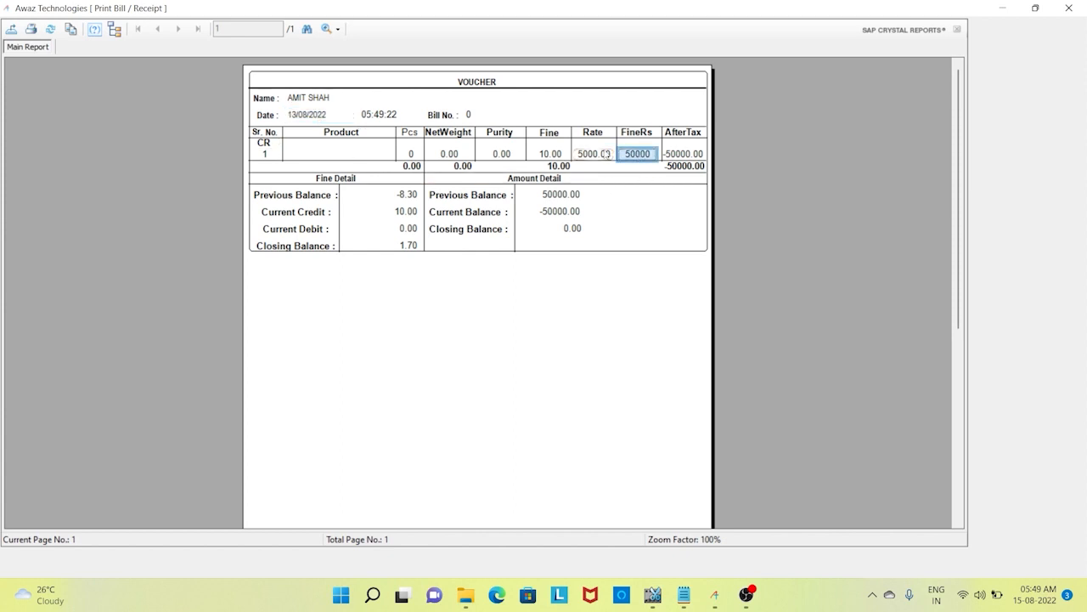
pyautogui.click(607, 156)
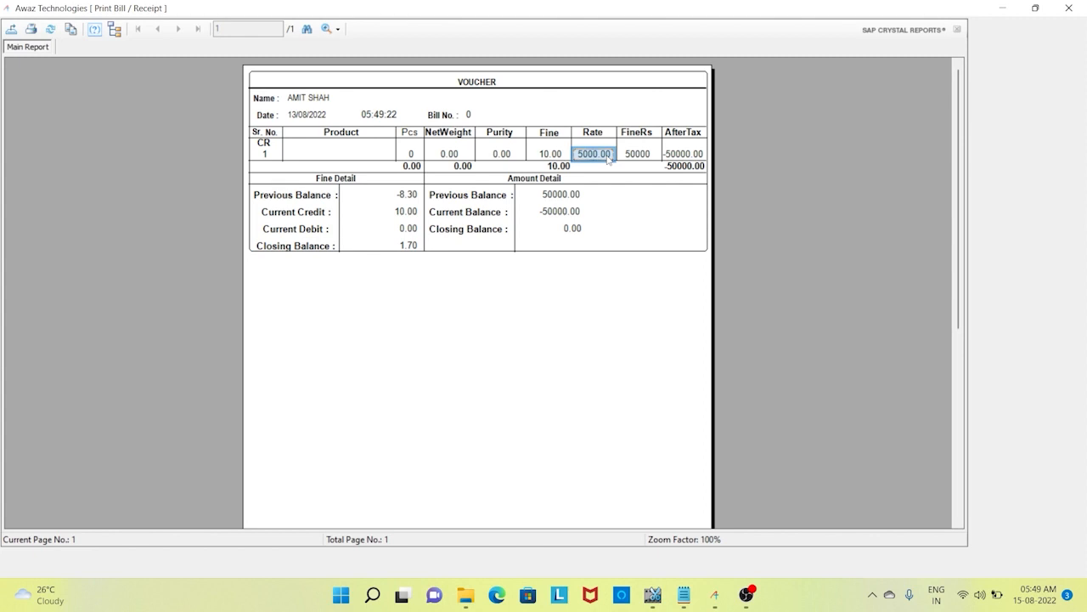
pyautogui.click(563, 196)
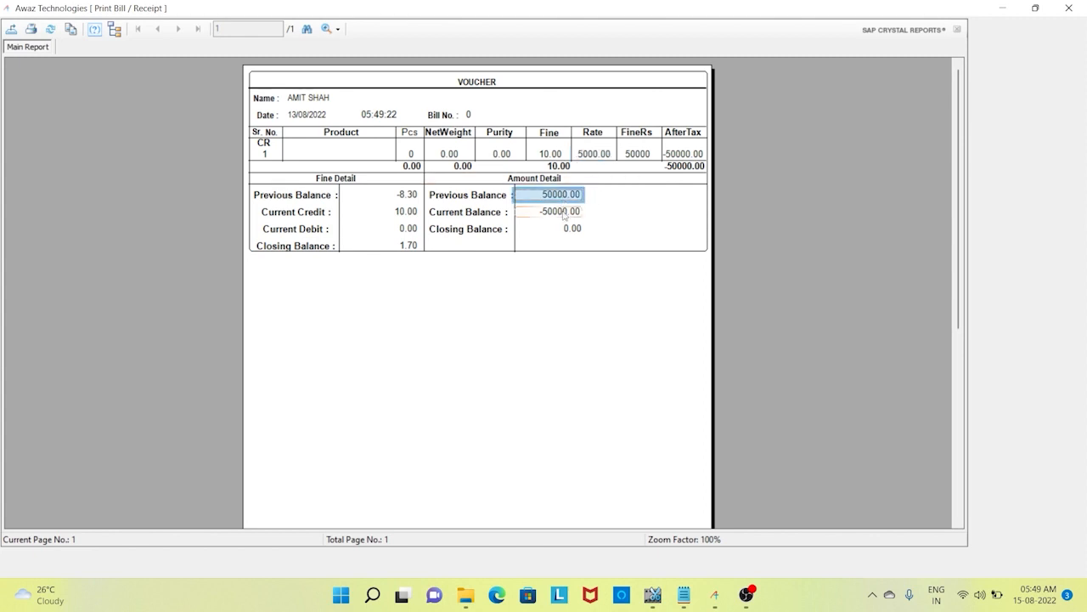
pyautogui.click(564, 212)
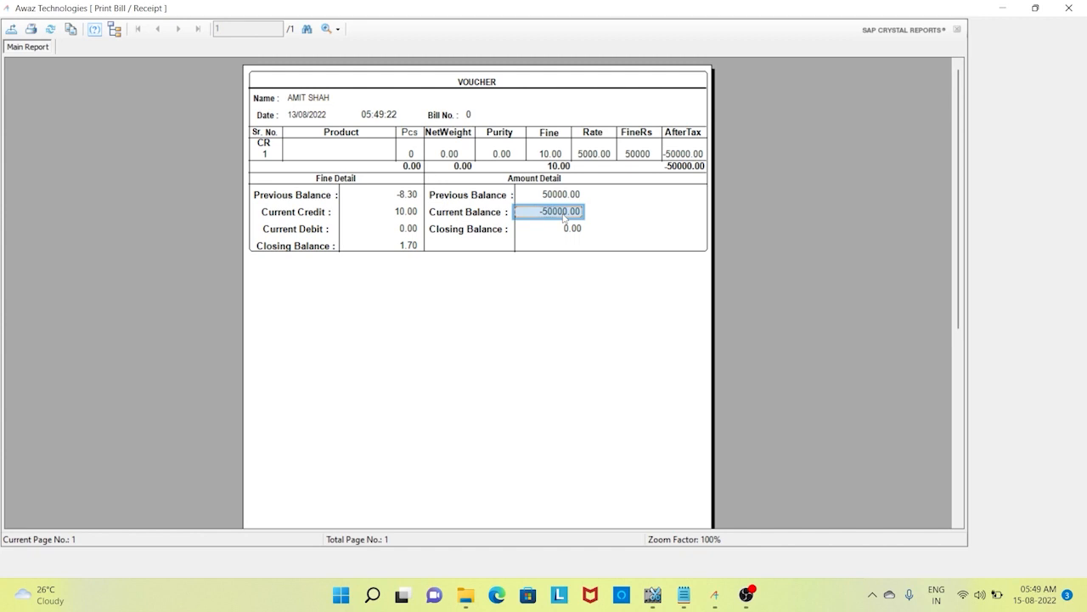
pyautogui.click(567, 228)
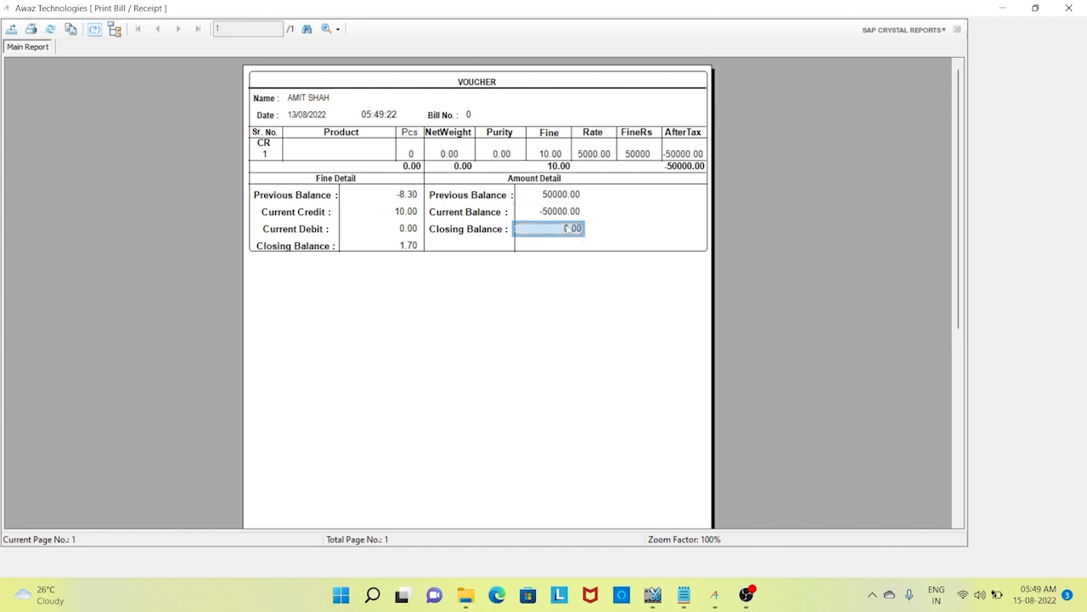
pyautogui.click(392, 196)
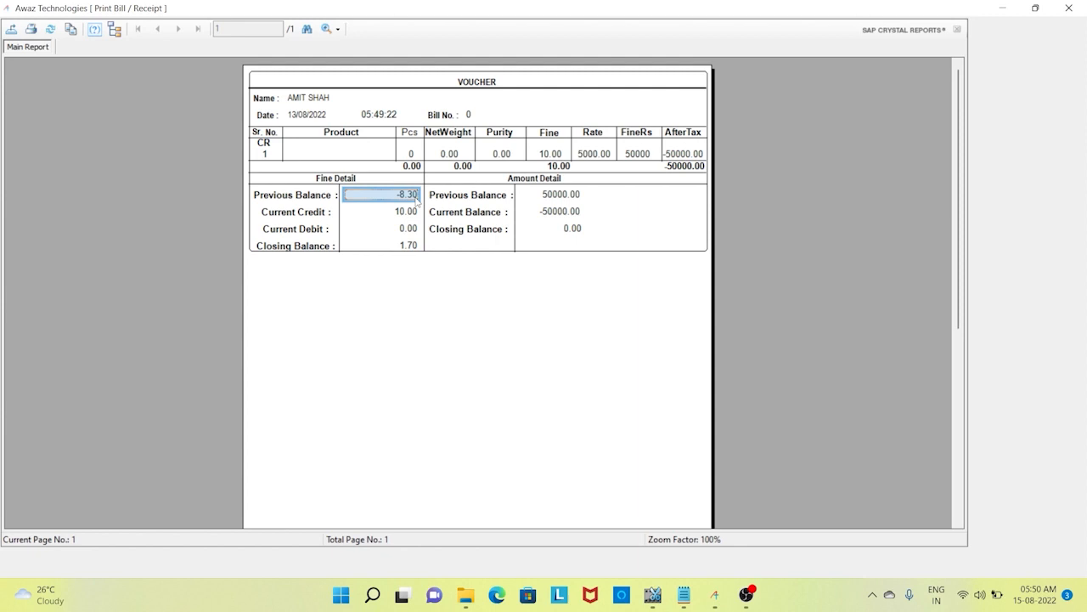
pyautogui.click(417, 217)
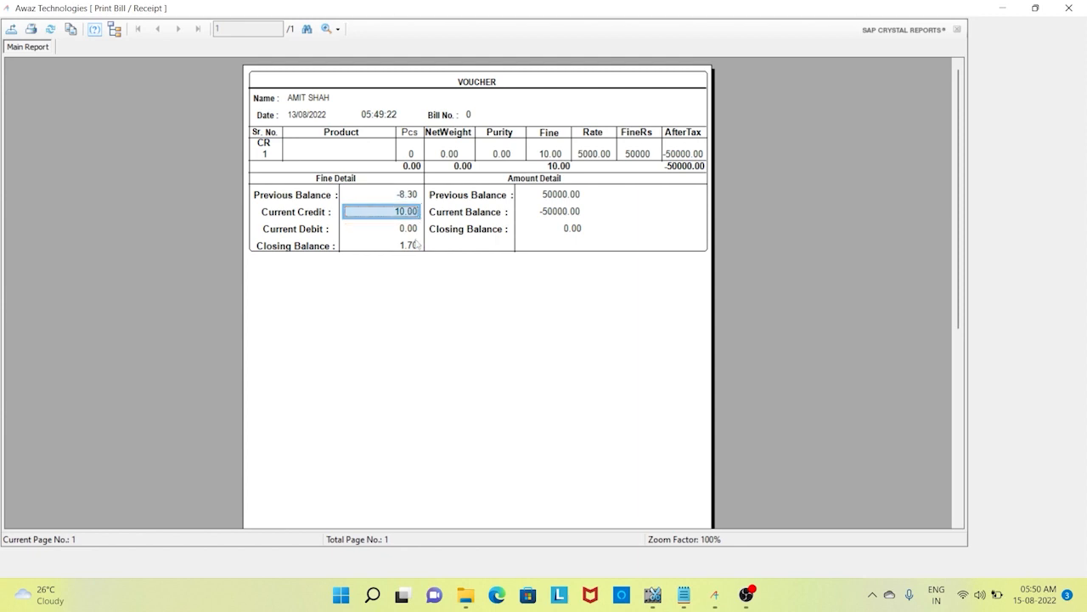
pyautogui.click(415, 247)
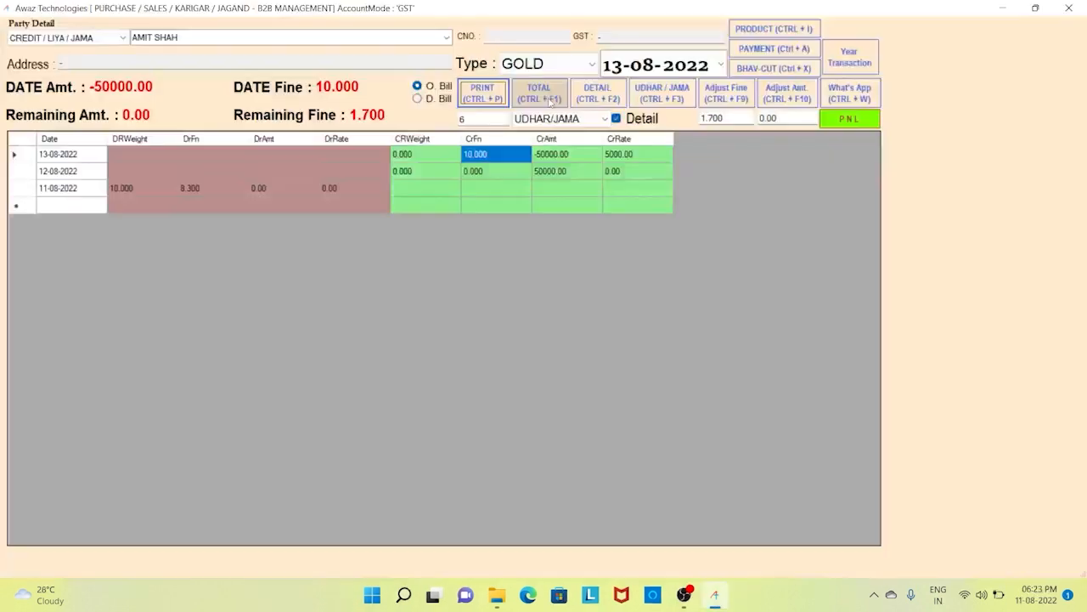
pyautogui.click(548, 99)
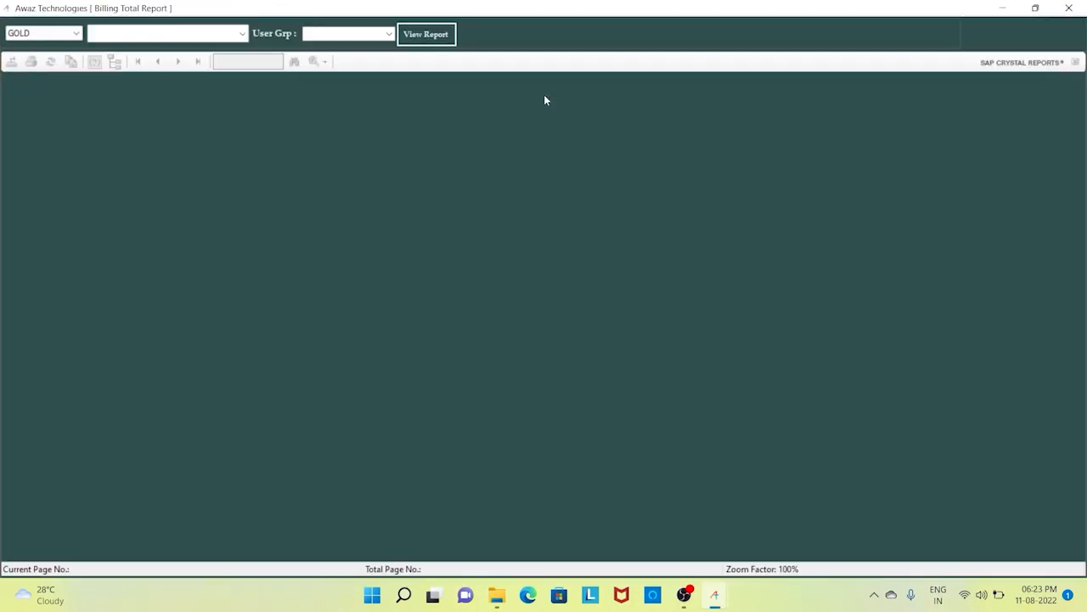
pyautogui.click(425, 33)
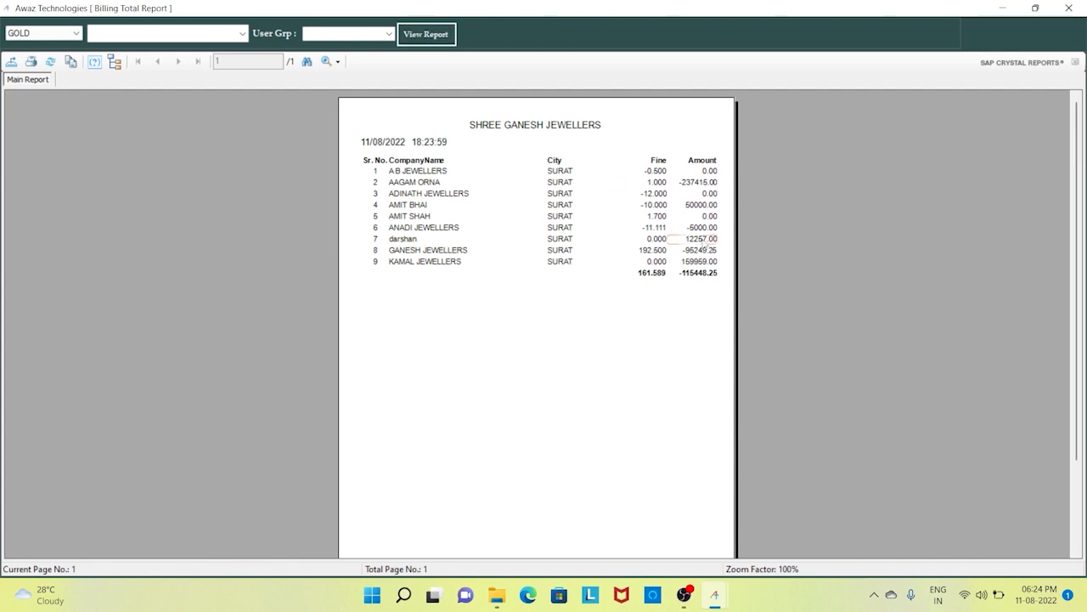
pyautogui.click(1079, 10)
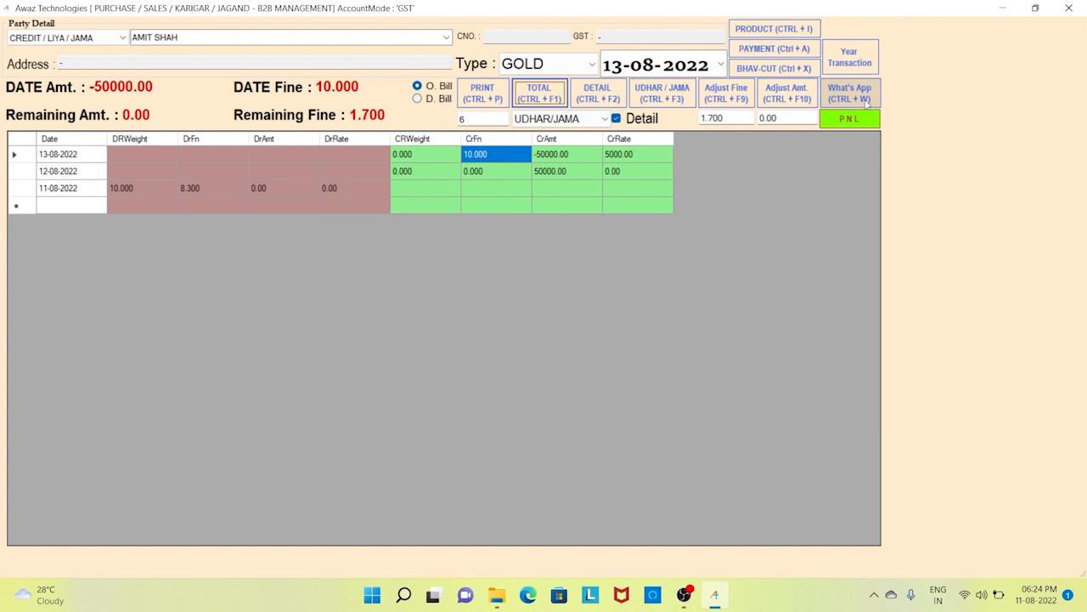
pyautogui.click(654, 120)
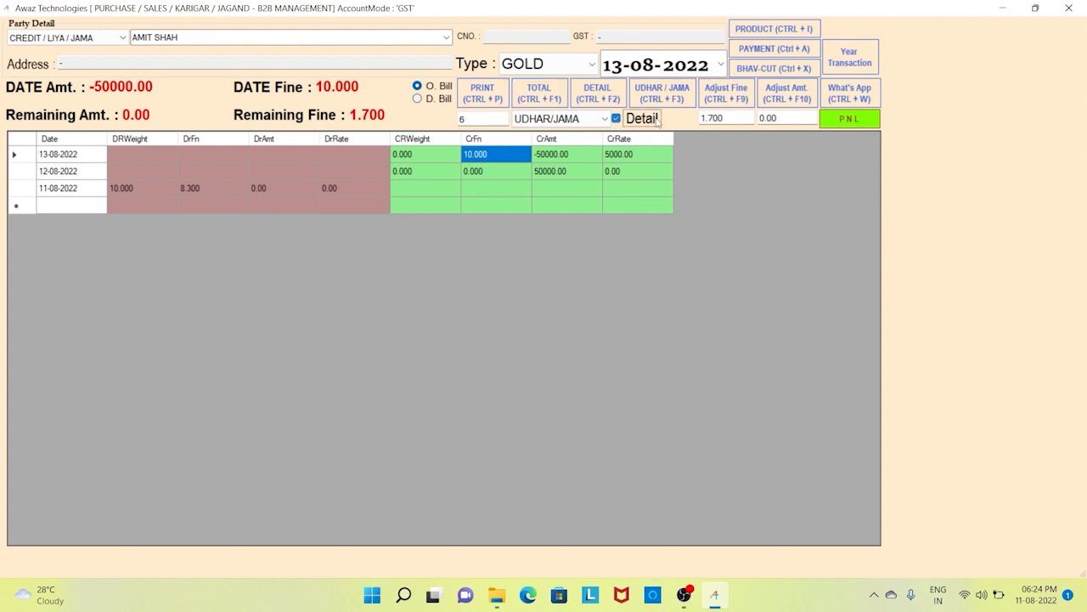
pyautogui.click(626, 74)
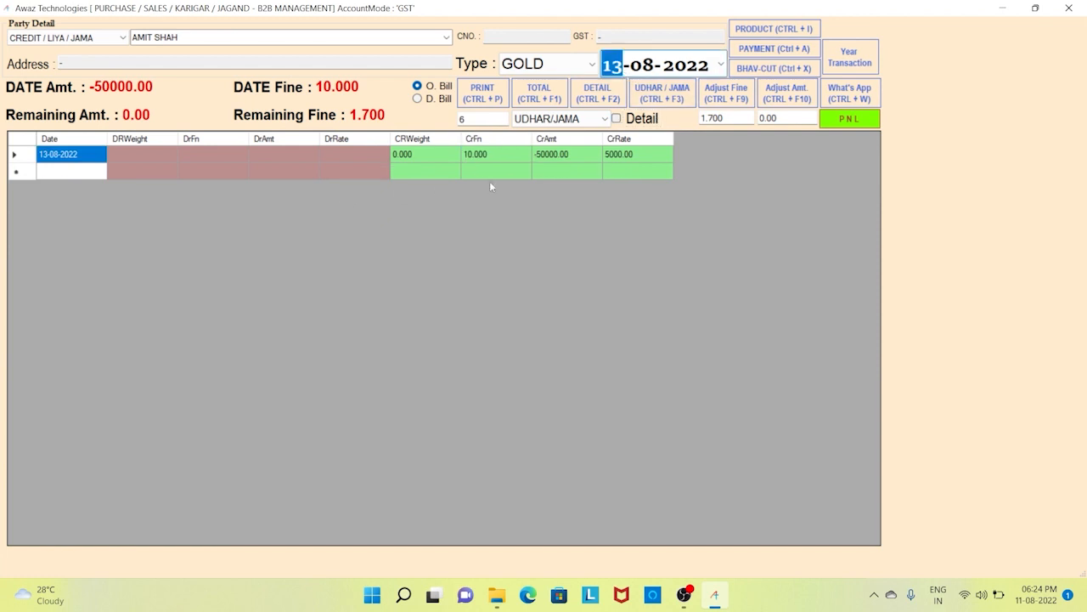
pyautogui.press('Tab')
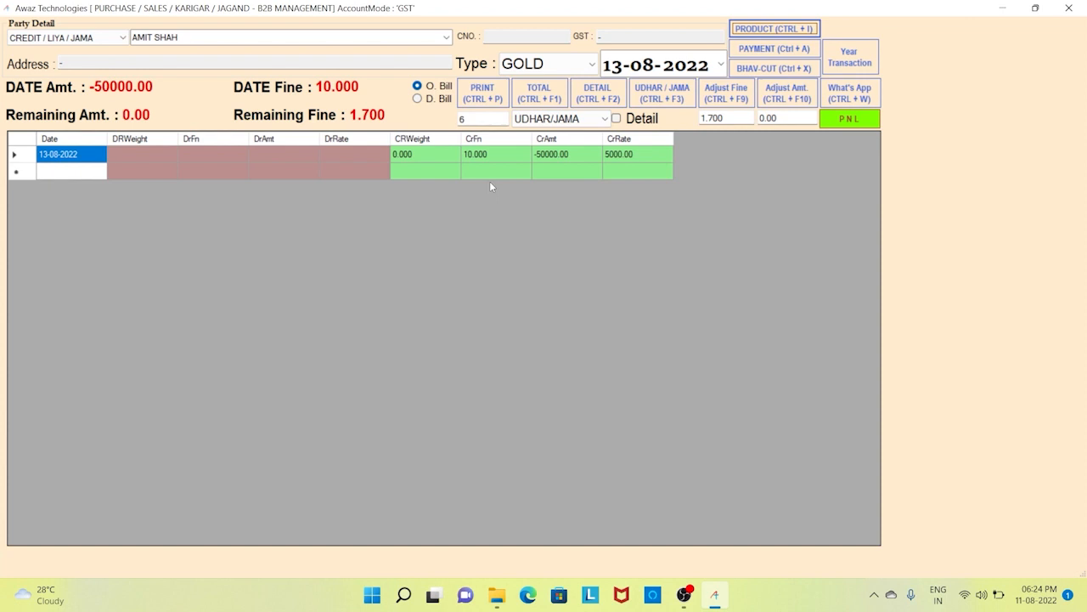
pyautogui.click(641, 120)
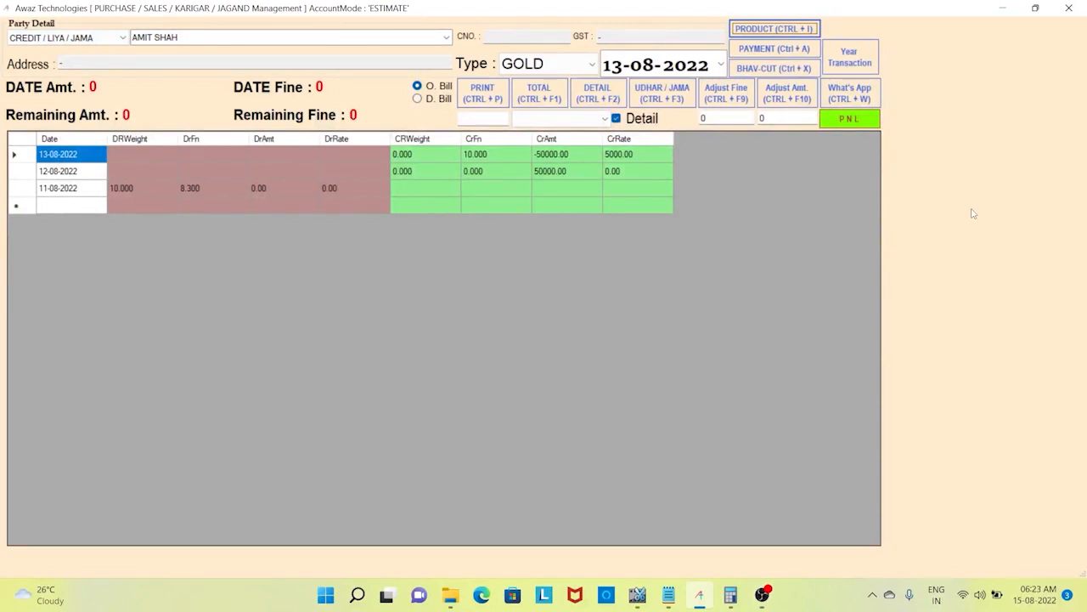
# - Run the Profit and Loss report from year 2000, grouped by FINE, for GOLD product FINE
pyautogui.click(851, 119)
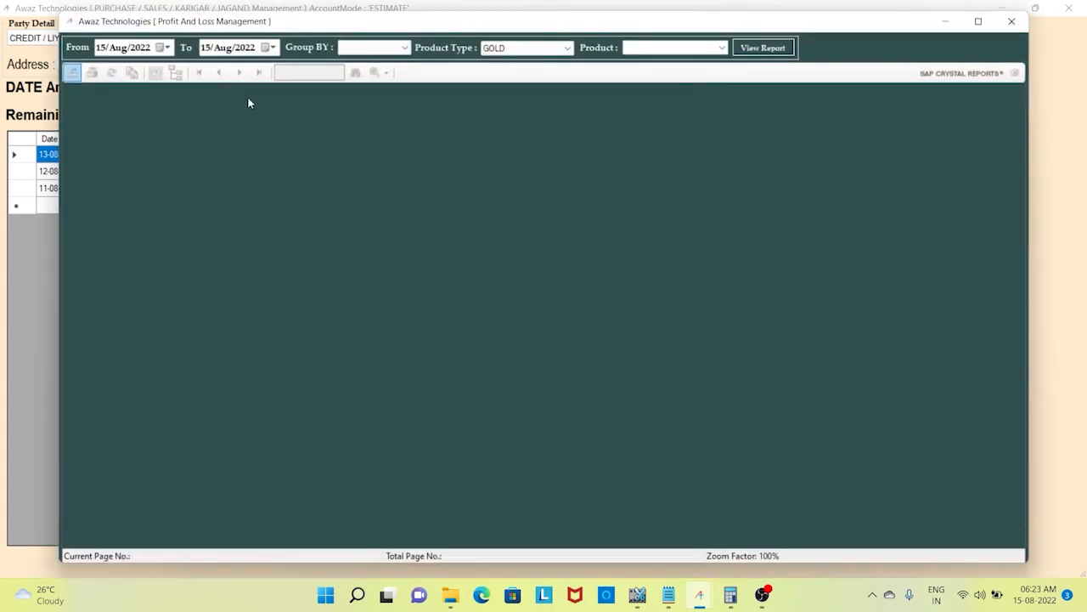
pyautogui.click(140, 47)
pyautogui.write('2000')
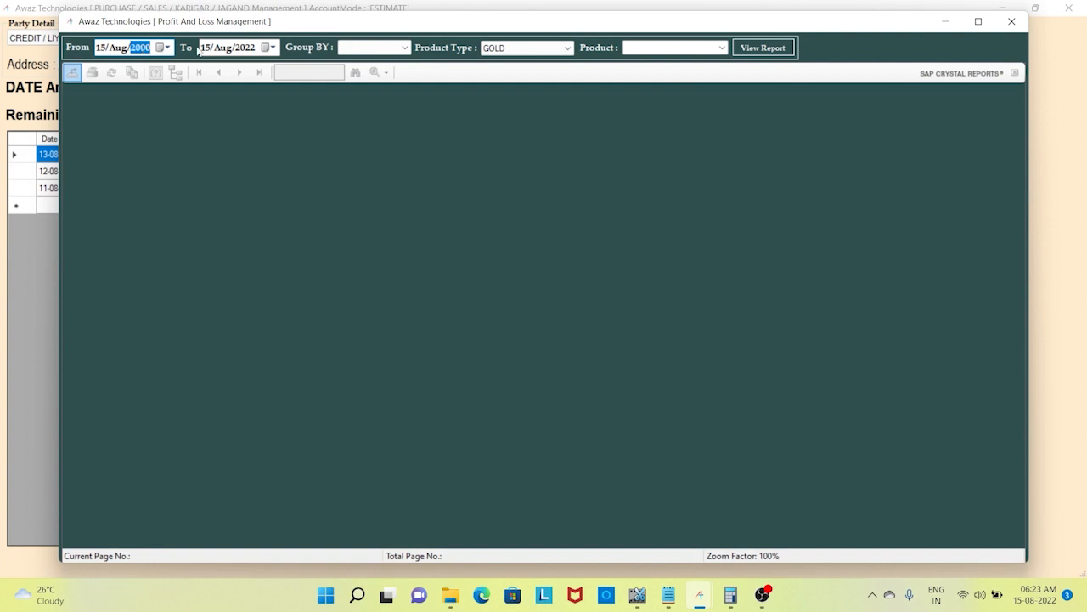
pyautogui.click(403, 50)
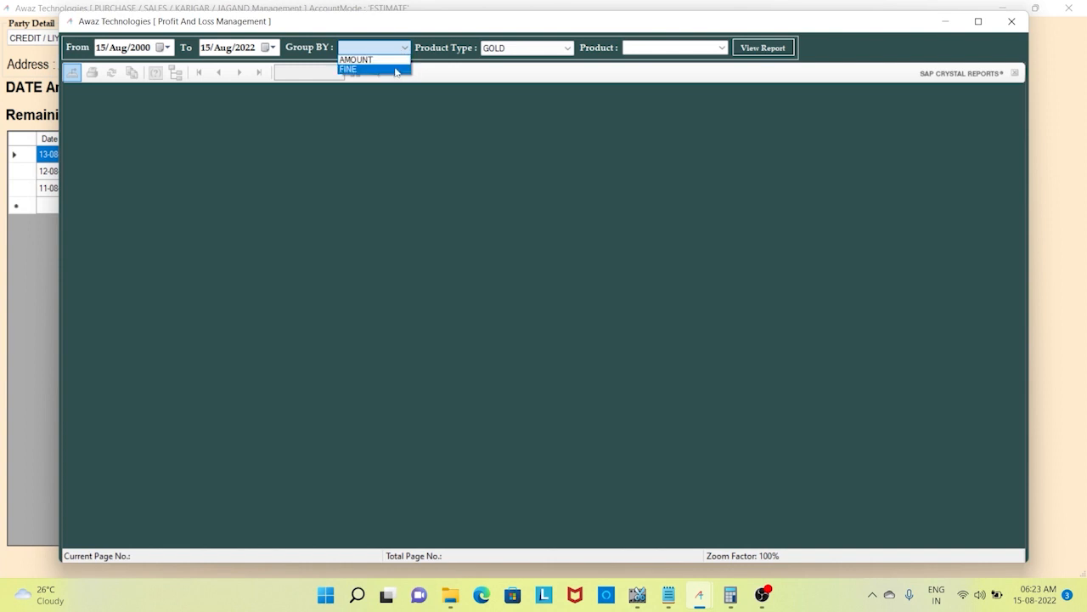
pyautogui.click(395, 72)
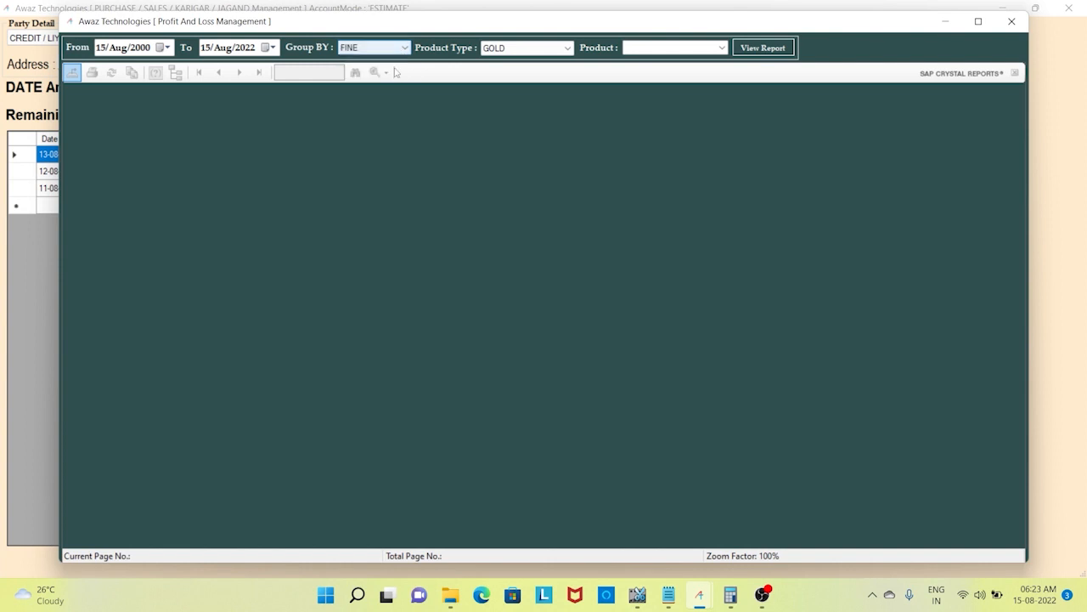
pyautogui.click(563, 51)
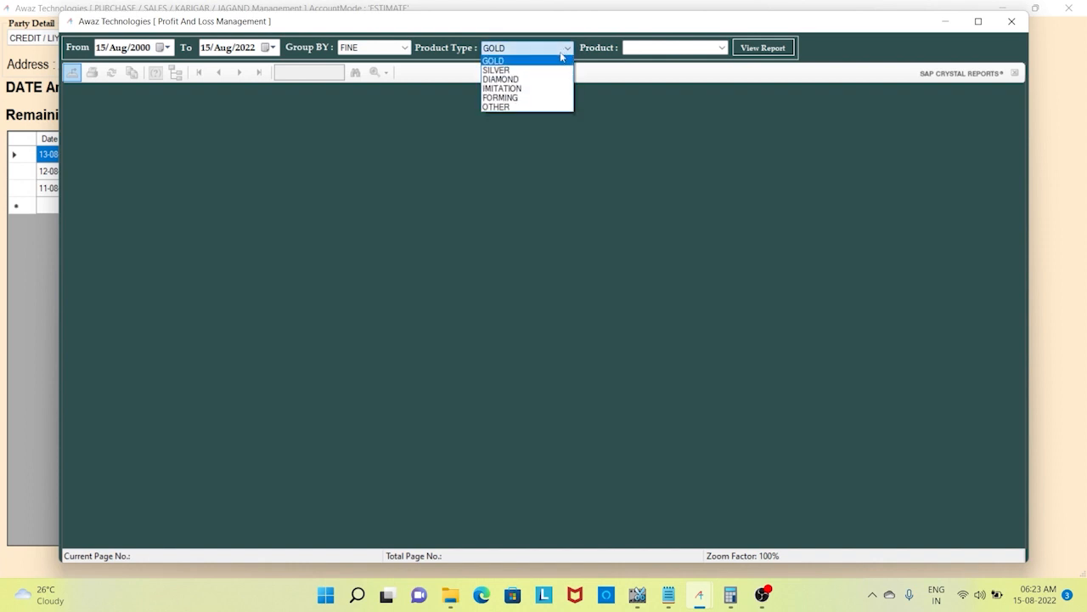
pyautogui.click(553, 62)
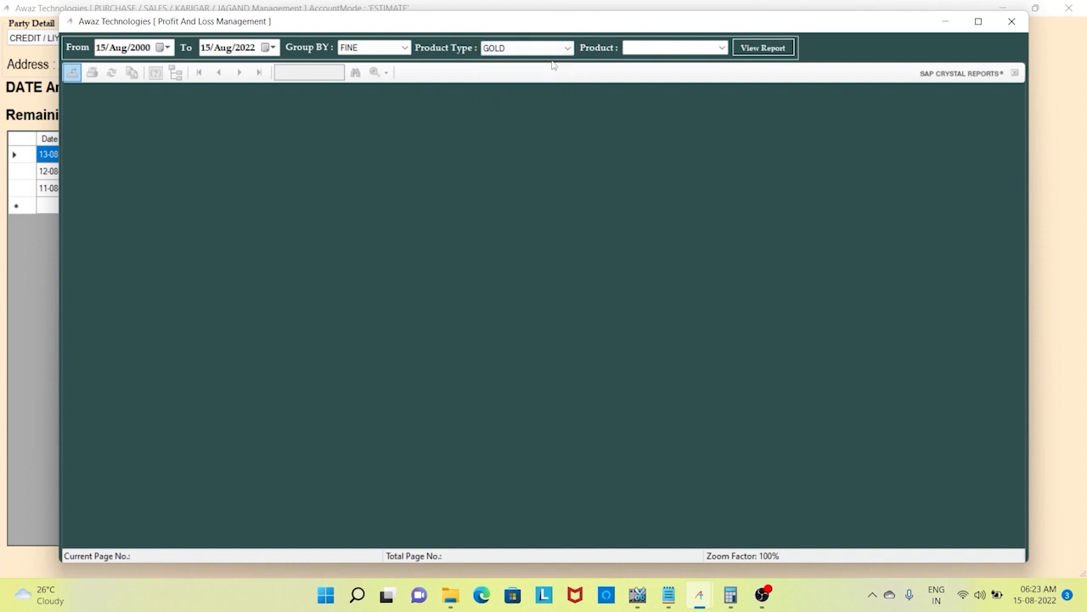
pyautogui.click(668, 50)
pyautogui.write('FINE')
pyautogui.press('Return')
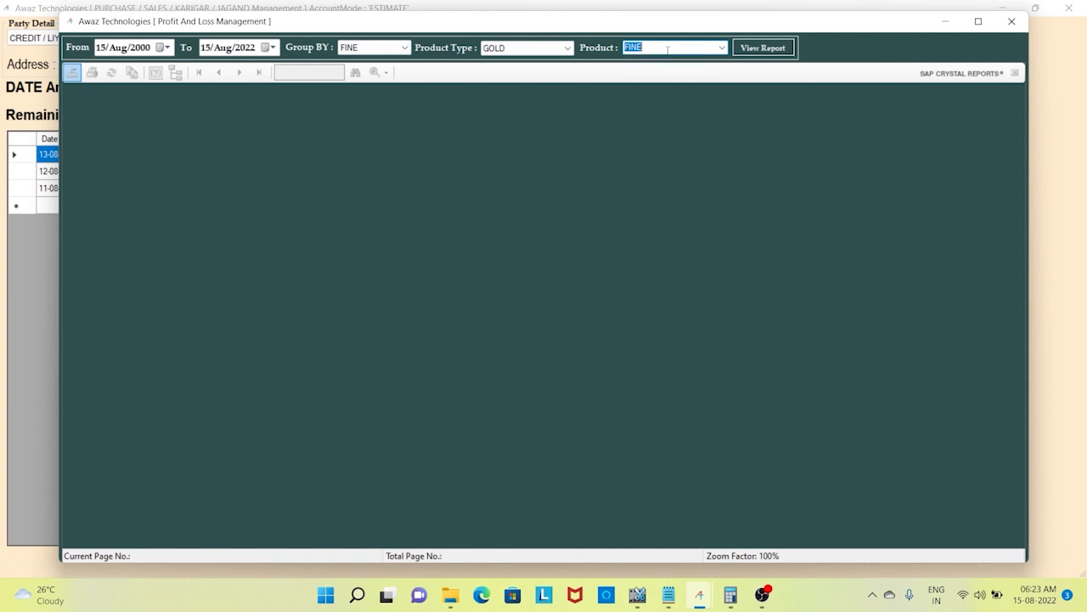
pyautogui.click(788, 48)
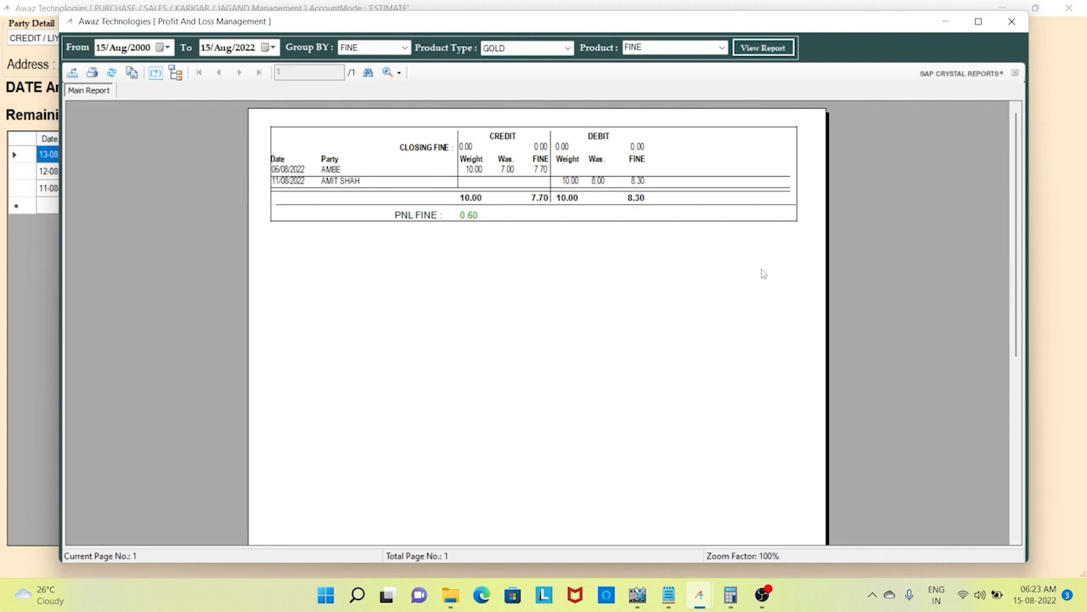
# - Zoom the report to 150% and review entry dates, party names and credit wastage 7.00
pyautogui.click(397, 72)
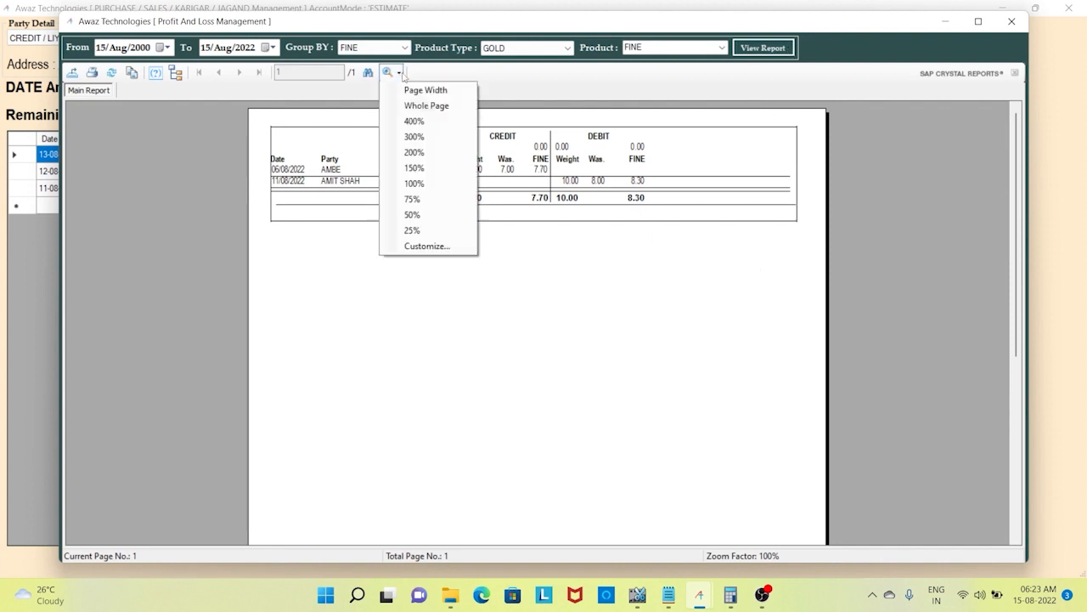
pyautogui.click(448, 168)
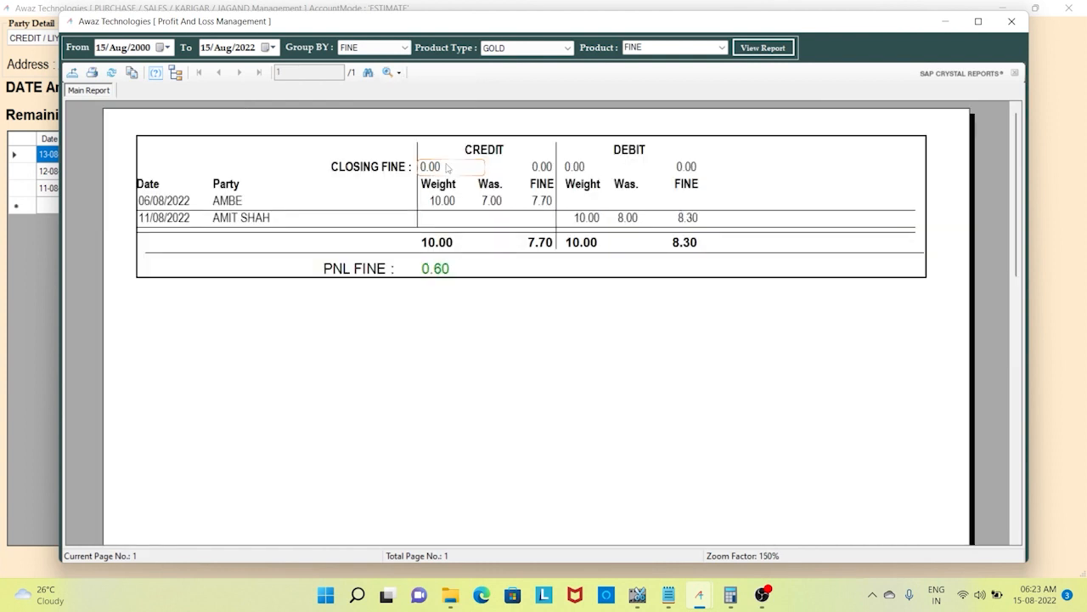
pyautogui.click(170, 201)
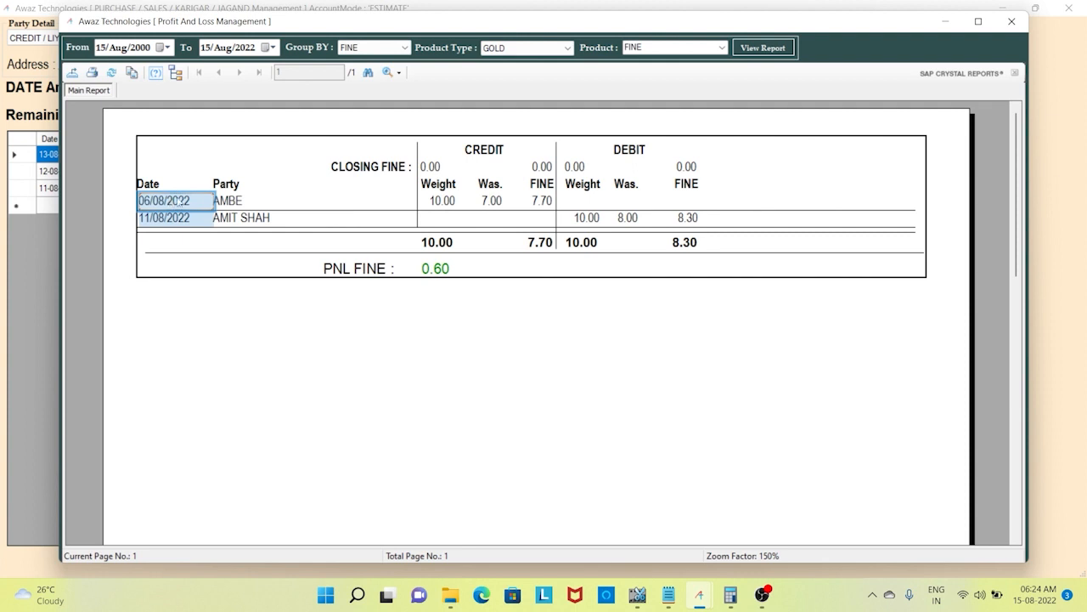
pyautogui.click(245, 198)
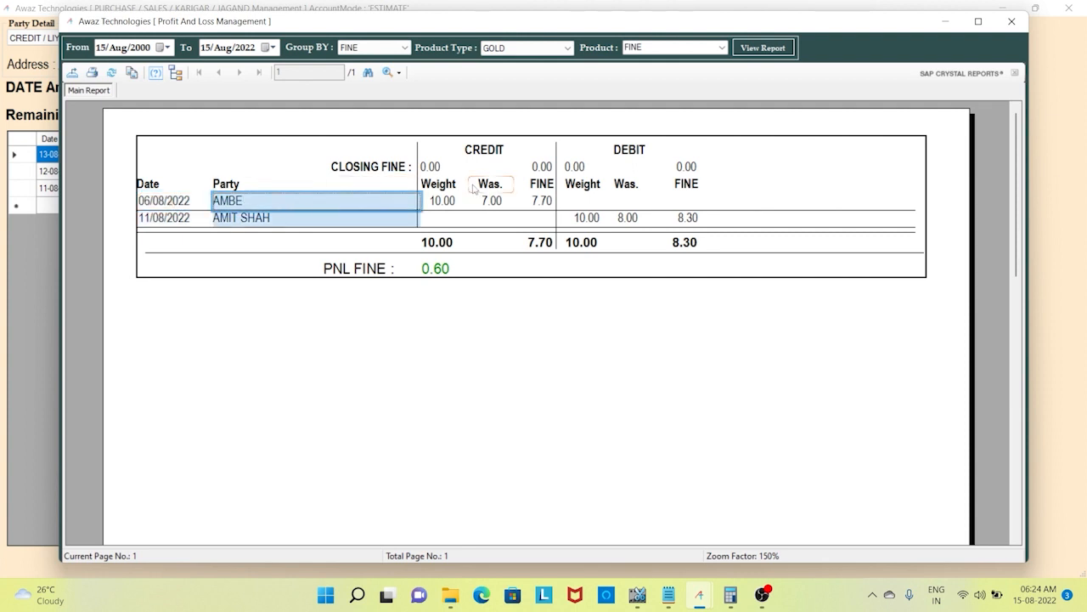
pyautogui.click(525, 221)
pyautogui.click(712, 218)
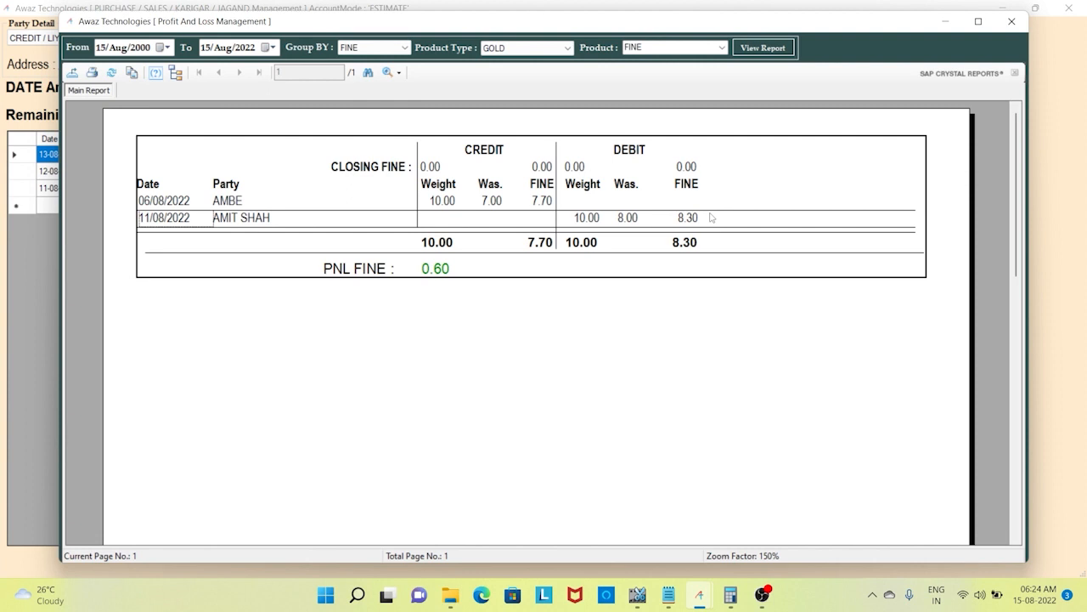
pyautogui.click(500, 200)
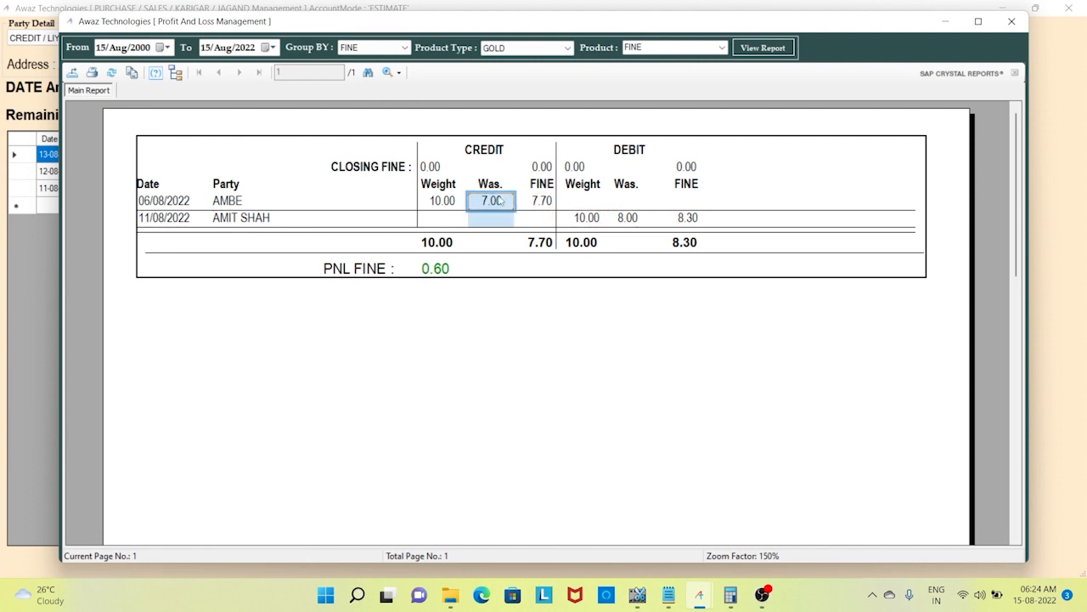
# - Review debit wastage 8.00, credit fine 7.70, debit fine 8.30 and PNL FINE 0.60
pyautogui.click(636, 222)
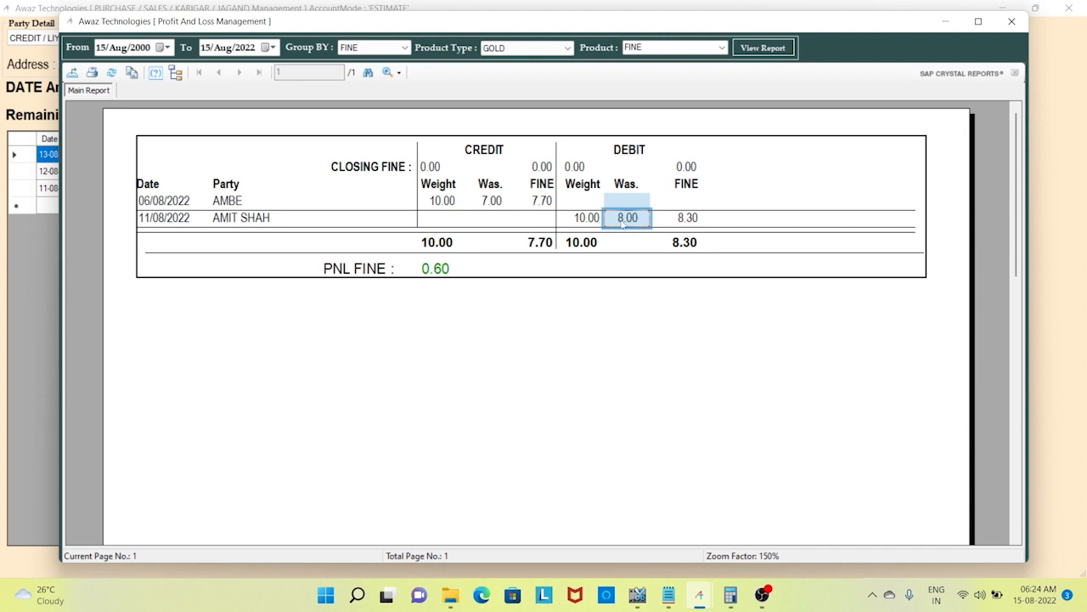
pyautogui.click(546, 204)
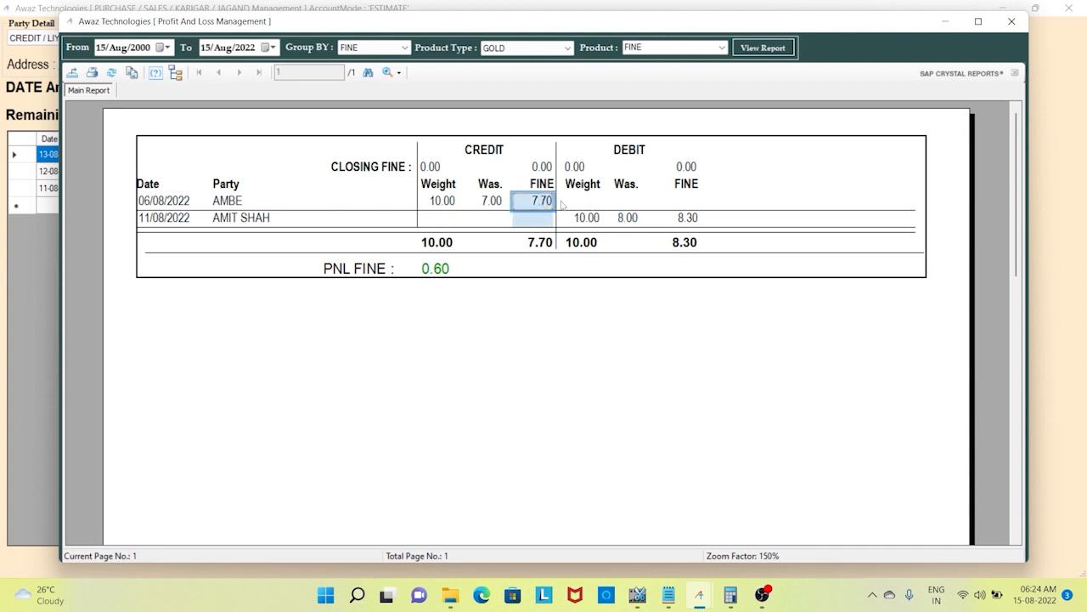
pyautogui.click(683, 221)
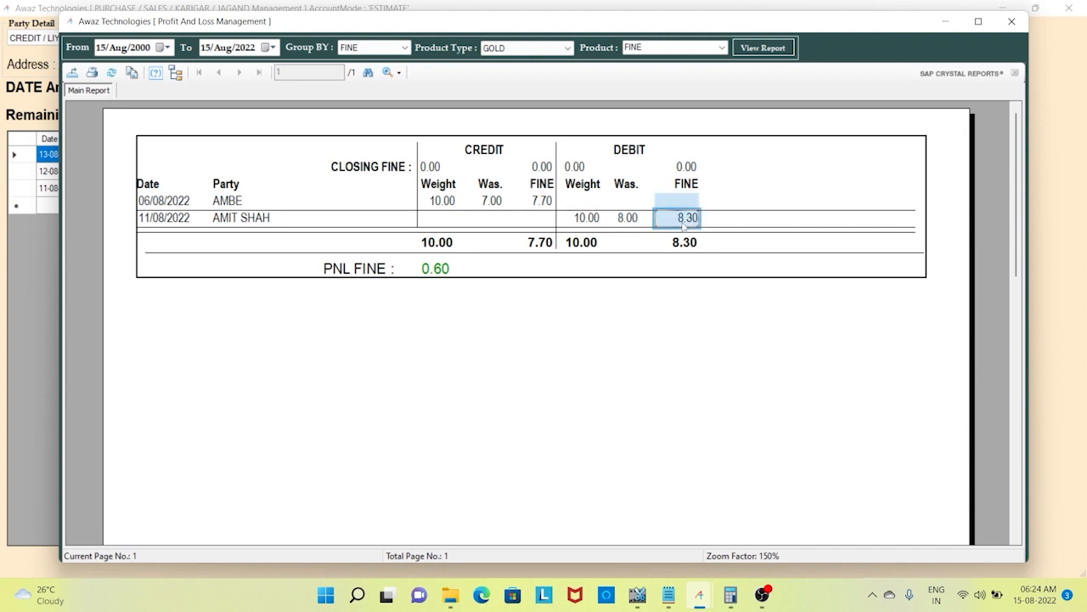
pyautogui.click(442, 270)
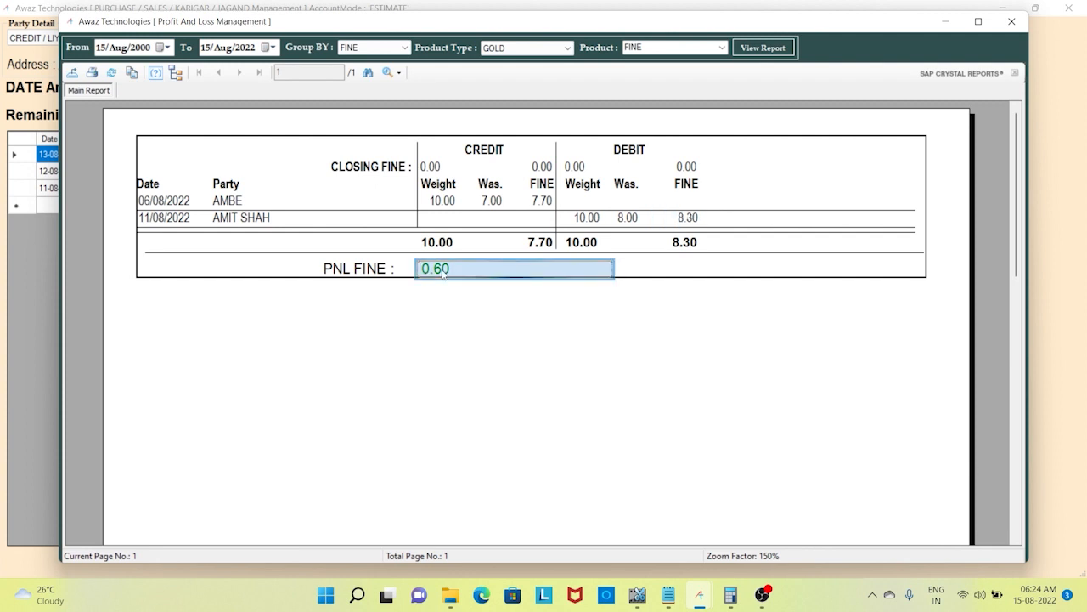
pyautogui.click(488, 289)
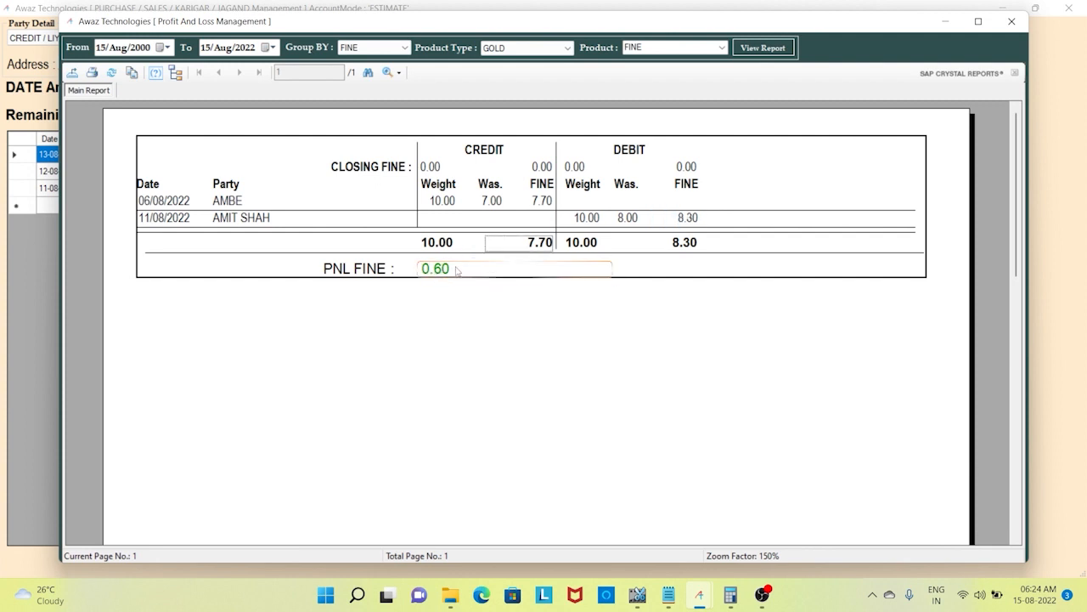
pyautogui.click(457, 270)
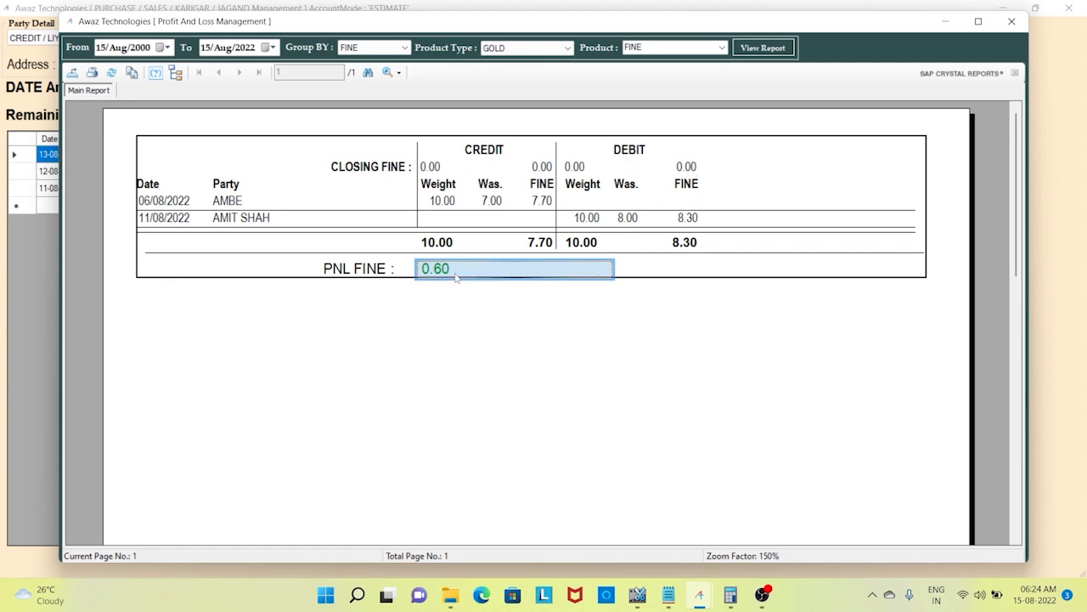
pyautogui.click(689, 272)
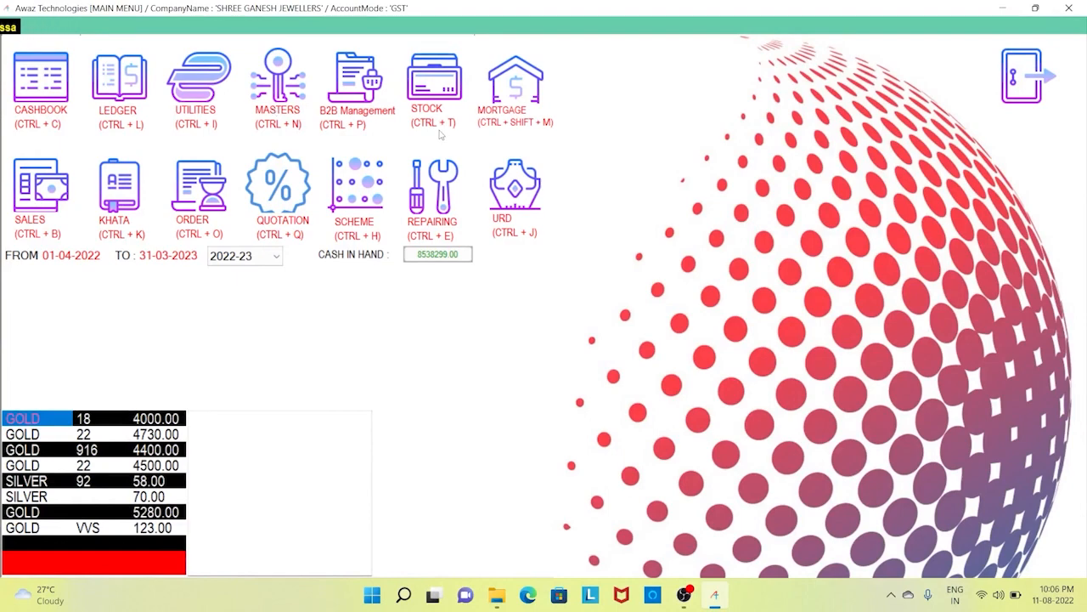
pyautogui.click(444, 91)
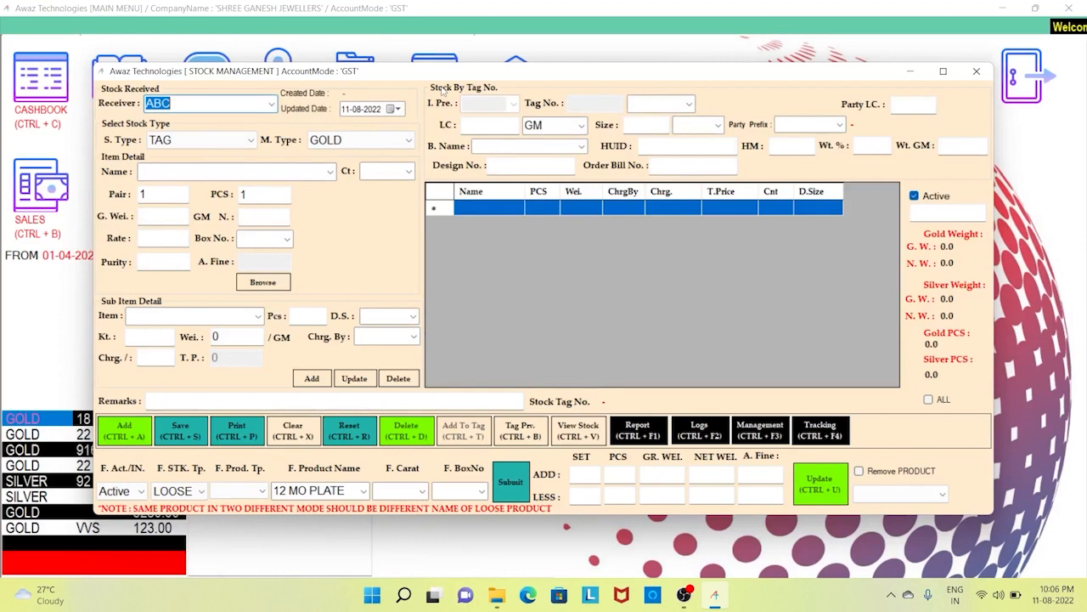
pyautogui.click(271, 104)
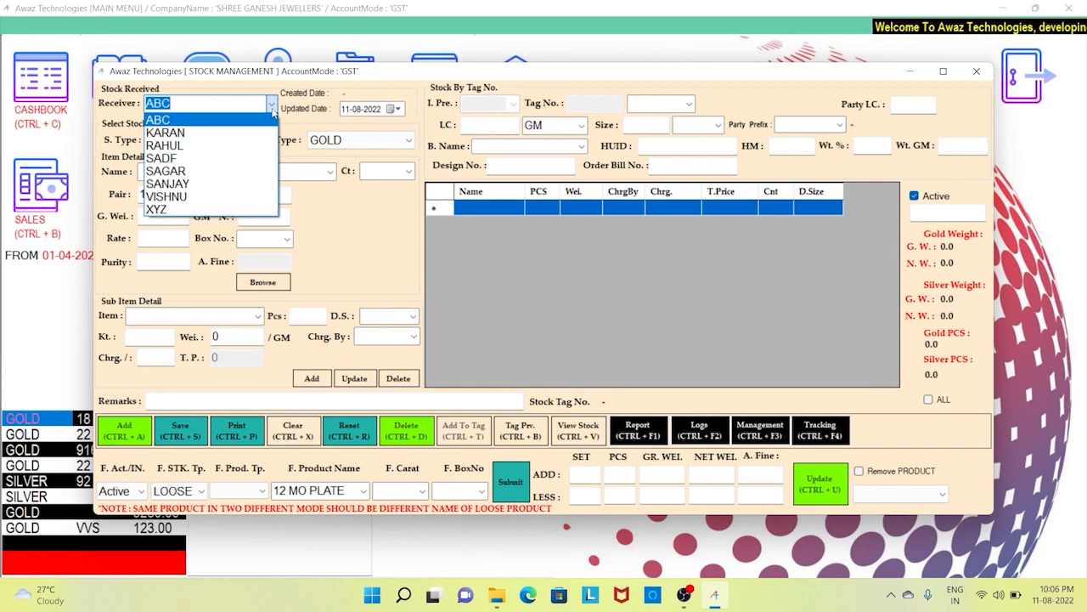
pyautogui.click(272, 107)
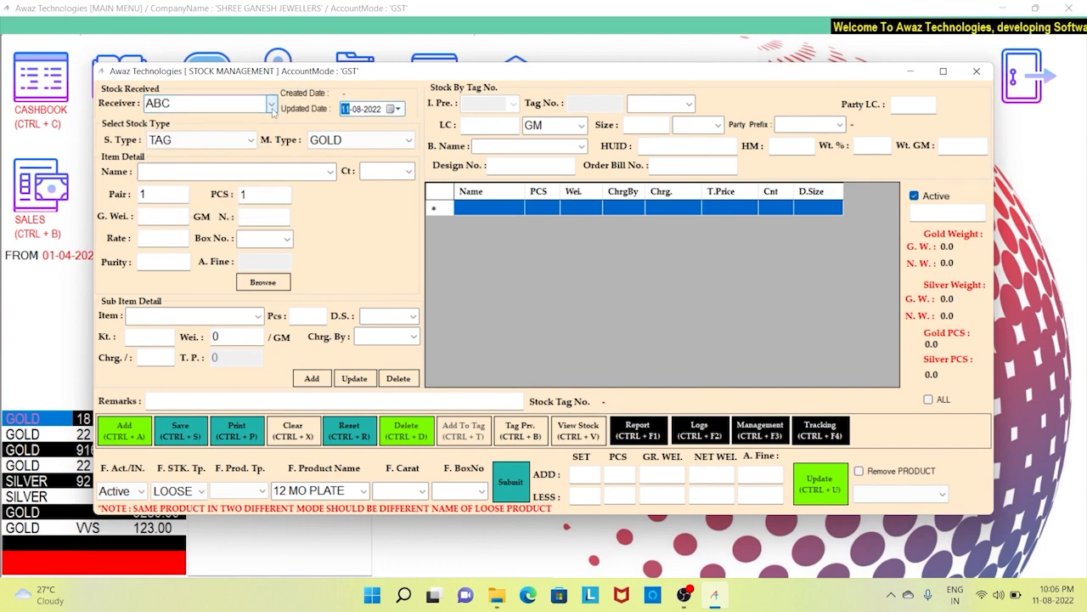
pyautogui.click(236, 141)
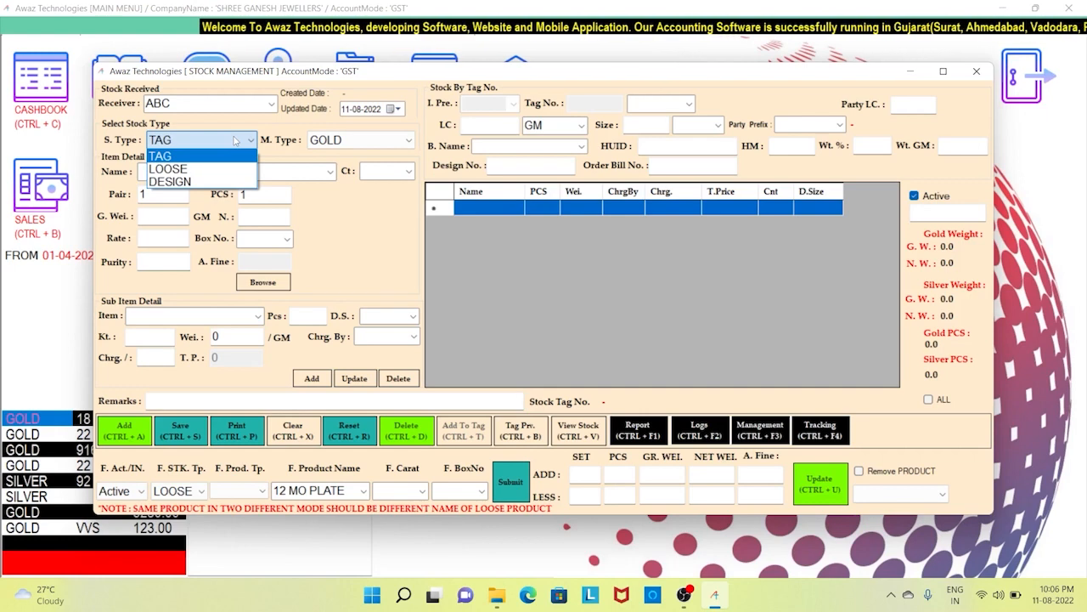
pyautogui.click(235, 140)
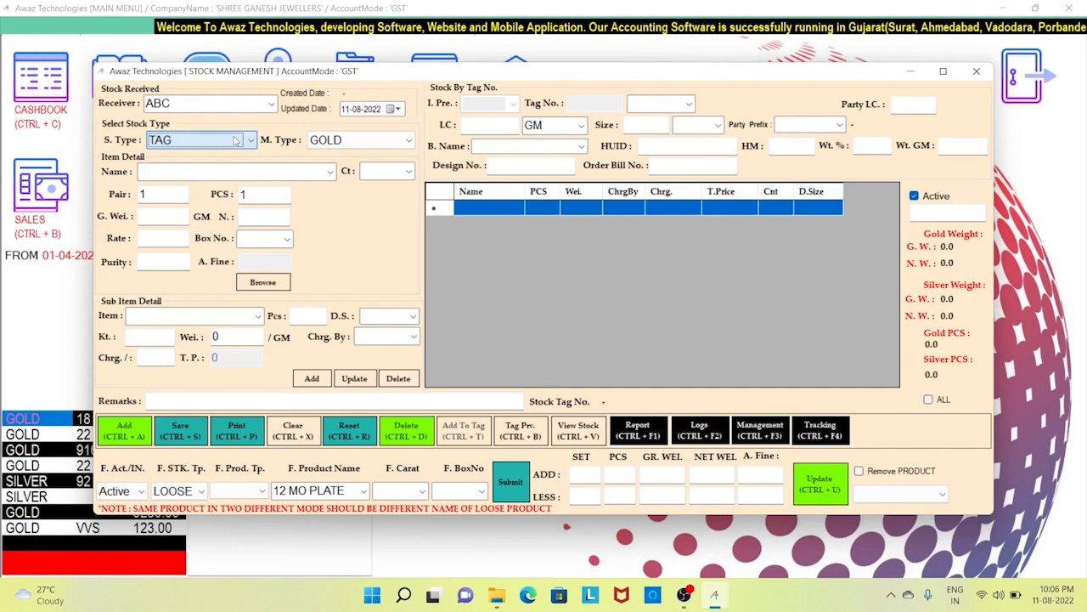
pyautogui.click(356, 141)
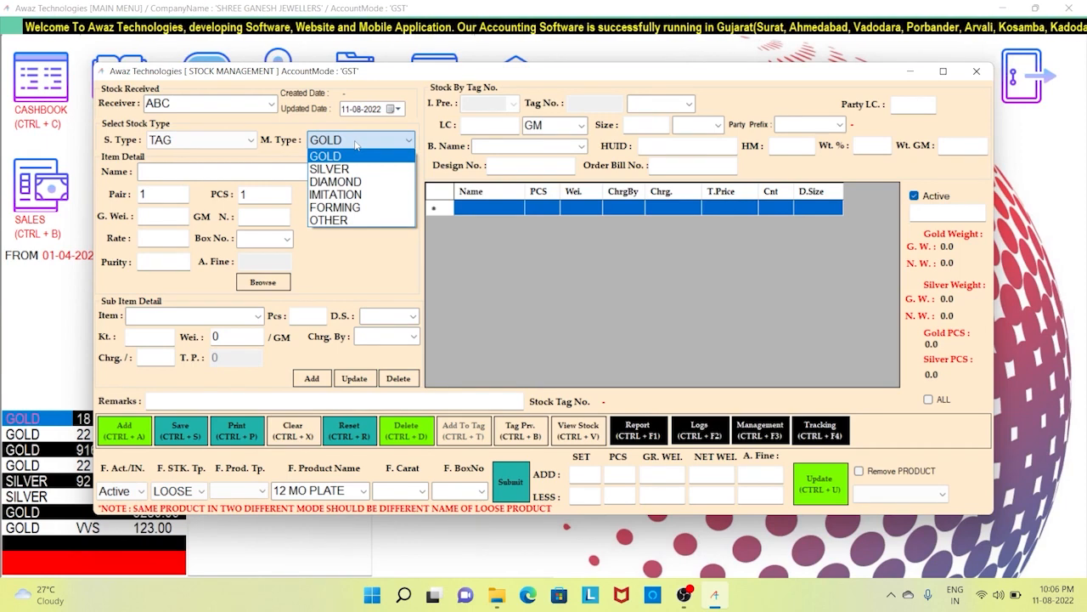
pyautogui.click(356, 142)
pyautogui.press('Tab')
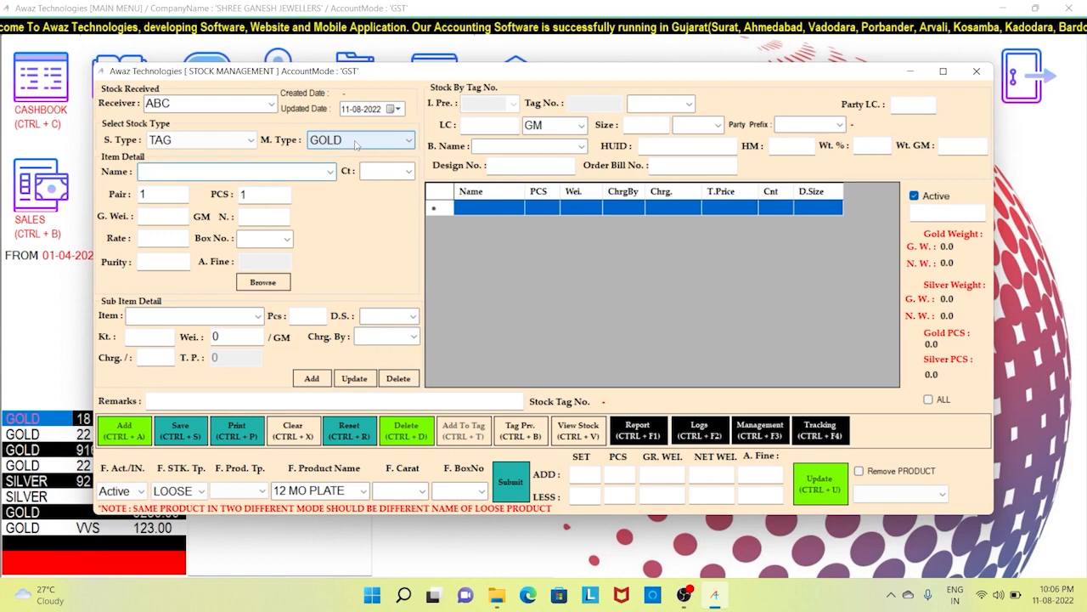
# - Pick MANGARSURAPANDEL as the item name and set it to 18 carat
pyautogui.write('maNGALSUTRA')
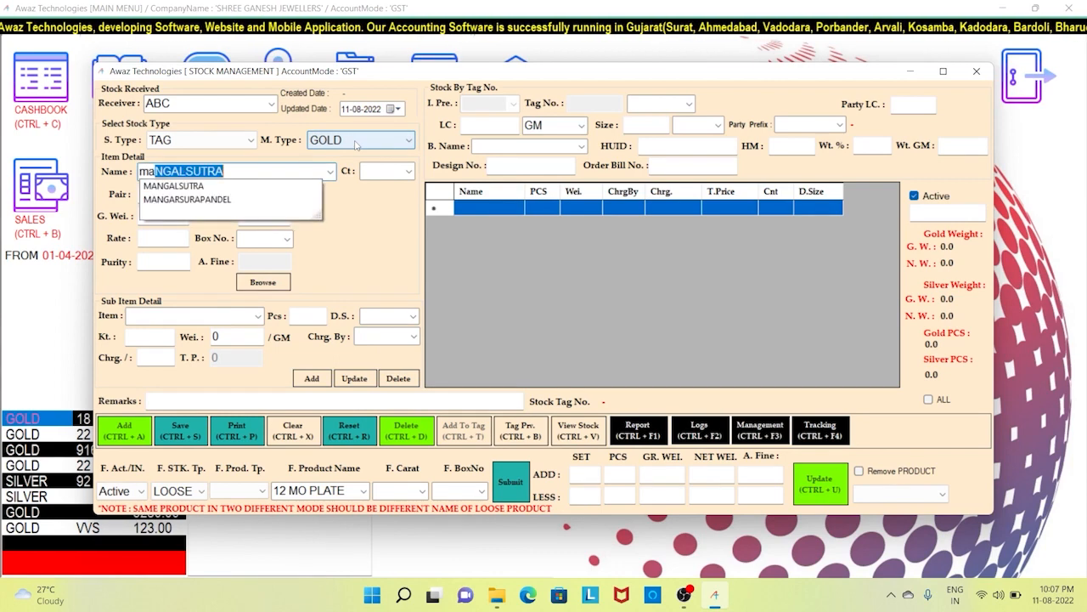
pyautogui.press('Down')
pyautogui.press('Down')
pyautogui.press('Tab')
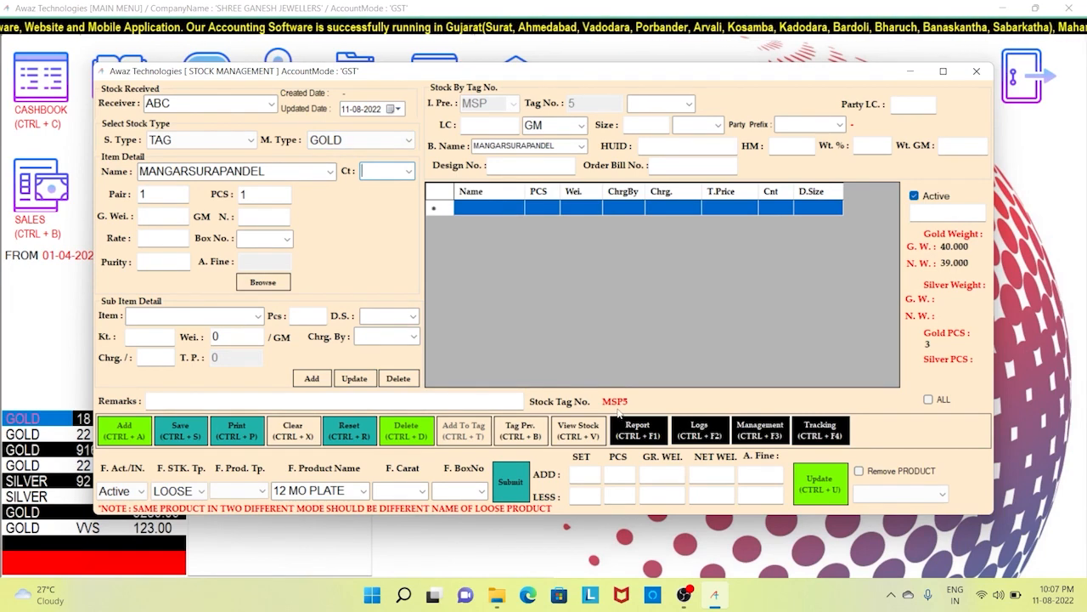
pyautogui.click(408, 171)
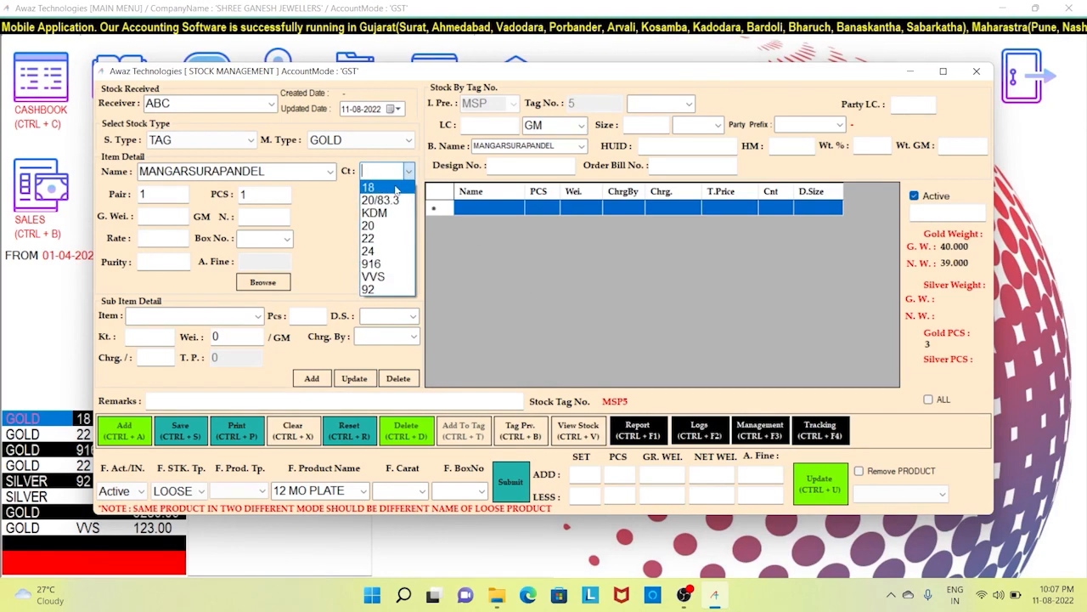
pyautogui.click(396, 188)
pyautogui.press('Return')
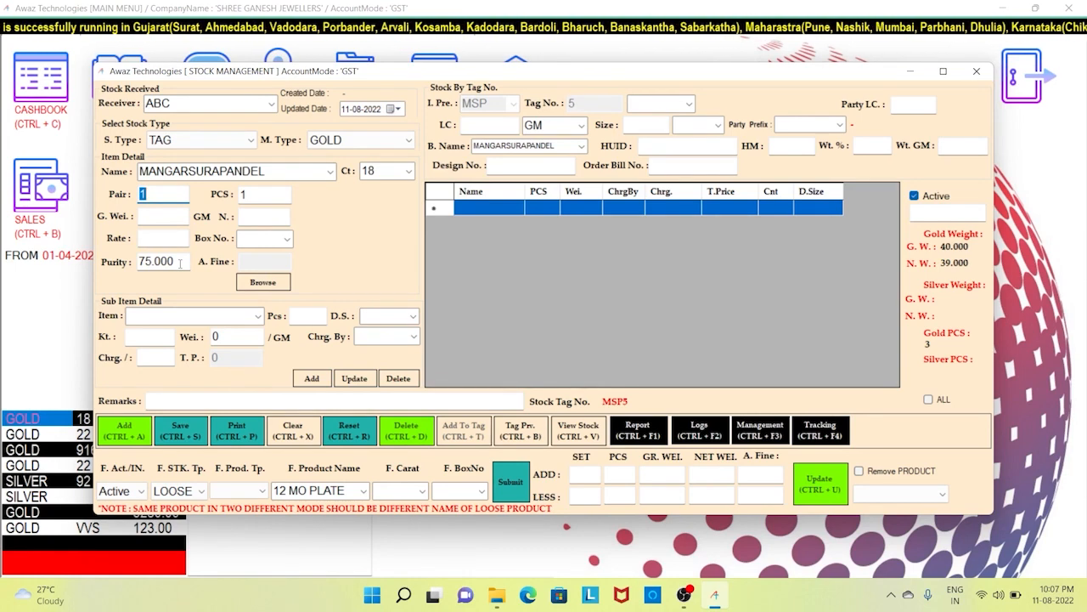
# - Enter 10 g gross weight, accepting net weight 10 and leaving the rate empty
pyautogui.press('Return')
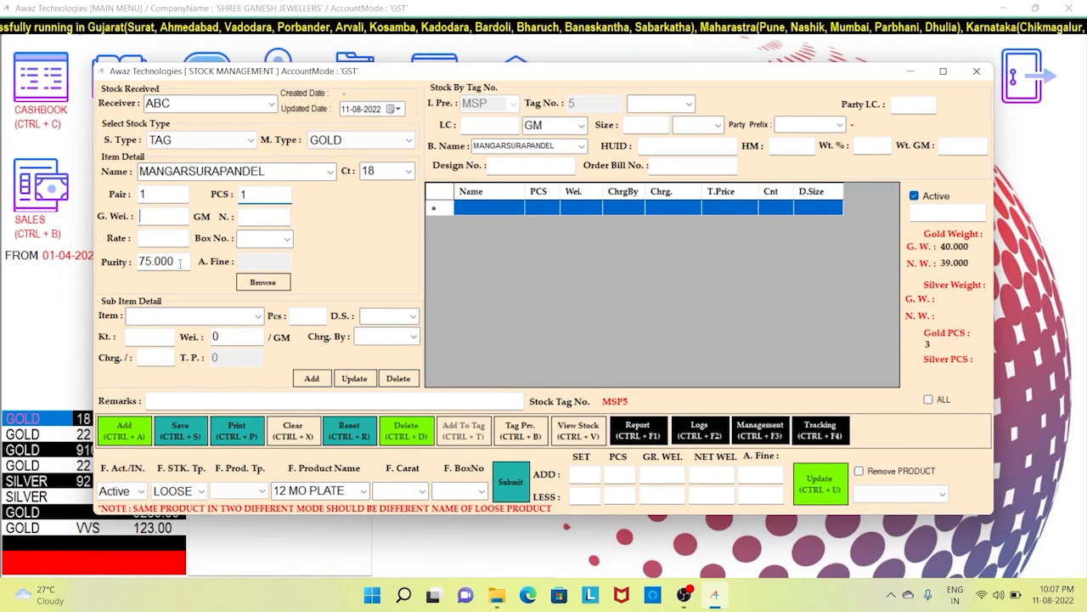
pyautogui.press('Return')
pyautogui.write('10')
pyautogui.press('Return')
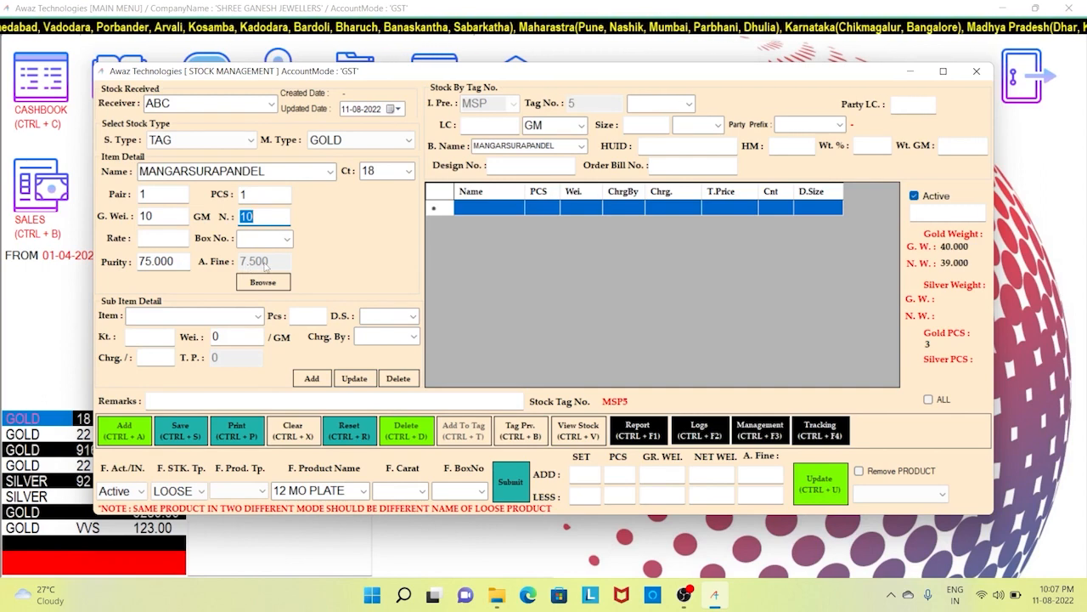
pyautogui.press('Return')
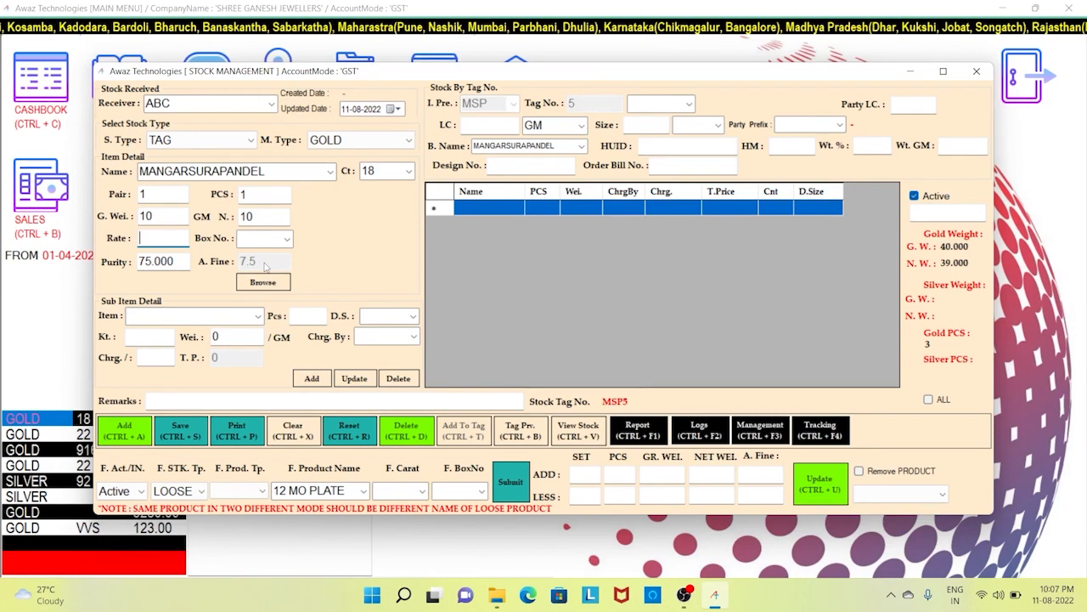
pyautogui.press('Return')
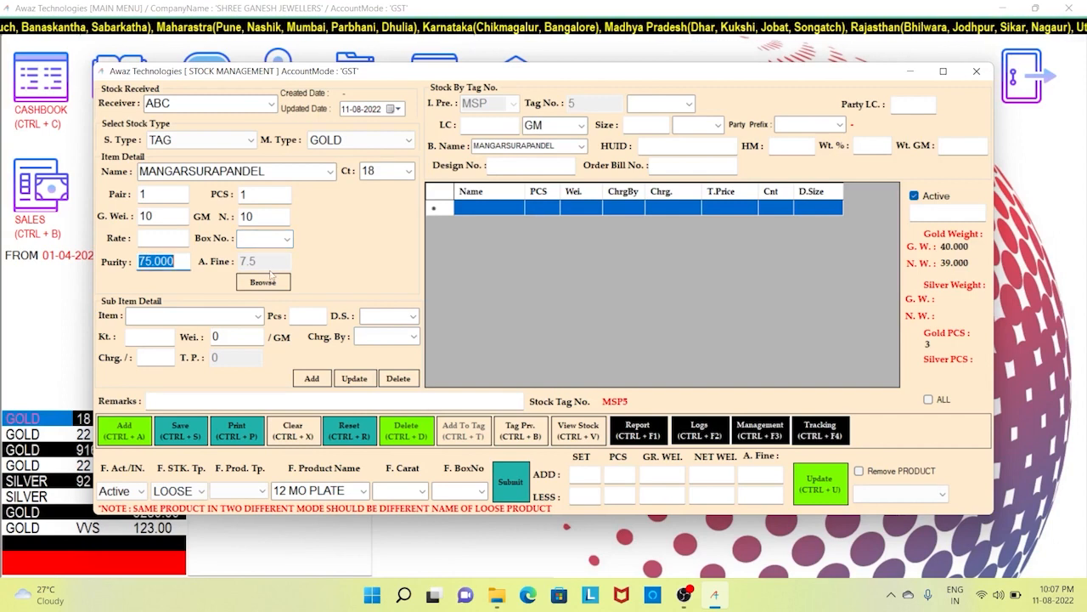
# - Attach the JS00026 pendant necklace photo to the MANGARSURAPANDEL item
pyautogui.click(281, 286)
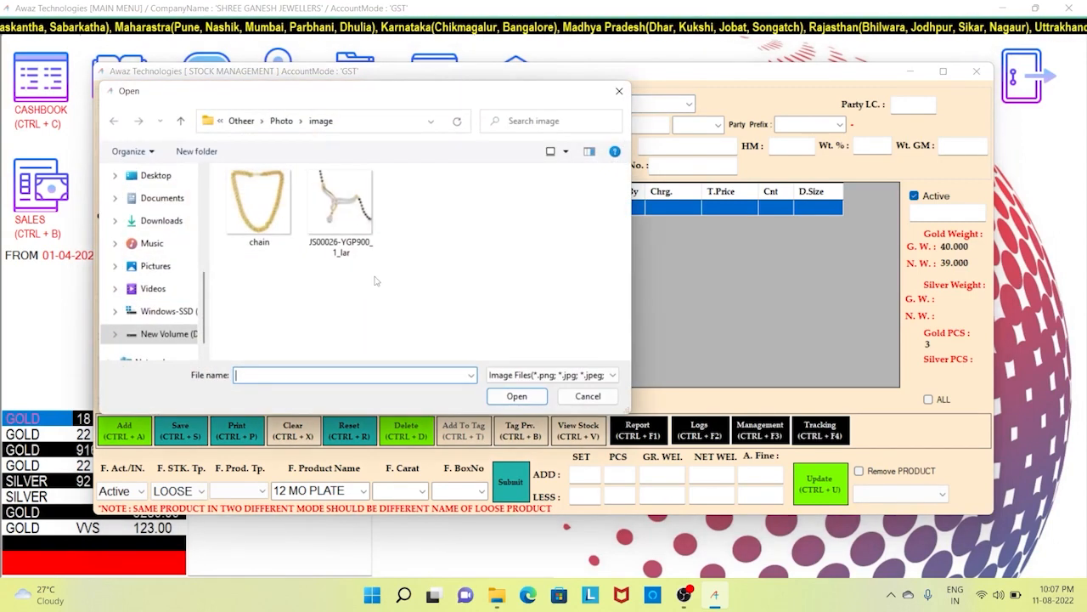
pyautogui.doubleClick(353, 229)
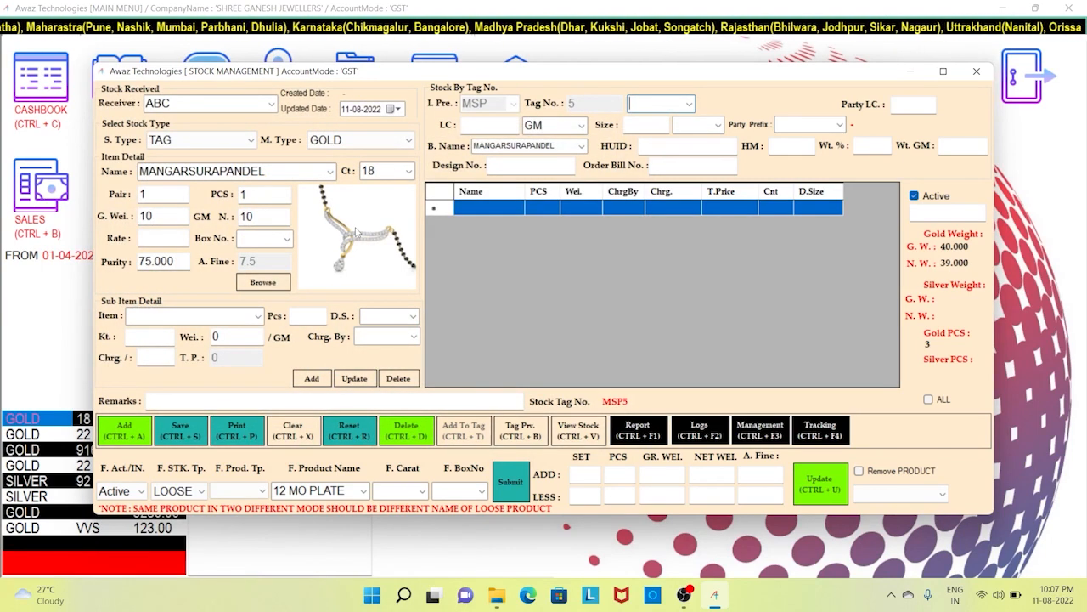
pyautogui.press('Tab')
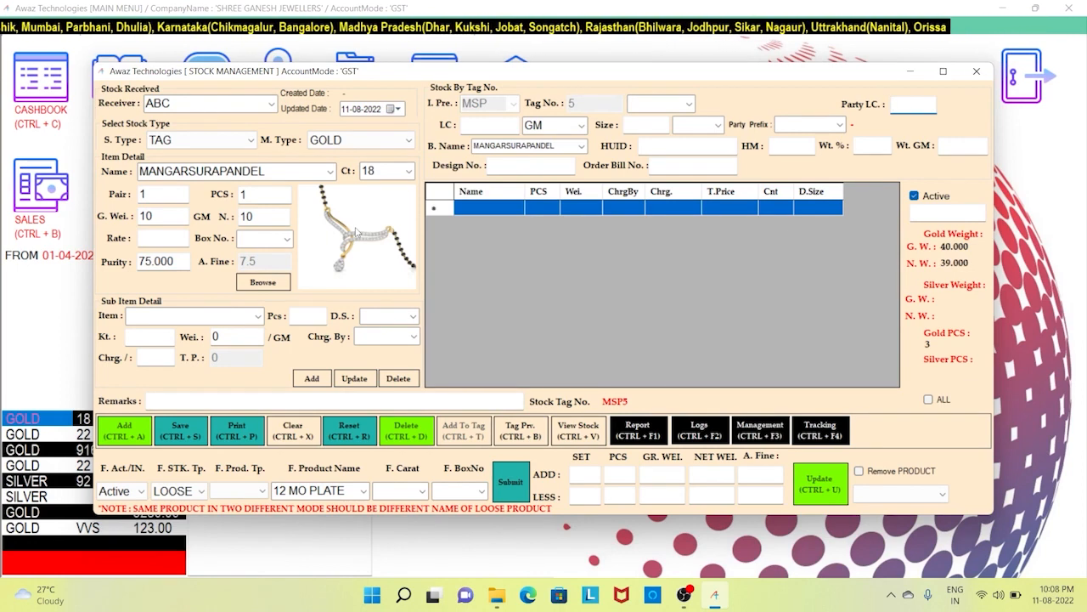
pyautogui.press('Return')
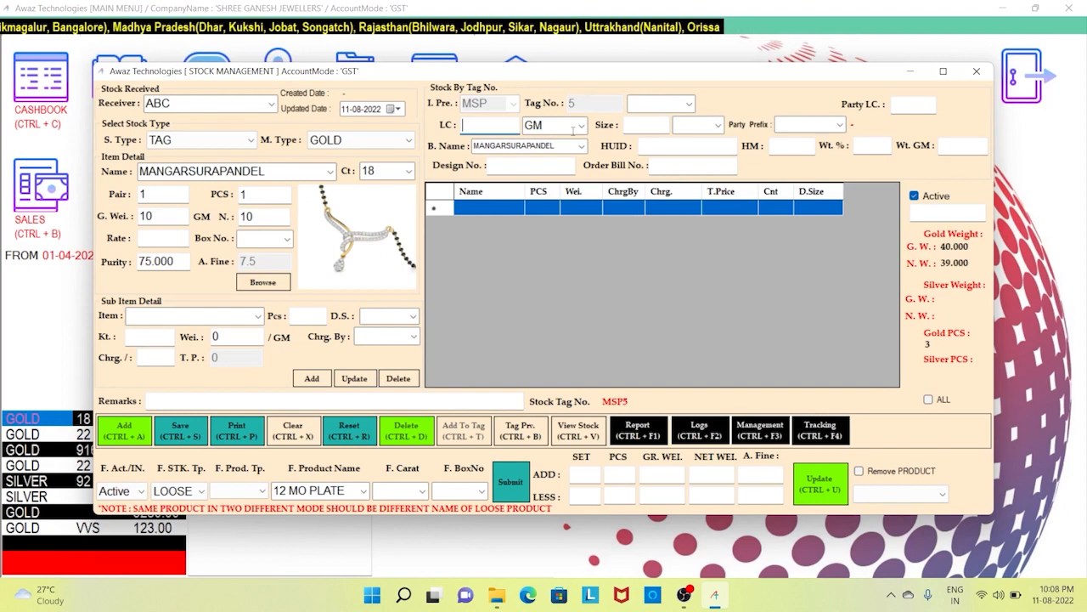
# - Set labour charge 450 per GM, size 15 INCH and party prefix AJ
pyautogui.click(582, 126)
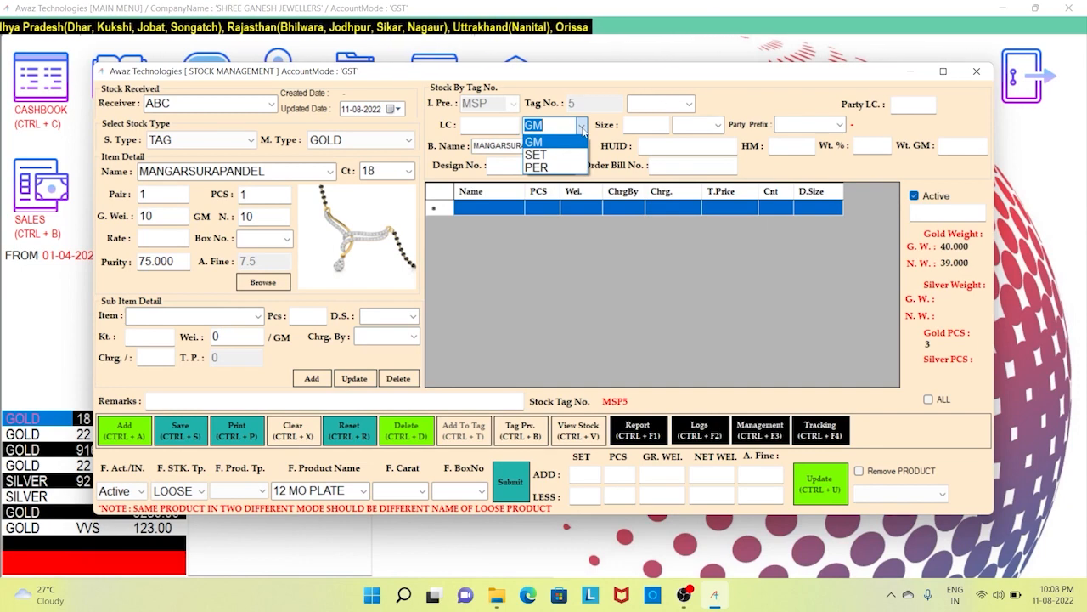
pyautogui.click(583, 126)
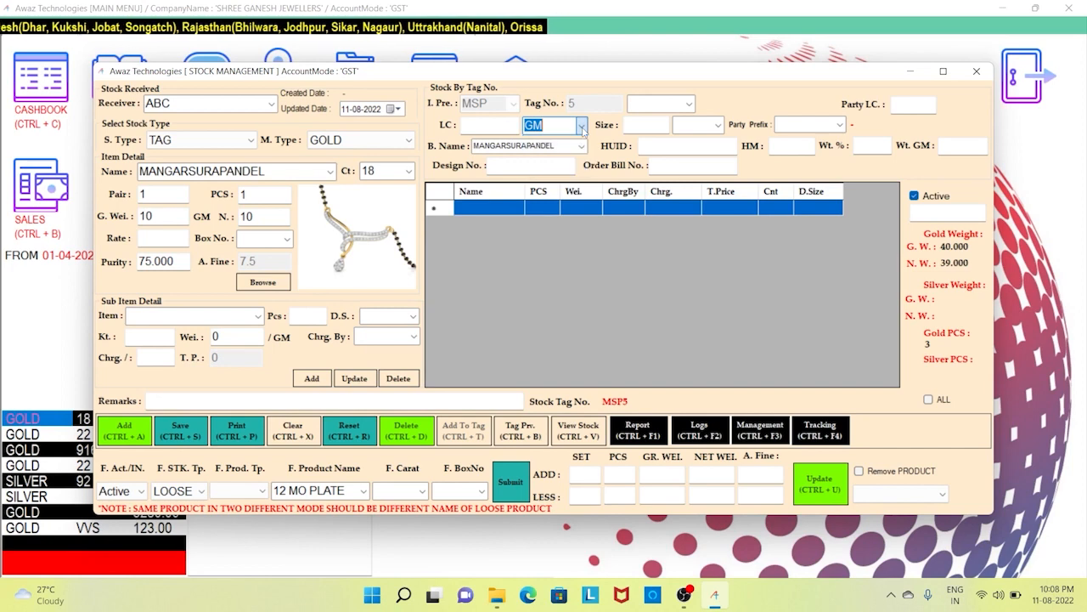
pyautogui.click(491, 125)
pyautogui.write('450')
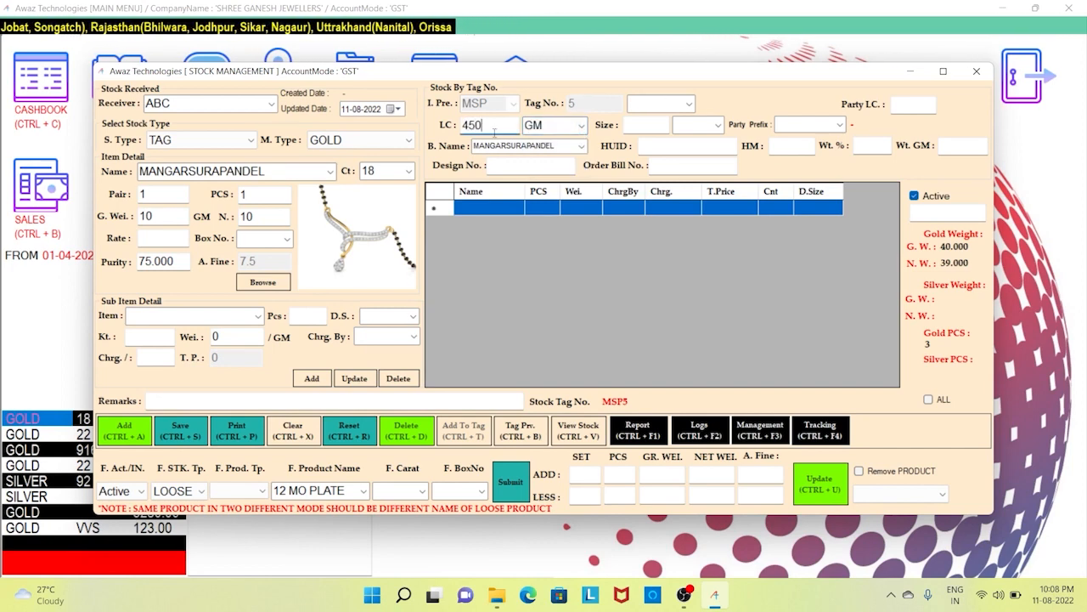
pyautogui.press('Tab')
pyautogui.press('Tab')
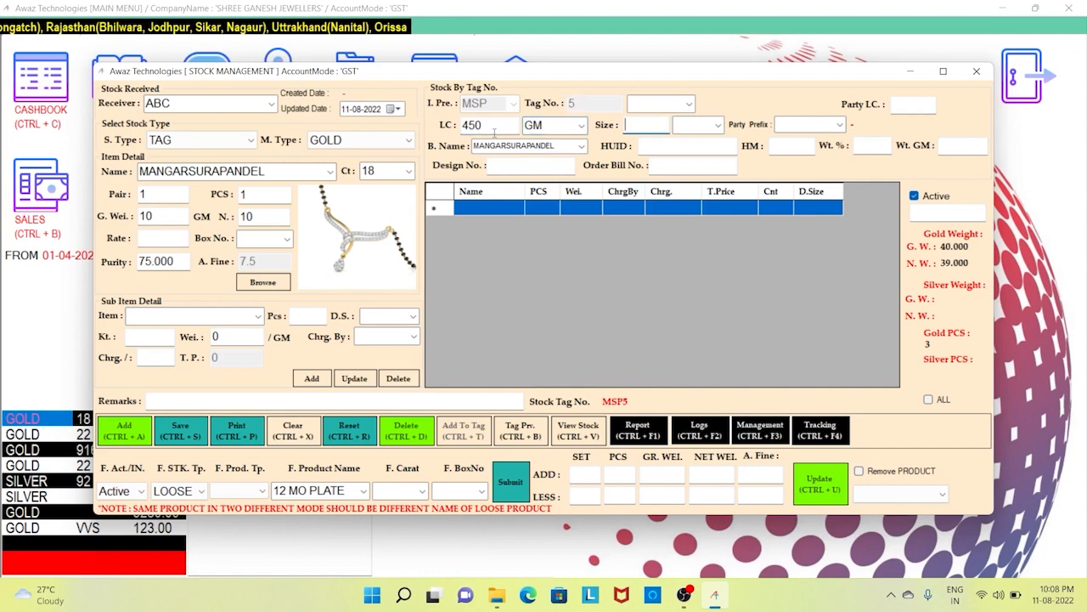
pyautogui.write('15')
pyautogui.press('Tab')
pyautogui.press('Down')
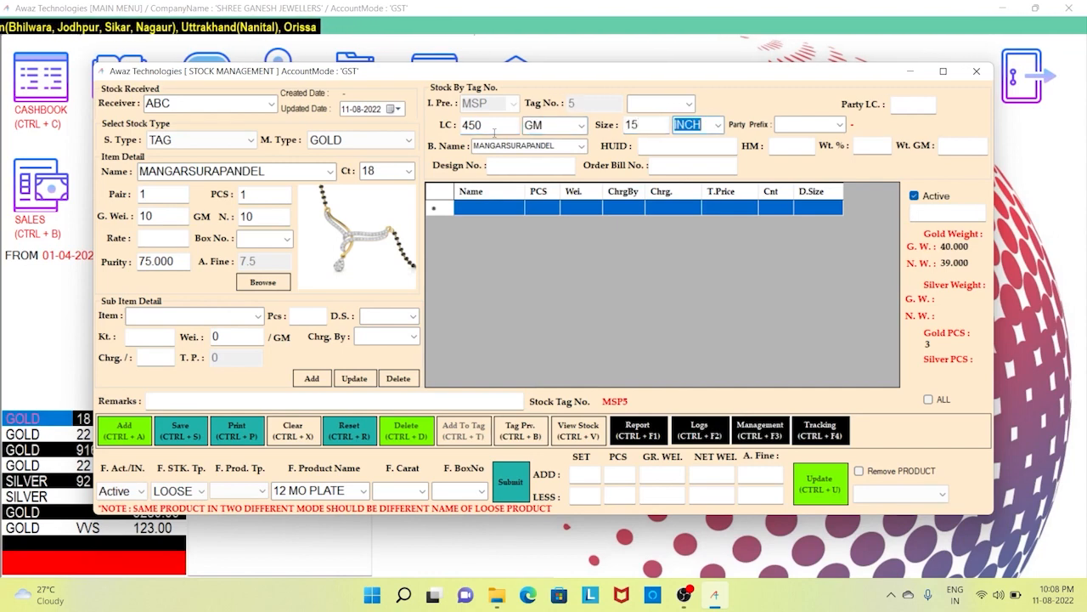
pyautogui.press('Tab')
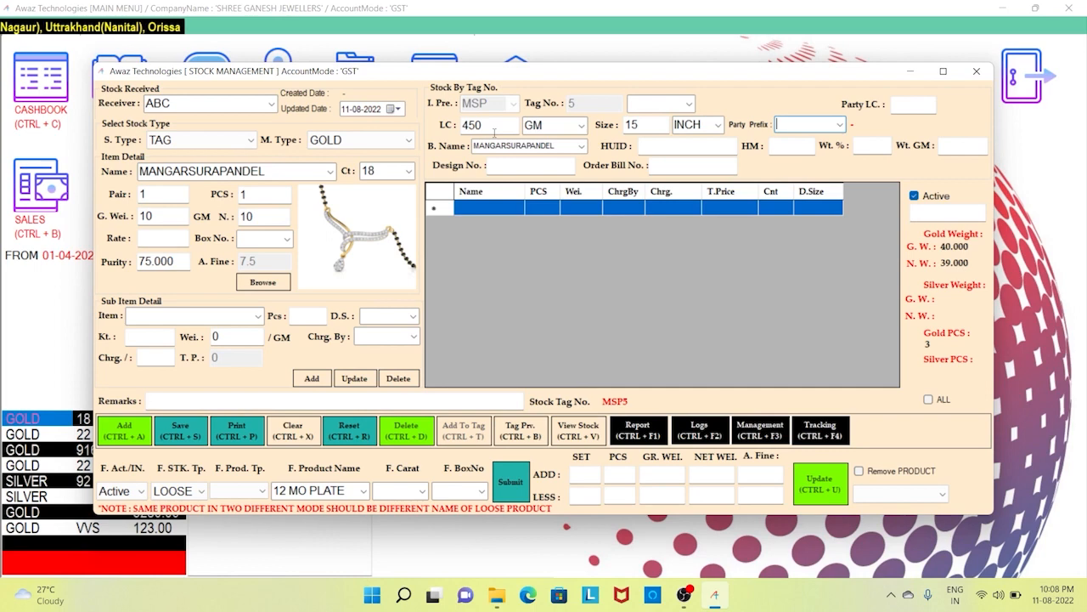
pyautogui.press('Down')
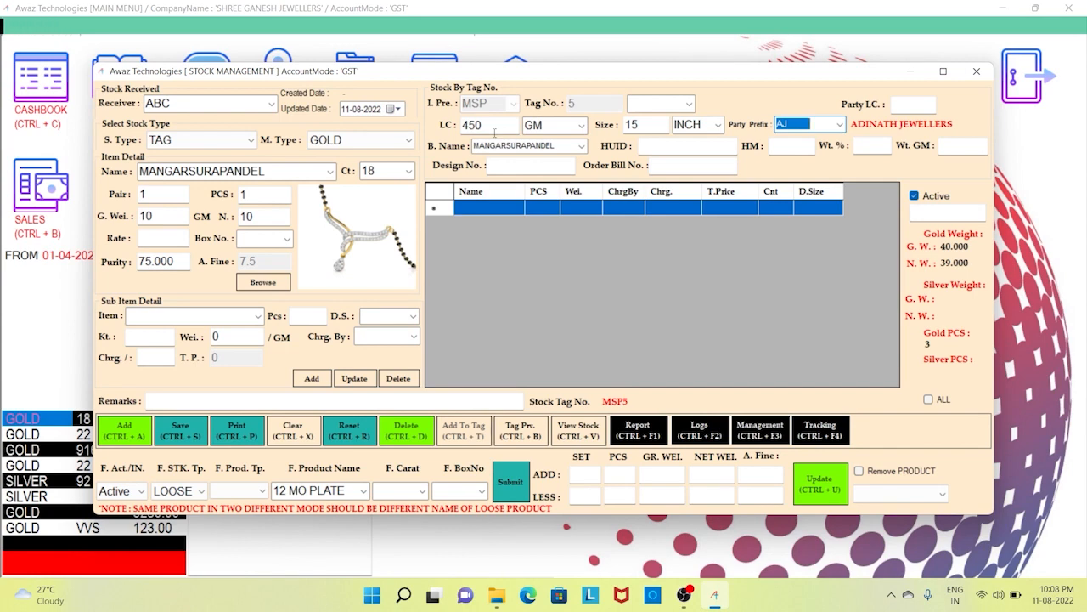
pyautogui.press('Tab')
pyautogui.press('Tab')
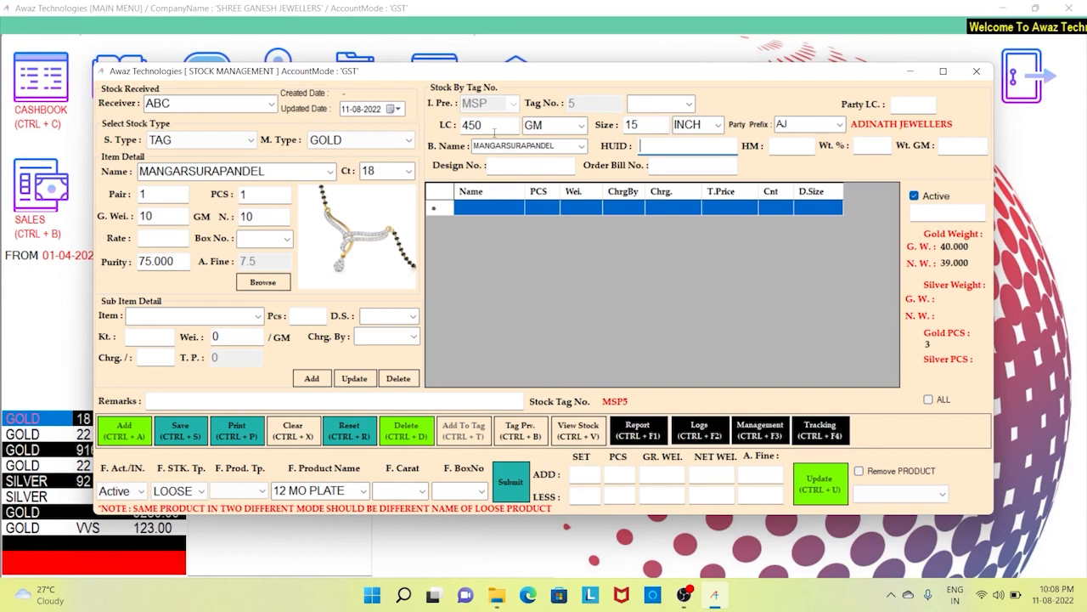
# - Skip HUID, HM, weight, design number and order bill number fields to reach sub-item details
pyautogui.press('Tab')
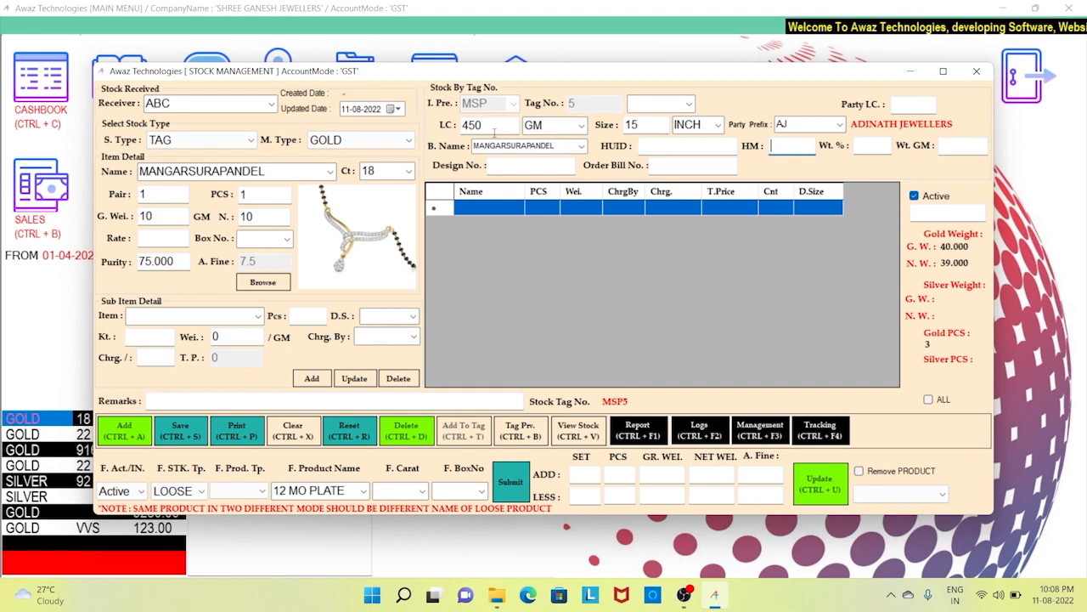
pyautogui.press('Tab')
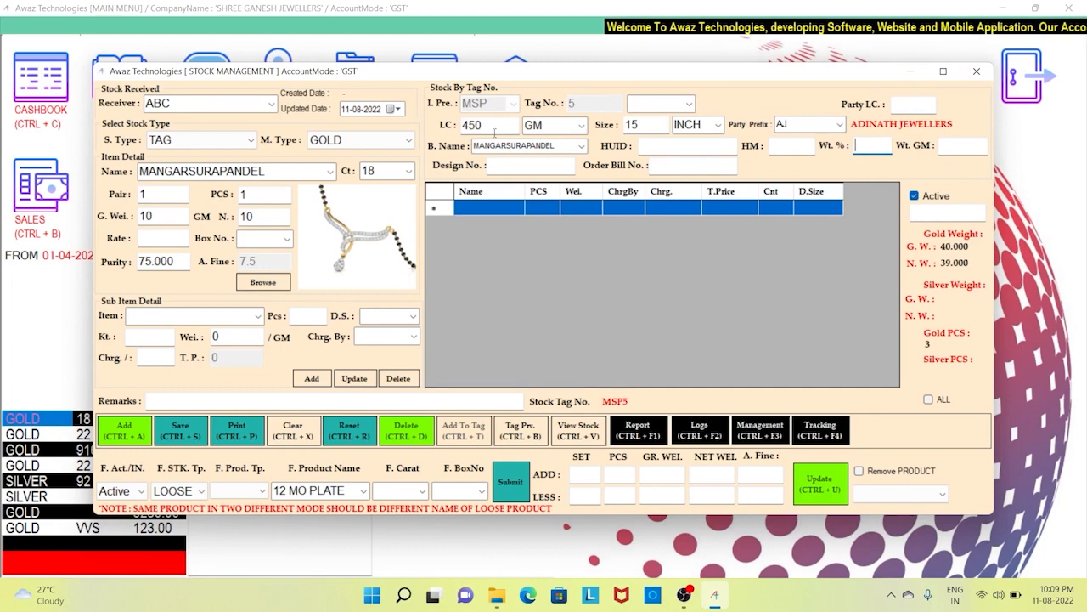
pyautogui.press('Tab')
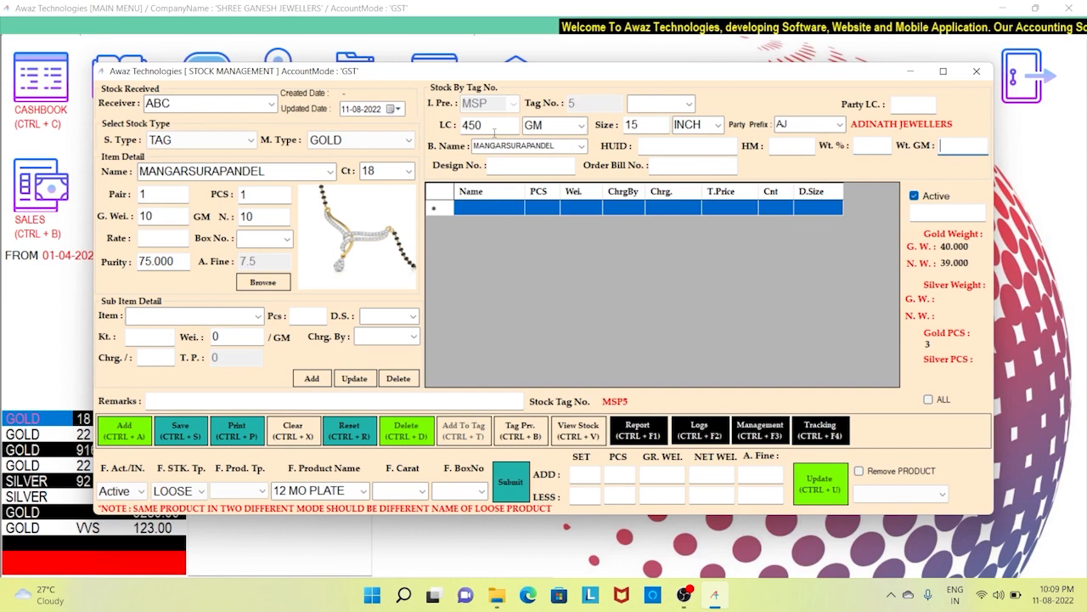
pyautogui.press('Tab')
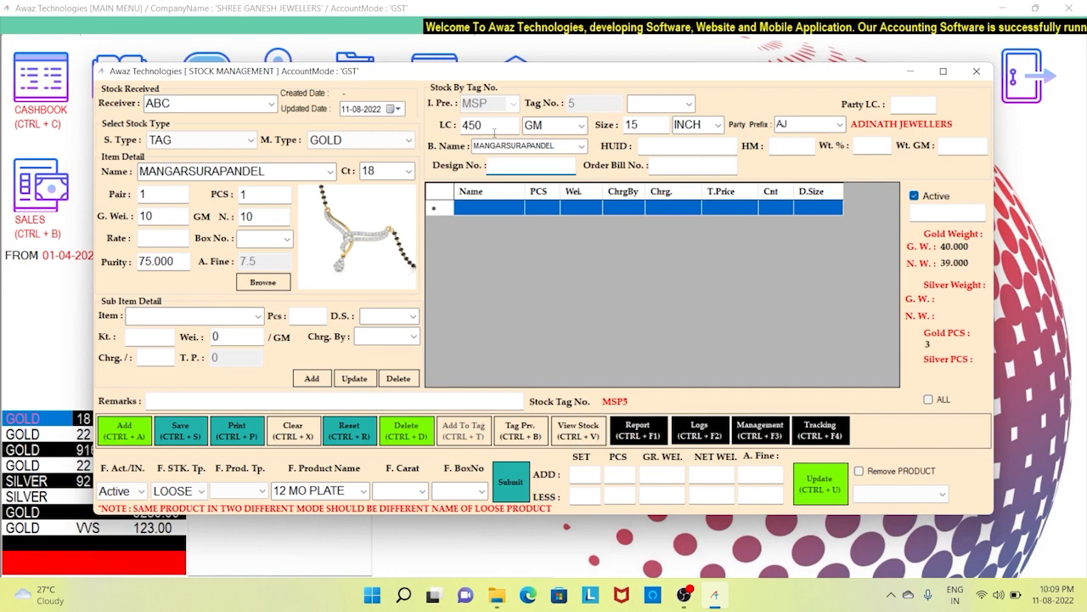
pyautogui.press('Tab')
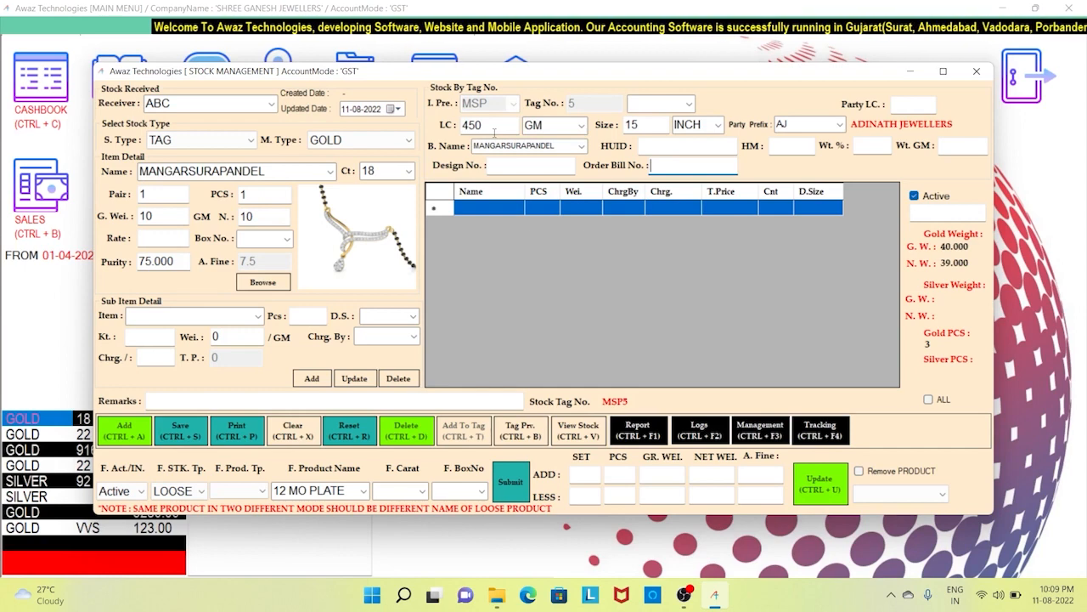
pyautogui.press('Tab')
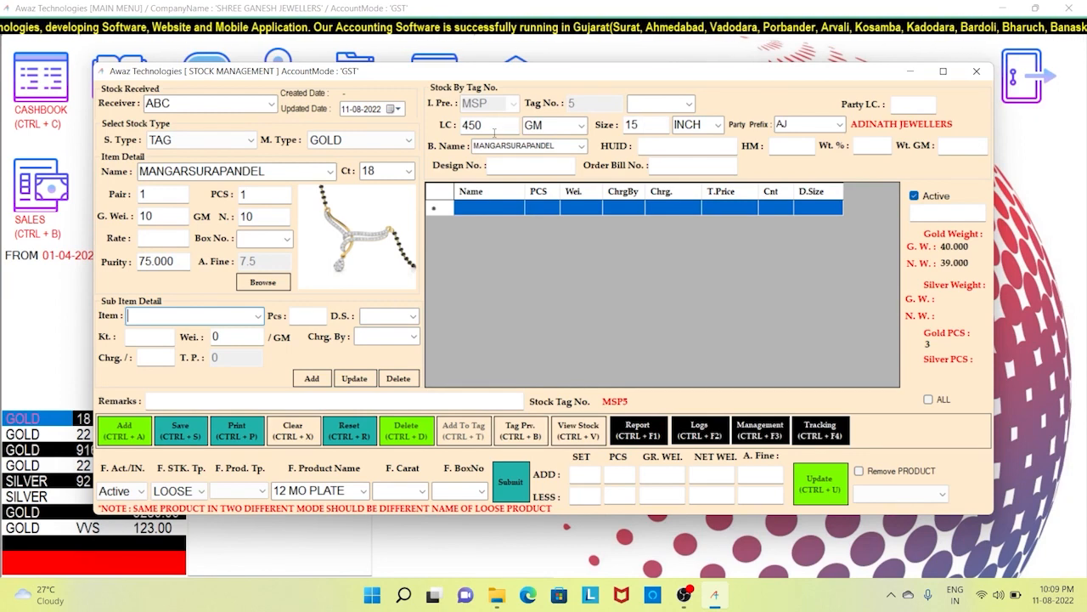
# - Enter a DIAMOND sub-item with 50 pieces weighing 0.500
pyautogui.write('diAMOND')
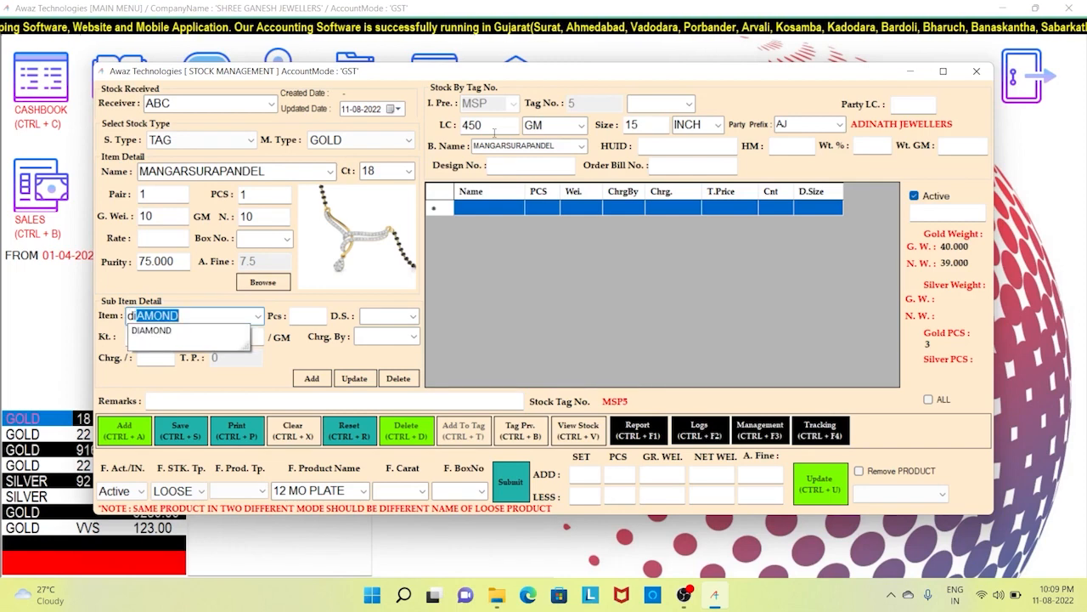
pyautogui.press('Return')
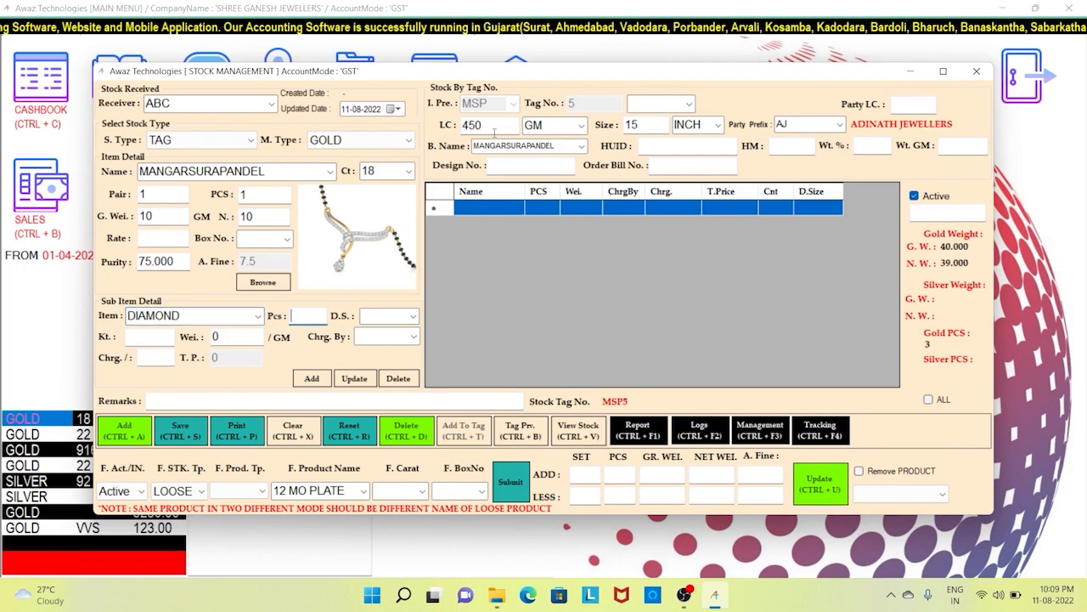
pyautogui.write('50')
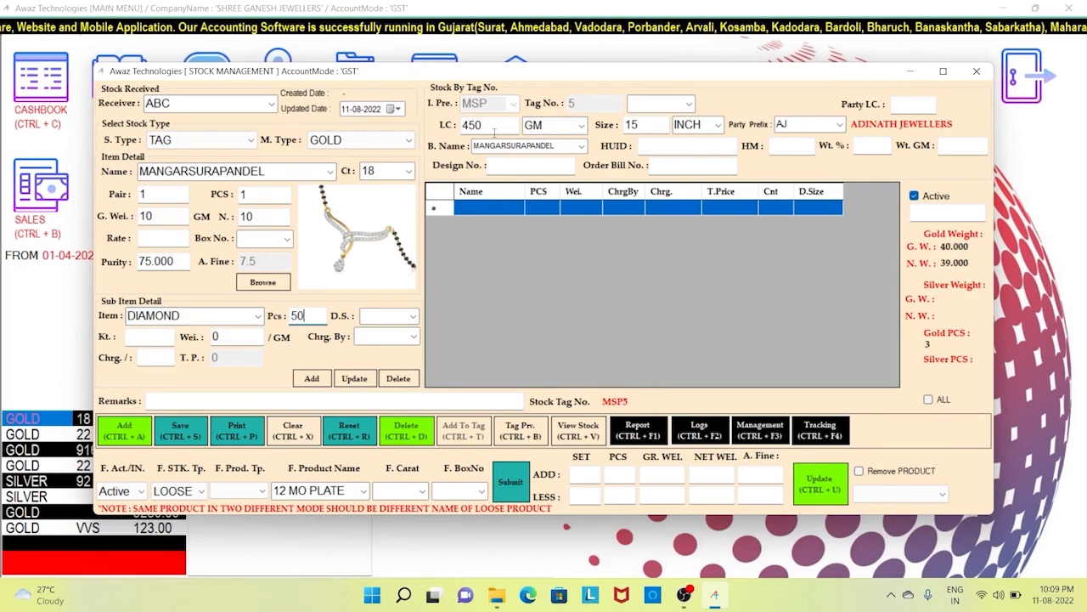
pyautogui.press('Return')
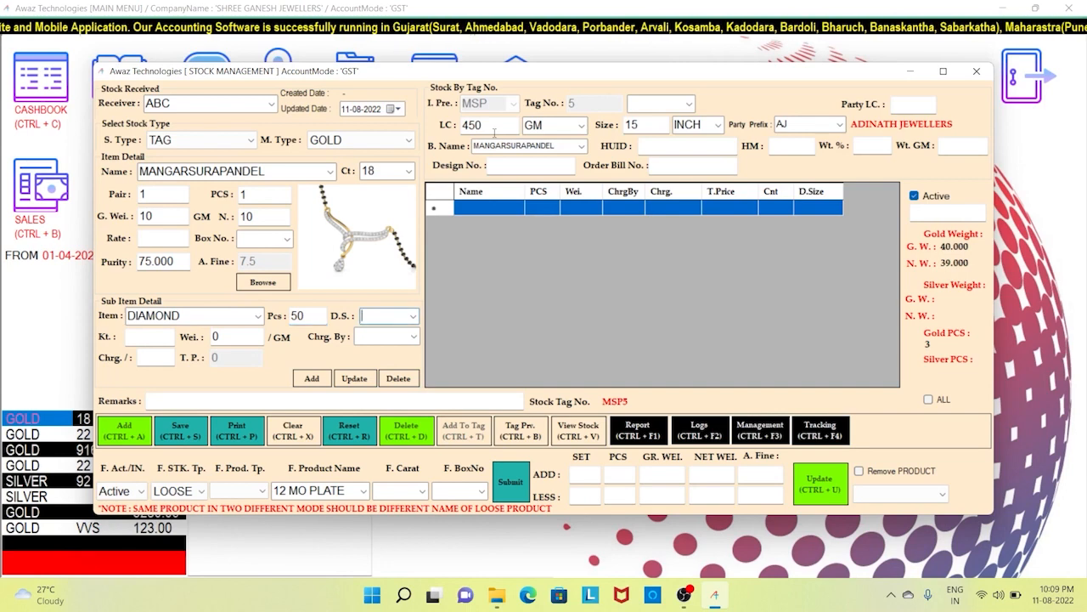
pyautogui.press('Return')
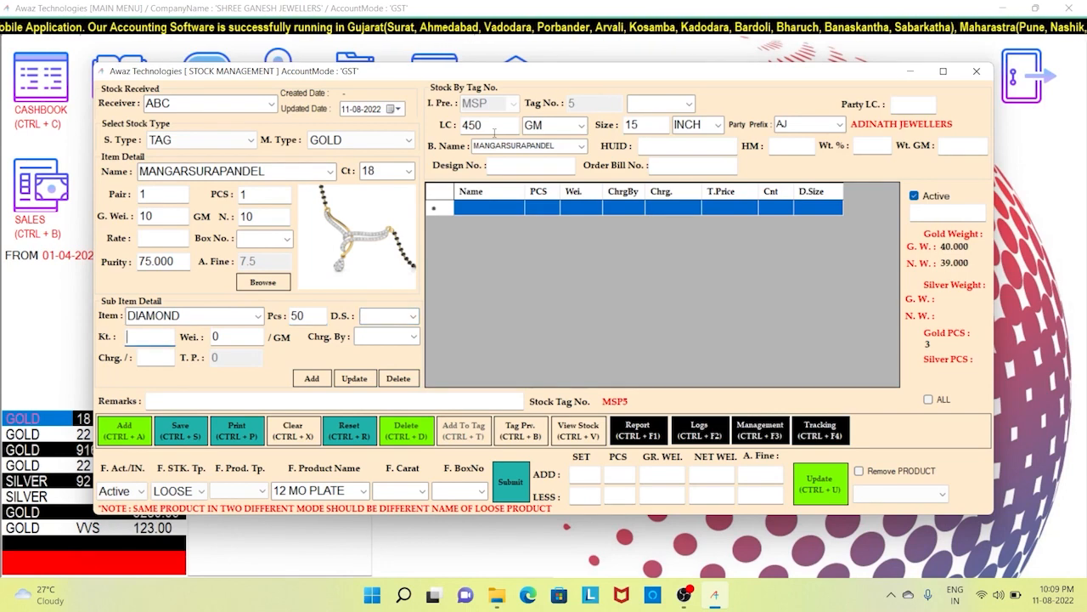
pyautogui.press('Return')
pyautogui.write('0')
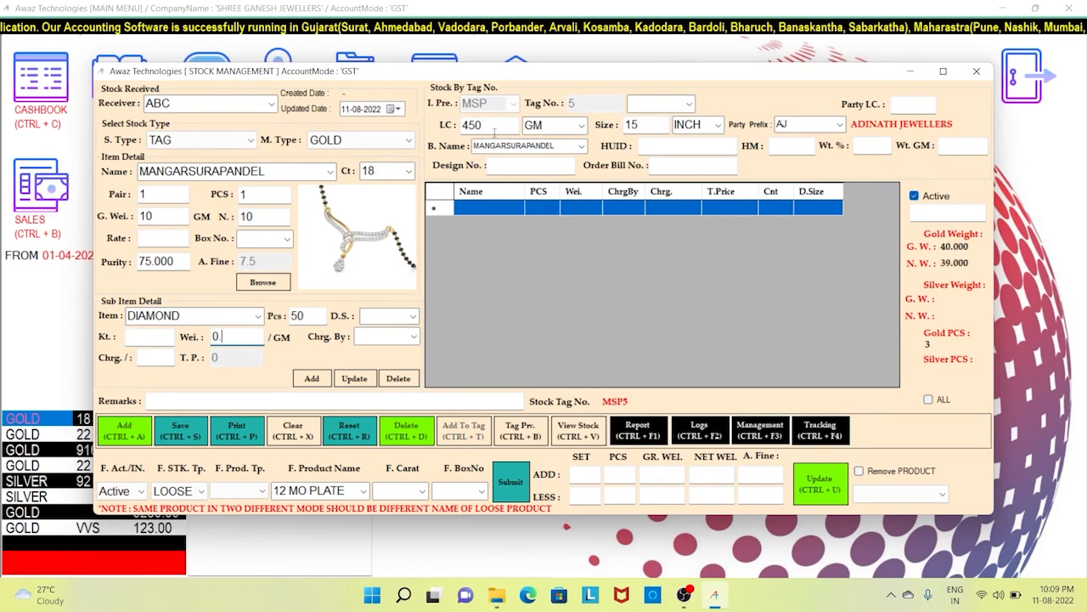
pyautogui.write('.500')
pyautogui.press('Return')
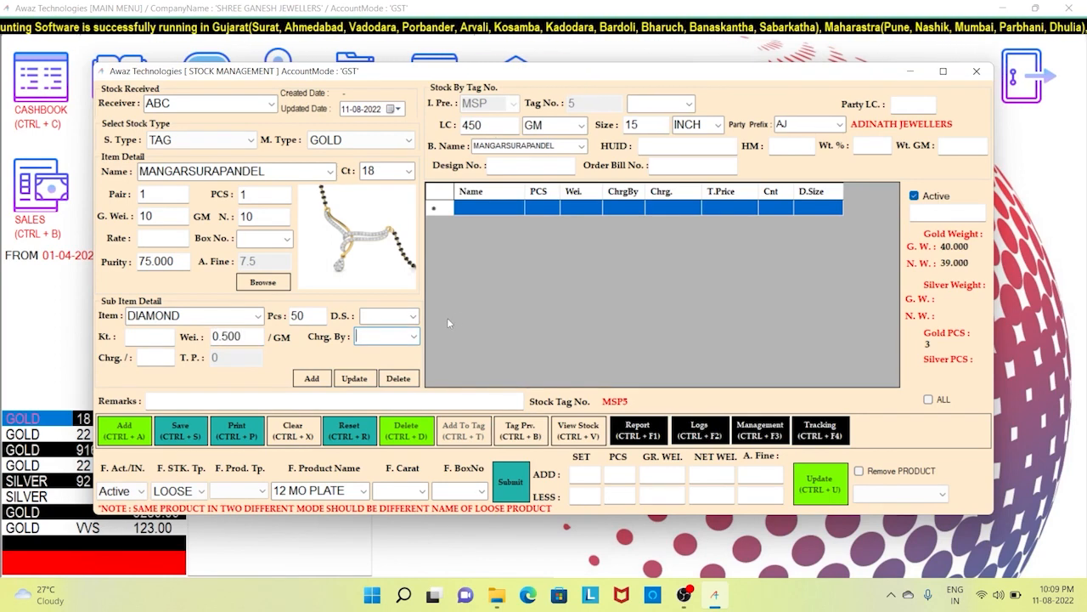
# - Charge the diamonds 100 per piece and add the sub-item to the tag
pyautogui.click(413, 337)
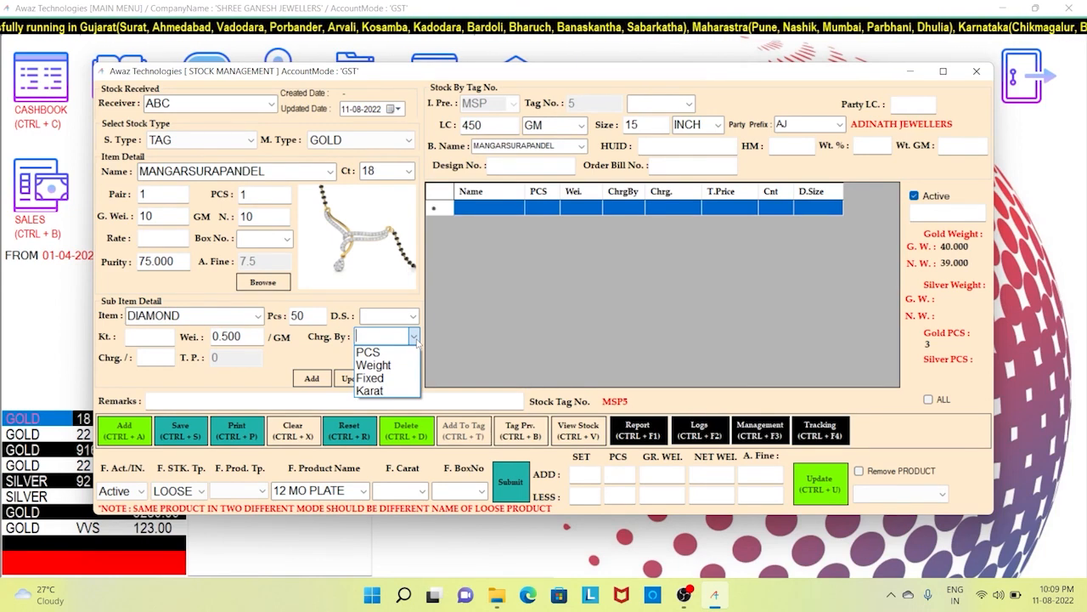
pyautogui.click(388, 353)
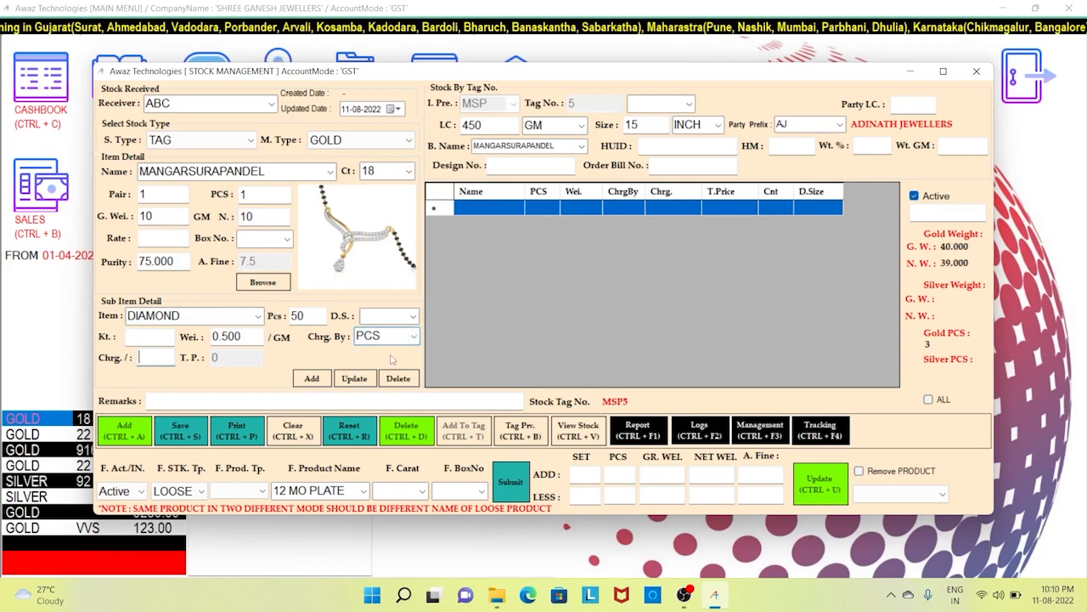
pyautogui.write('100')
pyautogui.press('Tab')
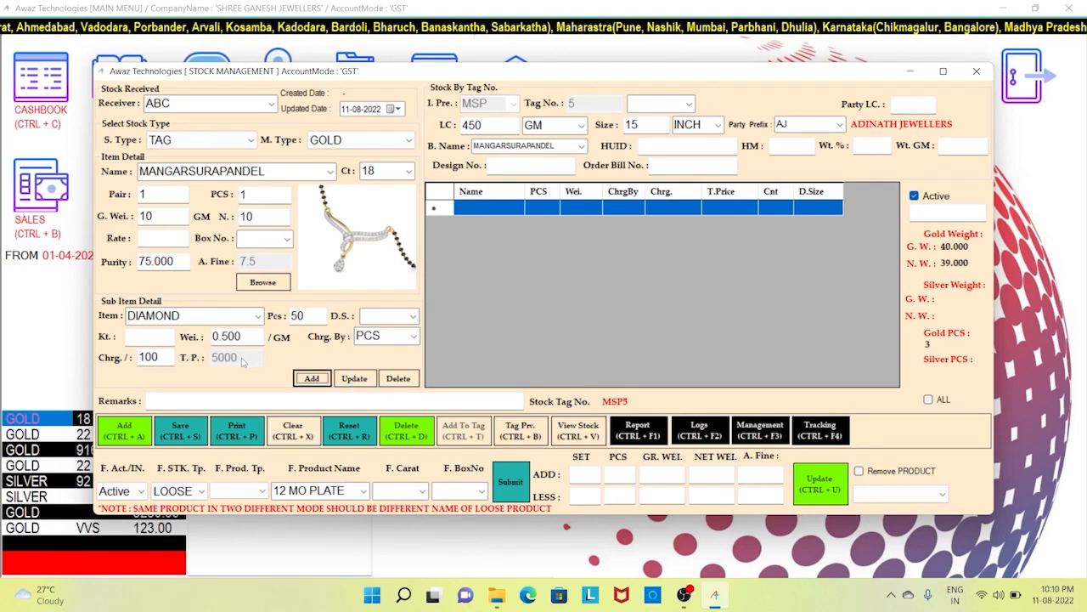
pyautogui.click(311, 378)
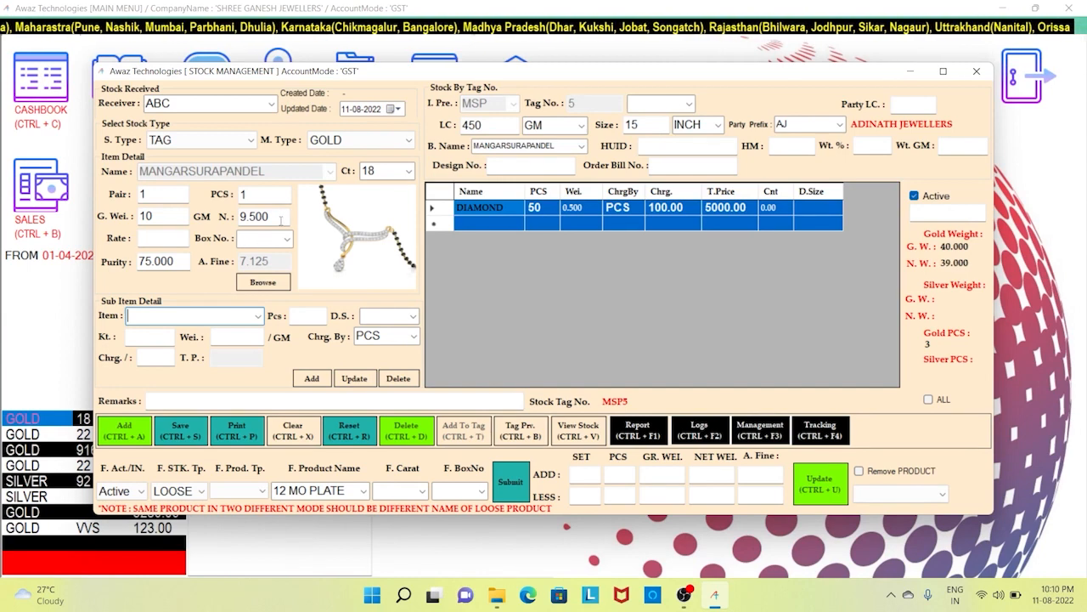
pyautogui.press('Return')
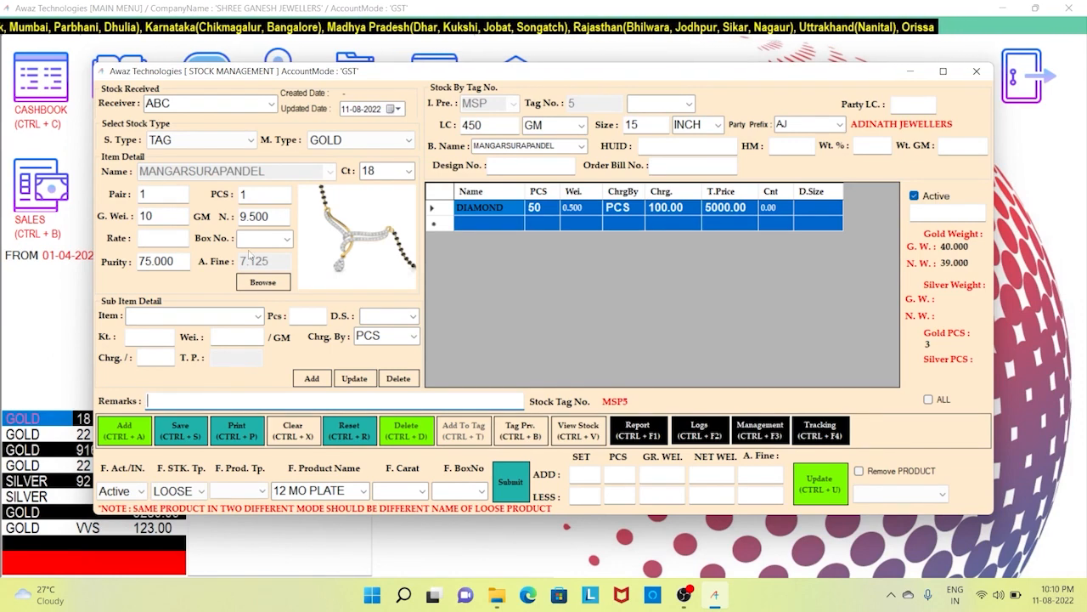
# - Save the tag and preview its label at 150%, checking shop and item names
pyautogui.click(194, 438)
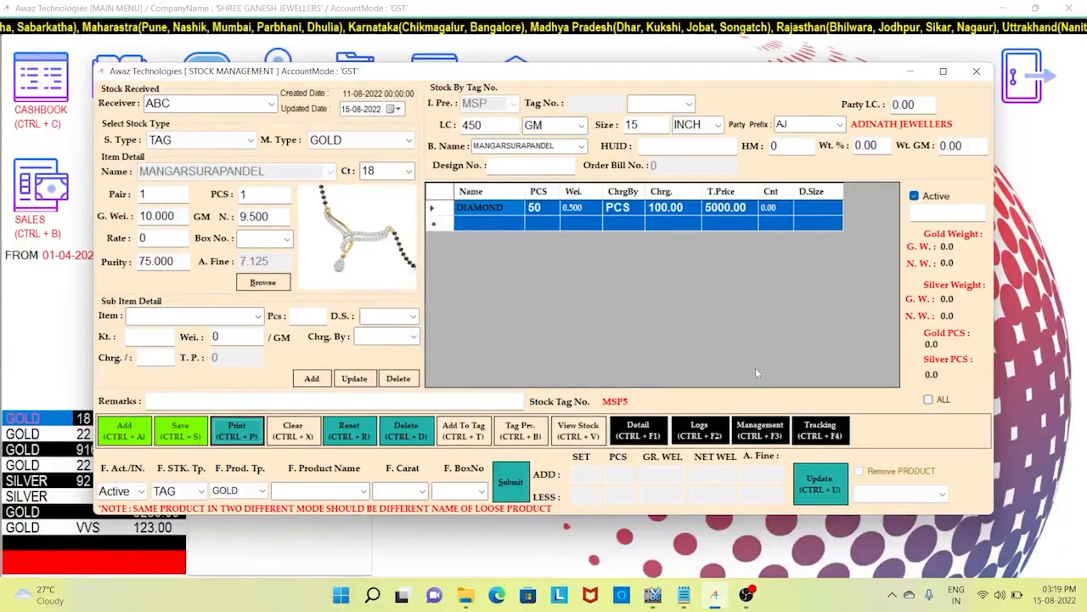
pyautogui.click(238, 429)
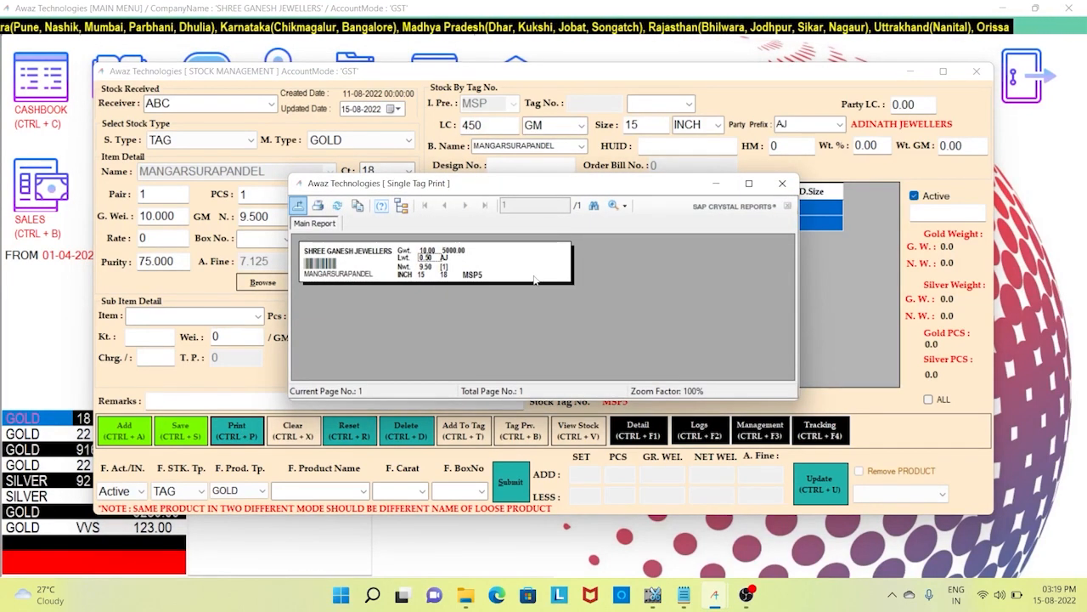
pyautogui.click(624, 207)
pyautogui.click(645, 299)
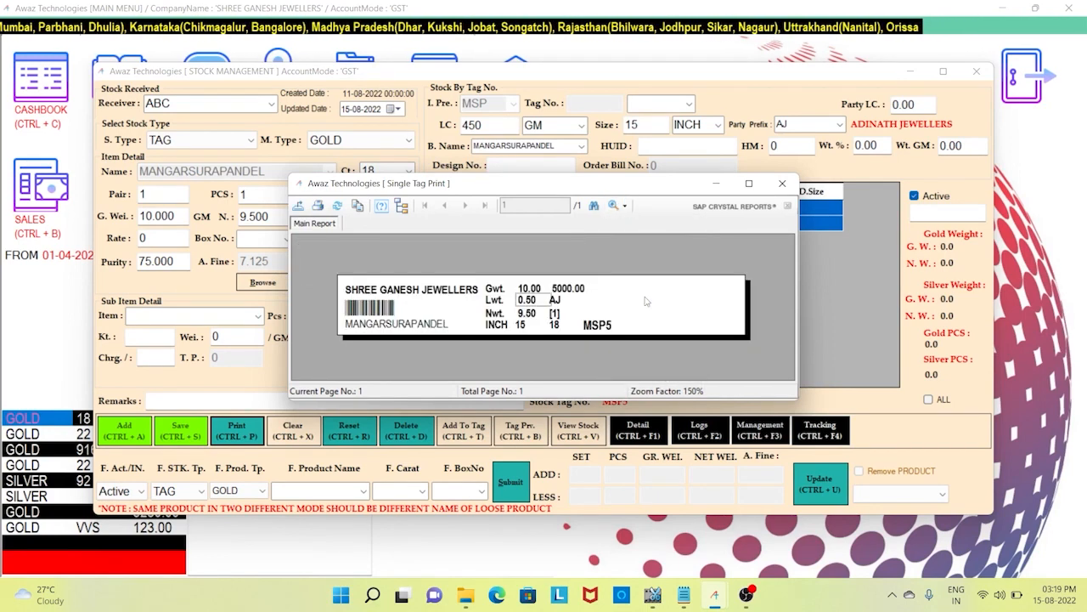
pyautogui.click(387, 292)
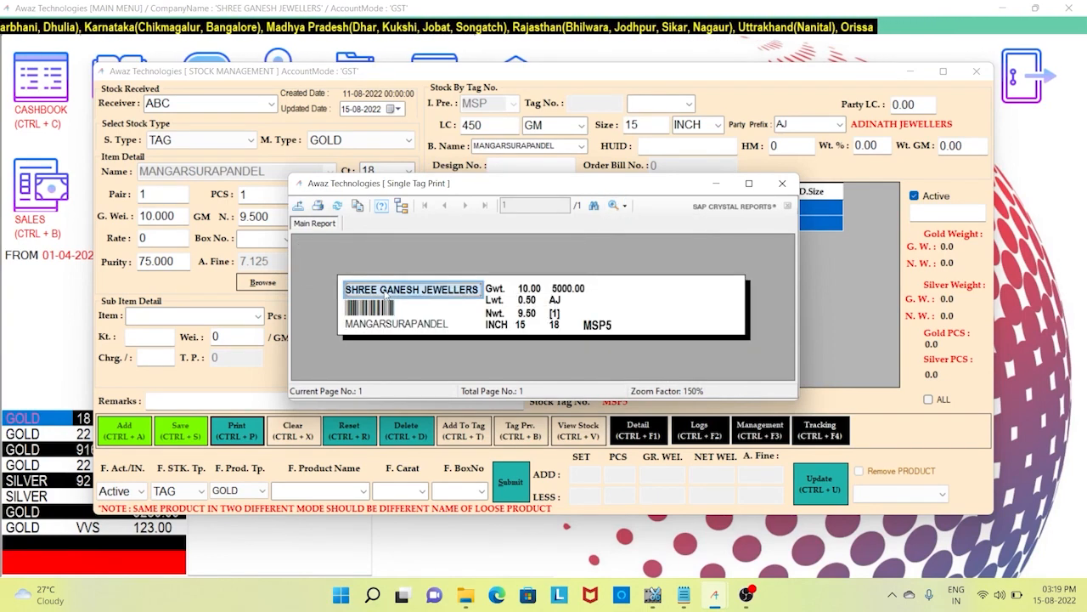
pyautogui.click(389, 326)
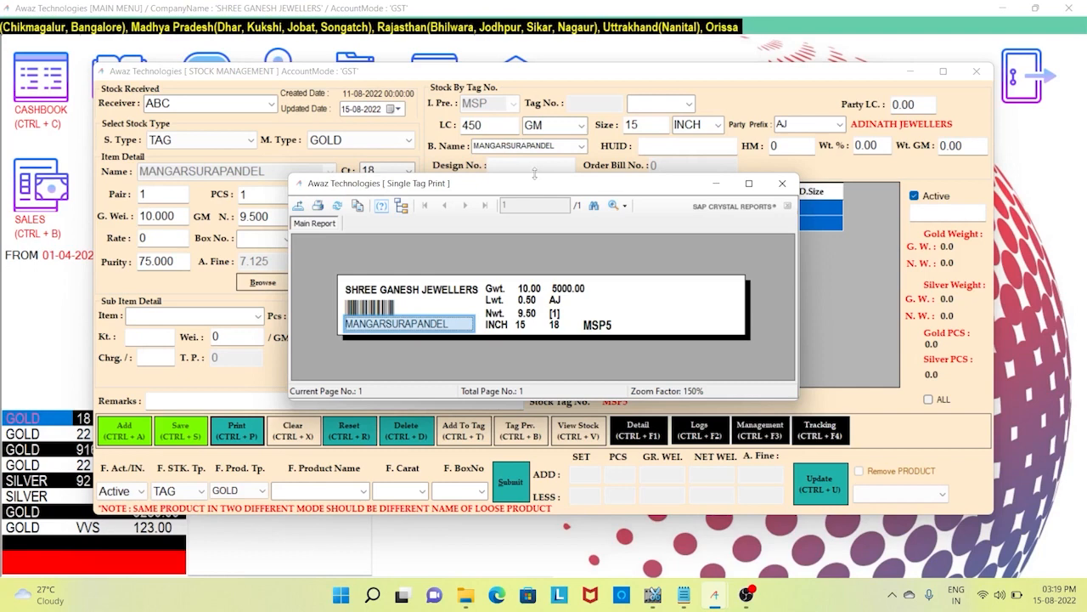
# - Check the label's less weight, size 15, 5000.00 price, AJ prefix, pieces, 18 carat and MSP5
pyautogui.moveTo(538, 191); pyautogui.dragTo(540, 223)
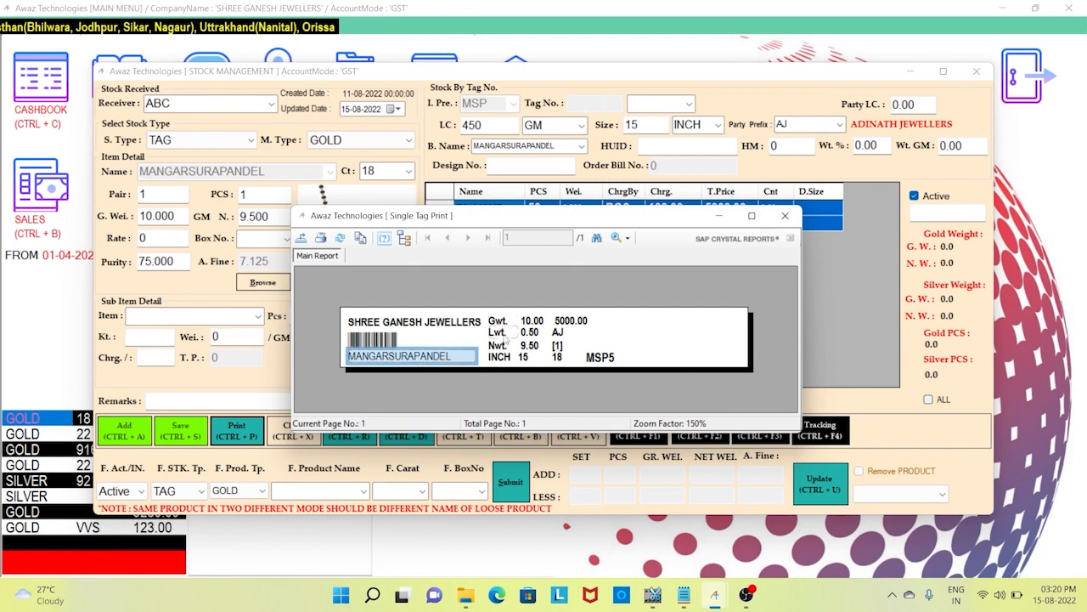
pyautogui.click(501, 333)
pyautogui.click(523, 357)
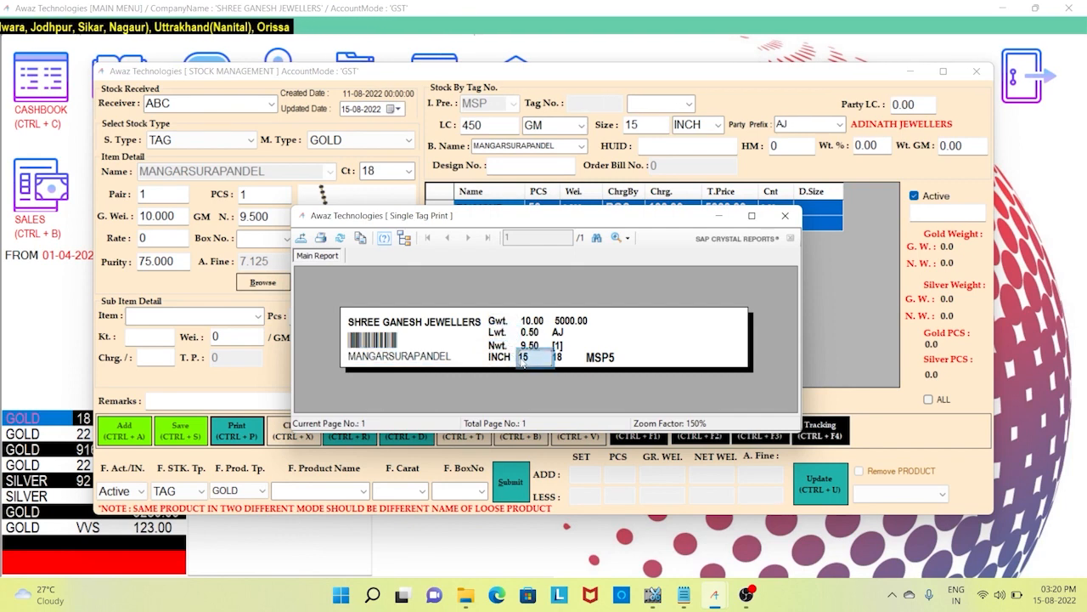
pyautogui.click(573, 323)
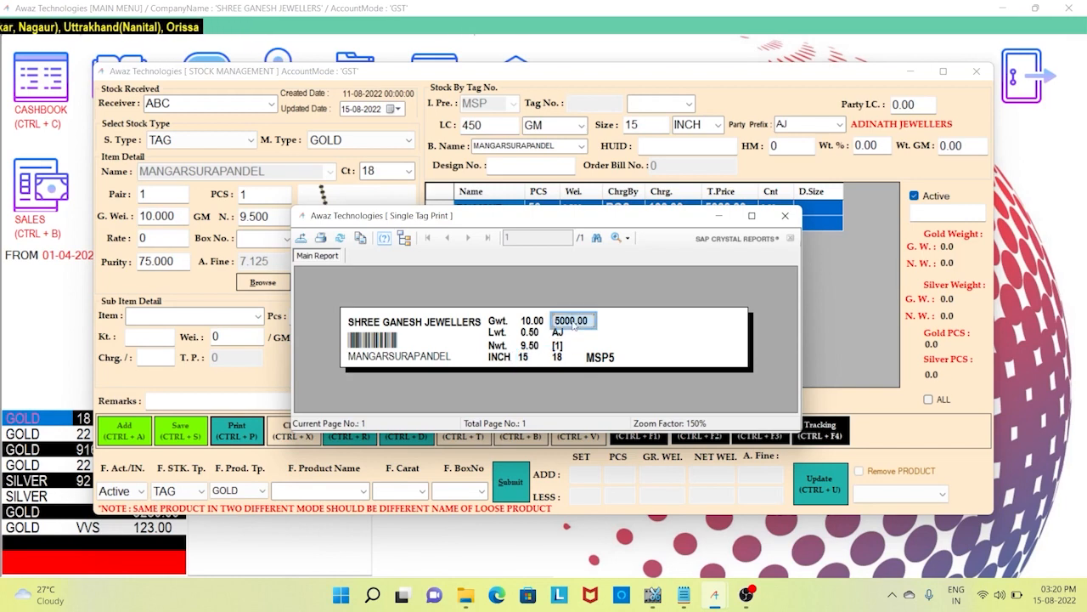
pyautogui.click(561, 334)
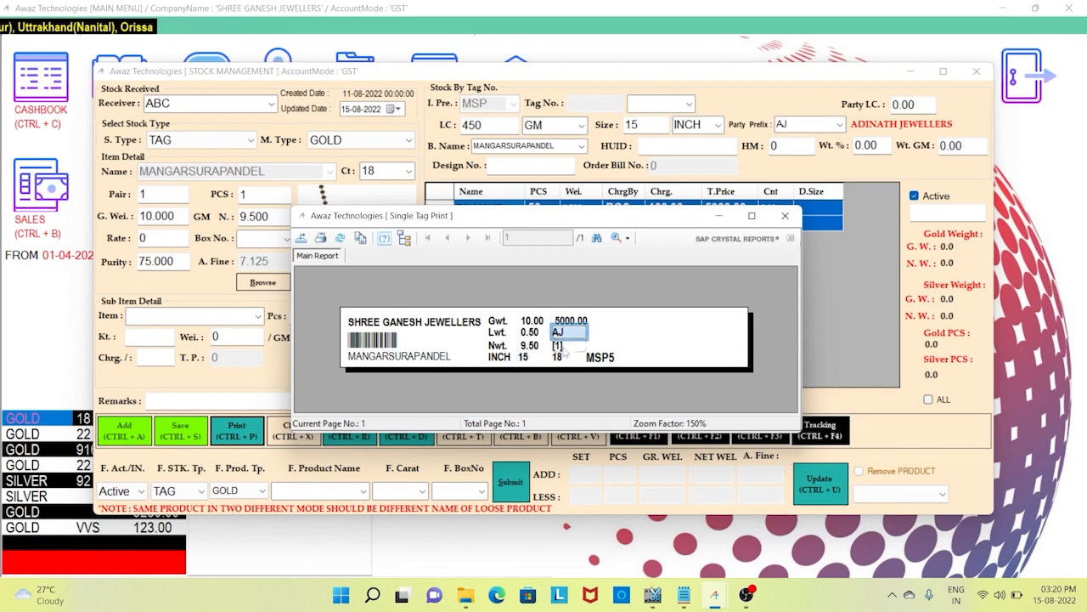
pyautogui.click(559, 345)
pyautogui.click(565, 358)
pyautogui.click(592, 360)
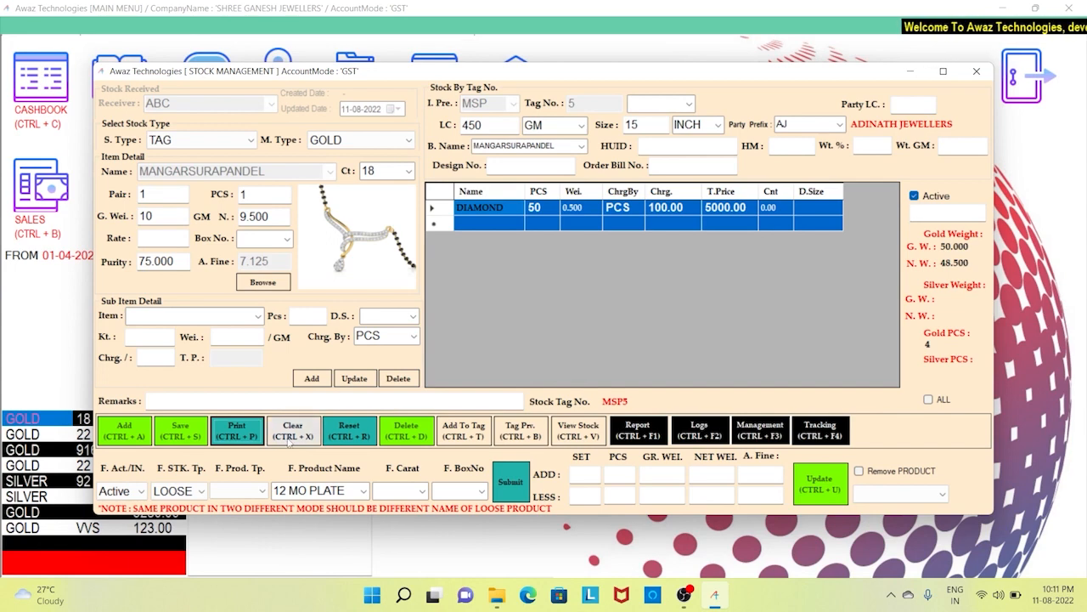
# - Save a second gold tag MSP6 at 20 g gross, bringing gold stock to 70.000 gross
pyautogui.click(292, 434)
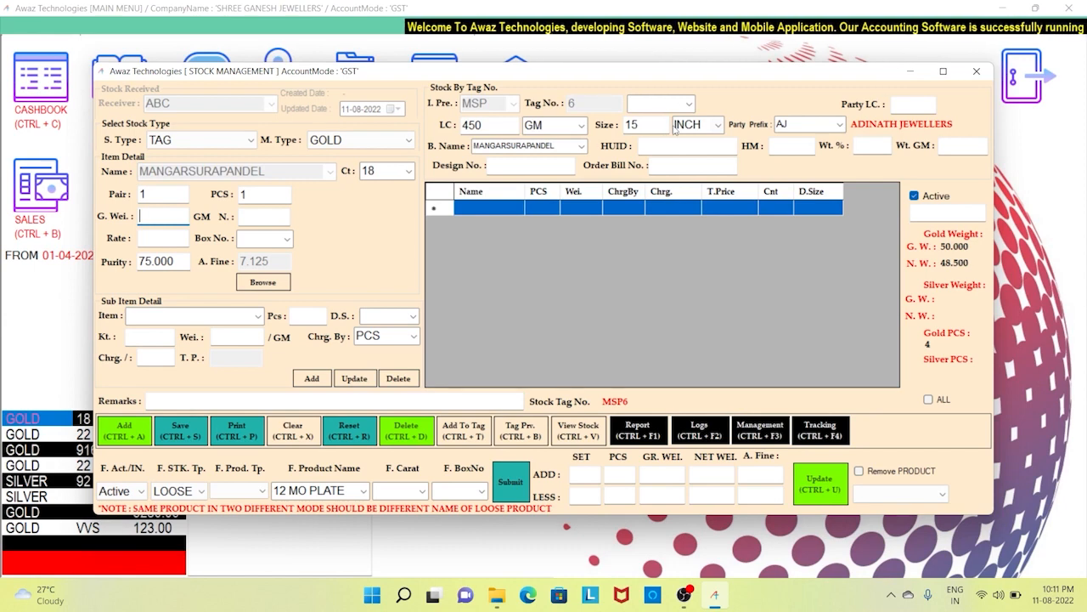
pyautogui.write('20')
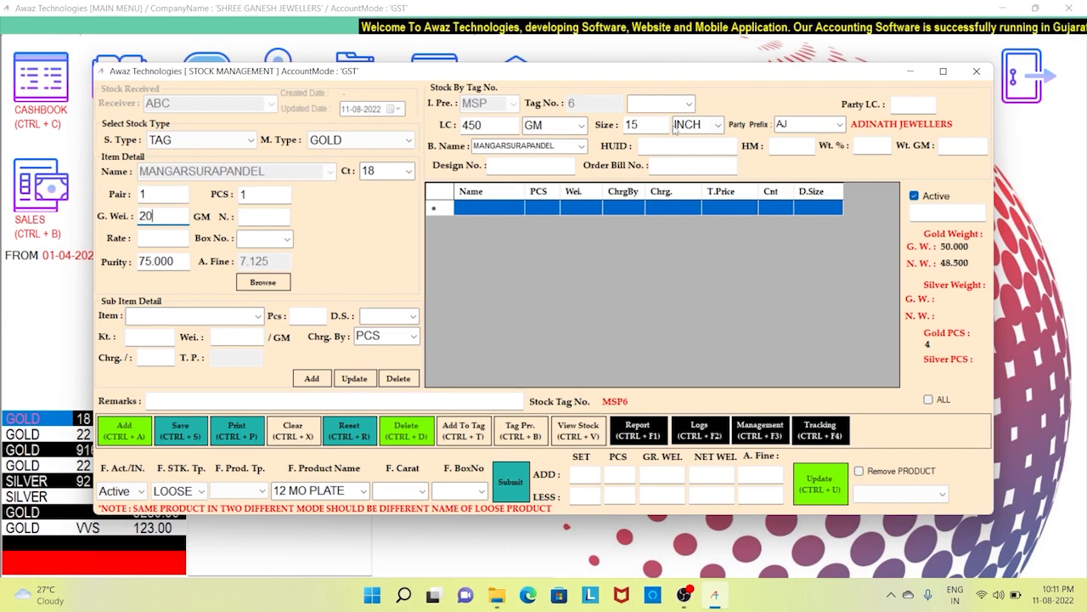
pyautogui.press('Tab')
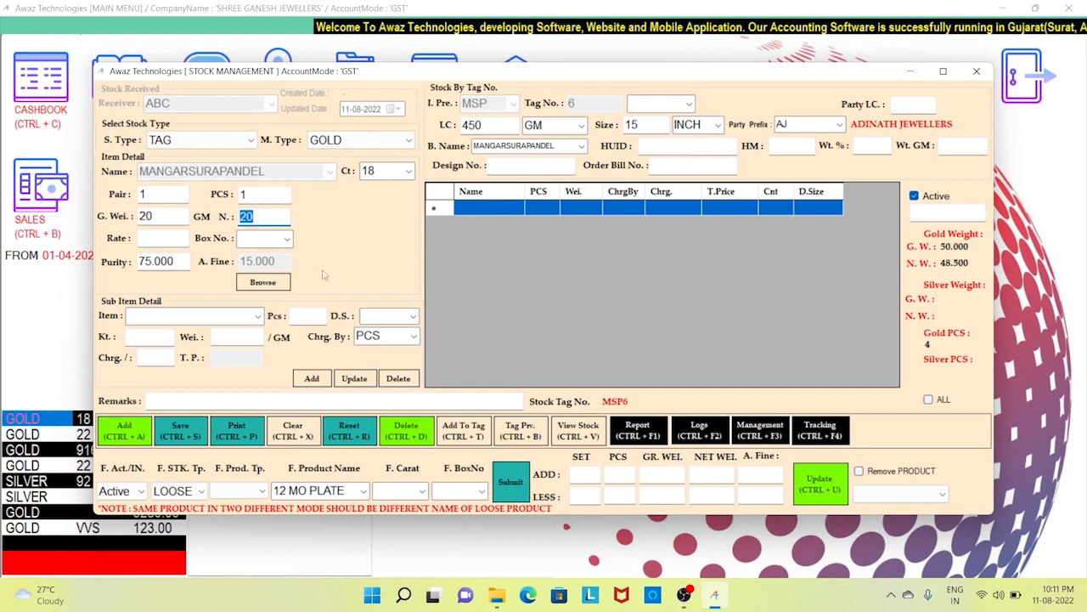
pyautogui.click(198, 435)
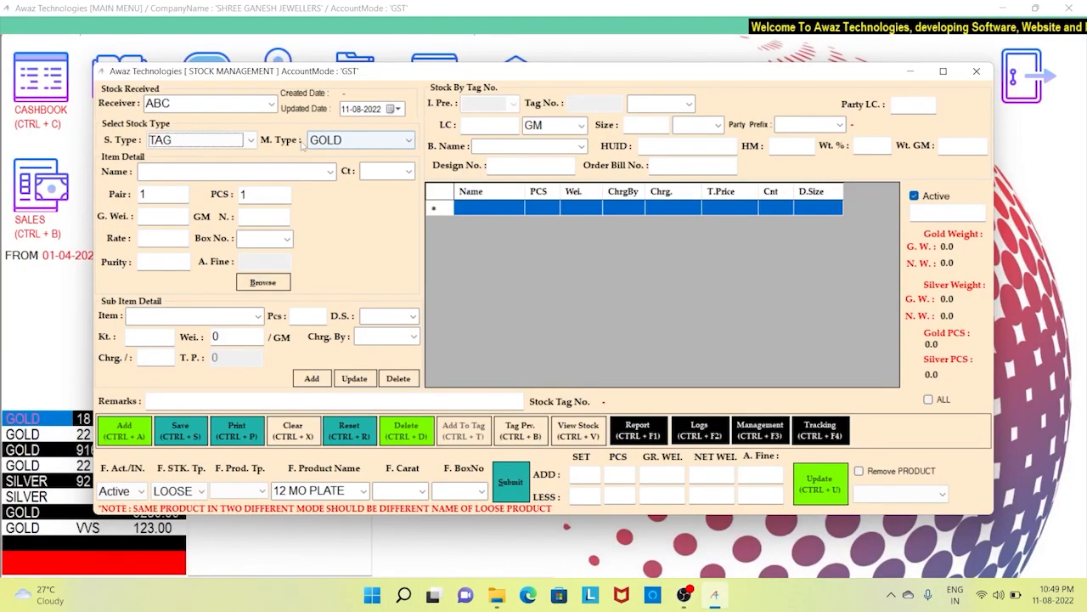
# - Start a LOOSE GOLD stock entry named TOPS with carat 20
pyautogui.click(238, 140)
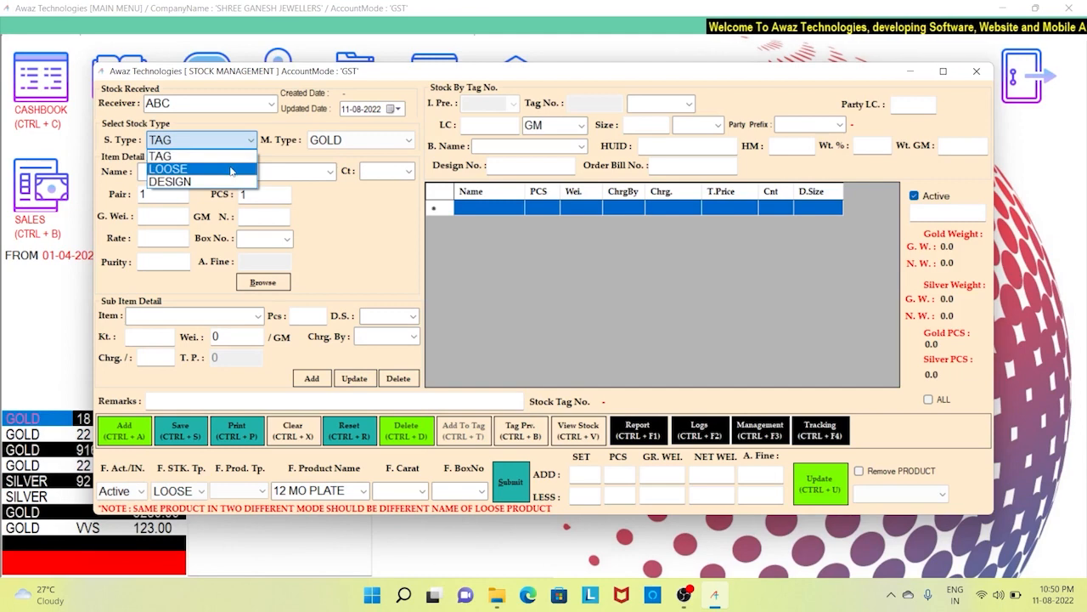
pyautogui.click(231, 168)
pyautogui.click(356, 145)
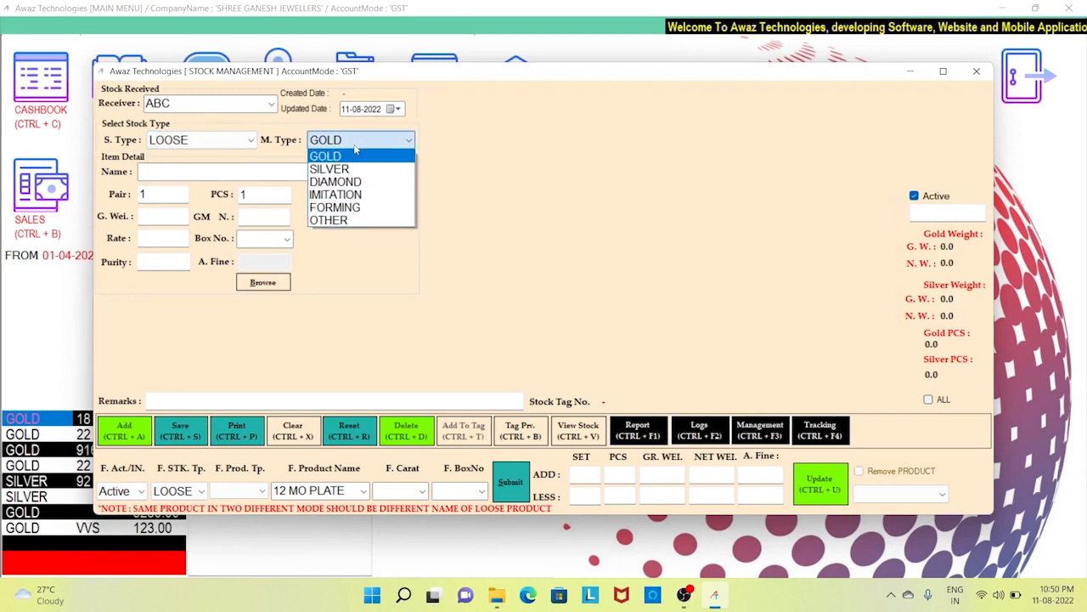
pyautogui.click(357, 157)
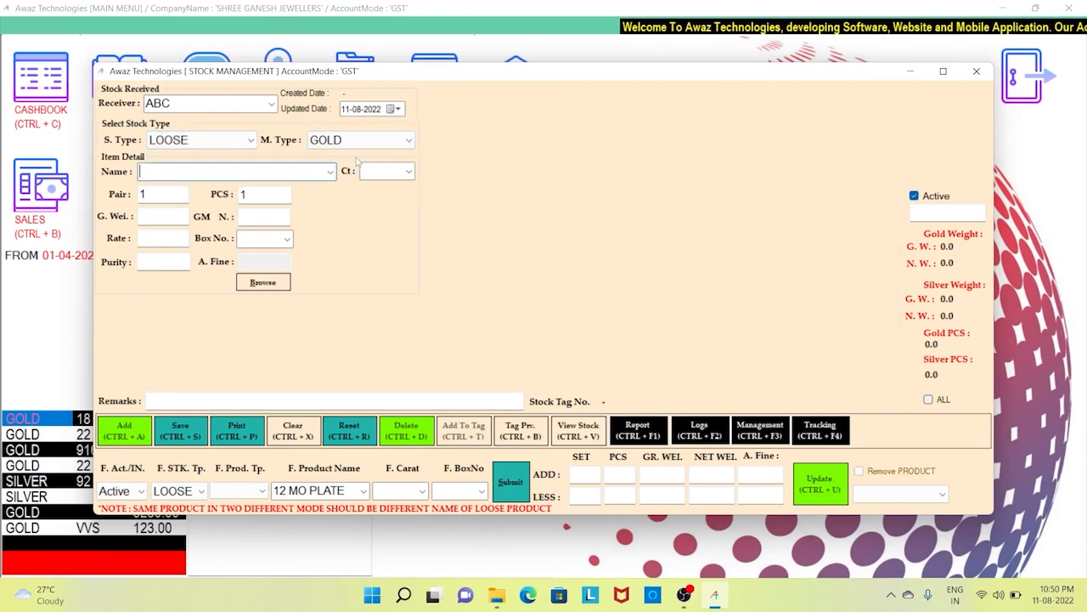
pyautogui.write('TOPS')
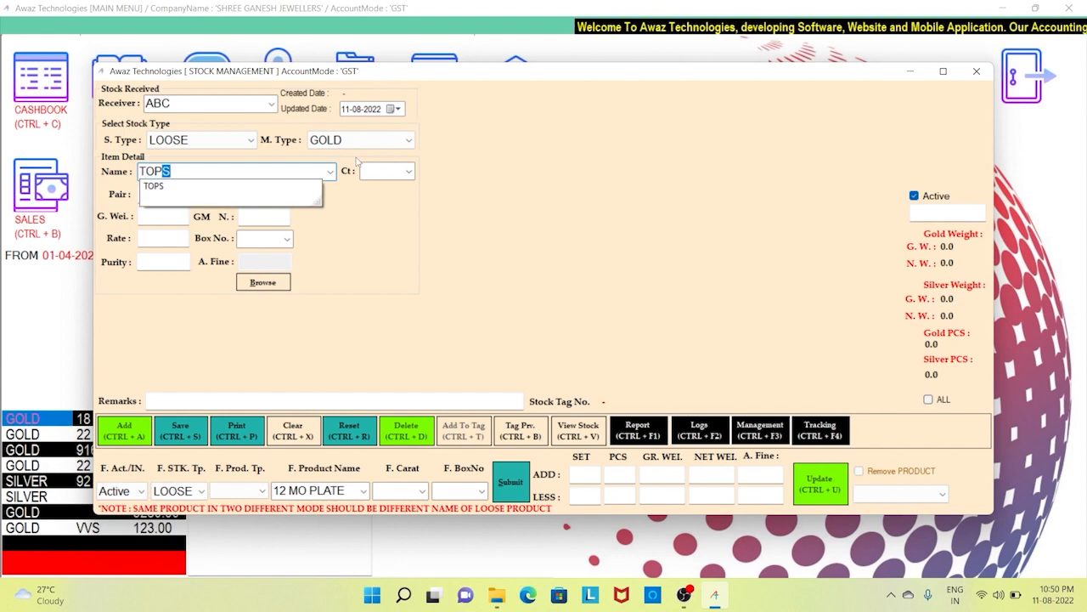
pyautogui.press('Return')
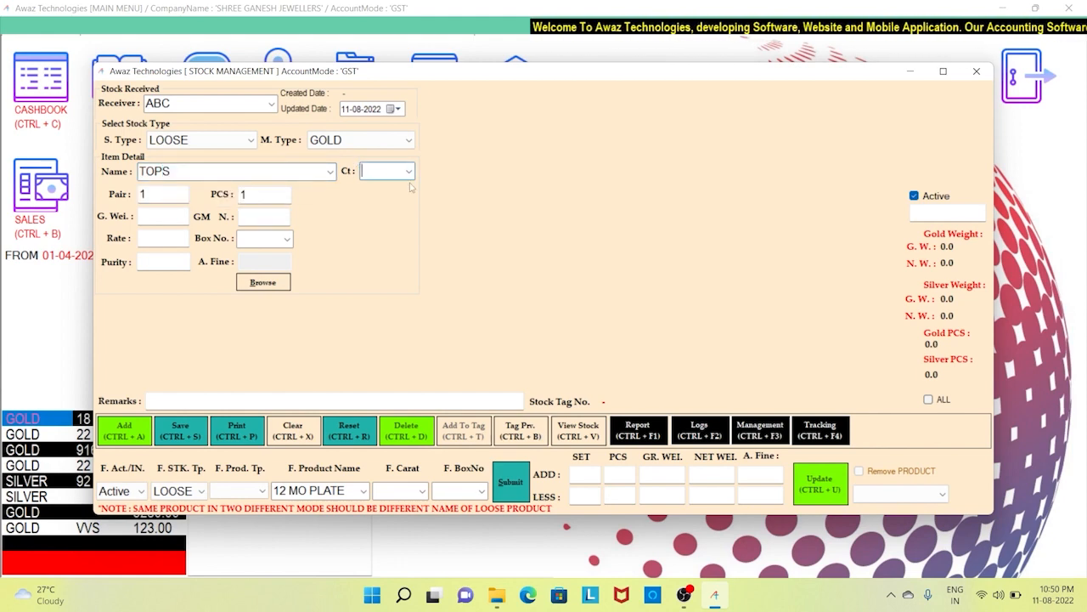
pyautogui.click(408, 172)
pyautogui.click(409, 171)
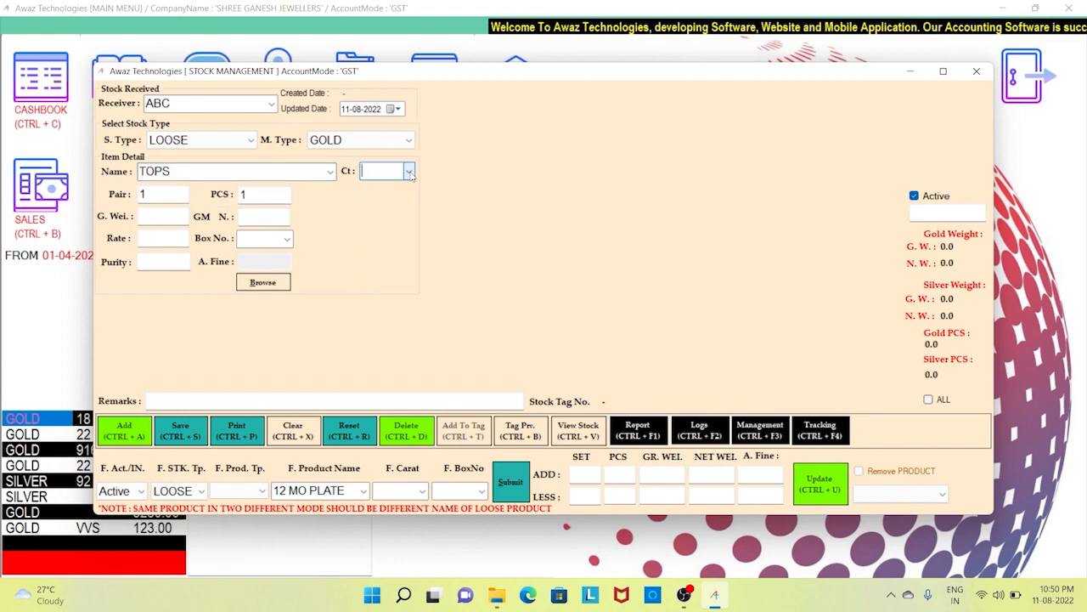
pyautogui.write('20')
pyautogui.press('Return')
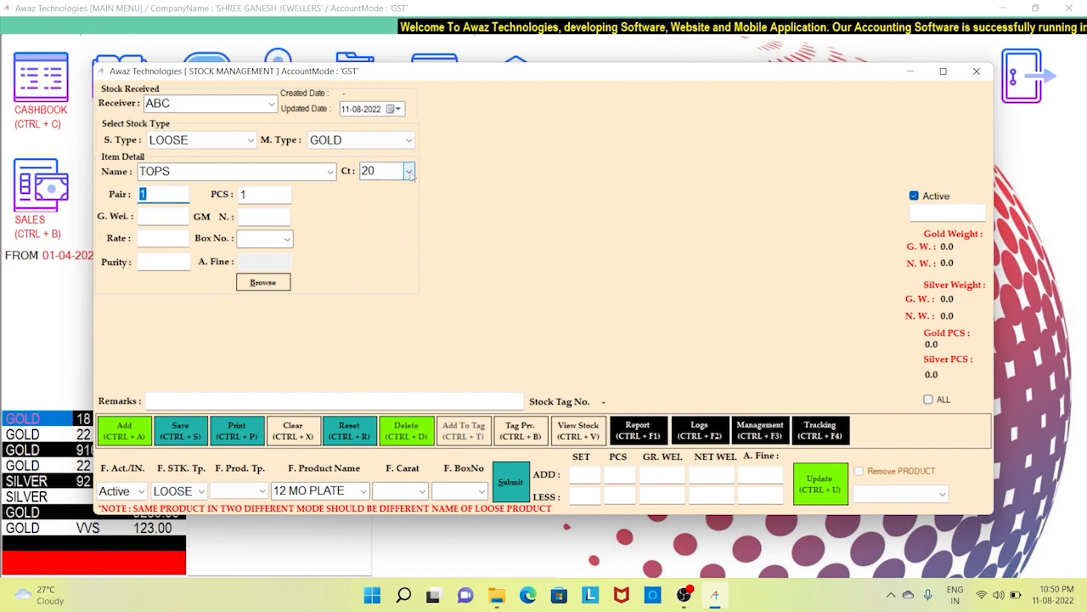
# - Clear pair and piece counts, enter 50 gross weight, skip remaining fields, and save TOPS
pyautogui.press('BackSpace')
pyautogui.press('Return')
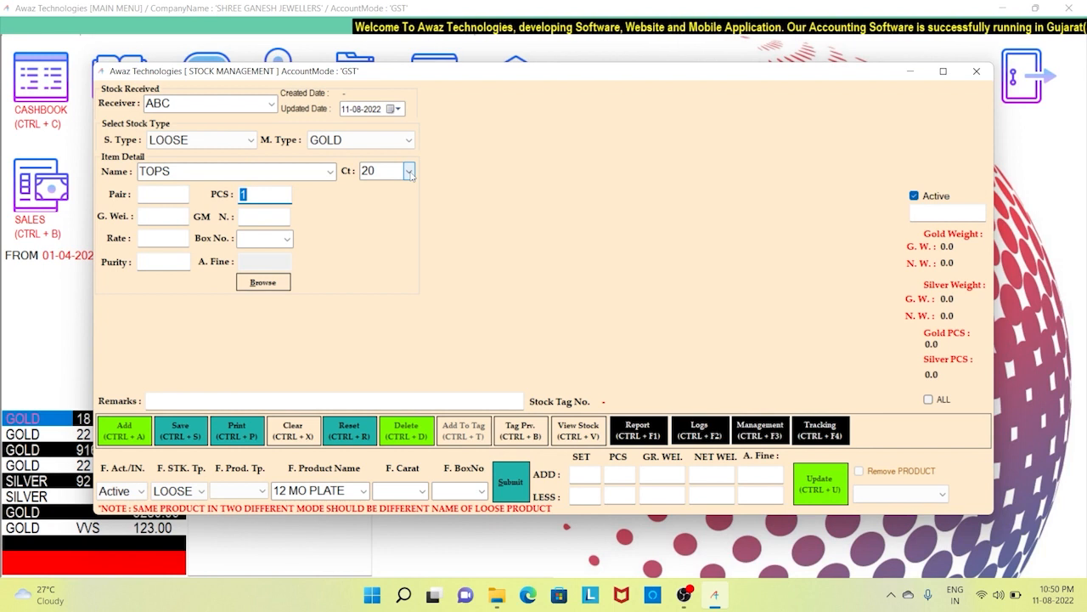
pyautogui.press('BackSpace')
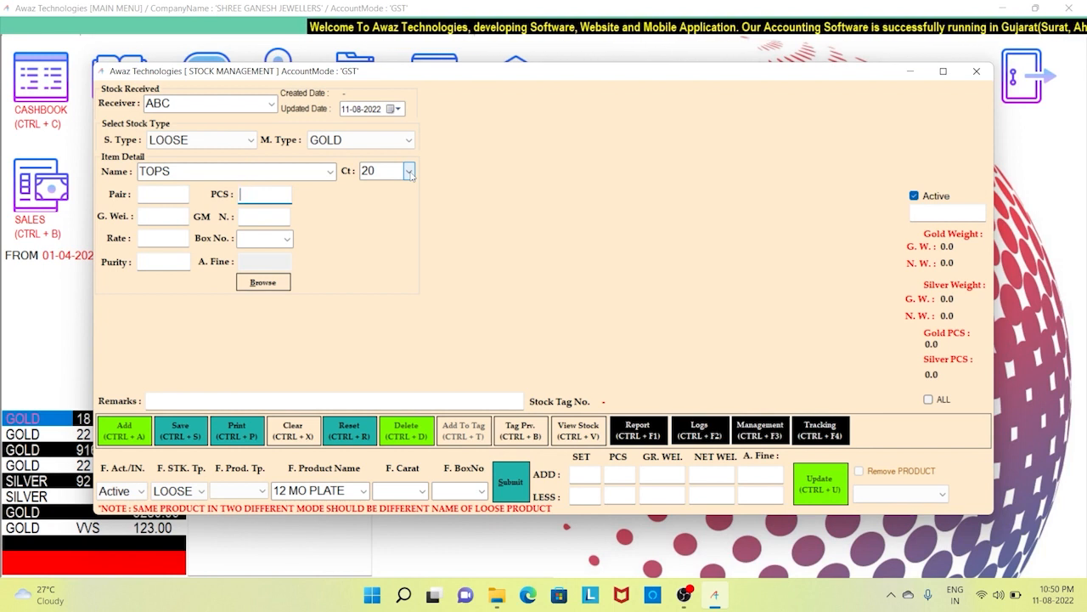
pyautogui.press('Return')
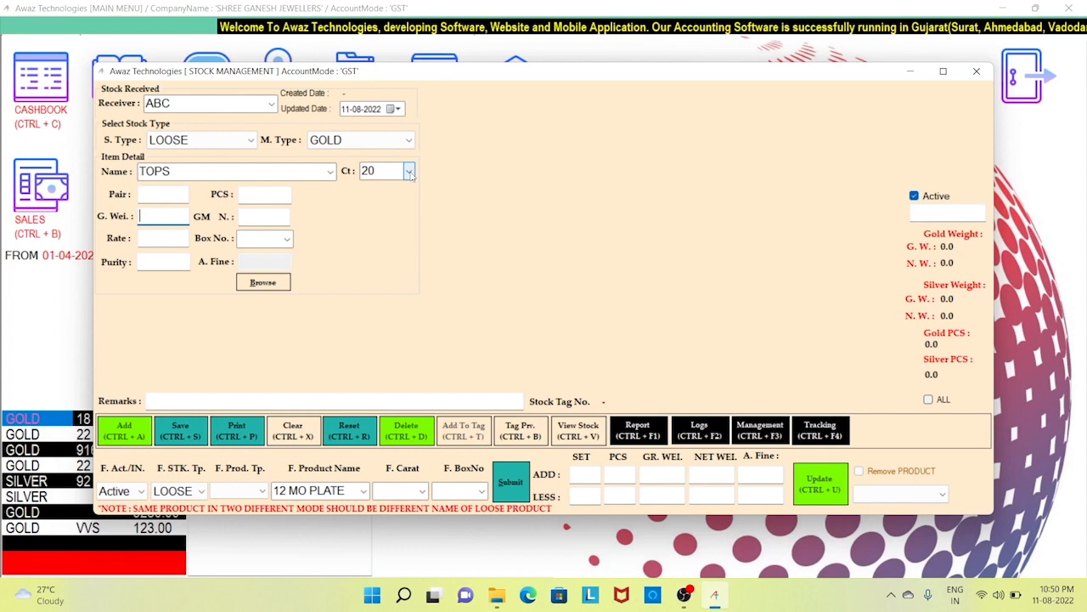
pyautogui.write('50')
pyautogui.press('Return')
pyautogui.press('Return')
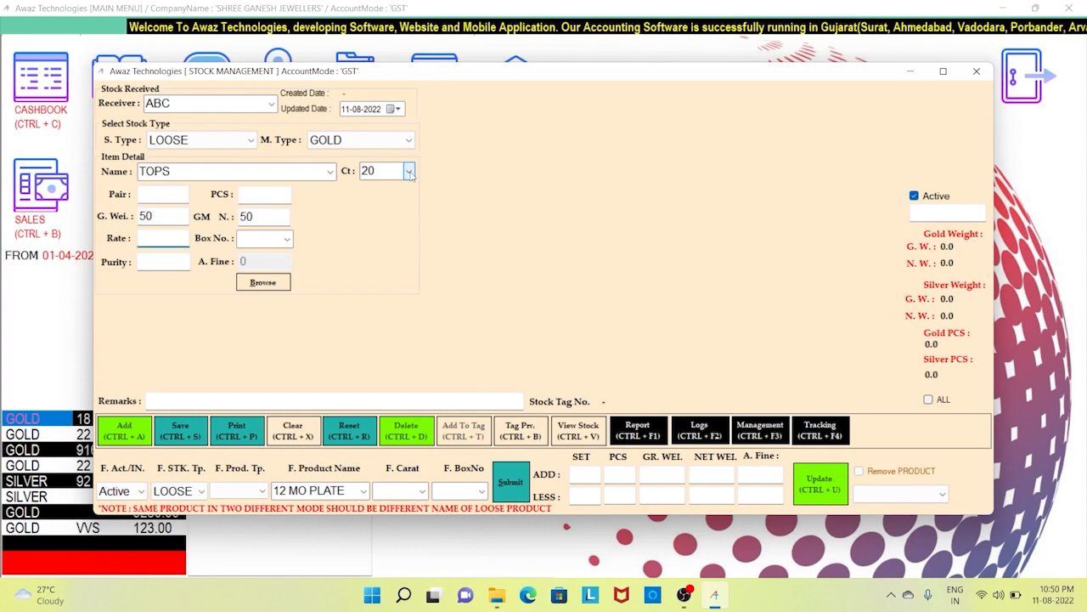
pyautogui.press('Return')
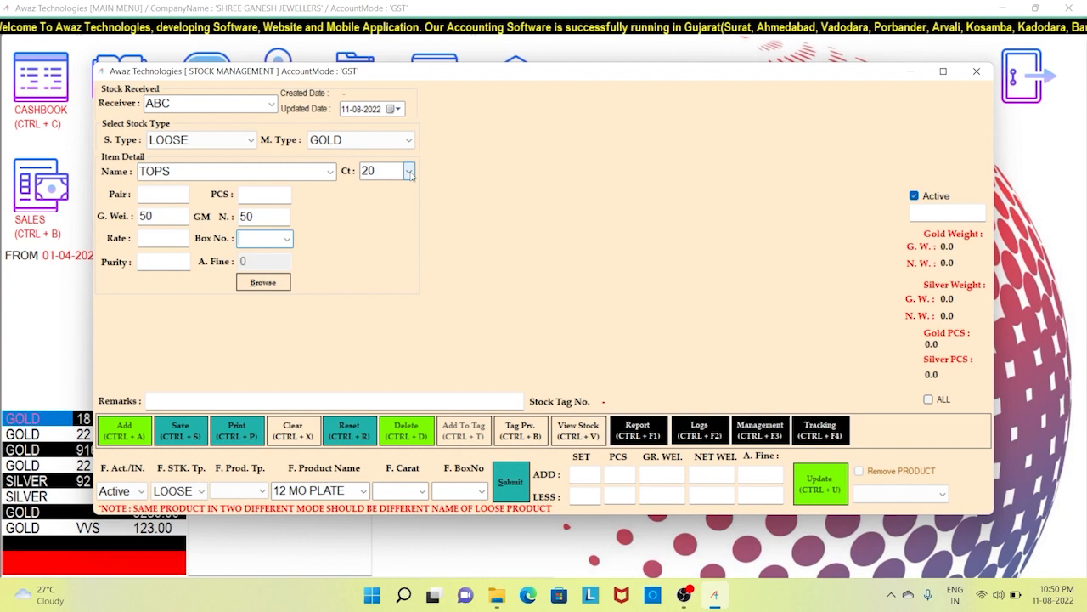
pyautogui.press('Return')
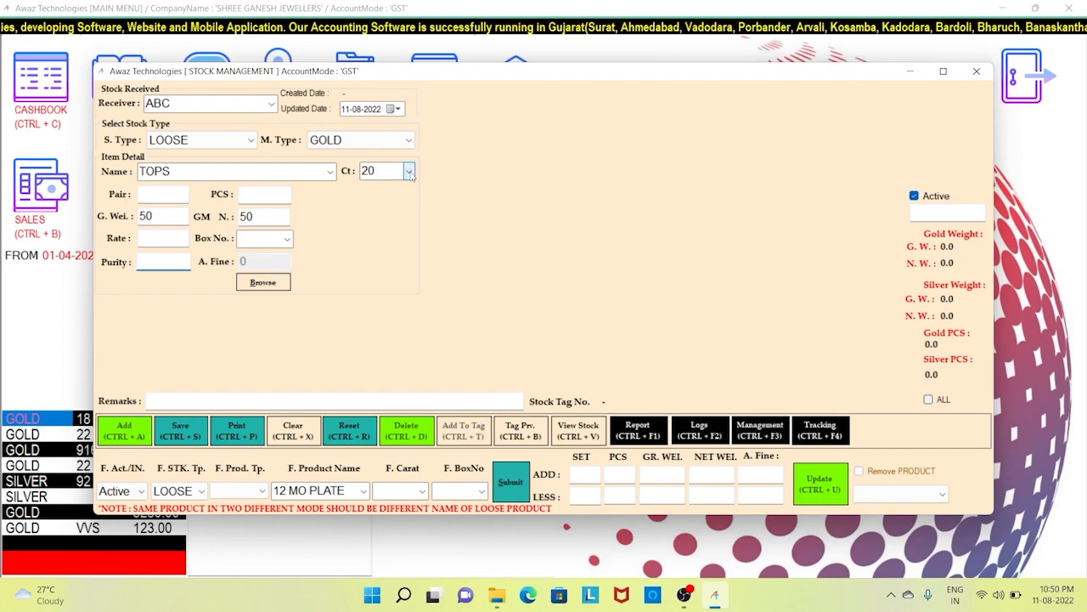
pyautogui.press('Return')
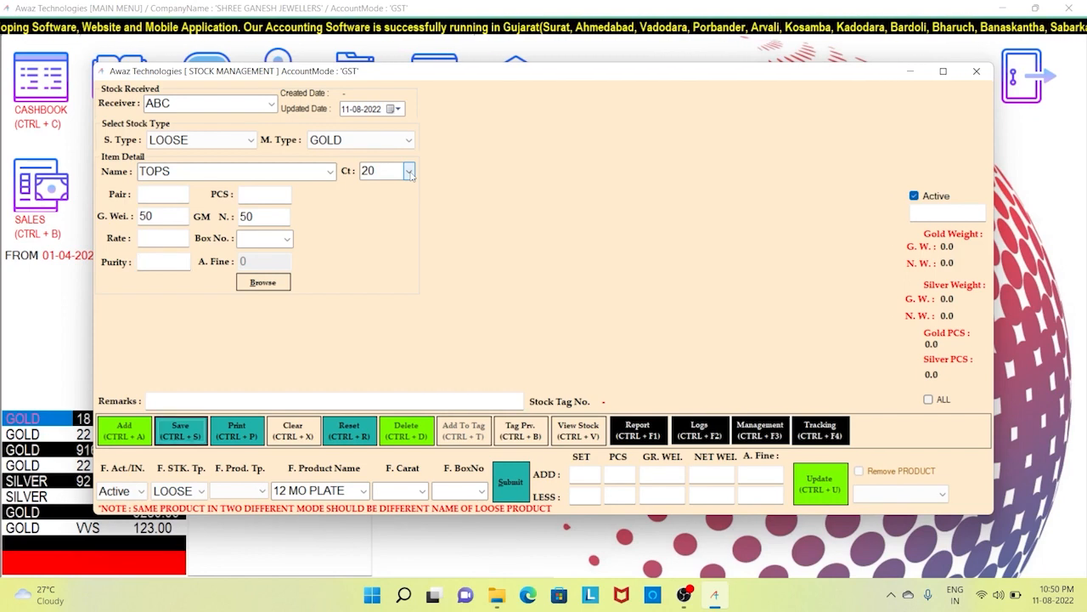
pyautogui.press('Return')
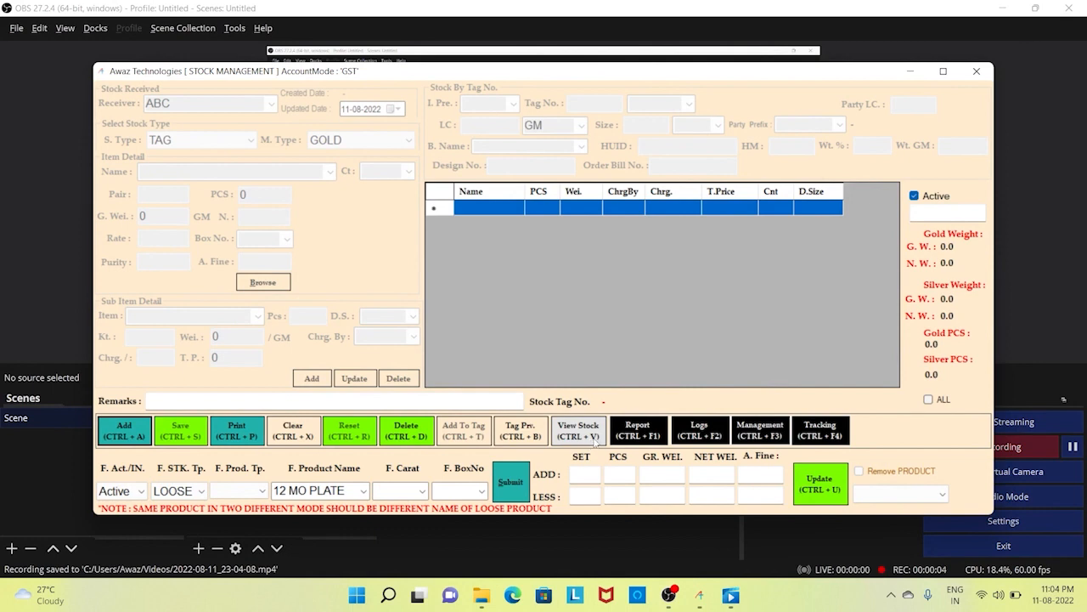
# - Open View Stock and list only TAG stock across all item types
pyautogui.click(595, 436)
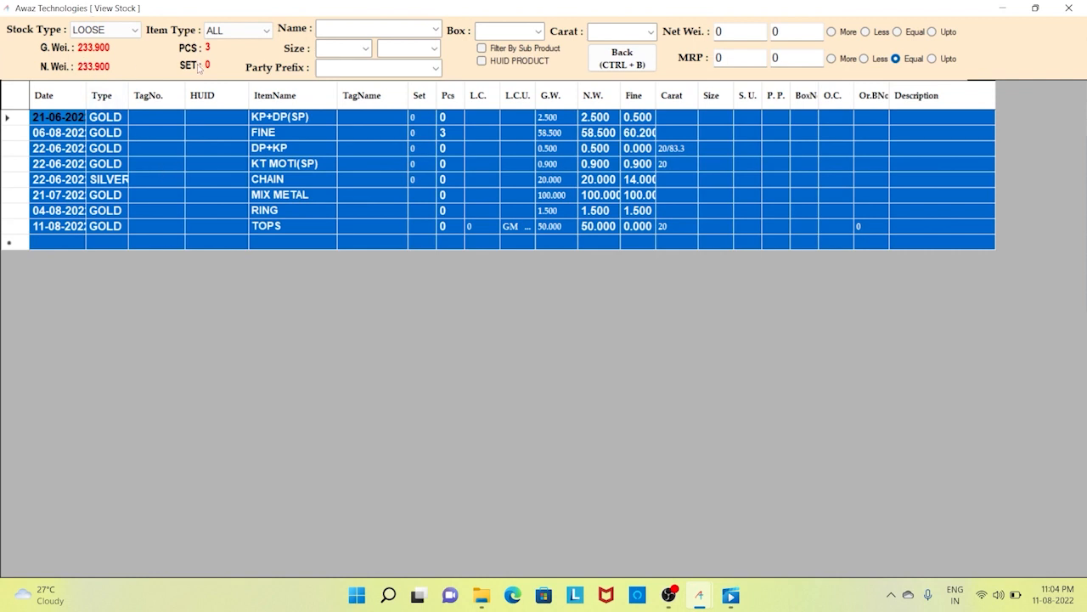
pyautogui.click(93, 31)
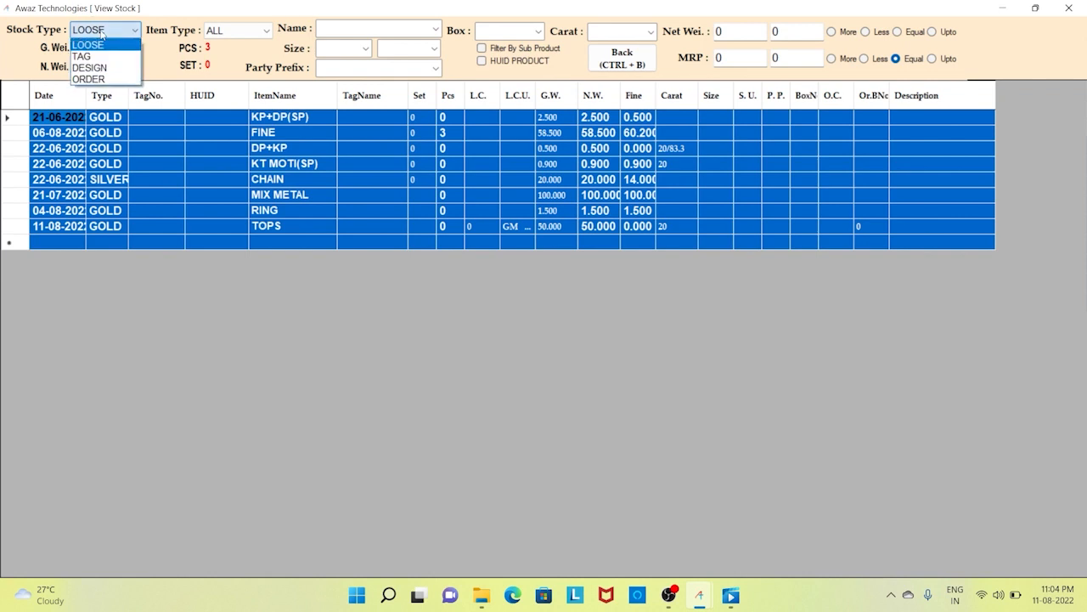
pyautogui.click(105, 57)
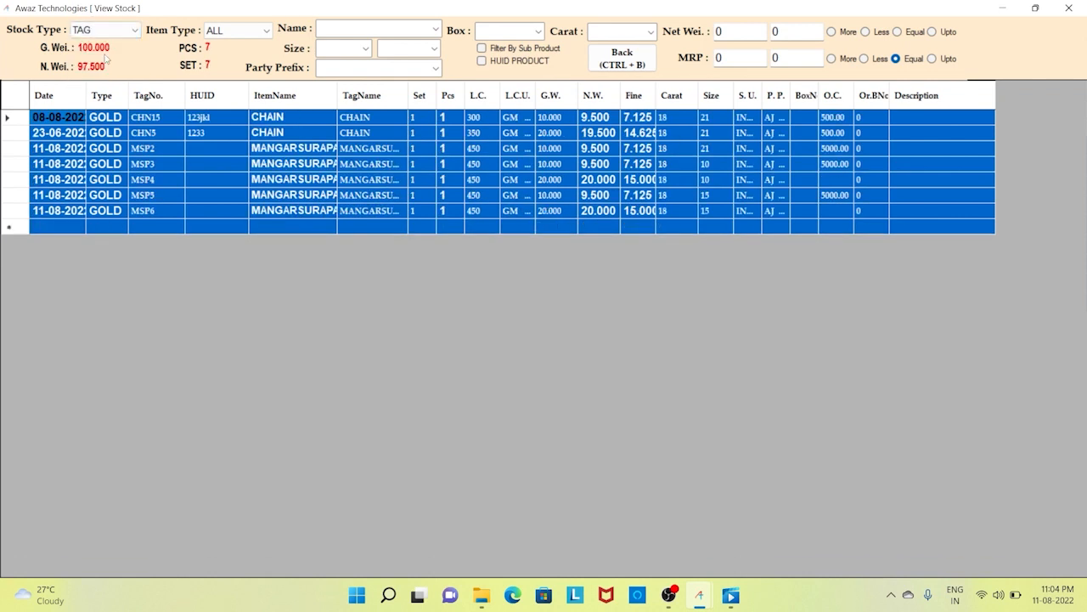
pyautogui.click(252, 36)
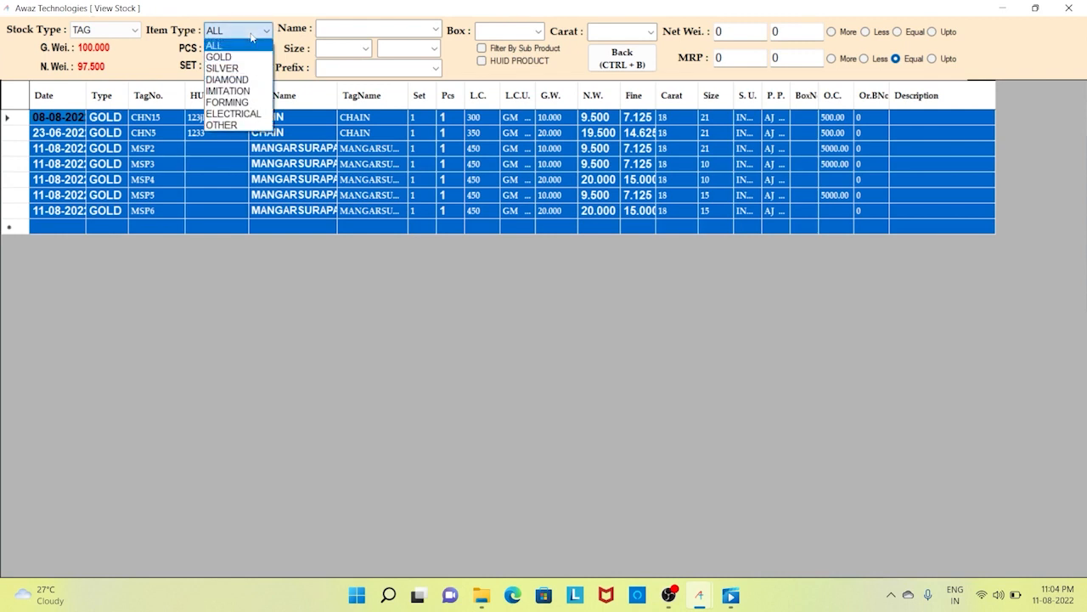
pyautogui.click(356, 28)
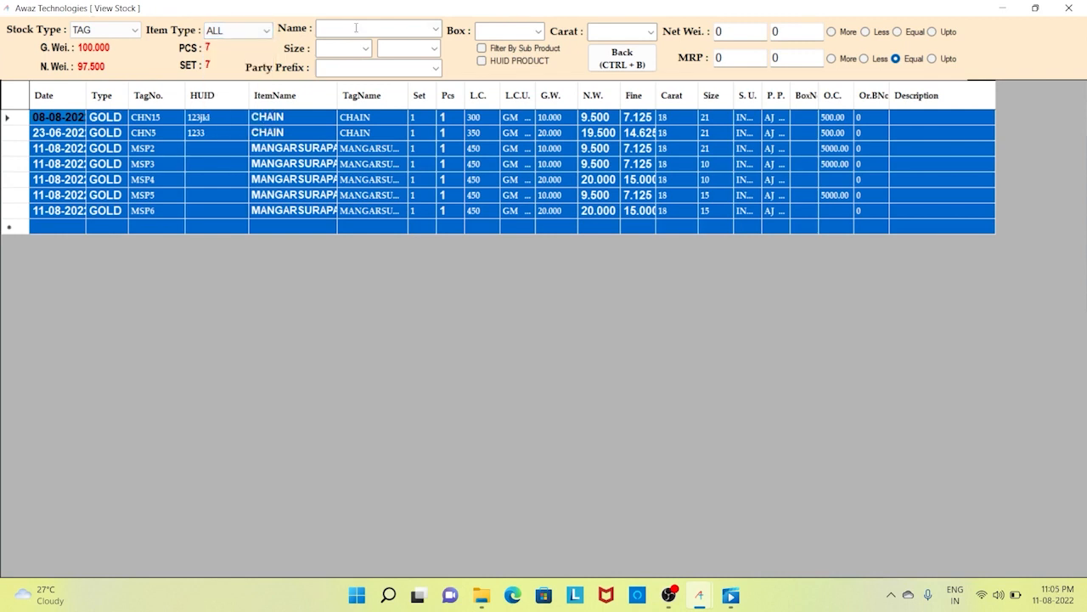
pyautogui.click(367, 69)
# - Toggle the HUID PRODUCT filter on and off and check the carat list unfiltered
pyautogui.click(537, 32)
pyautogui.click(525, 65)
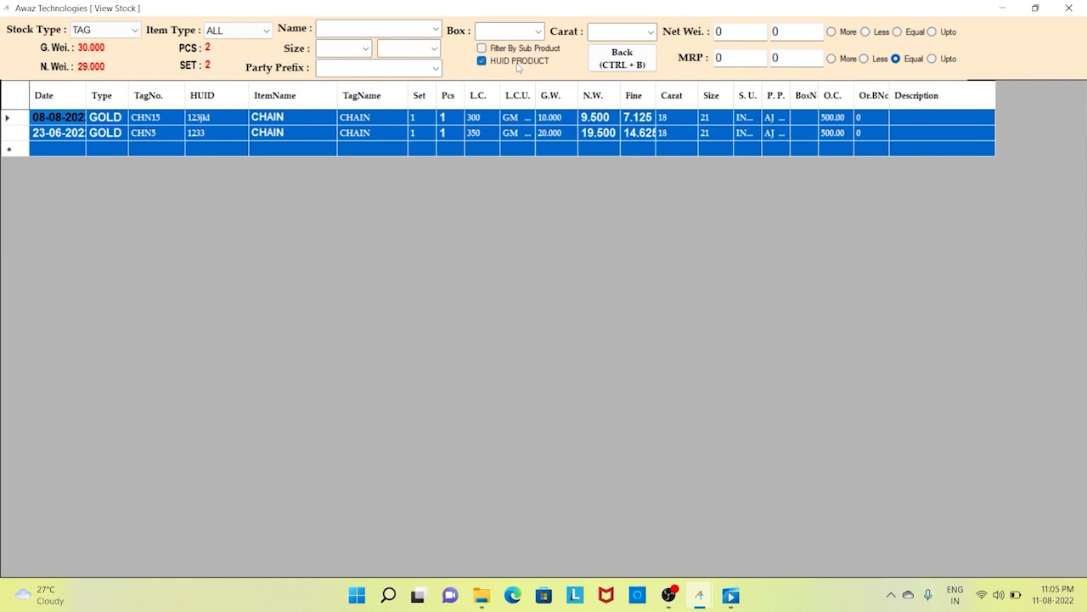
pyautogui.click(518, 66)
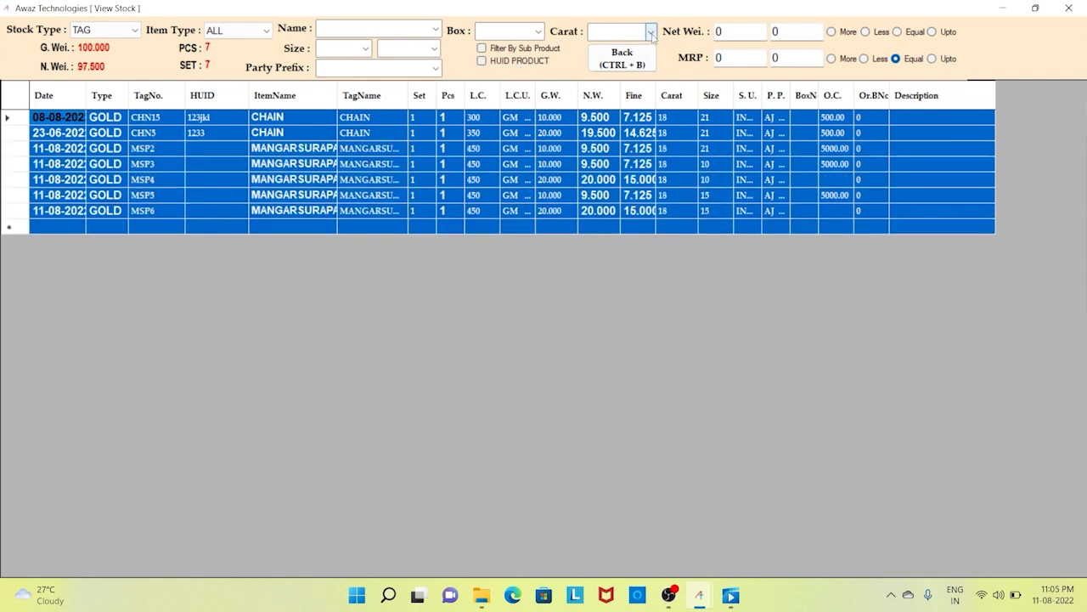
pyautogui.click(650, 32)
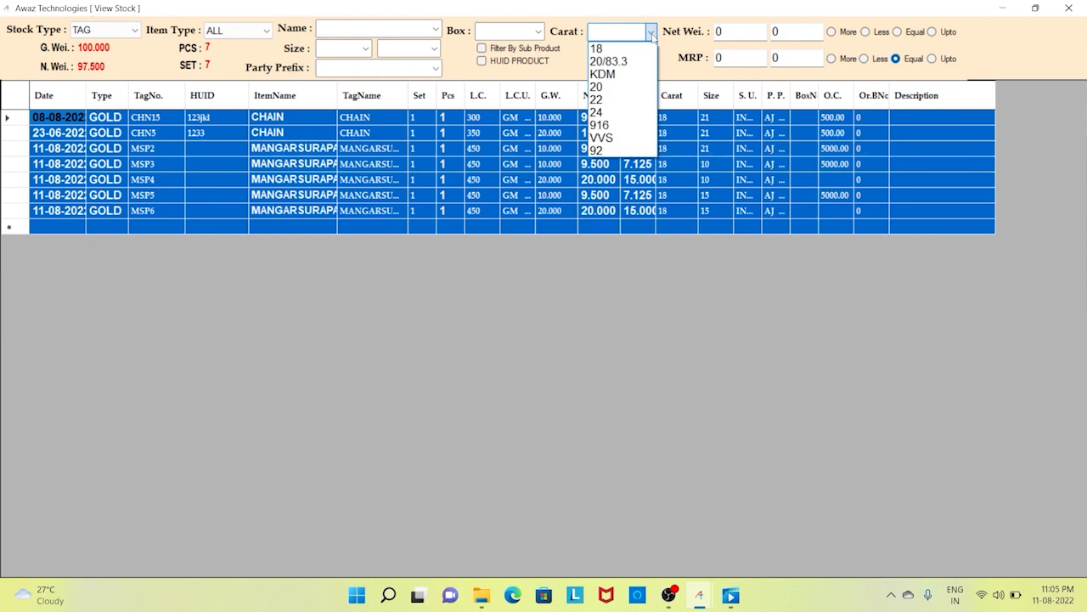
pyautogui.click(651, 33)
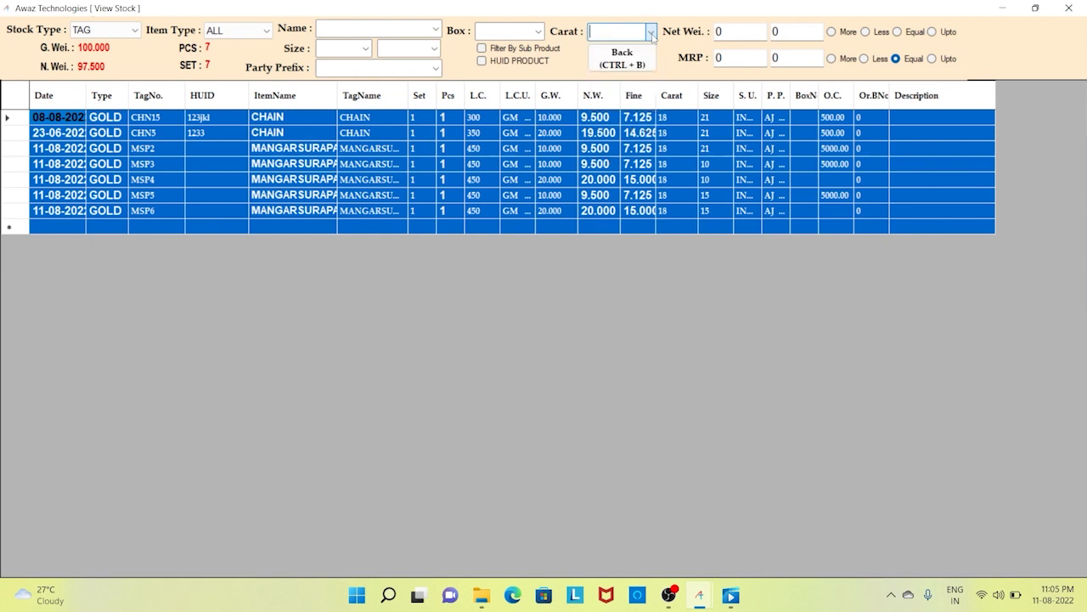
# - Filter the gold stock listing to net weights from 1 up to 20
pyautogui.click(732, 36)
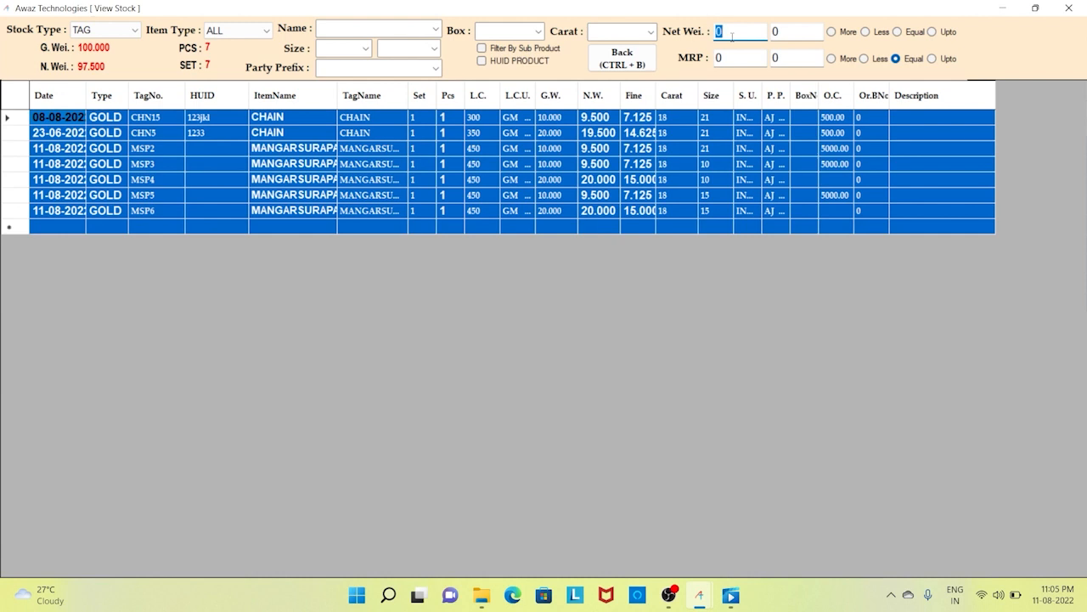
pyautogui.write('1')
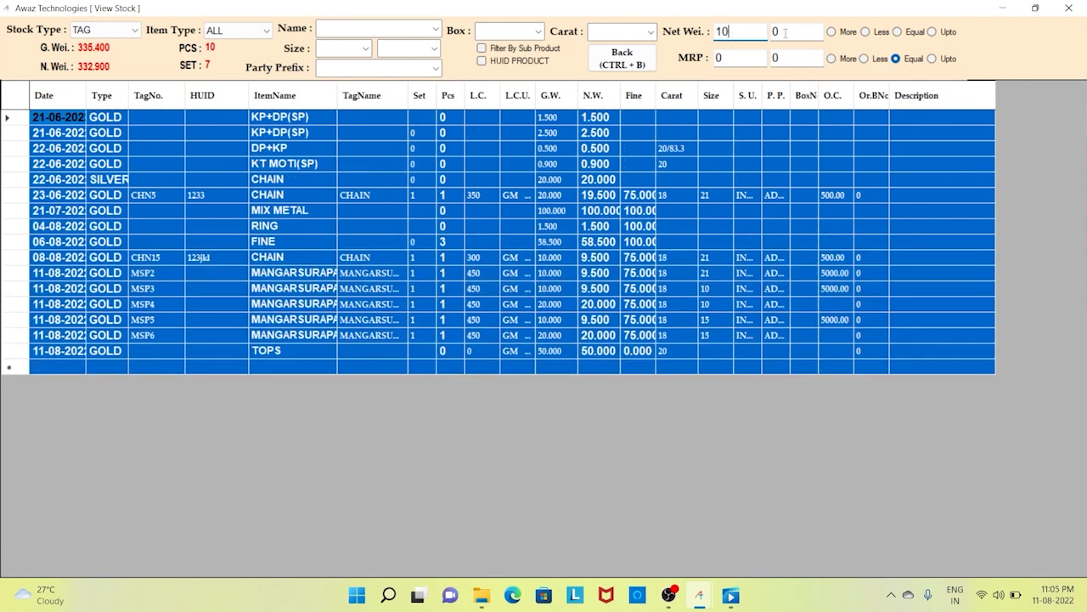
pyautogui.click(785, 33)
pyautogui.write('20')
pyautogui.click(949, 35)
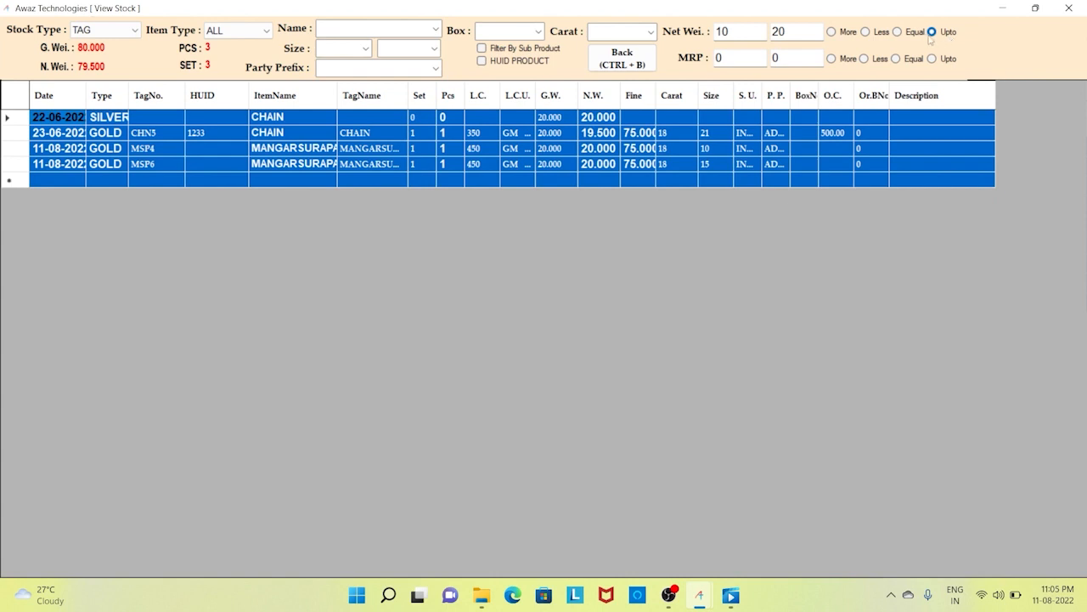
# - Switch the net weight filter to exact, then Less, then More, reviewing the grid
pyautogui.click(914, 38)
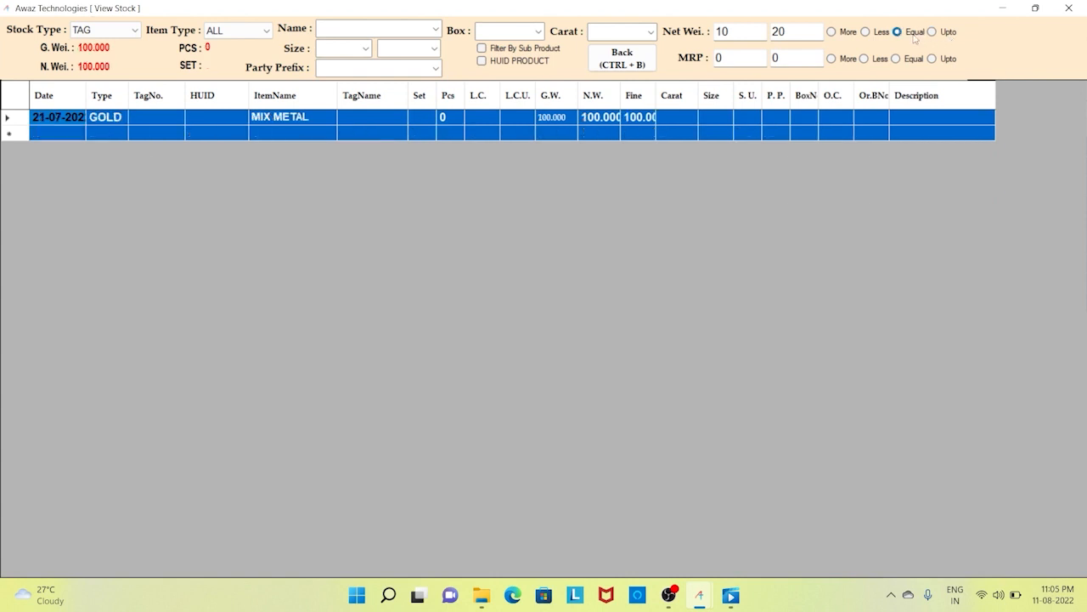
pyautogui.click(884, 33)
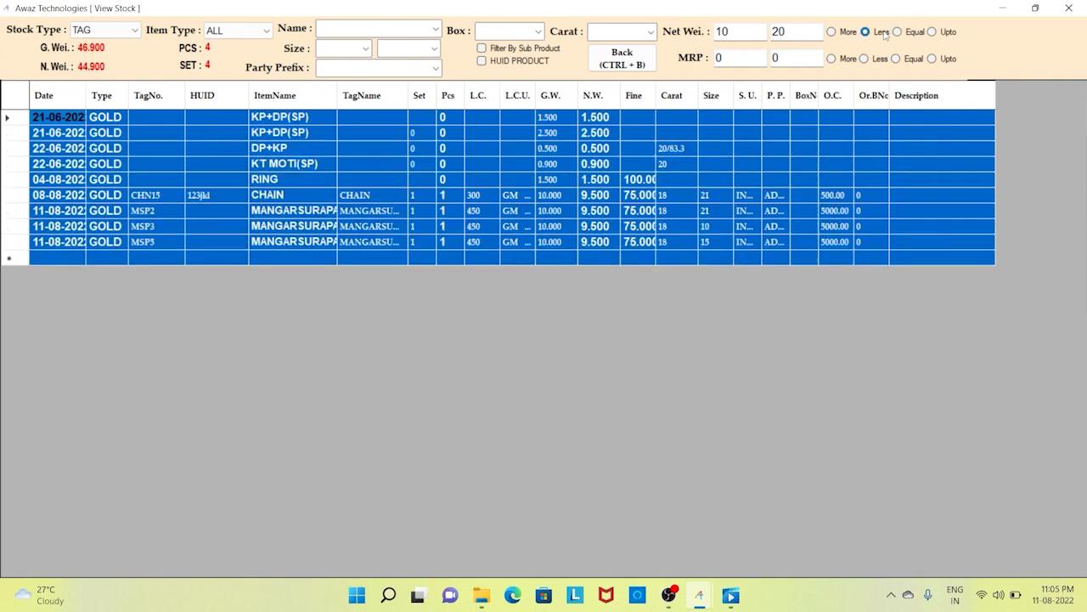
pyautogui.click(843, 32)
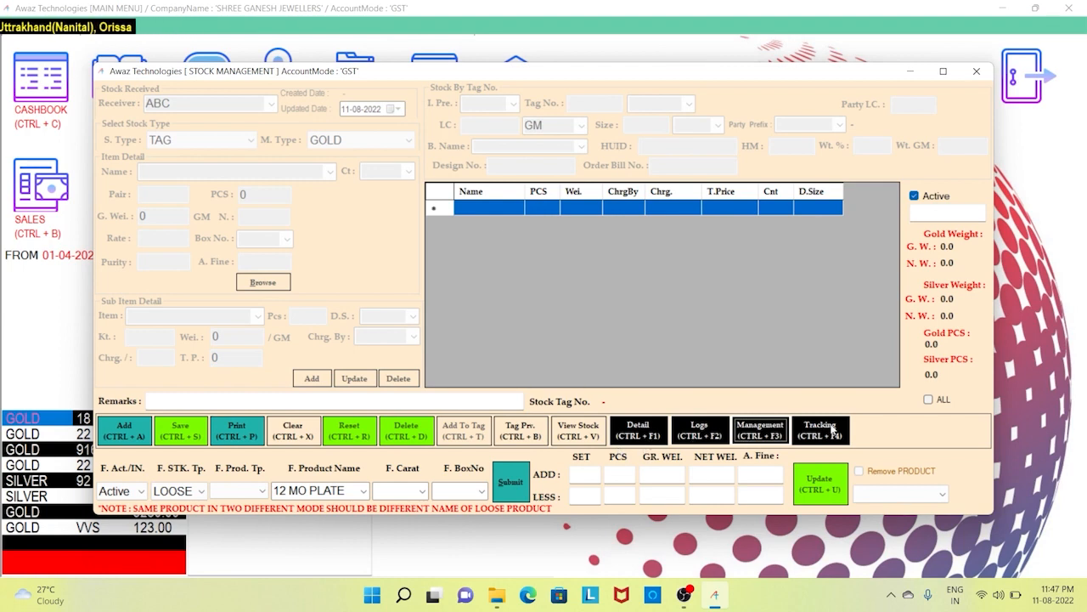
# - Generate the GOLD Stock Management Report up to 11/Aug/2022, closing at 18035.43 weight
pyautogui.click(767, 433)
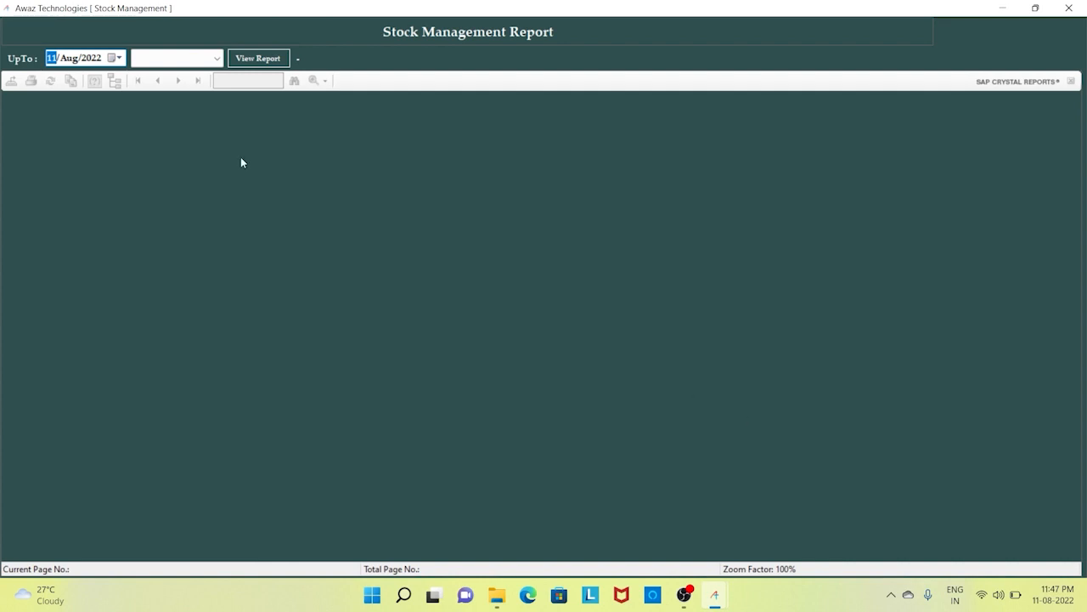
pyautogui.click(114, 59)
pyautogui.click(115, 61)
pyautogui.click(144, 58)
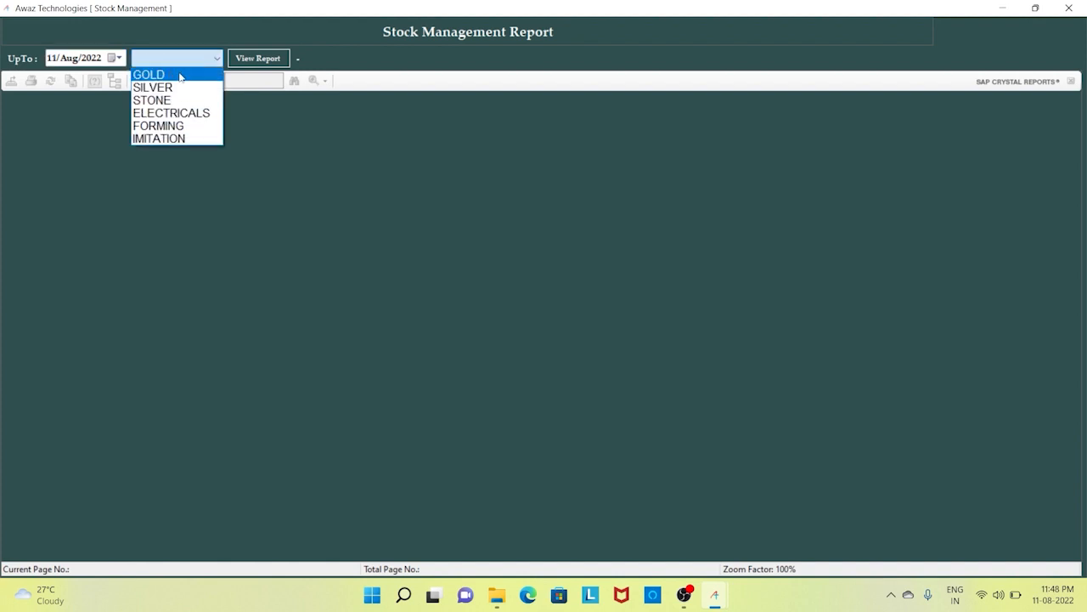
pyautogui.click(179, 76)
pyautogui.click(265, 57)
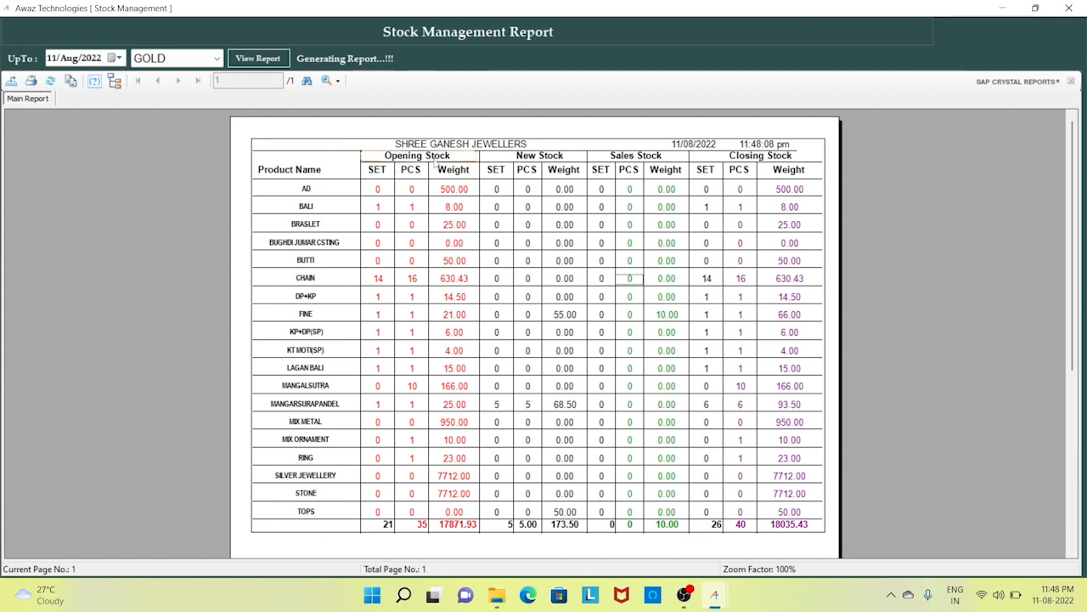
pyautogui.click(434, 160)
pyautogui.click(513, 160)
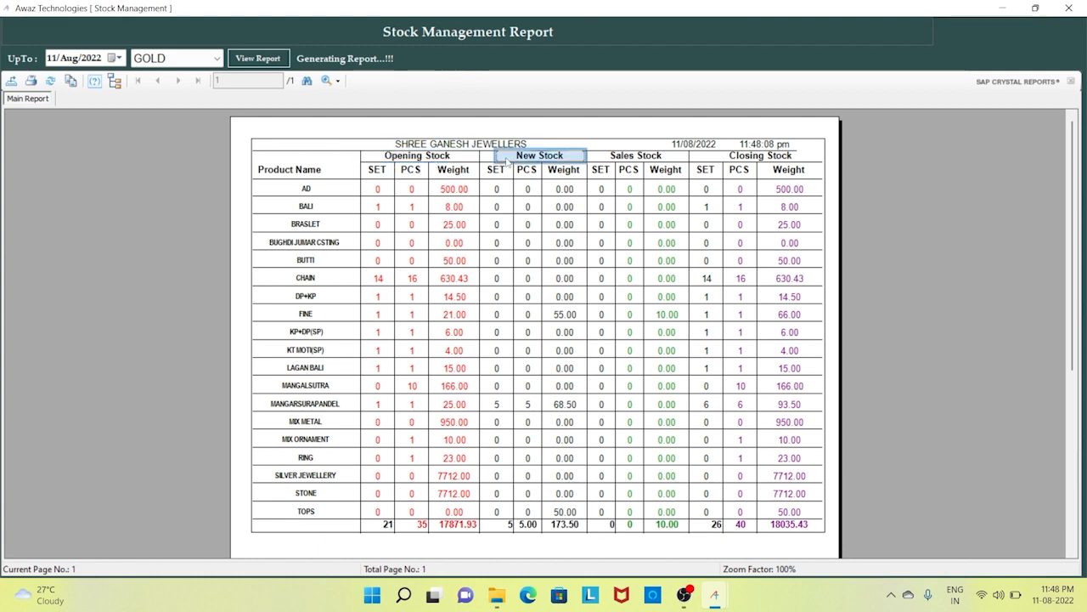
pyautogui.click(611, 162)
pyautogui.click(727, 161)
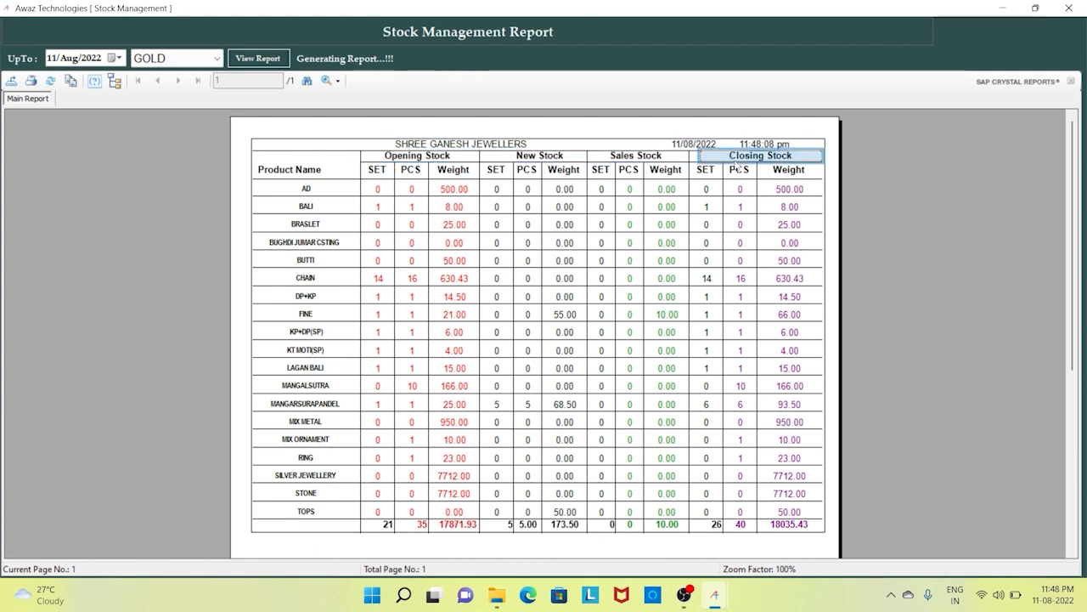
pyautogui.click(399, 161)
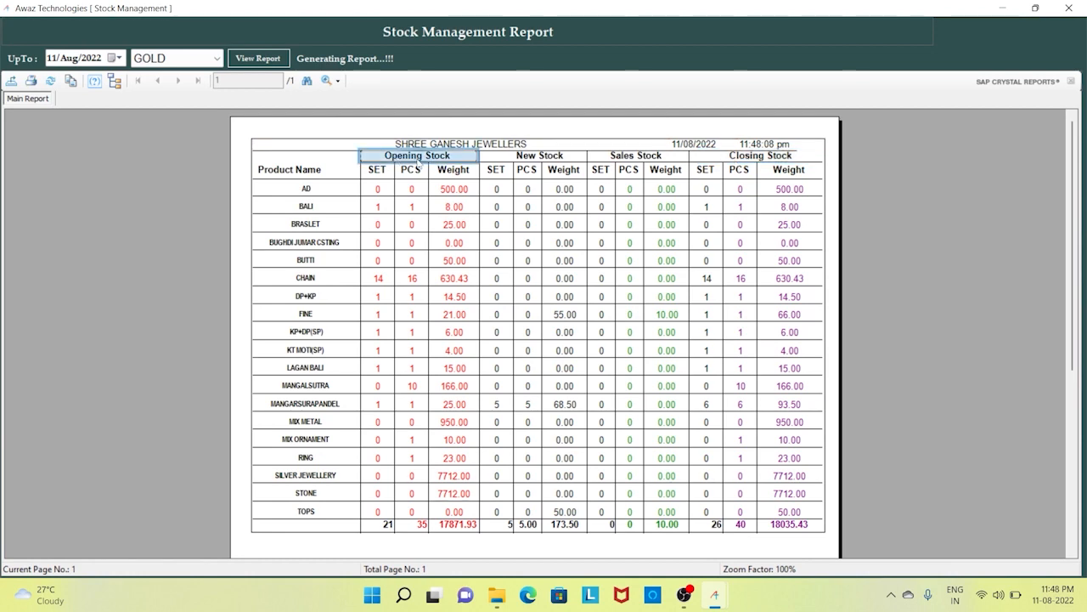
pyautogui.click(495, 161)
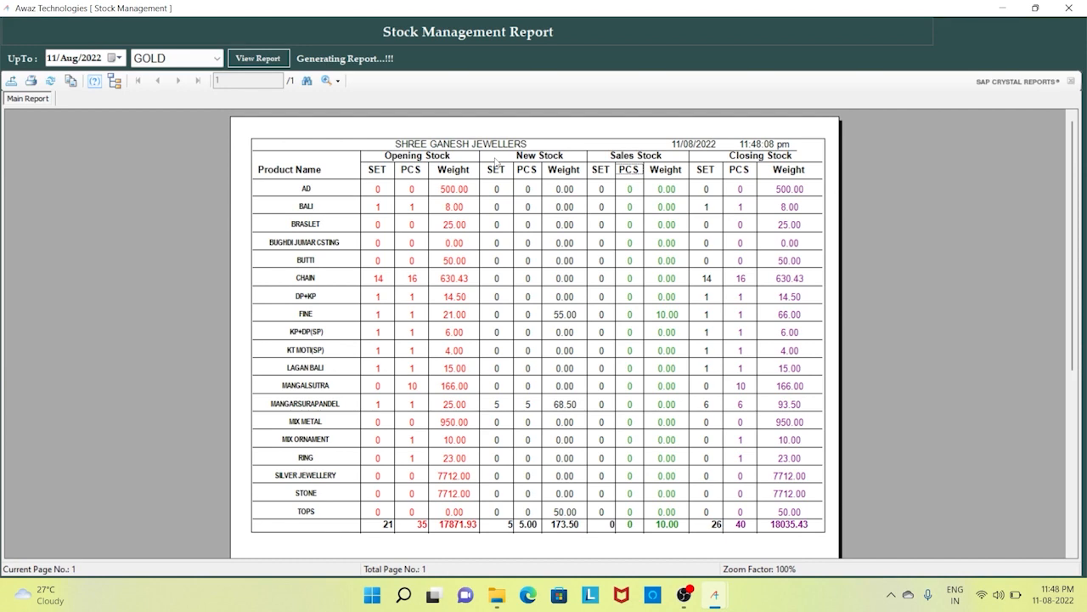
pyautogui.click(511, 158)
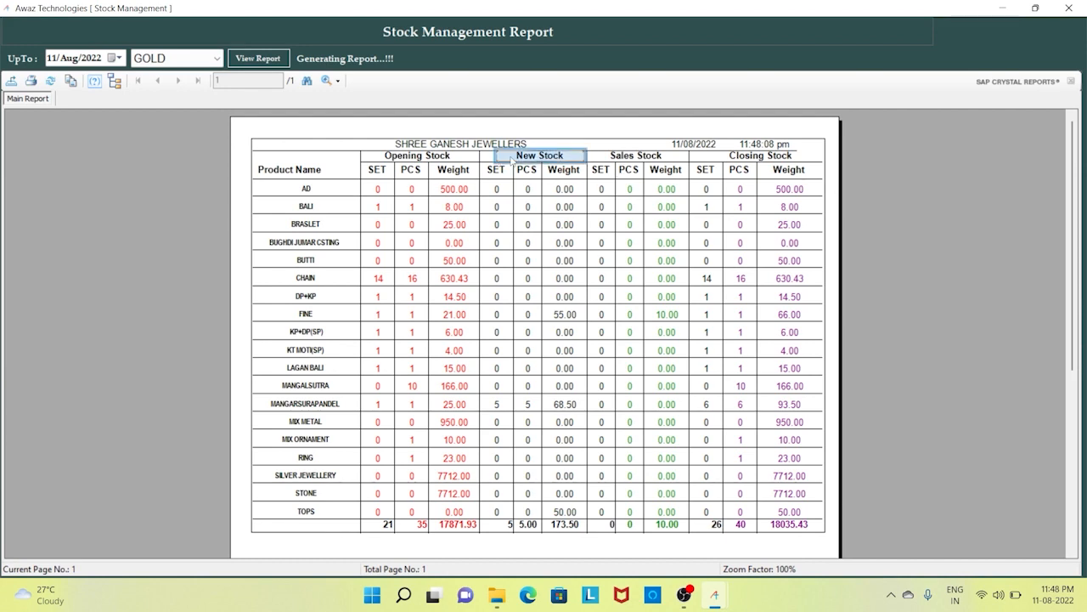
pyautogui.click(627, 158)
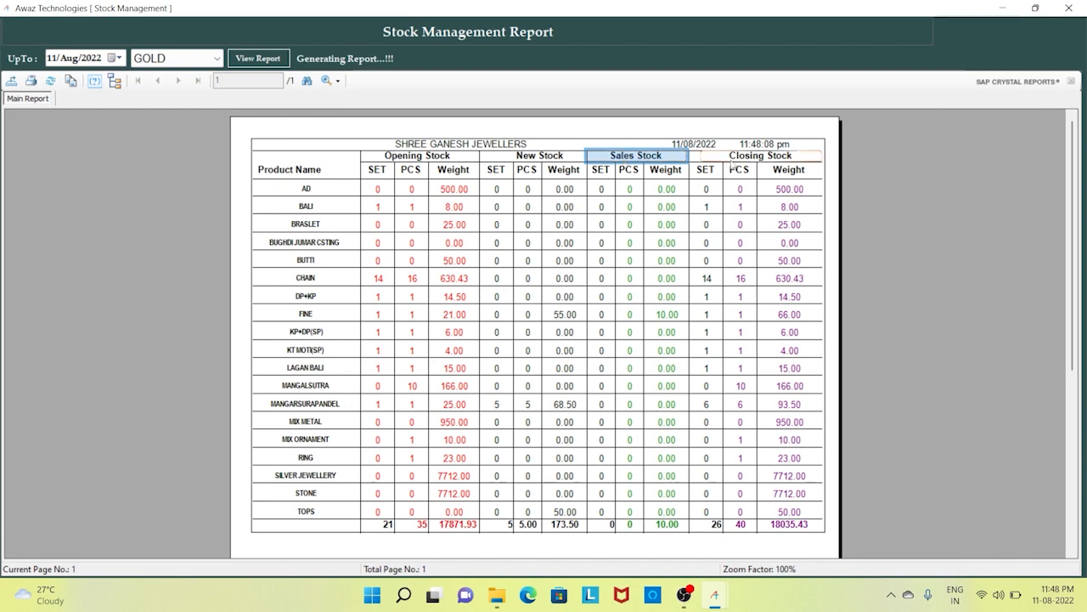
pyautogui.click(733, 161)
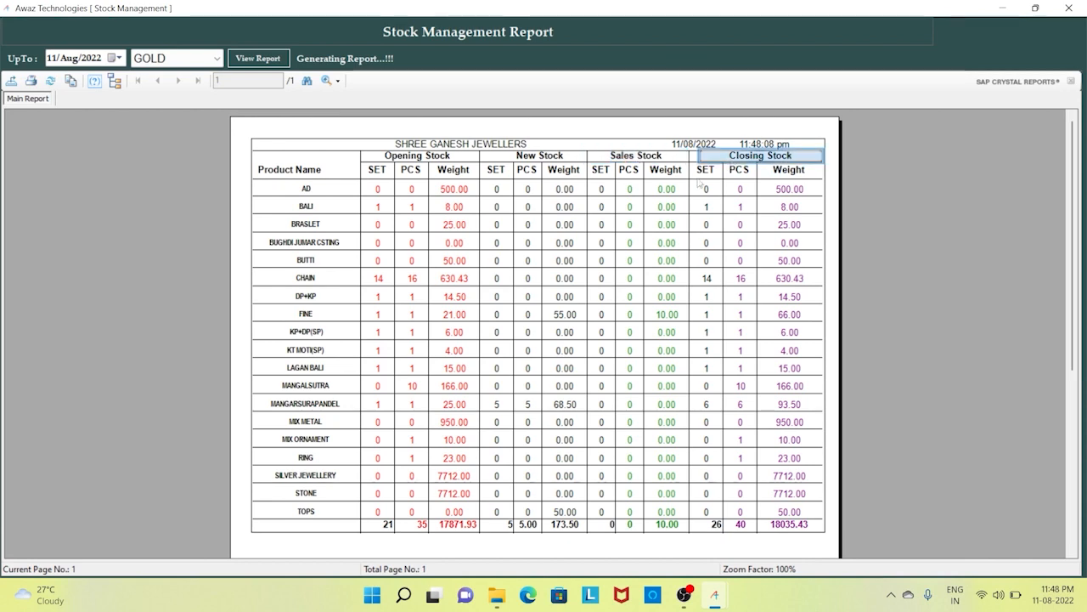
pyautogui.click(322, 190)
pyautogui.click(451, 193)
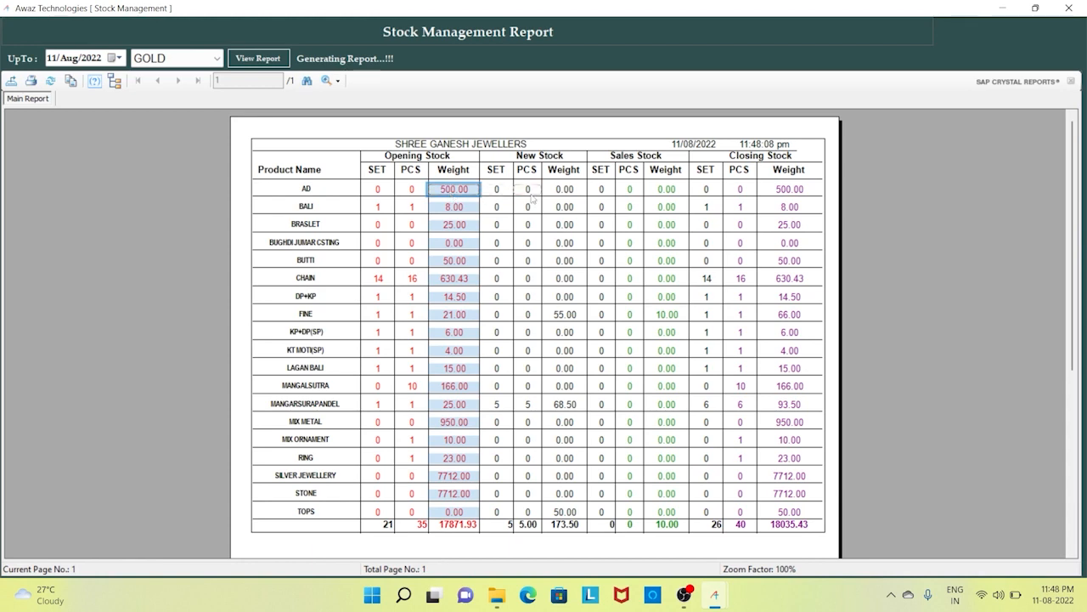
pyautogui.click(561, 196)
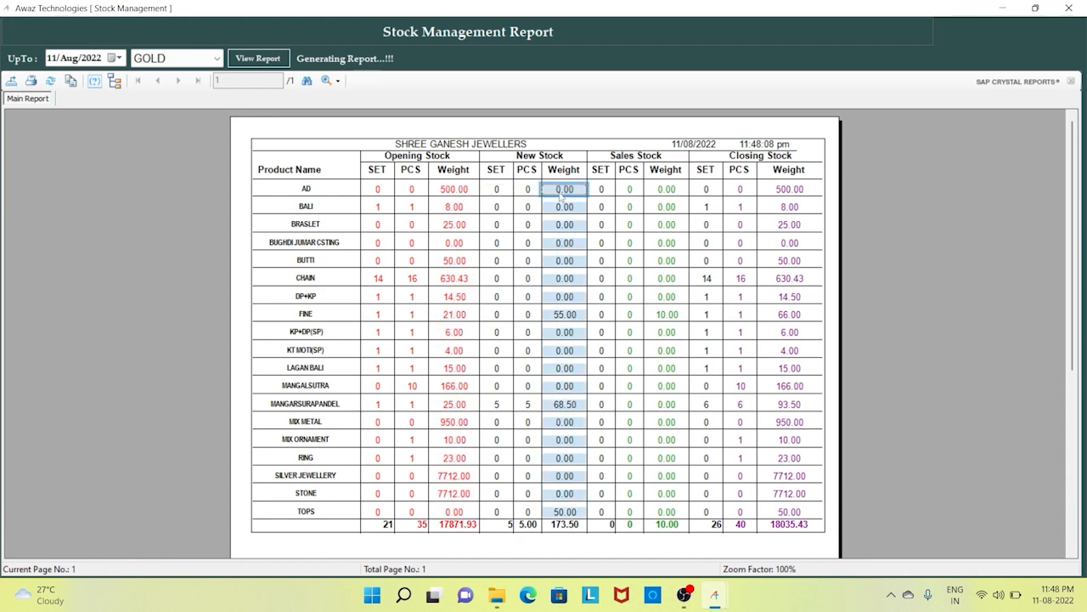
pyautogui.click(667, 195)
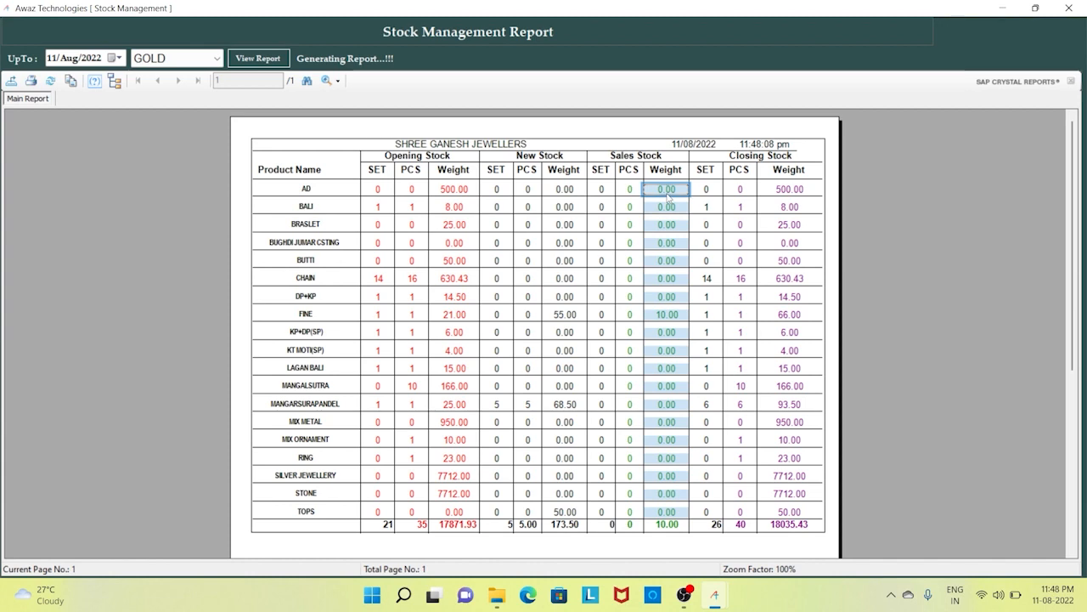
pyautogui.click(784, 197)
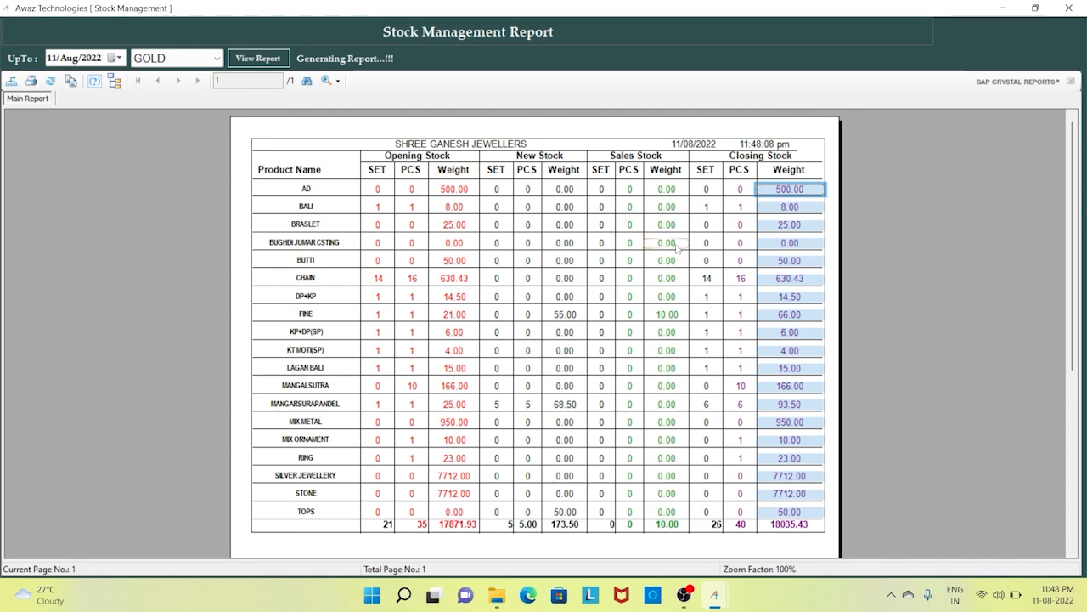
pyautogui.click(453, 527)
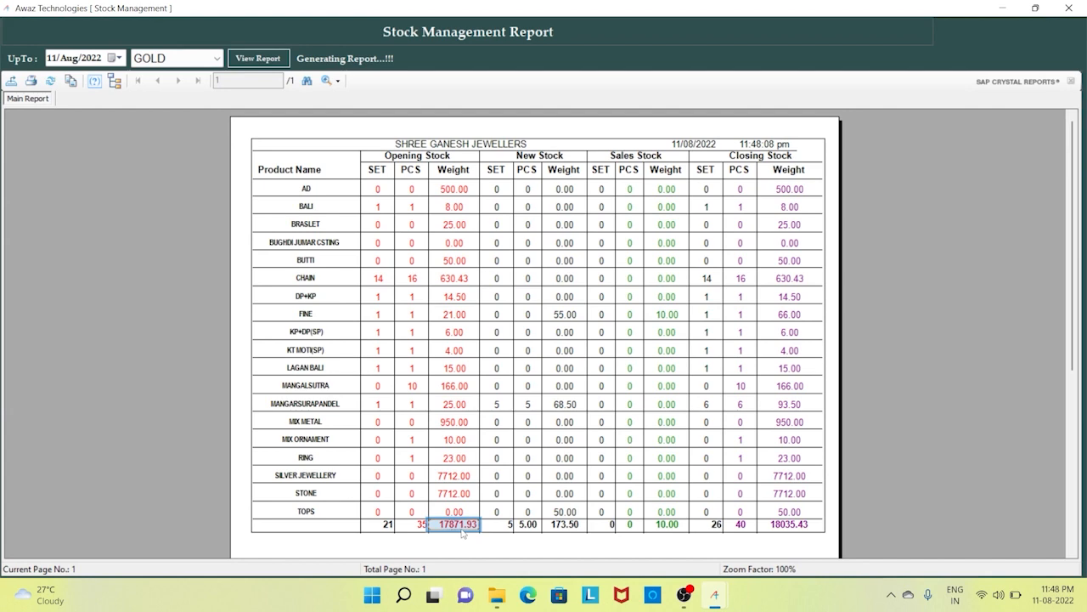
pyautogui.click(581, 529)
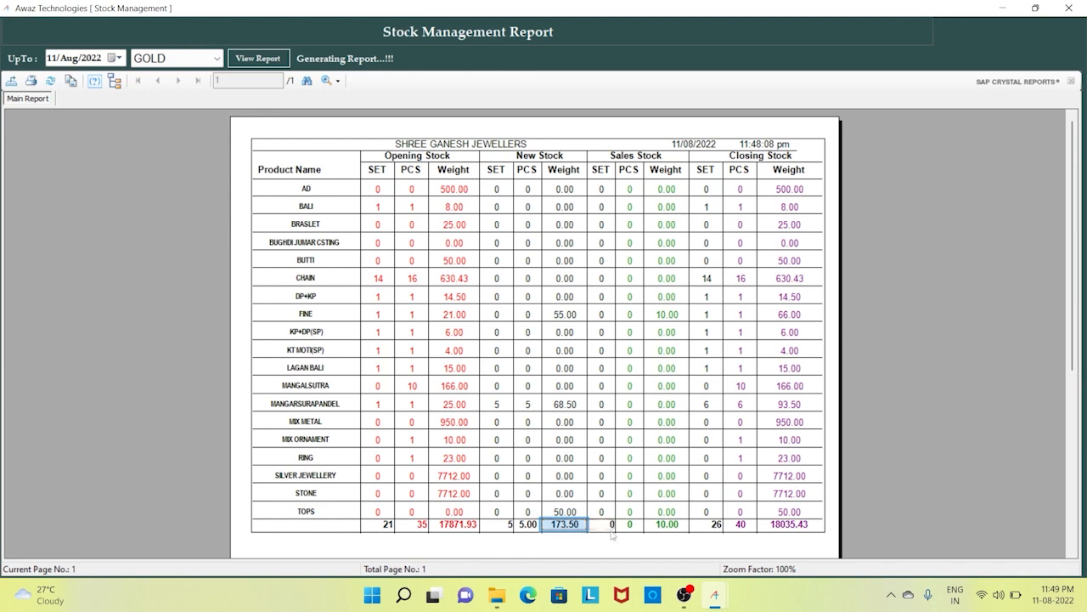
pyautogui.click(678, 527)
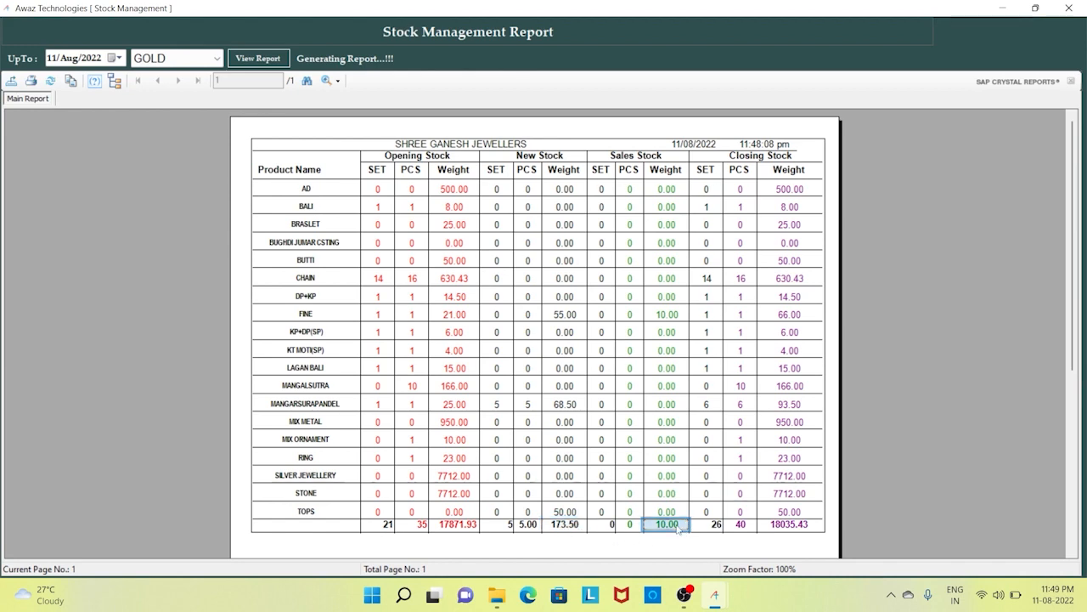
pyautogui.click(770, 527)
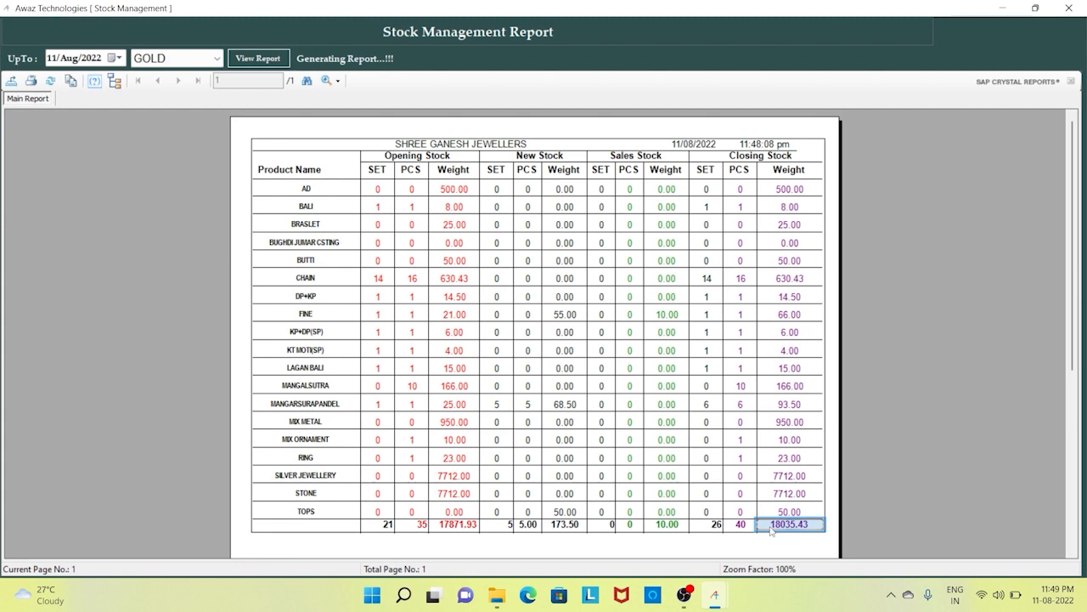
# - Rerun the GOLD report with the UpTo date changed to 01/Aug/2022
pyautogui.click(52, 61)
pyautogui.write('01')
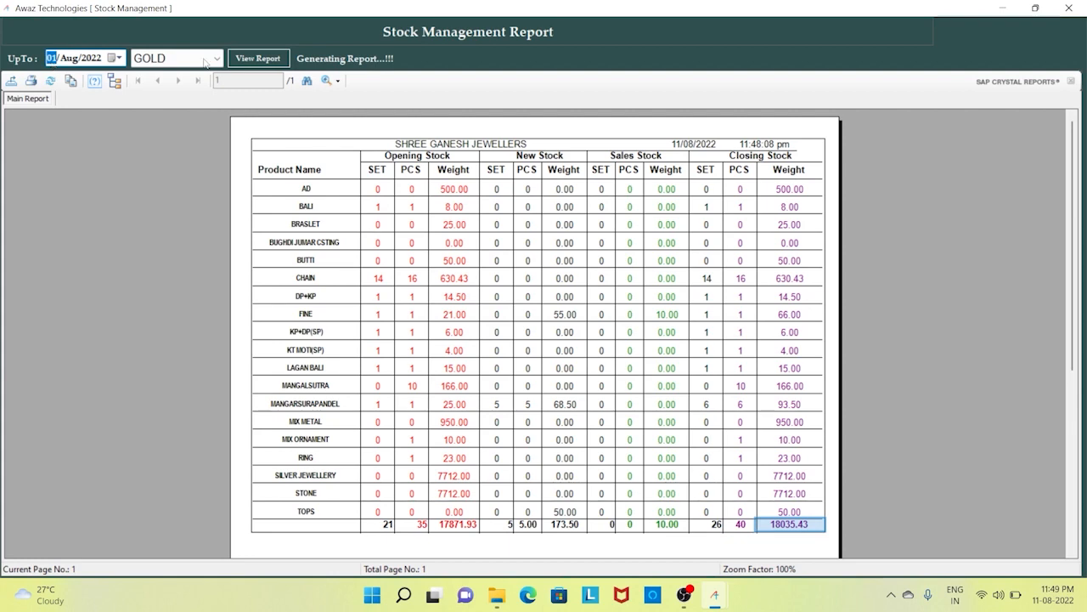
pyautogui.click(250, 59)
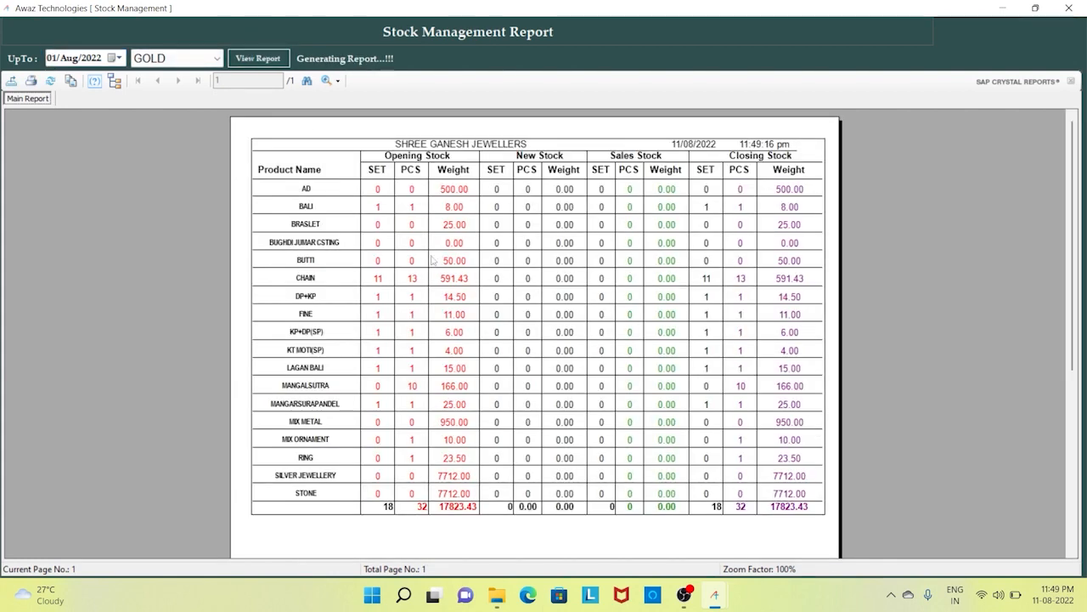
# - Check the 17823.43 opening and closing totals with no new or sales, then select SILVER
pyautogui.click(449, 517)
pyautogui.click(457, 509)
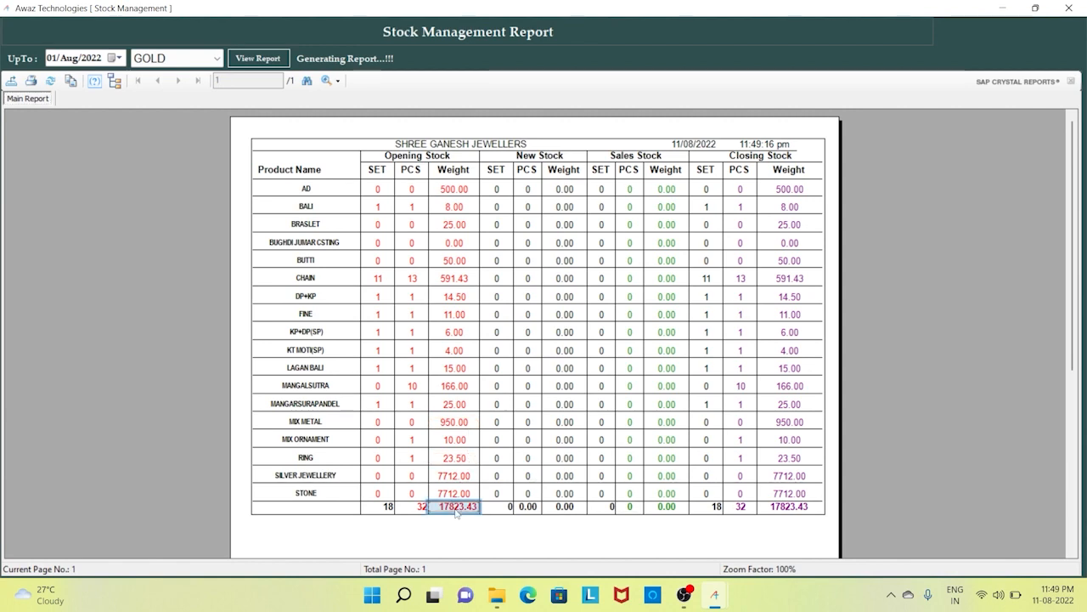
pyautogui.click(568, 510)
pyautogui.click(674, 508)
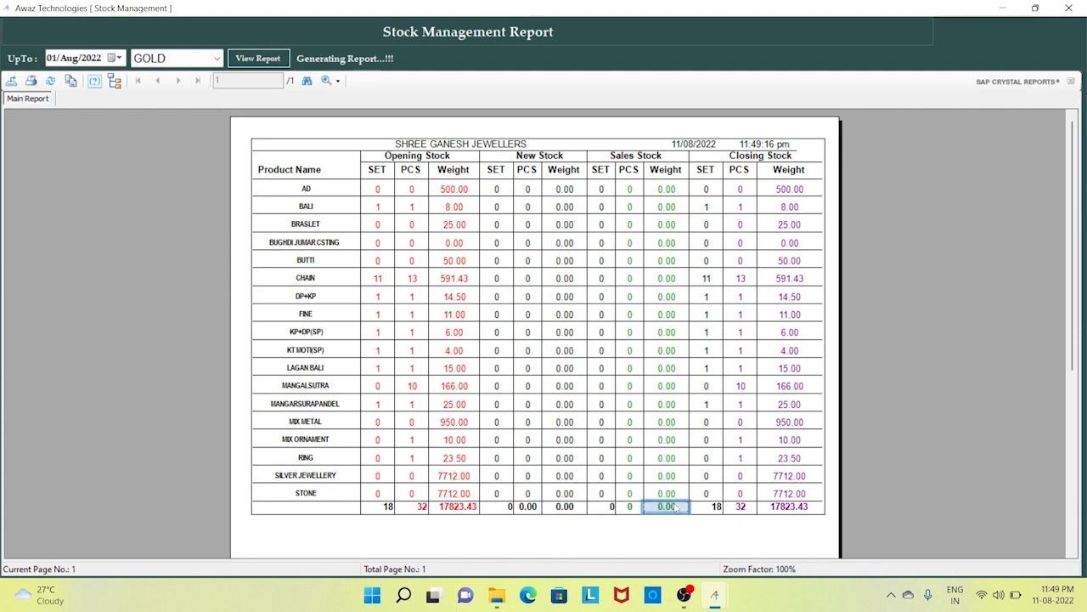
pyautogui.click(803, 509)
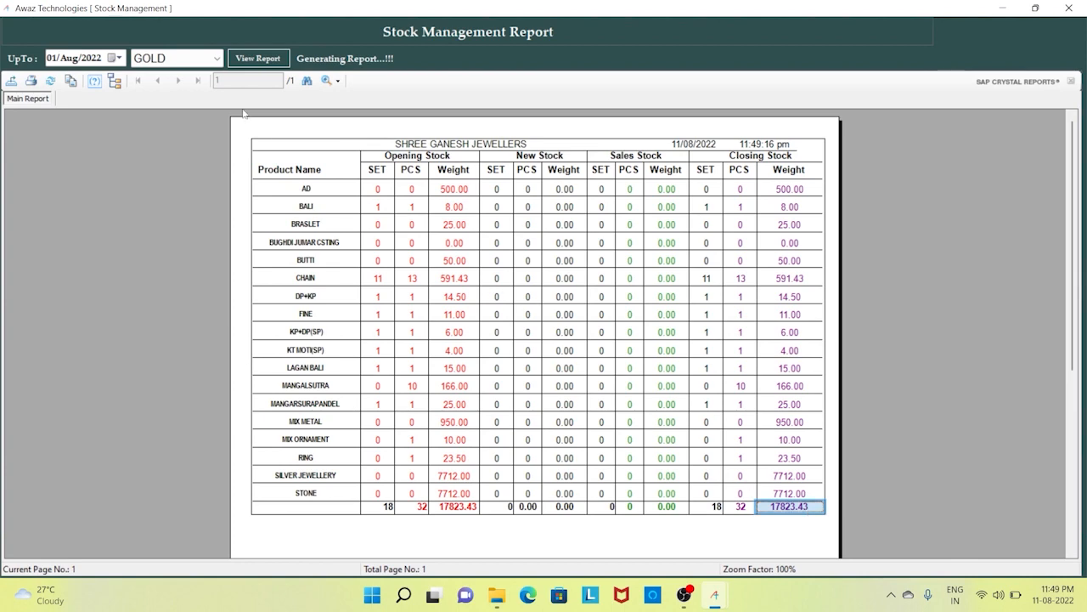
pyautogui.click(204, 60)
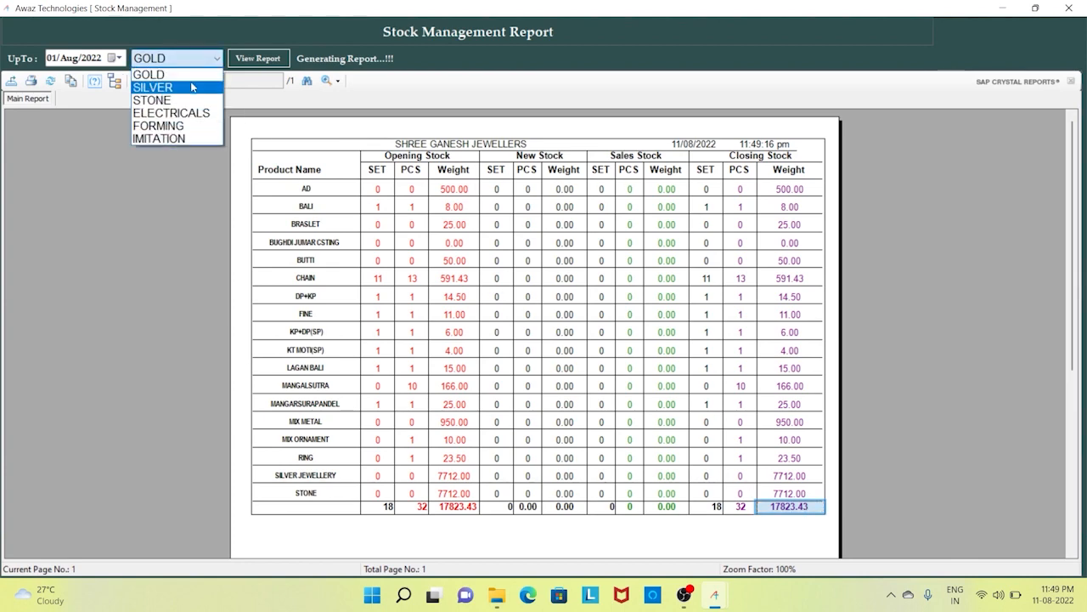
pyautogui.click(192, 87)
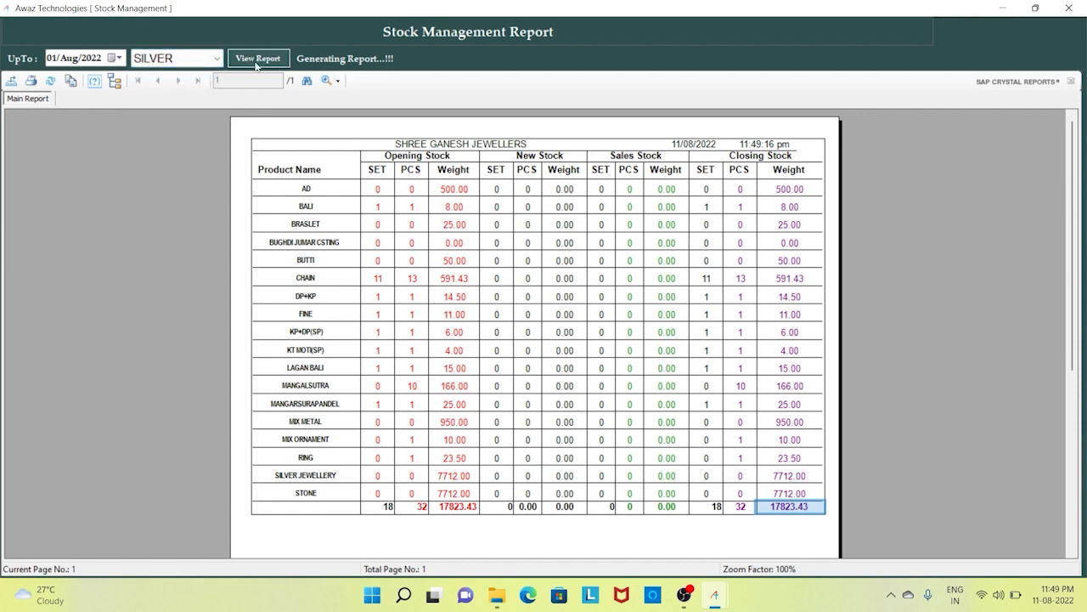
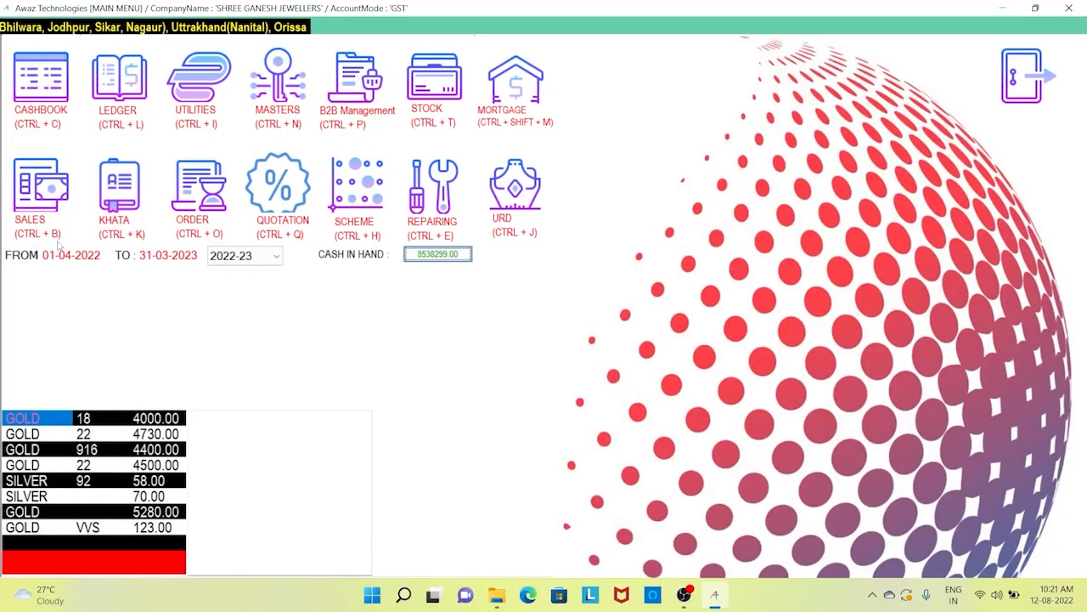
# - Open the SALES entry form and bring up a blank customer Ledger in Add mode
pyautogui.click(49, 186)
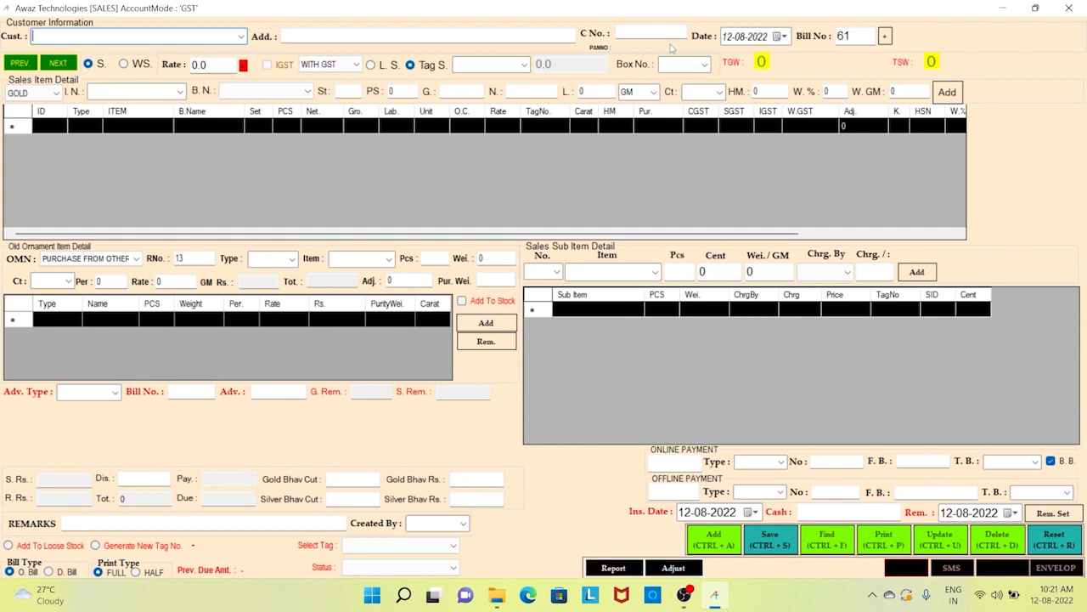
pyautogui.press('F2')
pyautogui.press('Return')
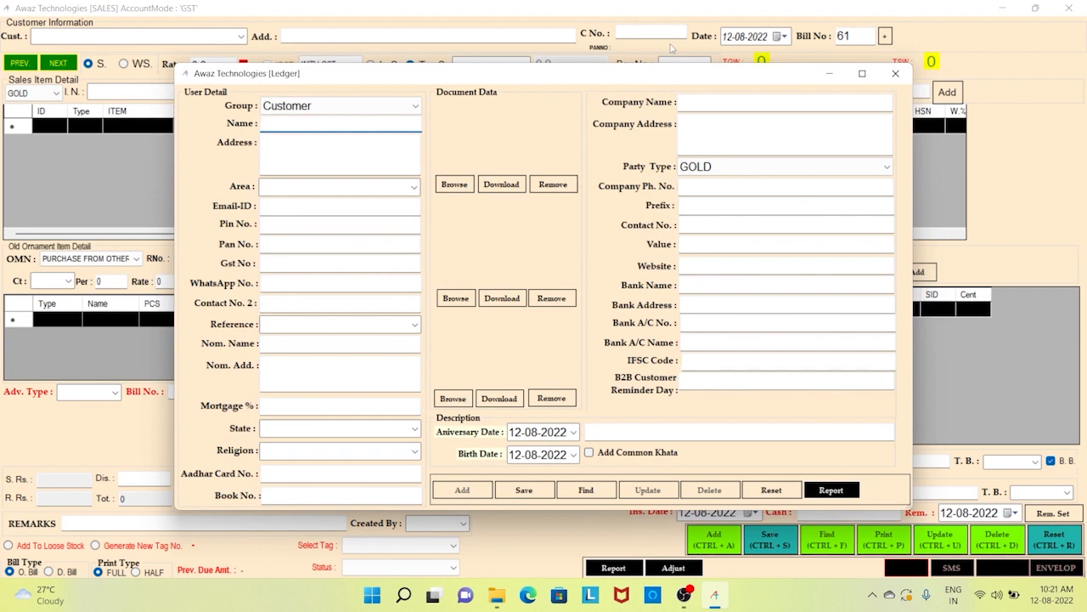
# - Close the ledger and pick the second customer suggested for 'ASH' on the bill
pyautogui.press('Escape')
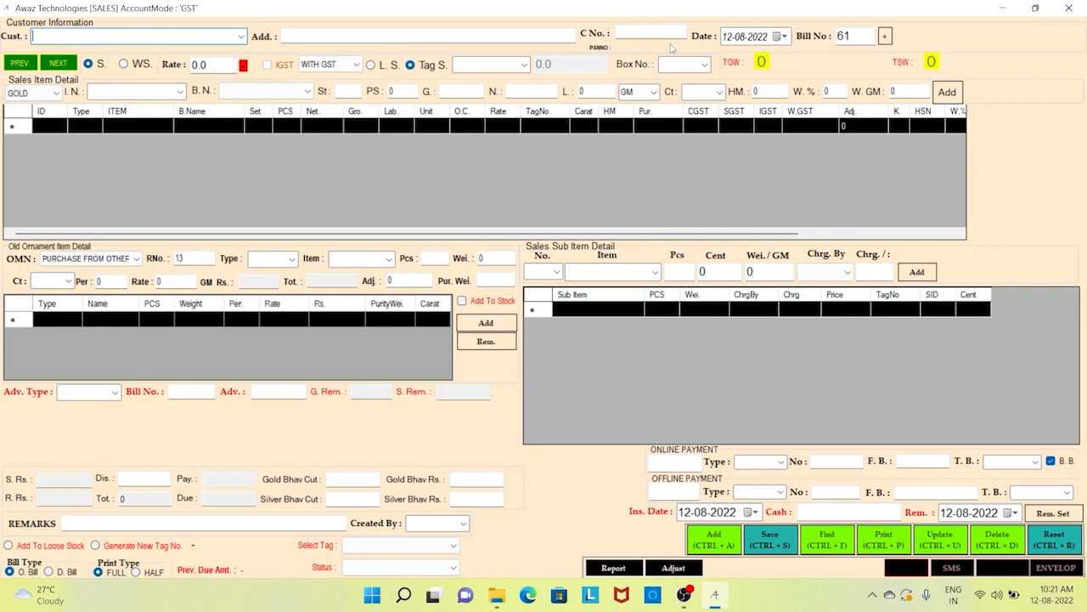
pyautogui.write('ASH')
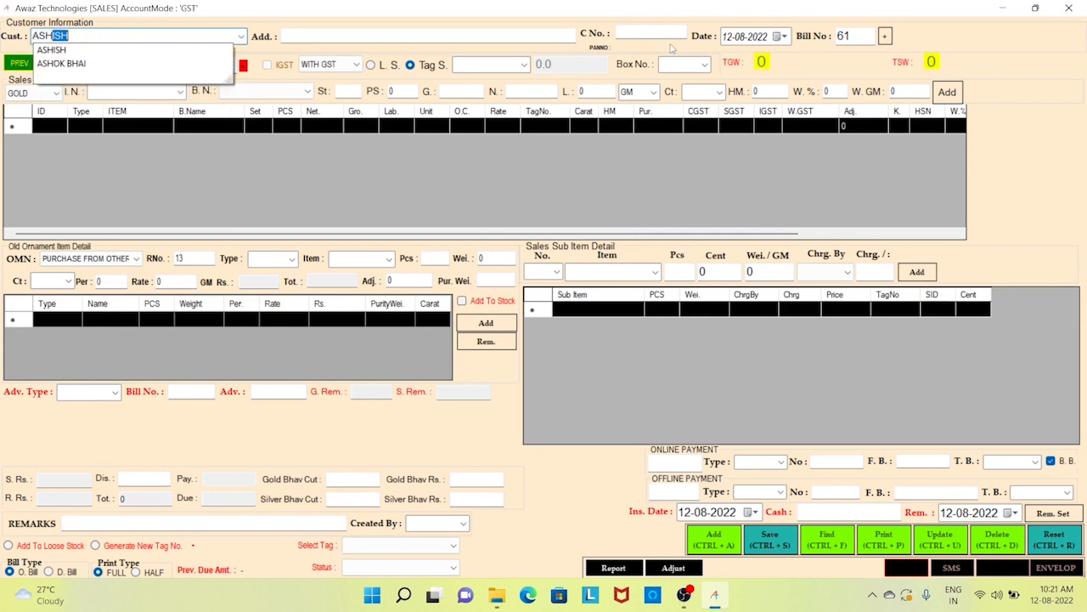
pyautogui.press('Down')
pyautogui.press('Down')
pyautogui.press('Return')
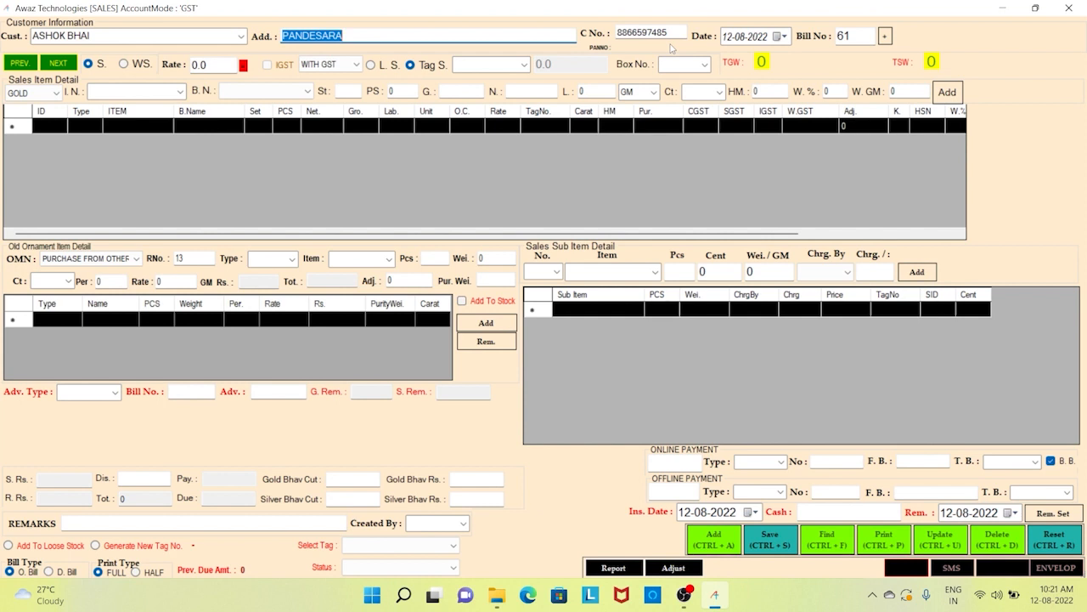
# - Change the customer to ANKIT BHAI, SURAT, with their contact number, and confirm the header
pyautogui.hotkey('shift', 'Tab')
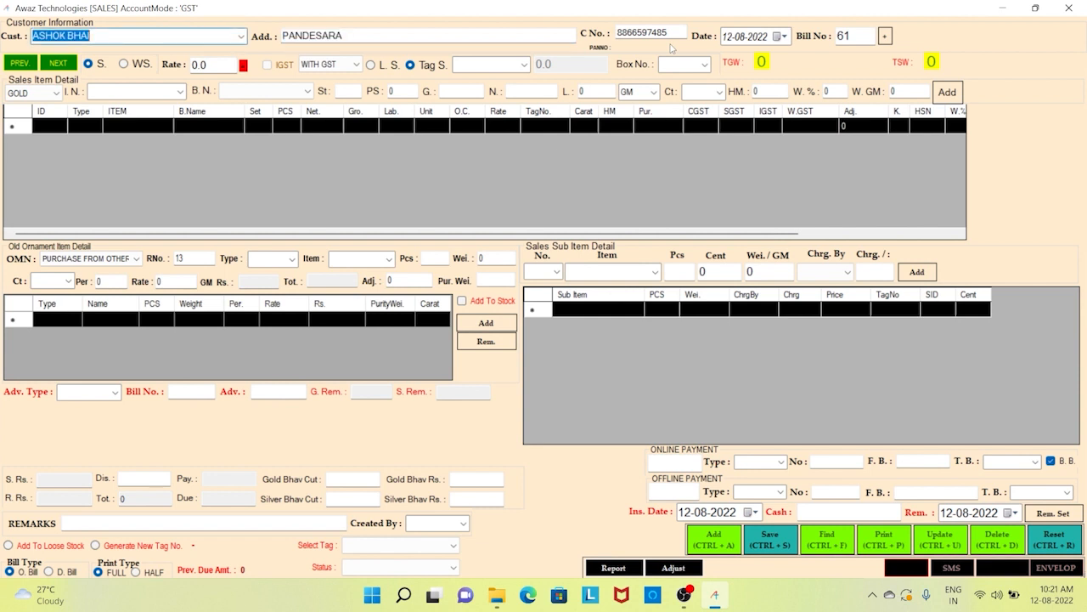
pyautogui.write('ANKIT BHAI')
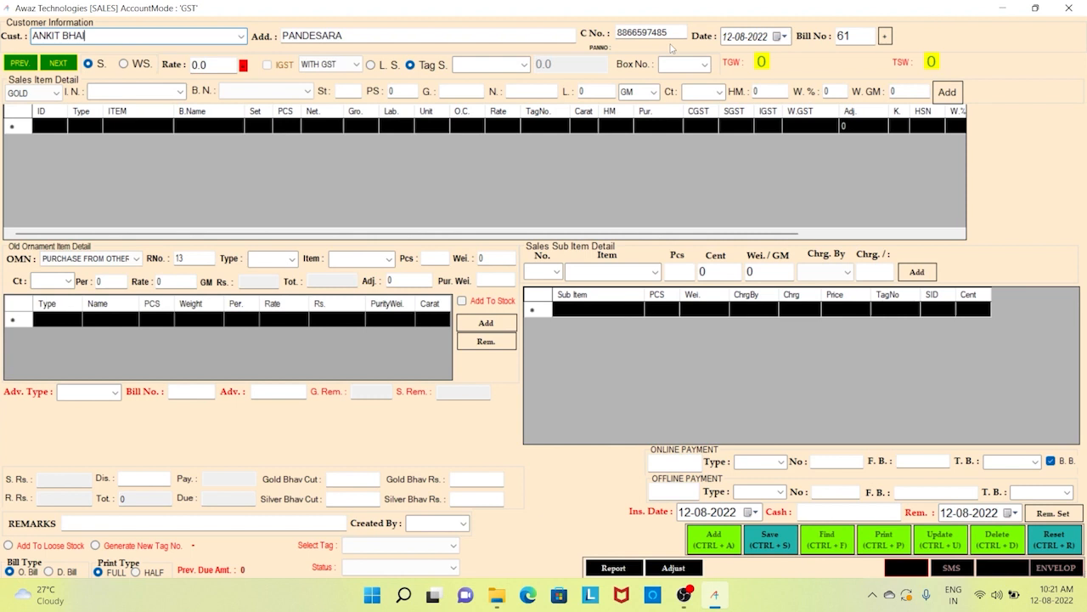
pyautogui.press('Tab')
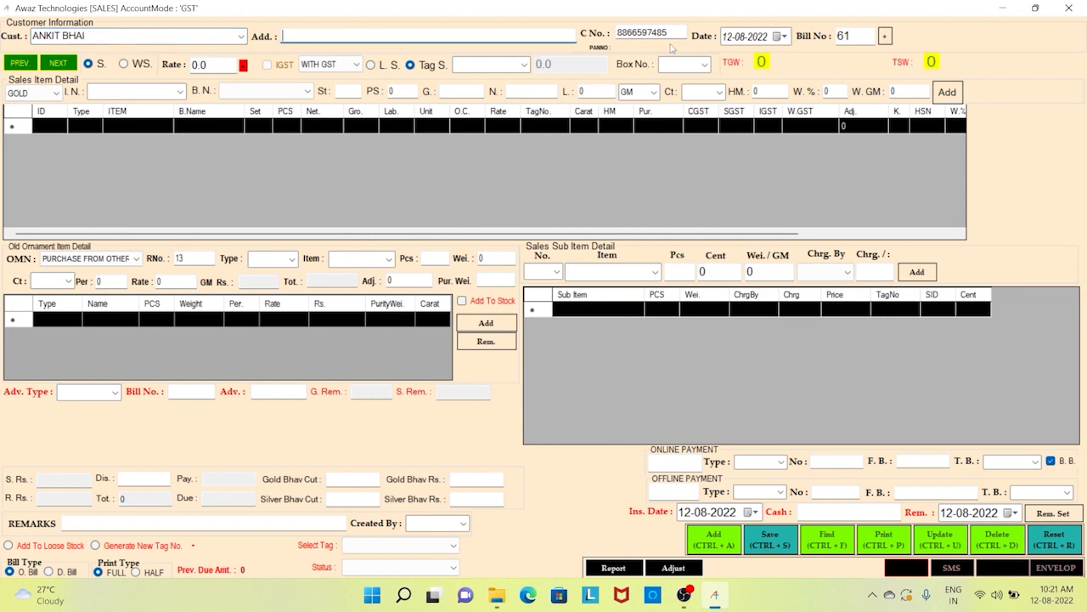
pyautogui.write('SURAT')
pyautogui.press('Tab')
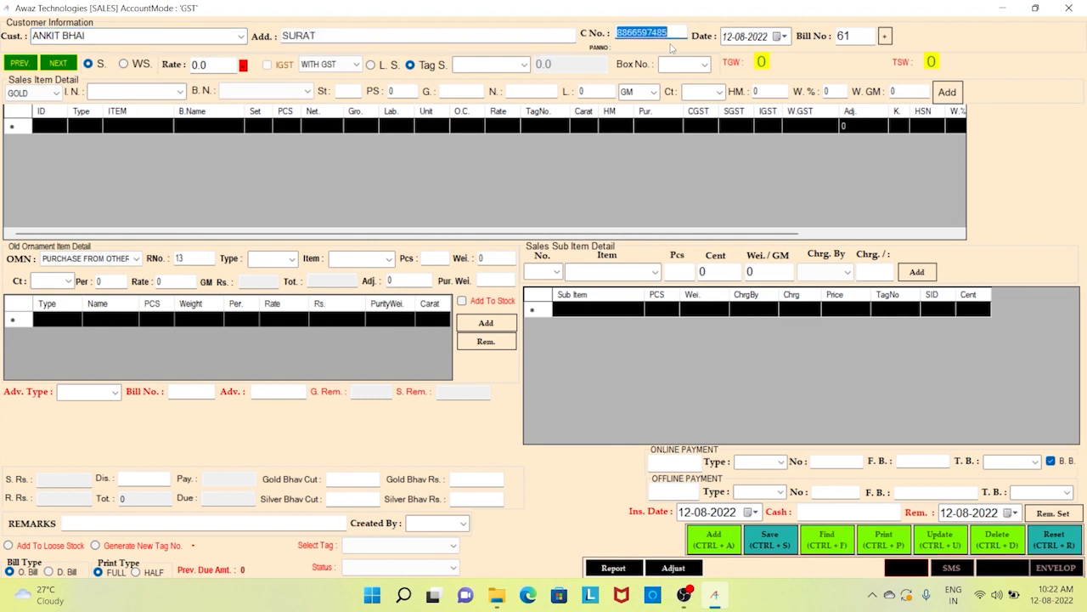
pyautogui.press('Tab')
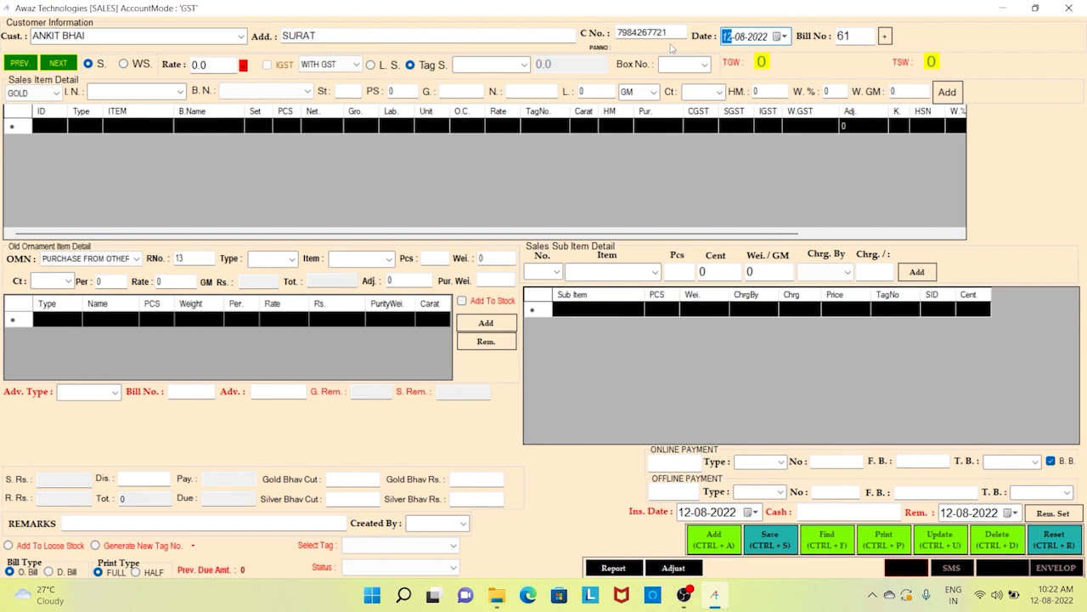
pyautogui.press('Tab')
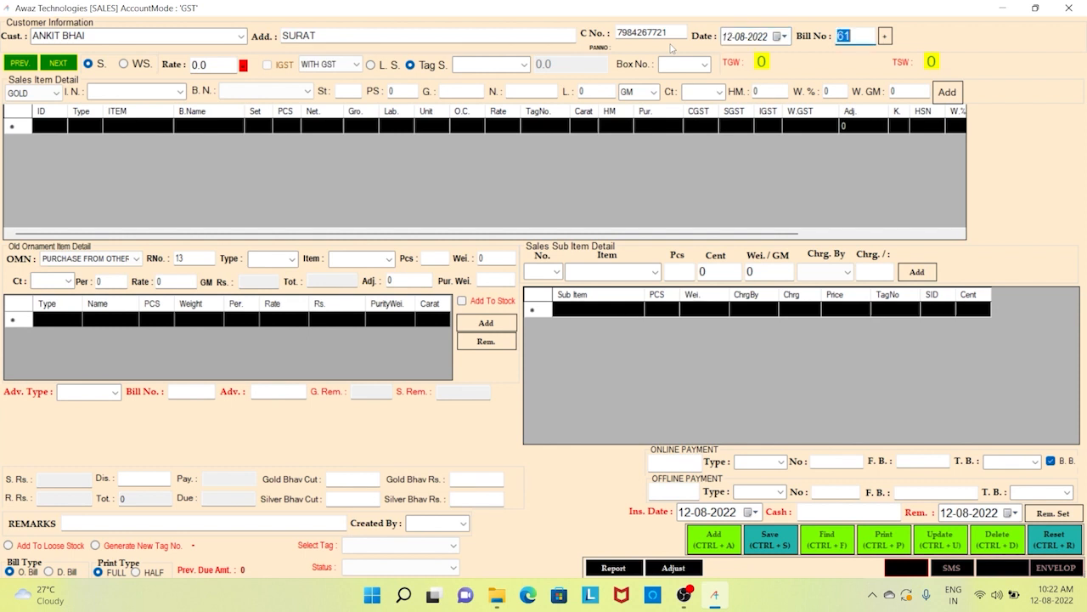
pyautogui.press('Return')
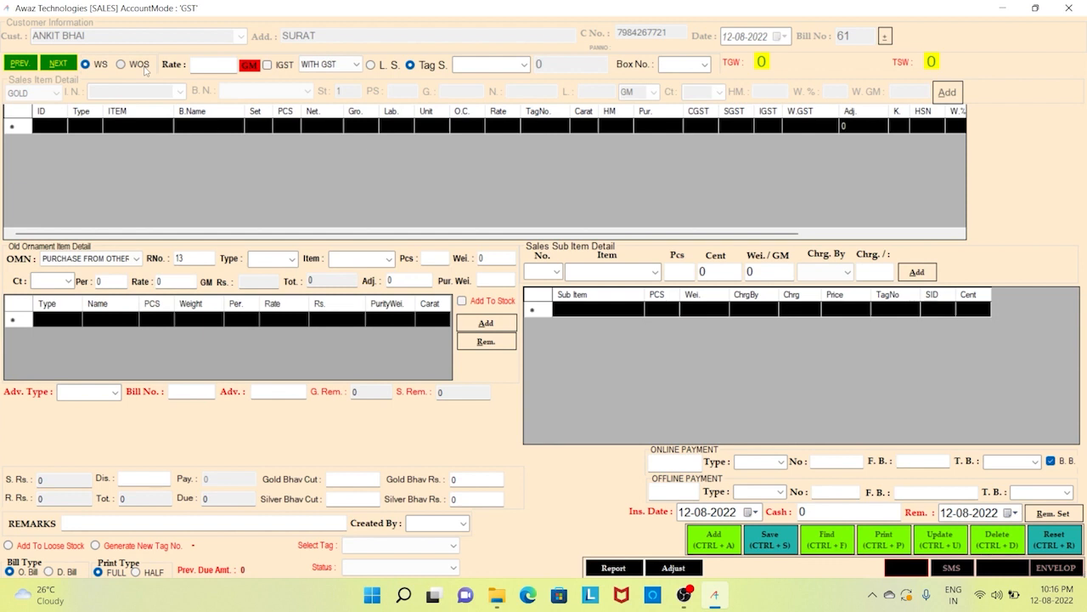
# - Leave the rate empty, keep the bill WITH GST and leave IGST off
pyautogui.click(211, 64)
pyautogui.write('5000')
pyautogui.doubleClick(213, 64)
pyautogui.press('BackSpace')
pyautogui.click(349, 72)
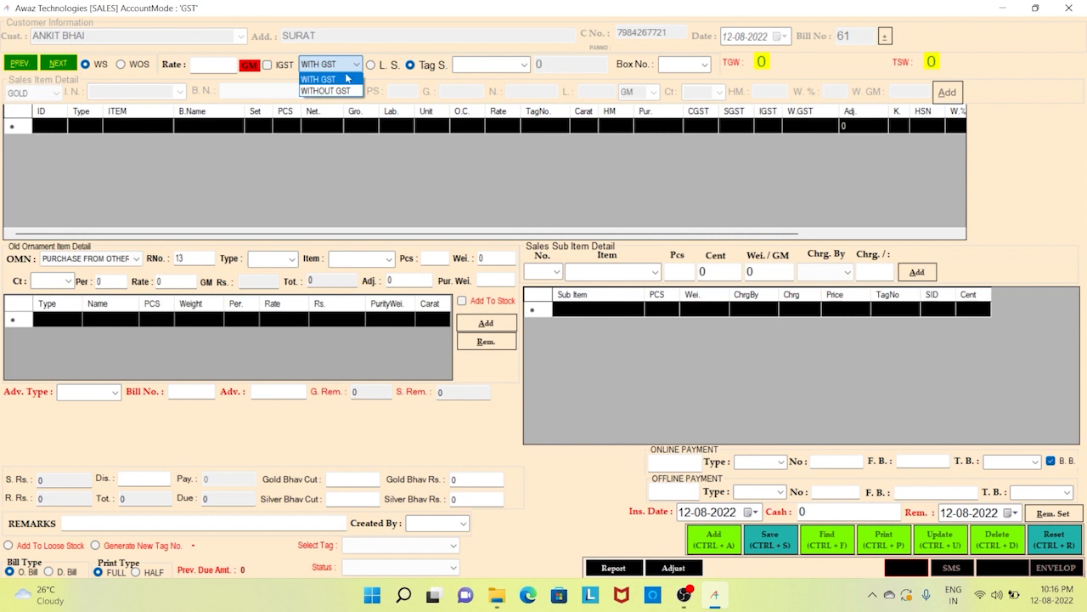
pyautogui.click(347, 79)
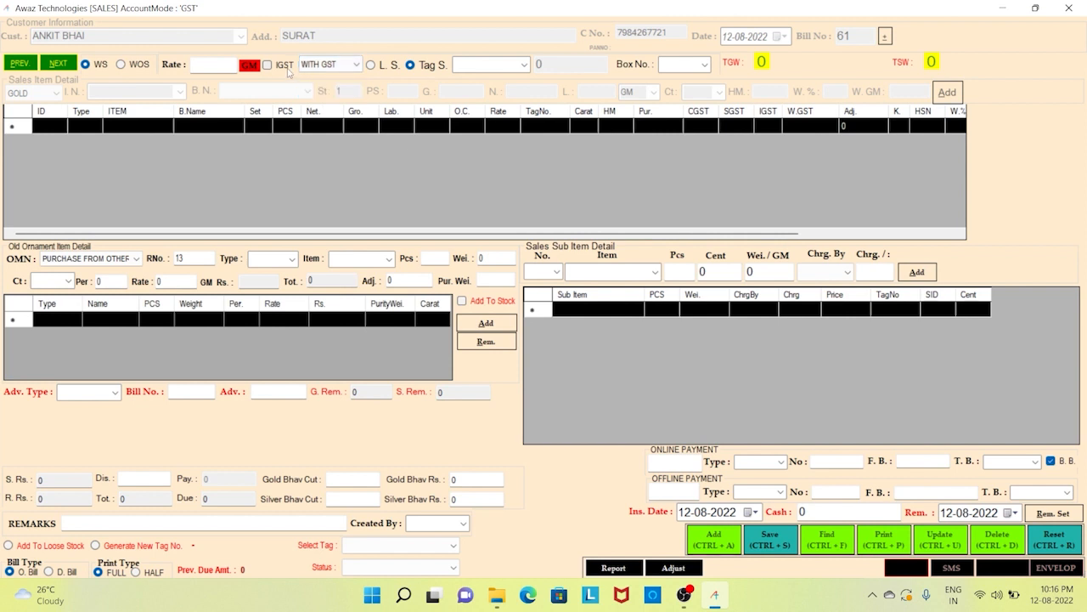
pyautogui.click(286, 66)
pyautogui.click(288, 69)
# - Load tagged item MSP2 onto the bill from the Tag S. suggestions
pyautogui.write('M')
pyautogui.press('Down')
pyautogui.press('Down')
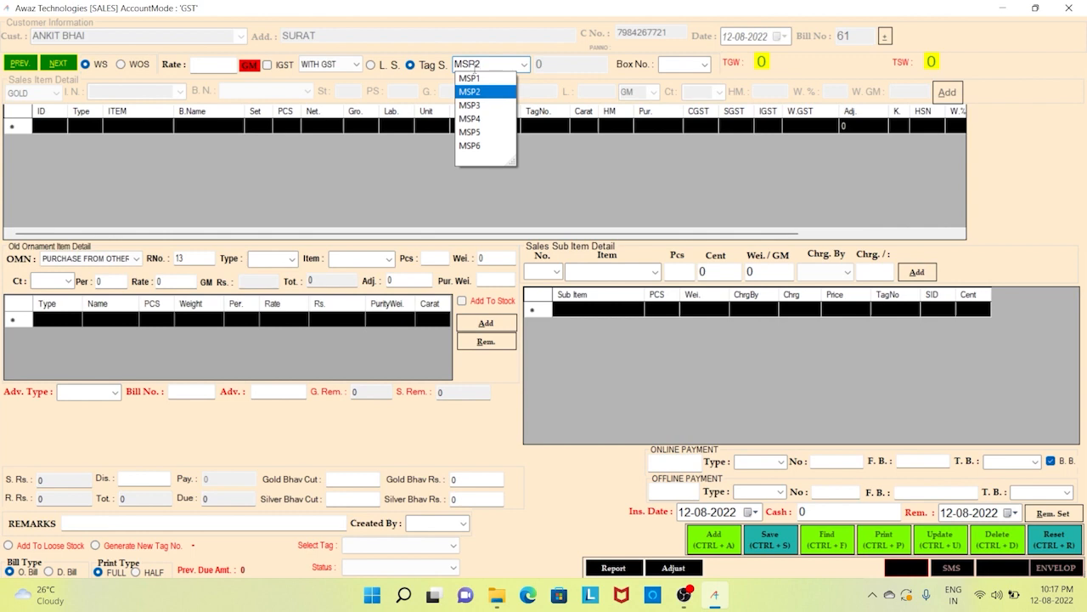
pyautogui.press('Return')
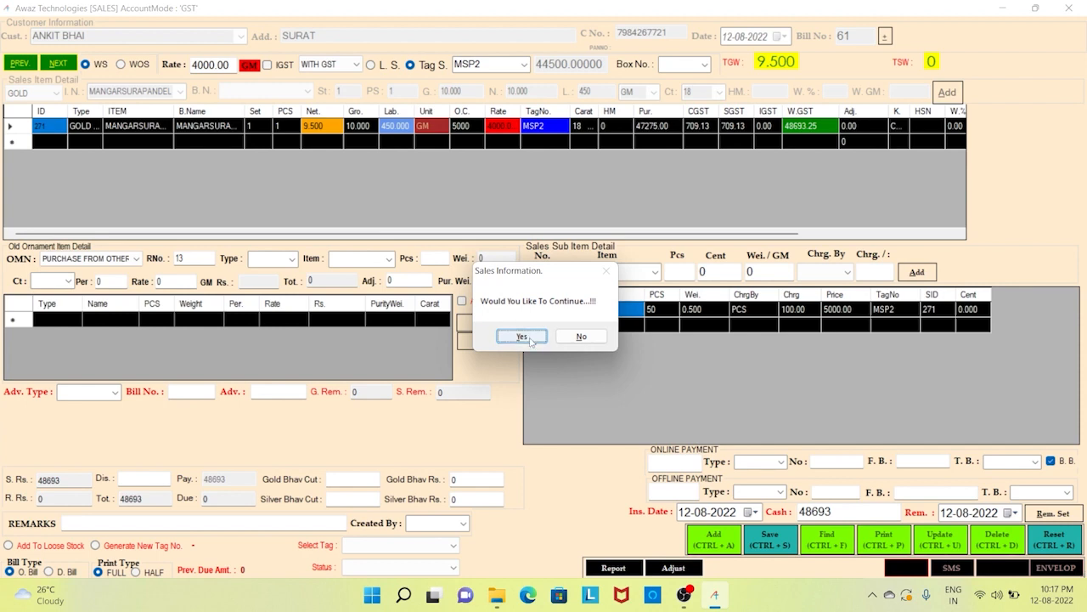
# - Continue with MSP2 and set its rate to 5600 and labour to 500
pyautogui.click(531, 338)
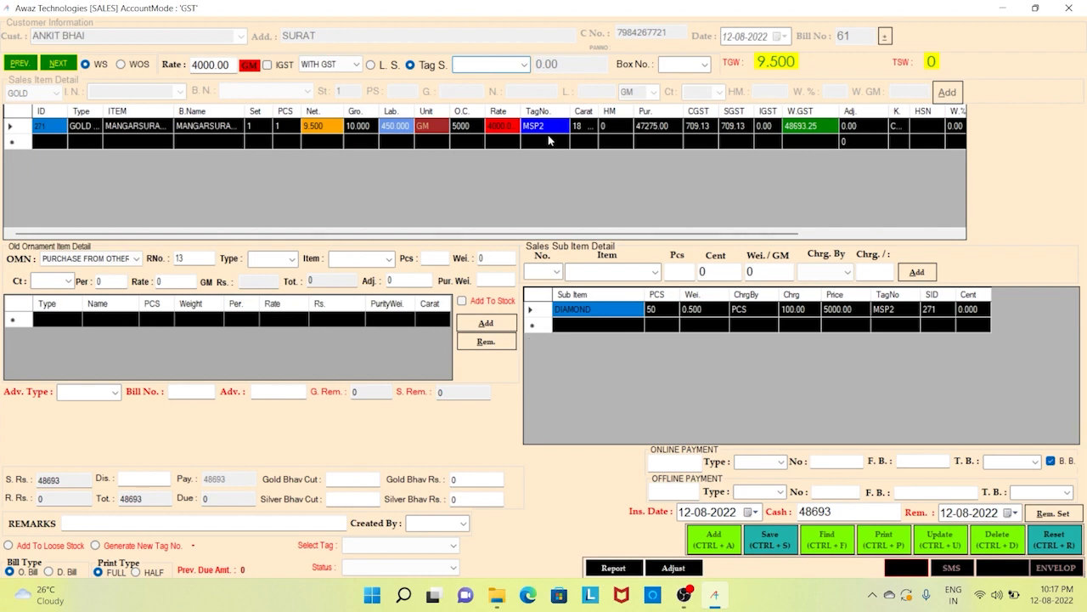
pyautogui.click(502, 131)
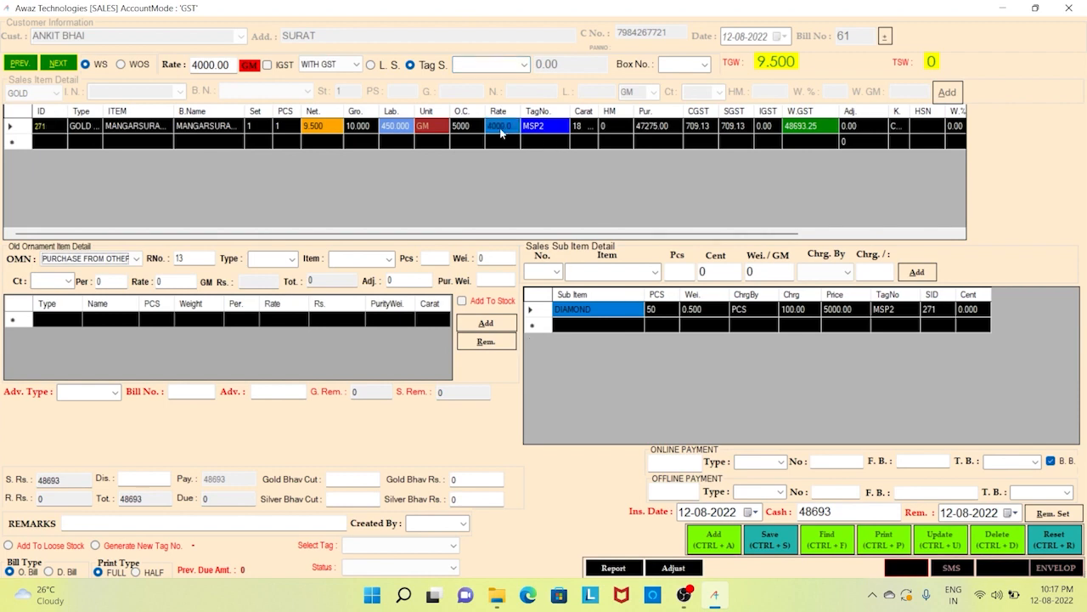
pyautogui.write('5600')
pyautogui.press('Return')
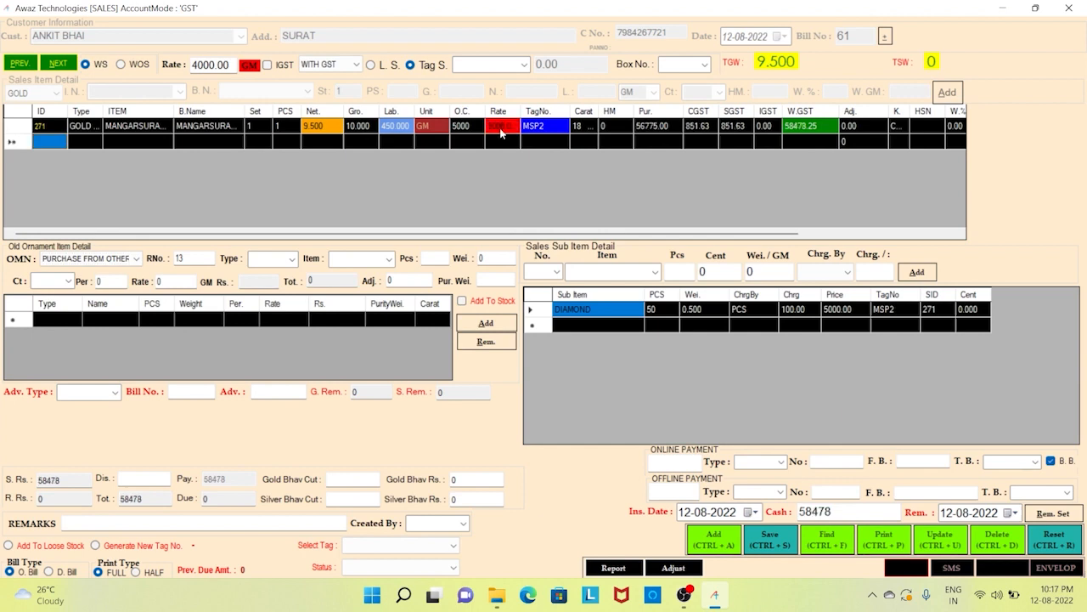
pyautogui.click(393, 127)
pyautogui.write('500')
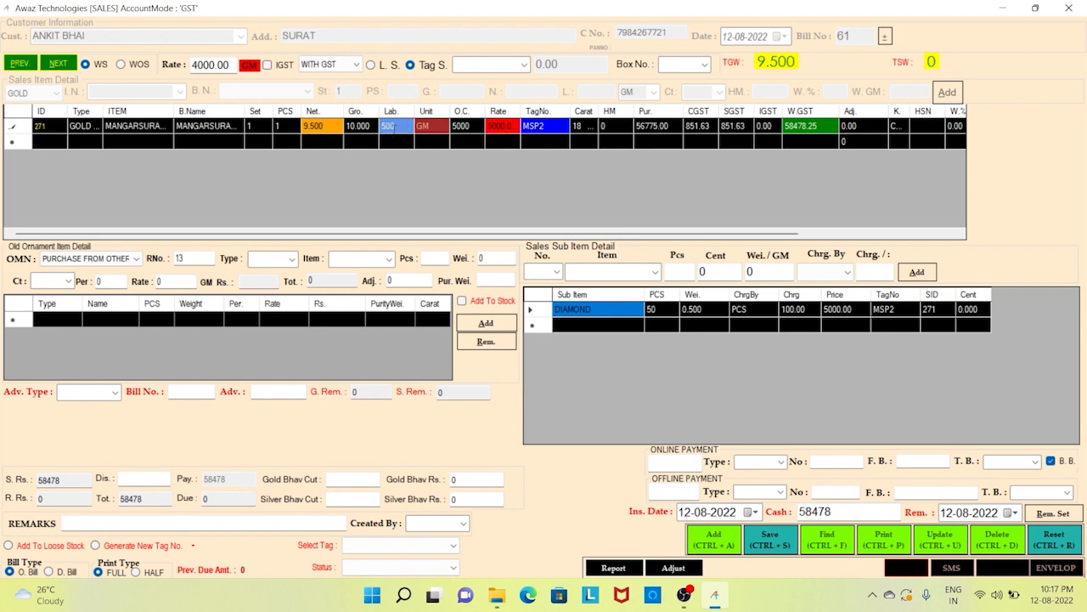
pyautogui.press('Return')
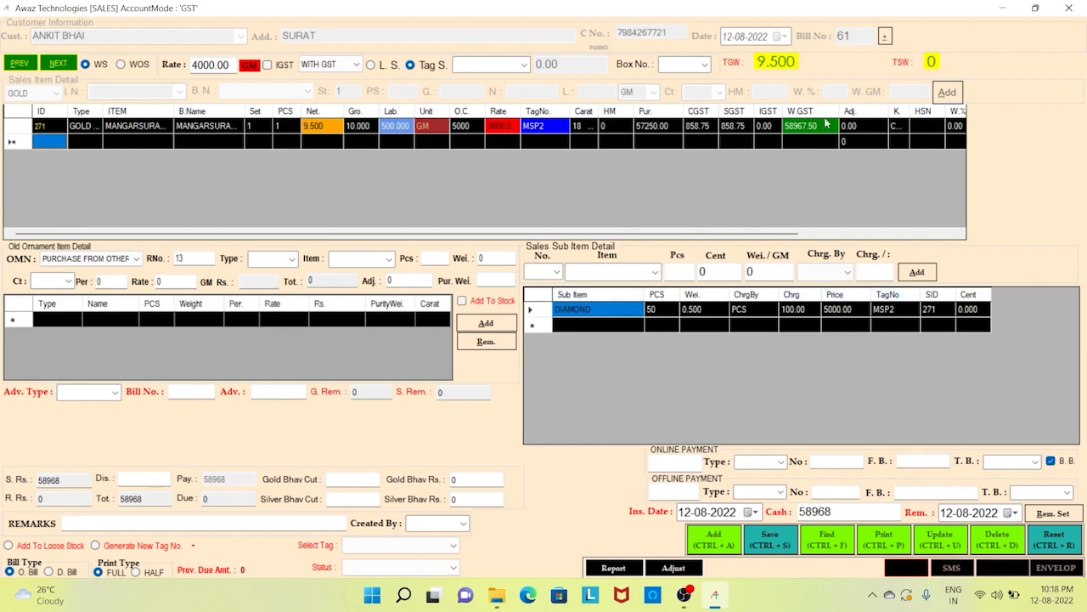
# - Adjust the MSP2 line total to 58900
pyautogui.click(816, 127)
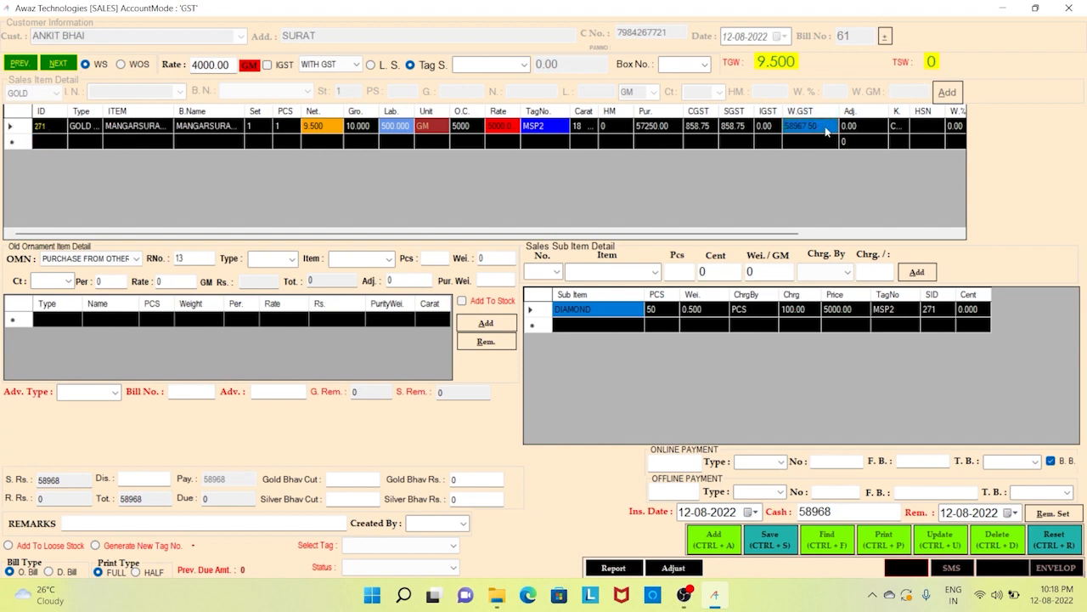
pyautogui.click(866, 129)
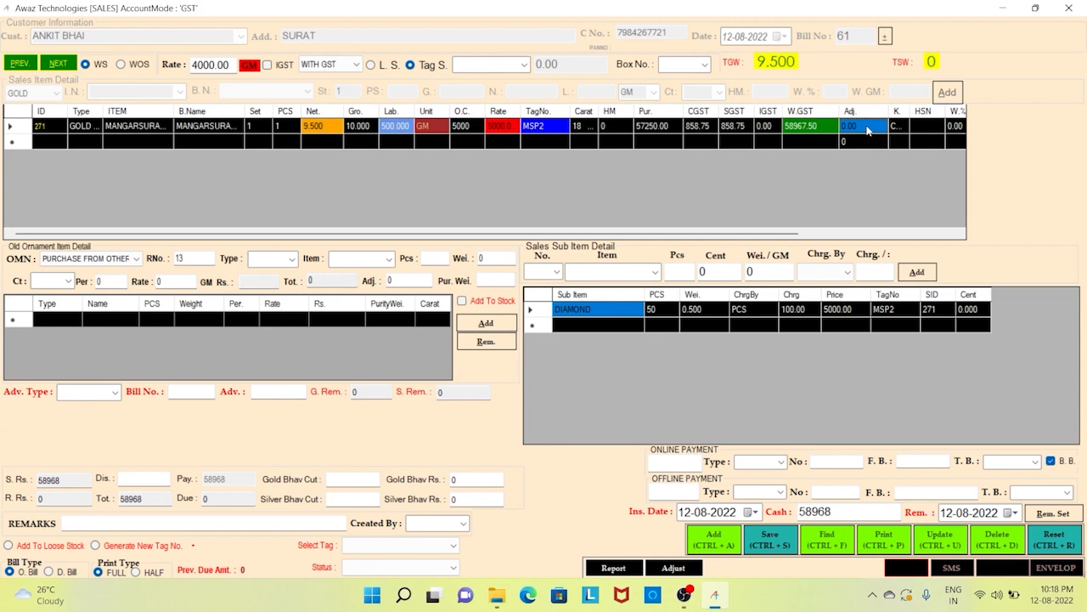
pyautogui.write('58900')
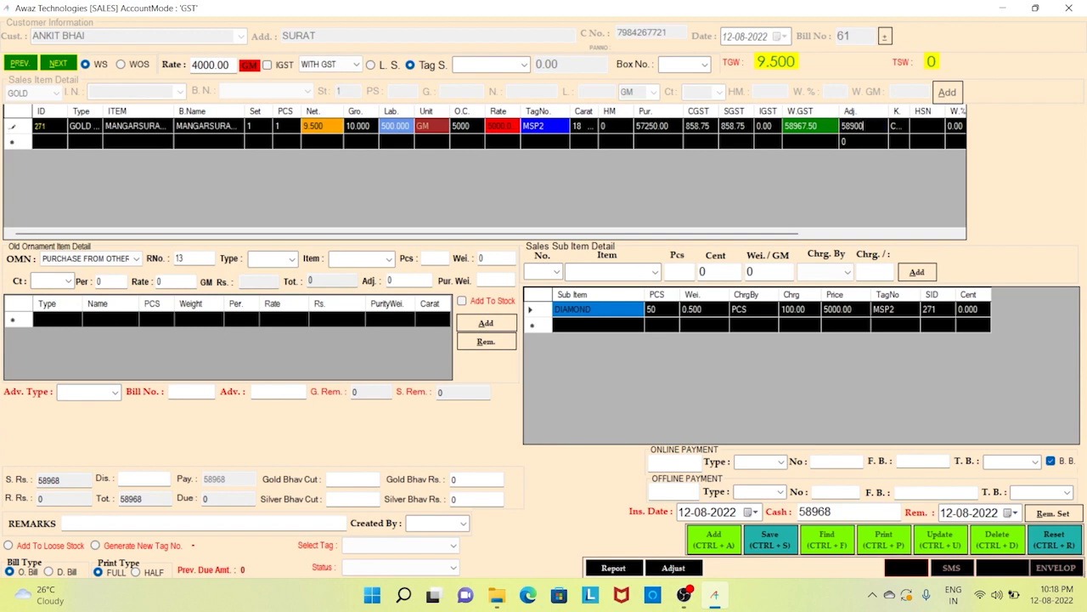
pyautogui.press('Return')
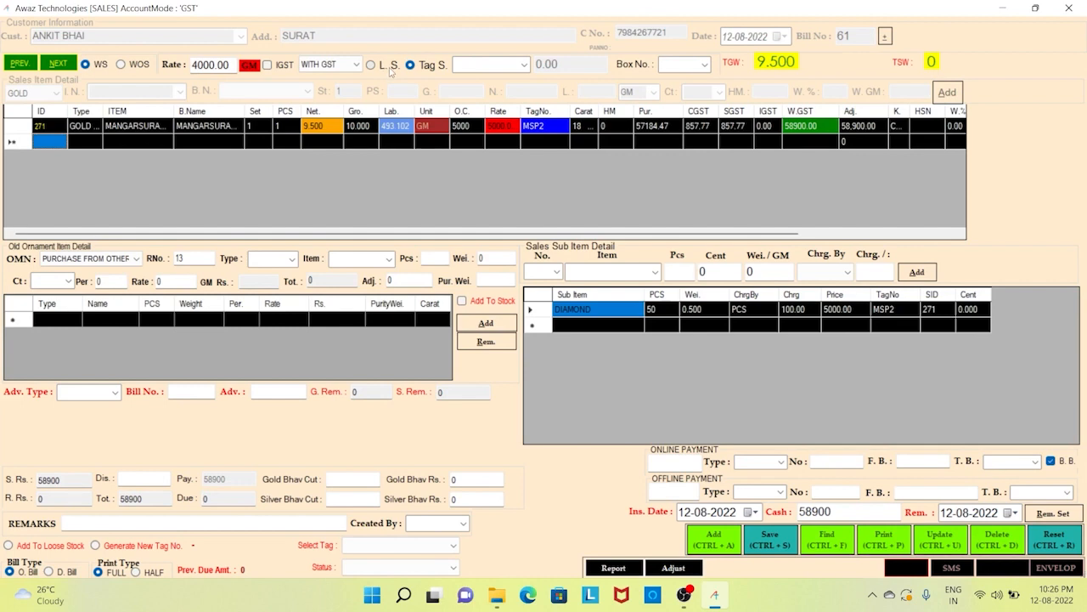
# - Enter loose GOLD item TOPS: stock 1, 1 piece, 10 g gross and net, labour 450
pyautogui.click(378, 65)
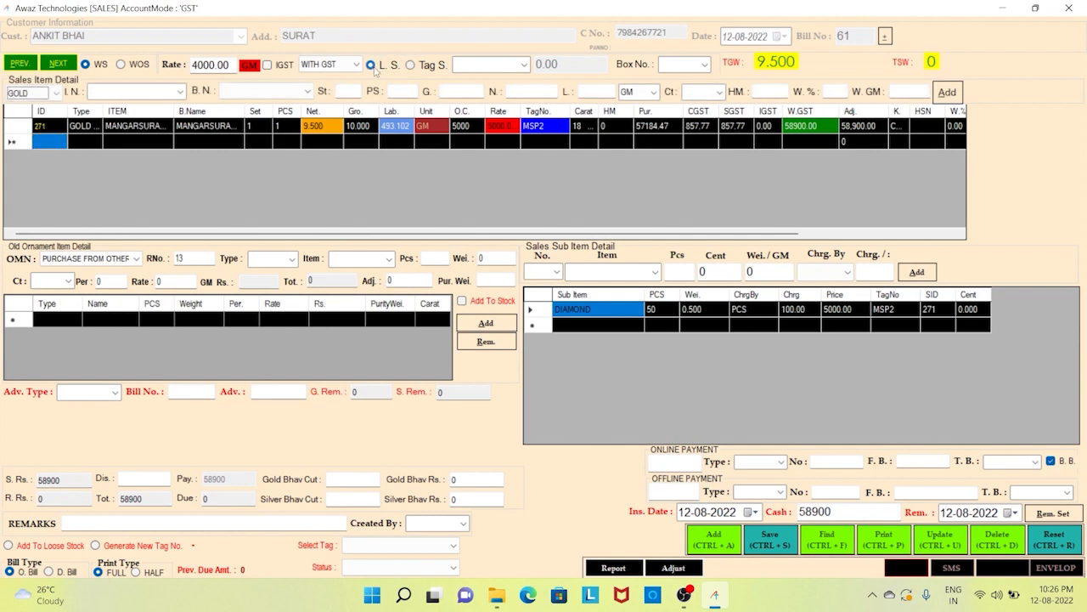
pyautogui.click(57, 93)
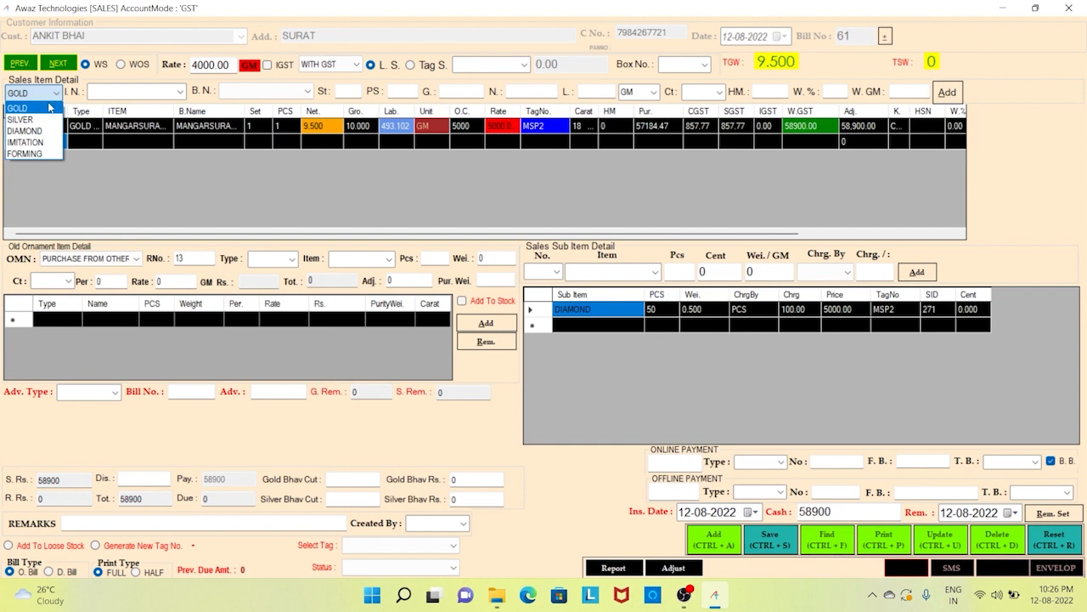
pyautogui.click(48, 108)
pyautogui.press('Tab')
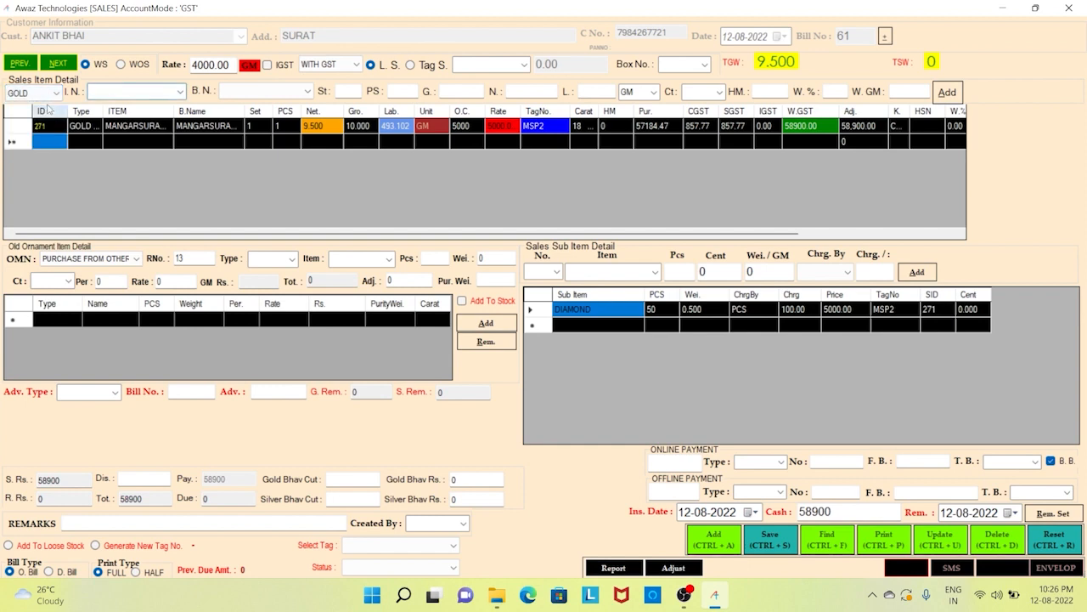
pyautogui.write('tops')
pyautogui.press('Tab')
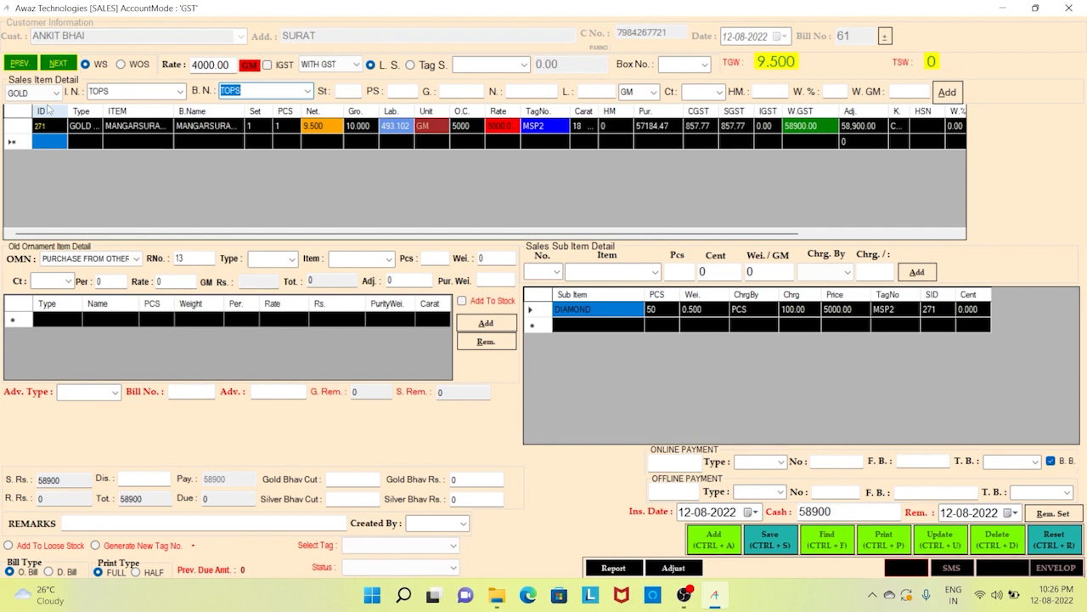
pyautogui.press('Tab')
pyautogui.write('1')
pyautogui.press('Tab')
pyautogui.write('1')
pyautogui.press('Tab')
pyautogui.write('10')
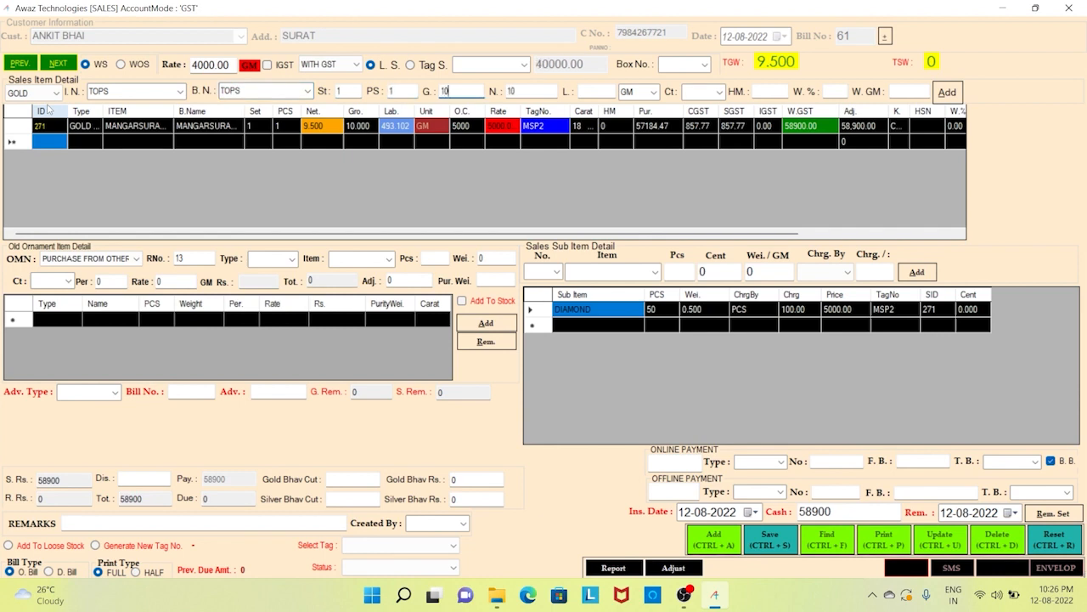
pyautogui.press('Tab')
pyautogui.write('10')
pyautogui.press('Tab')
pyautogui.write('450')
# - Keep unit GM, set 20 carat, and add the TOPS row to the bill
pyautogui.click(654, 93)
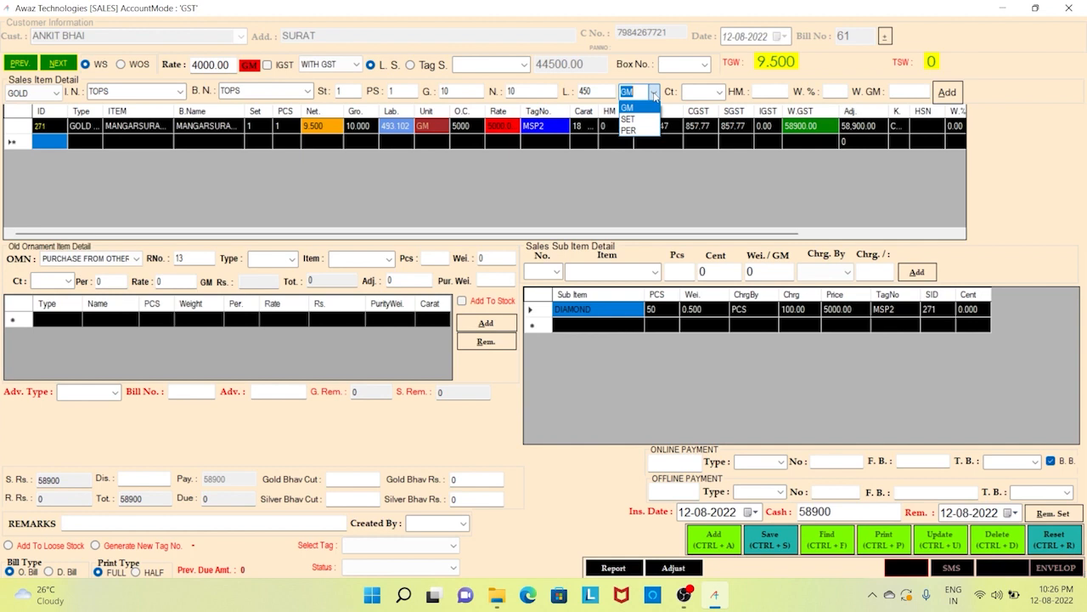
pyautogui.click(654, 95)
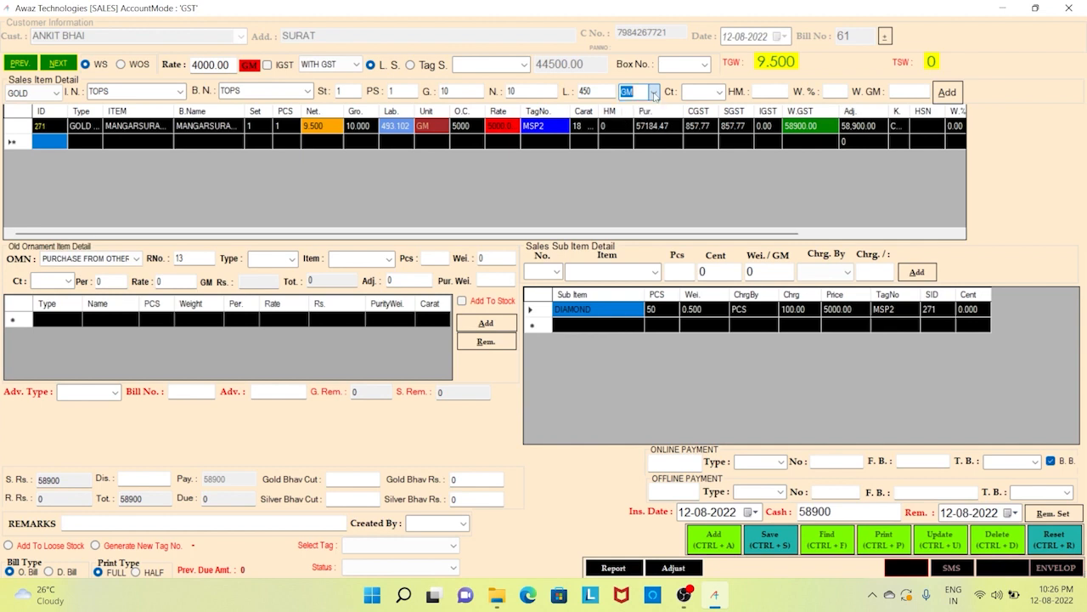
pyautogui.press('Tab')
pyautogui.write('20')
pyautogui.press('Tab')
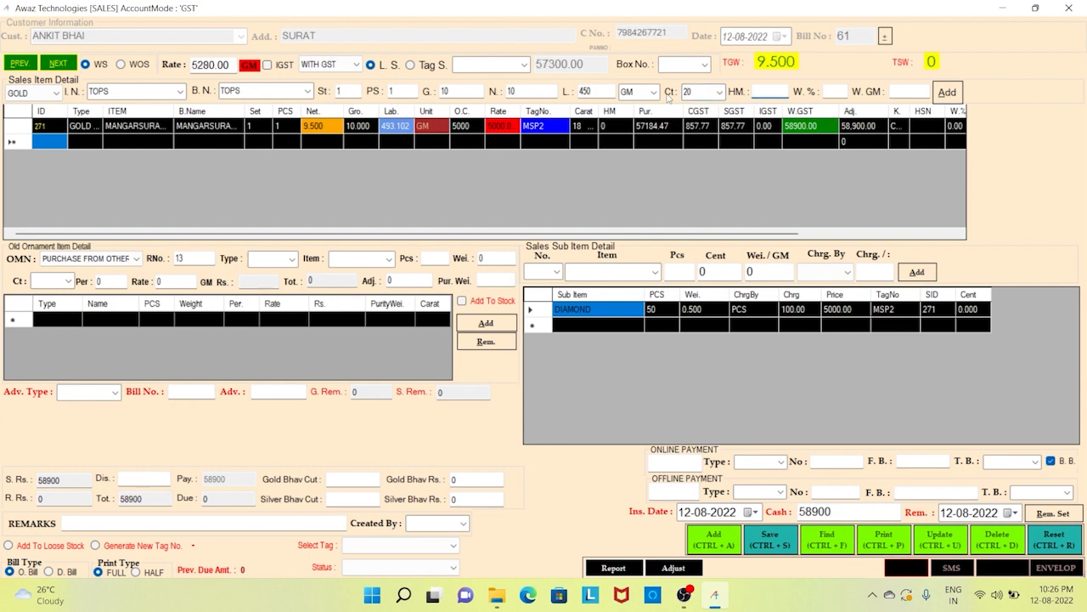
pyautogui.press('Tab')
pyautogui.press('Tab')
pyautogui.press('Tab')
pyautogui.press('Return')
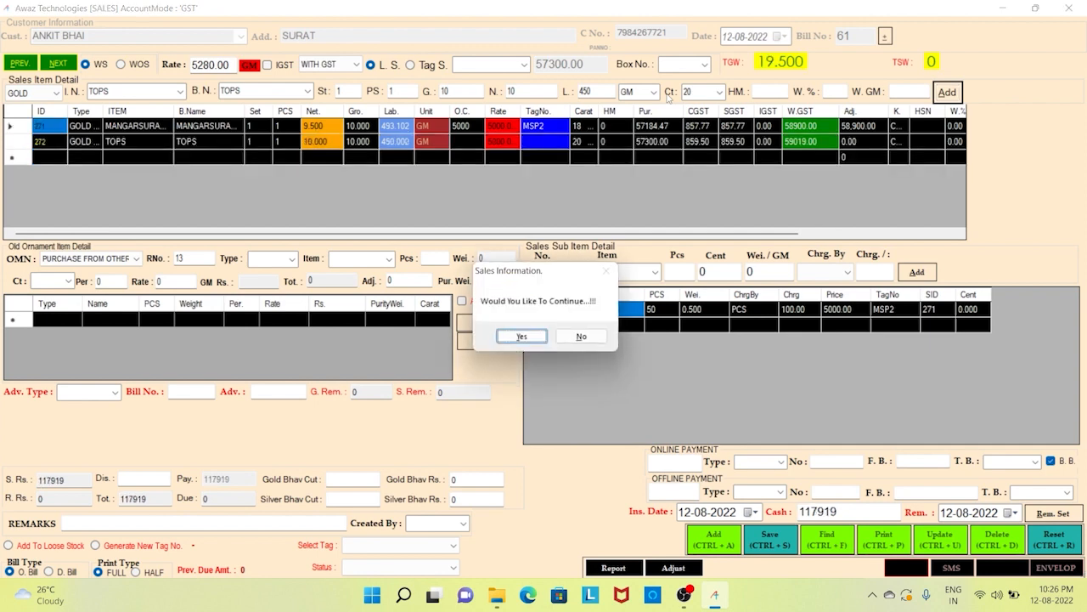
pyautogui.press('Return')
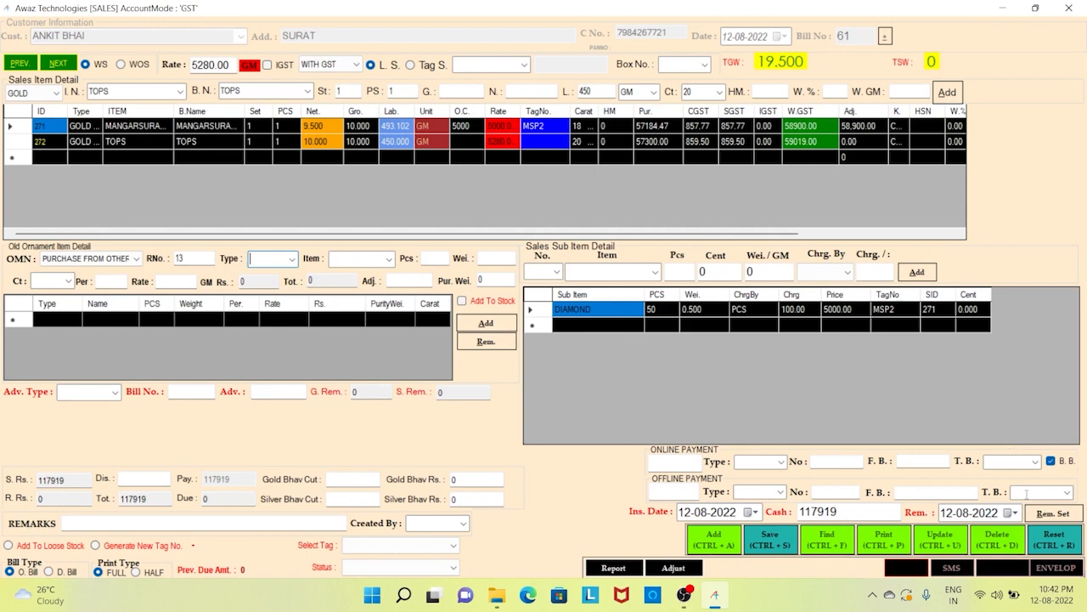
# - Enter old GOLD CHAIN: 1 piece, 20 g, 18 carat, 70% purity, rate 4500
pyautogui.click(292, 259)
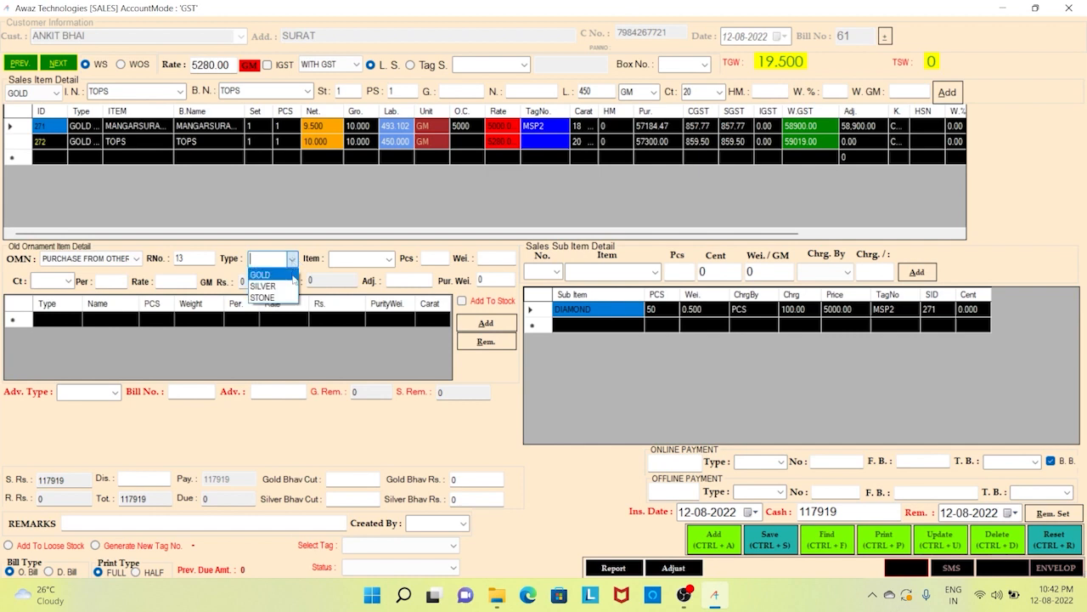
pyautogui.click(263, 275)
pyautogui.press('Tab')
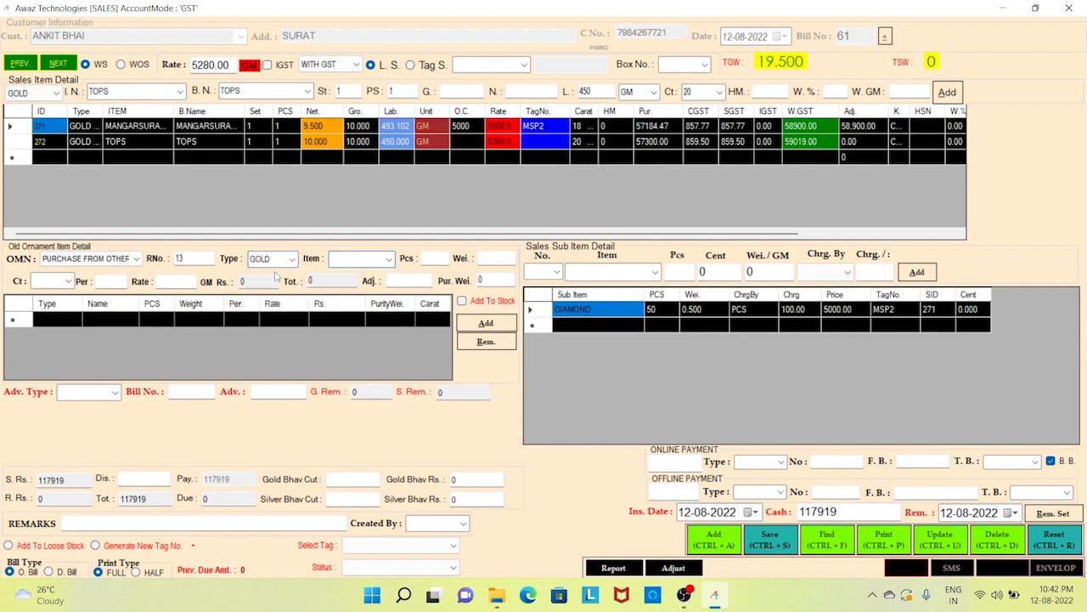
pyautogui.write('chAIN')
pyautogui.press('Tab')
pyautogui.write('1')
pyautogui.press('Tab')
pyautogui.write('20')
pyautogui.press('Tab')
pyautogui.write('18')
pyautogui.press('Tab')
pyautogui.write('70')
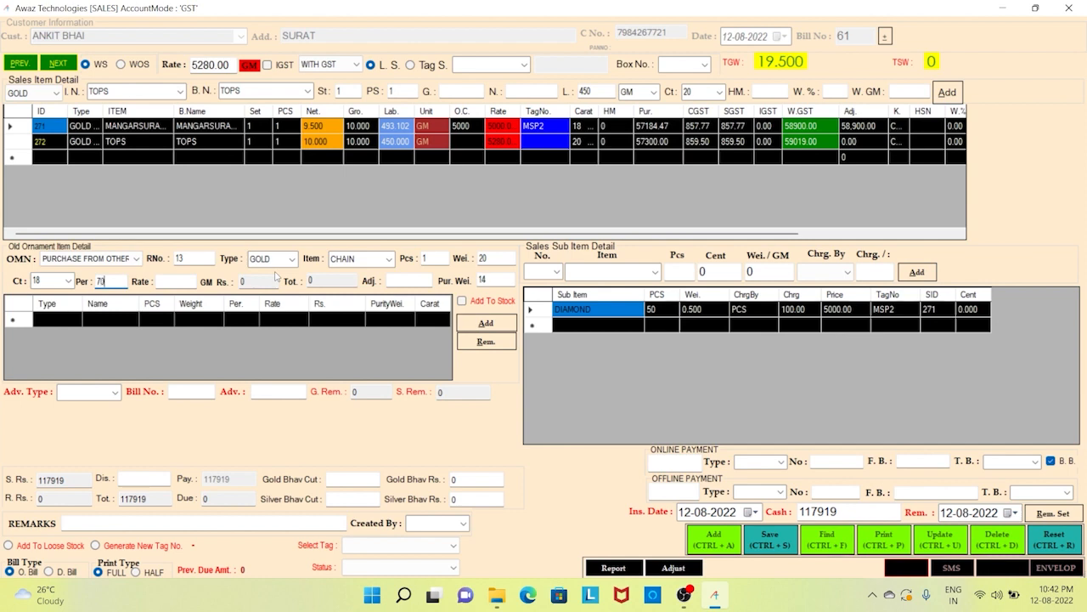
pyautogui.press('Tab')
pyautogui.write('4500')
pyautogui.press('Tab')
pyautogui.click(274, 279)
# - Adjust 50000 for the old chain and check the 117919 sales and 50000 return amounts
pyautogui.click(414, 284)
pyautogui.write('50000')
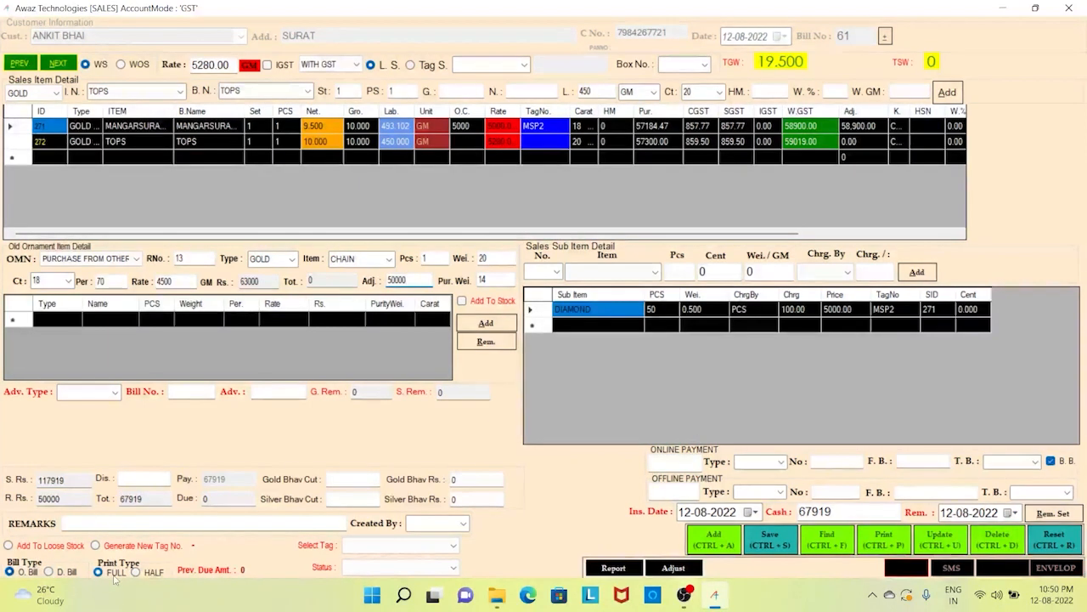
pyautogui.click(46, 480)
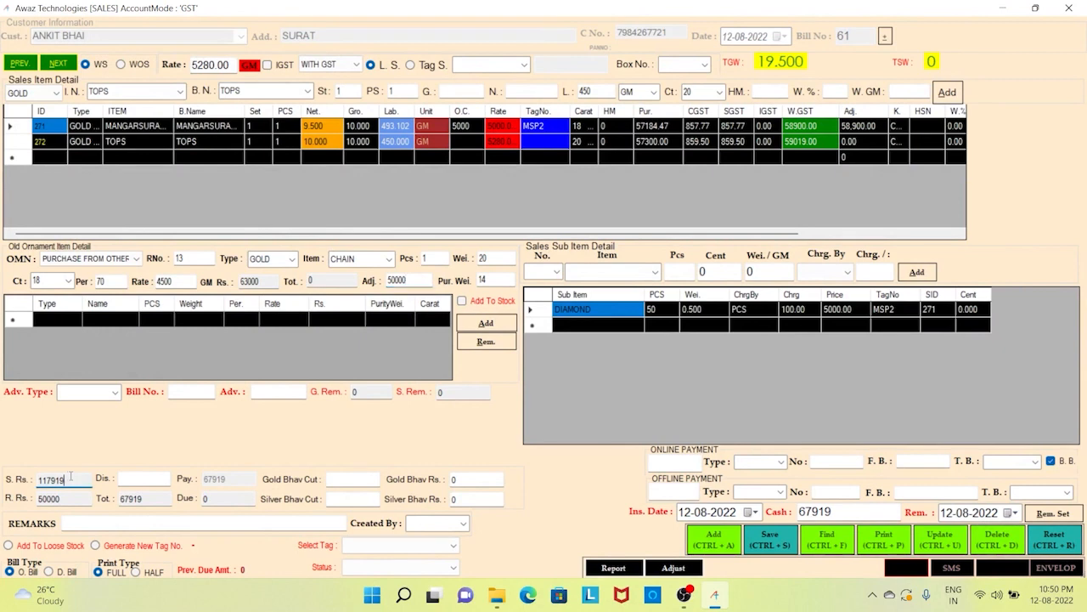
pyautogui.click(77, 483)
pyautogui.click(75, 501)
pyautogui.click(75, 502)
pyautogui.click(160, 477)
# - Apply a 19 discount and review the payment types and the 67900 cash amount
pyautogui.write('19')
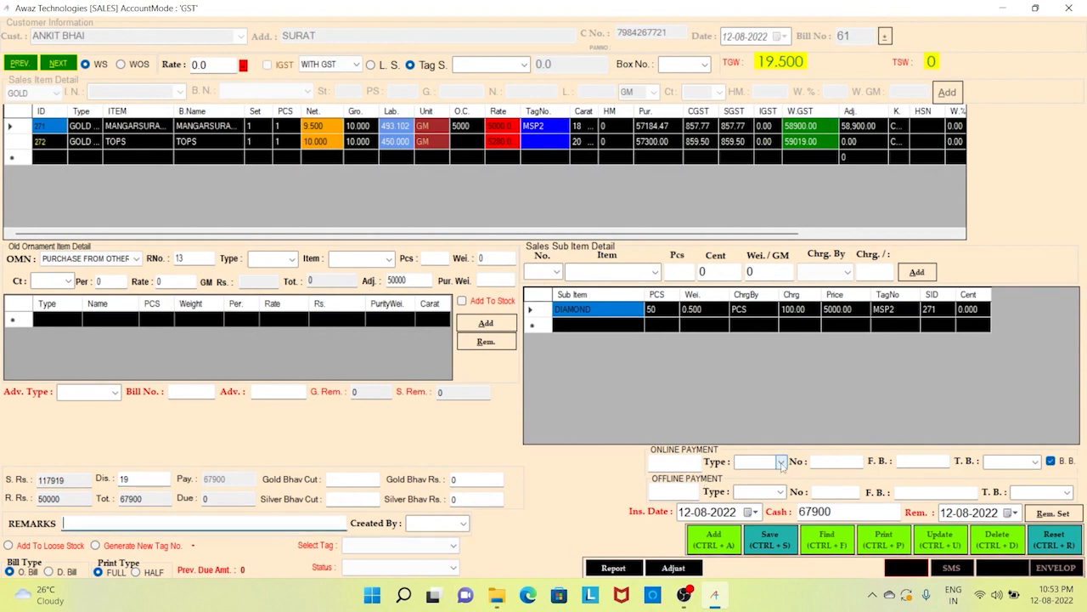
pyautogui.click(780, 462)
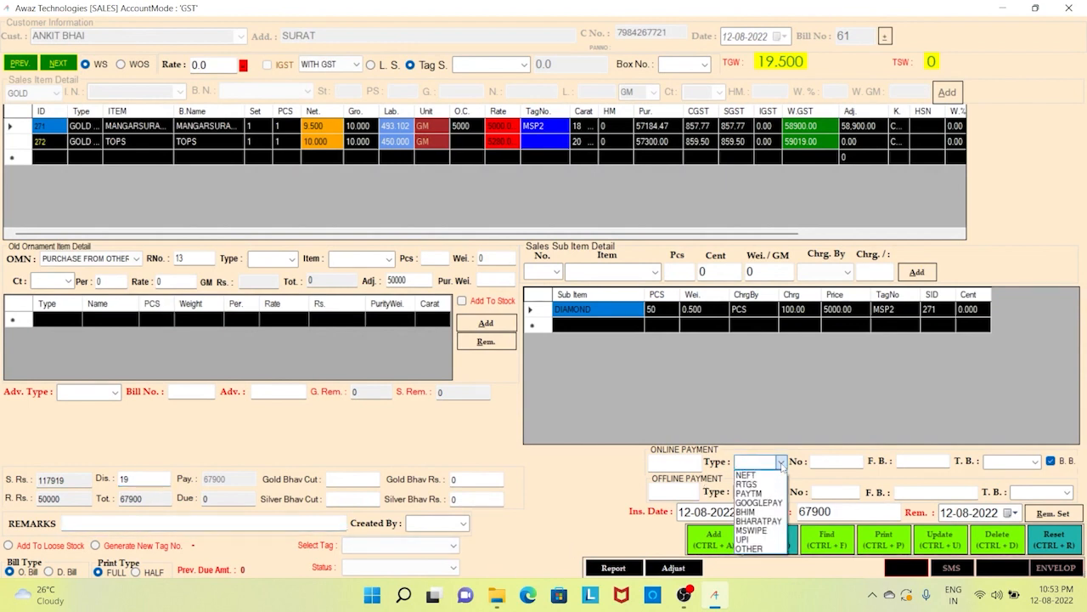
pyautogui.click(781, 462)
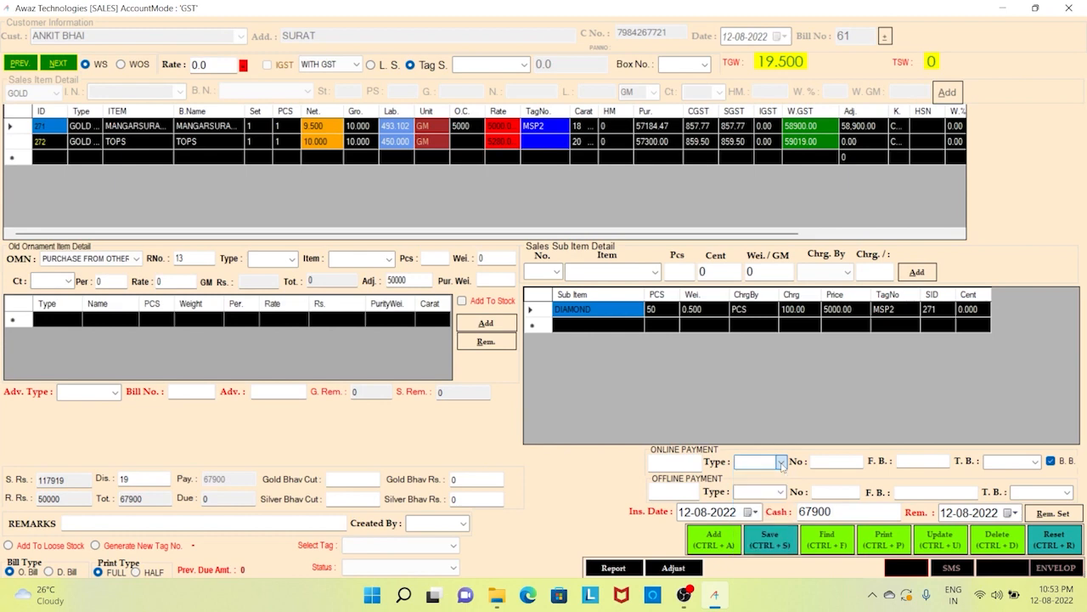
pyautogui.click(781, 492)
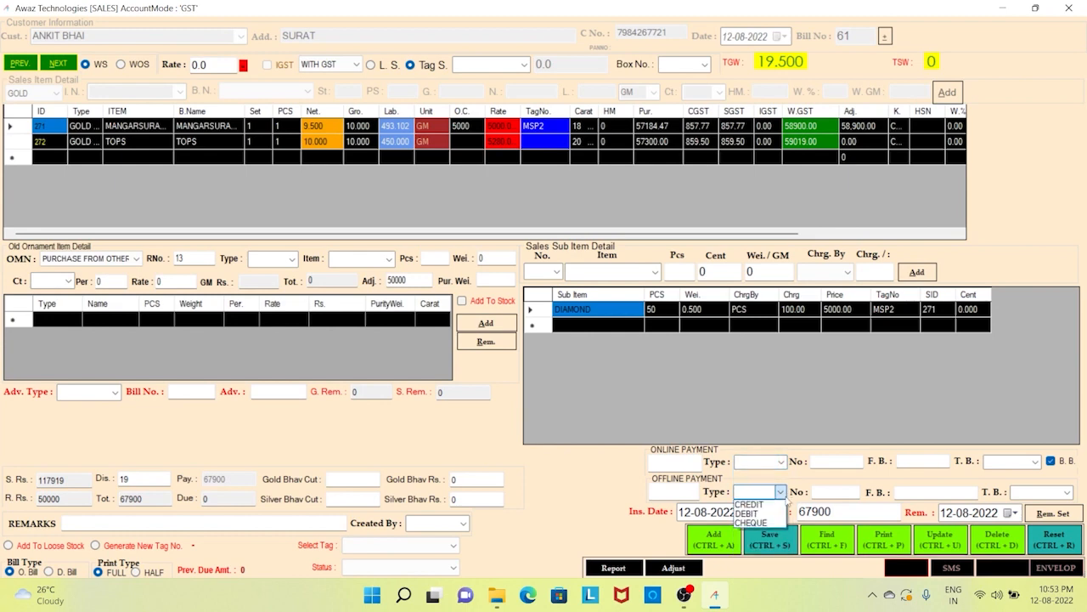
pyautogui.click(787, 502)
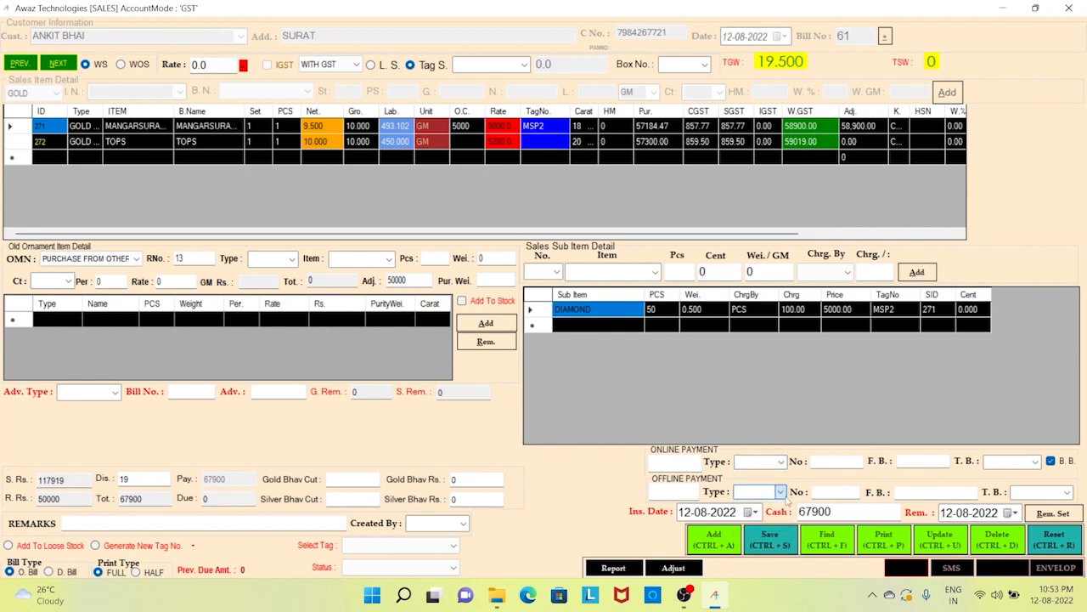
pyautogui.click(841, 512)
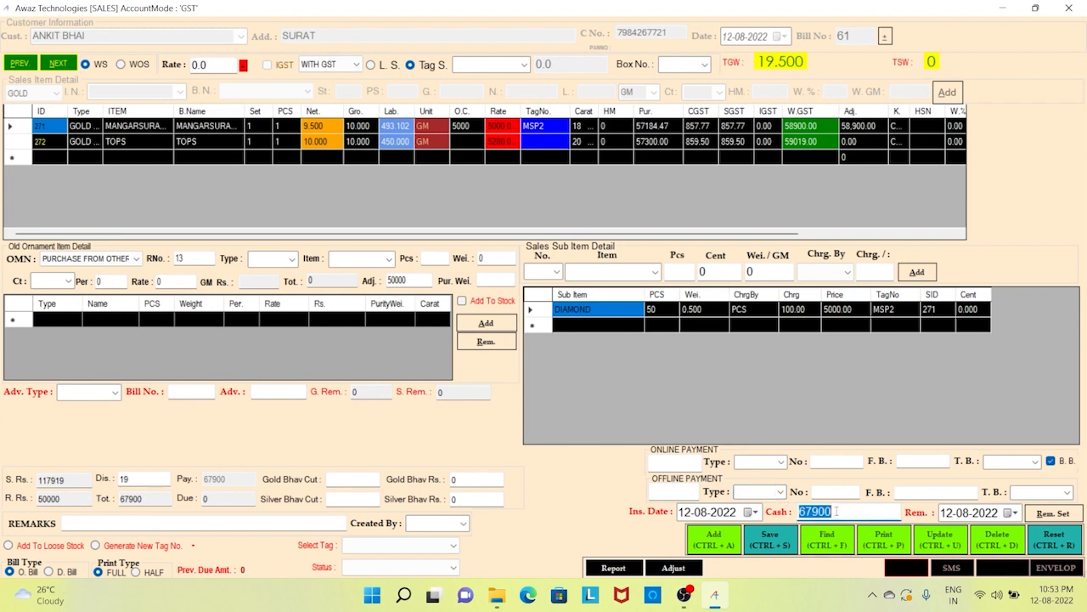
# - Record 1000 online via GOOGLEPAY and 2000 offline by CHEQUE
pyautogui.click(688, 463)
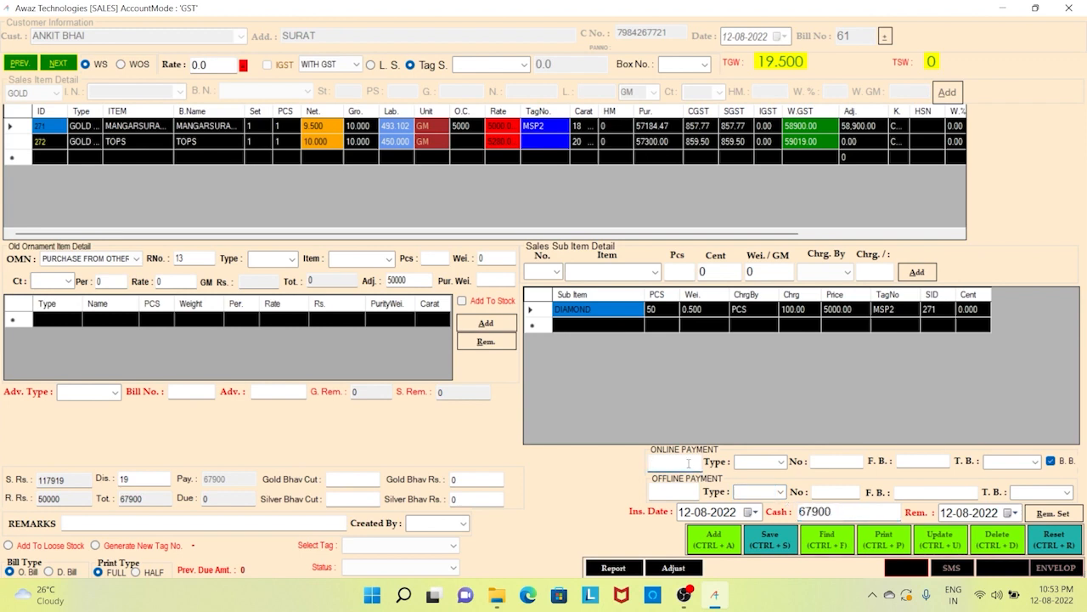
pyautogui.write('1000')
pyautogui.click(781, 462)
pyautogui.click(776, 502)
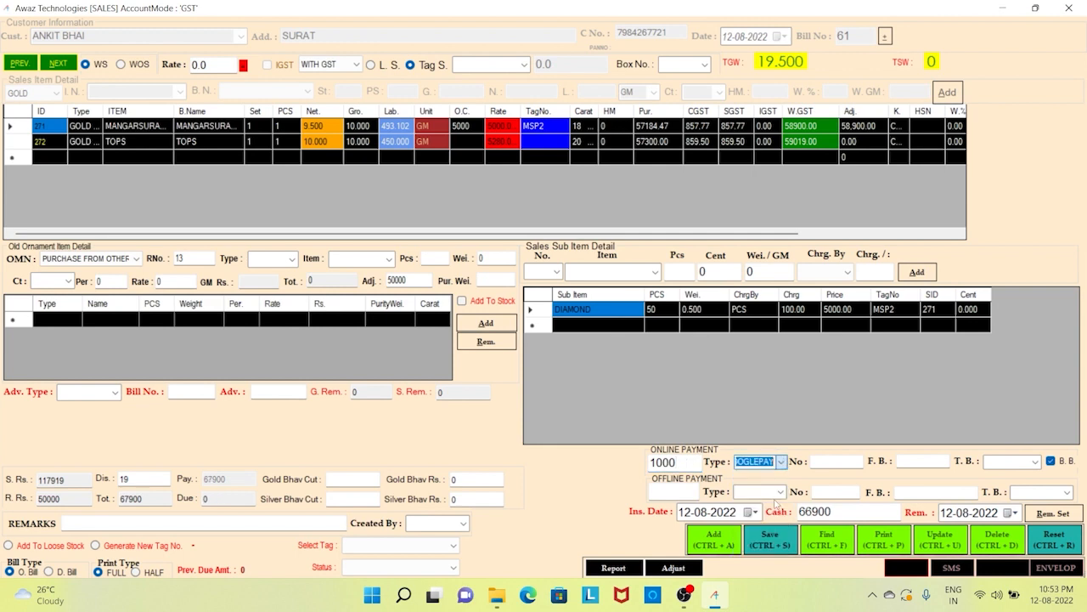
pyautogui.click(685, 491)
pyautogui.write('2000')
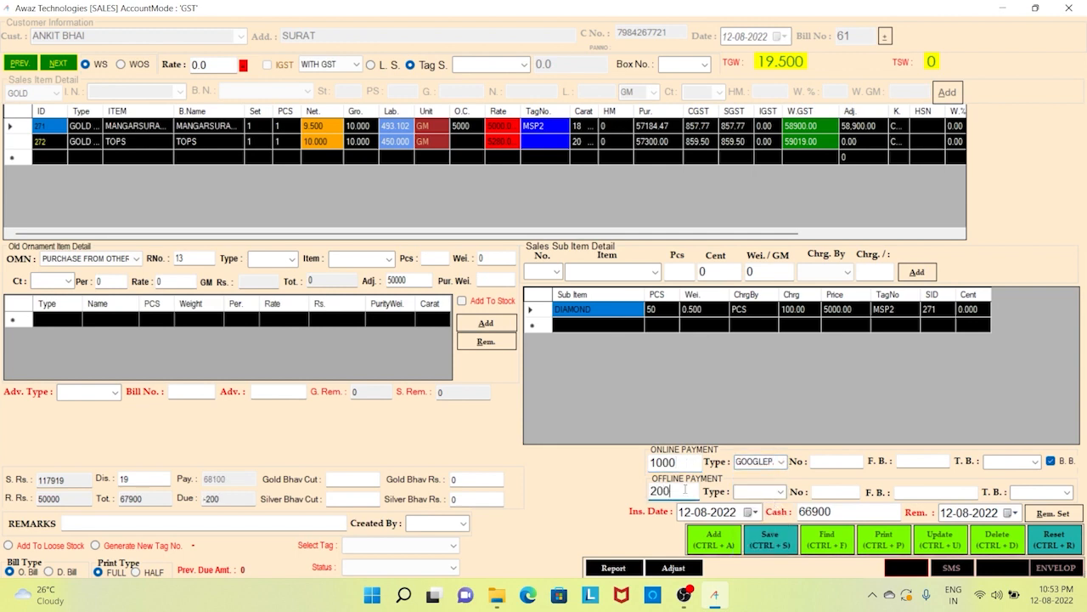
pyautogui.click(781, 492)
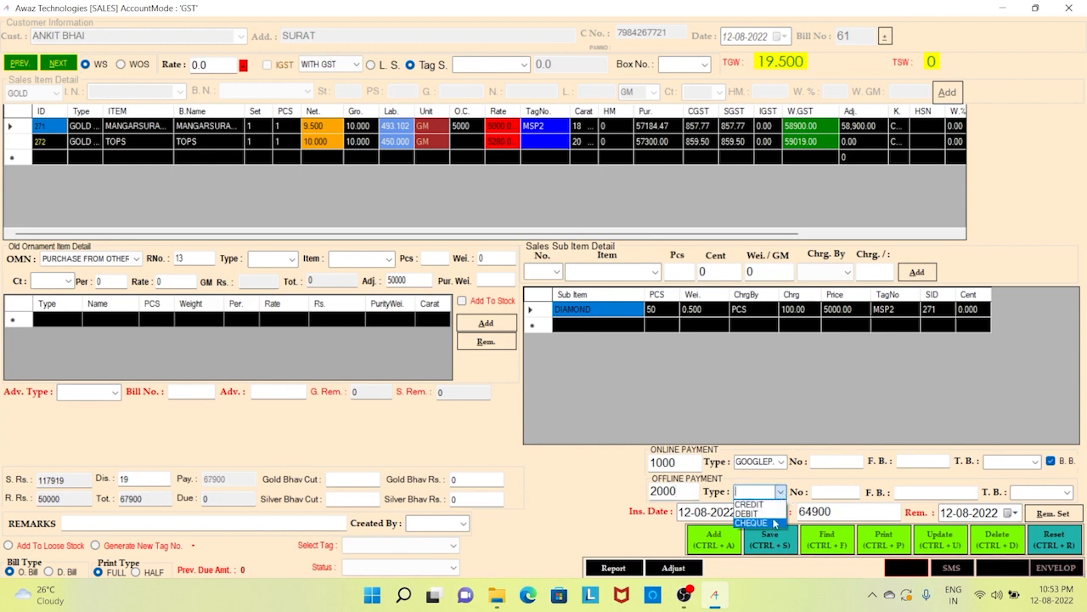
pyautogui.click(773, 523)
# - Enter 3000 cash, check the 61900 still due, and save the bill
pyautogui.press('Tab')
pyautogui.write('3')
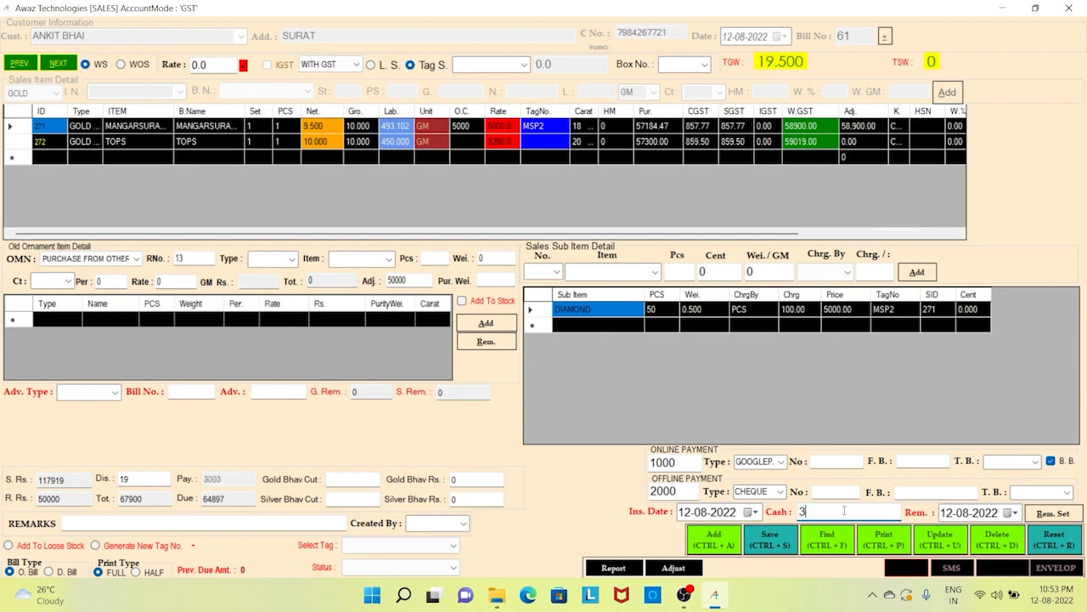
pyautogui.write('000')
pyautogui.moveTo(235, 499); pyautogui.dragTo(204, 500)
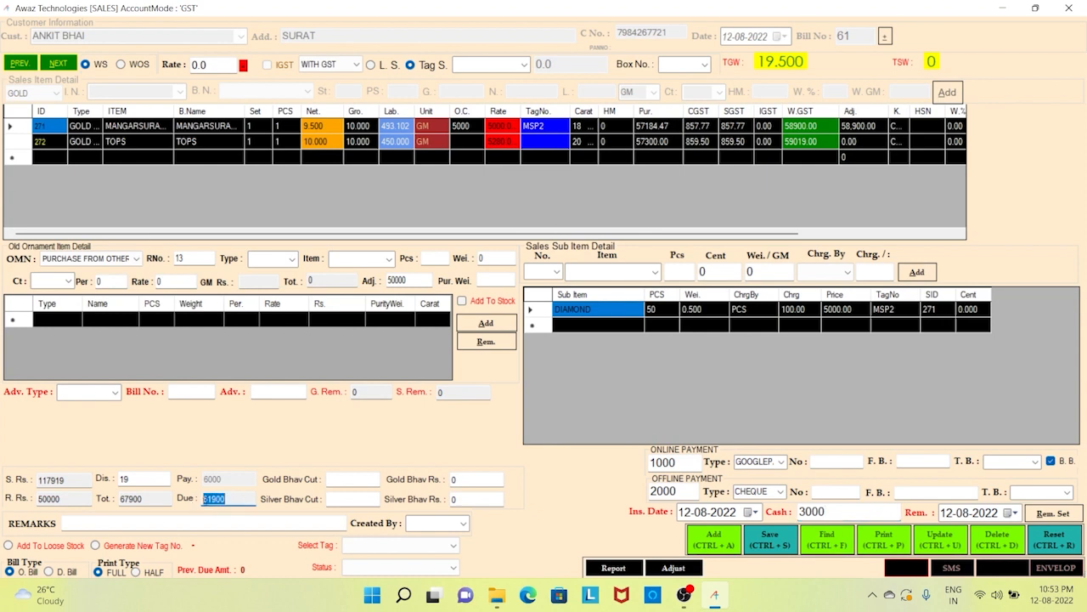
pyautogui.click(233, 500)
pyautogui.click(783, 548)
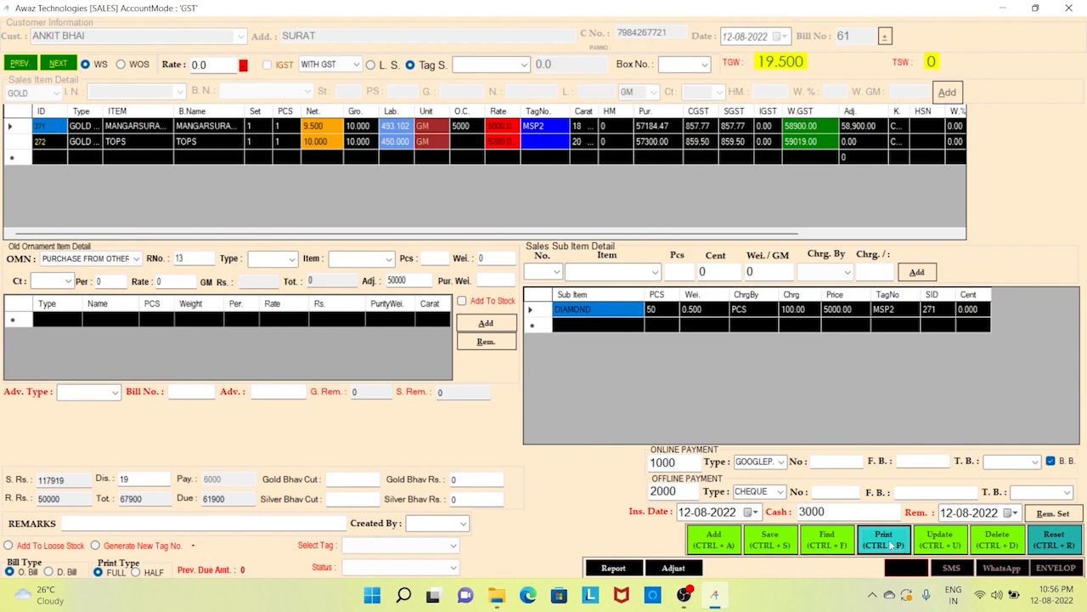
pyautogui.click(890, 544)
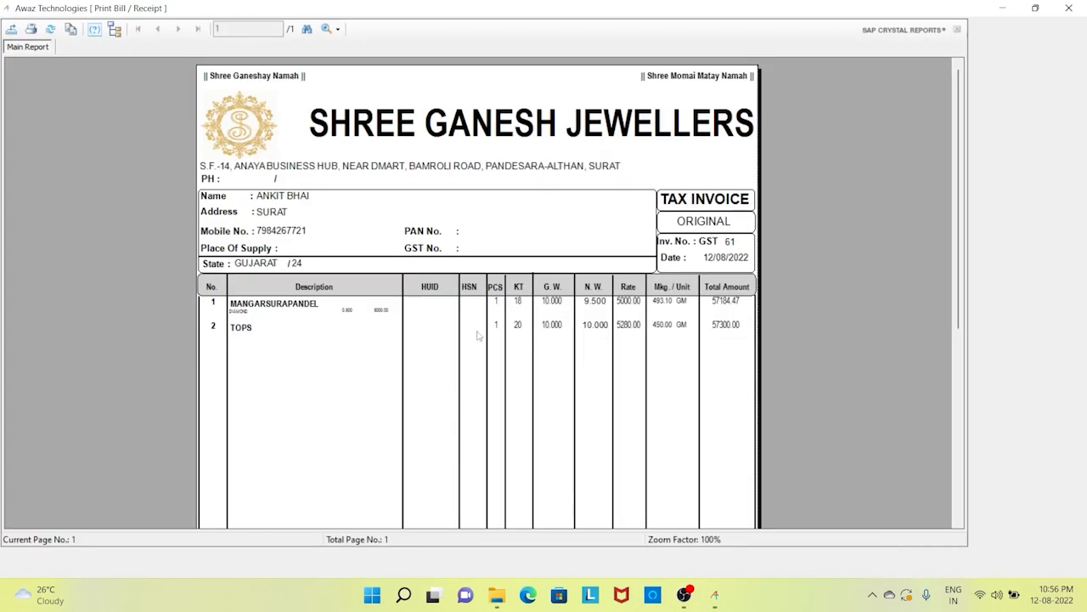
pyautogui.click(444, 214)
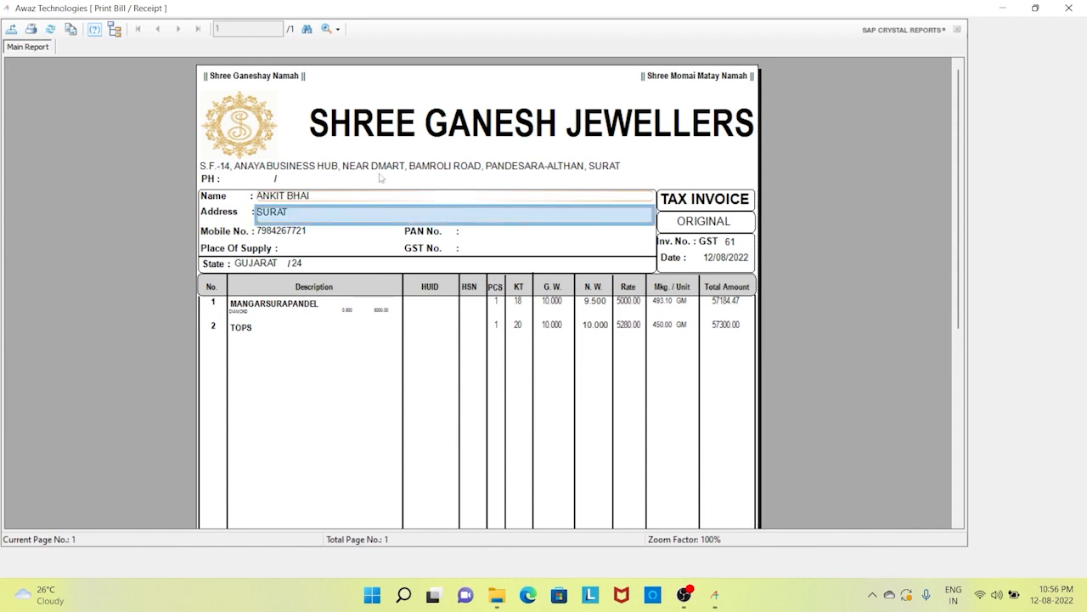
pyautogui.click(407, 139)
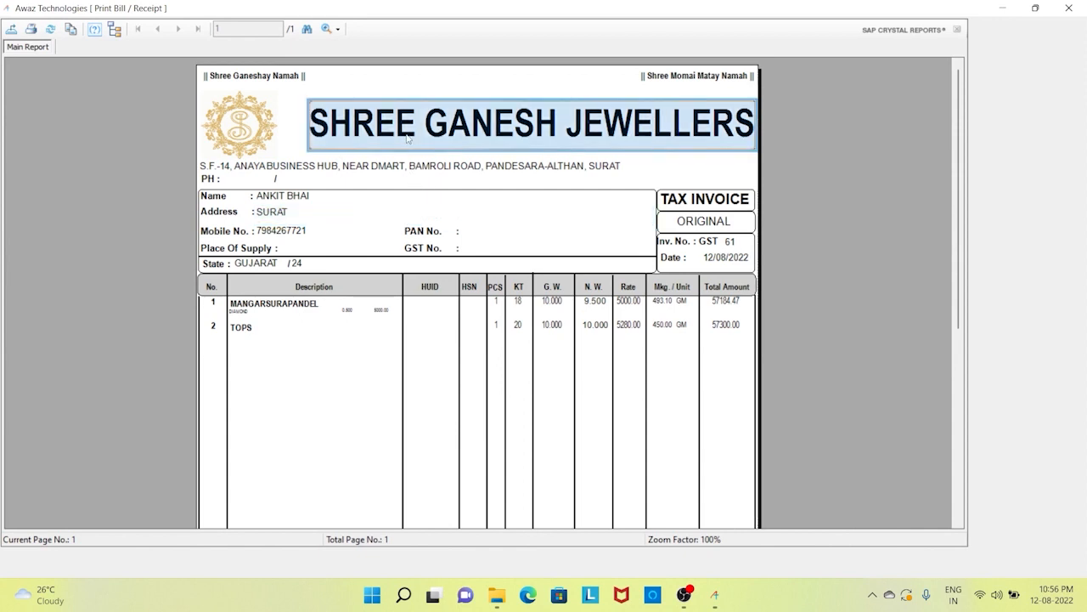
pyautogui.click(290, 128)
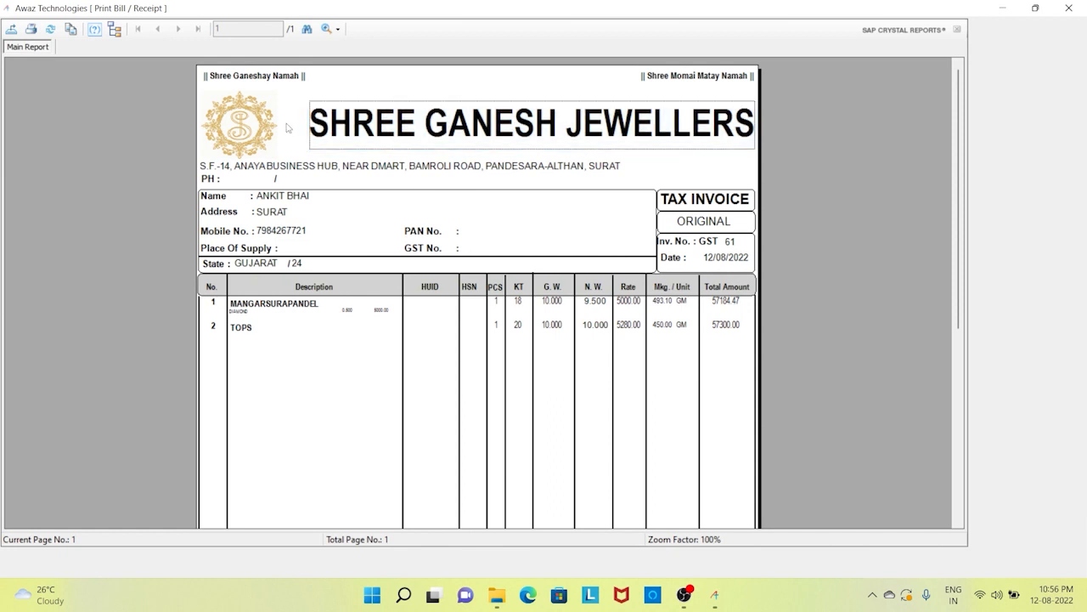
pyautogui.click(304, 170)
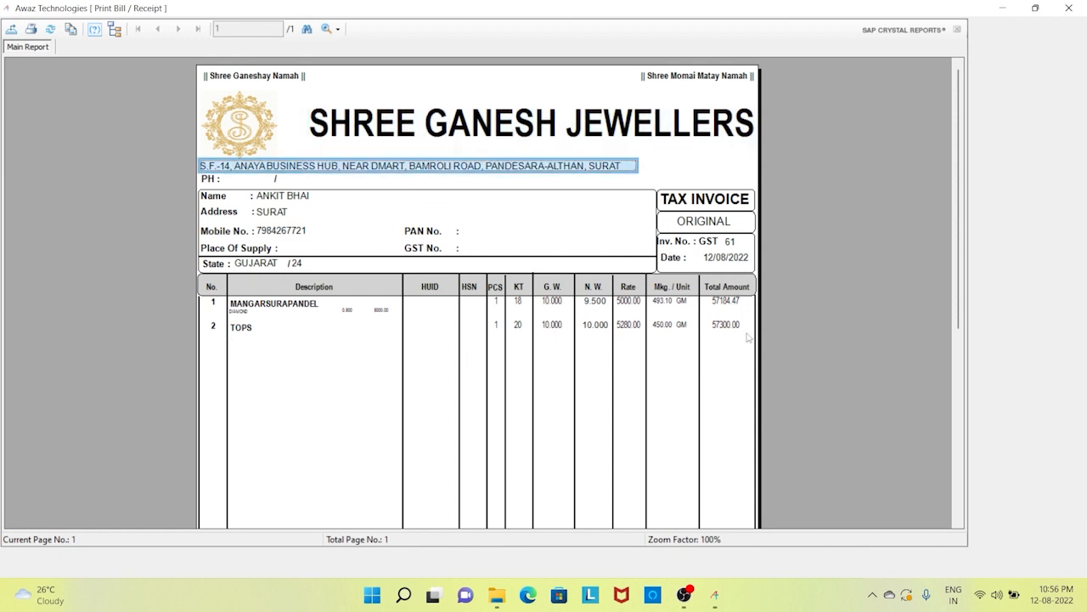
pyautogui.moveTo(728, 339); pyautogui.dragTo(248, 318)
pyautogui.click(248, 317)
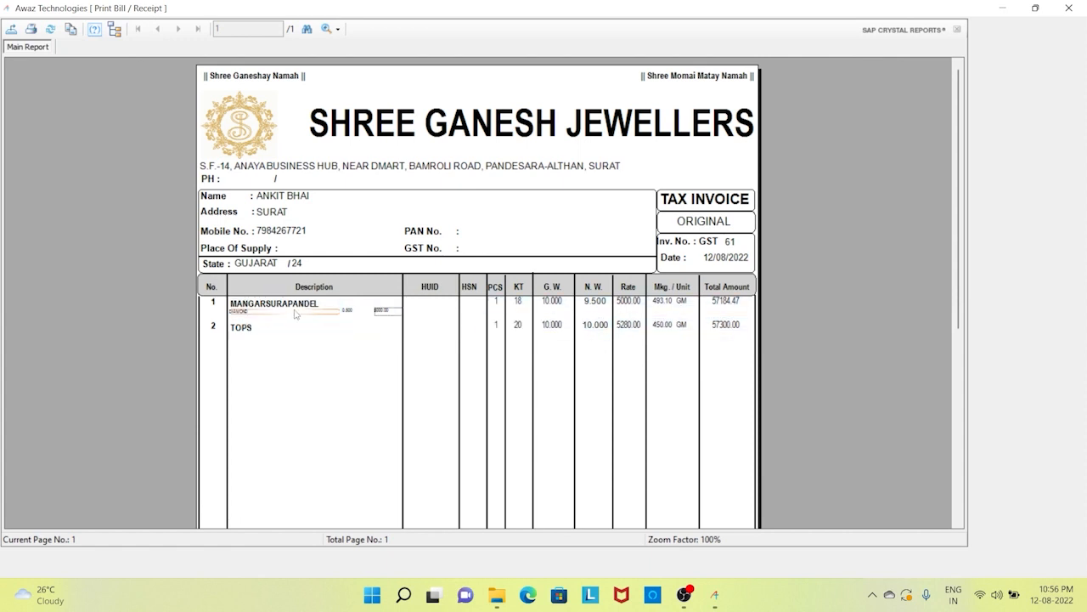
pyautogui.click(244, 311)
pyautogui.click(424, 312)
pyautogui.click(518, 324)
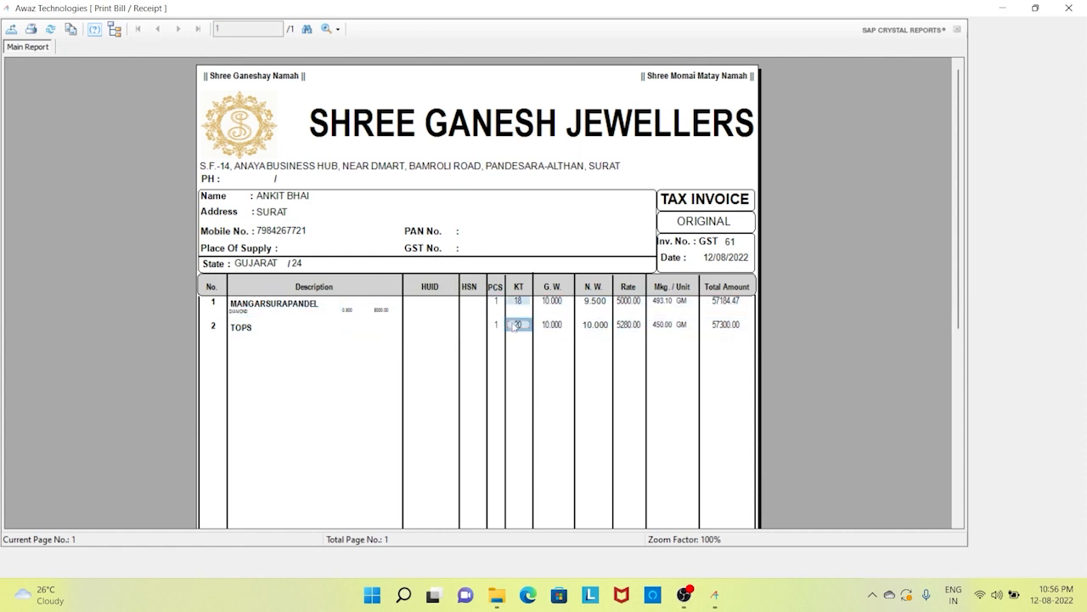
pyautogui.click(552, 325)
pyautogui.click(594, 325)
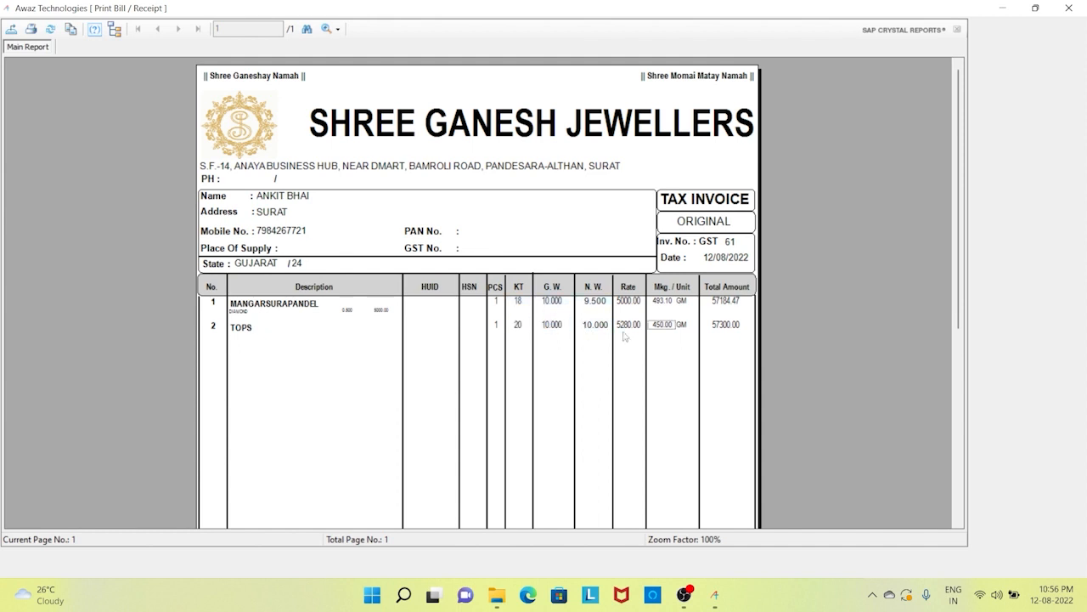
pyautogui.click(666, 327)
pyautogui.scroll(-1, 736, 335)
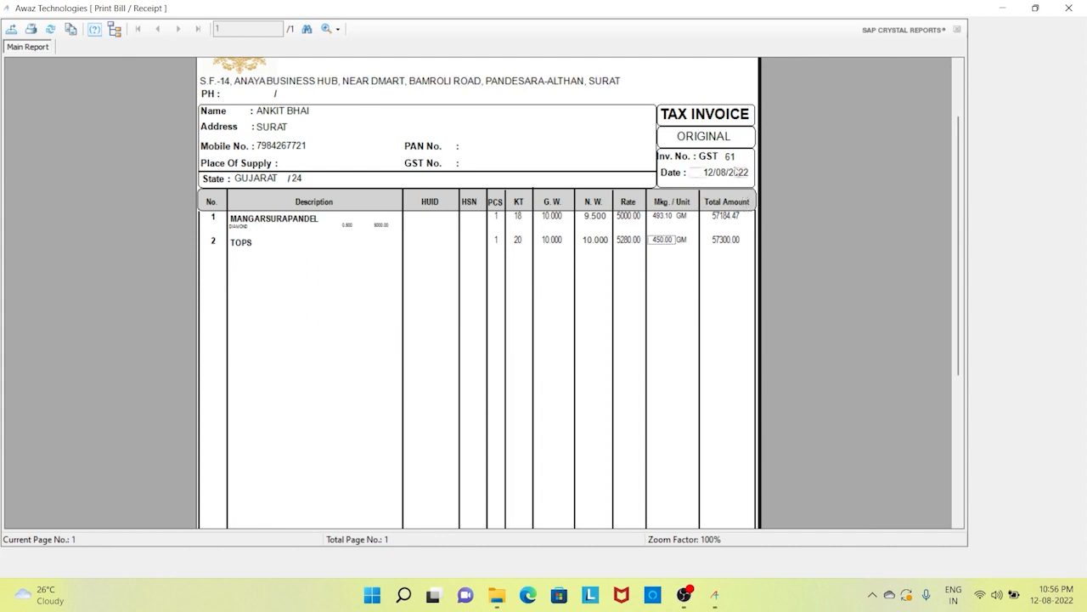
pyautogui.click(732, 160)
pyautogui.click(727, 171)
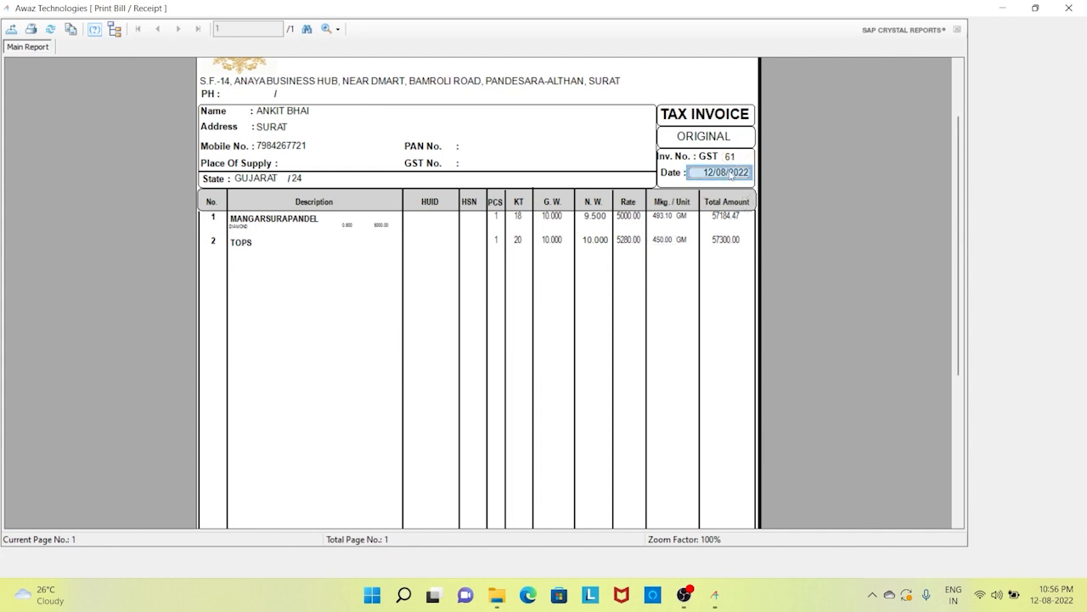
pyautogui.click(732, 159)
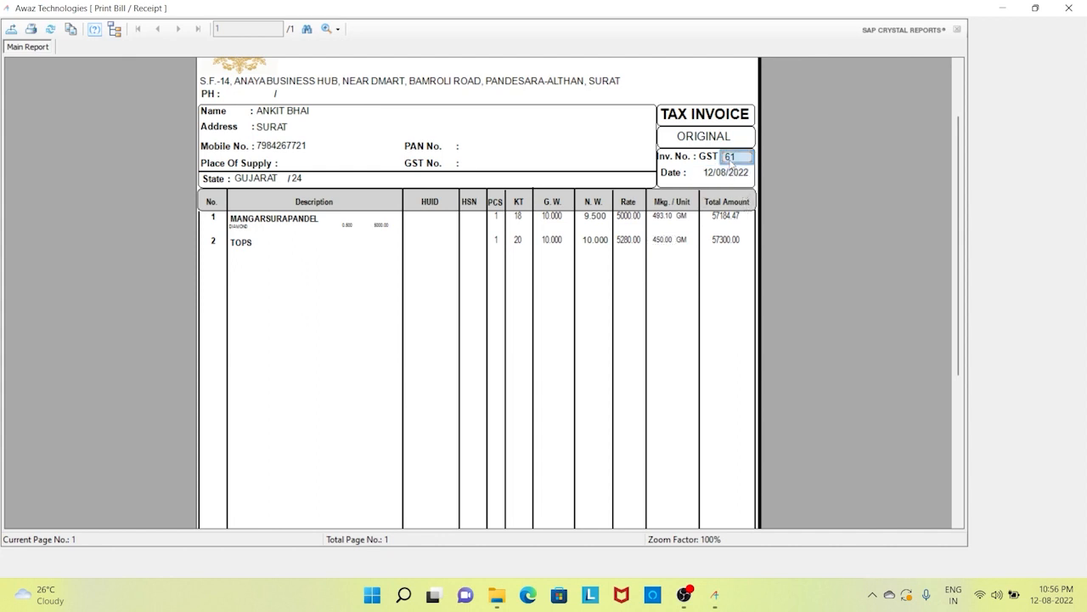
pyautogui.scroll(-3, 730, 161)
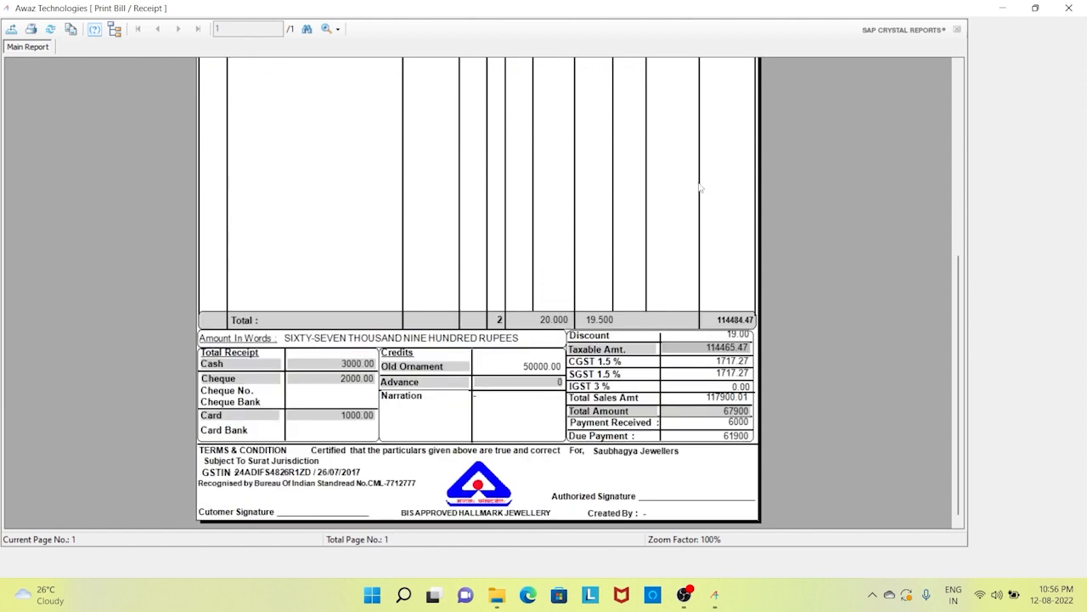
pyautogui.click(335, 367)
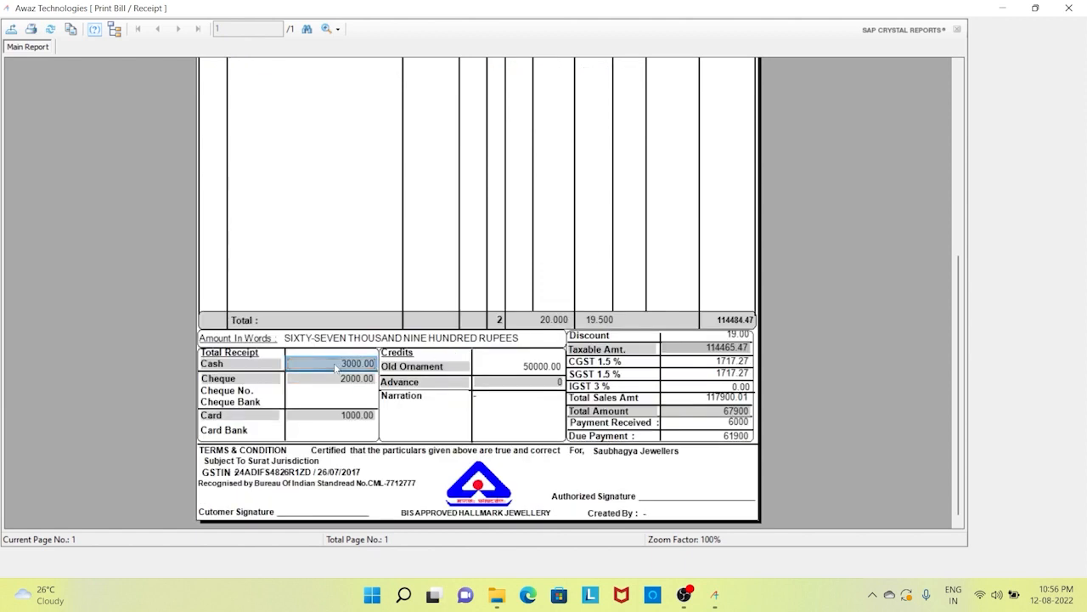
pyautogui.click(338, 389)
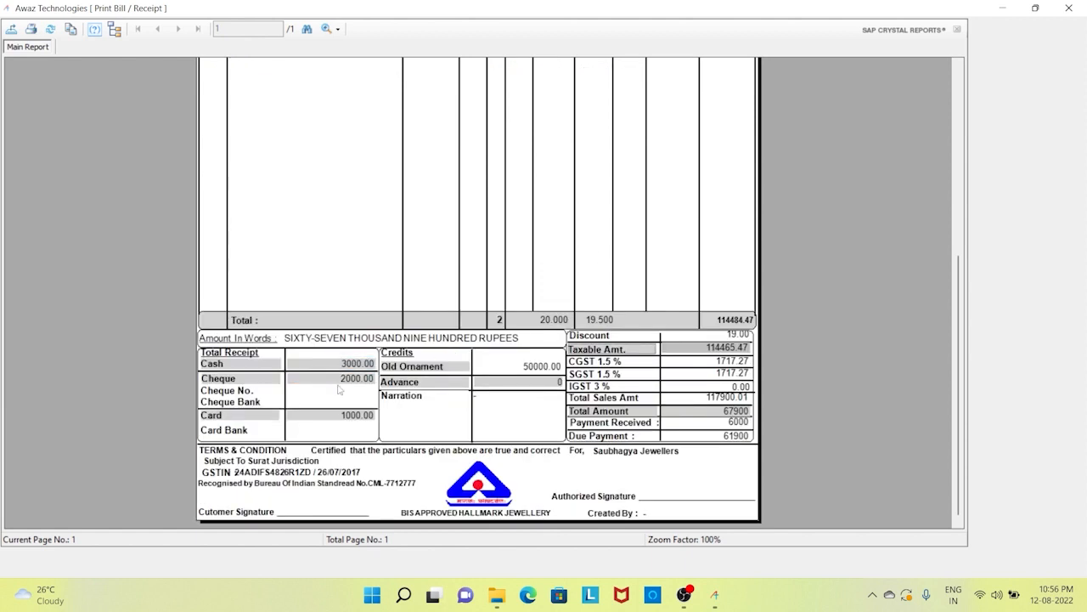
pyautogui.click(349, 415)
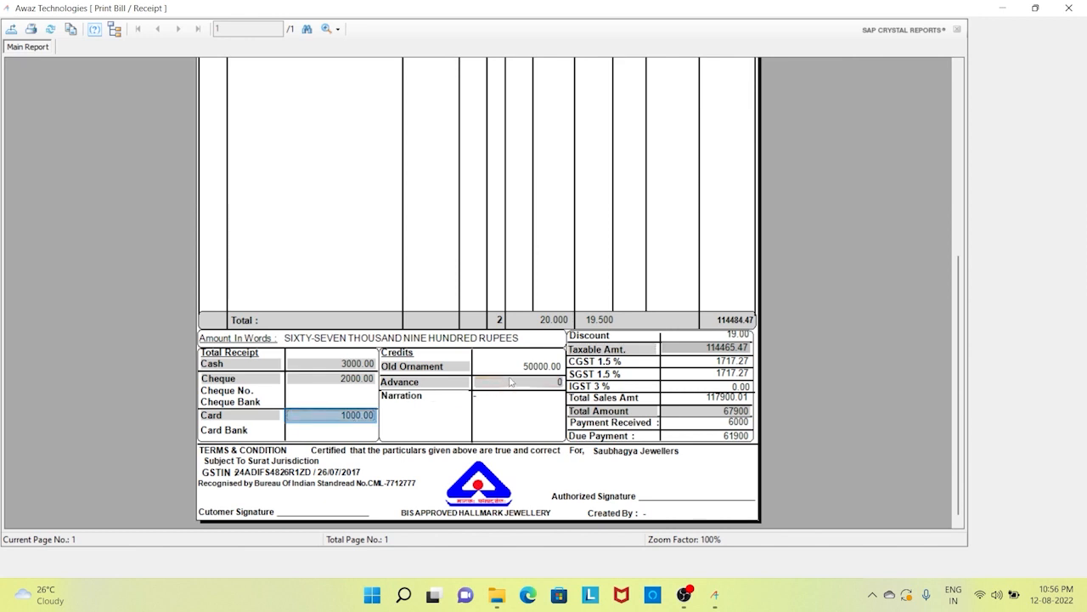
pyautogui.click(546, 366)
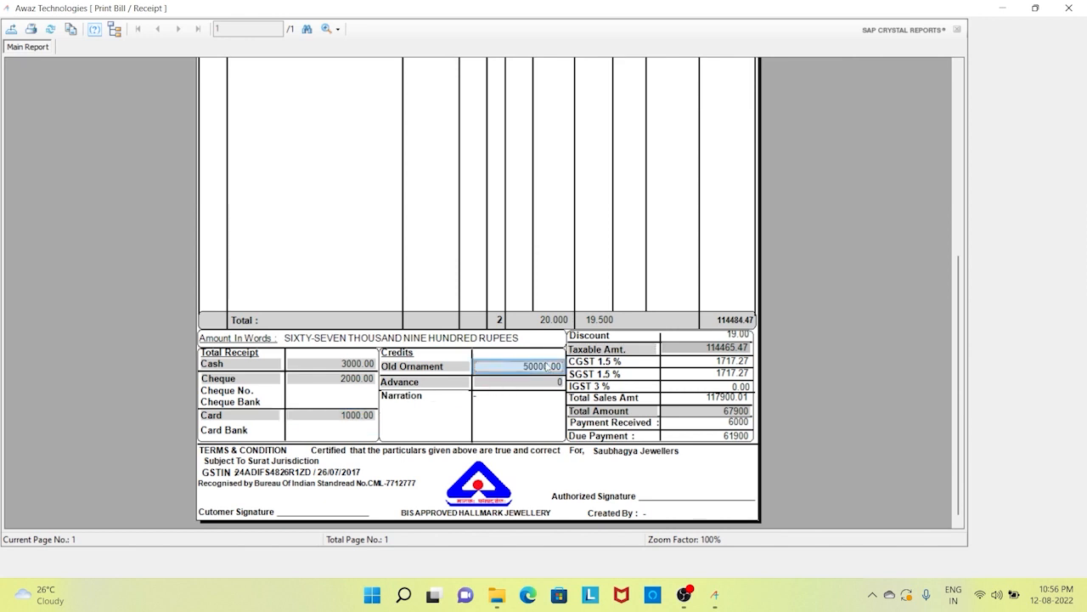
pyautogui.click(737, 355)
pyautogui.click(742, 400)
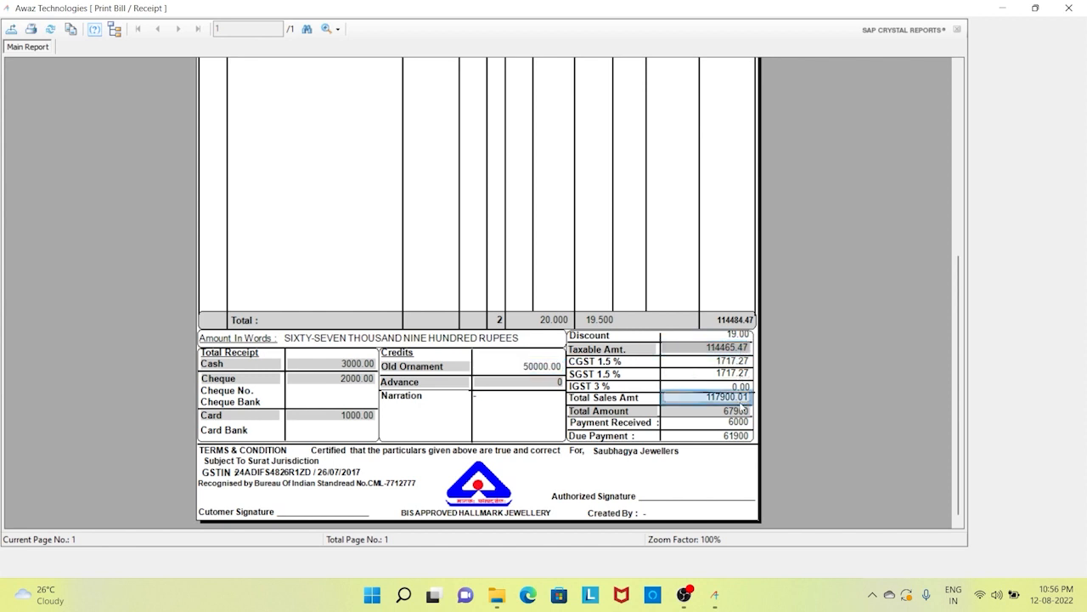
pyautogui.click(741, 421)
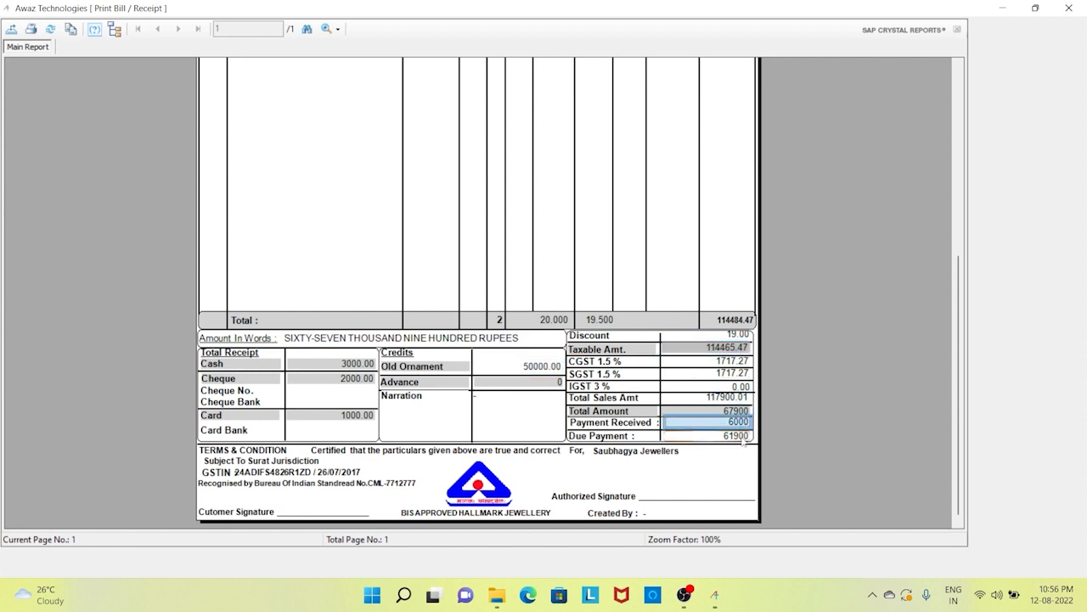
pyautogui.click(743, 436)
pyautogui.scroll(10, 742, 439)
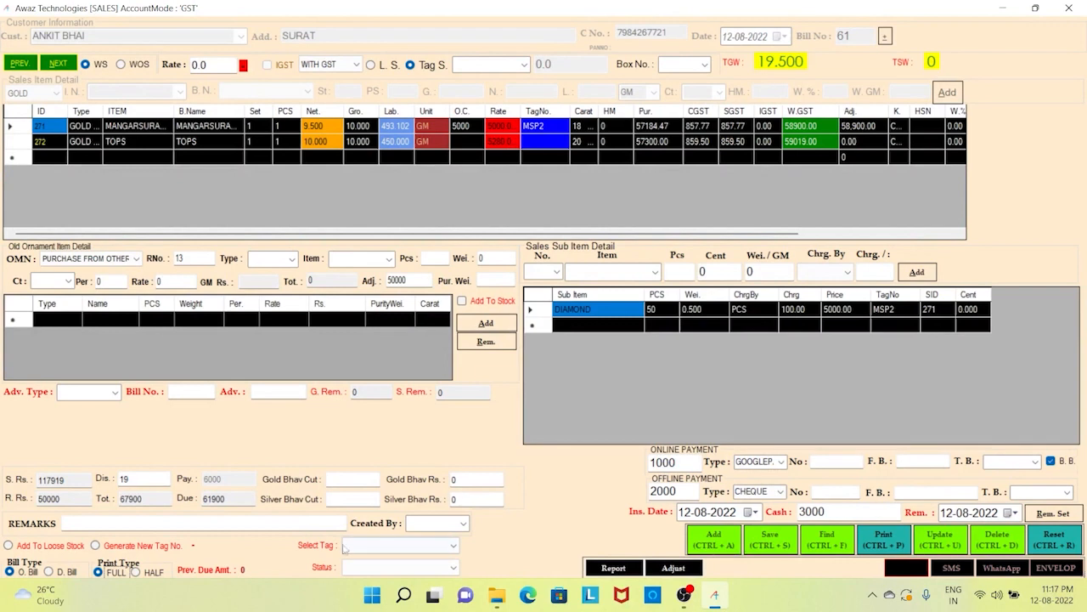
# - Set Print Type to HALF and preview bill 61's half-page invoice, then close it
pyautogui.click(151, 573)
pyautogui.click(892, 542)
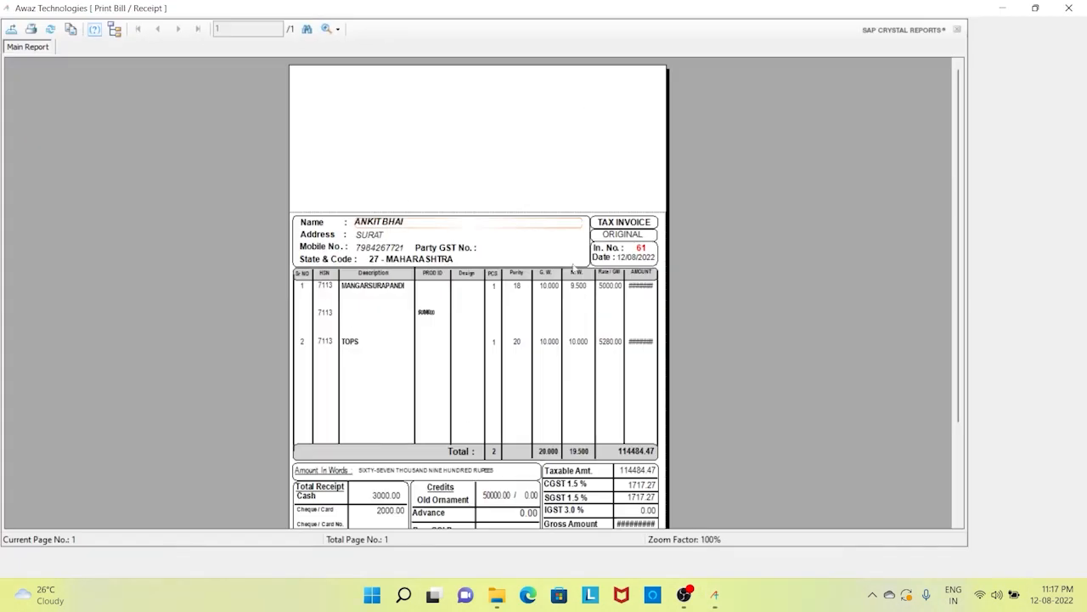
pyautogui.scroll(-1, 577, 304)
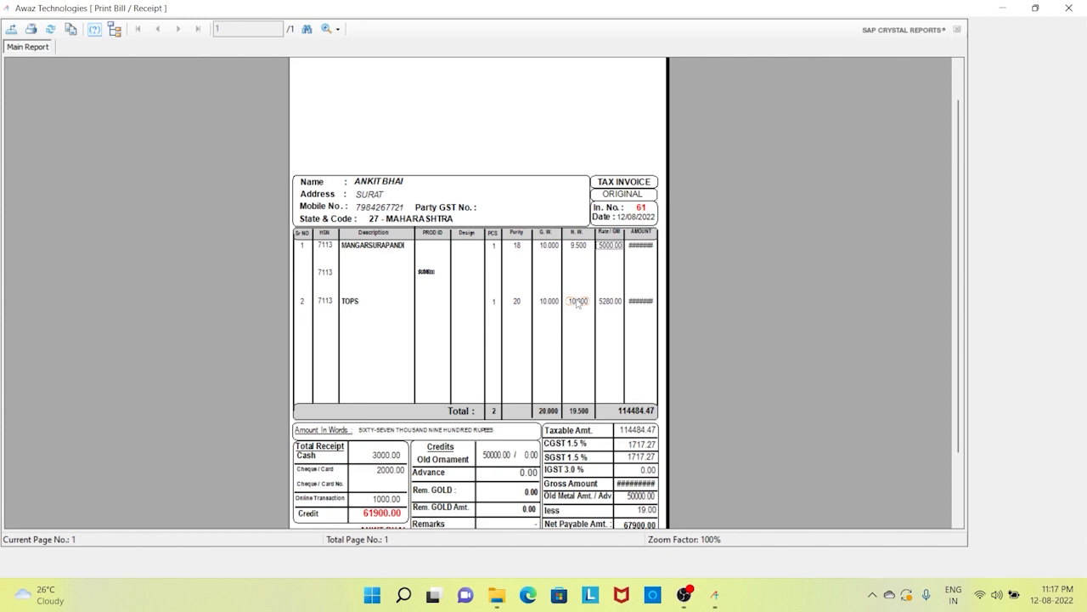
pyautogui.click(1069, 8)
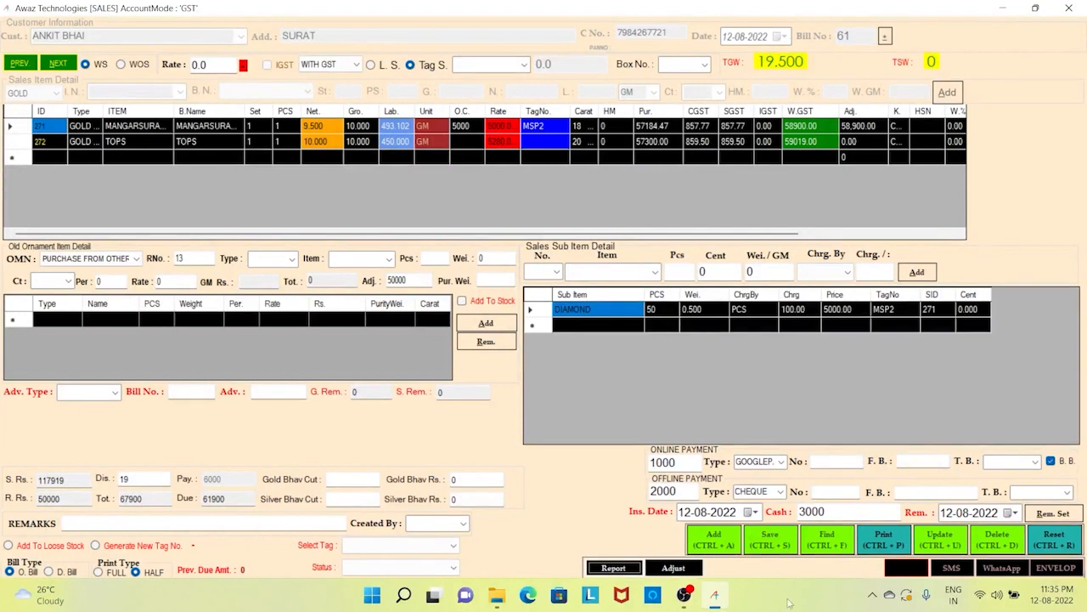
# - Generate the Sales GST Report for 01/Apr/2022 to 31/Mar/2023 and zoom to 150%
pyautogui.click(614, 567)
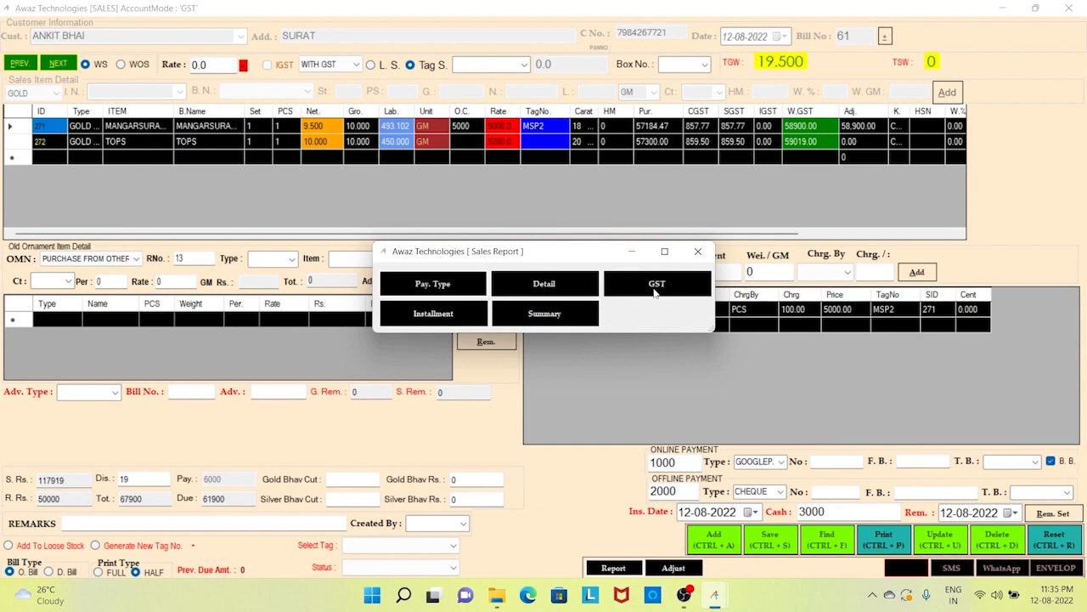
pyautogui.click(684, 295)
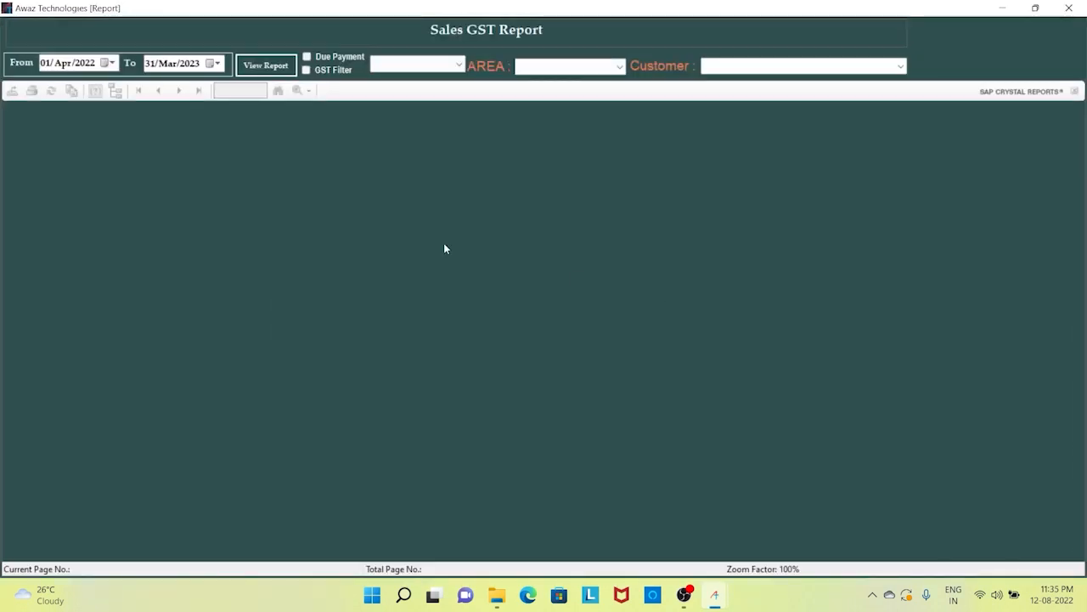
pyautogui.click(84, 68)
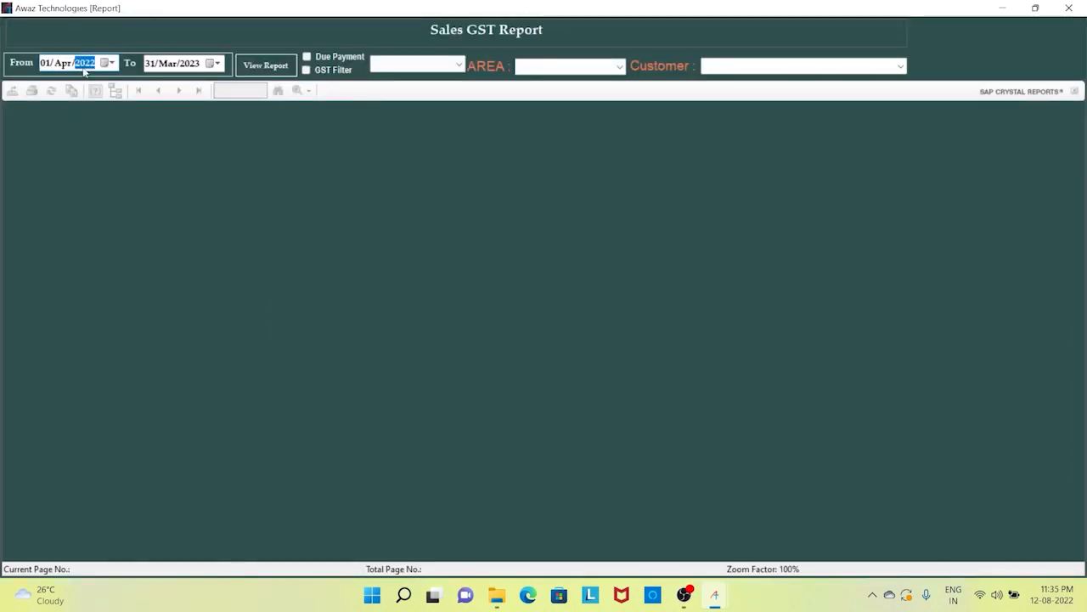
pyautogui.click(159, 65)
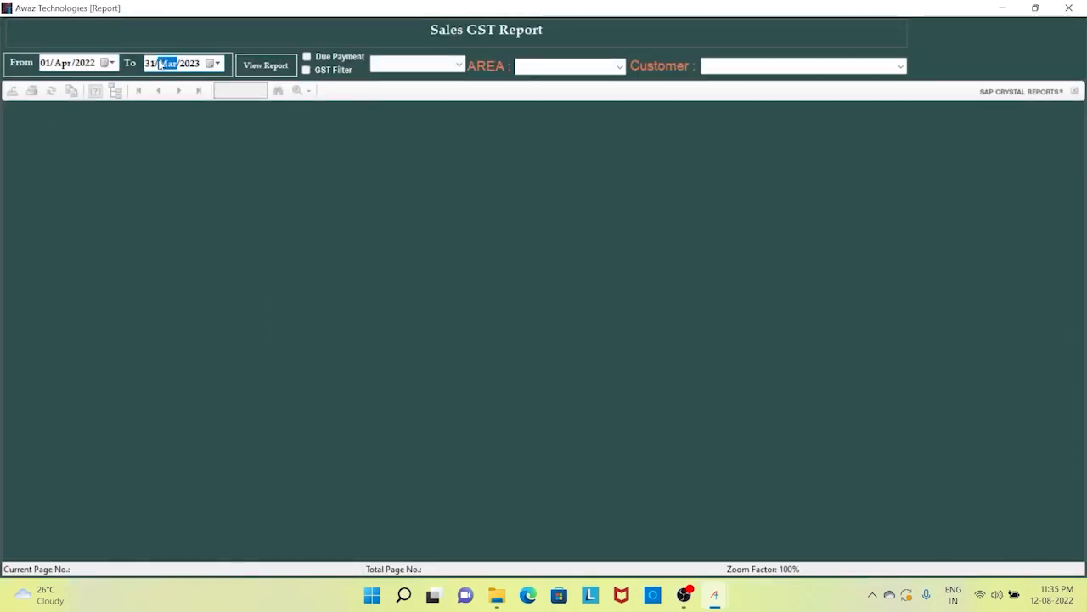
pyautogui.click(252, 69)
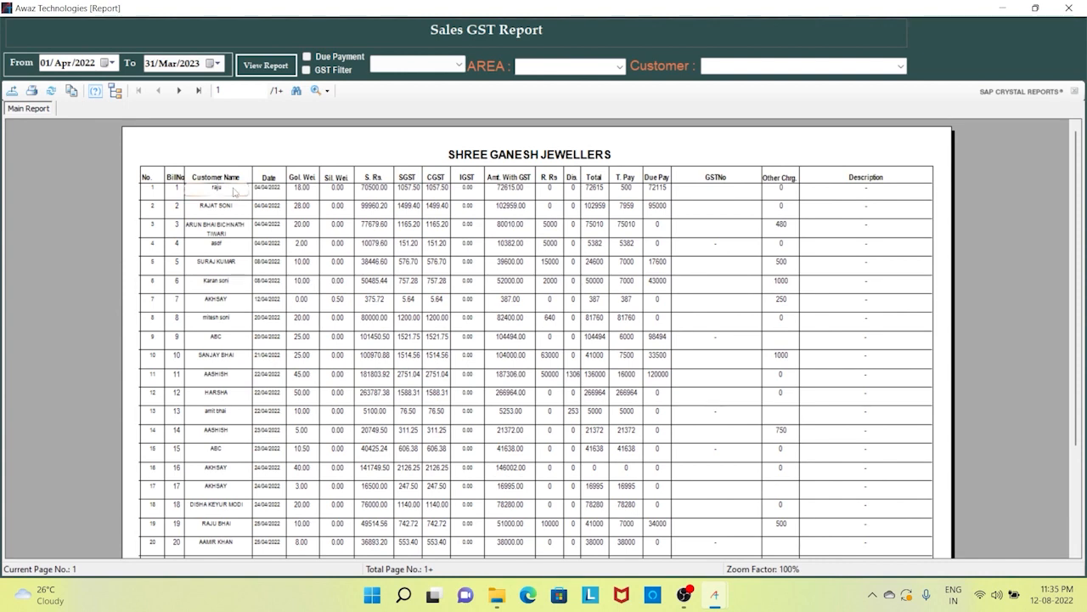
pyautogui.click(327, 90)
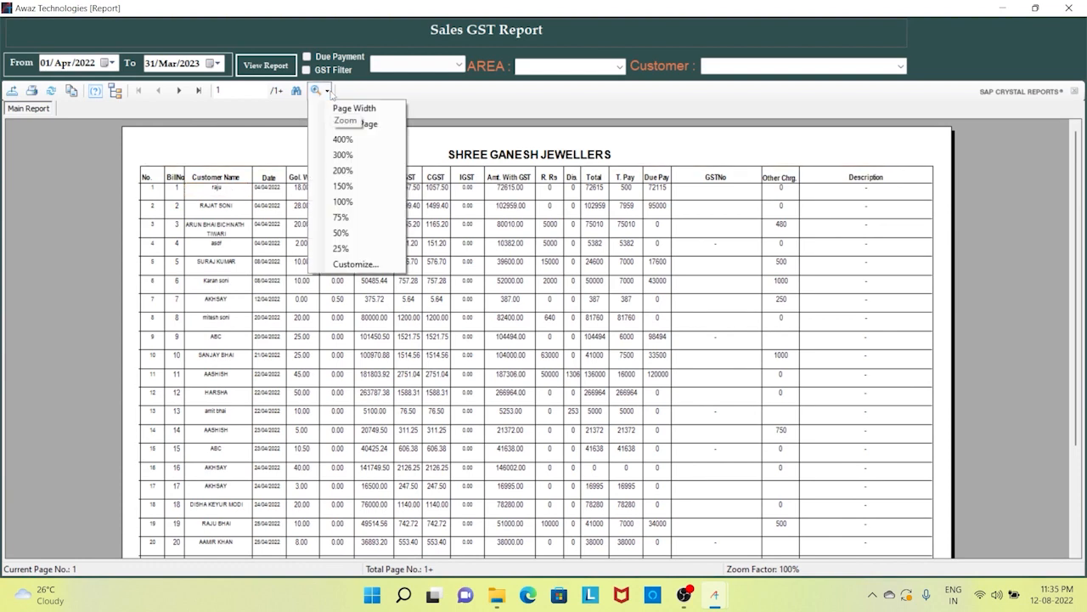
pyautogui.click(358, 187)
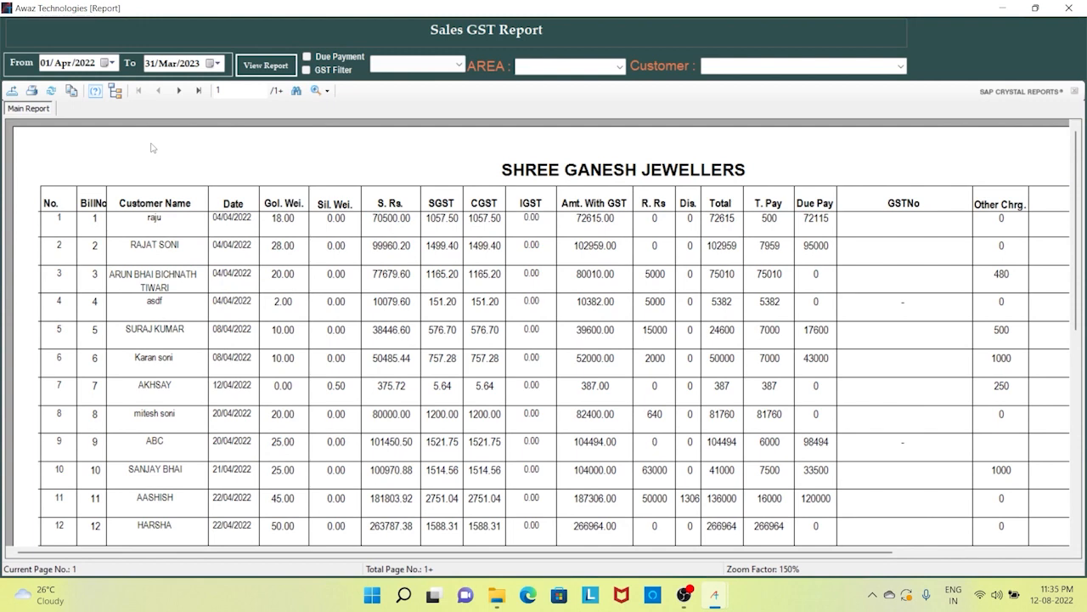
# - Point out the BillNo, Customer Name, Date, weight, S. Rs., SGST, CGST and IGST columns
pyautogui.click(99, 207)
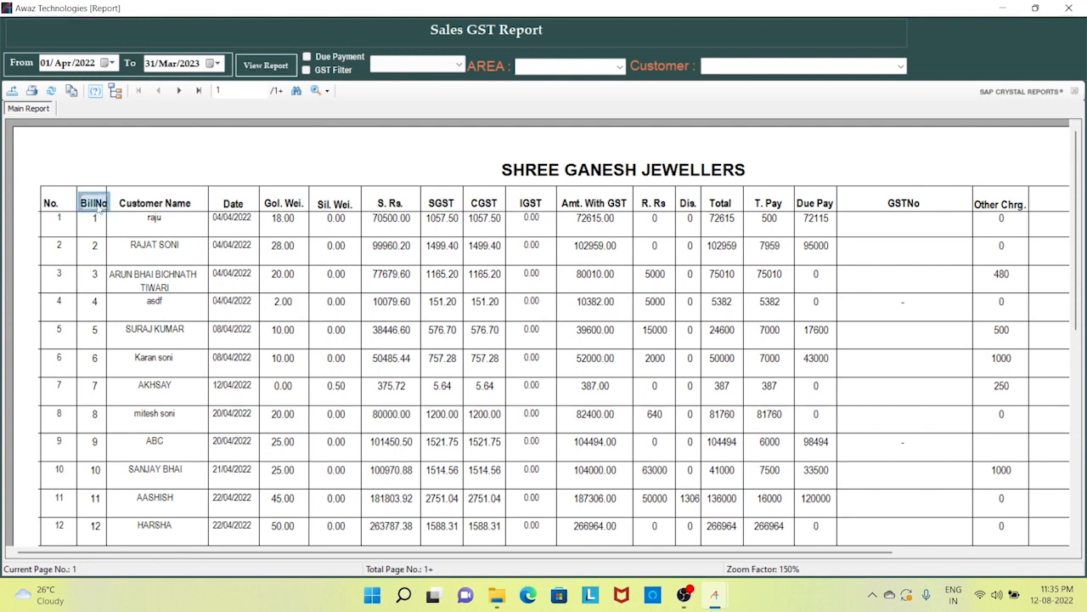
pyautogui.click(146, 205)
pyautogui.click(228, 209)
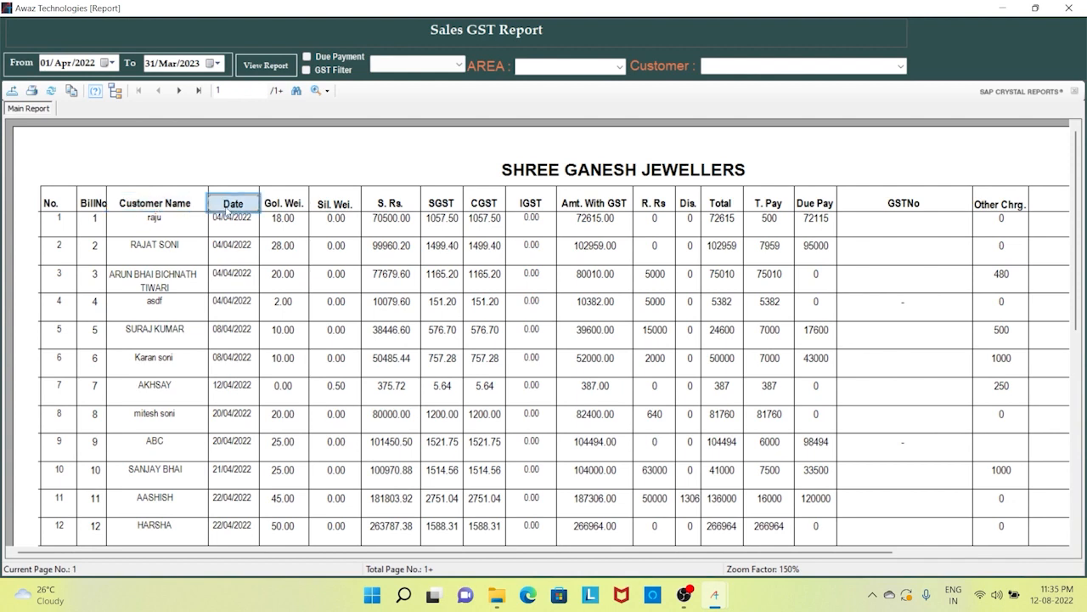
pyautogui.click(268, 209)
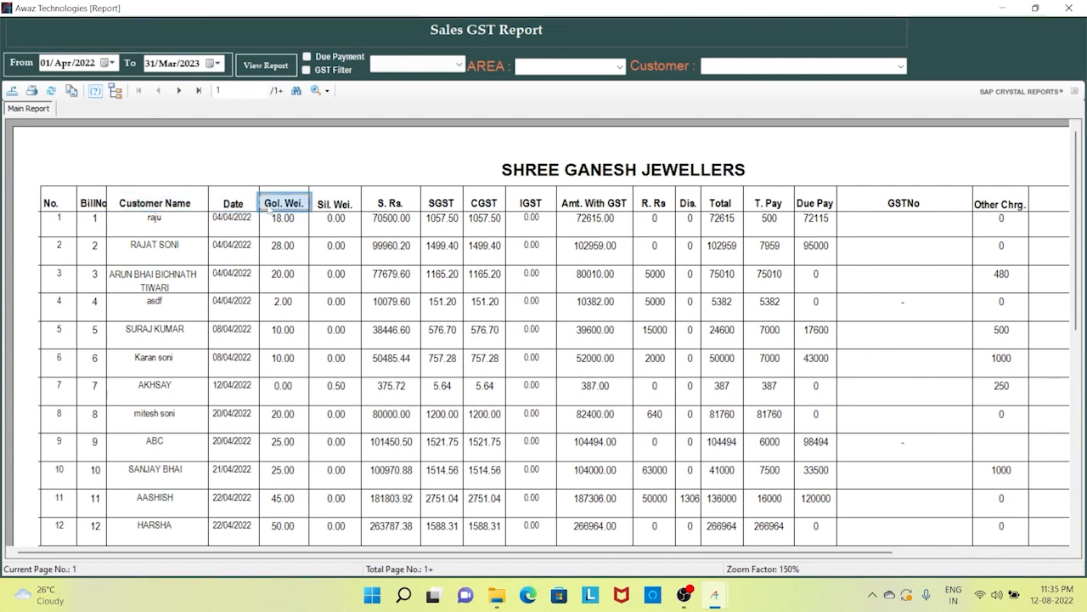
pyautogui.click(335, 206)
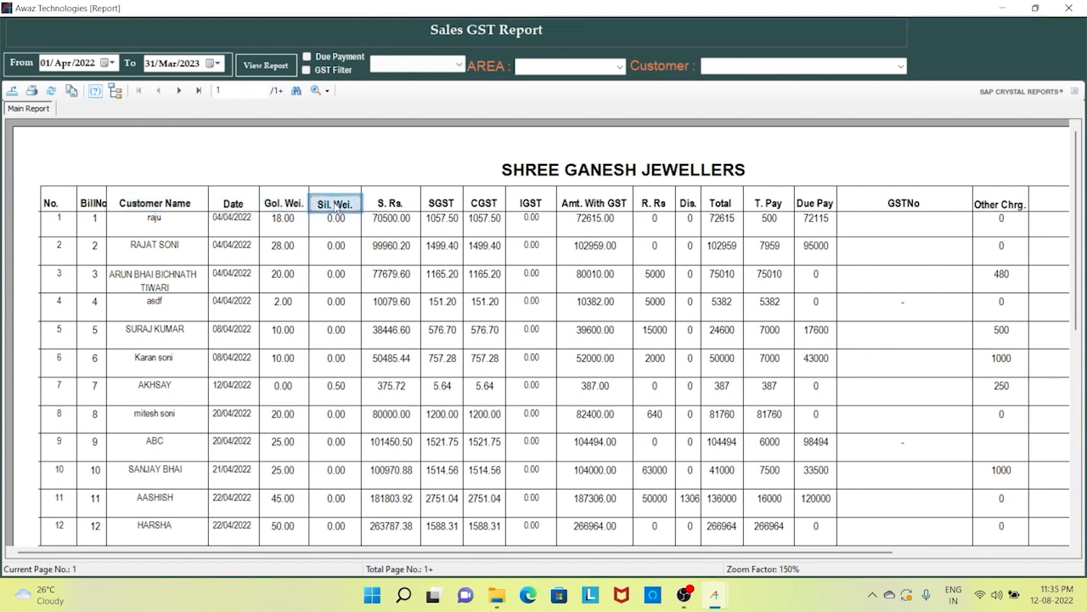
pyautogui.click(387, 204)
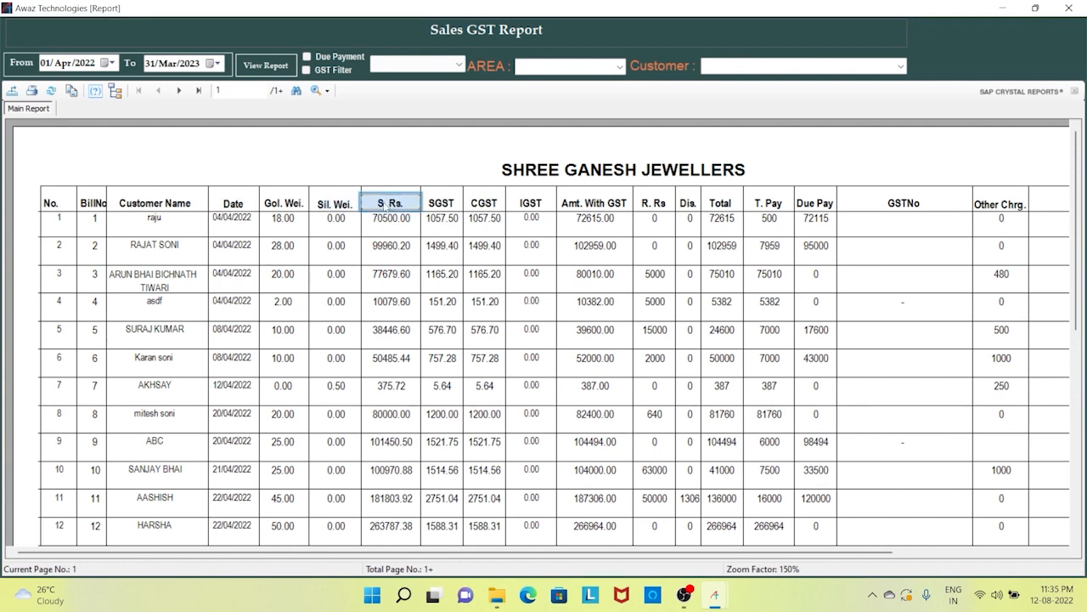
pyautogui.click(440, 206)
pyautogui.click(487, 206)
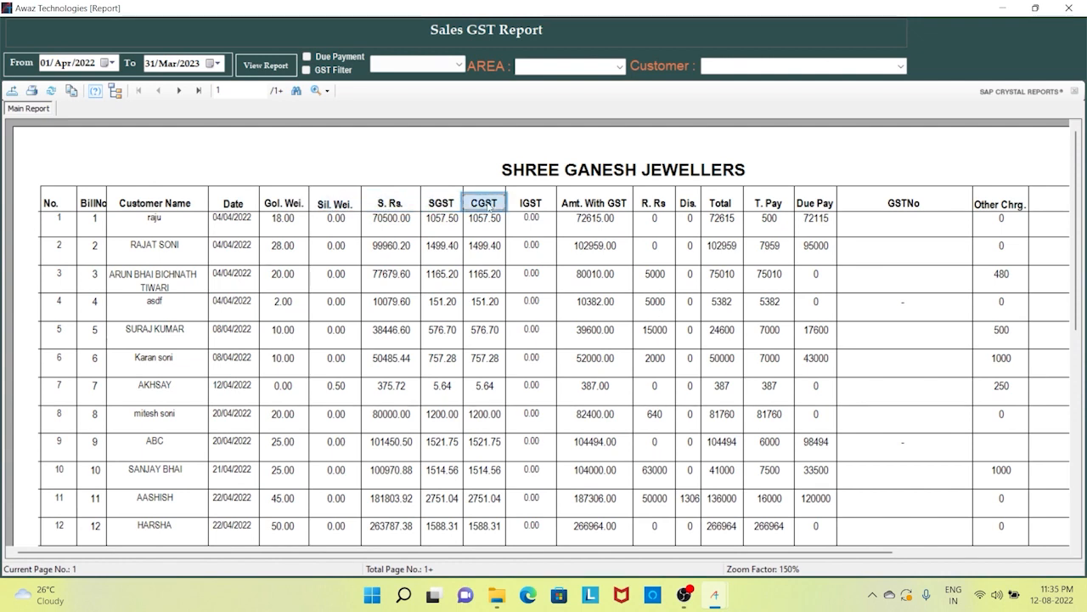
pyautogui.click(522, 206)
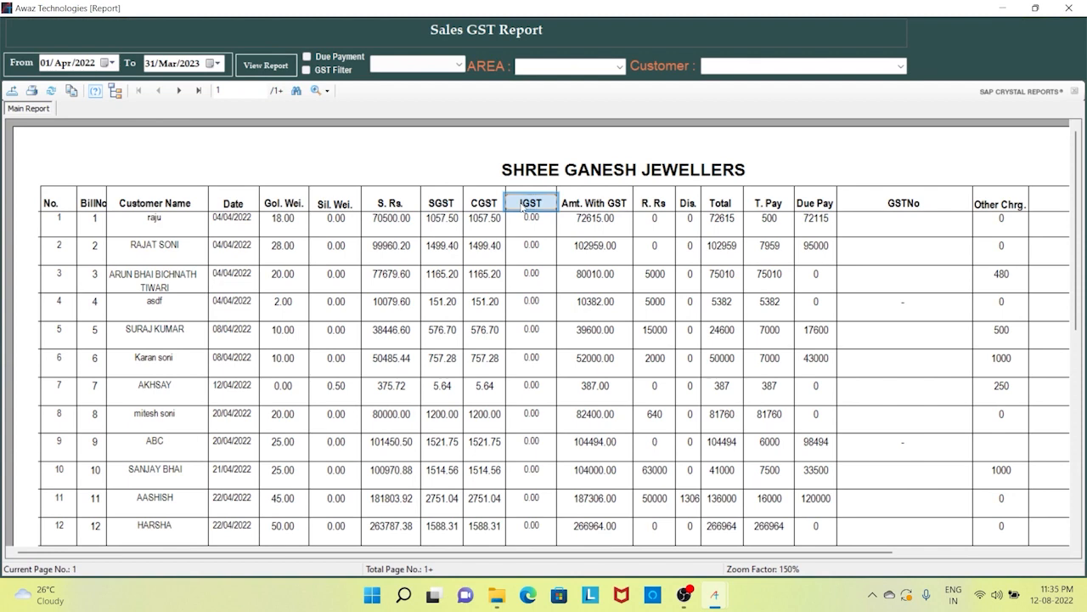
# - Point out the Amt. With GST through Other Chrg. columns, then jump to the last page 3 of 3
pyautogui.click(586, 207)
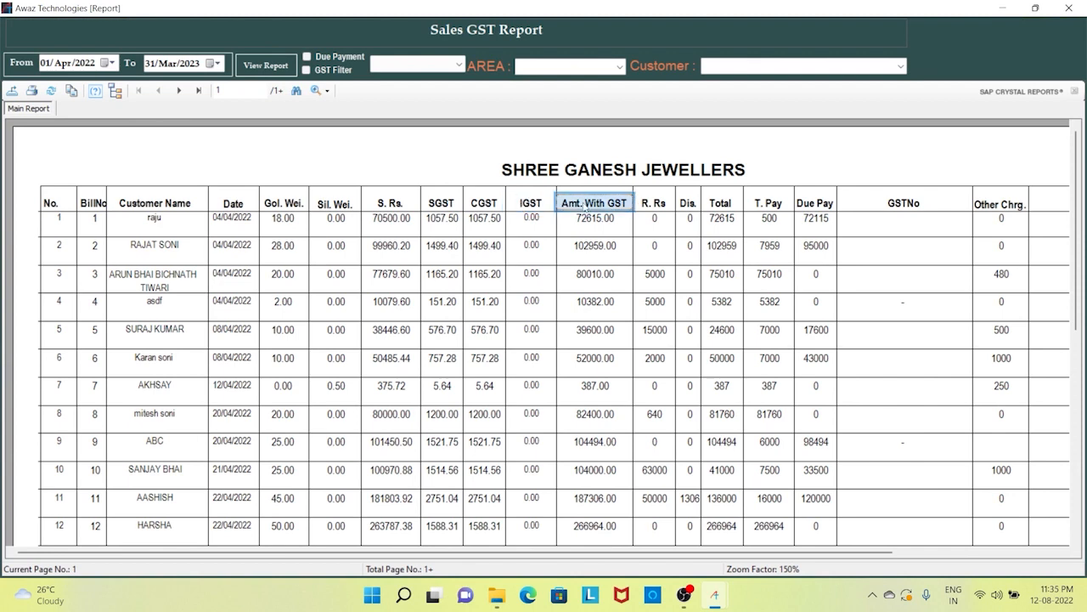
pyautogui.click(659, 204)
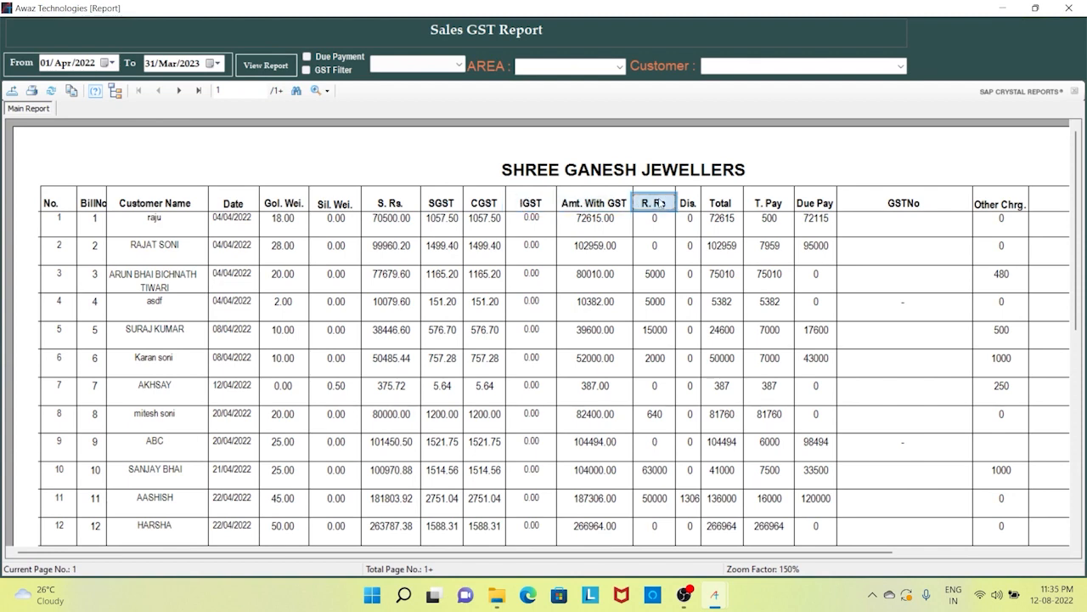
pyautogui.click(687, 204)
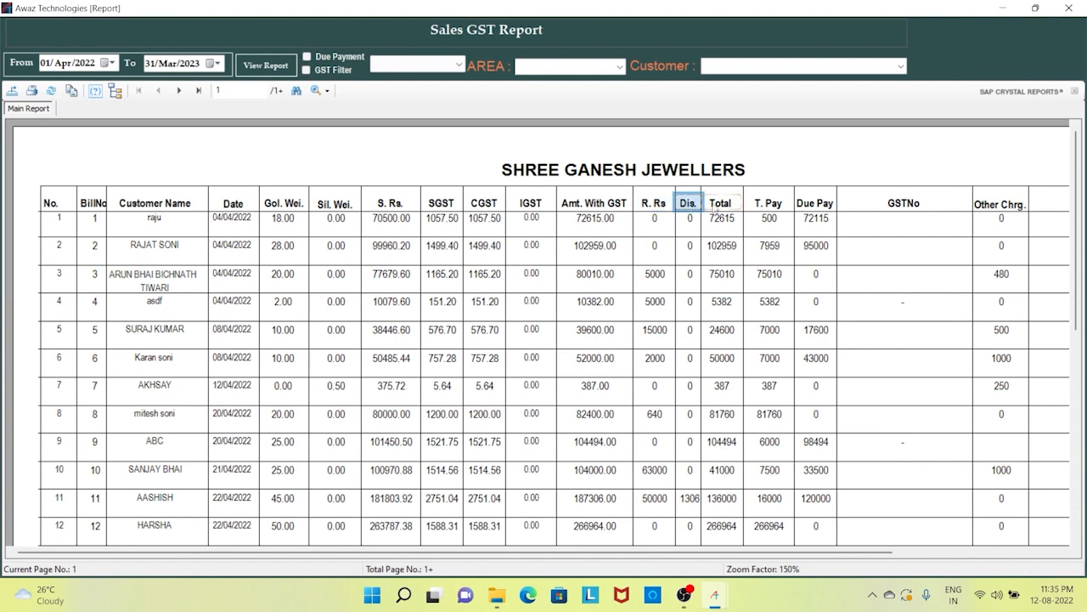
pyautogui.click(720, 206)
pyautogui.click(763, 205)
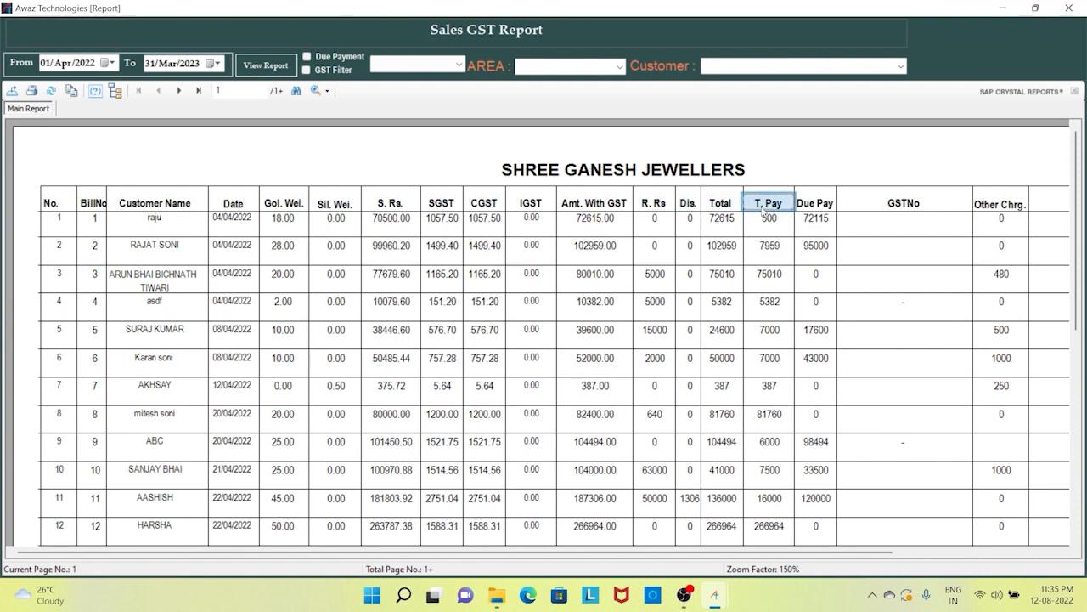
pyautogui.click(817, 204)
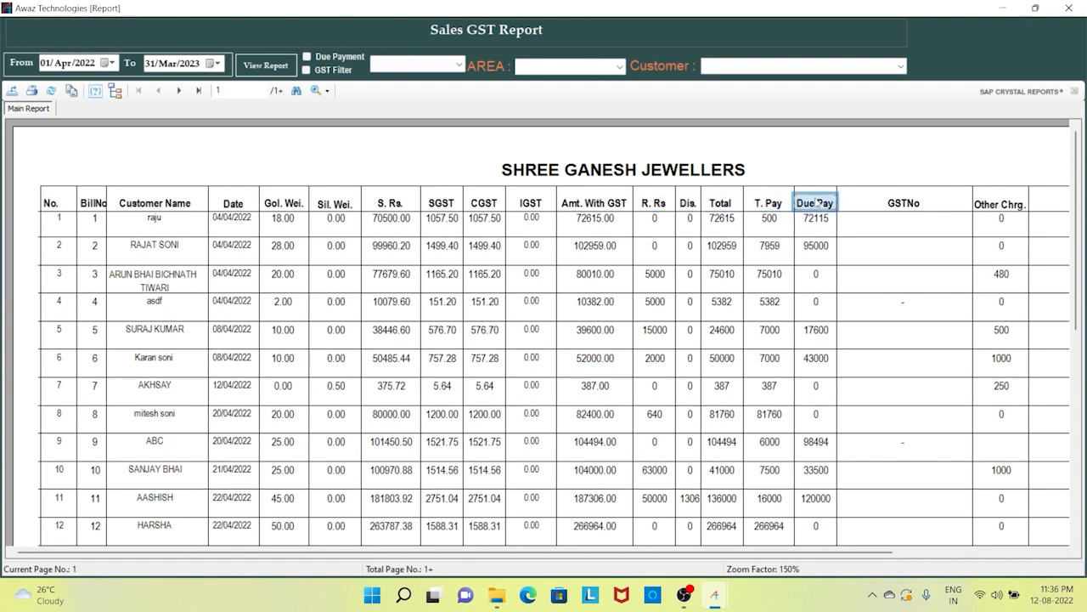
pyautogui.click(898, 206)
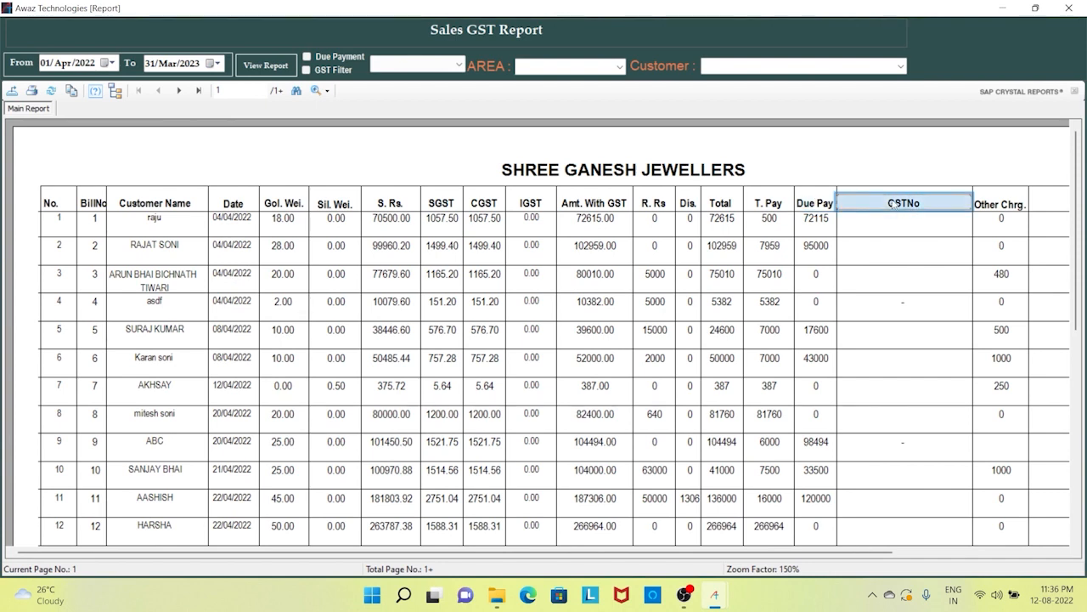
pyautogui.click(995, 213)
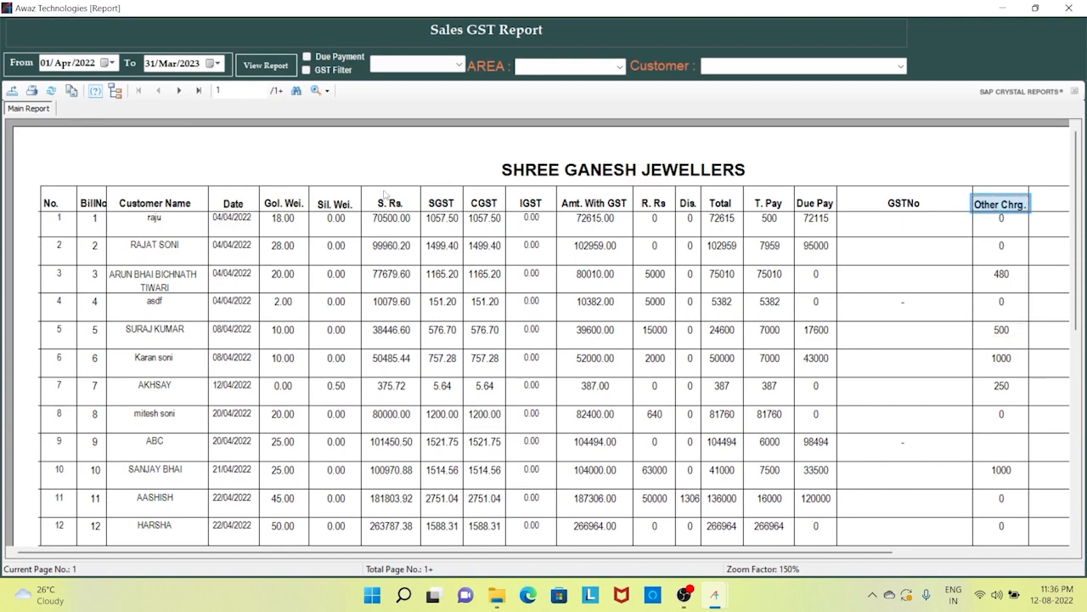
pyautogui.click(198, 90)
# - Review the Total row: gold 1026.50, silver 41.50, grand total 3708644, paid 2684874, due 1023771
pyautogui.click(298, 466)
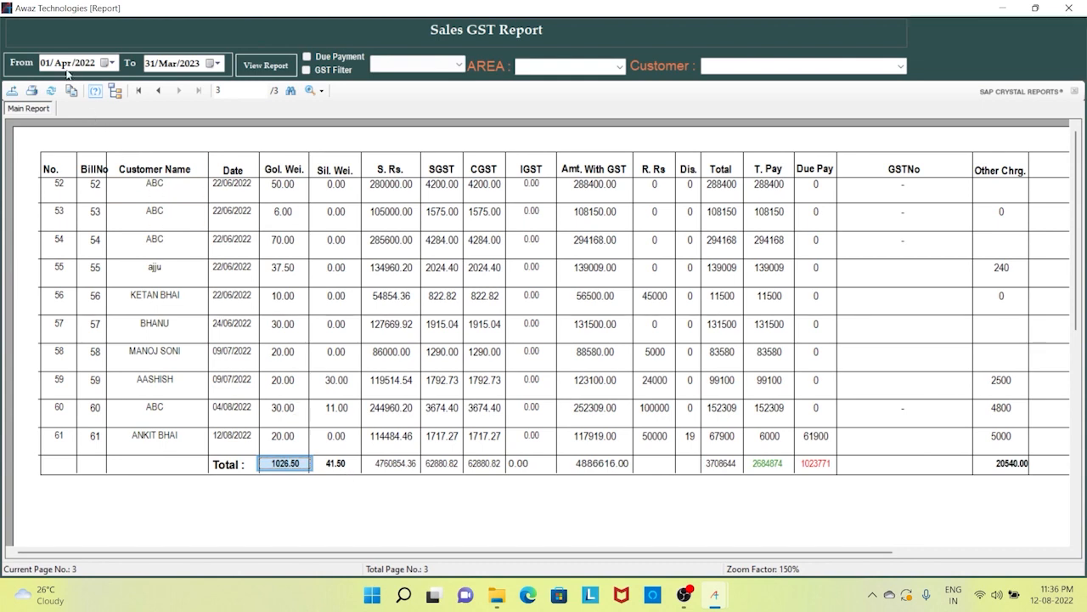
pyautogui.click(337, 466)
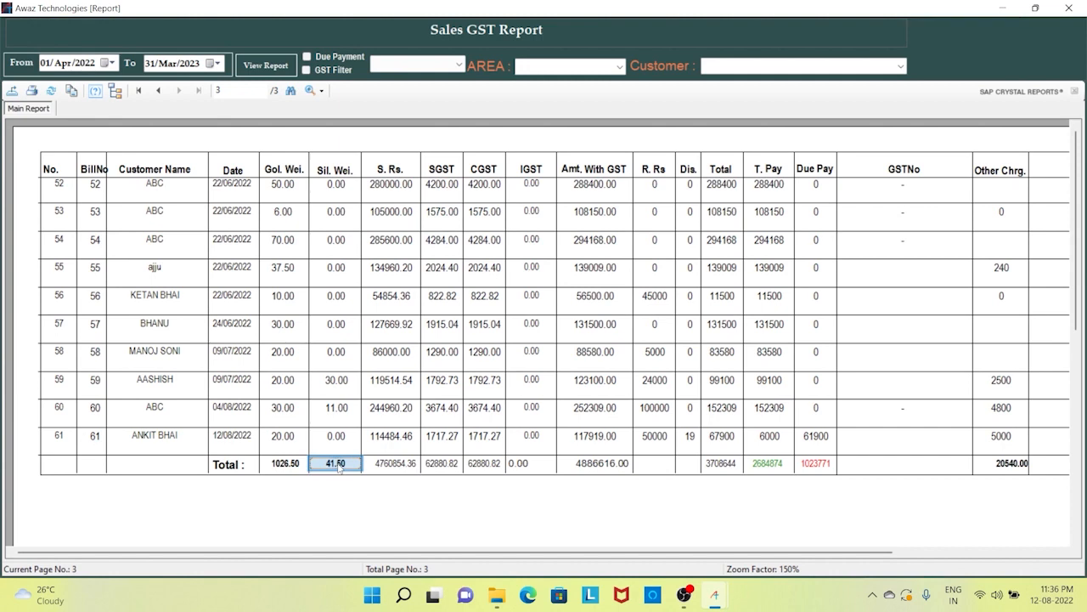
pyautogui.click(384, 468)
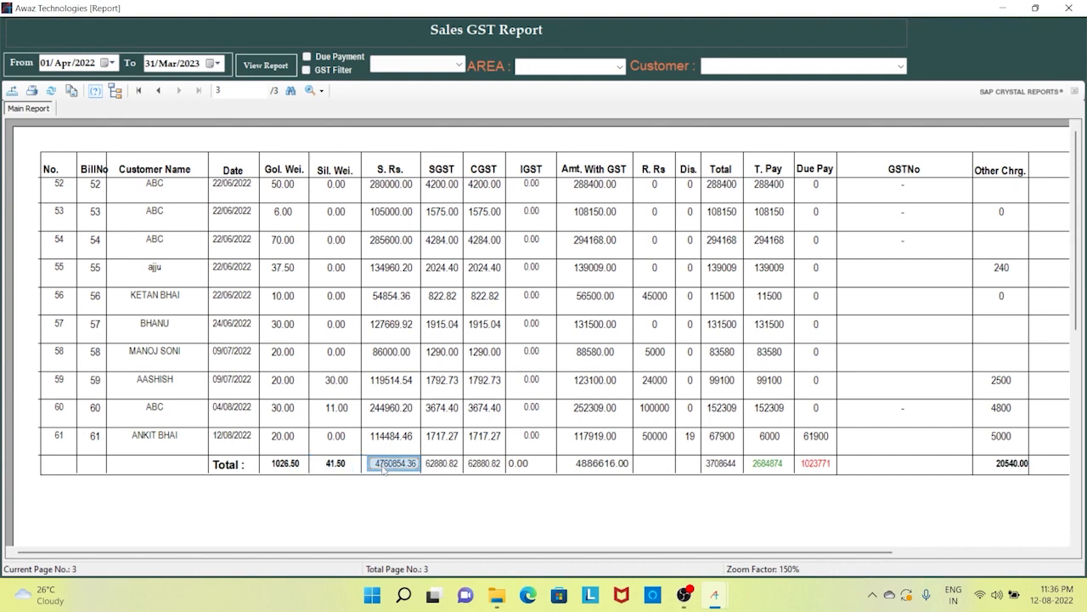
pyautogui.click(457, 469)
pyautogui.click(496, 471)
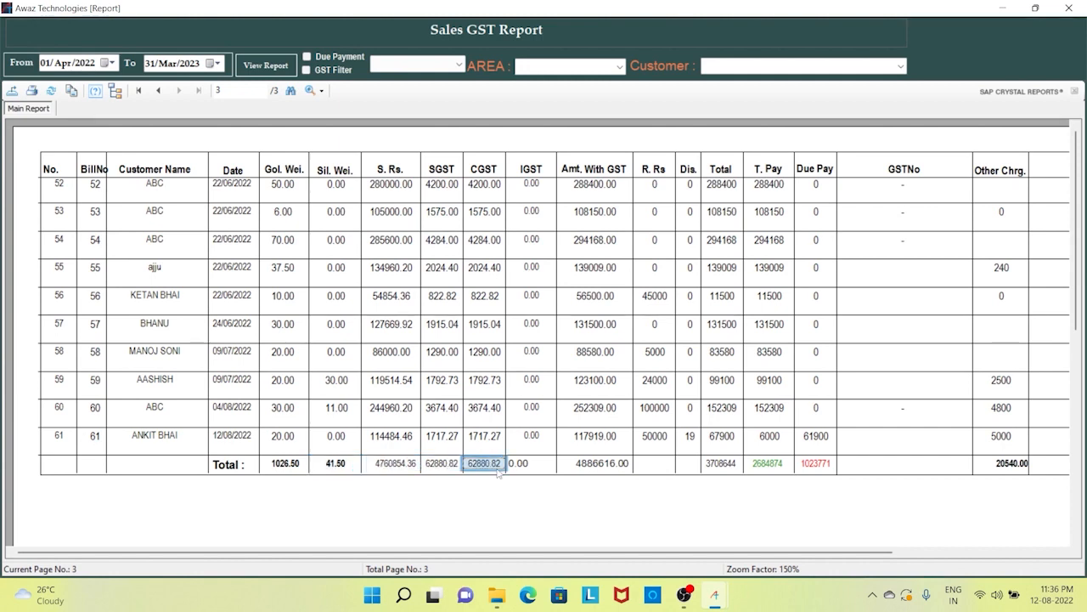
pyautogui.click(520, 469)
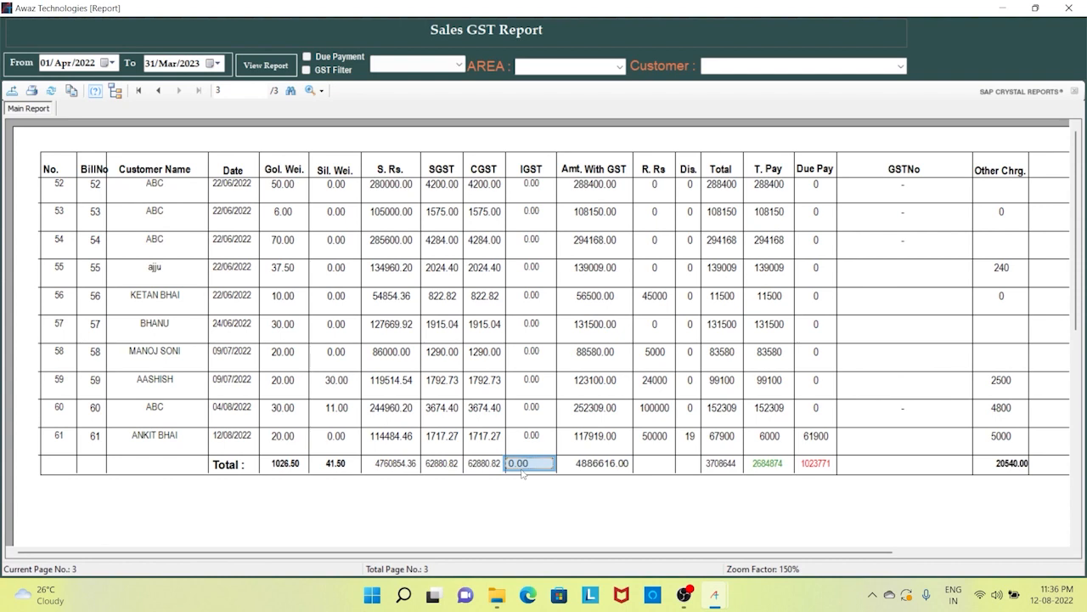
pyautogui.click(581, 467)
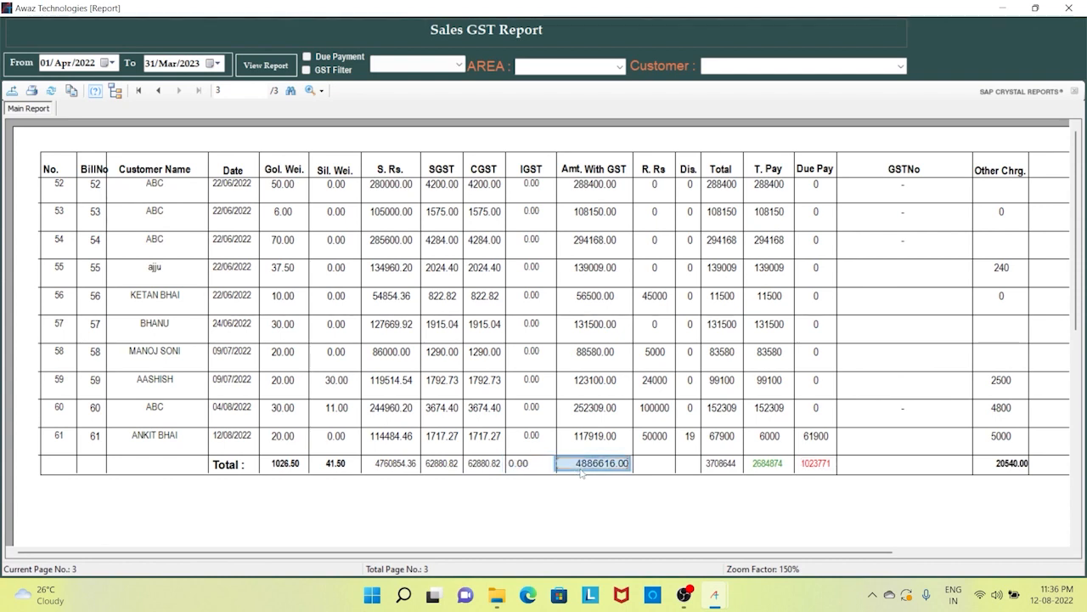
pyautogui.click(723, 465)
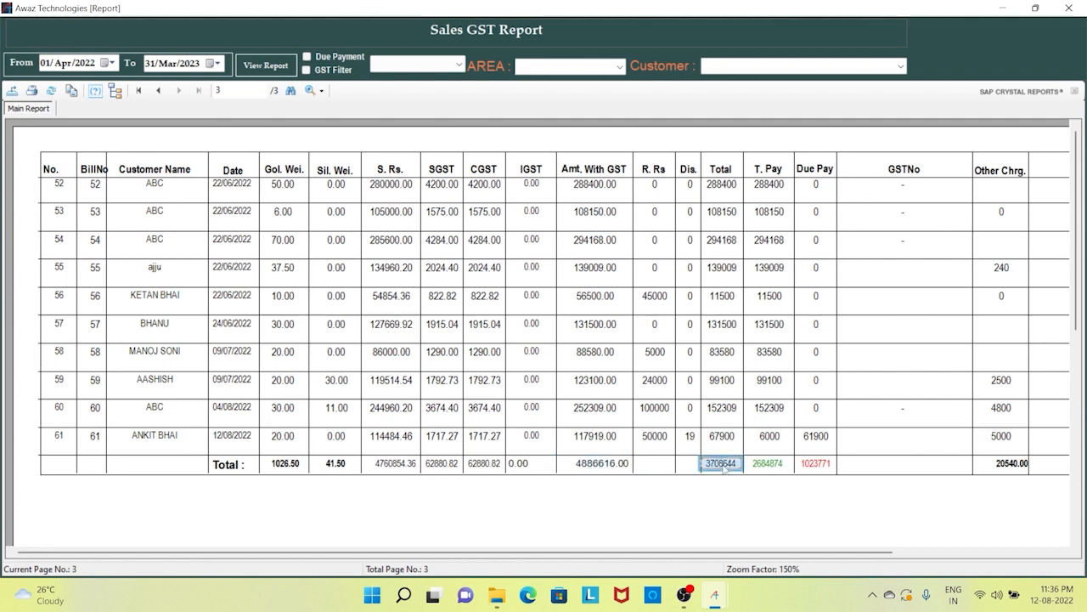
pyautogui.click(769, 466)
pyautogui.click(816, 468)
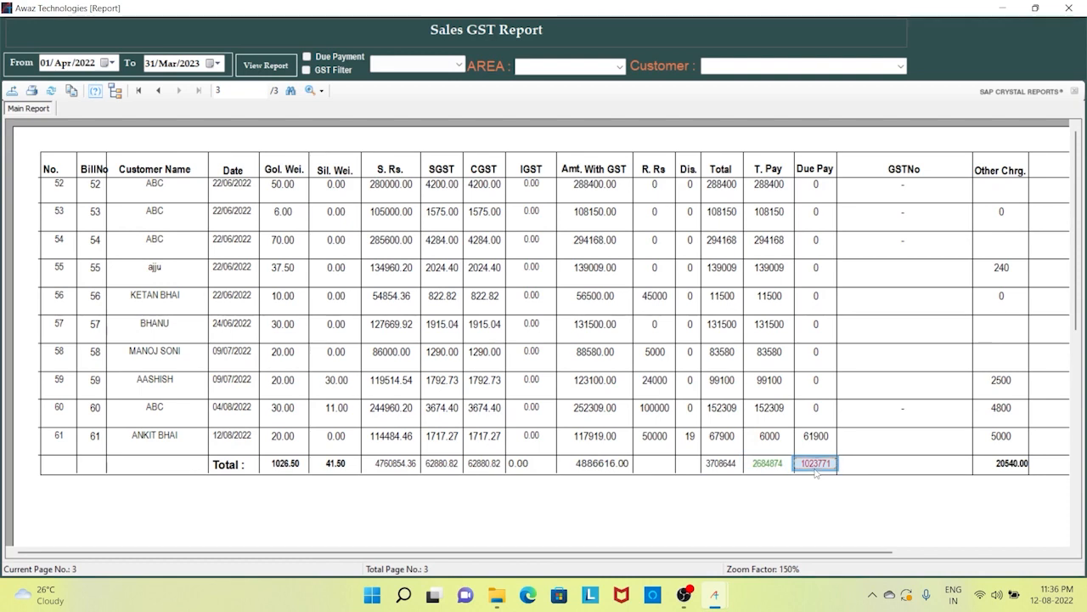
pyautogui.click(1001, 469)
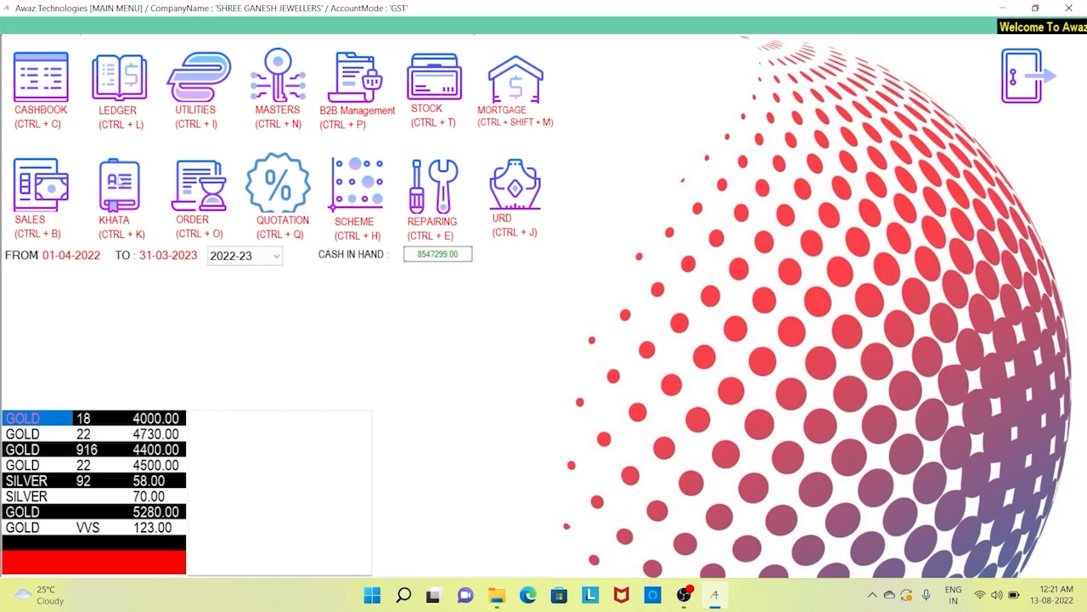
# - Open the Udhar / Advance Khata window with the KHATA icon, starting entry K. No. 51
pyautogui.click(120, 189)
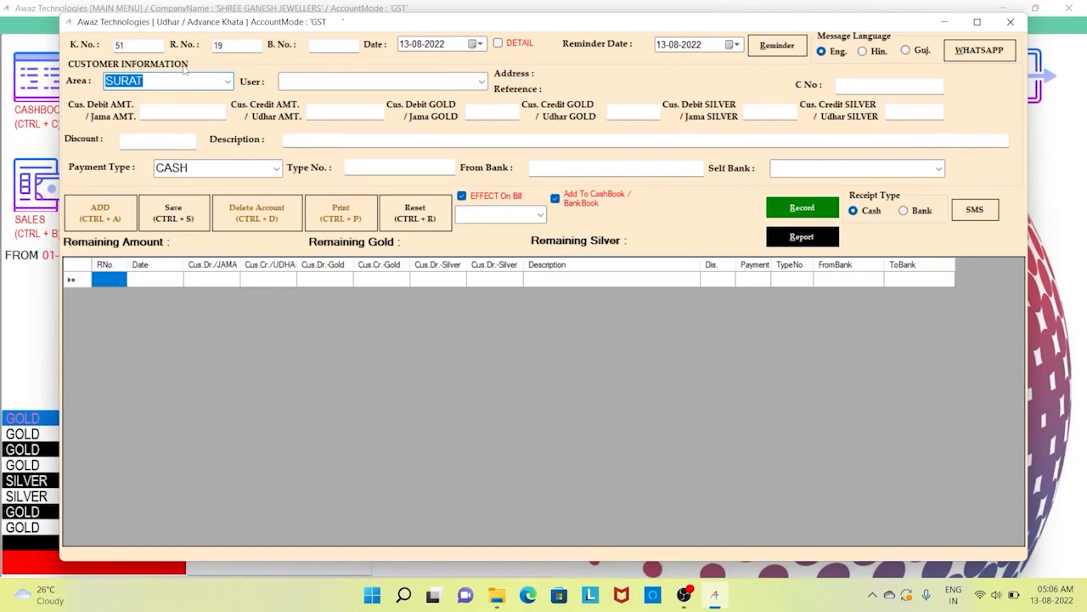
# - Try the AHMEDABAD area filter on the customer list, then clear it
pyautogui.click(228, 82)
pyautogui.click(193, 99)
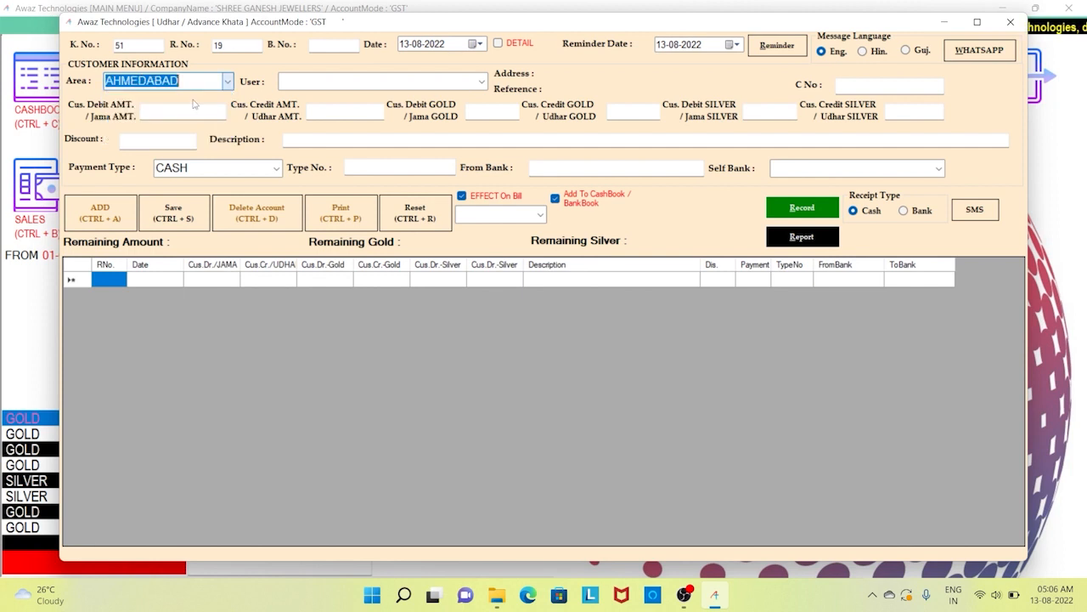
pyautogui.click(481, 82)
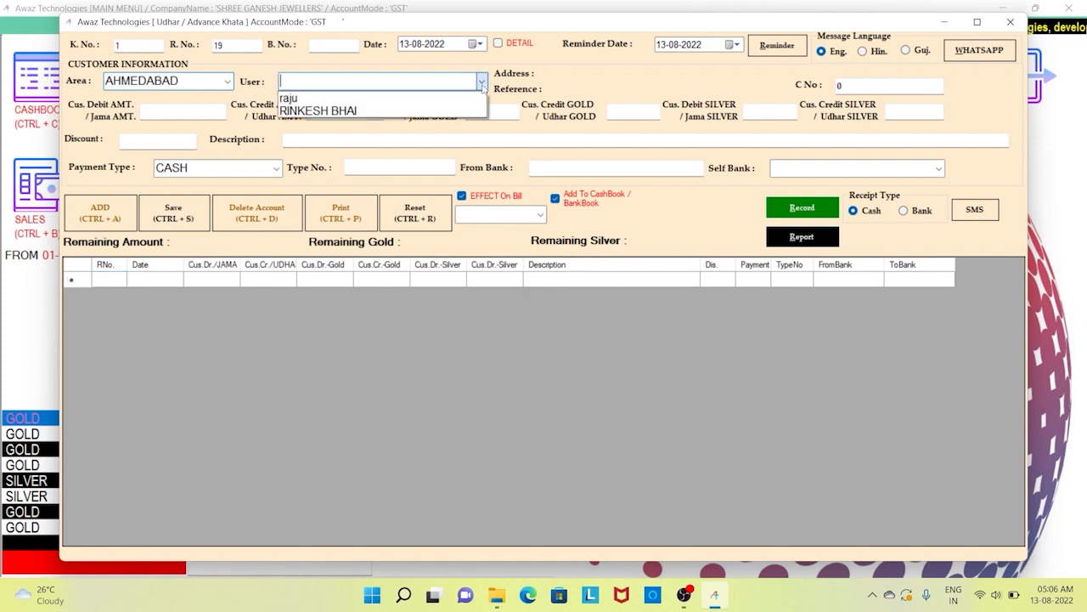
pyautogui.click(480, 83)
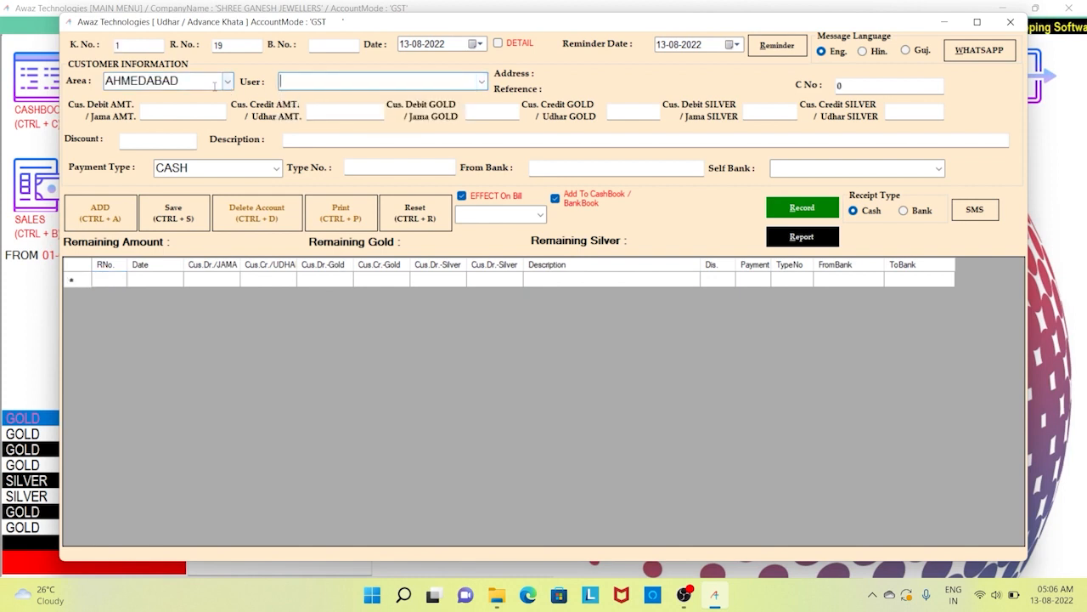
pyautogui.moveTo(212, 81); pyautogui.dragTo(105, 82)
pyautogui.press('BackSpace')
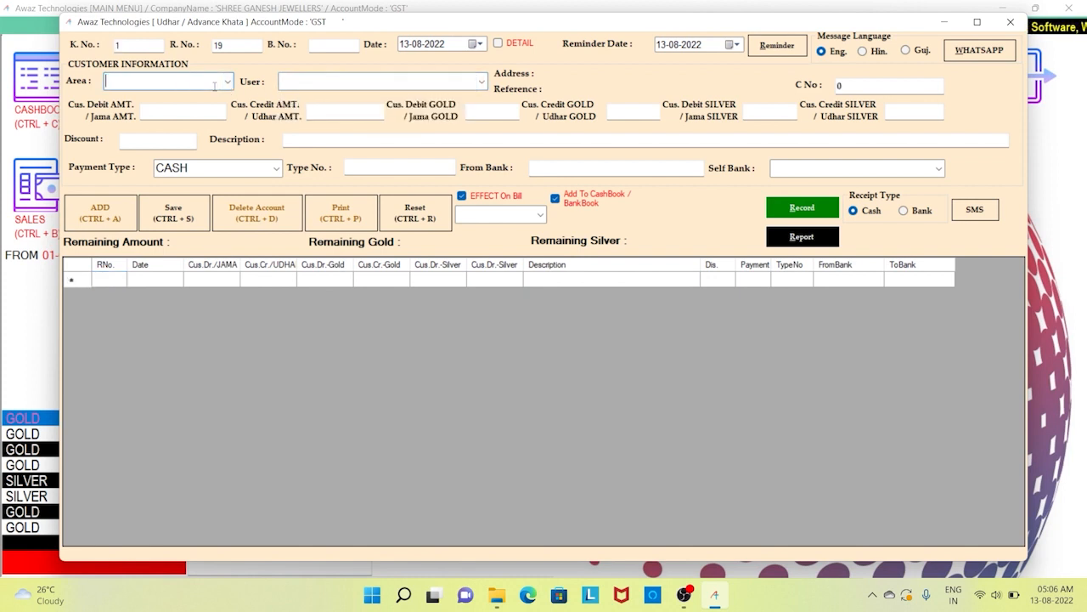
# - Search by the customer's first letters and load their khata, showing 61900.00 remaining
pyautogui.click(481, 82)
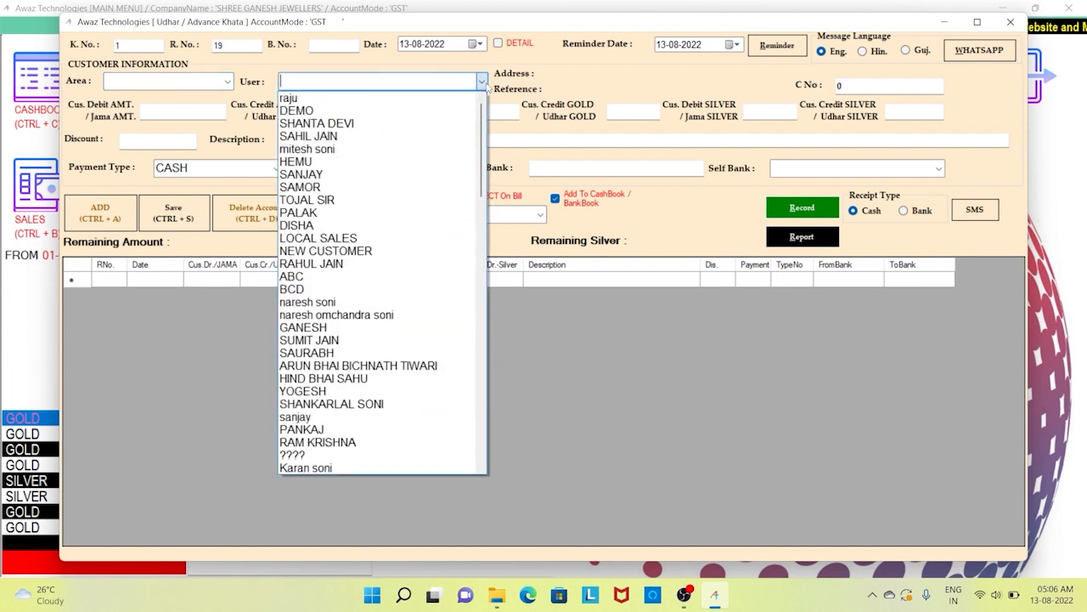
pyautogui.click(457, 80)
pyautogui.write('anKIT BHAI')
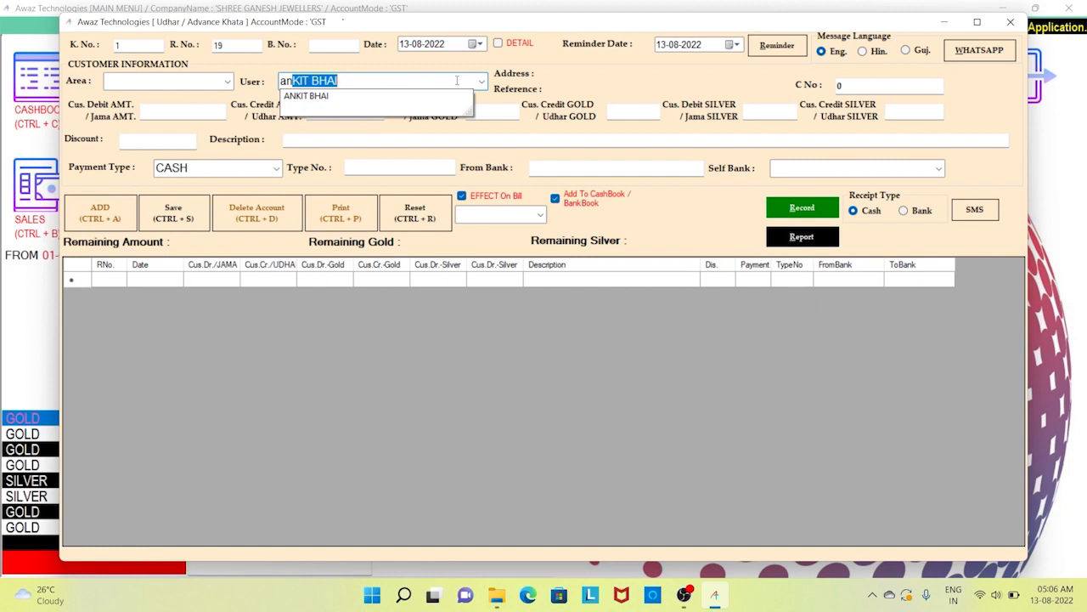
pyautogui.press('Return')
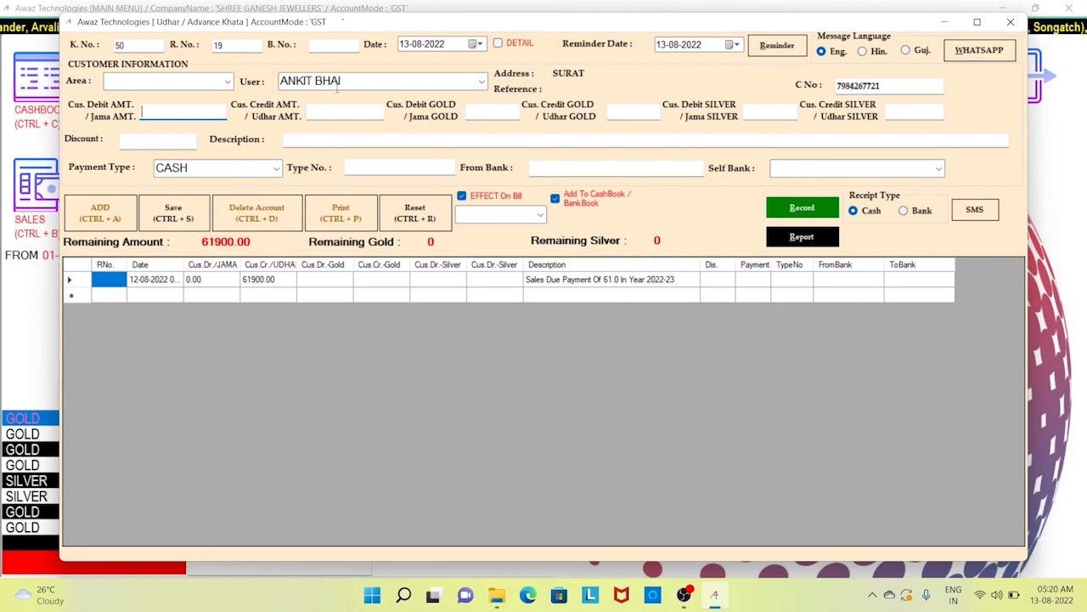
# - Check the entry date and enter 1900 as the received Jama amount
pyautogui.click(452, 45)
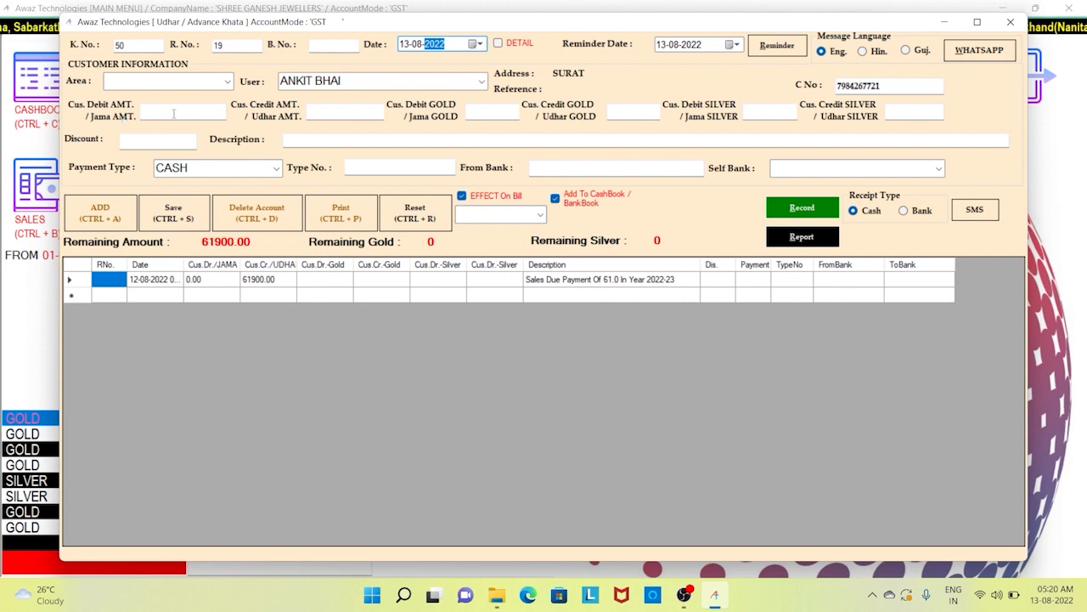
pyautogui.click(173, 113)
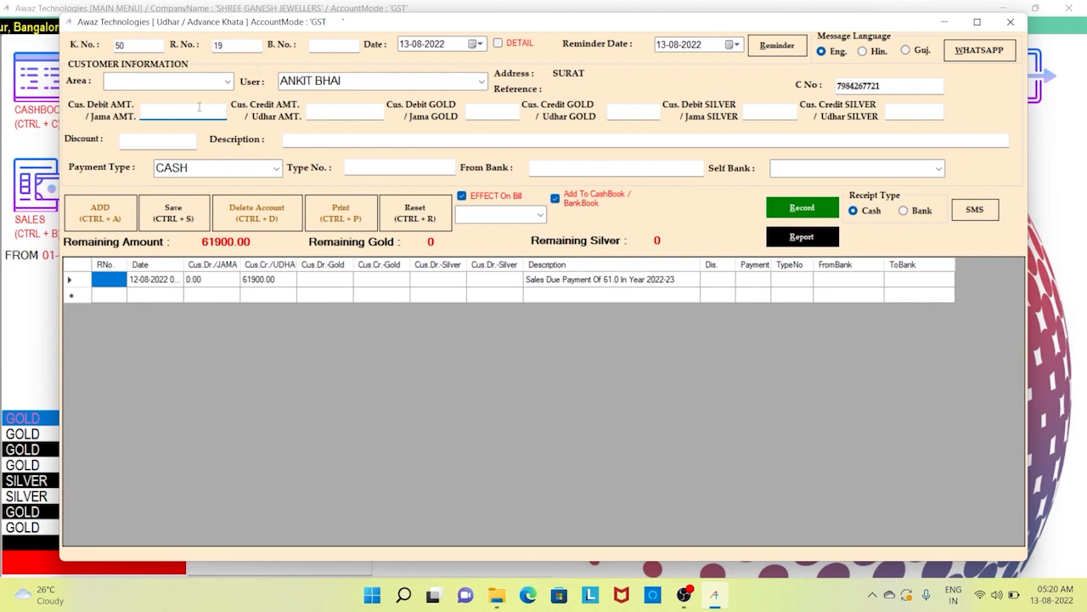
pyautogui.write('1900')
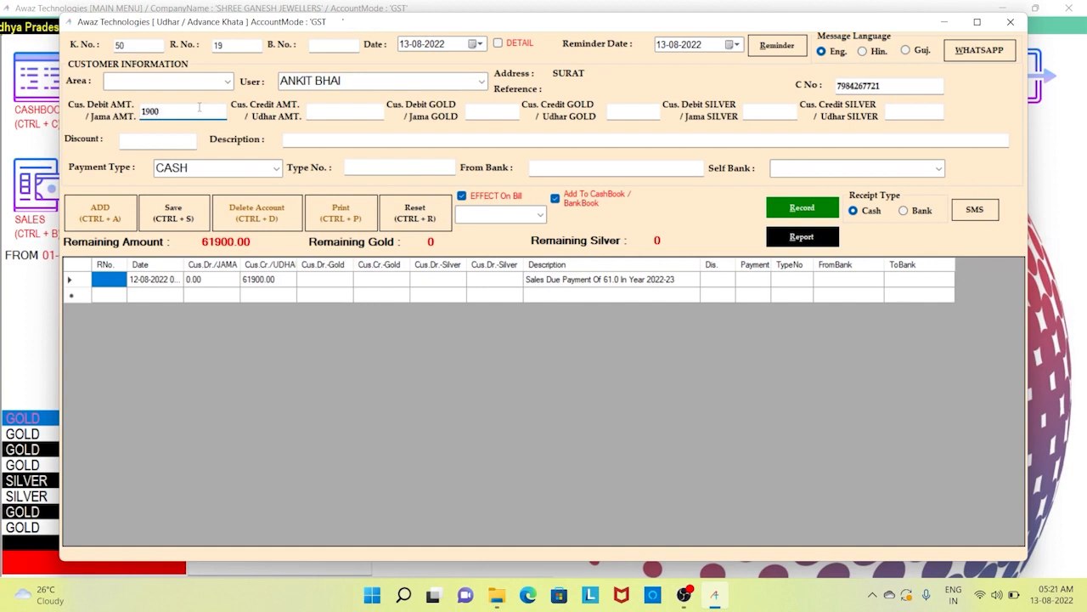
pyautogui.click(173, 146)
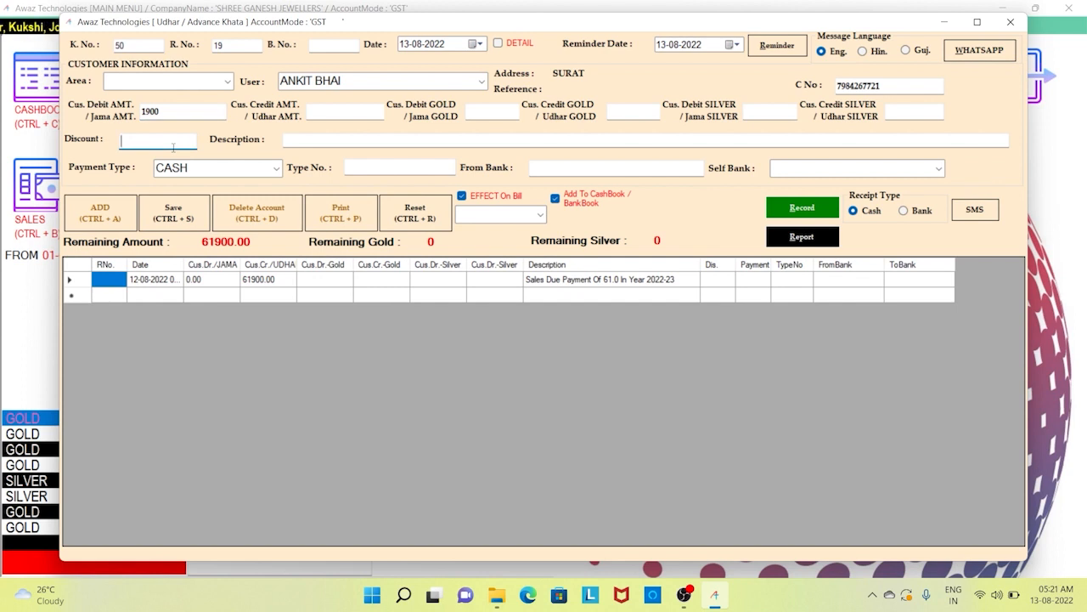
pyautogui.click(341, 140)
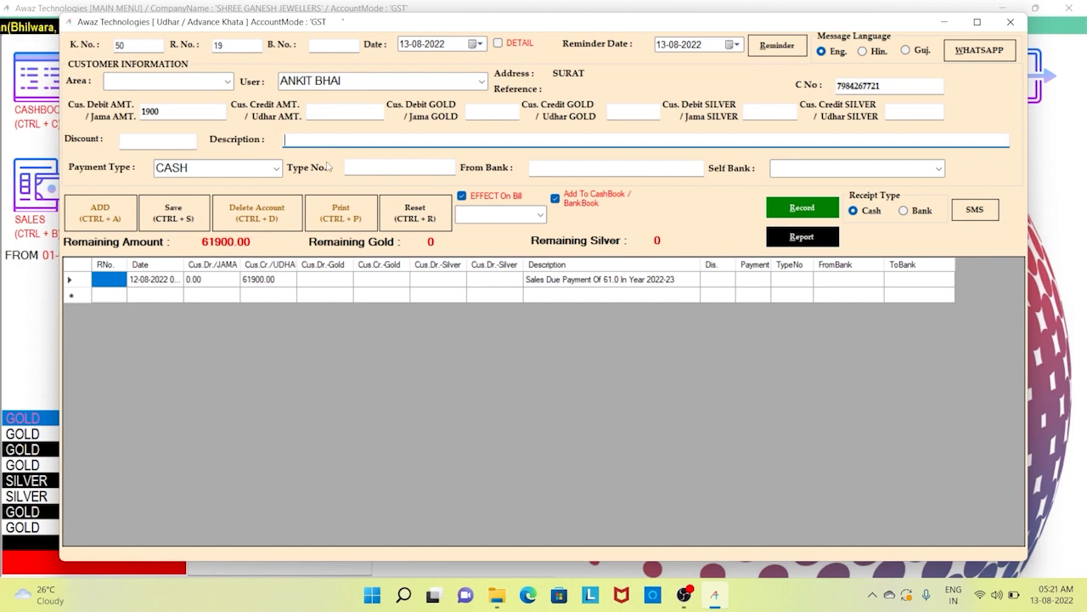
pyautogui.click(277, 169)
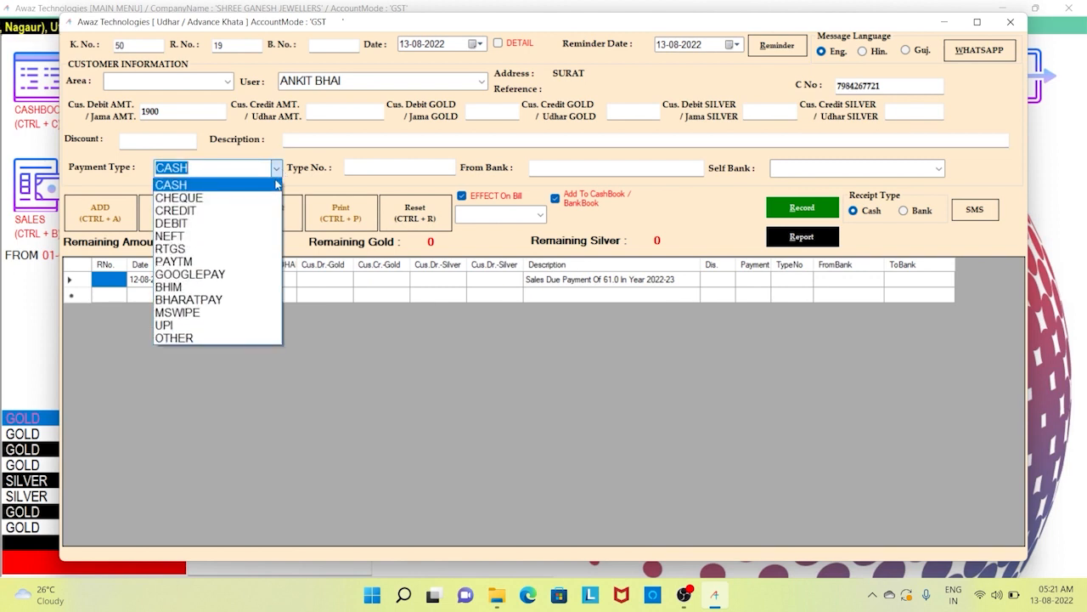
# - Save the 1900 payment as GOOGLEPAY into DENA BANK, leaving 60000.00 remaining
pyautogui.click(276, 182)
pyautogui.click(277, 169)
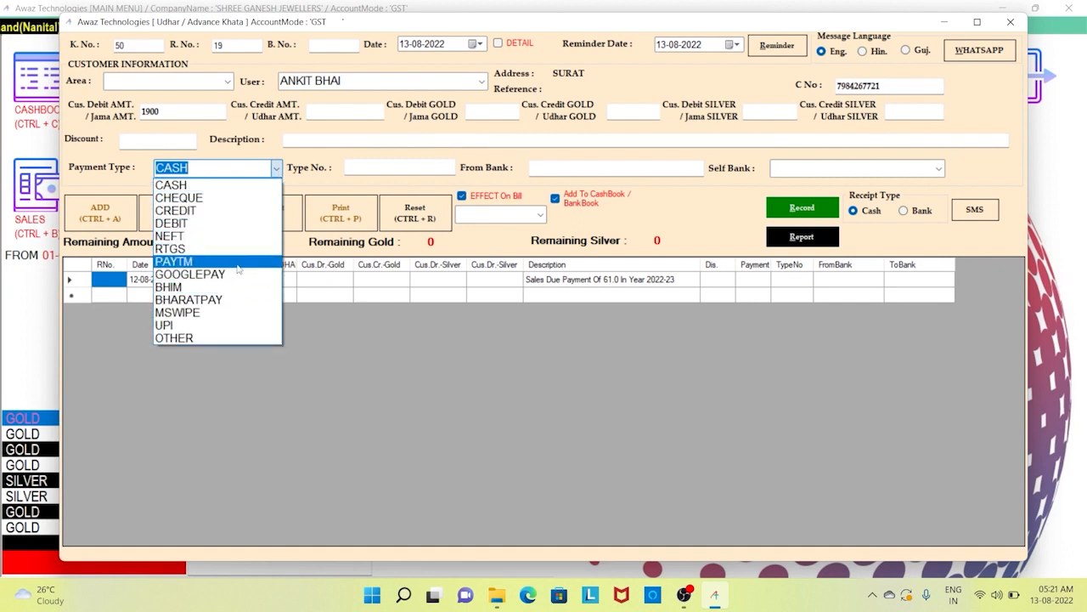
pyautogui.click(238, 274)
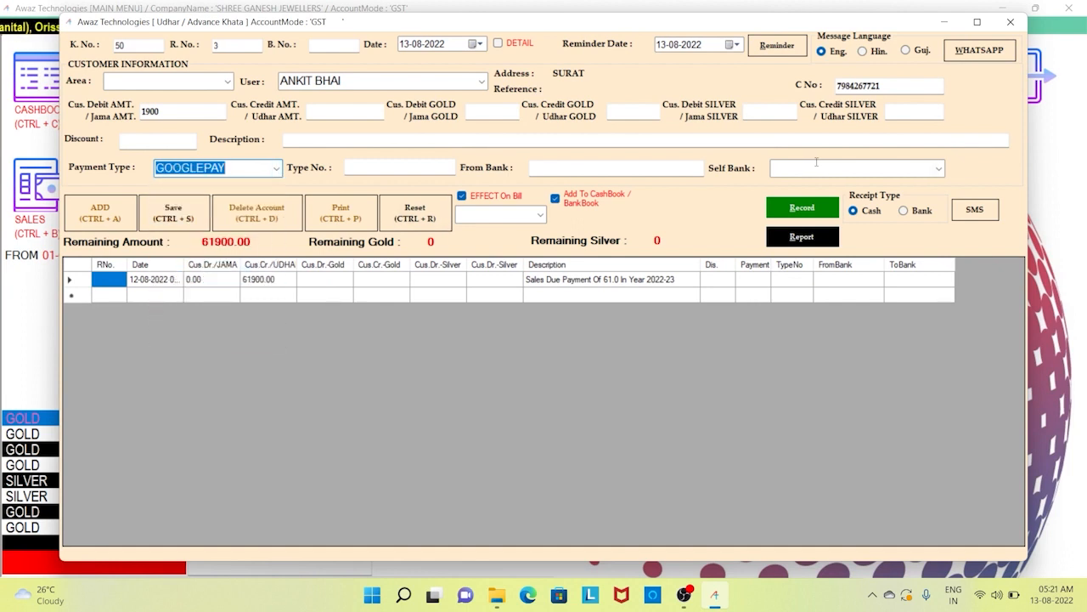
pyautogui.click(938, 172)
pyautogui.click(938, 170)
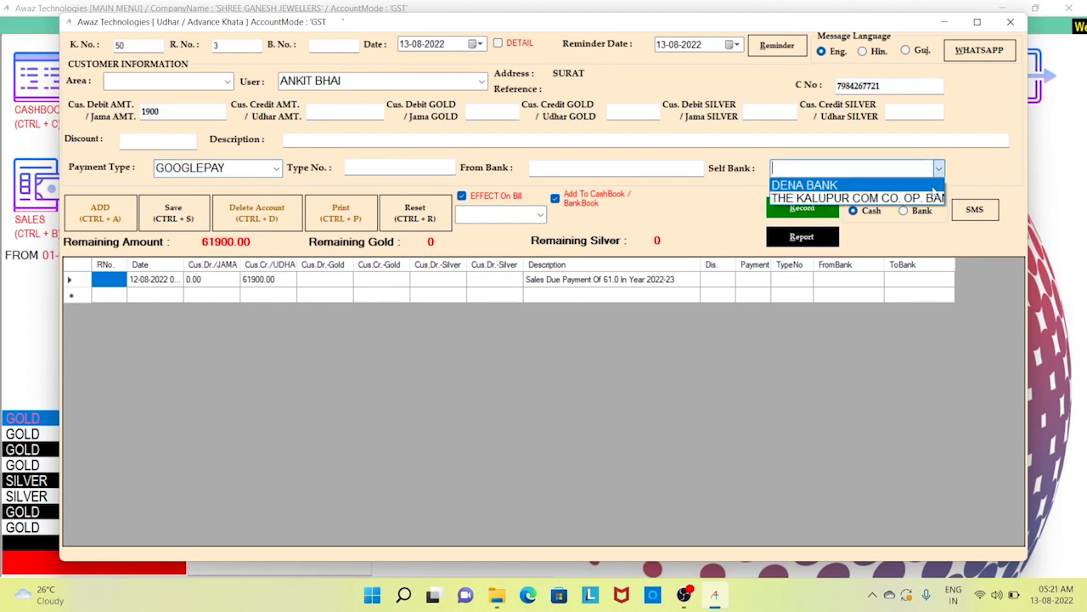
pyautogui.click(933, 187)
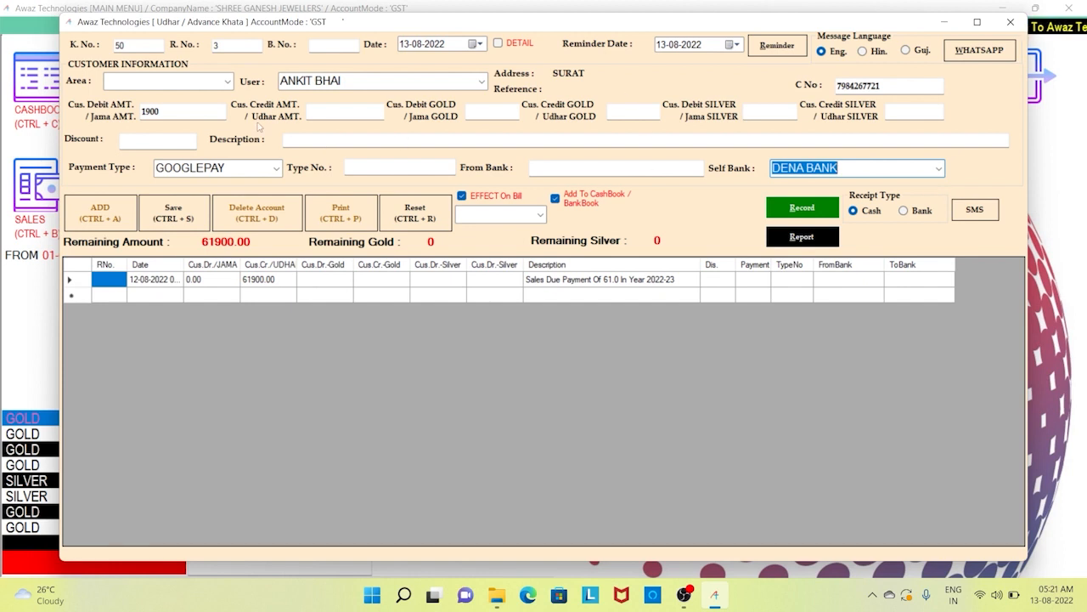
pyautogui.click(170, 223)
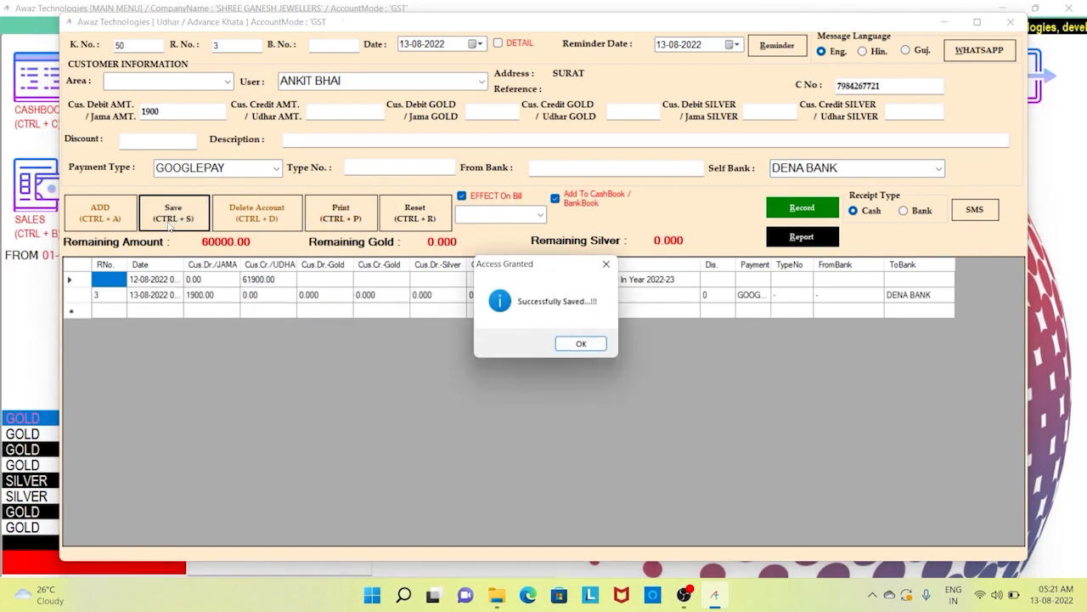
# - Switch the receipt type to Bank and preview bank receipt B/3 for 1900
pyautogui.click(581, 343)
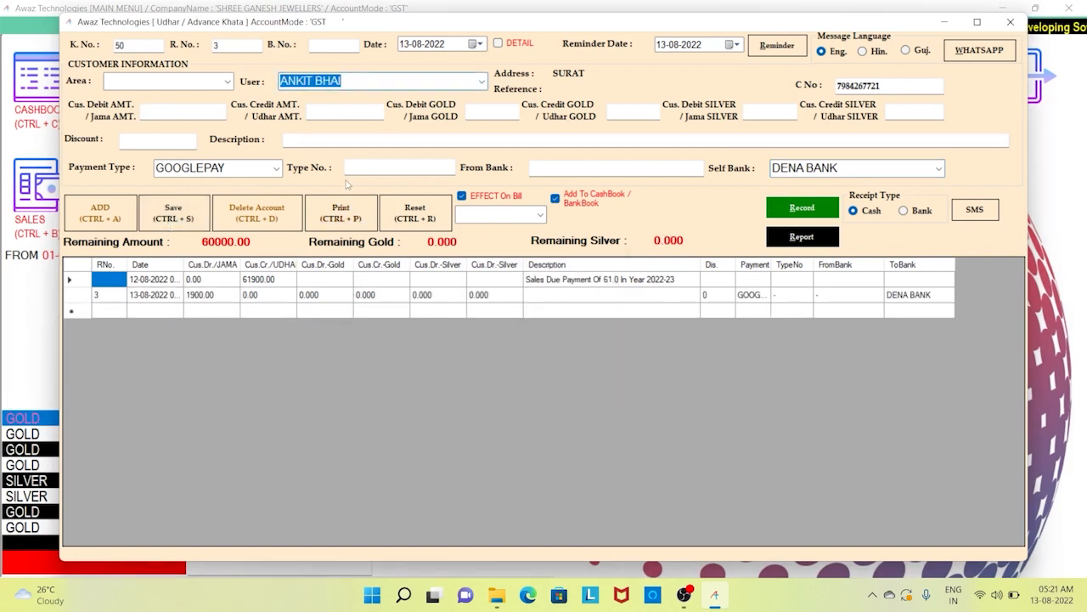
pyautogui.click(870, 216)
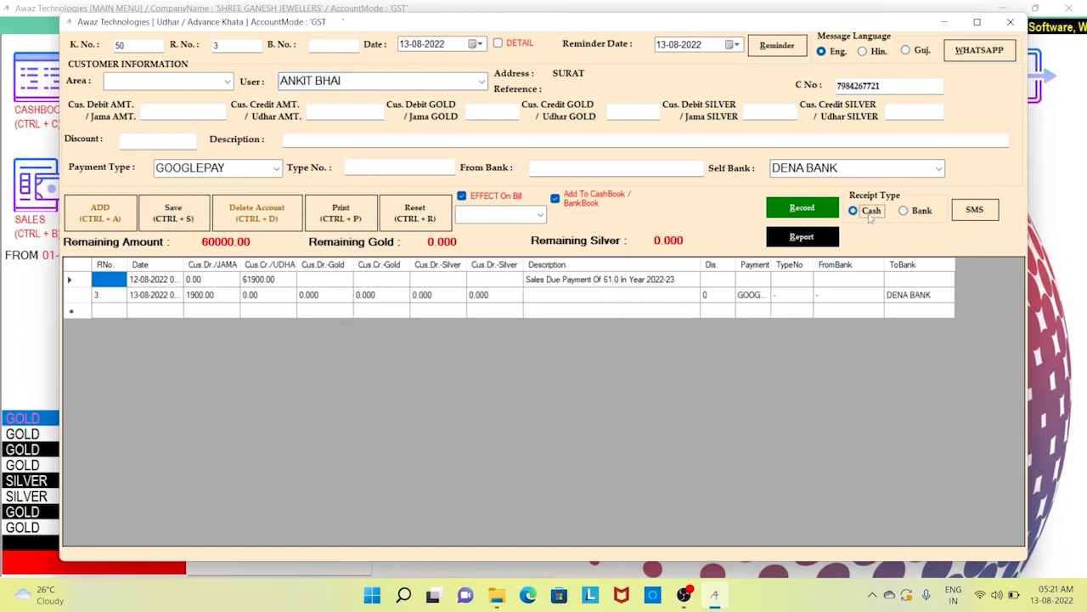
pyautogui.click(921, 220)
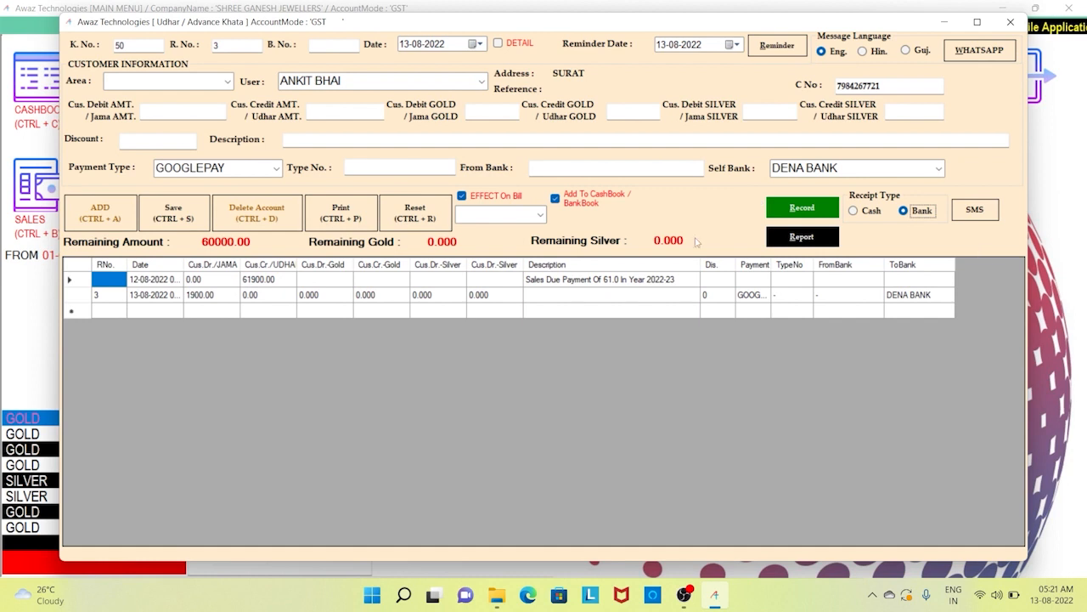
pyautogui.click(341, 214)
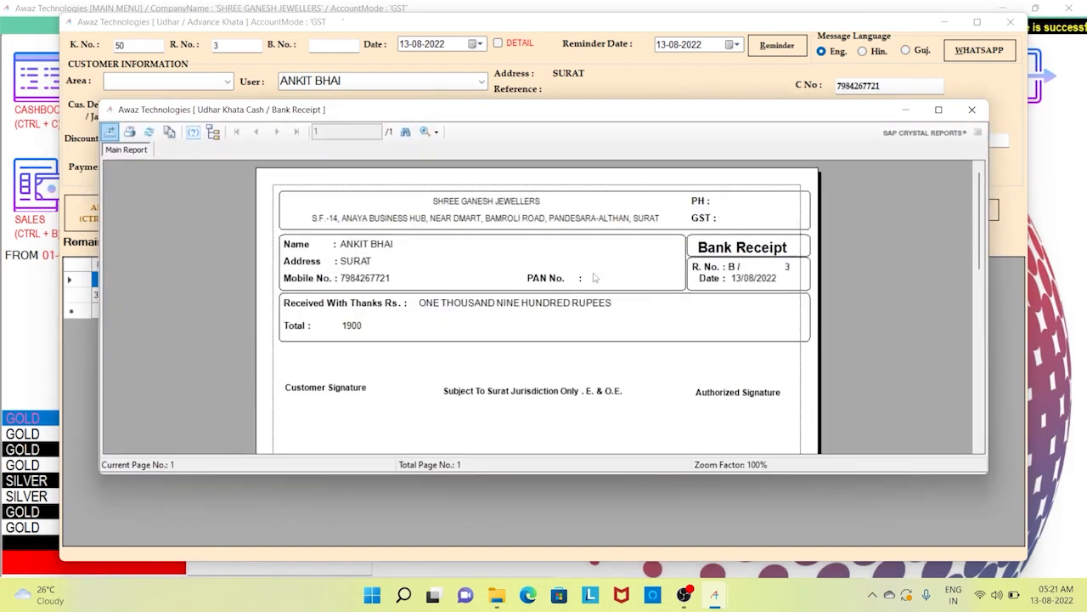
# - Inspect the 1900 received amount on the Bank Receipt preview
pyautogui.click(365, 327)
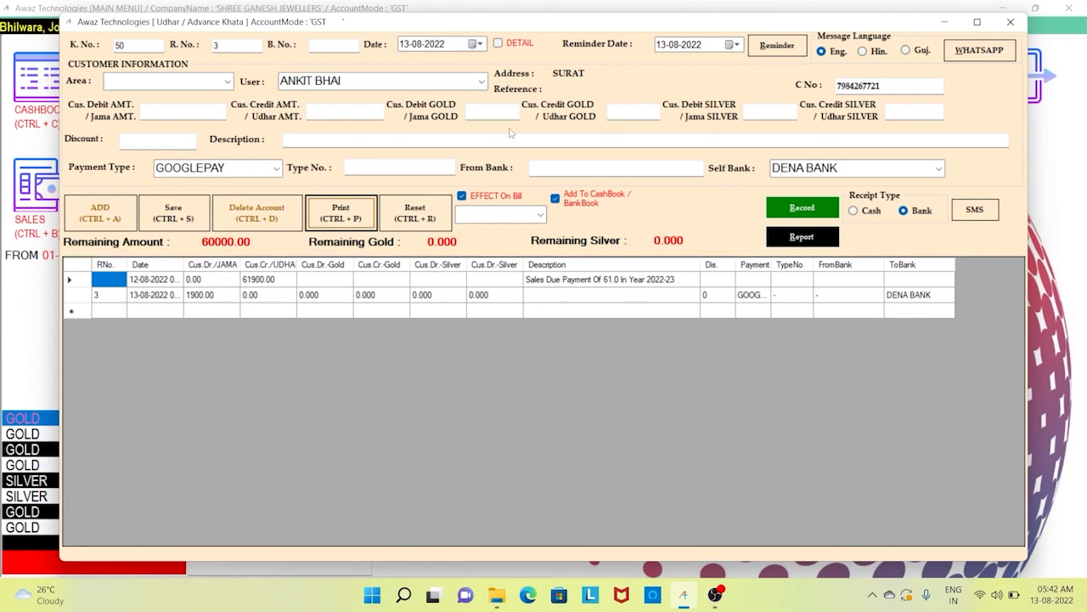
# - Set a payment reminder for 15-08-2022, then bring up the Udhar Khata Report
pyautogui.click(661, 47)
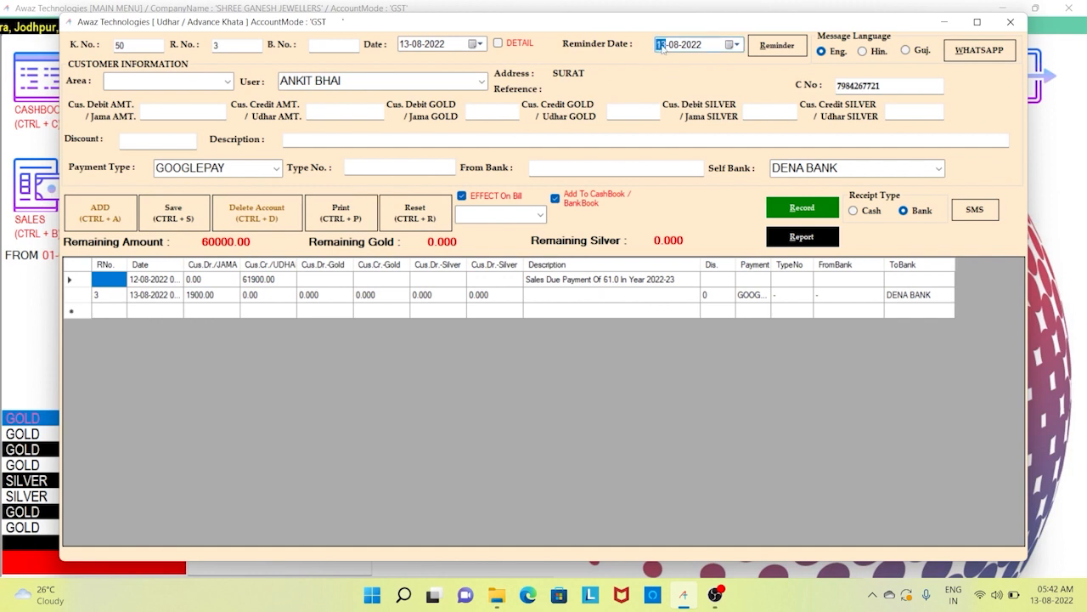
pyautogui.click(729, 45)
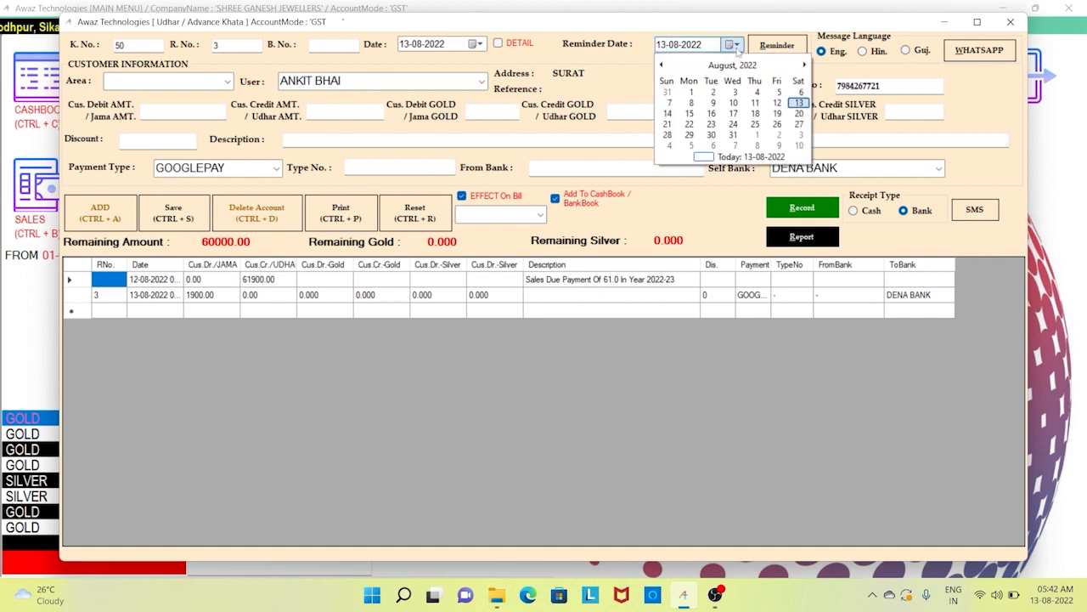
pyautogui.click(689, 114)
pyautogui.click(793, 45)
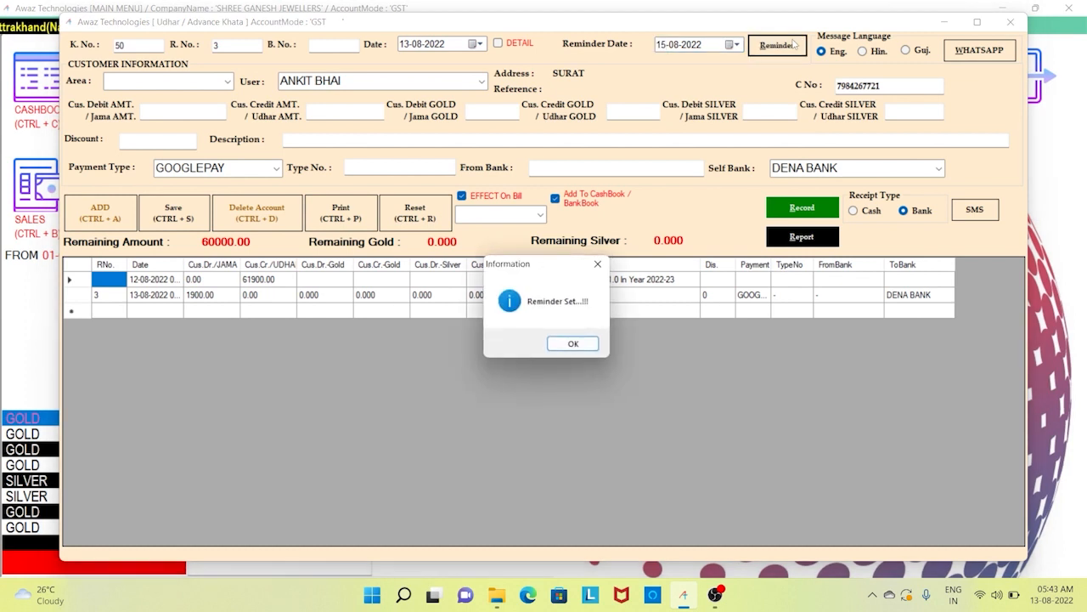
pyautogui.press('Return')
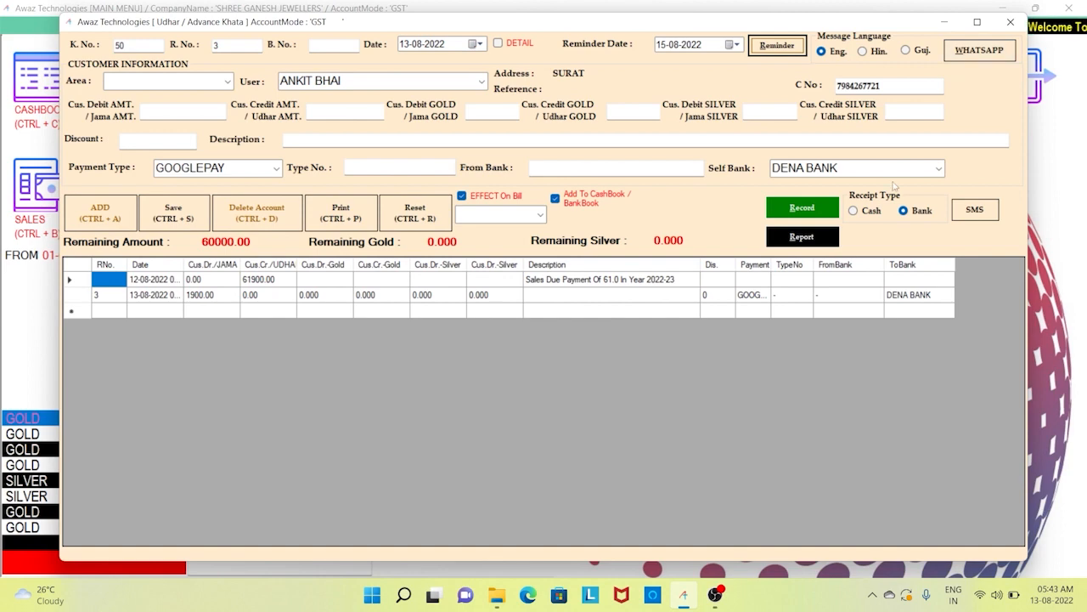
pyautogui.click(828, 237)
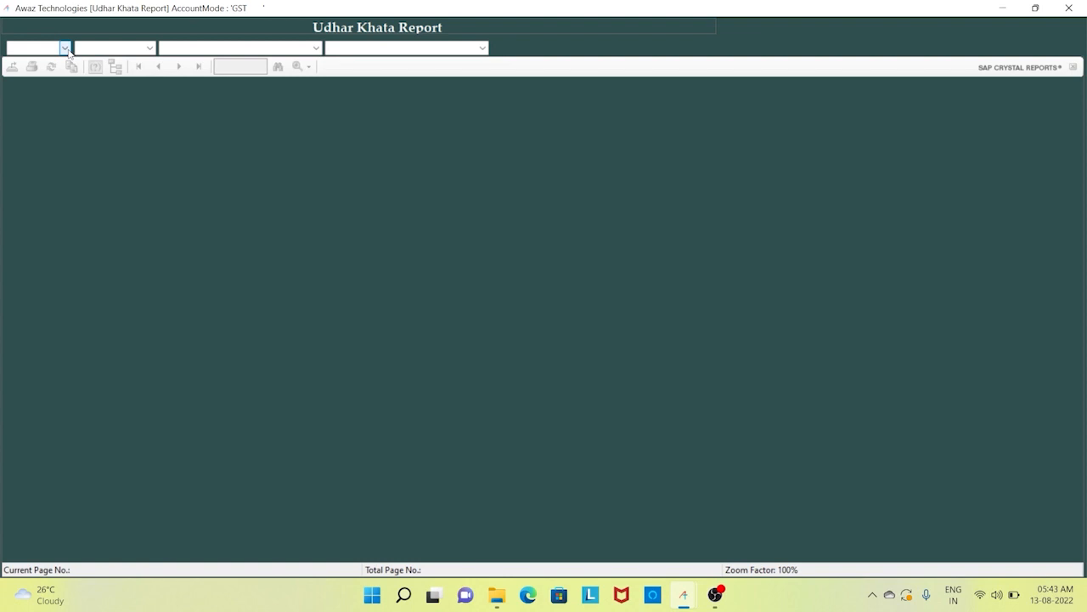
# - Show the INDIVIDUAL Udhar Khata report, zoomed to 150%
pyautogui.click(68, 51)
pyautogui.click(66, 68)
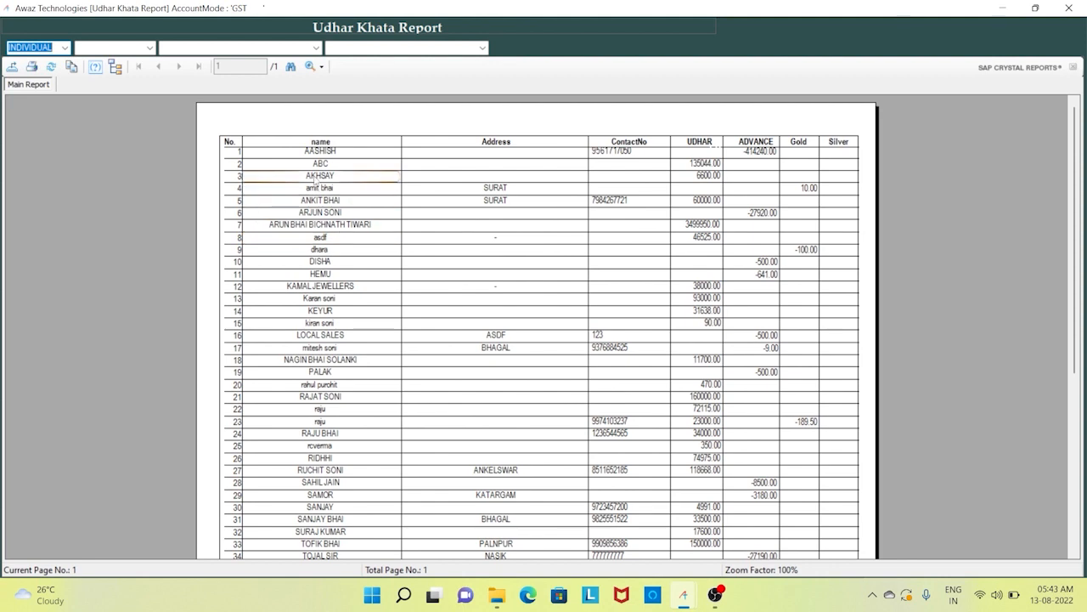
pyautogui.click(373, 171)
pyautogui.click(321, 152)
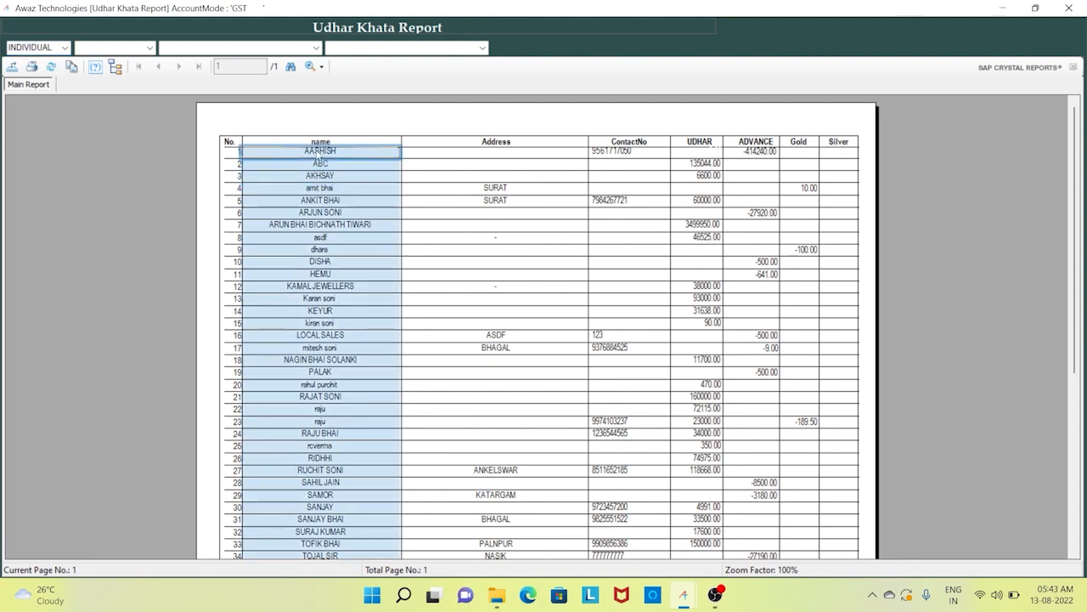
pyautogui.click(322, 67)
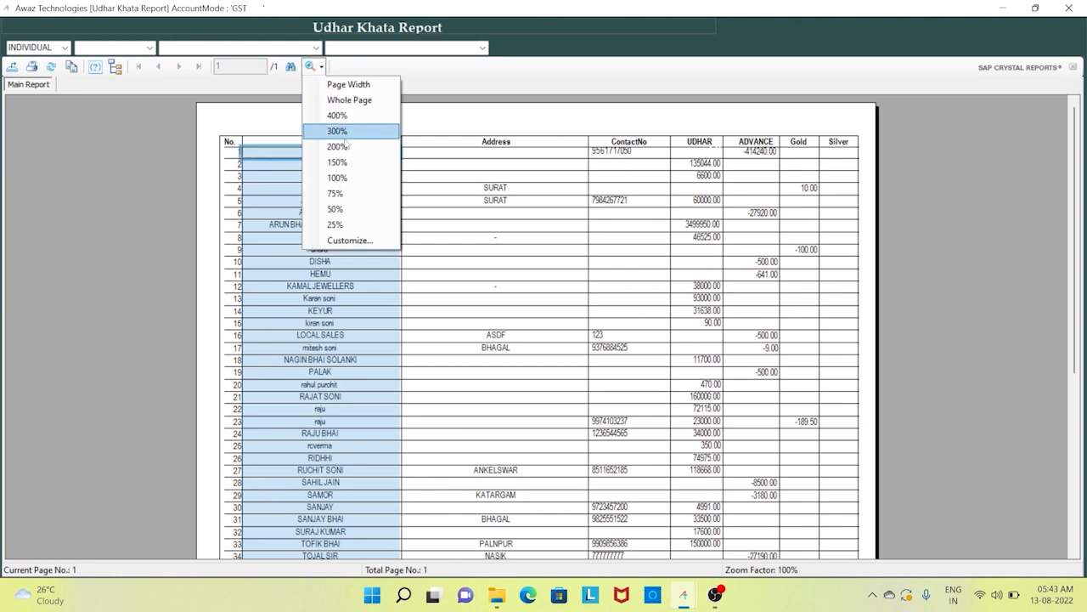
pyautogui.click(356, 165)
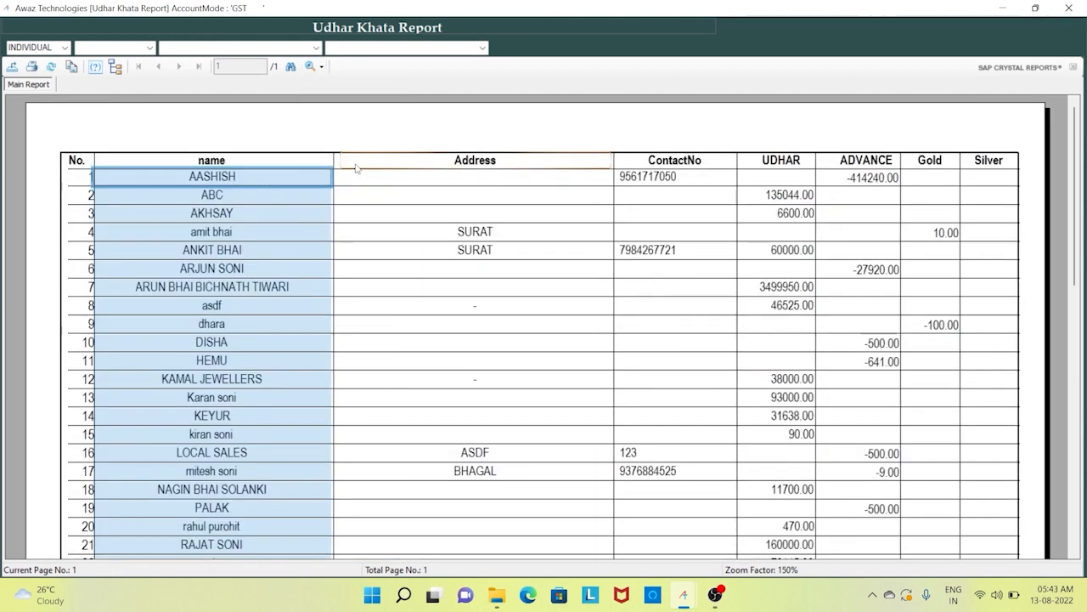
# - Highlight the name, ContactNo, ADVANCE, Gold and Silver columns in turn
pyautogui.click(253, 166)
pyautogui.click(255, 182)
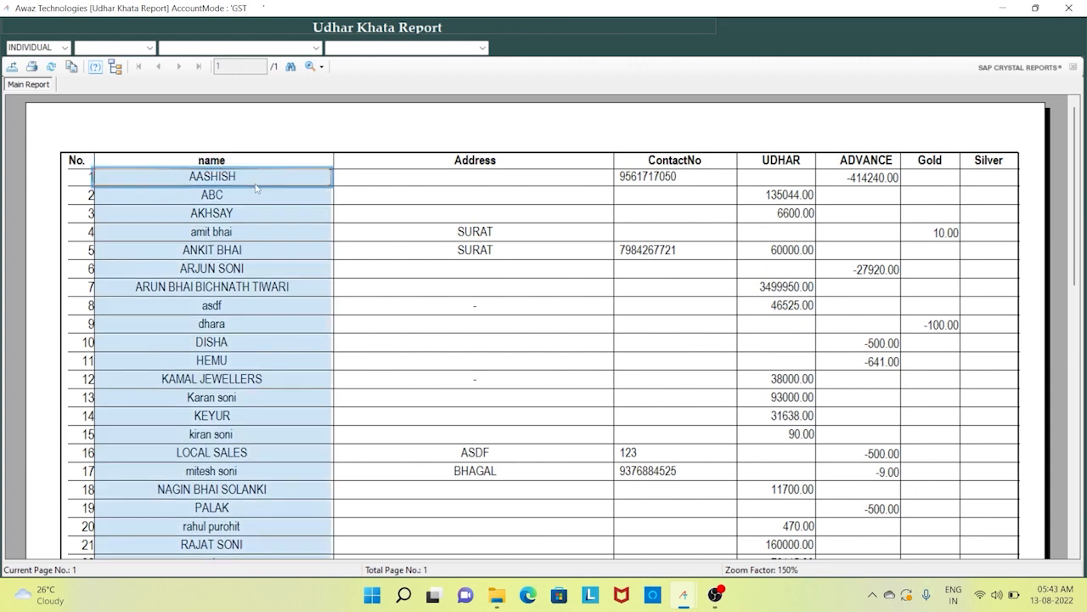
pyautogui.click(260, 192)
pyautogui.click(694, 180)
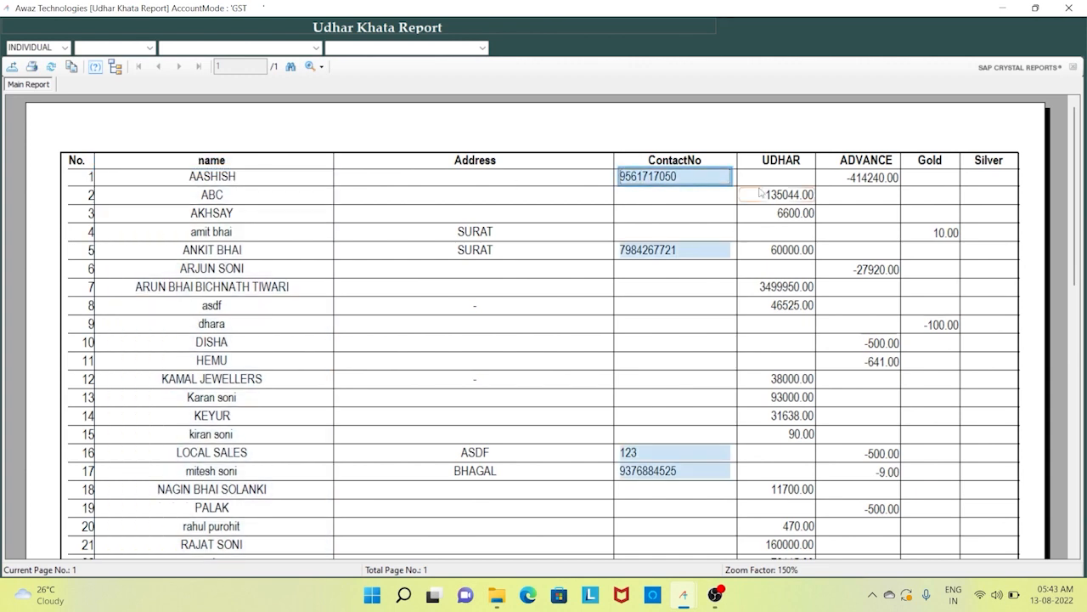
pyautogui.click(779, 192)
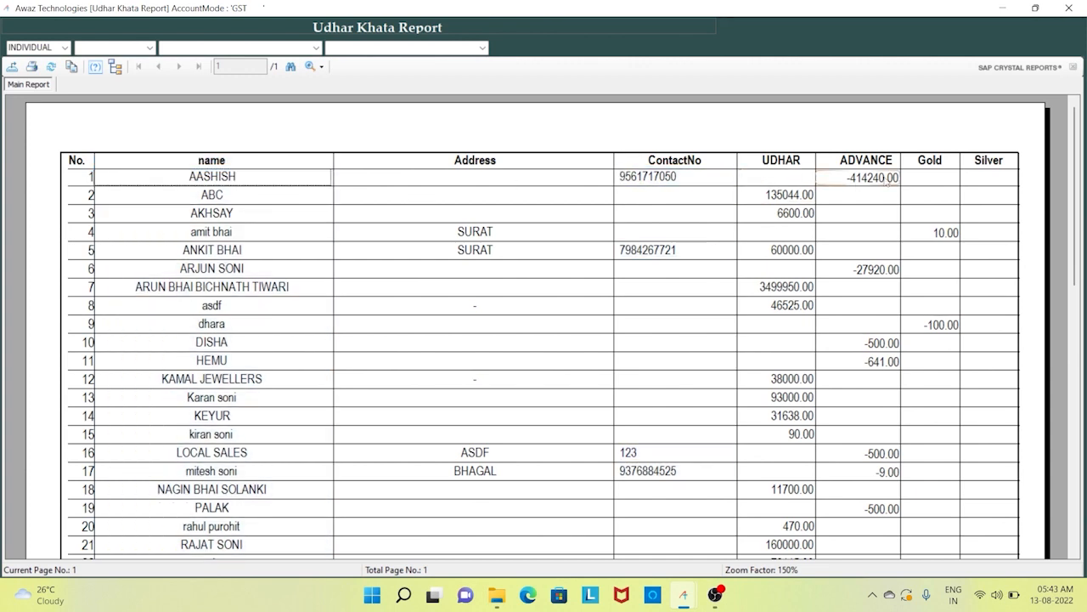
pyautogui.click(886, 179)
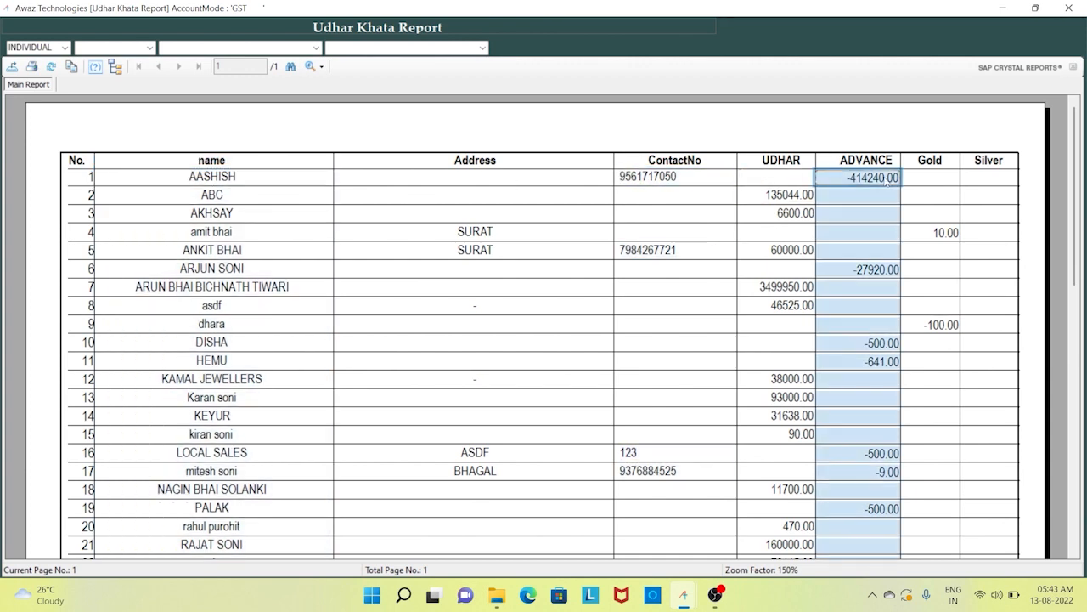
pyautogui.click(931, 180)
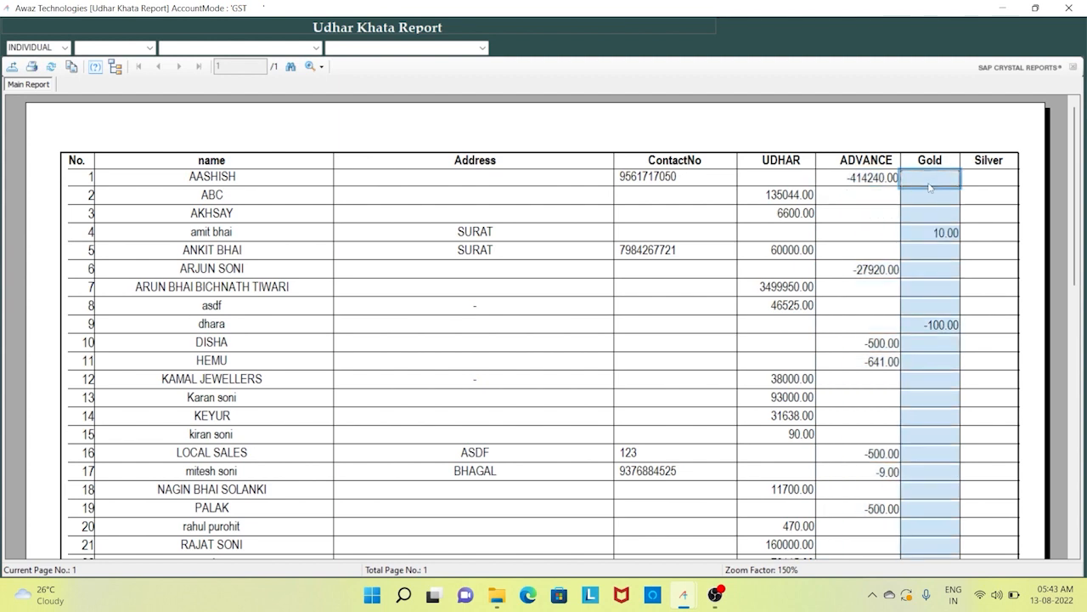
pyautogui.click(979, 186)
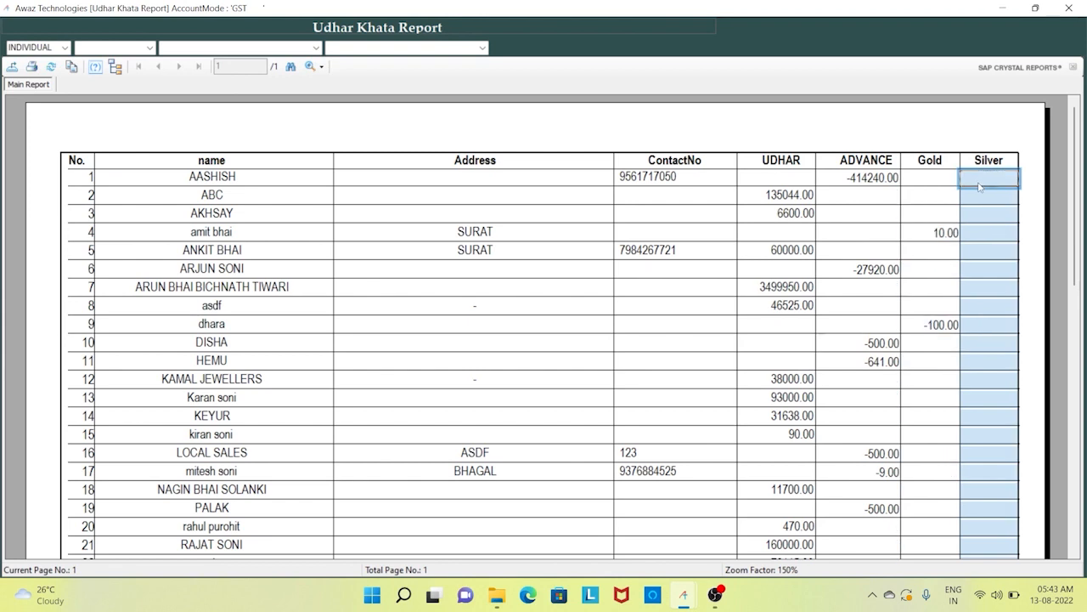
pyautogui.click(422, 319)
# - Review the TOTAL row: UDHAR 4636126.00, ADVANCE -483180.00, Gold -309.50, Silver 0.00
pyautogui.scroll(-3, 422, 321)
pyautogui.scroll(-3, 422, 320)
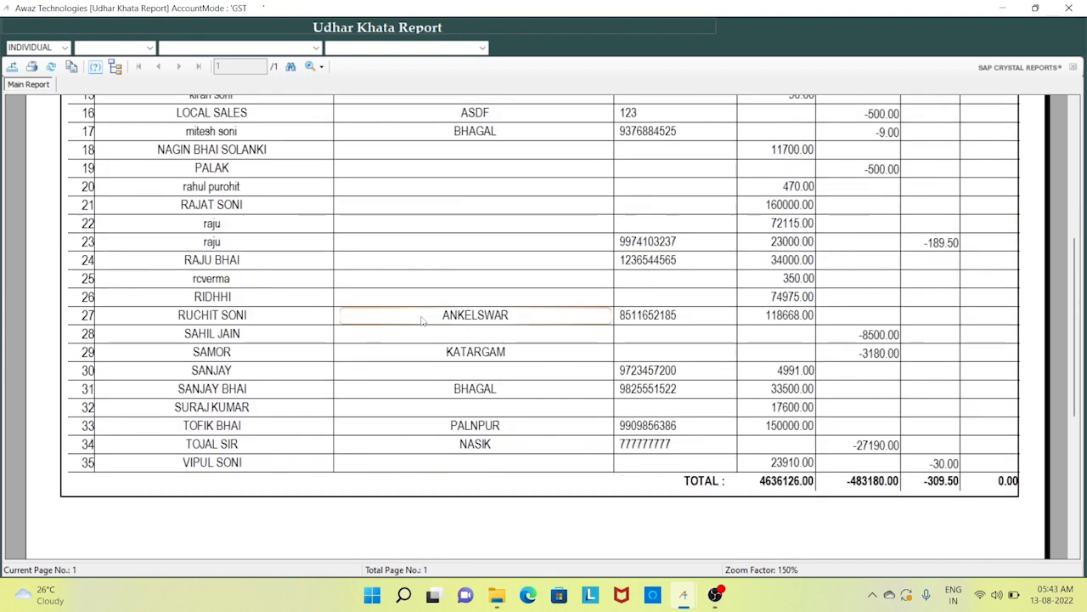
pyautogui.click(780, 485)
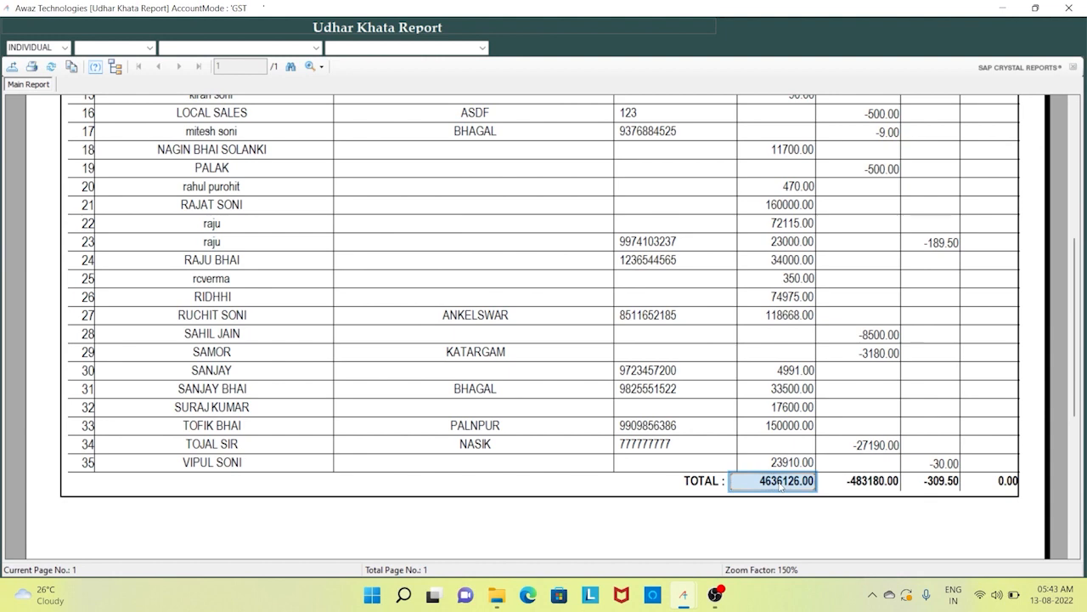
pyautogui.click(873, 489)
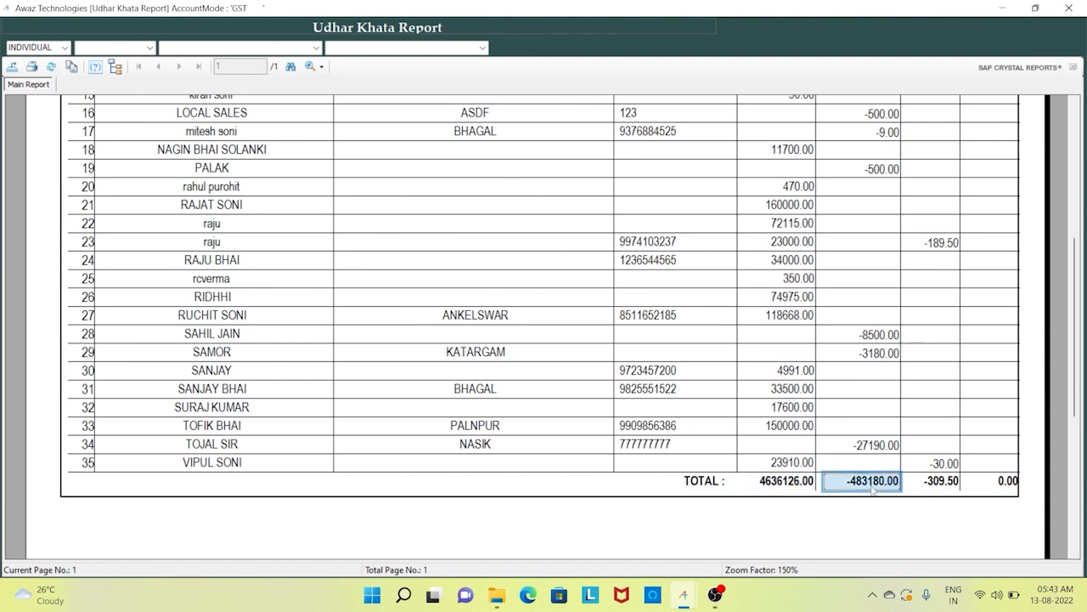
pyautogui.click(945, 491)
pyautogui.click(1008, 485)
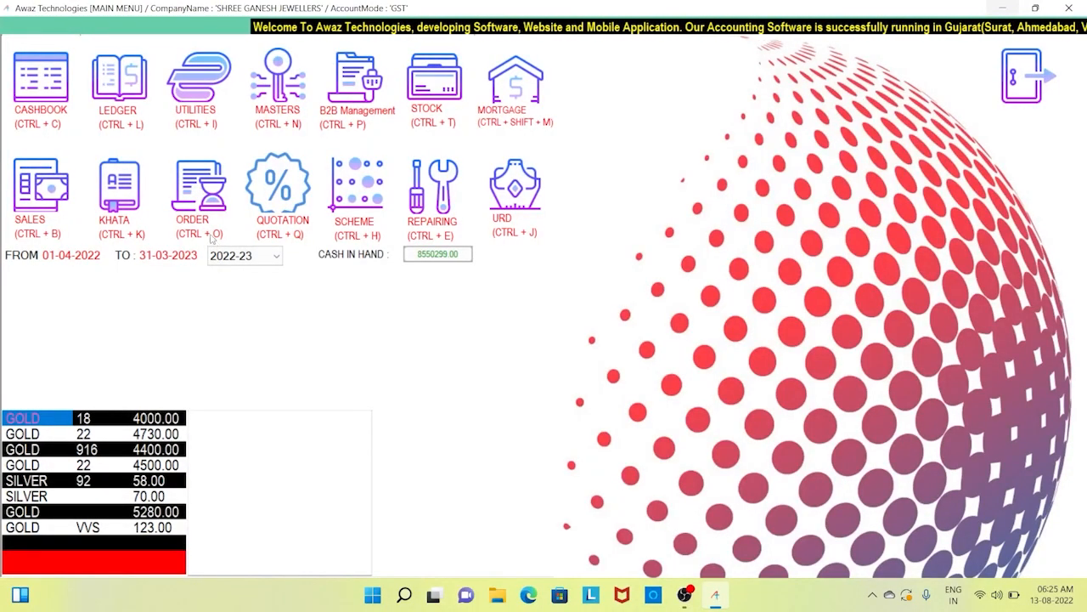
# - Start order No. 17 dated 13-08-2022 with the customer picked by name search
pyautogui.click(189, 190)
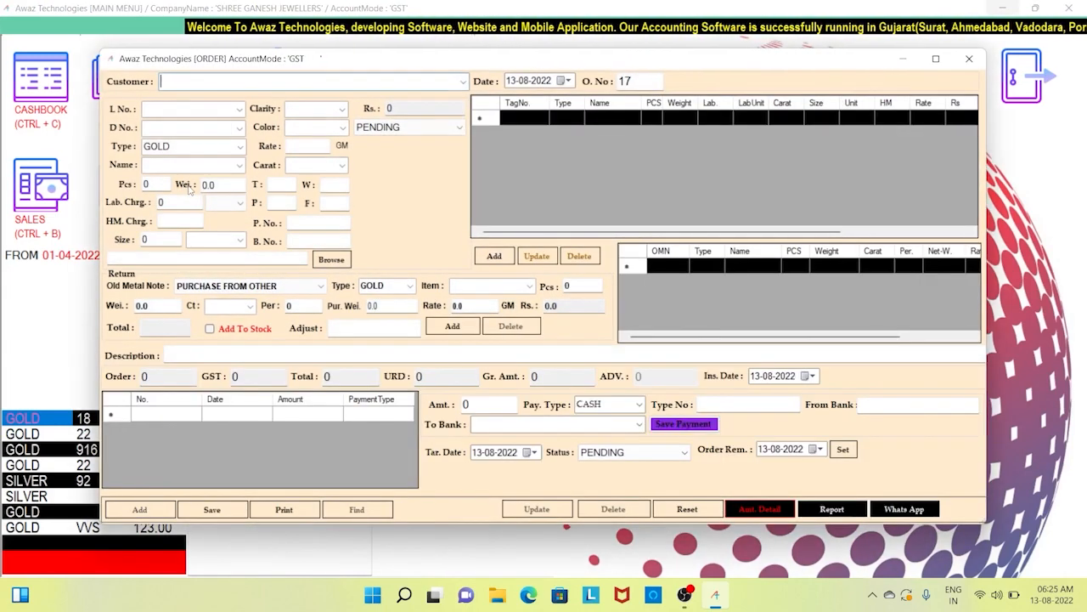
pyautogui.write('ank')
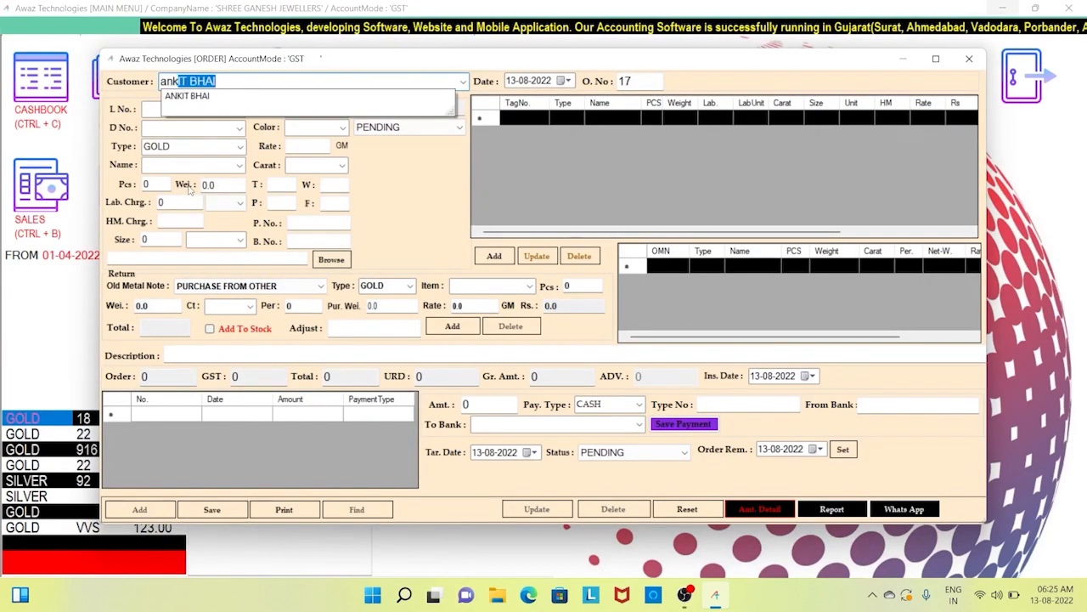
pyautogui.press('Return')
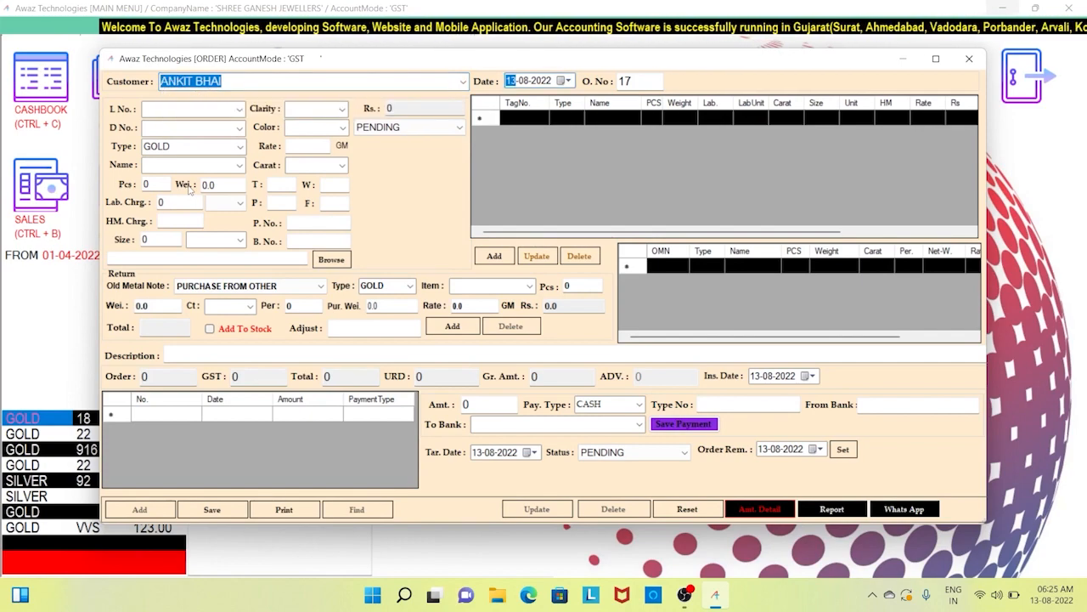
pyautogui.press('Return')
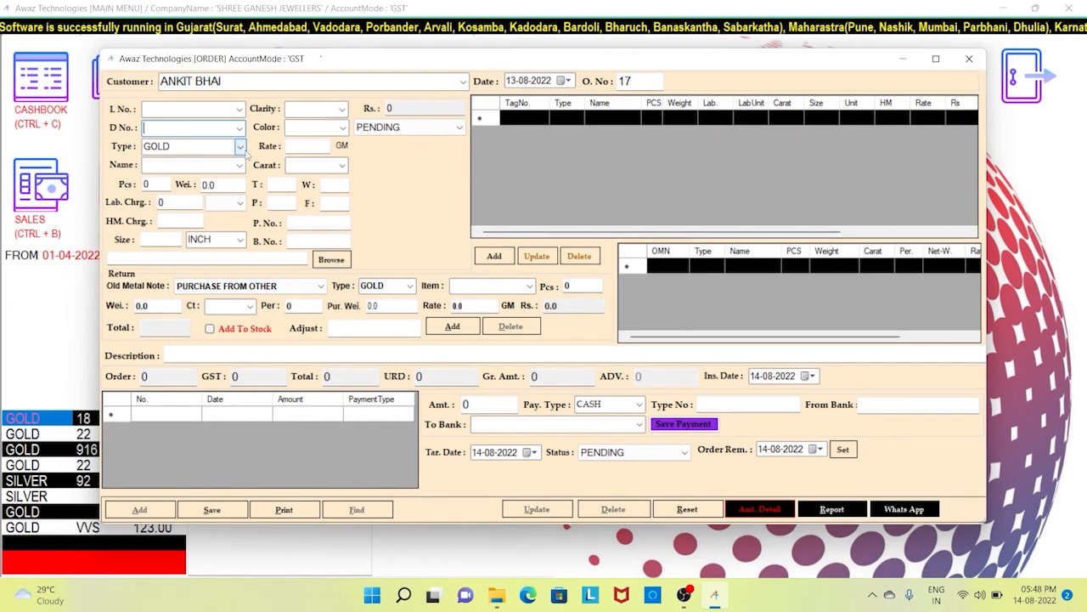
# - Enter a GOLD CHAIN item: 1 piece, 20 g, labour charge 300 per GM
pyautogui.click(242, 148)
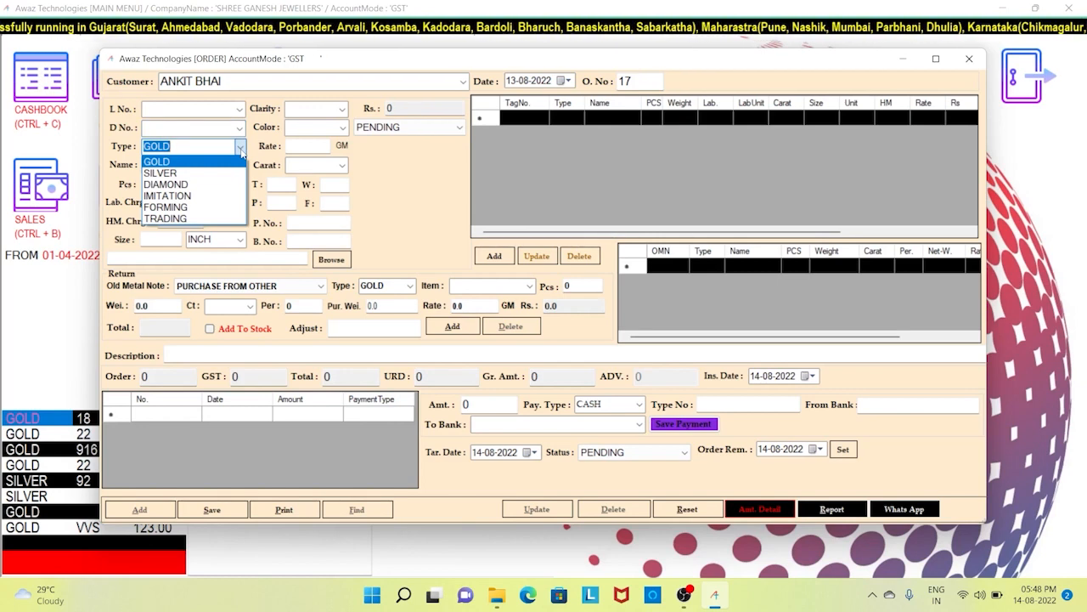
pyautogui.press('Return')
pyautogui.press('Return')
pyautogui.write('CHAIN')
pyautogui.press('Return')
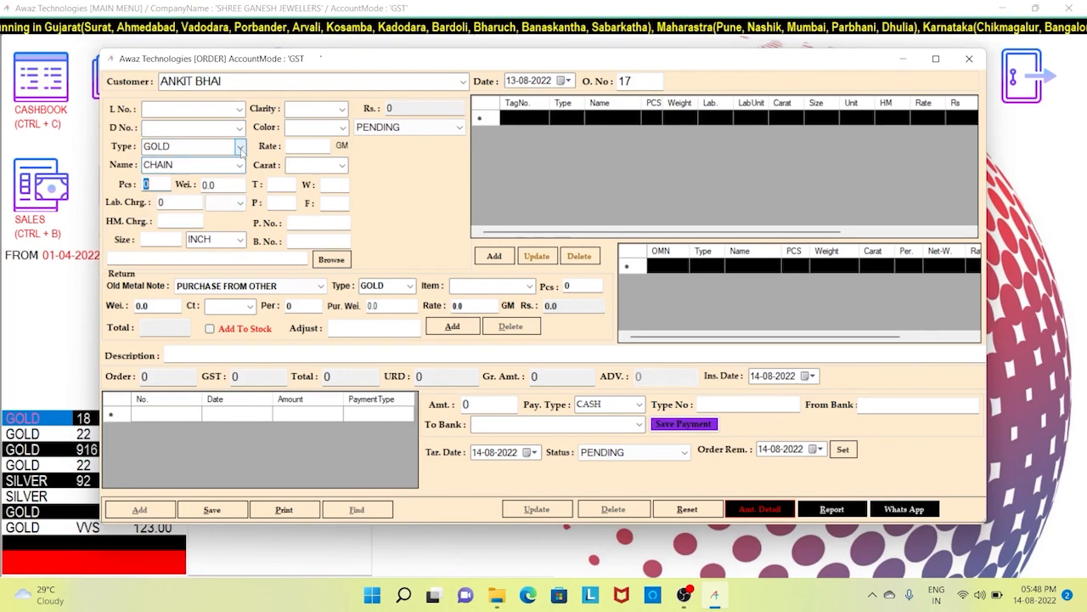
pyautogui.write('1')
pyautogui.press('Return')
pyautogui.write('20')
pyautogui.press('Return')
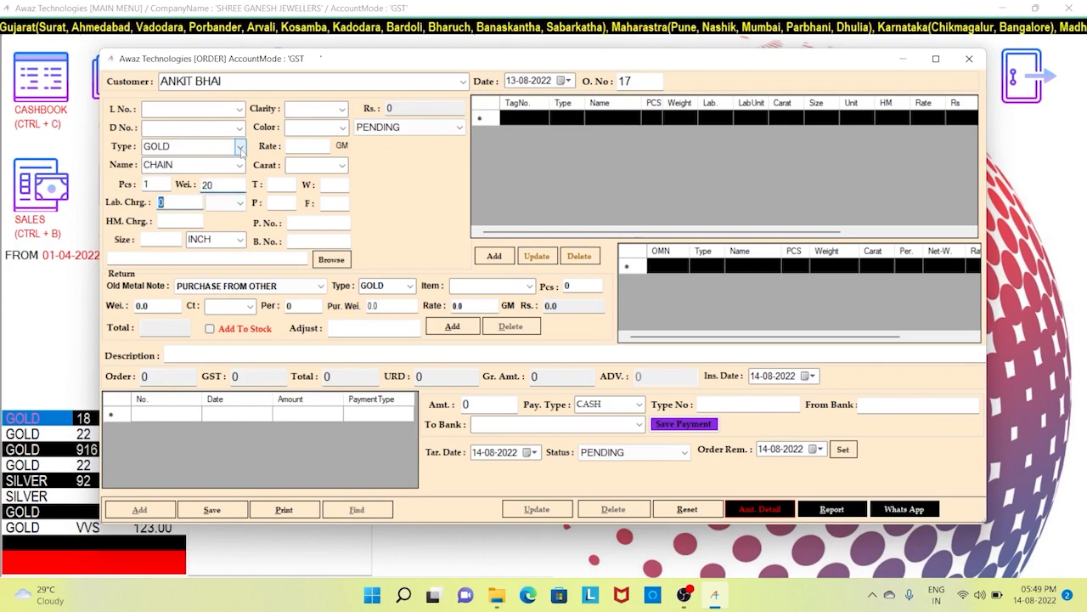
pyautogui.write('300')
pyautogui.press('Return')
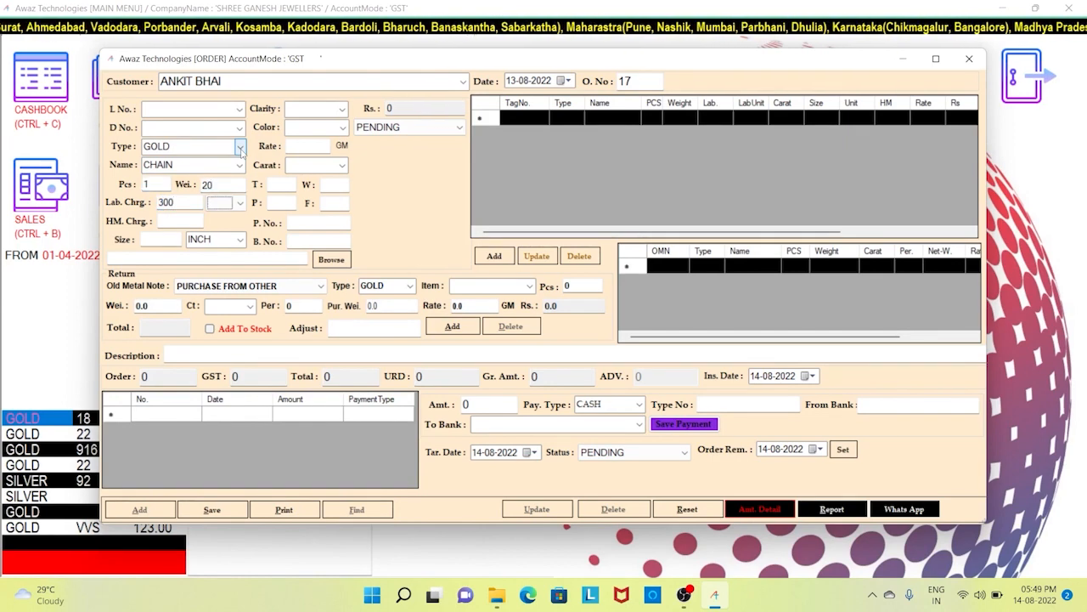
pyautogui.click(240, 203)
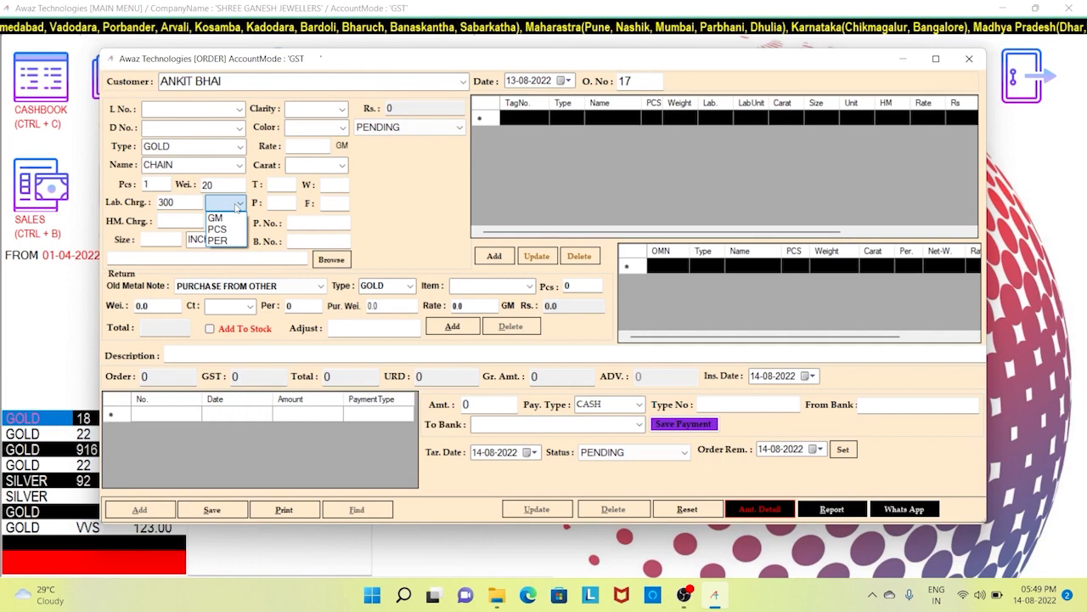
pyautogui.click(239, 204)
pyautogui.click(239, 204)
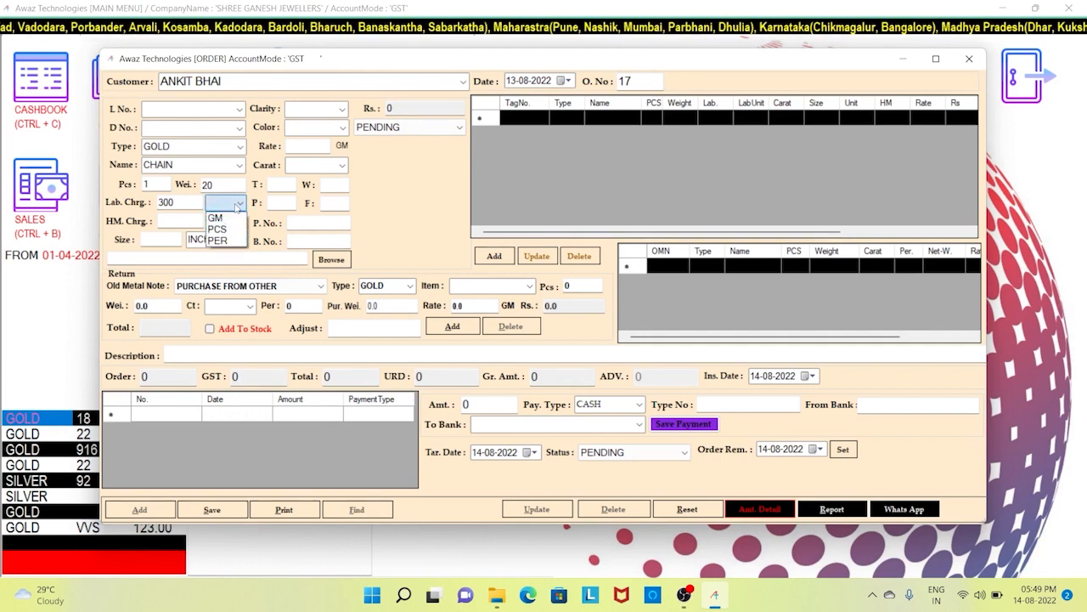
pyautogui.click(230, 219)
# - Set HM charge 50, size 15 INCH, rate 4500 and purity 18 carat
pyautogui.press('Tab')
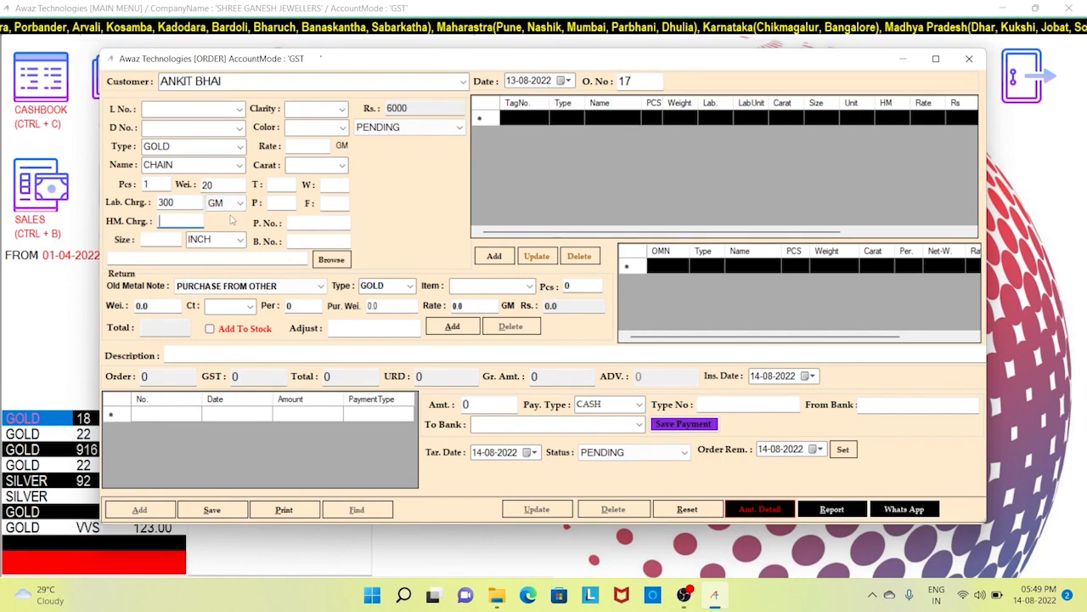
pyautogui.write('50')
pyautogui.press('Tab')
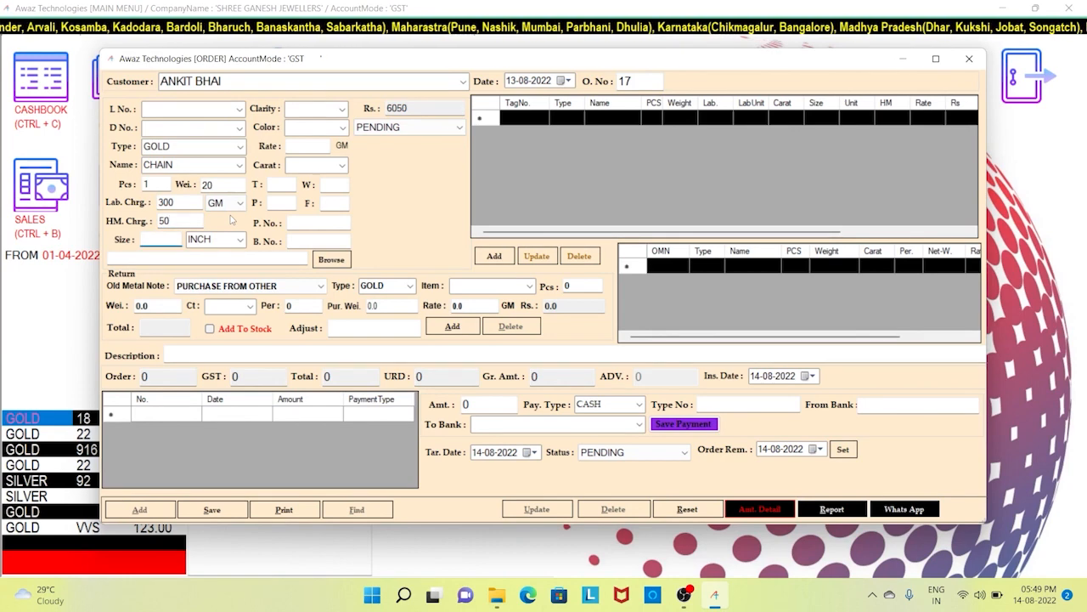
pyautogui.write('15')
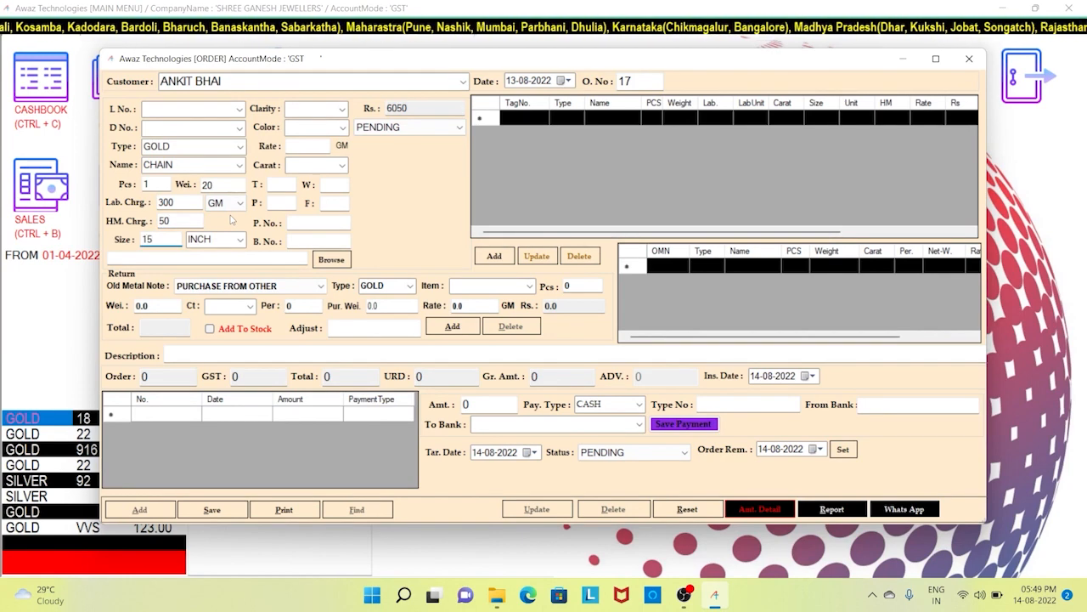
pyautogui.press('Tab')
pyautogui.press('Tab')
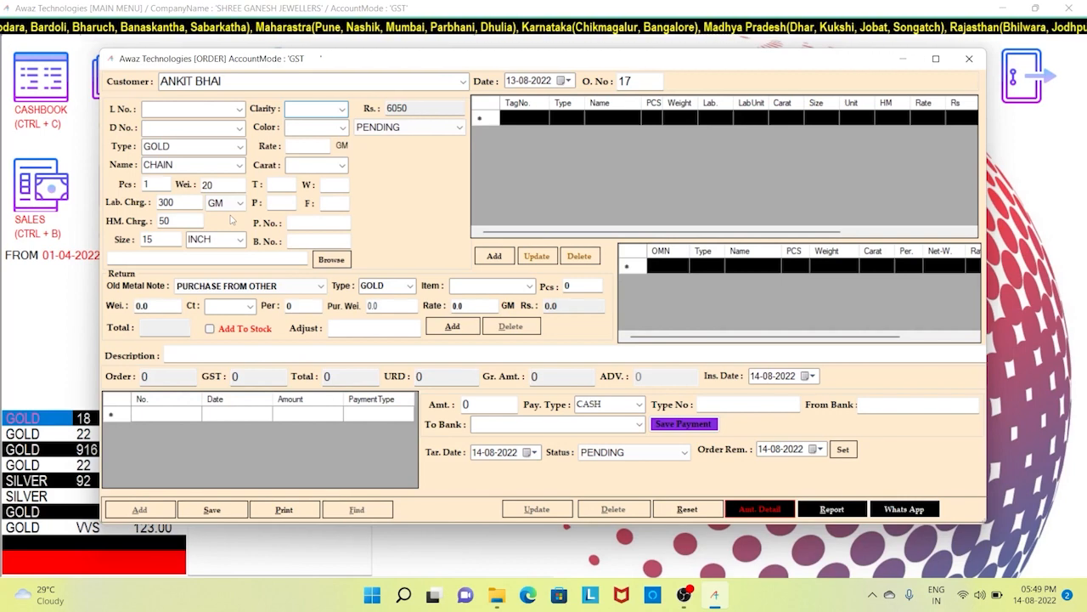
pyautogui.press('Tab')
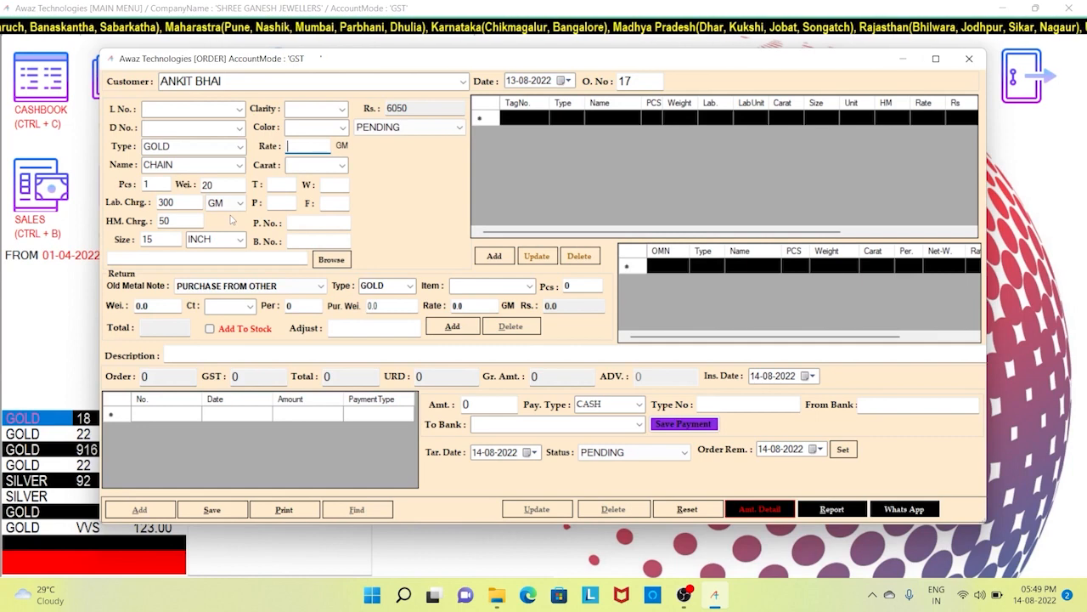
pyautogui.write('4500')
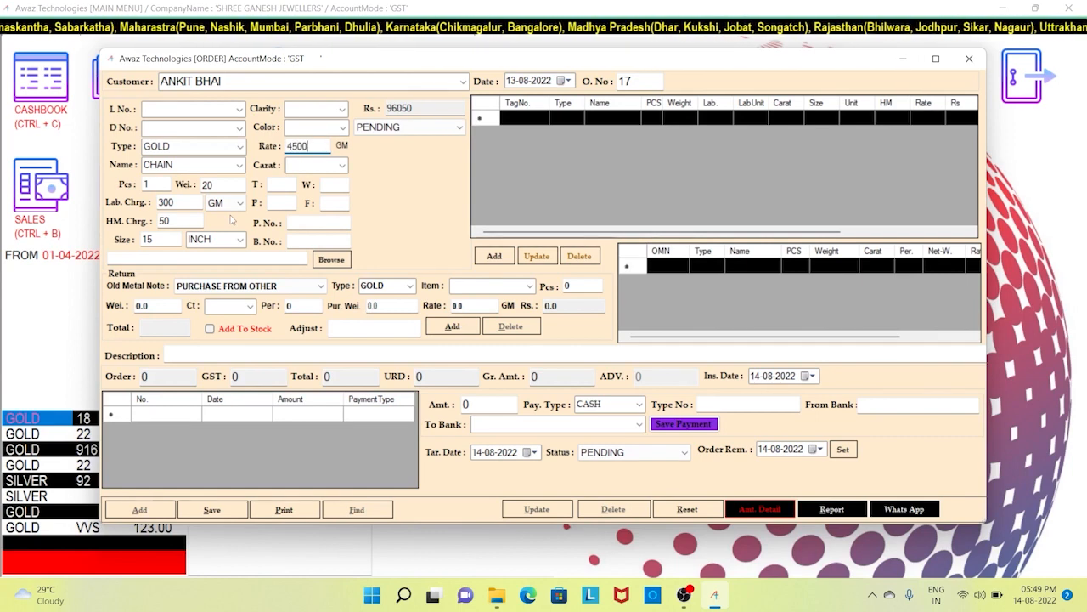
pyautogui.press('Tab')
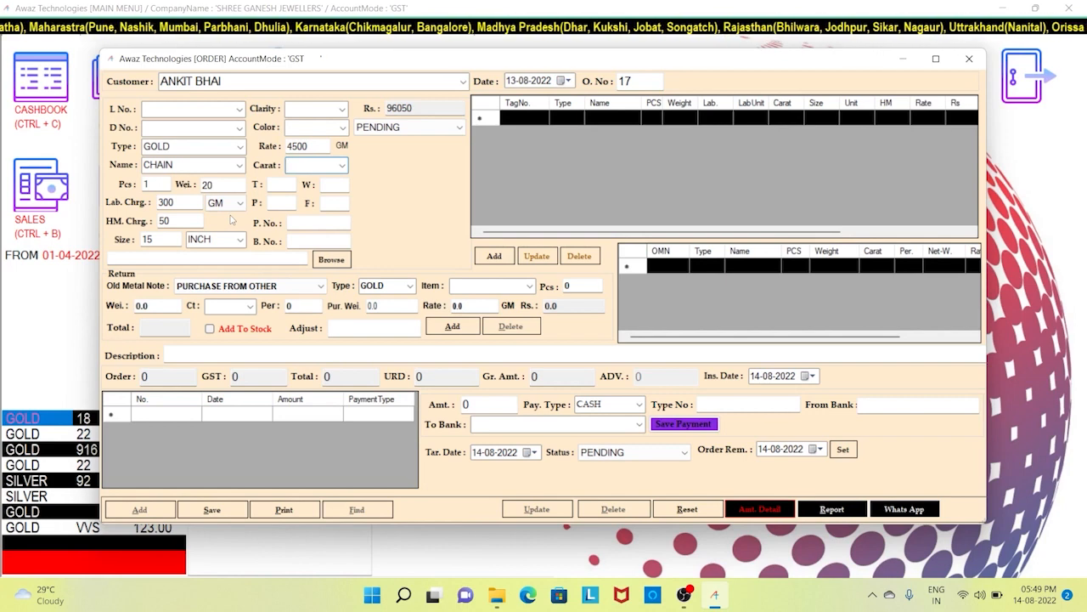
pyautogui.press('Down')
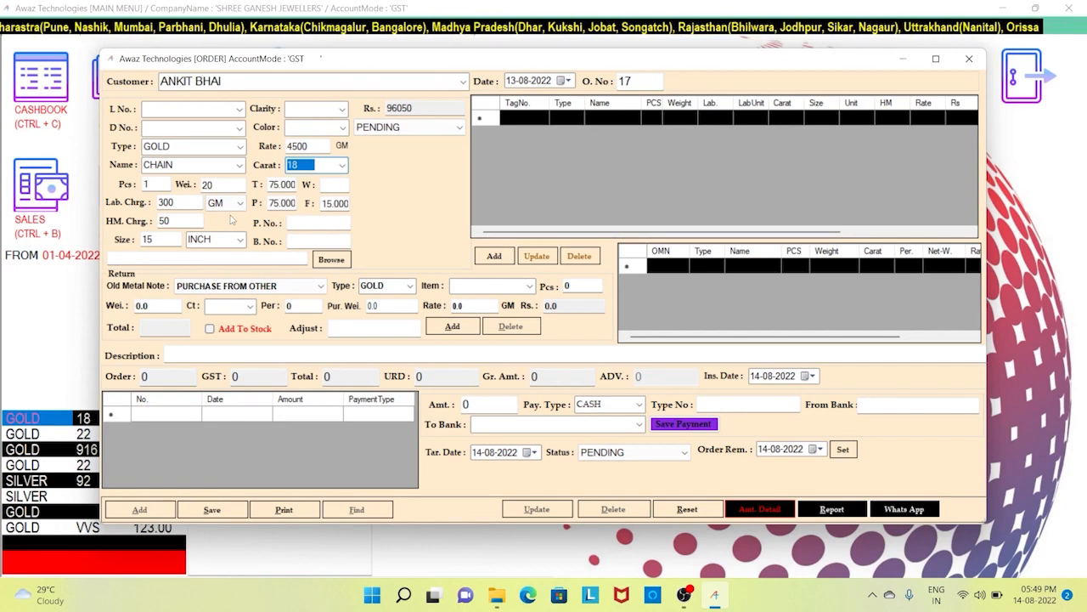
# - Enter P. No. 132, B. No. 654 and note XYZ, keeping order status PENDING
pyautogui.press('Tab')
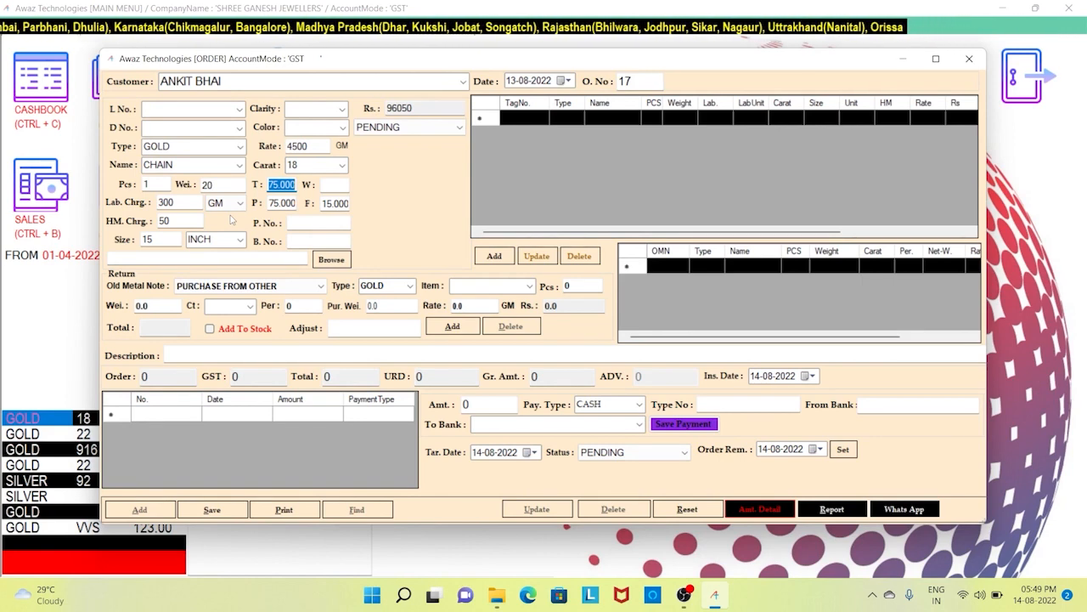
pyautogui.press('Tab')
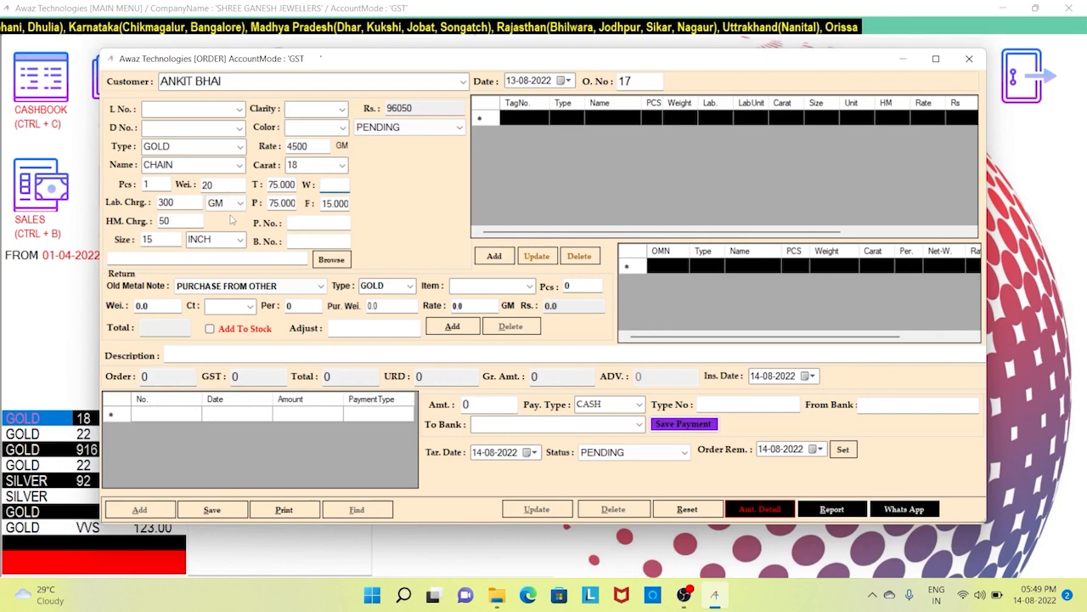
pyautogui.press('Tab')
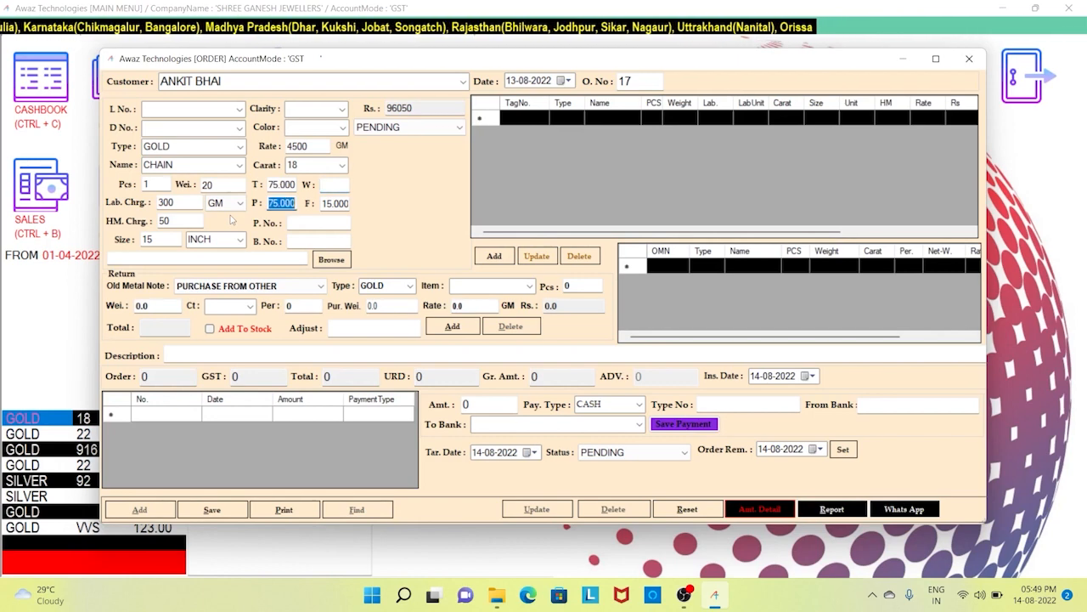
pyautogui.press('Tab')
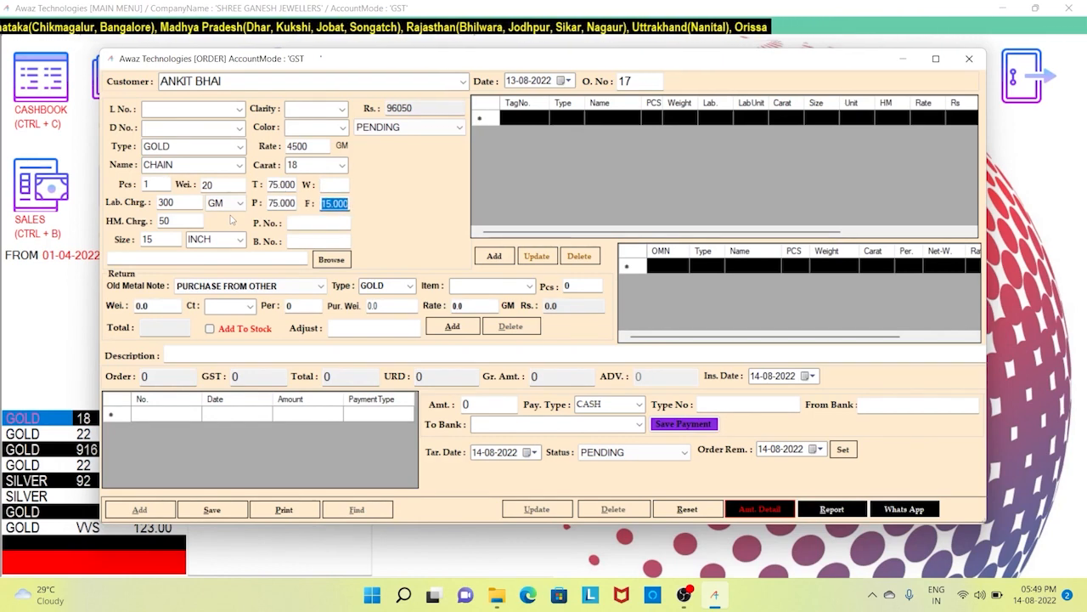
pyautogui.press('Tab')
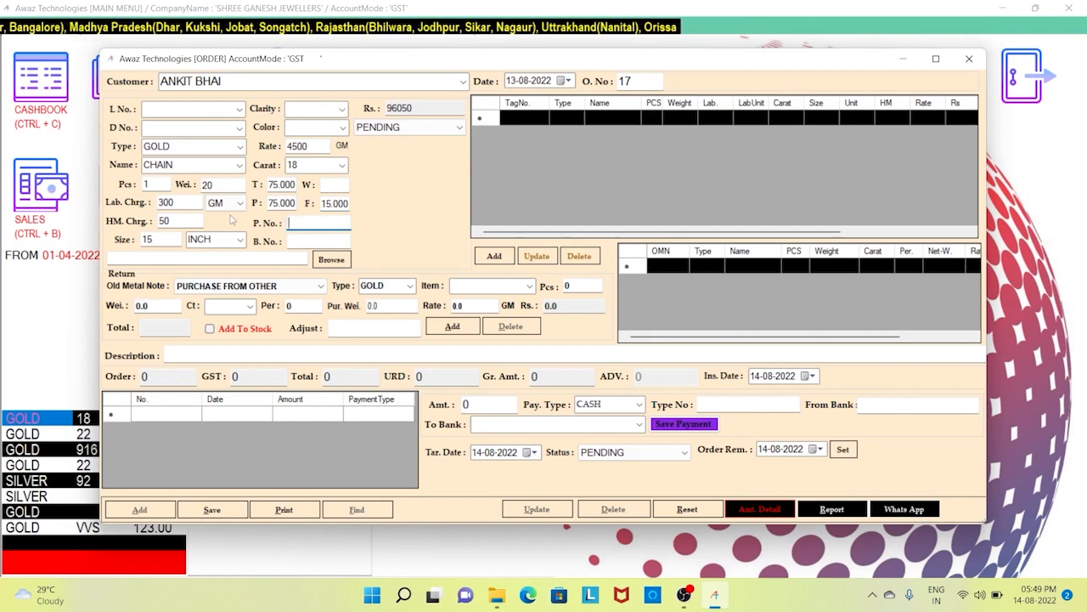
pyautogui.write('132')
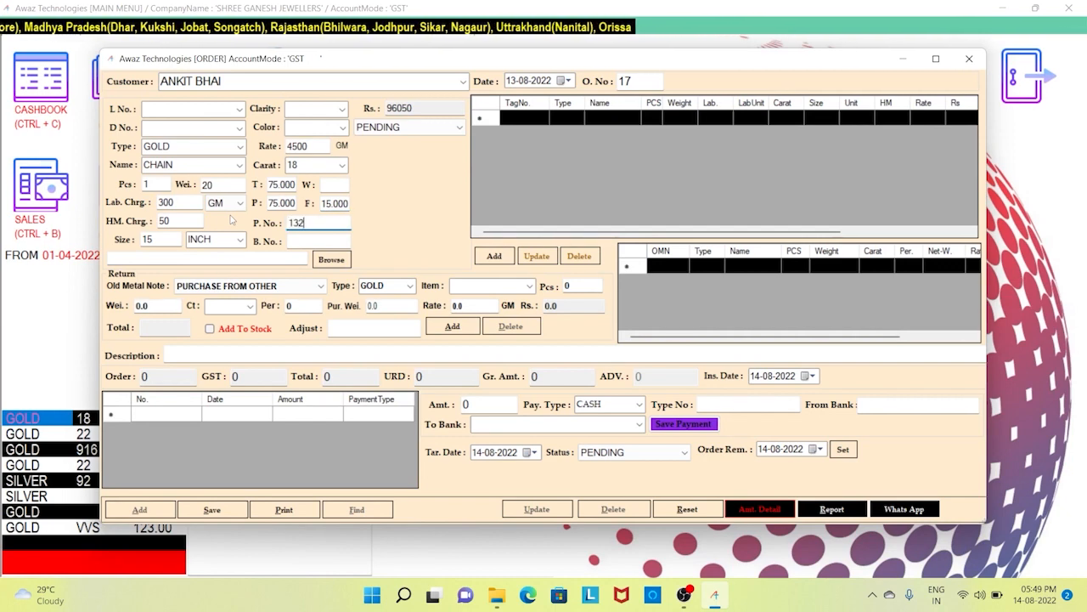
pyautogui.press('Tab')
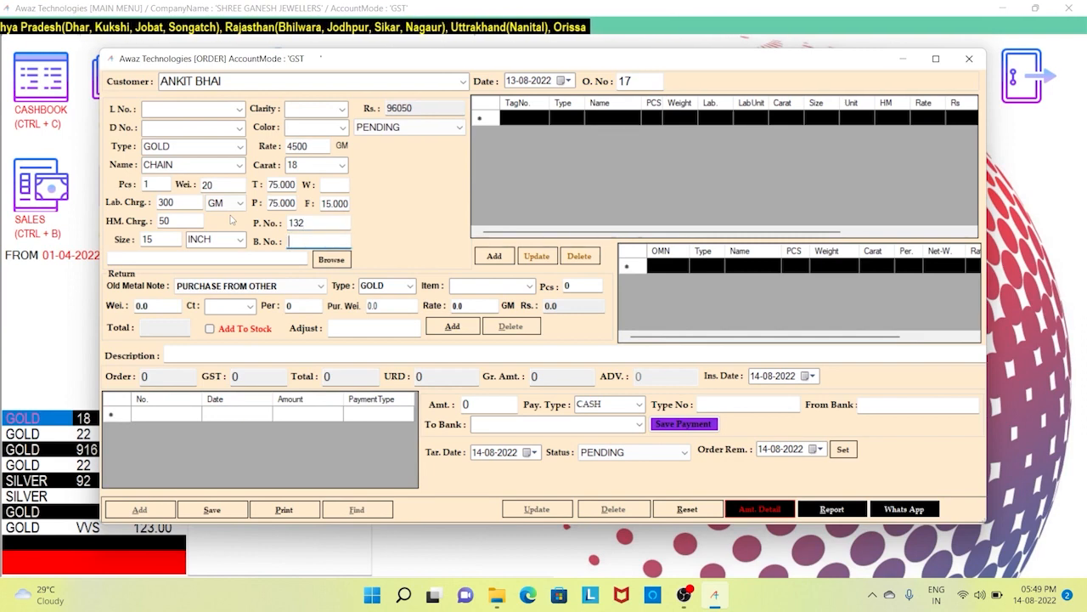
pyautogui.write('654')
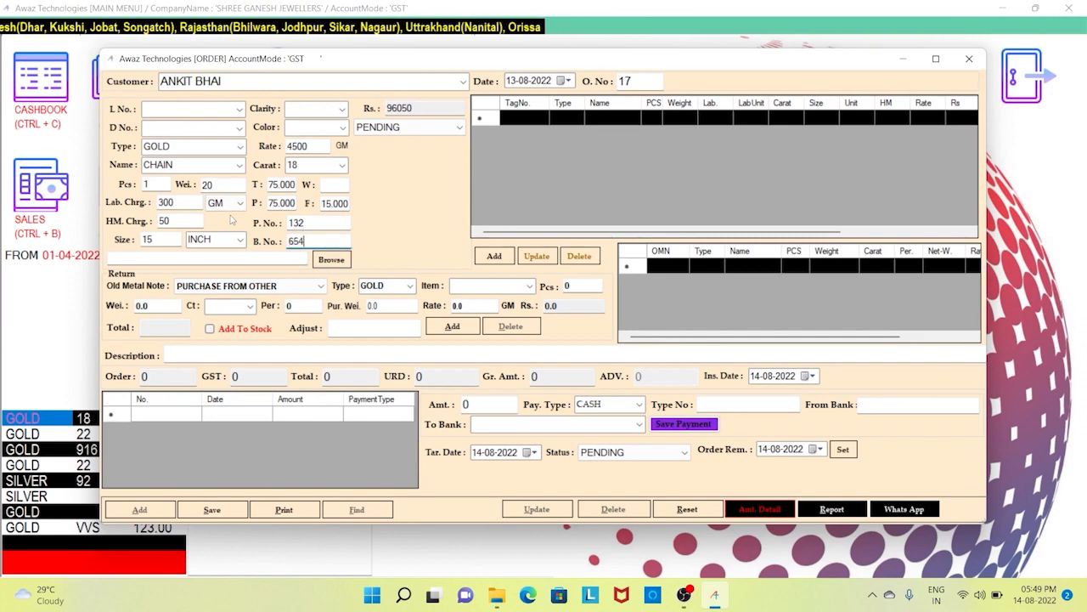
pyautogui.press('Tab')
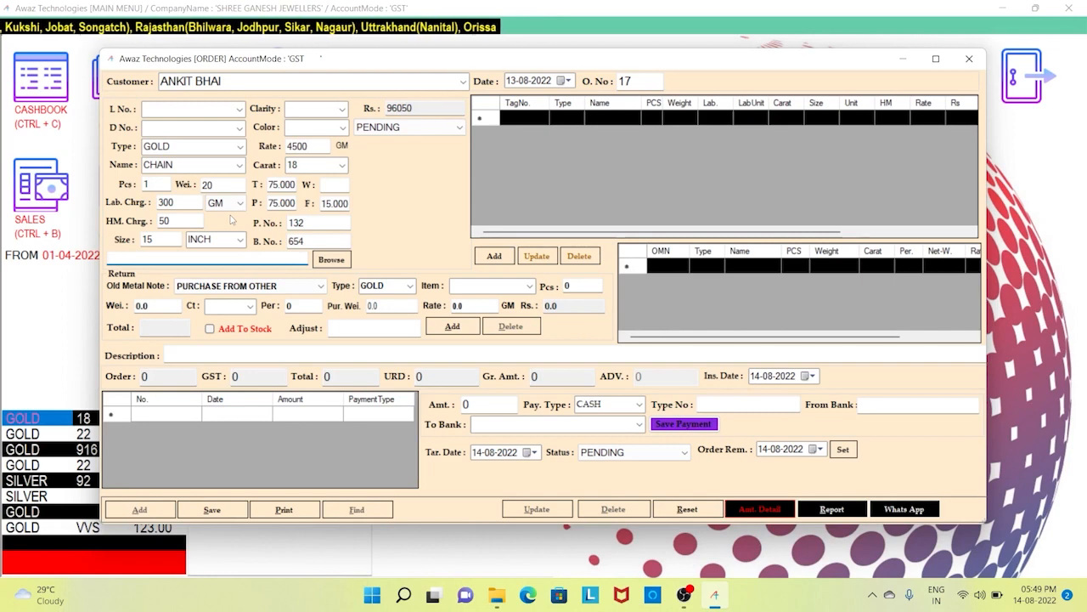
pyautogui.write('XYZ')
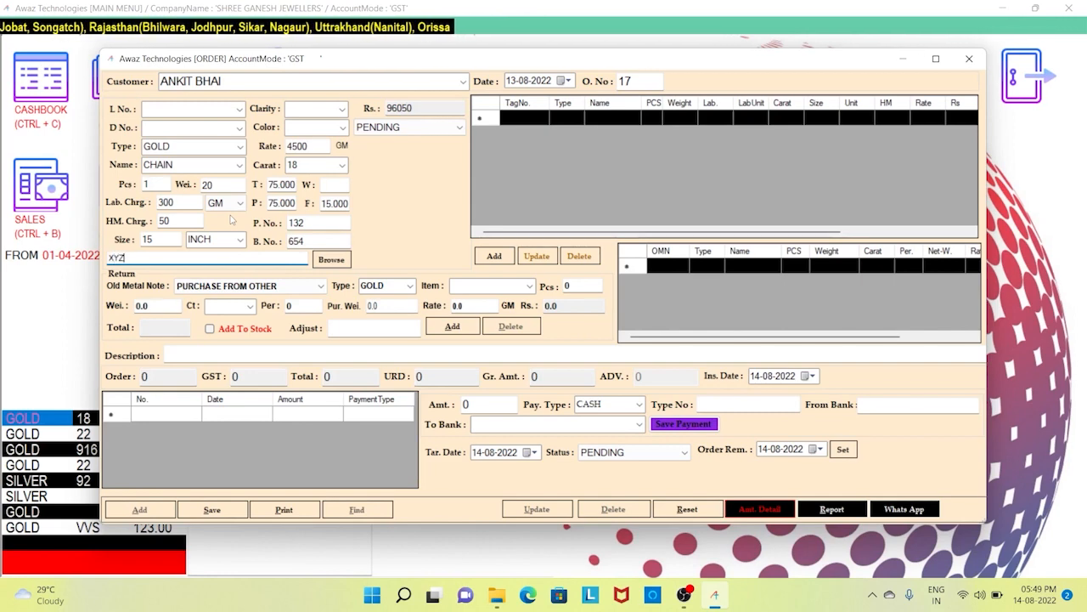
pyautogui.press('Tab')
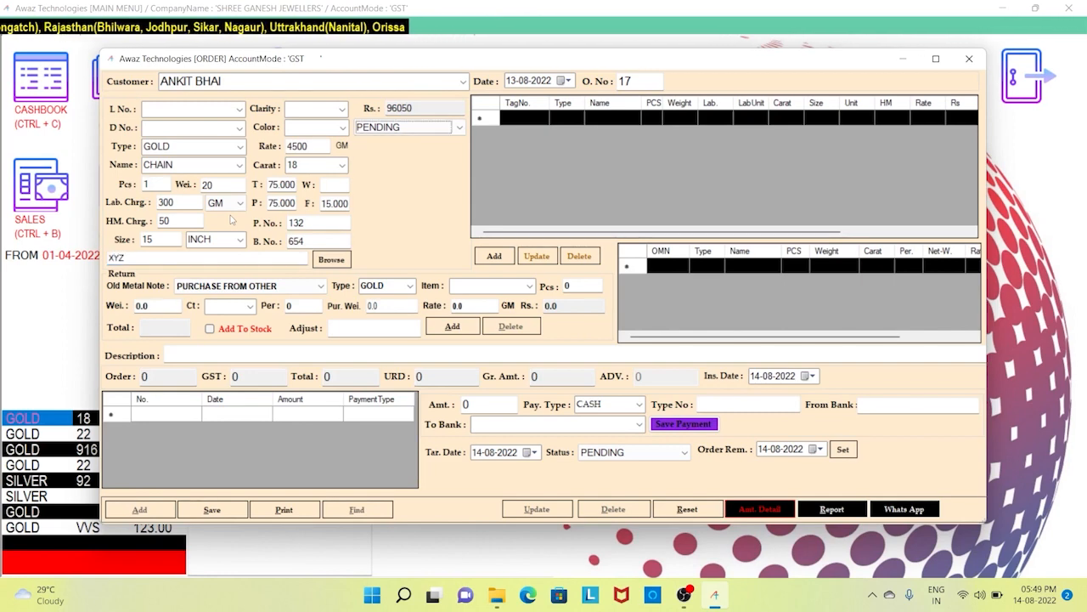
pyautogui.click(427, 131)
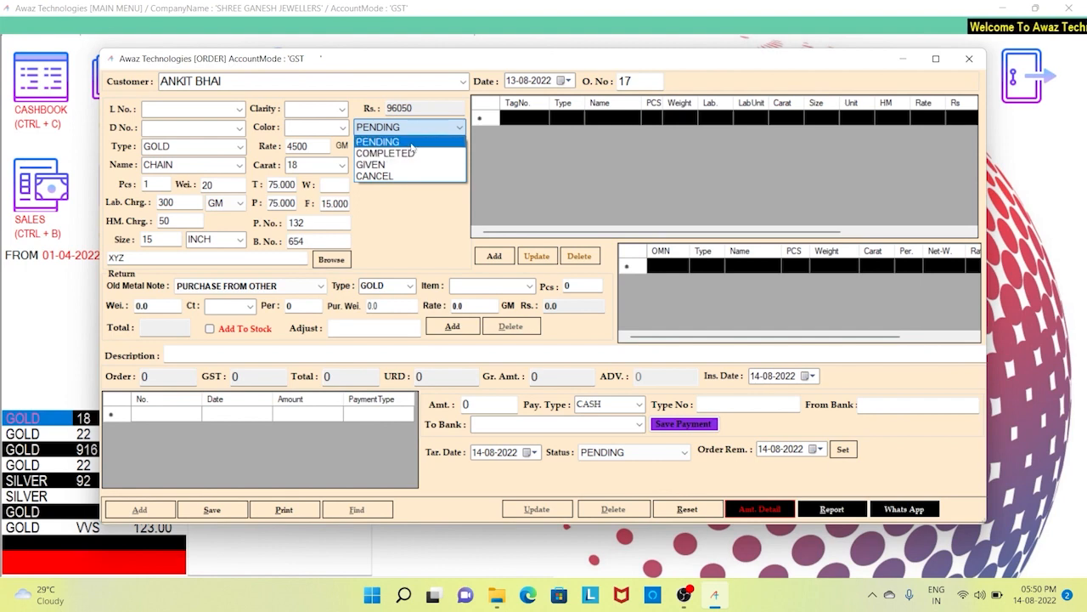
pyautogui.click(411, 145)
pyautogui.press('Tab')
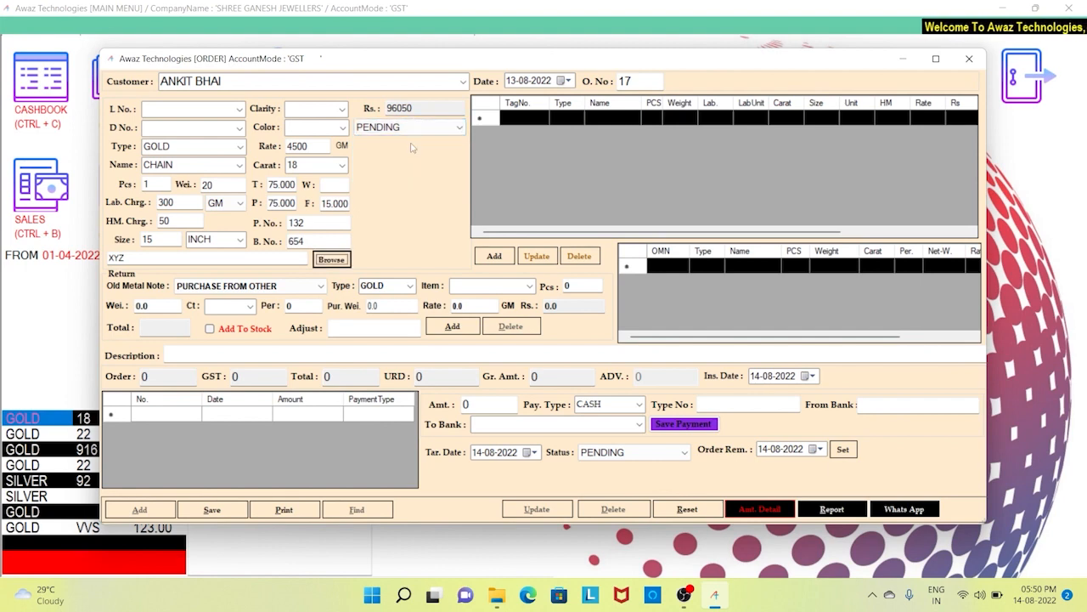
# - Attach the chain image to the item and add the gold CHAIN line to order 17
pyautogui.click(347, 260)
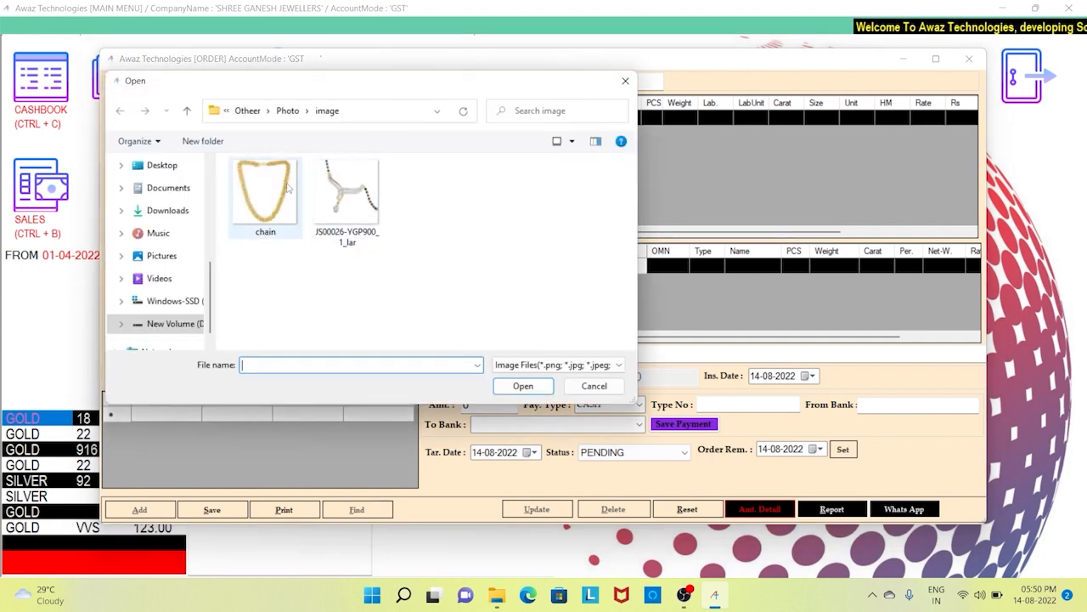
pyautogui.doubleClick(287, 188)
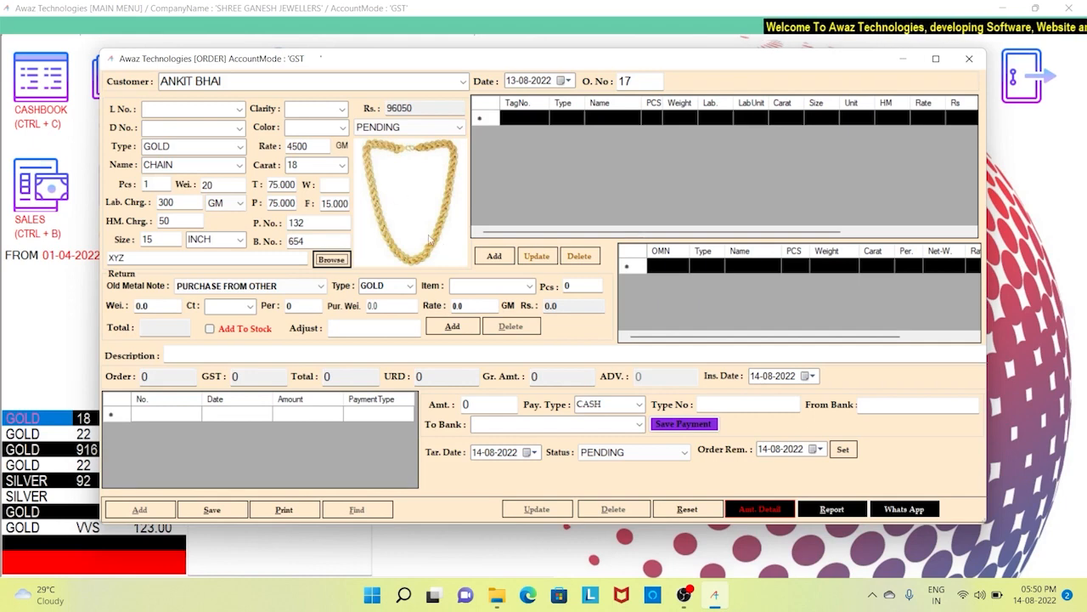
pyautogui.click(498, 262)
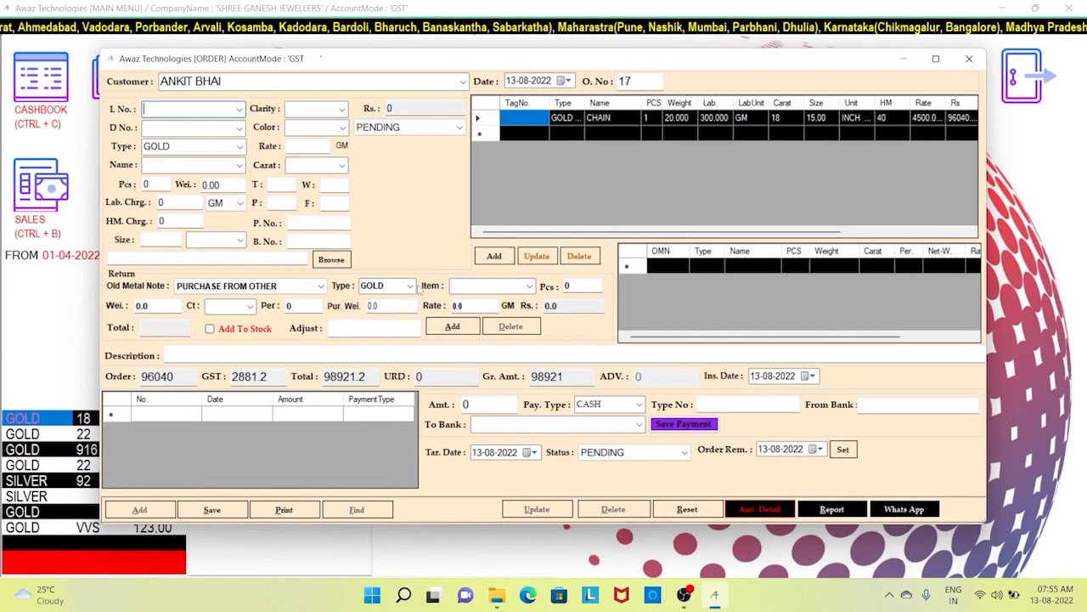
# - Enter a 5000 old-metal adjustment and save a 10000 CASH advance with no bank
pyautogui.click(393, 330)
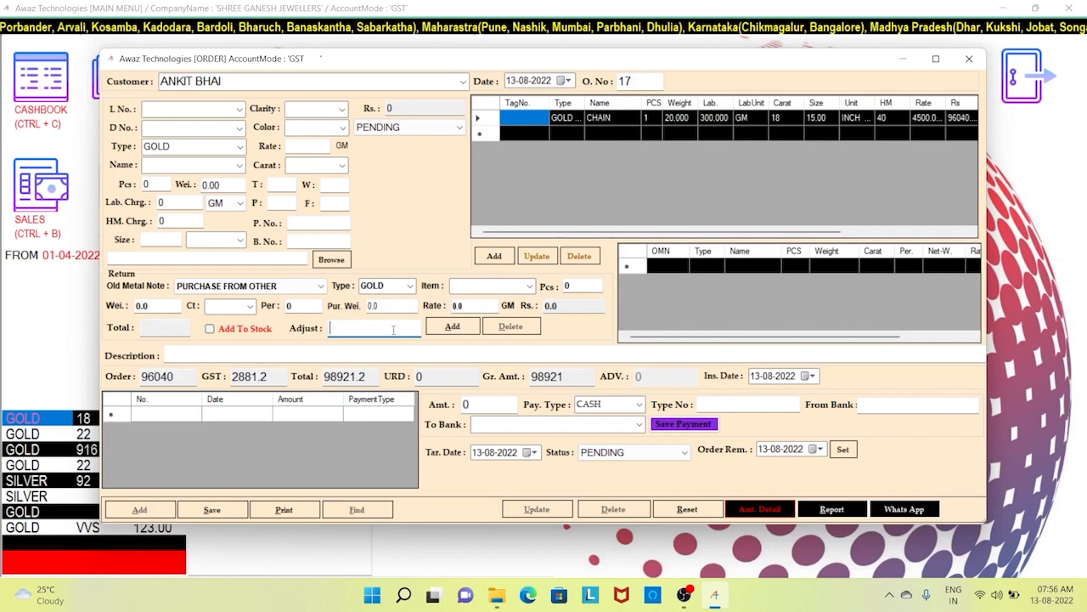
pyautogui.write('5000')
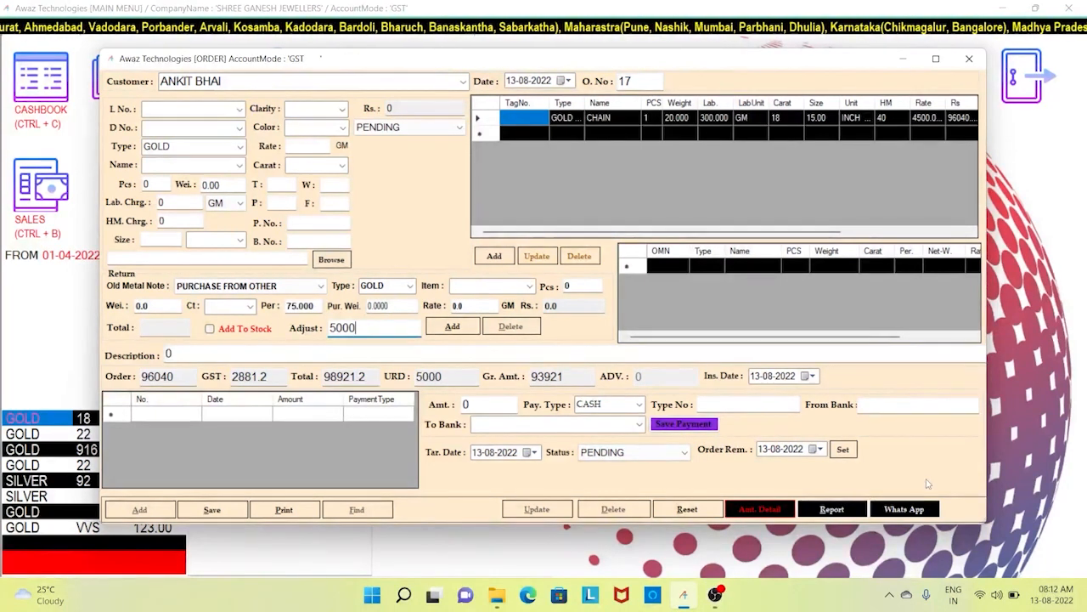
pyautogui.click(491, 408)
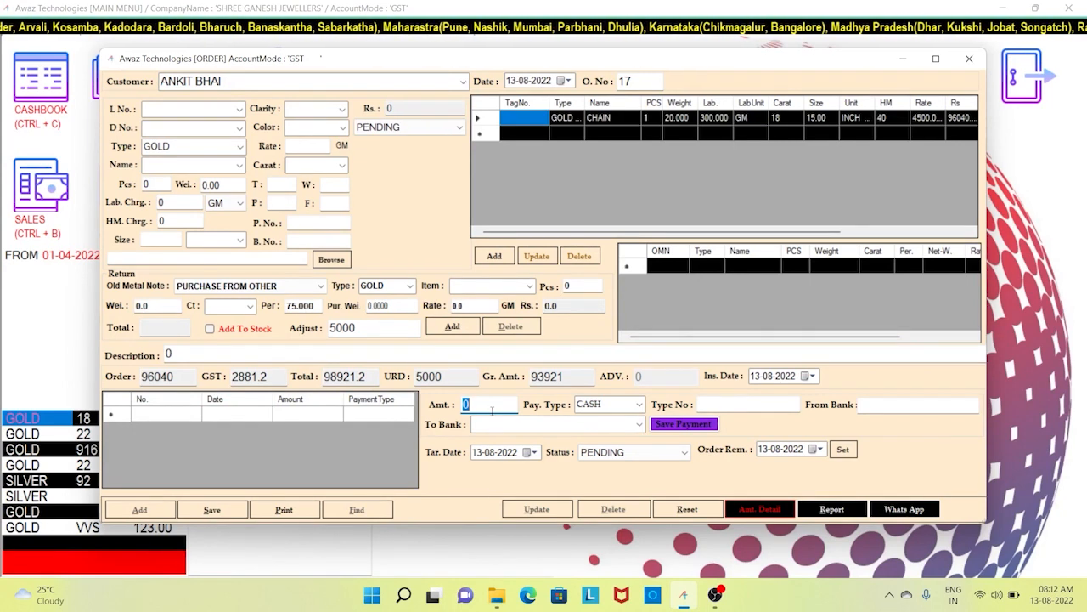
pyautogui.write('10000')
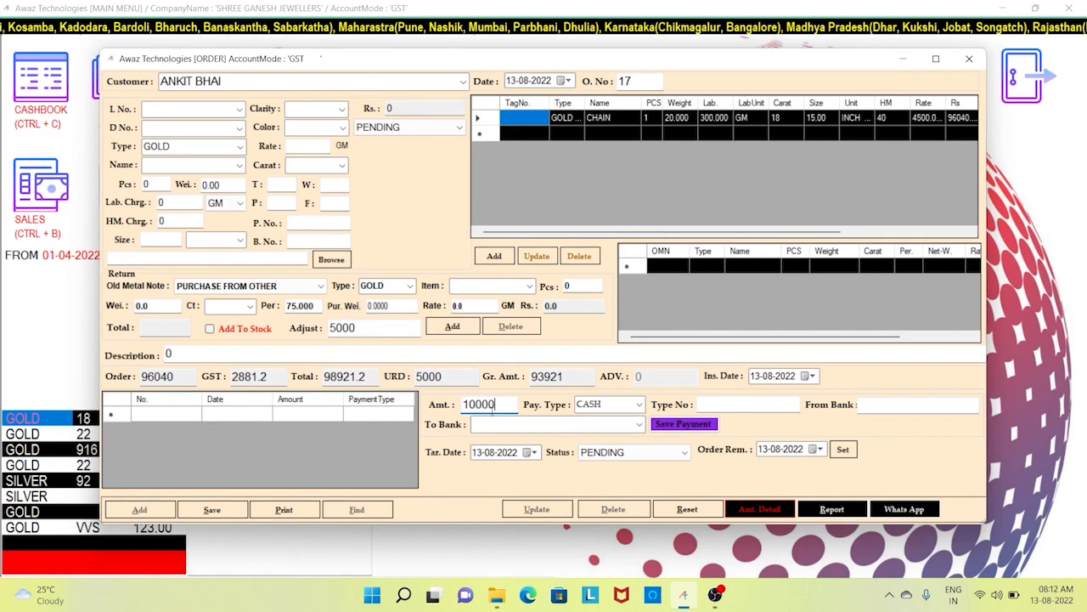
pyautogui.click(639, 405)
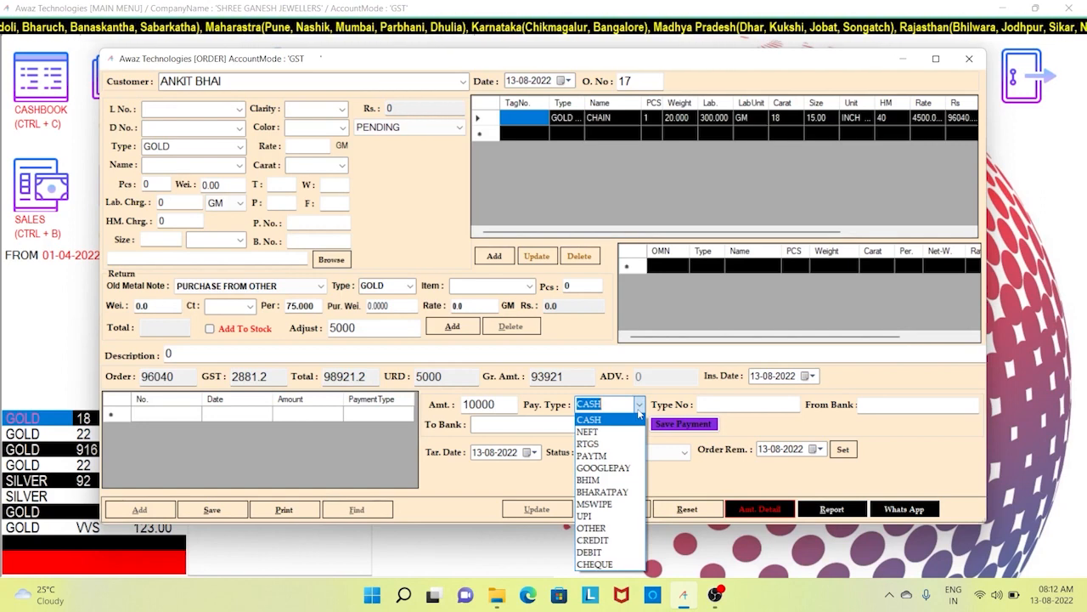
pyautogui.click(638, 410)
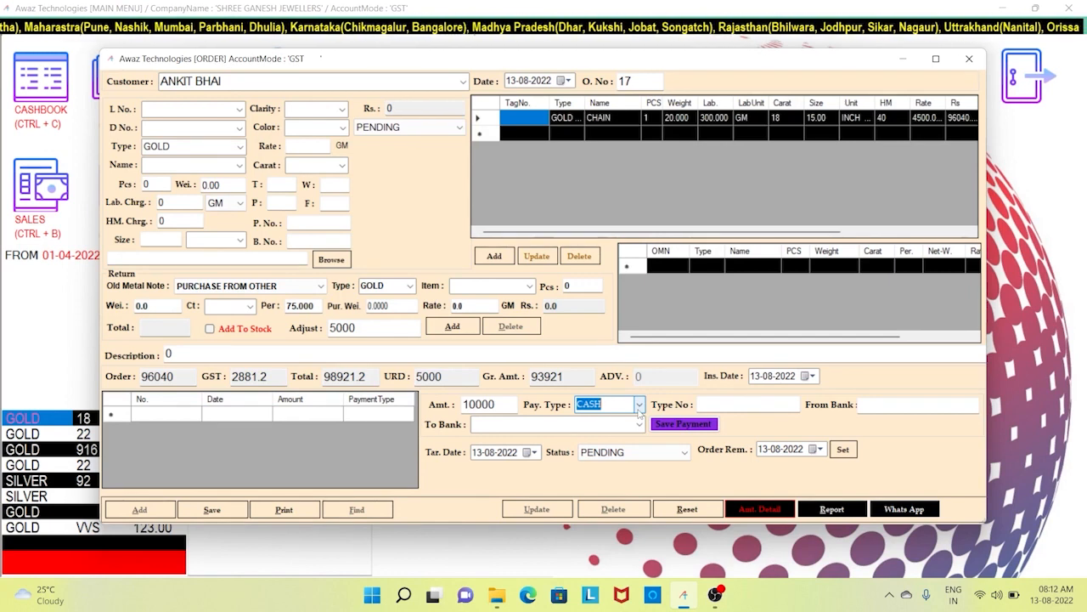
pyautogui.click(637, 424)
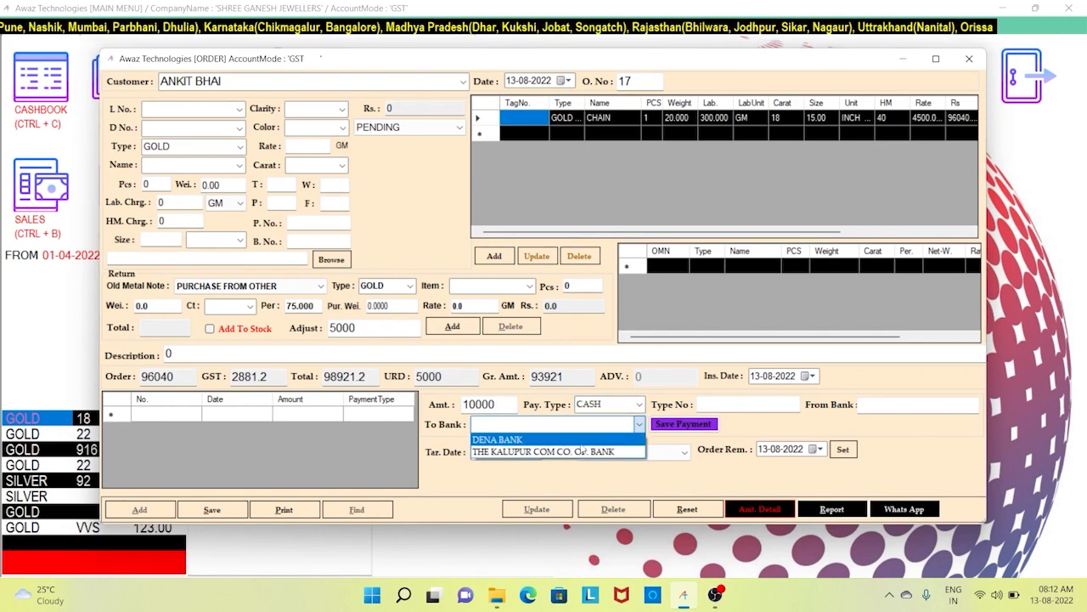
pyautogui.click(741, 405)
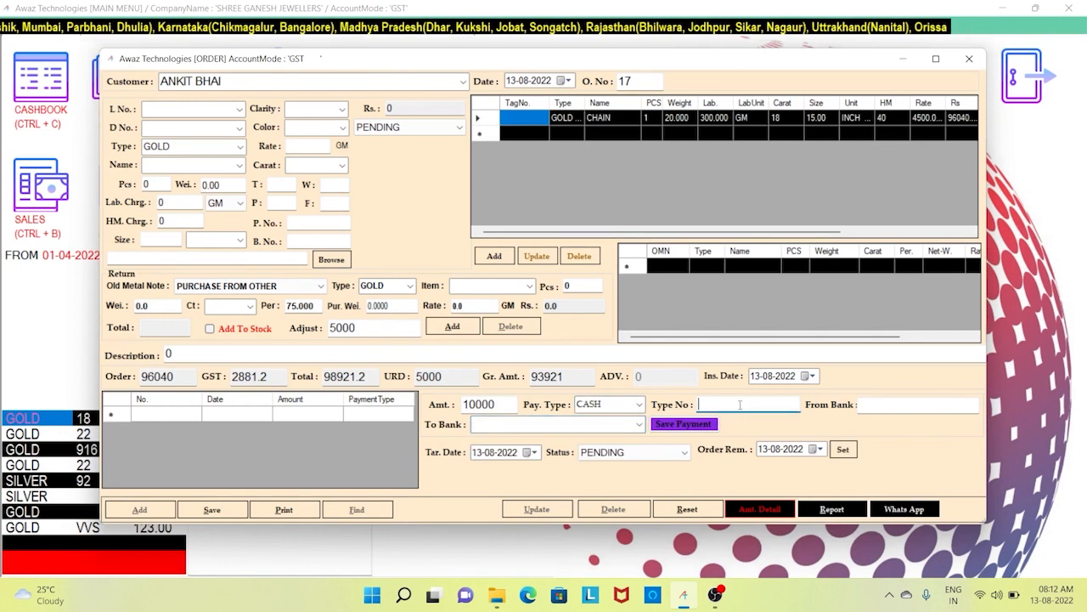
pyautogui.click(892, 405)
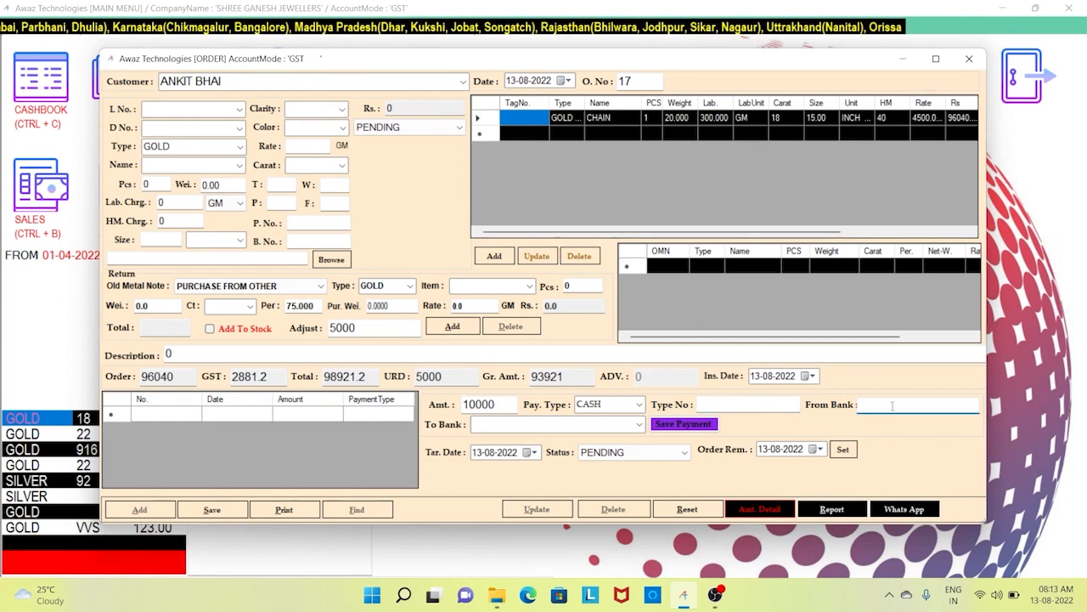
pyautogui.click(692, 425)
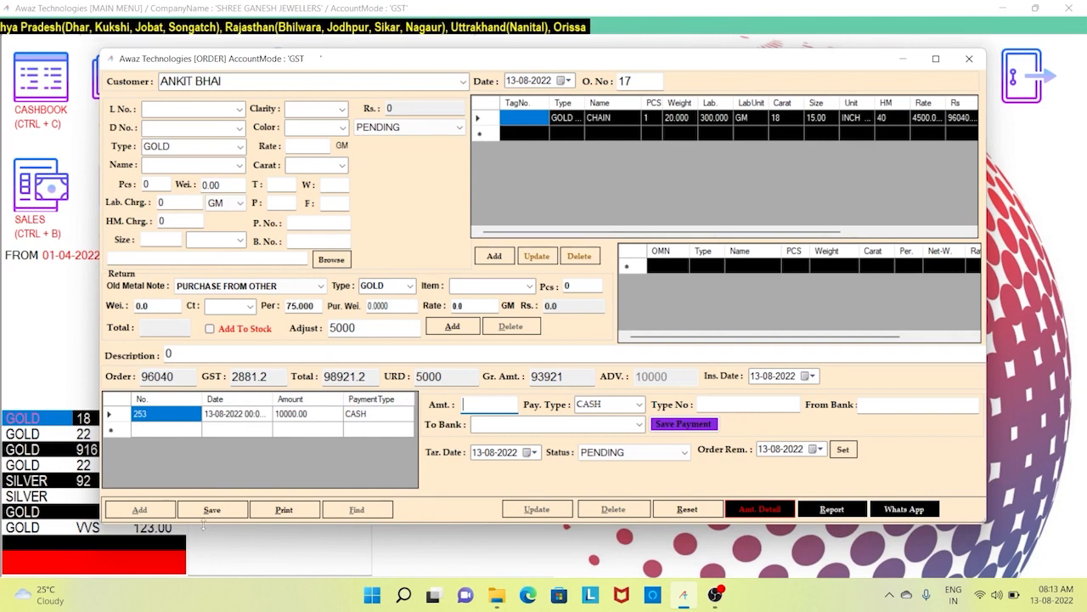
# - Save order 17, acknowledge the saved message, and bring up its order invoice preview
pyautogui.click(213, 513)
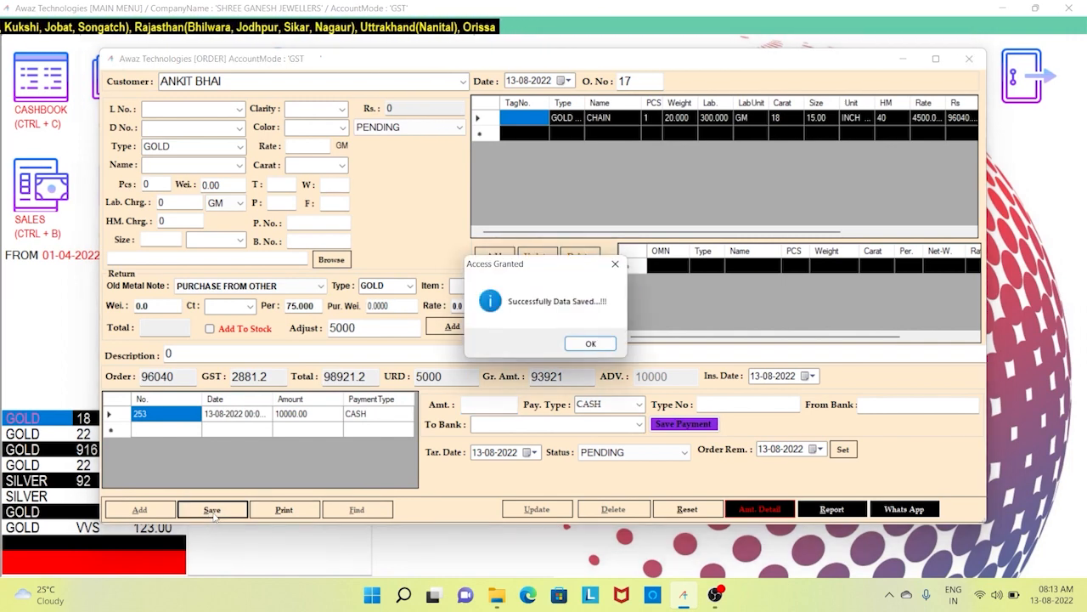
pyautogui.press('Return')
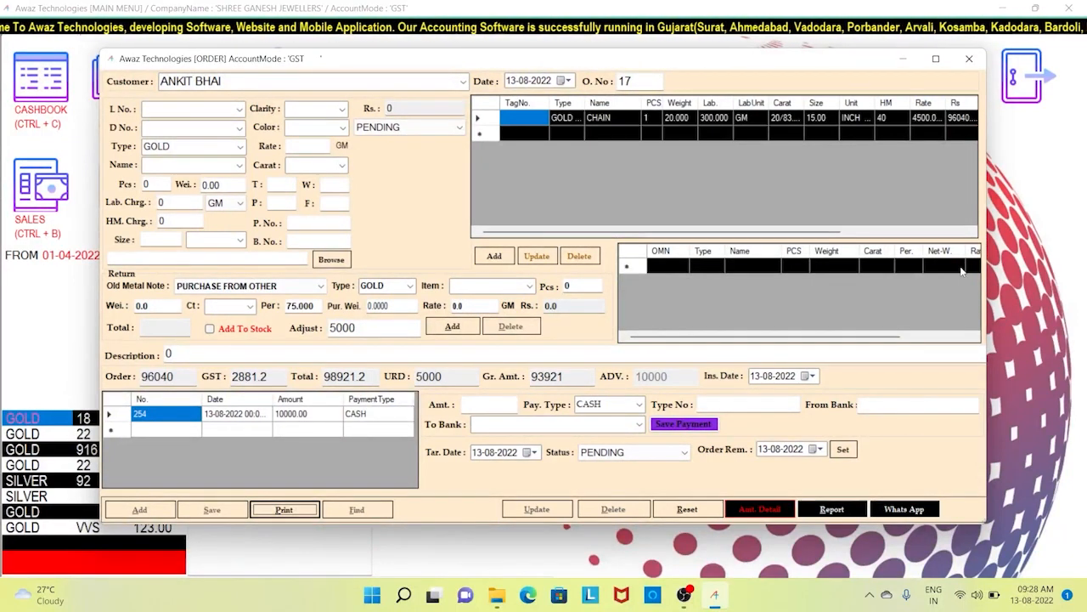
pyautogui.click(283, 509)
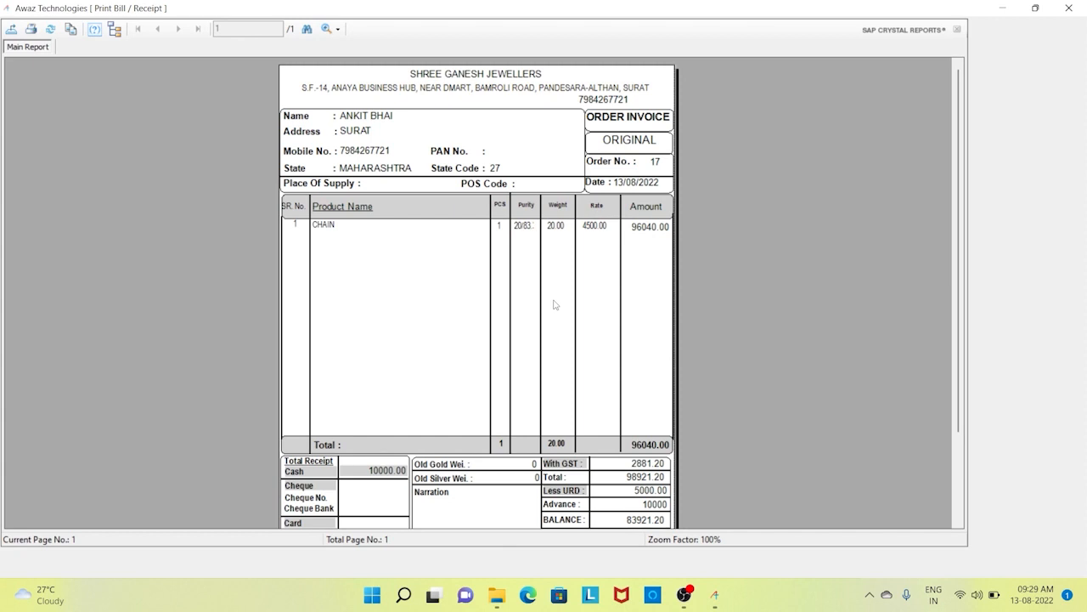
# - Review the invoice header: shop name, address, customer details, order no. 17, date 13/08/2022
pyautogui.click(481, 74)
pyautogui.click(481, 86)
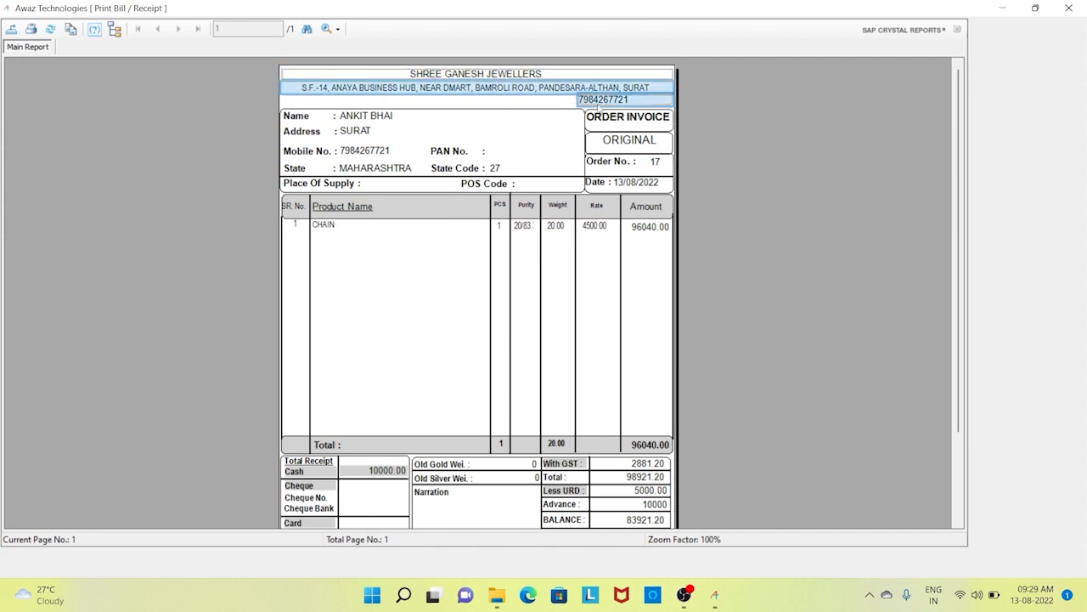
pyautogui.moveTo(531, 163); pyautogui.dragTo(326, 123)
pyautogui.click(654, 162)
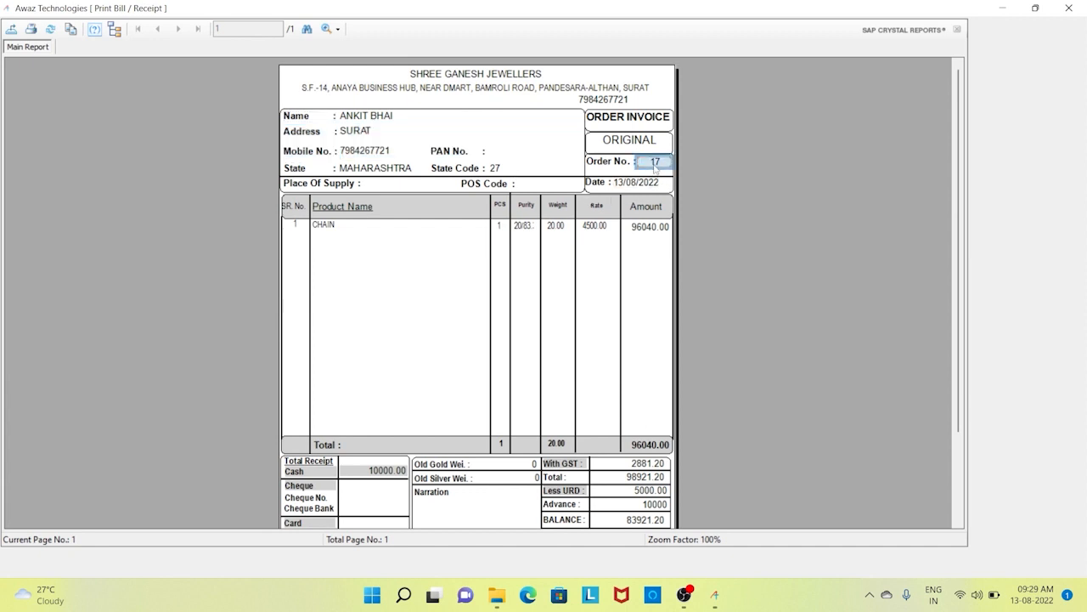
pyautogui.click(648, 183)
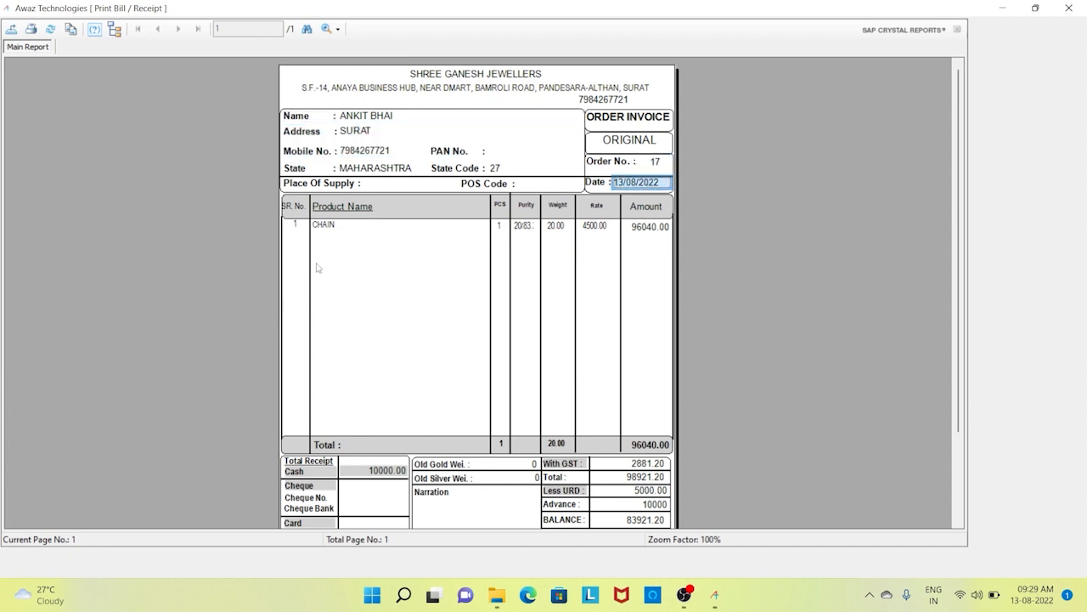
# - Review the totals: GST 2881.20, total 98921.20, URD 5000, advance 10000, balance 83921.20
pyautogui.scroll(-3, 576, 266)
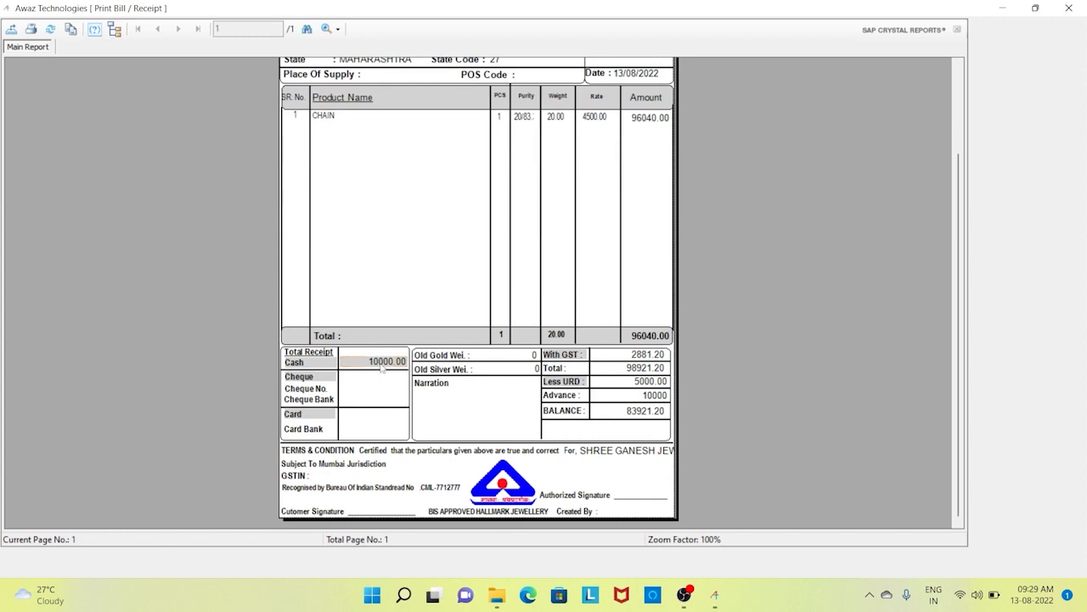
pyautogui.click(382, 365)
pyautogui.click(382, 385)
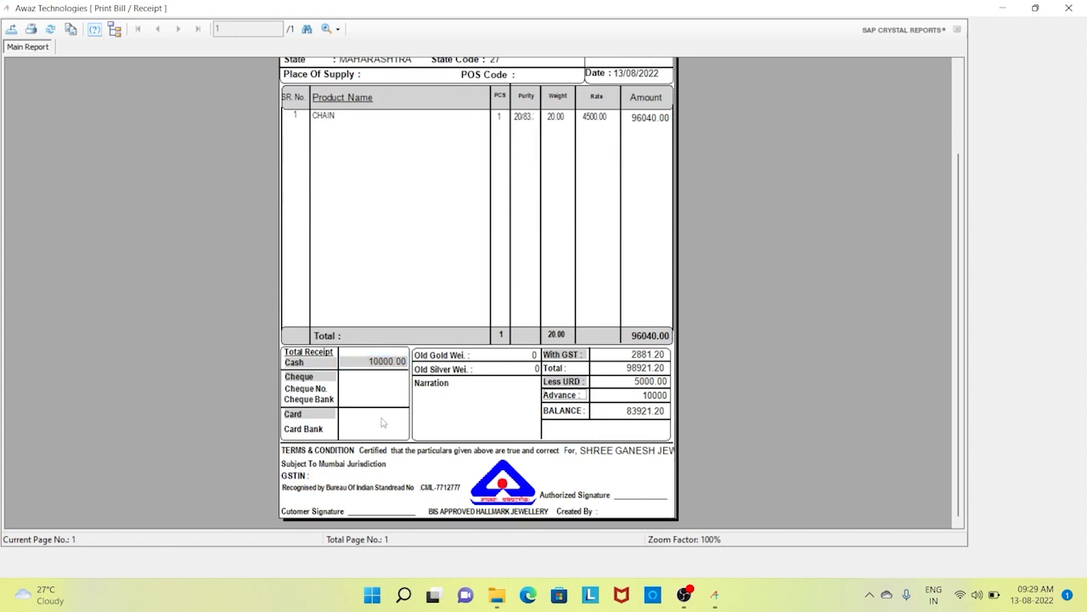
pyautogui.click(524, 359)
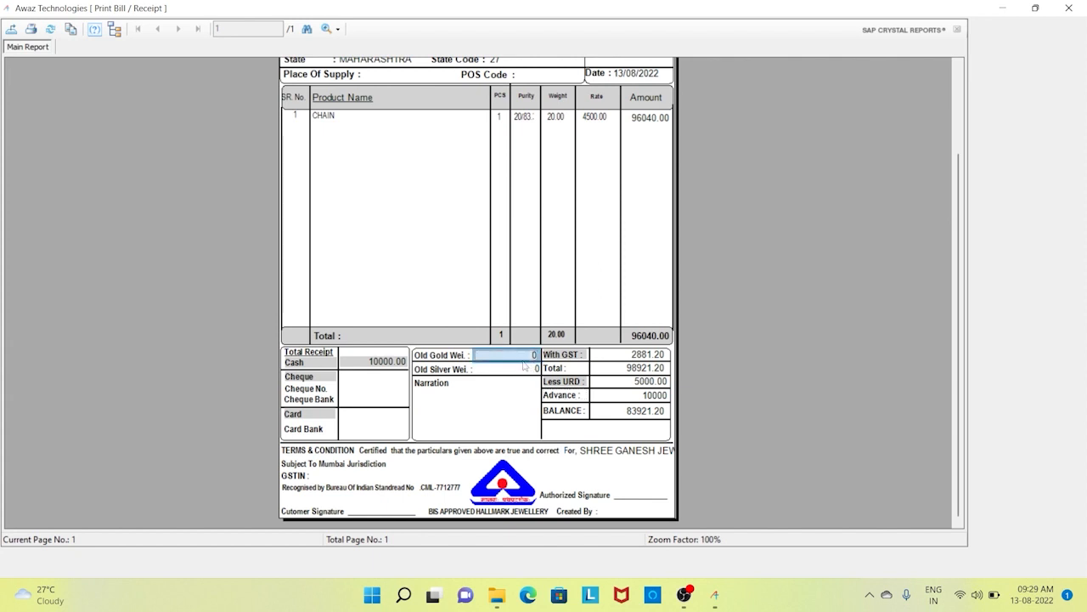
pyautogui.click(523, 372)
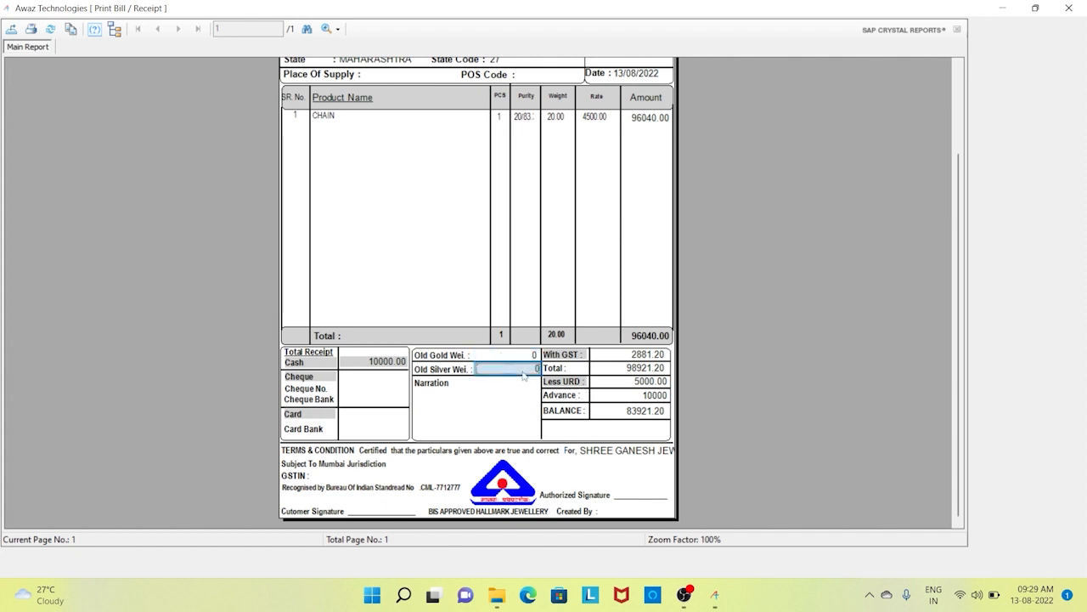
pyautogui.click(655, 357)
pyautogui.click(658, 371)
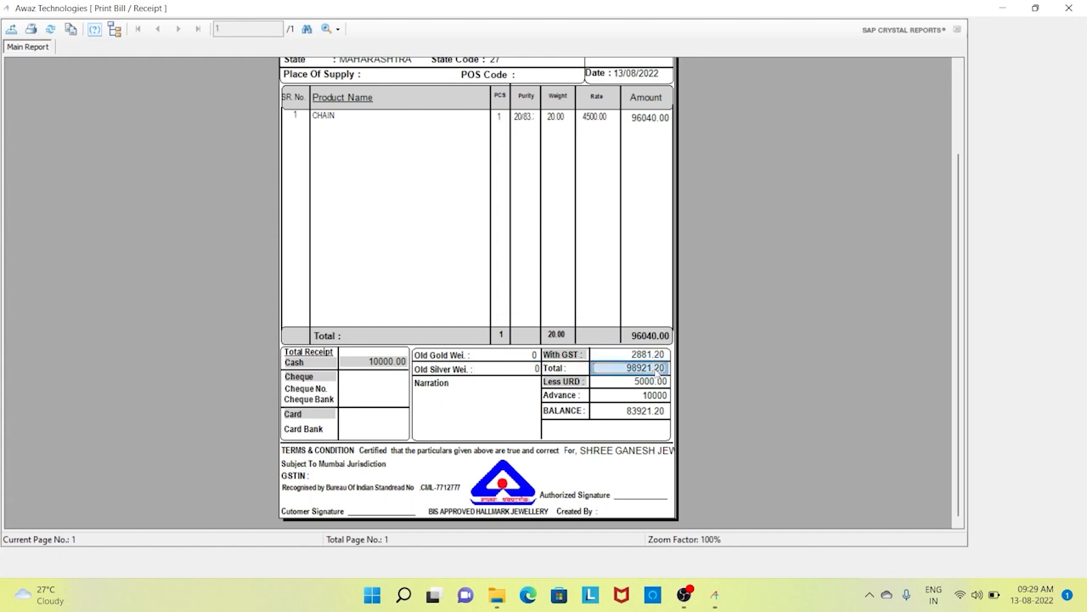
pyautogui.click(662, 385)
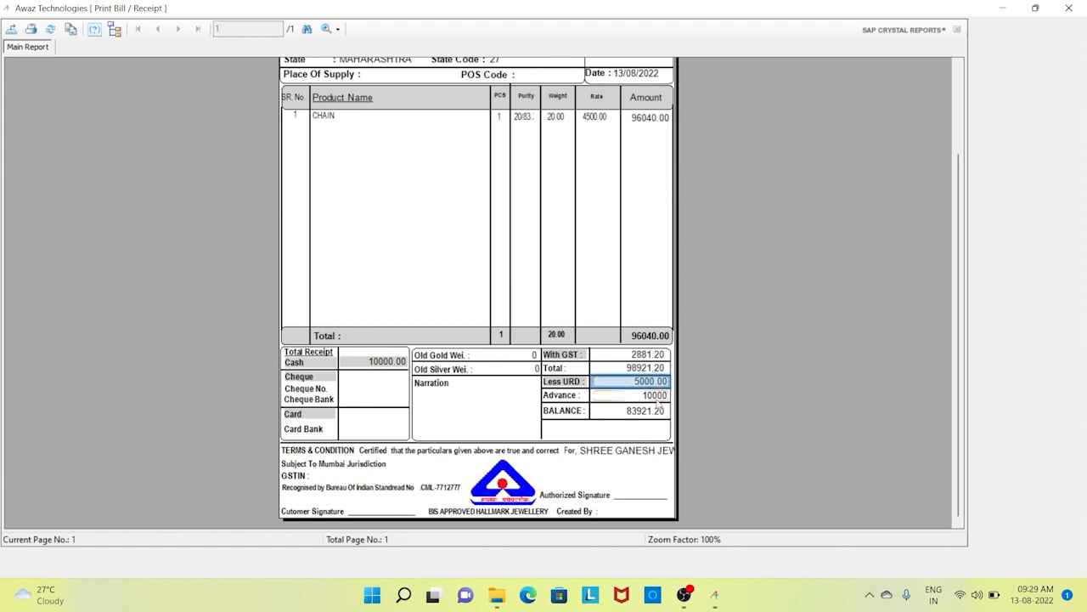
pyautogui.click(659, 397)
pyautogui.click(656, 415)
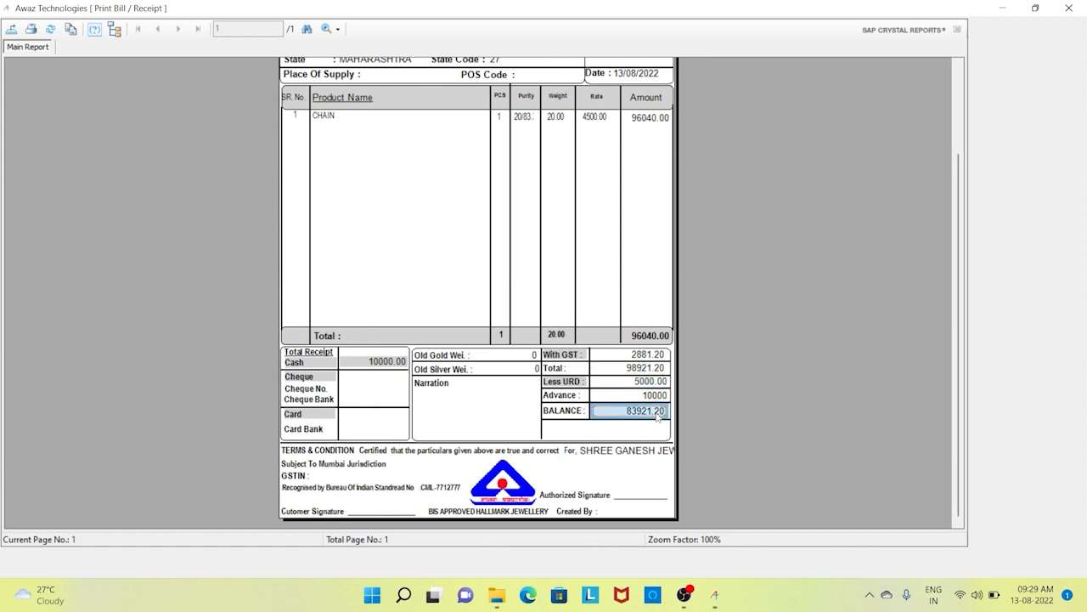
pyautogui.scroll(3, 657, 416)
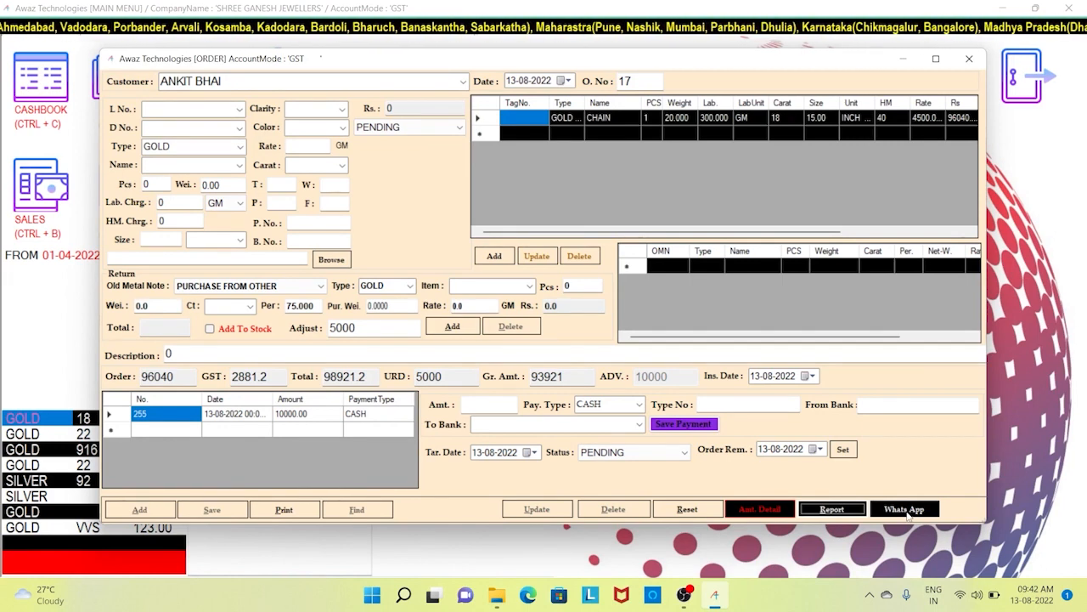
# - Open the Order Bill Report and review Bill No., Old Ora., Total columns and Total Pay 21068.00
pyautogui.click(833, 510)
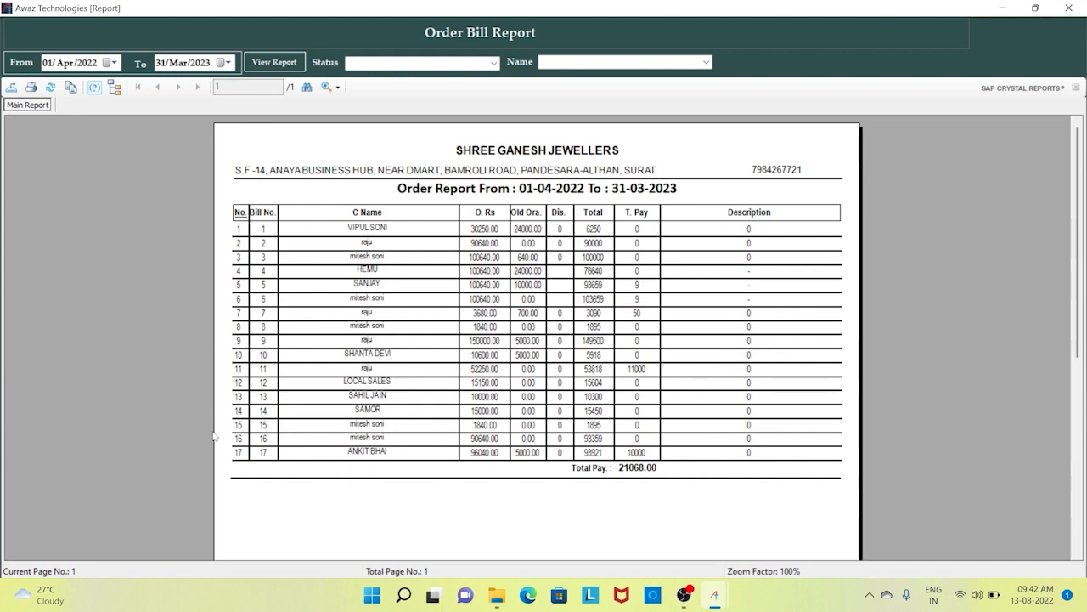
pyautogui.click(262, 212)
pyautogui.click(265, 369)
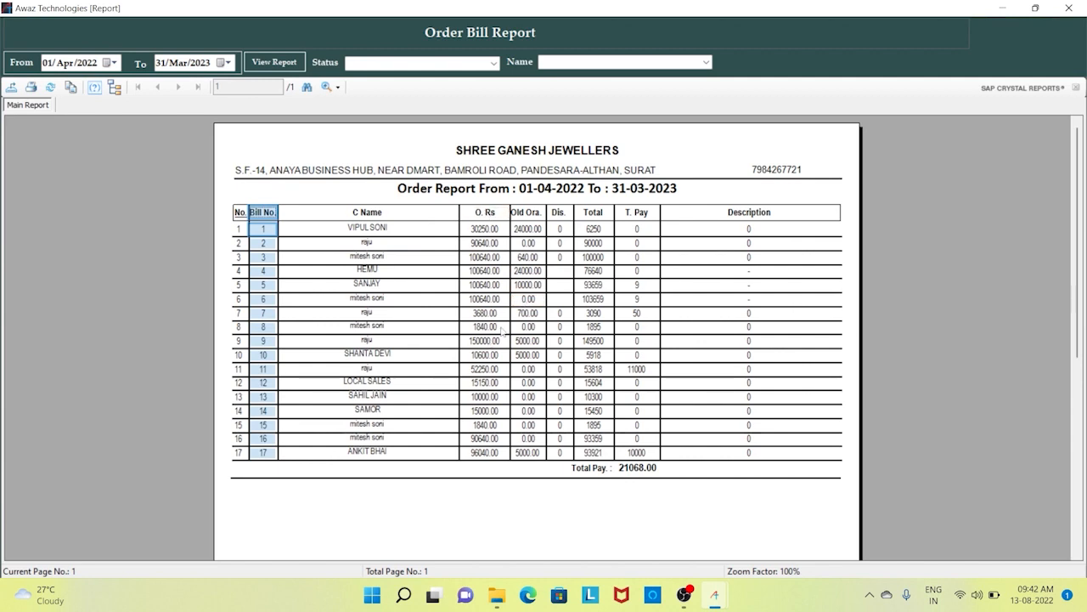
pyautogui.click(532, 318)
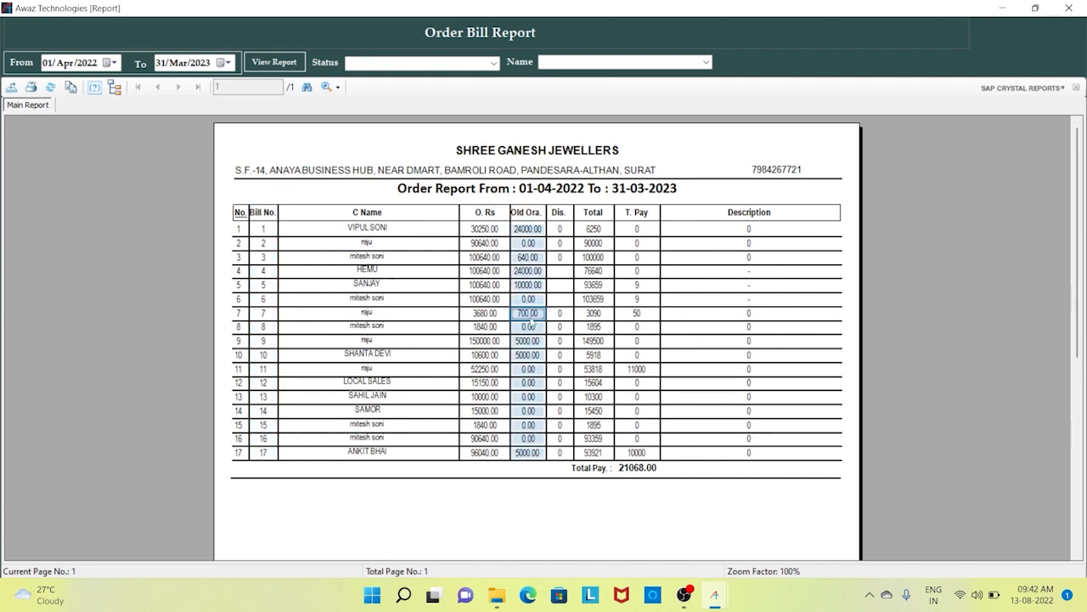
pyautogui.click(592, 229)
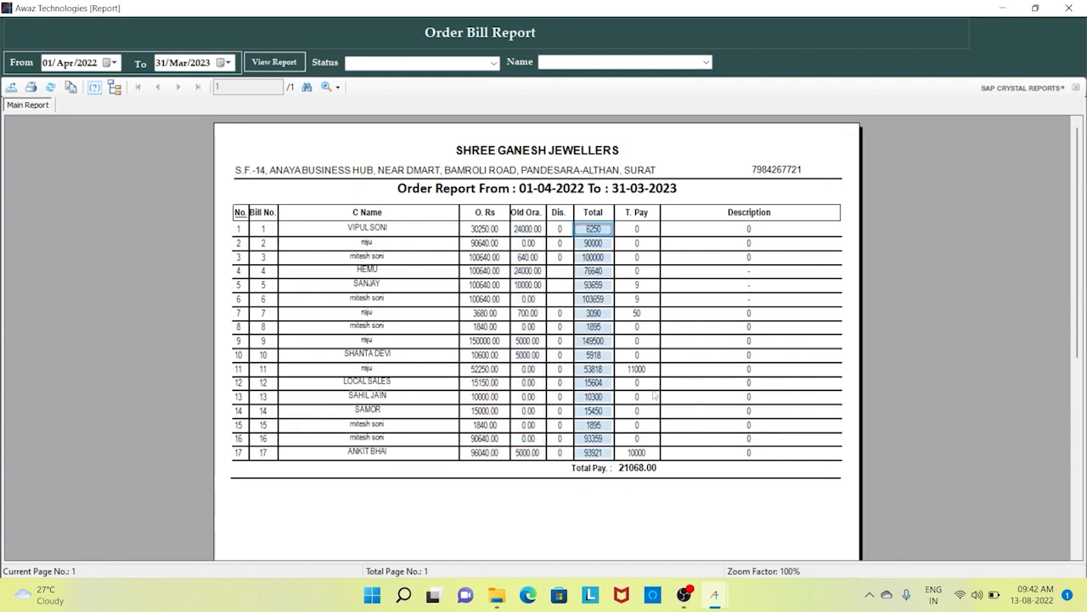
pyautogui.click(644, 472)
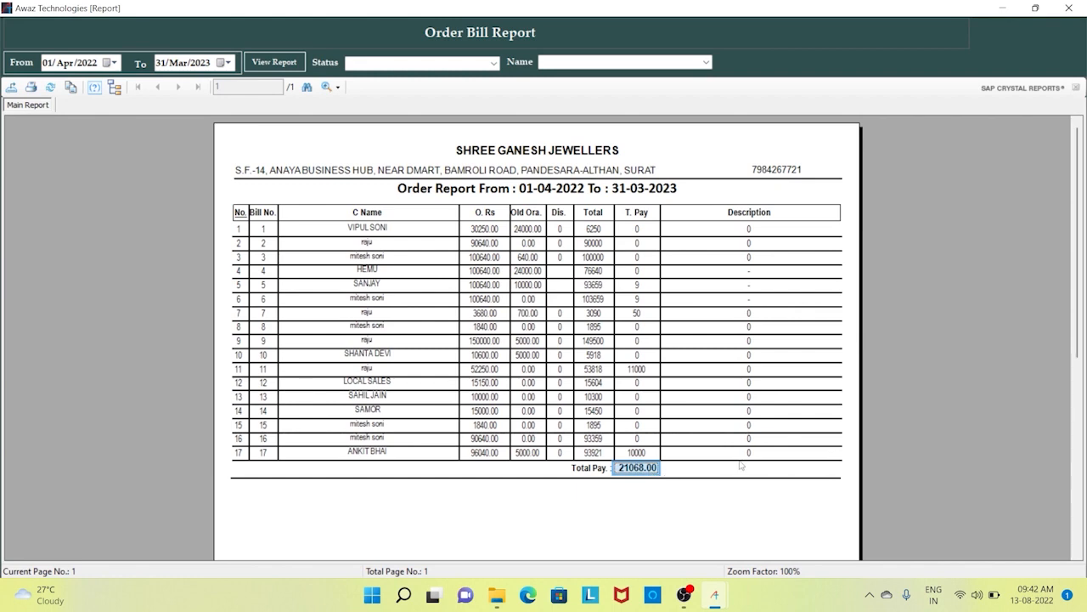
# - Review the bill descriptions, then filter the report to PENDING orders only
pyautogui.moveTo(806, 474); pyautogui.dragTo(665, 234)
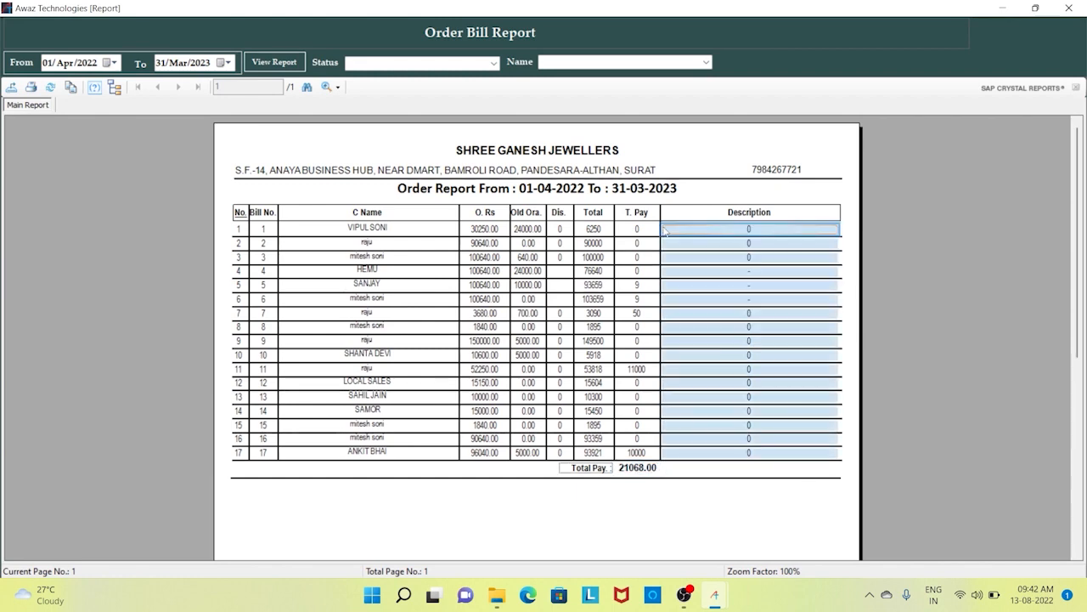
pyautogui.click(686, 256)
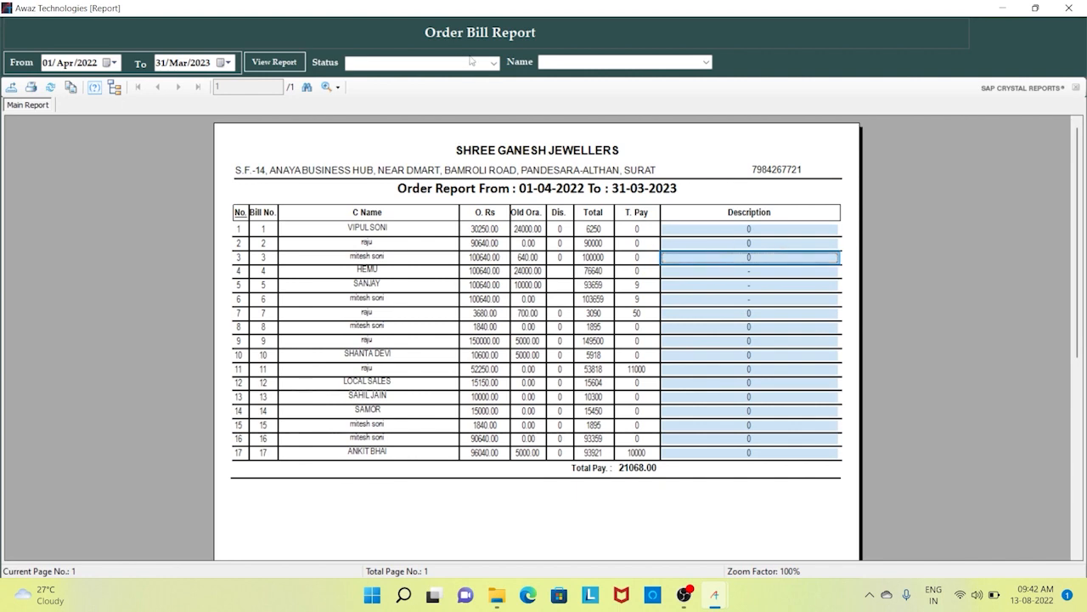
pyautogui.click(493, 64)
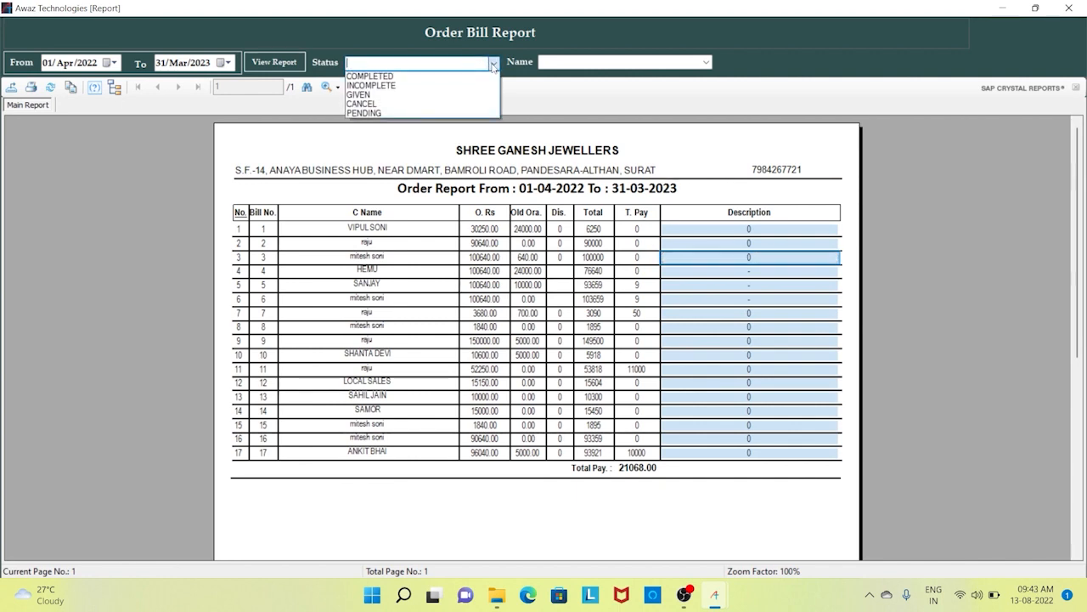
pyautogui.click(434, 114)
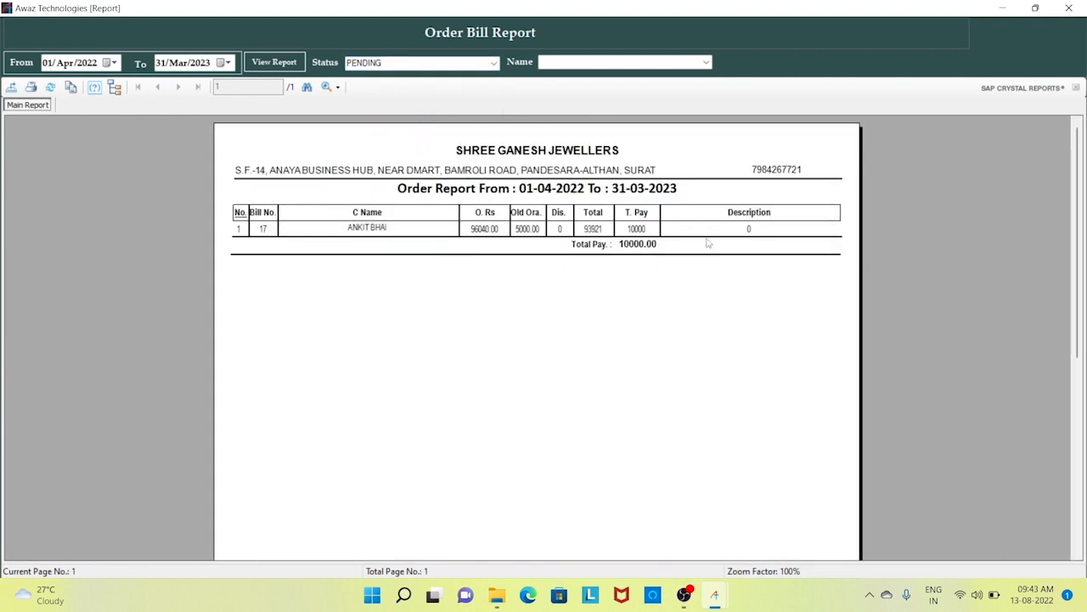
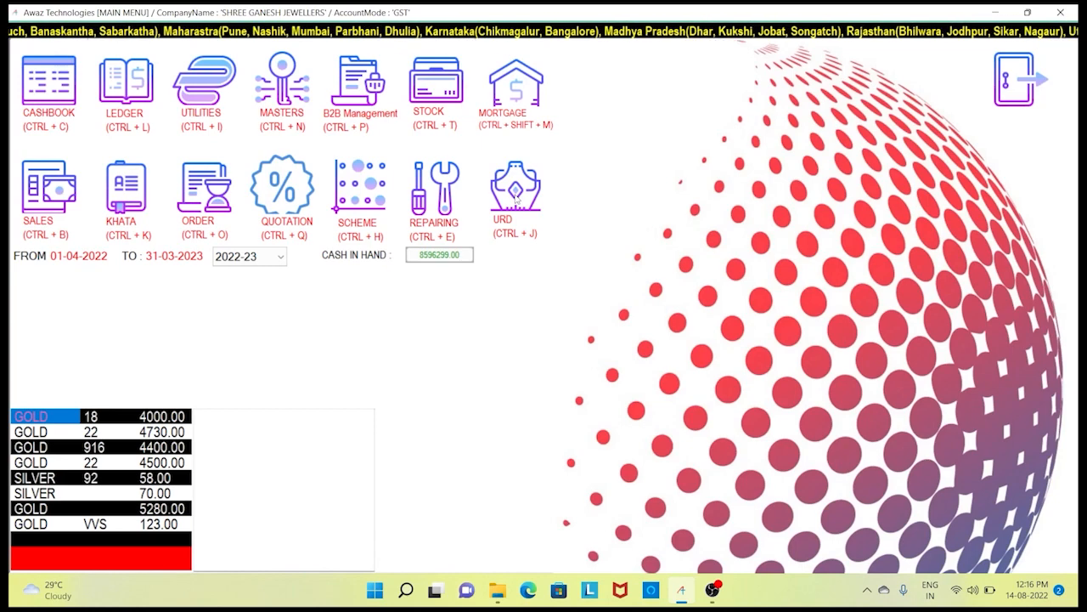
# - Start a URD Old Ornament purchase for an existing customer picked from the 'c' suggestions
pyautogui.click(517, 199)
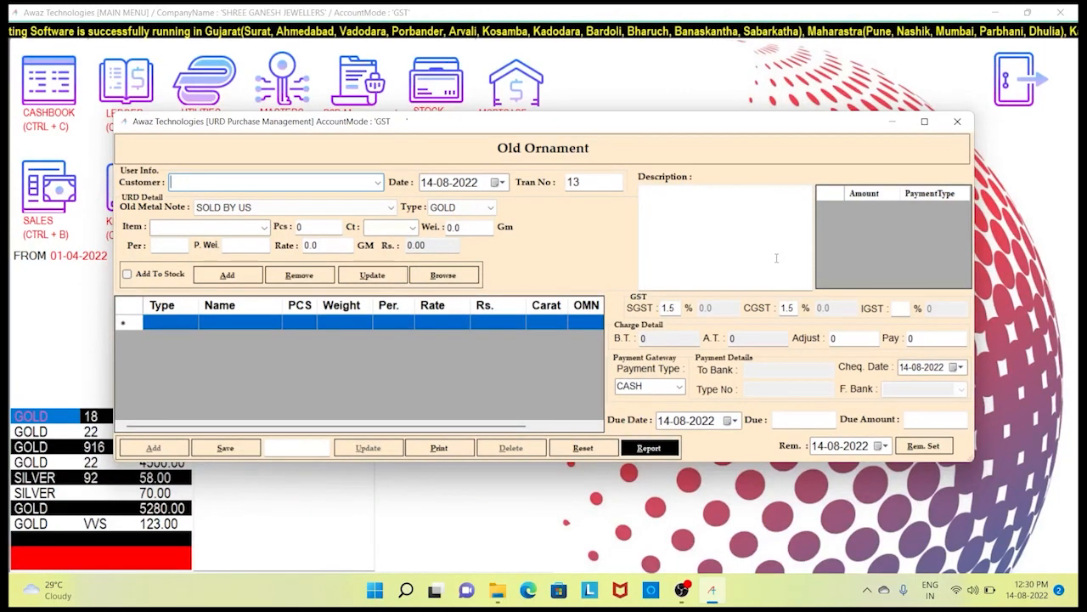
pyautogui.write('c')
pyautogui.press('Down')
pyautogui.press('Down')
pyautogui.press('Down')
pyautogui.press('Down')
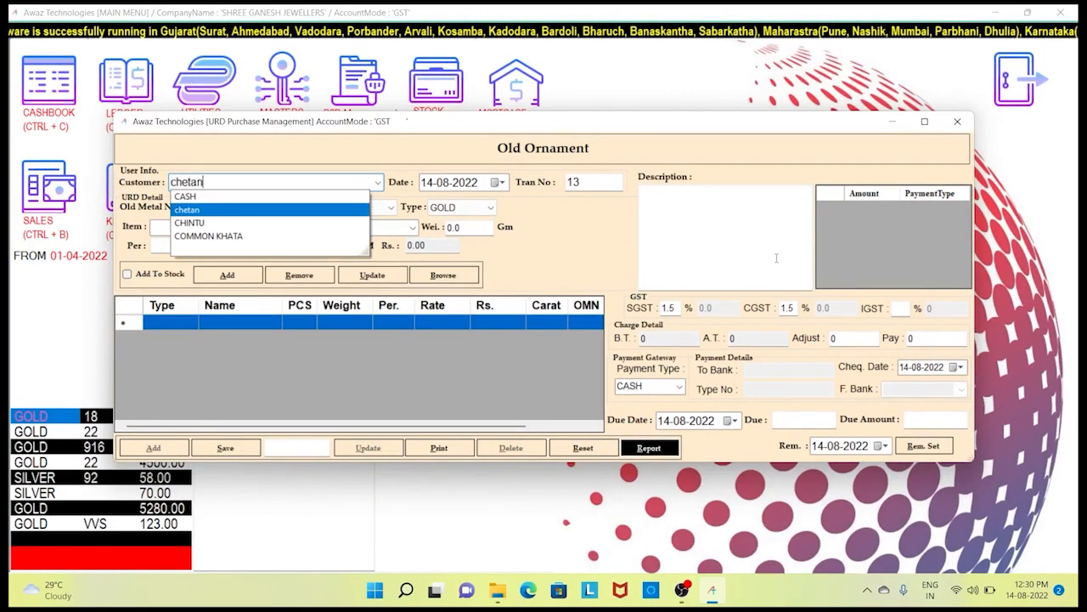
pyautogui.press('Up')
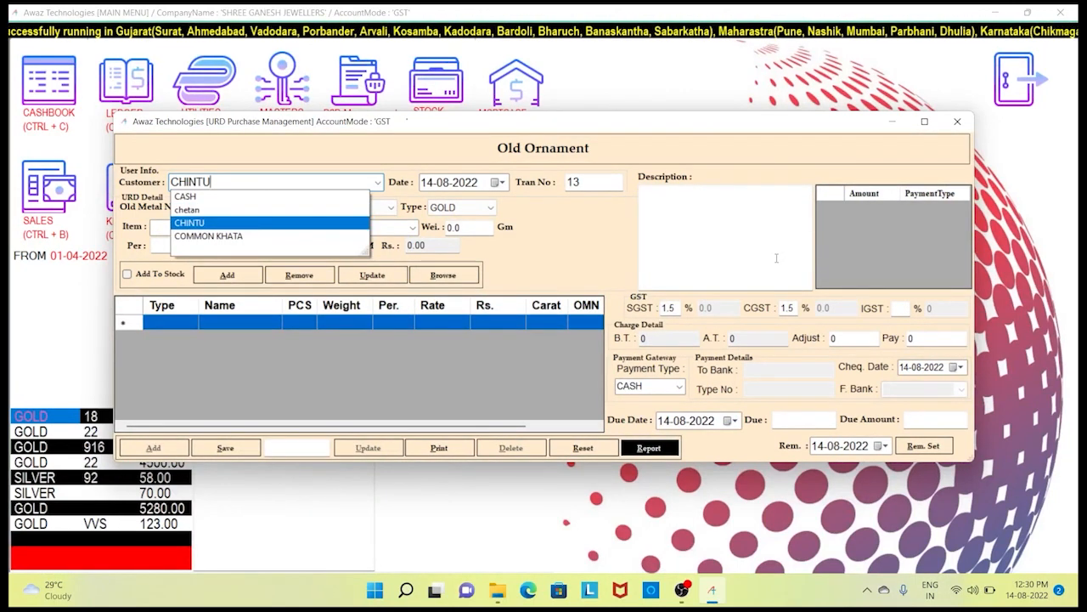
pyautogui.press('Return')
pyautogui.press('Return')
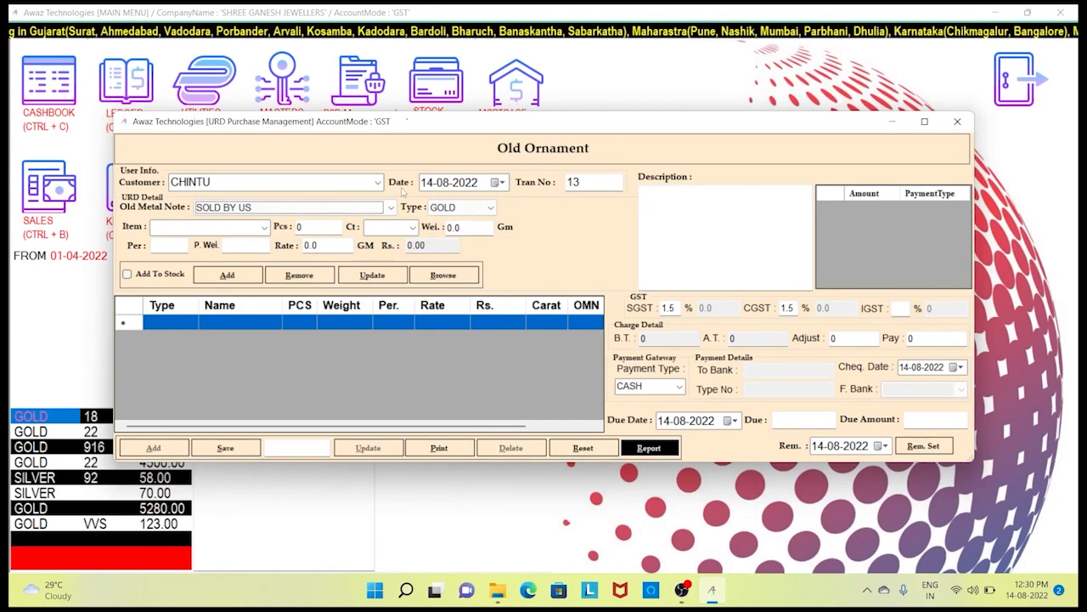
pyautogui.click(347, 217)
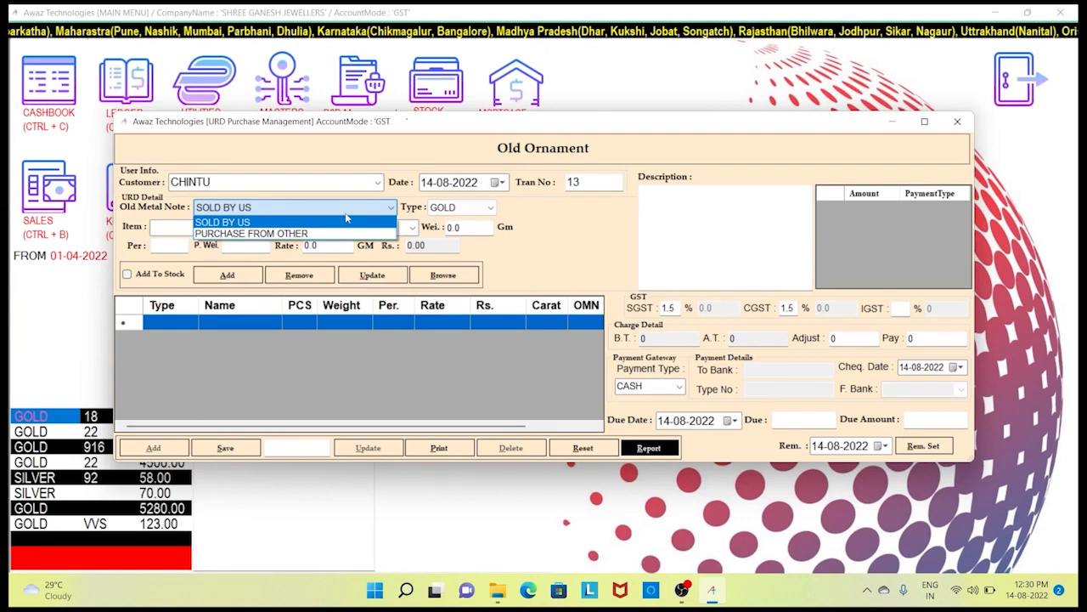
# - Set the old-metal note to PURCHASE FROM OTHER, type GOLD, item CHAIN
pyautogui.click(328, 239)
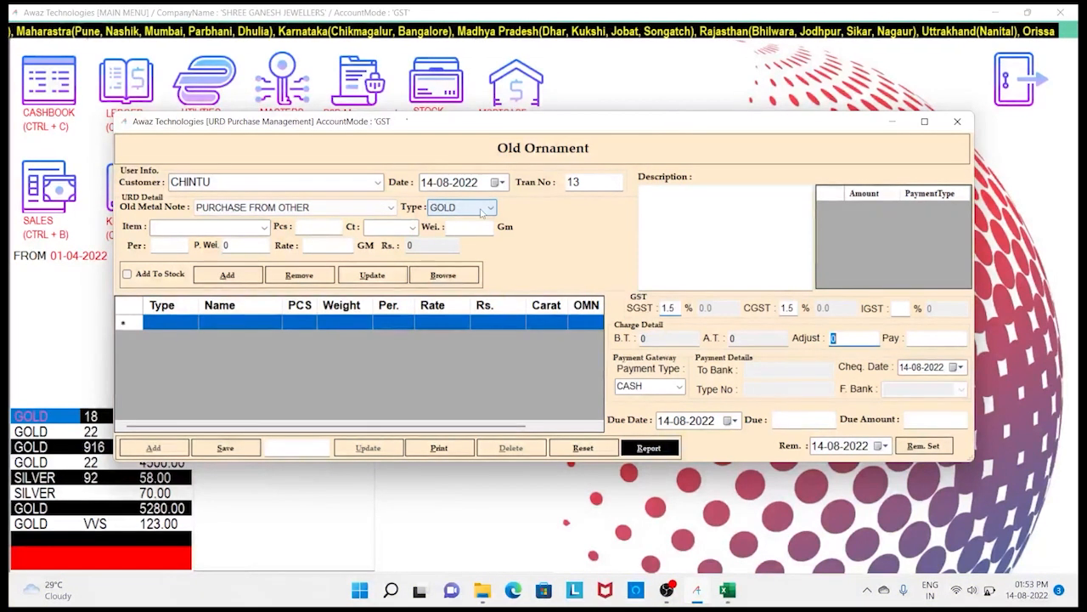
pyautogui.click(482, 214)
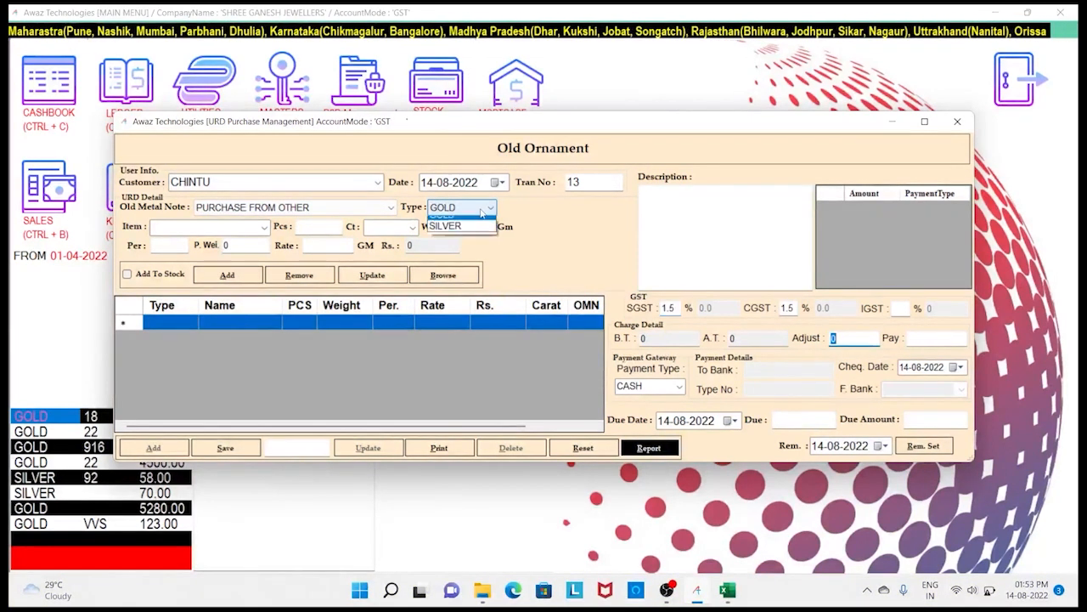
pyautogui.press('Return')
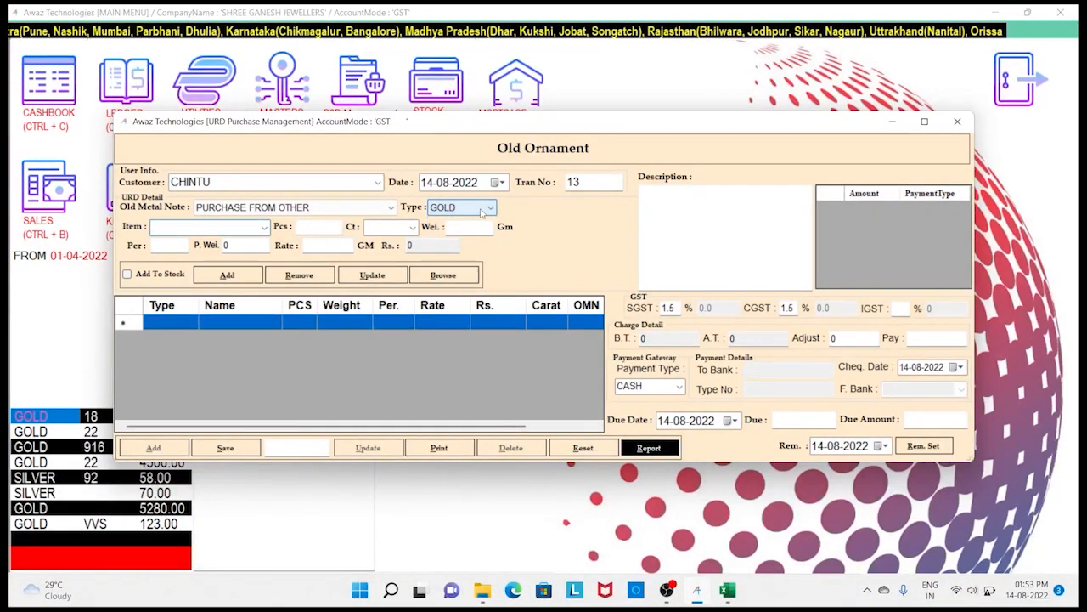
pyautogui.write('chAIN')
pyautogui.press('Return')
# - Enter 1 piece, 18 carat, 20 g (15.000 pure) at rate 4500, giving 67500, and browse for a photo
pyautogui.write('1')
pyautogui.press('Return')
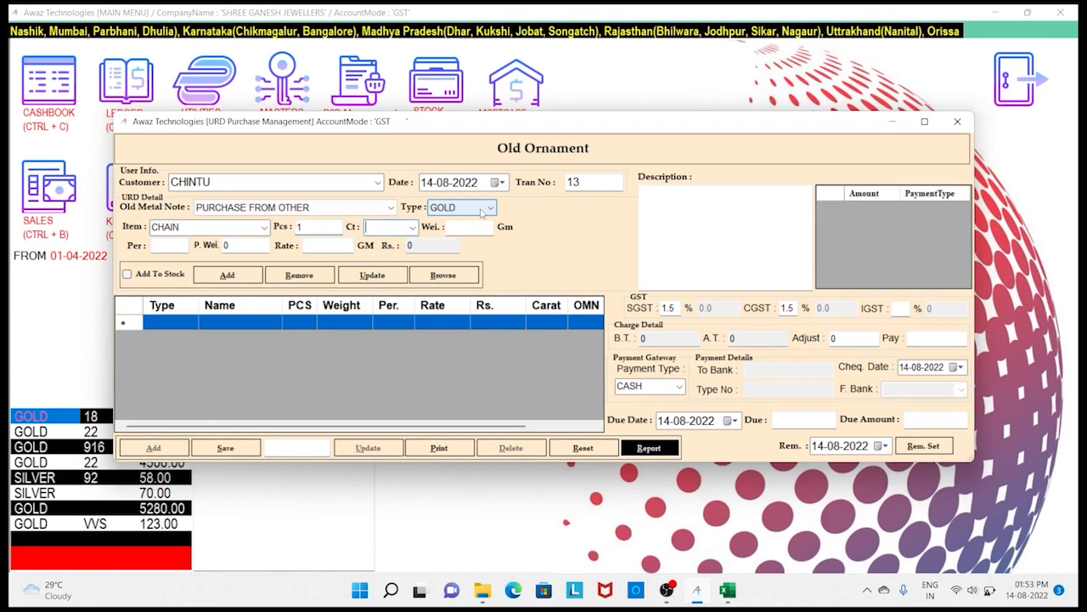
pyautogui.write('18')
pyautogui.press('Return')
pyautogui.write('20')
pyautogui.press('Return')
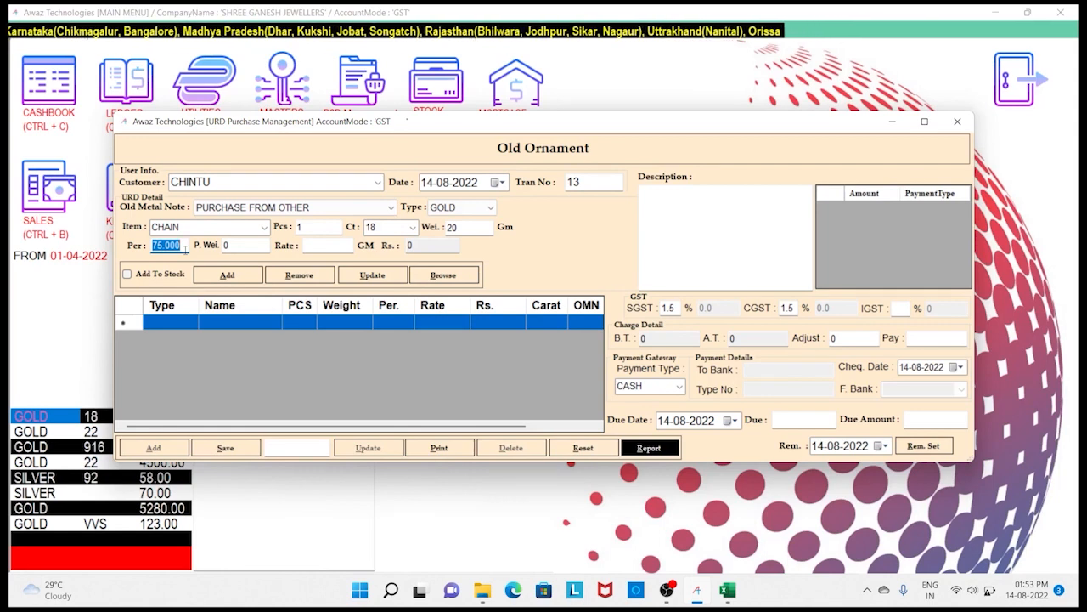
pyautogui.press('Return')
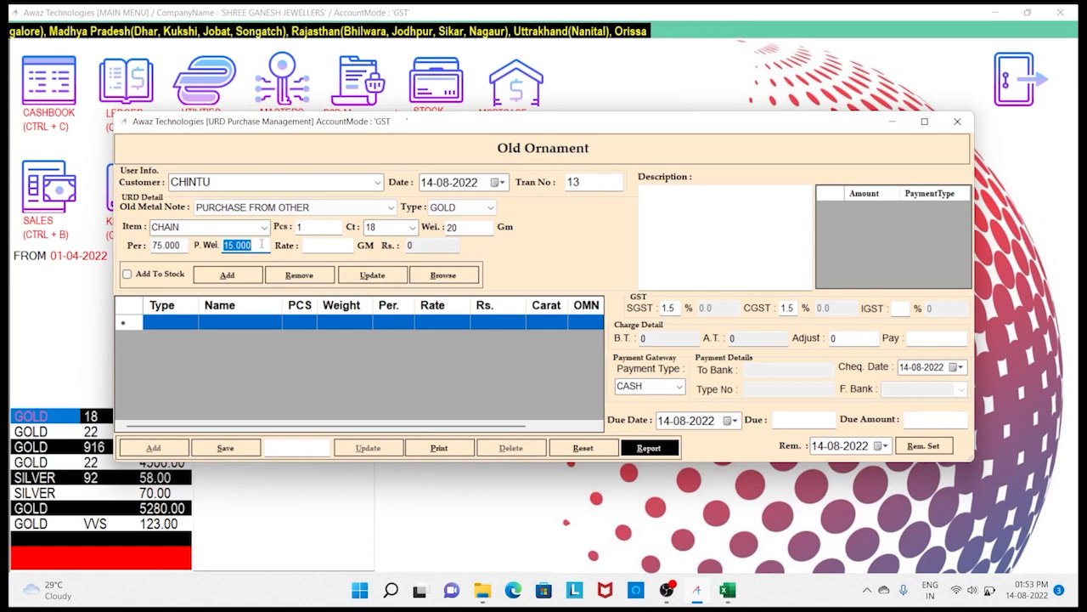
pyautogui.press('Return')
pyautogui.write('4')
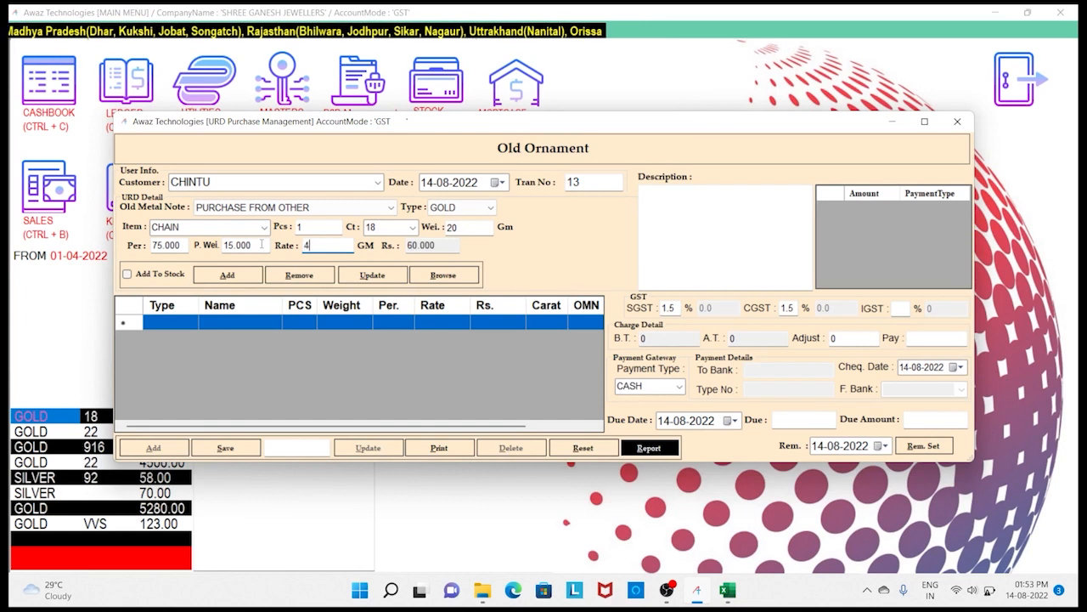
pyautogui.write('500')
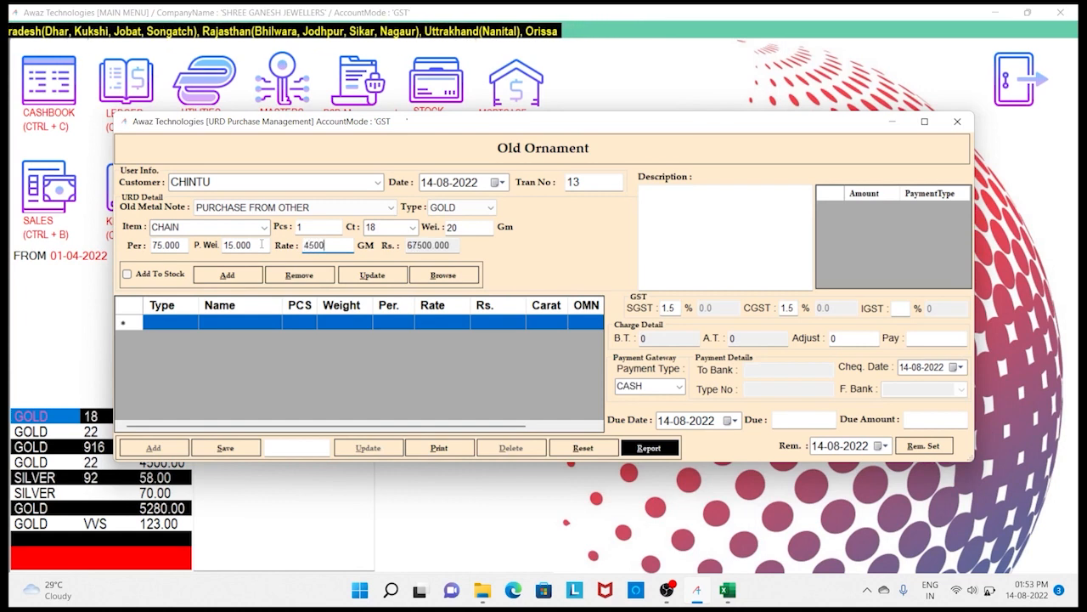
pyautogui.press('Return')
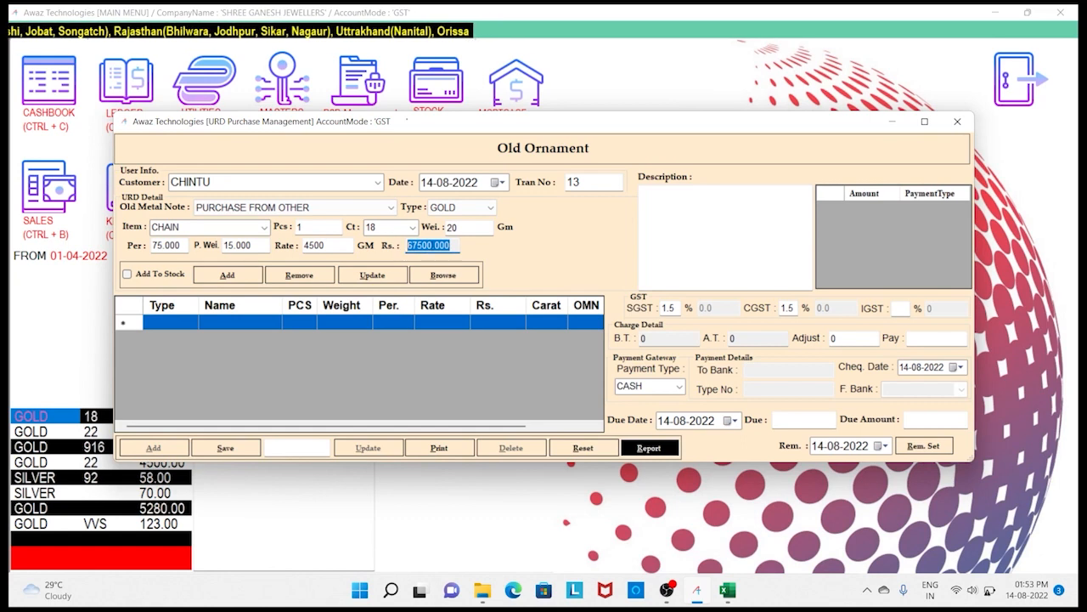
pyautogui.click(451, 244)
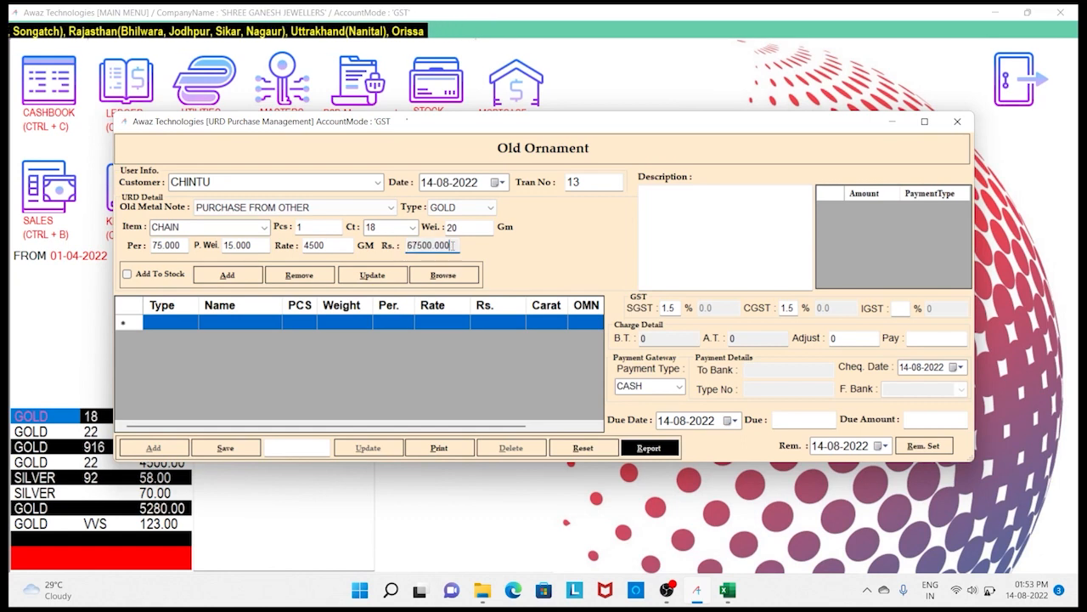
pyautogui.click(456, 275)
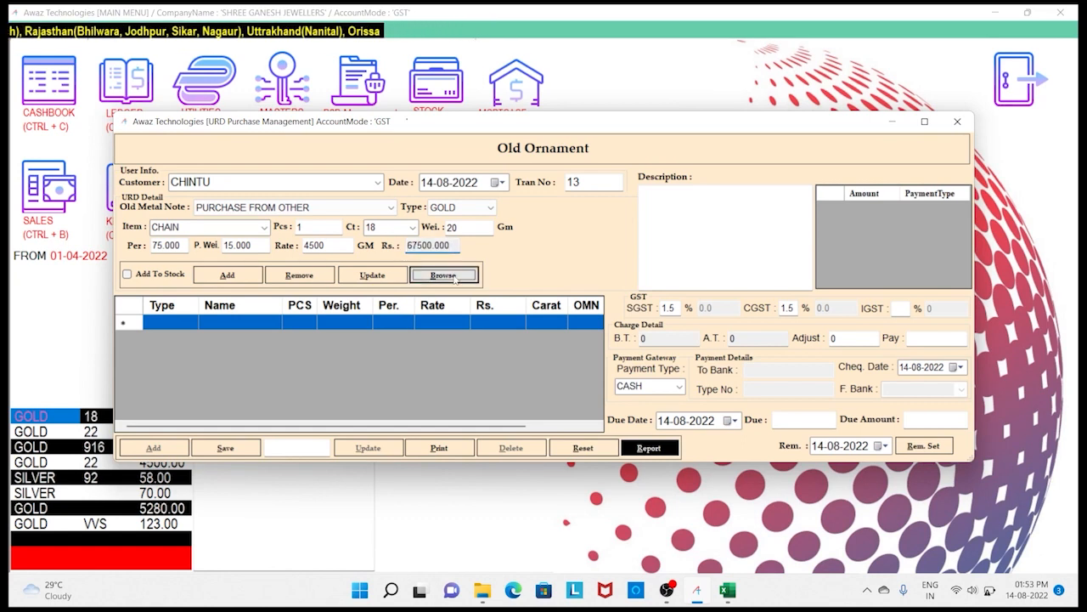
# - Attach the chain photo, leave Add To Stock unticked, and add the GOLD CHAIN line
pyautogui.doubleClick(280, 248)
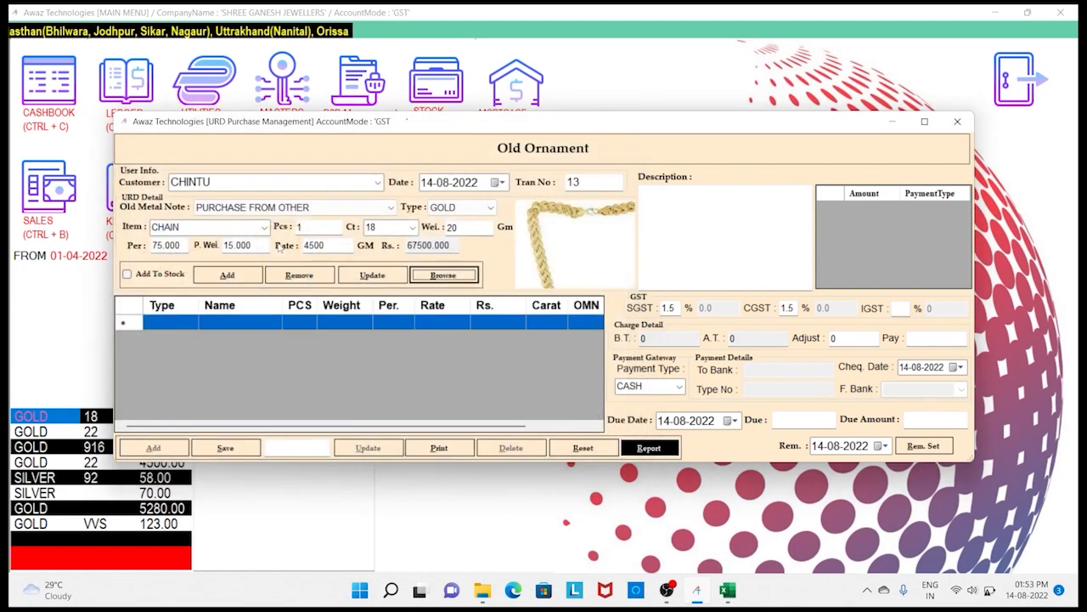
pyautogui.click(155, 277)
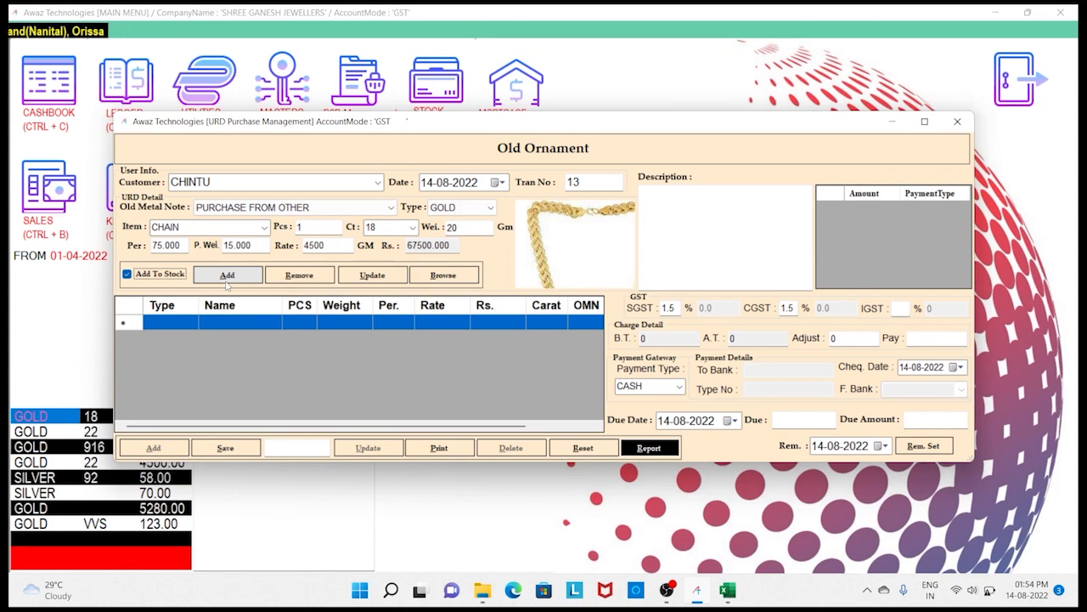
pyautogui.click(160, 277)
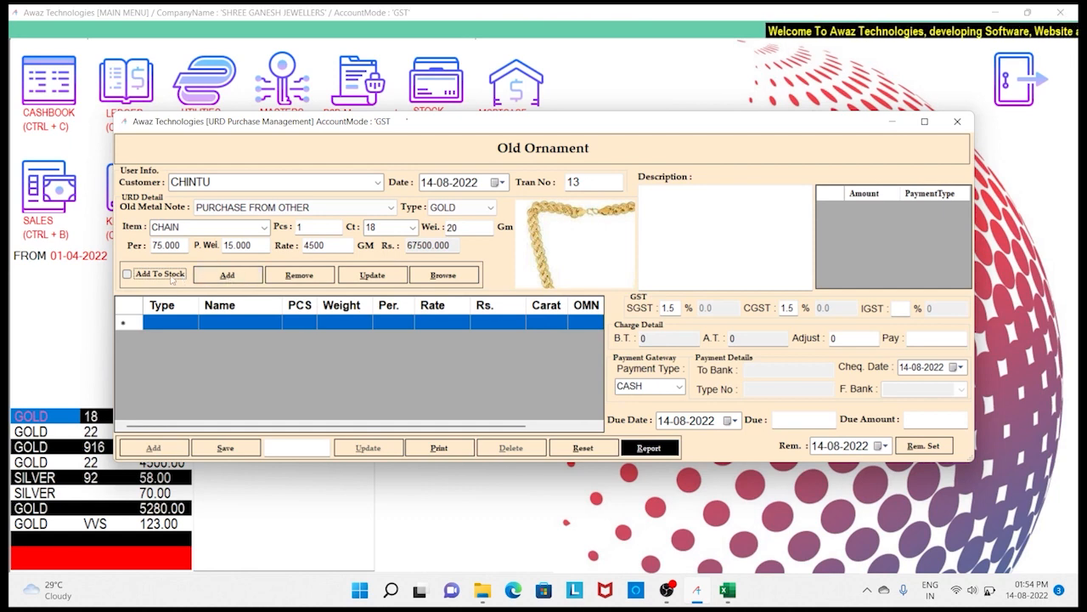
pyautogui.click(227, 277)
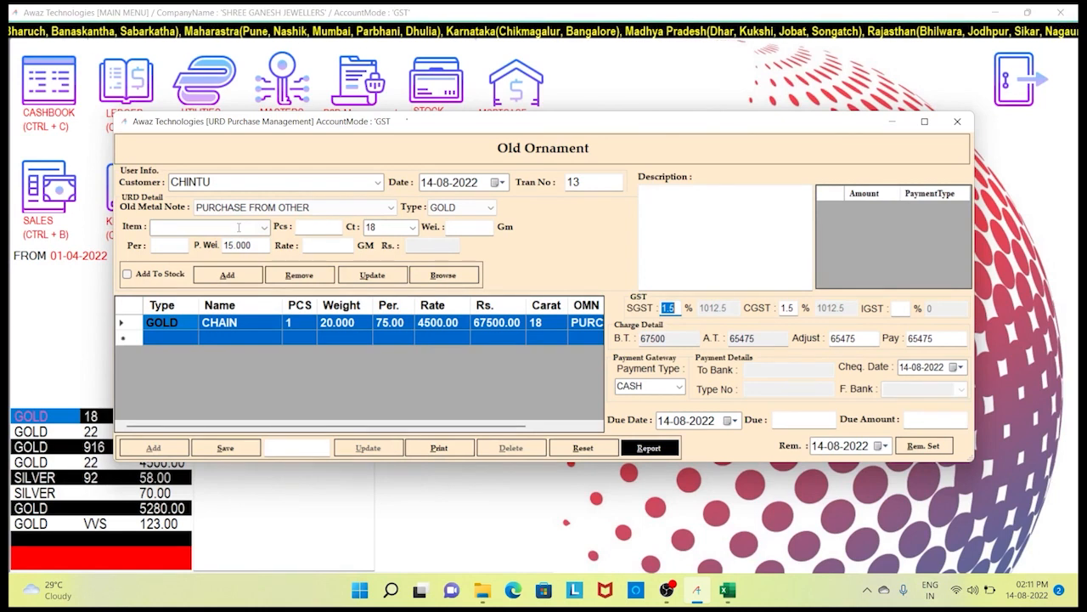
# - Set SGST to 0 for a 67500 total, adjust the payable to 68000, and keep CASH payment
pyautogui.write('0')
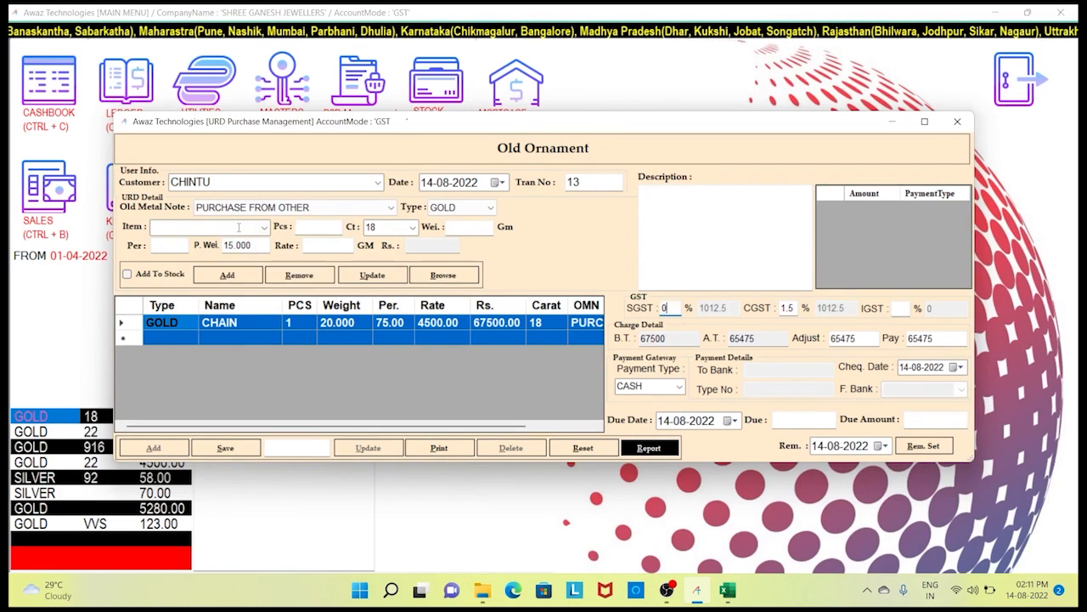
pyautogui.press('Return')
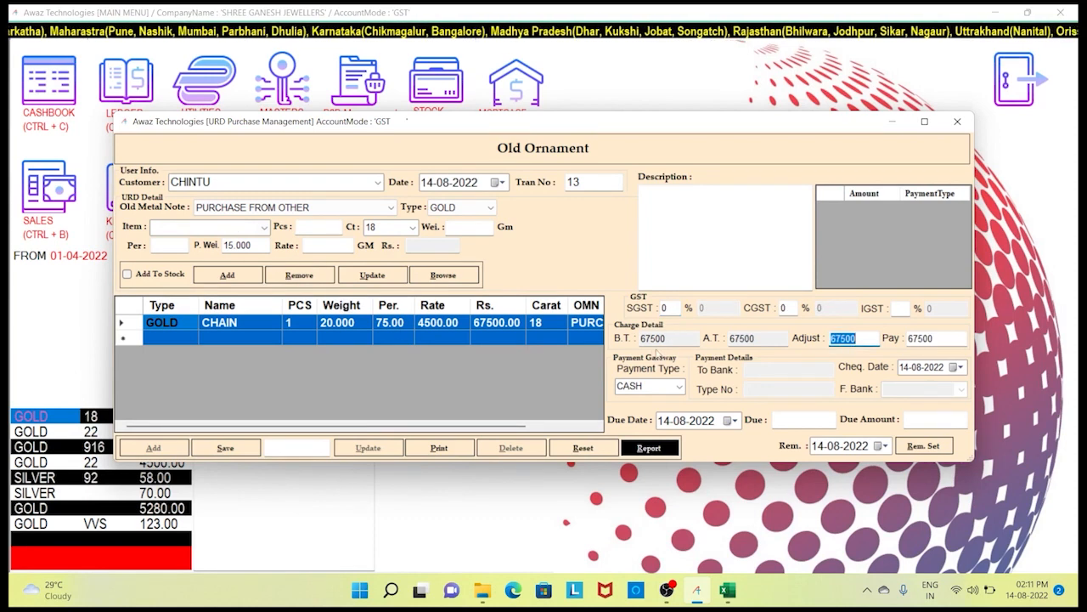
pyautogui.click(671, 340)
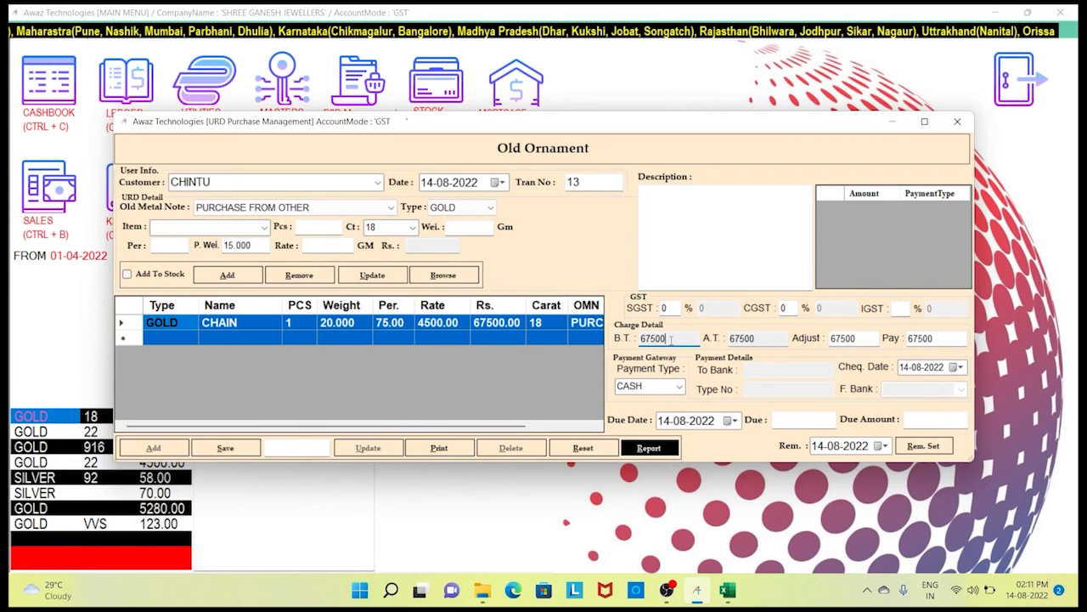
pyautogui.click(765, 338)
pyautogui.click(871, 339)
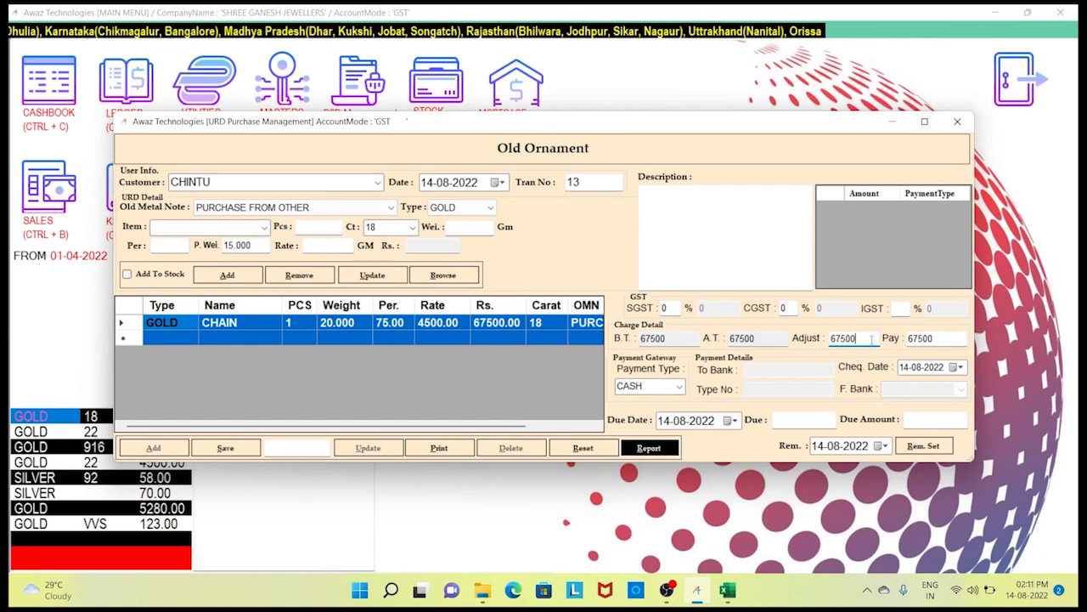
pyautogui.doubleClick(870, 339)
pyautogui.write('68000')
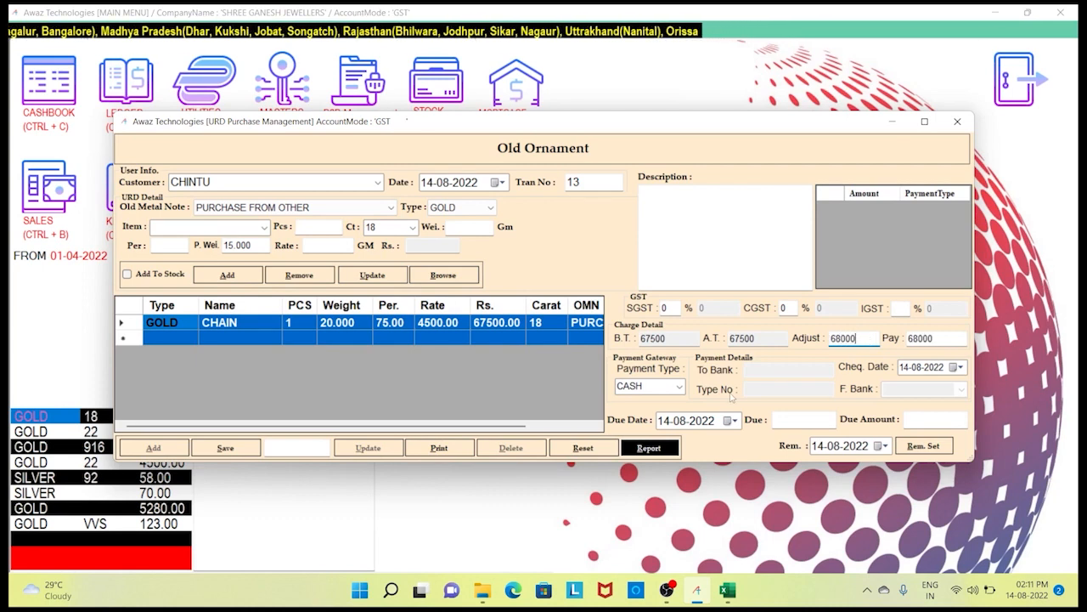
pyautogui.click(679, 386)
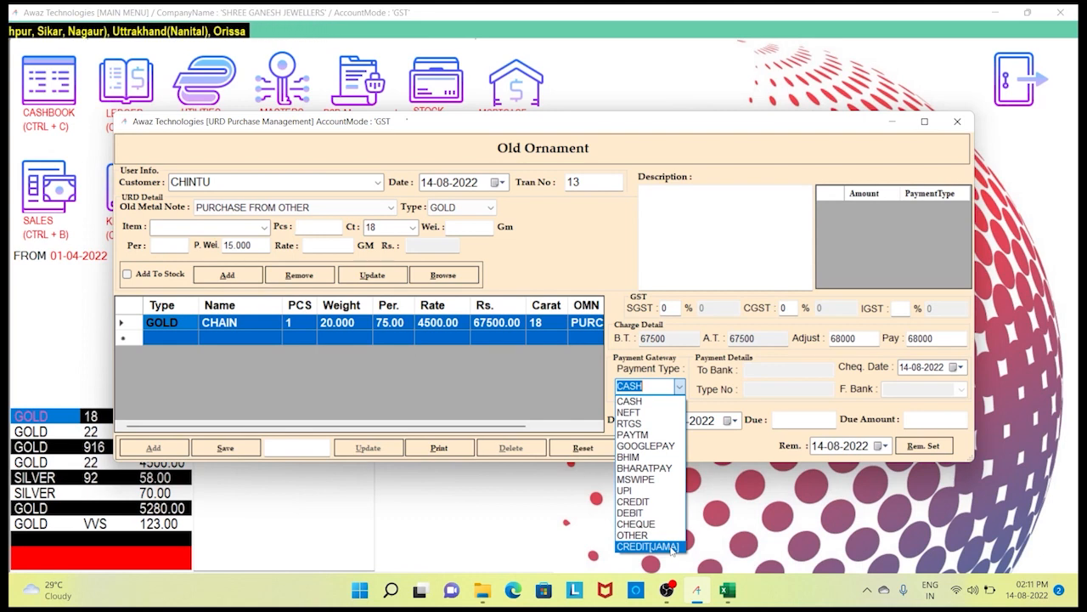
pyautogui.click(641, 401)
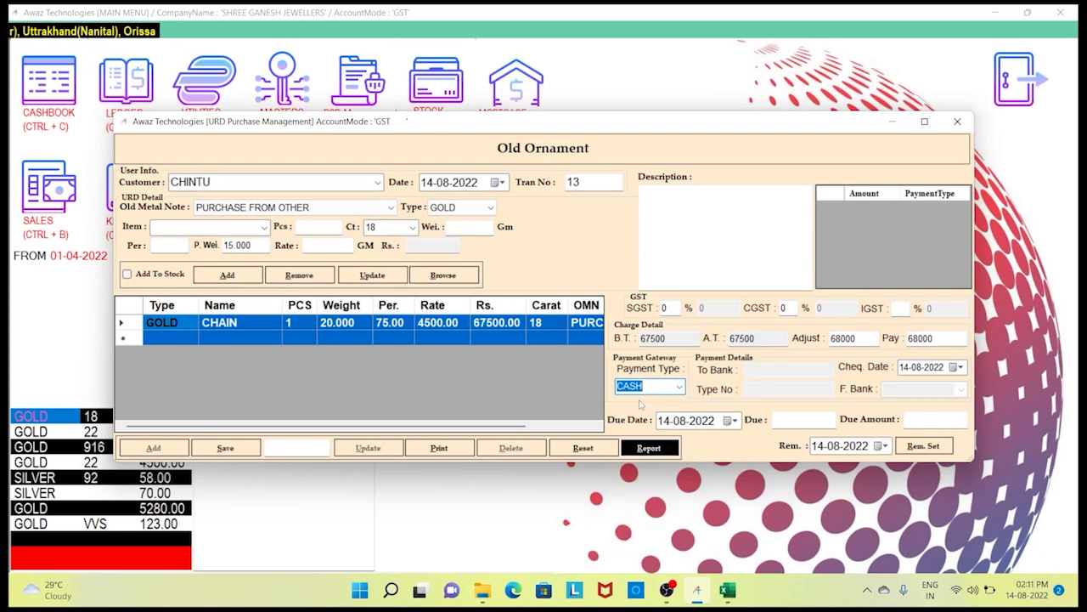
# - Save the Old Ornament purchase as transaction 13 and dismiss the confirmation
pyautogui.click(241, 449)
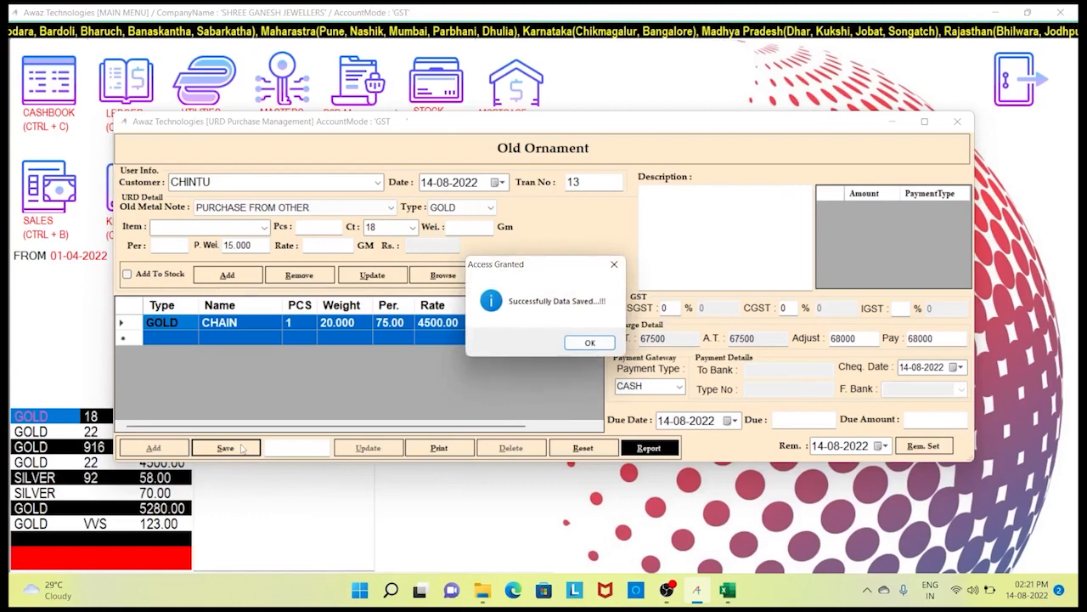
pyautogui.press('Return')
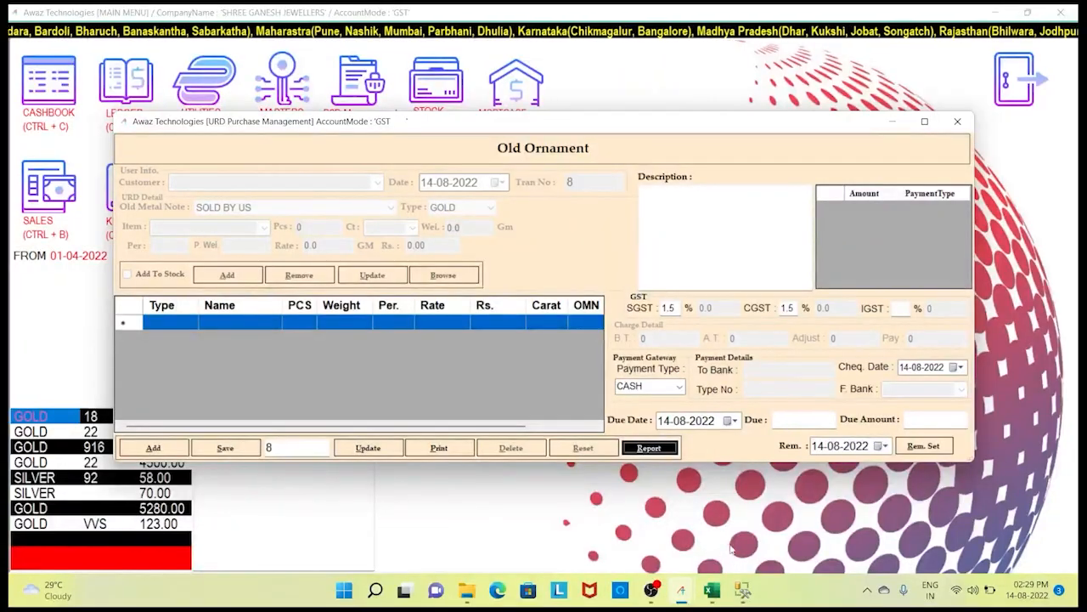
# - Generate the Old Ornament Report and inspect its RID, Sil. Wei., Gold Rs. and Tot. Amt. columns
pyautogui.click(654, 451)
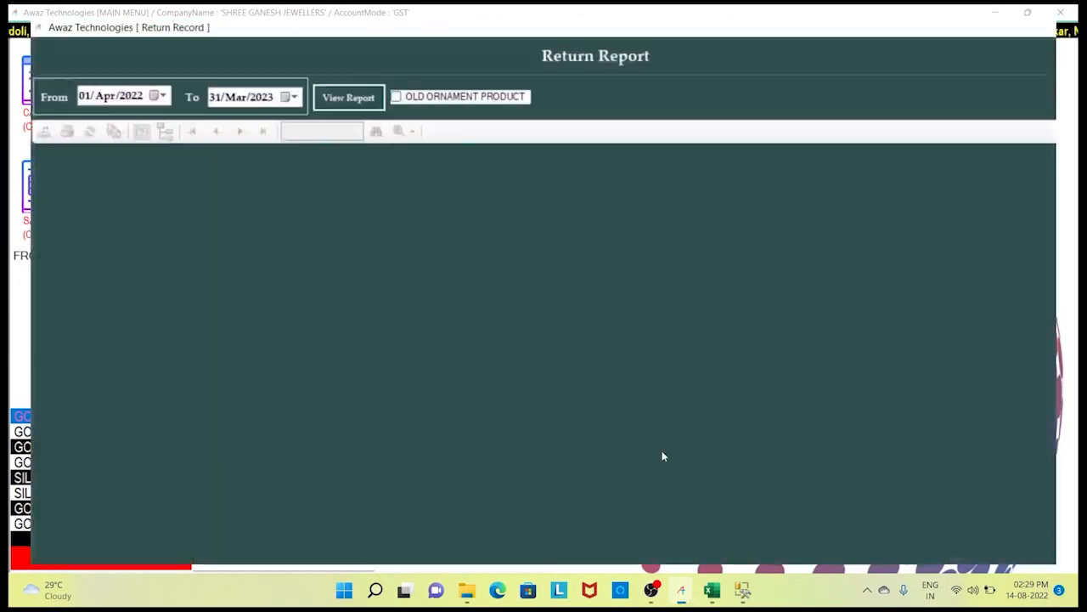
pyautogui.click(282, 72)
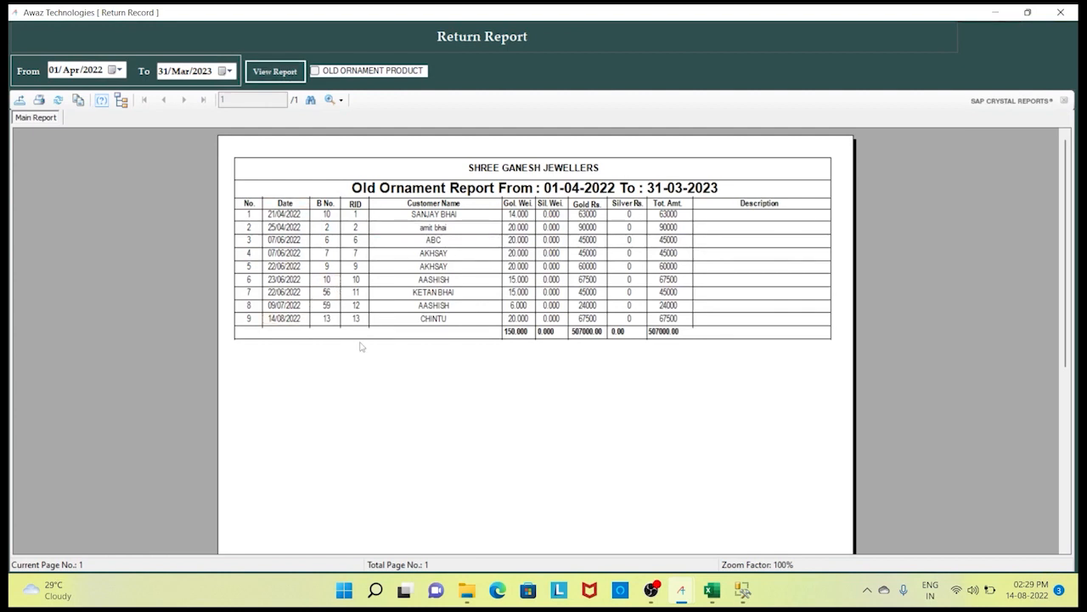
pyautogui.click(348, 253)
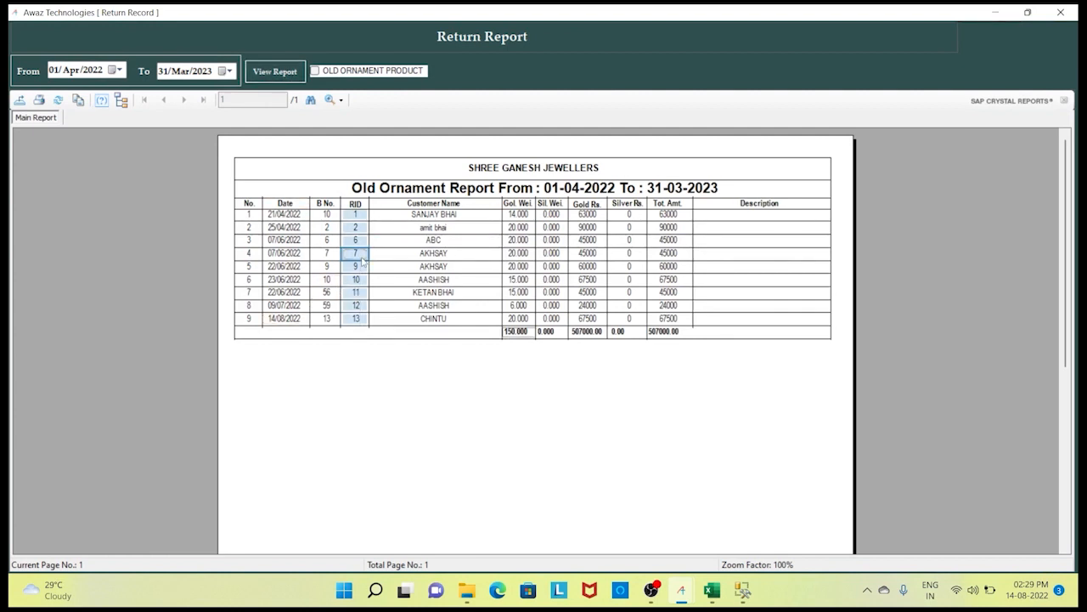
pyautogui.click(464, 333)
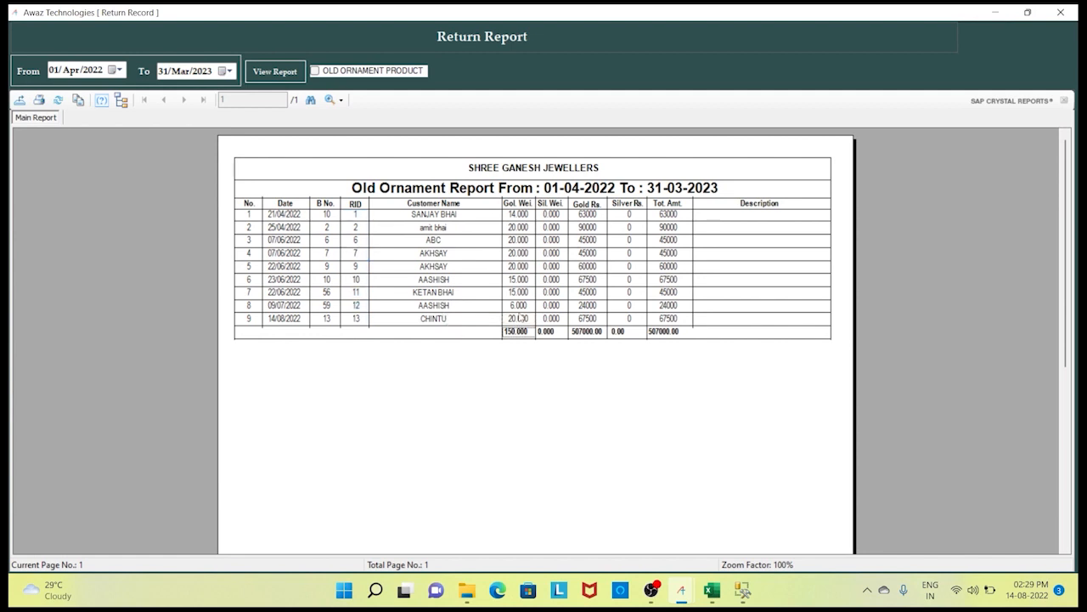
pyautogui.click(544, 308)
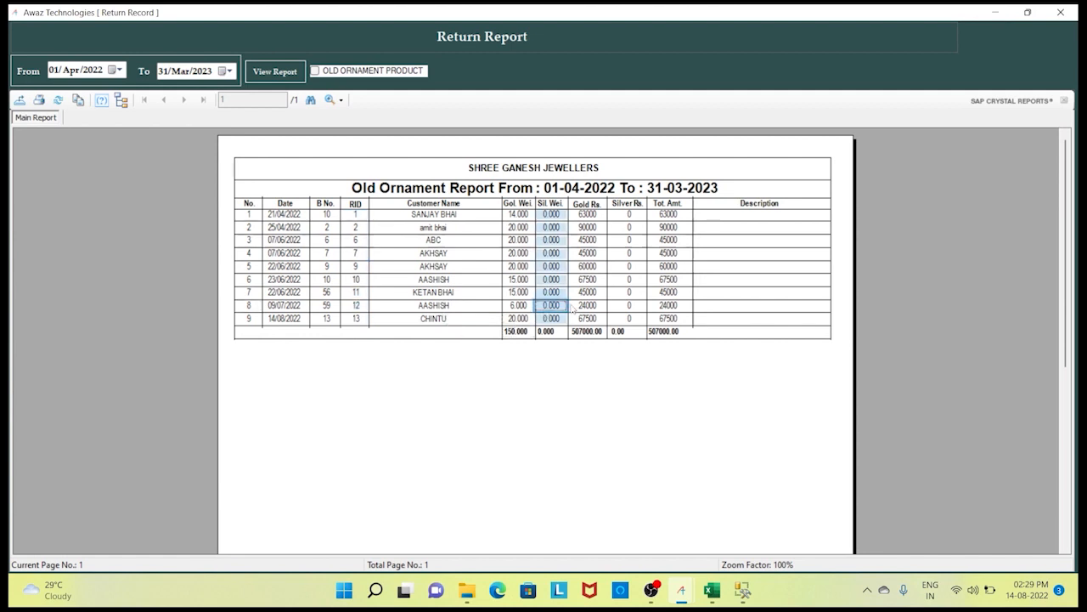
pyautogui.click(585, 306)
pyautogui.click(624, 300)
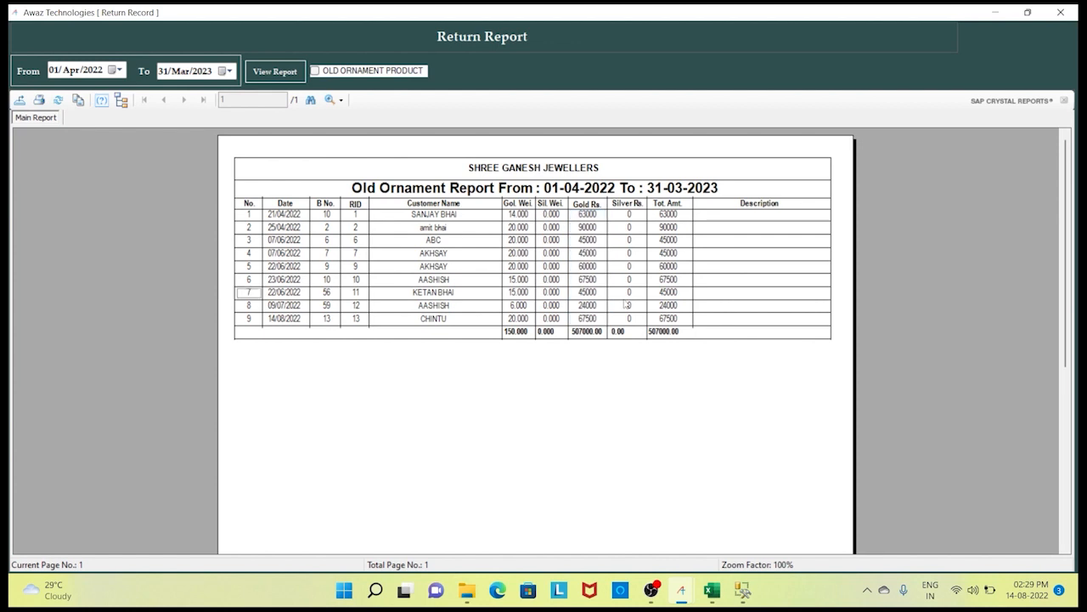
pyautogui.click(665, 293)
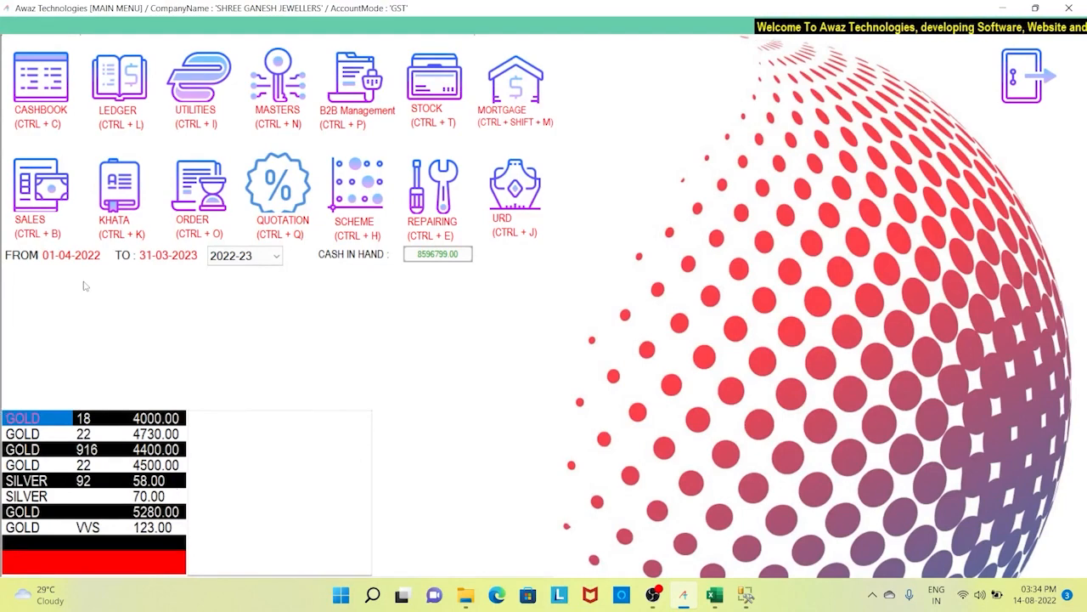
# - Open Melting Process from the Utilities Other Records / Reports window
pyautogui.click(219, 66)
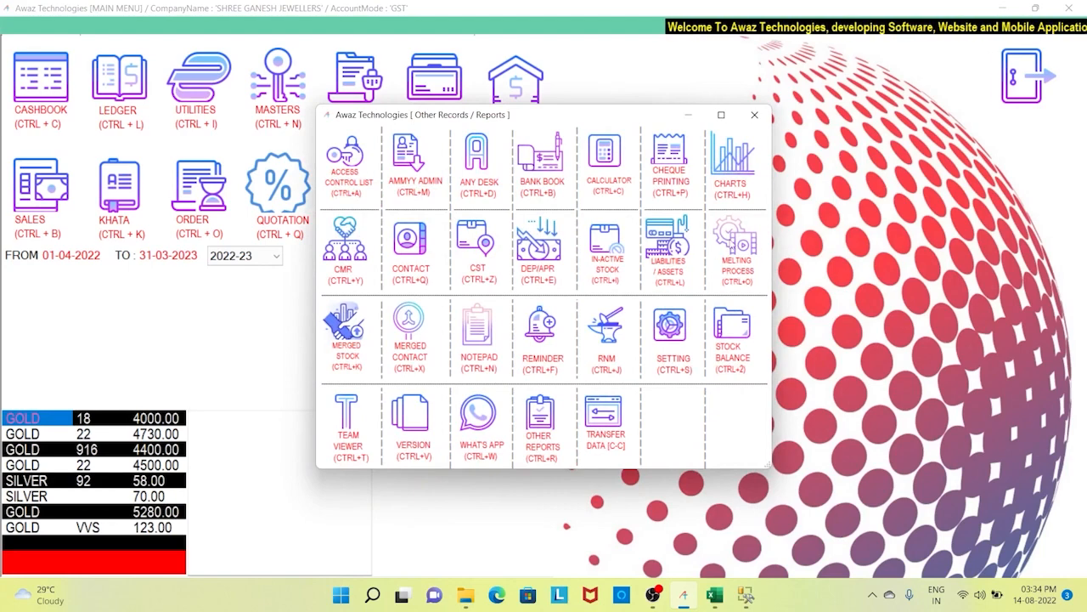
pyautogui.click(734, 246)
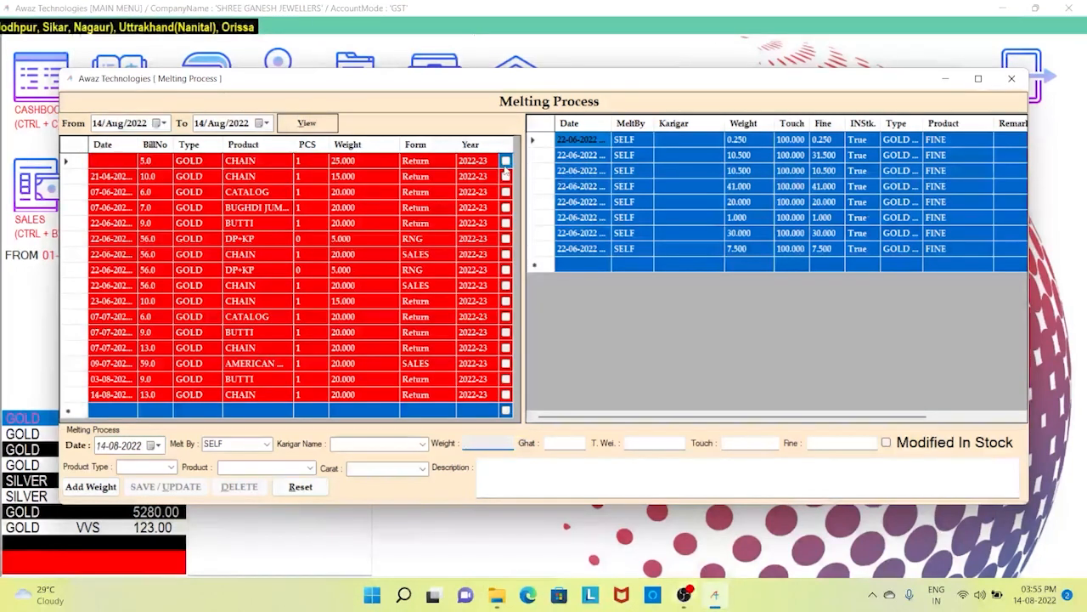
# - Check the 14-08-2022 entry date and keep SELF as the melter
pyautogui.click(111, 446)
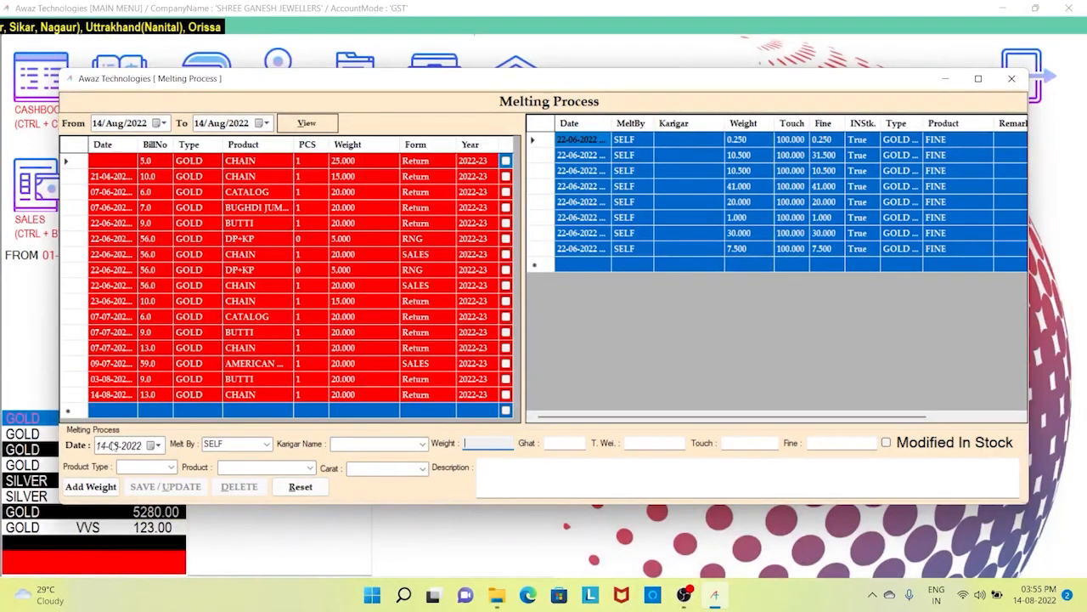
pyautogui.click(131, 446)
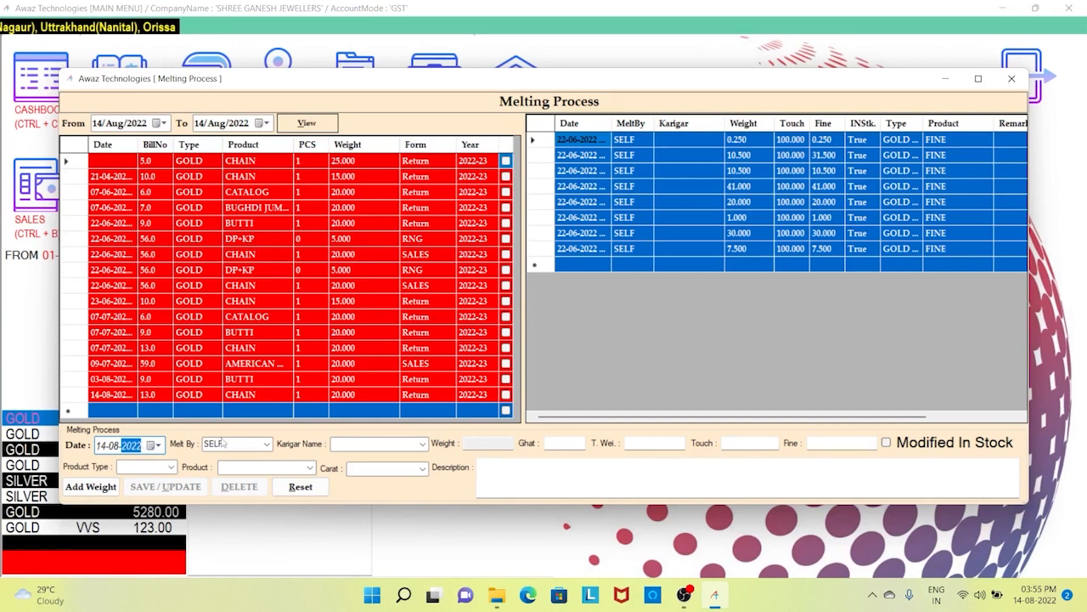
pyautogui.click(266, 444)
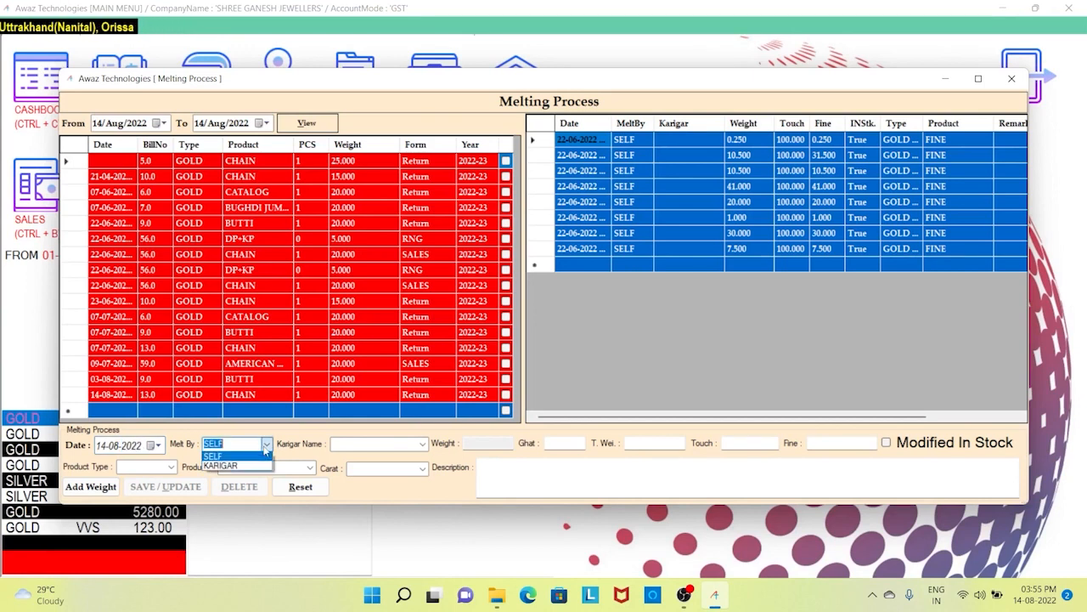
pyautogui.click(266, 450)
pyautogui.click(382, 444)
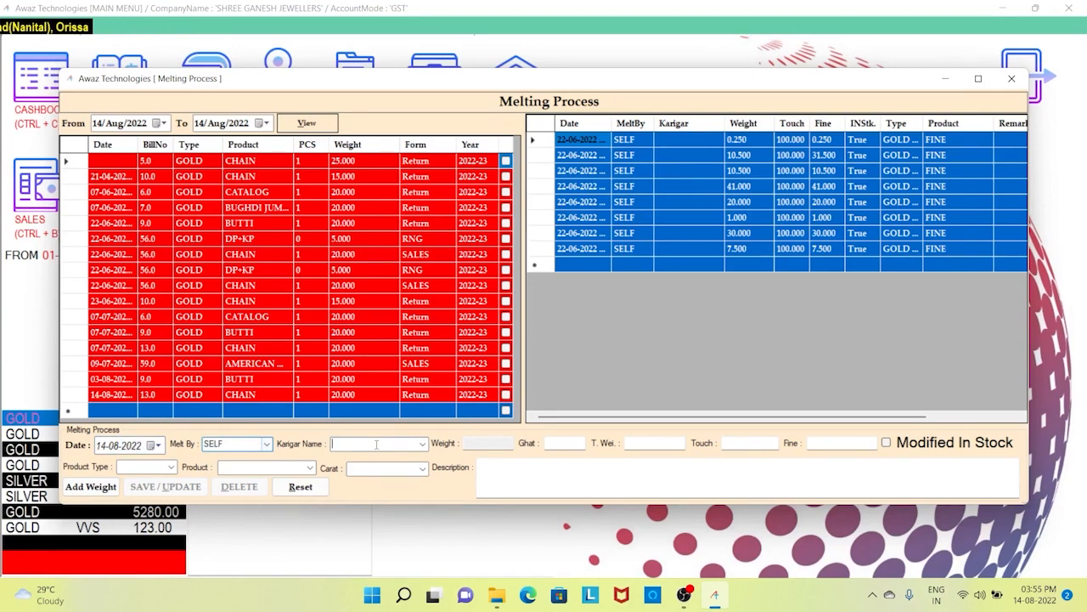
pyautogui.click(499, 444)
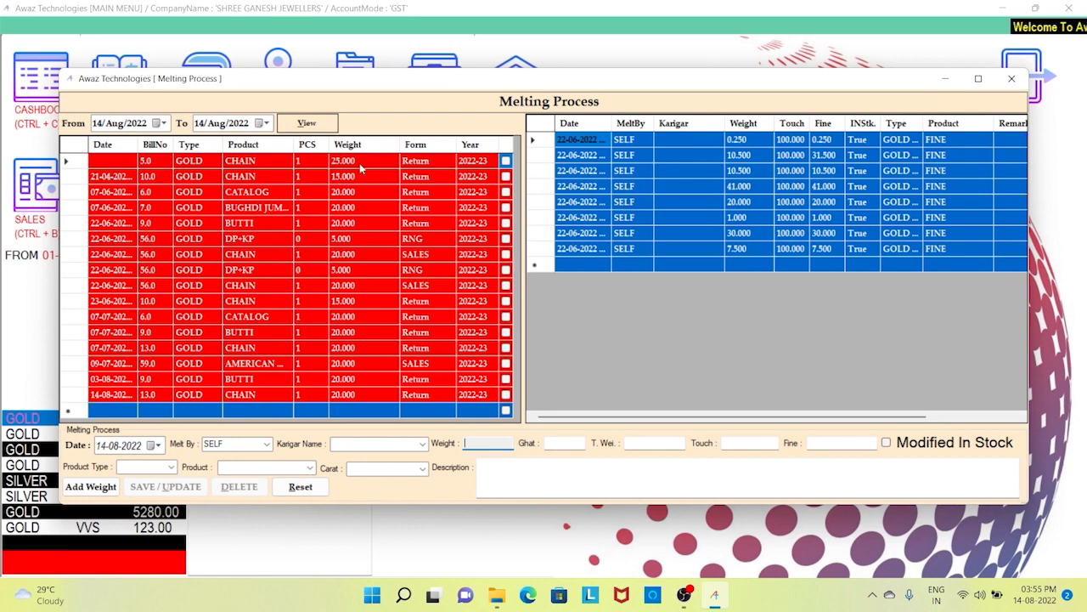
# - Tick both chain returns for 40.000 total, enter ghat 0.500 for net 39.500, and save
pyautogui.click(505, 161)
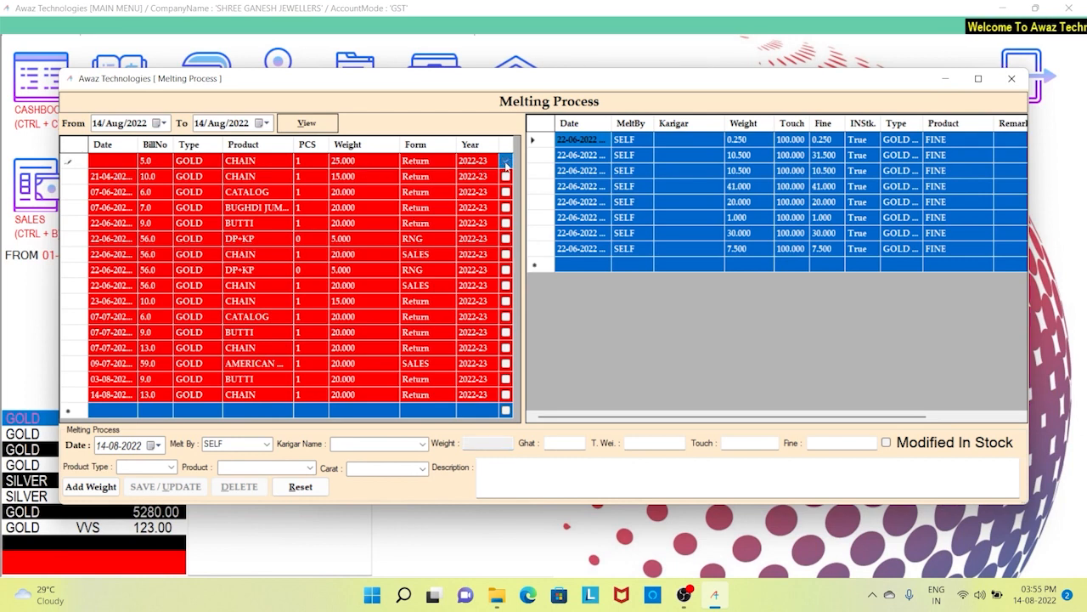
pyautogui.click(506, 176)
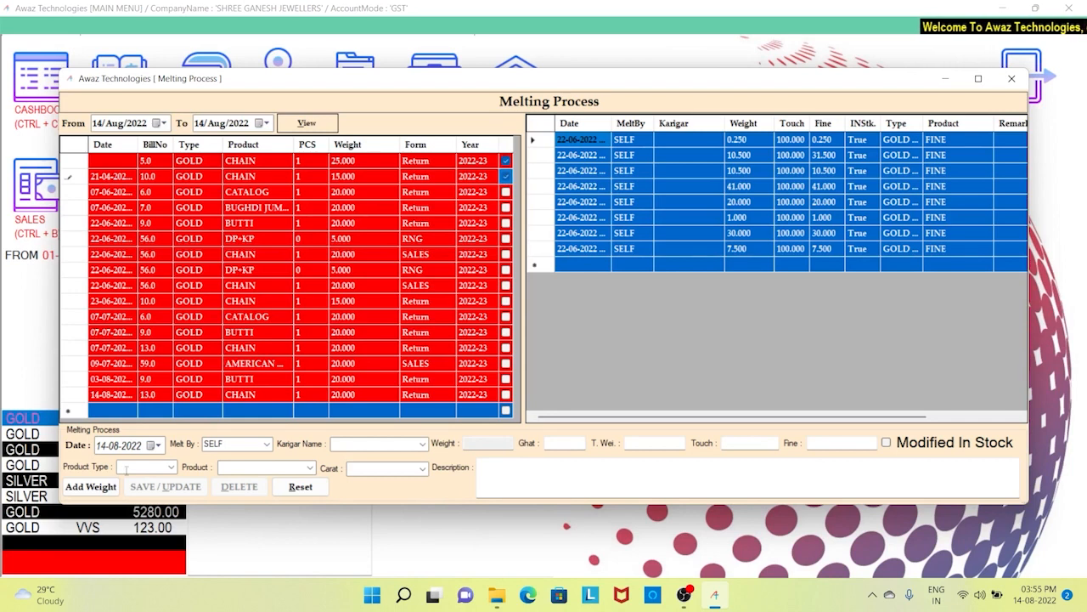
pyautogui.click(90, 487)
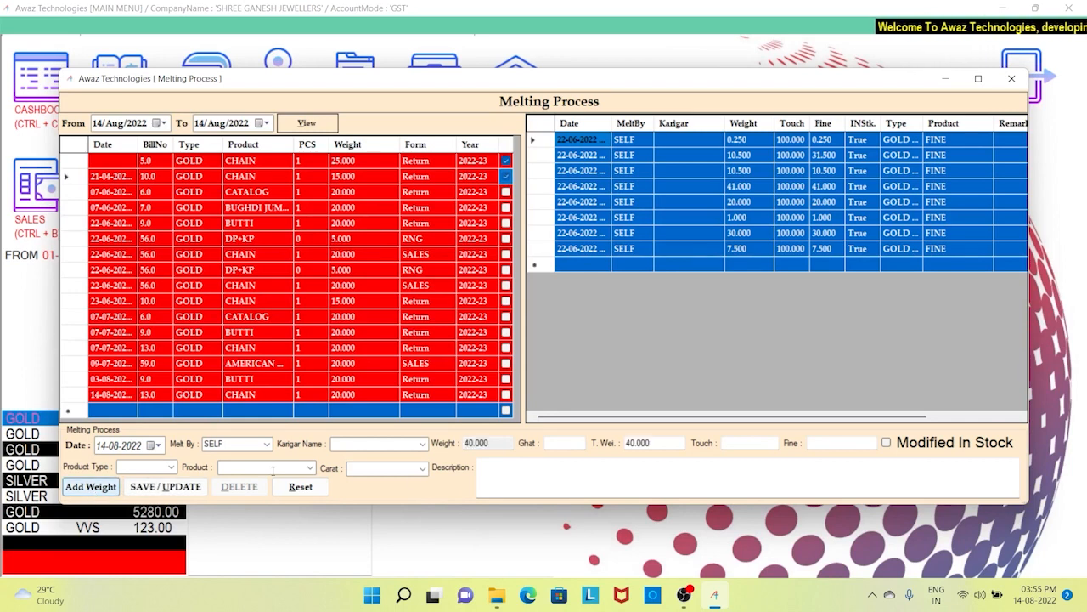
pyautogui.click(495, 443)
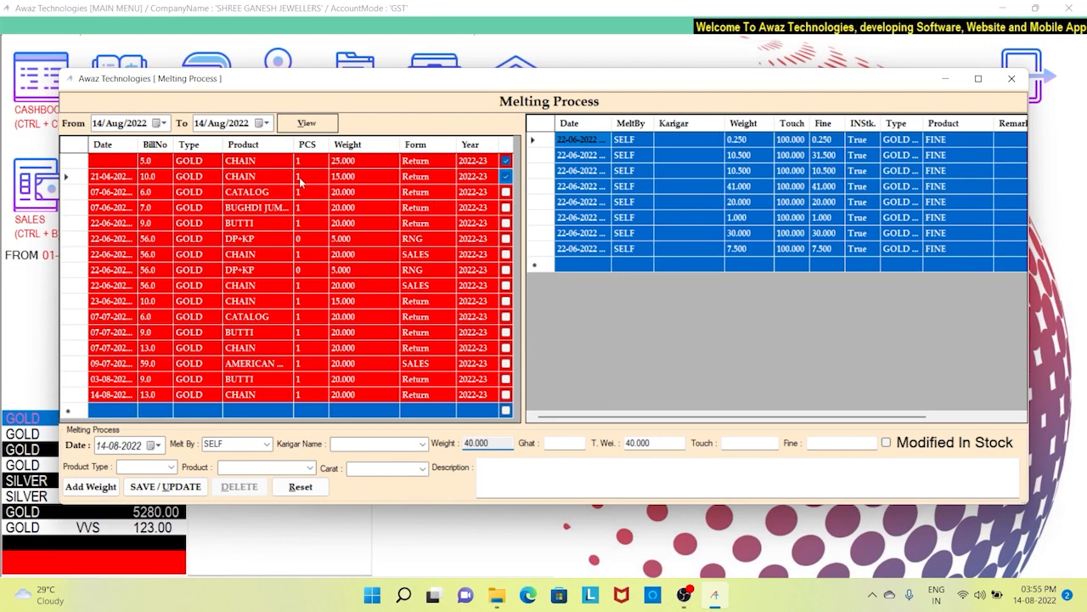
pyautogui.click(504, 176)
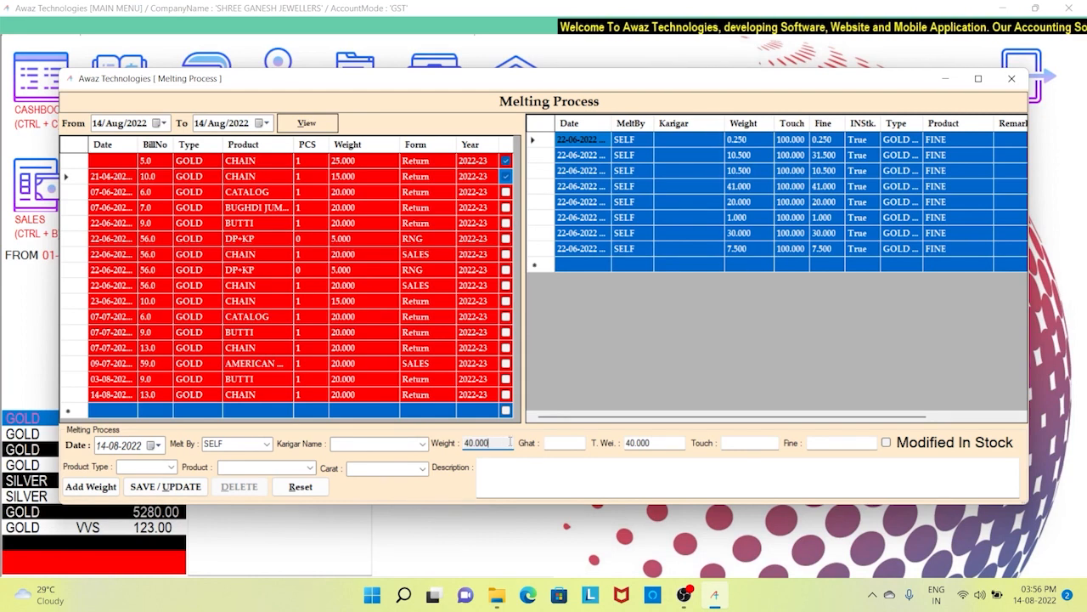
pyautogui.click(559, 442)
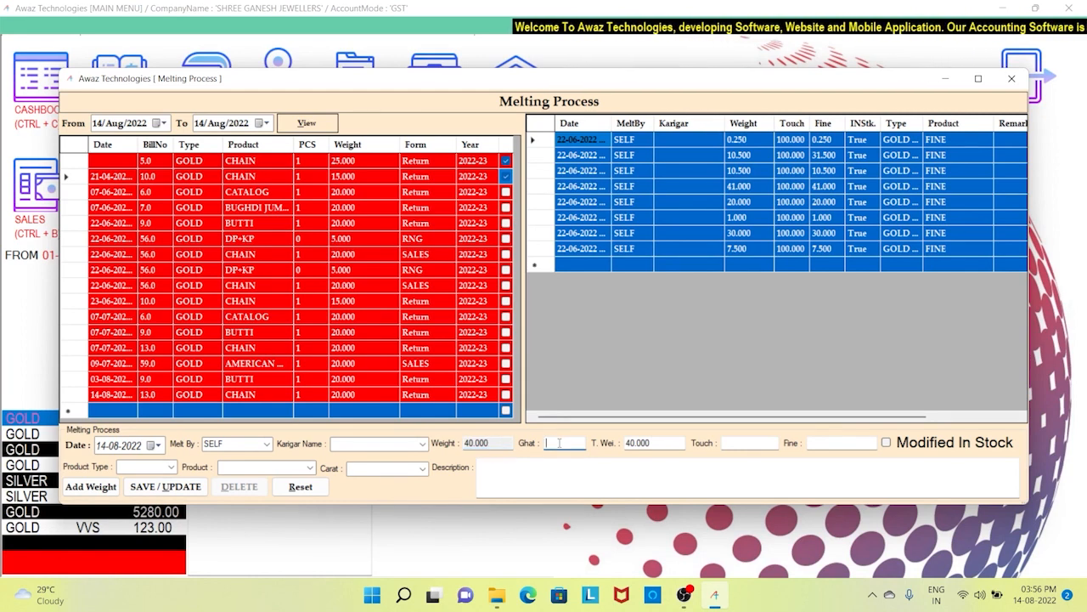
pyautogui.write('0.500')
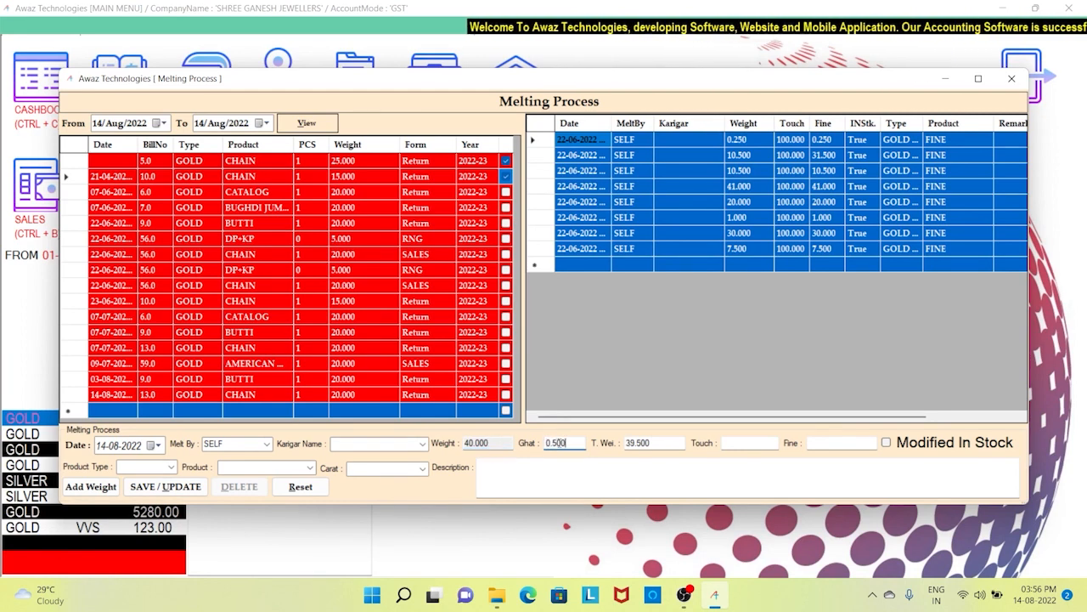
pyautogui.click(658, 445)
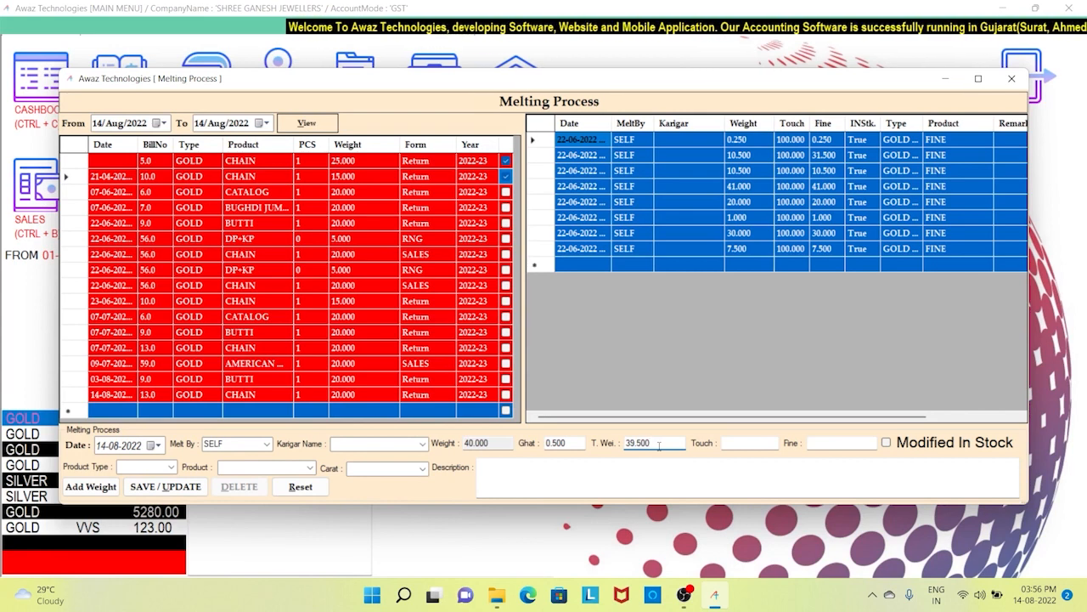
pyautogui.click(174, 490)
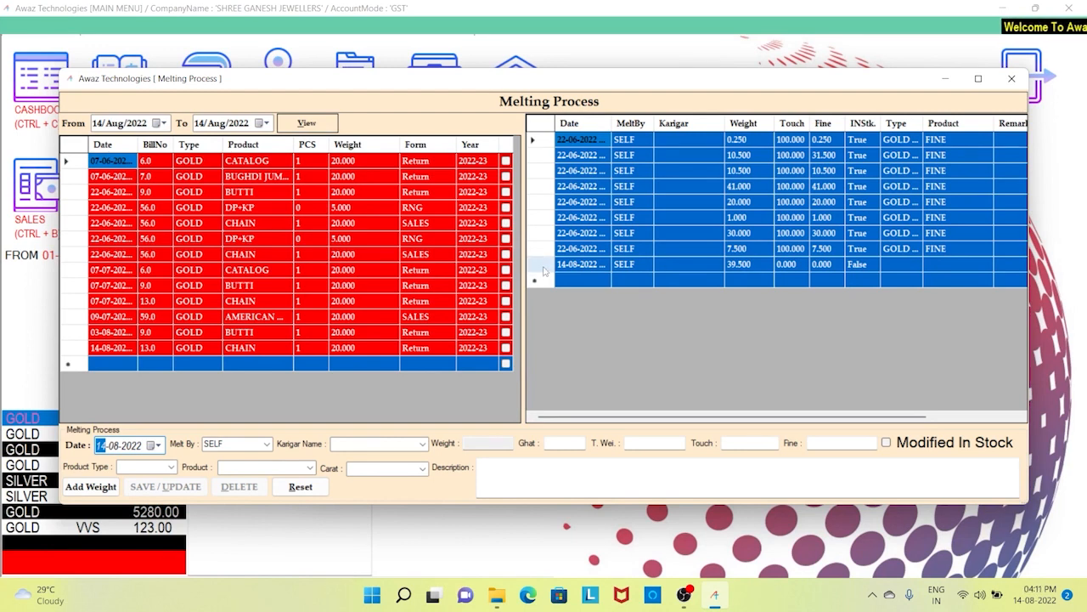
# - Edit the 14-08-2022 melting entry to touch 85 (fine 33.575) and tick Modified In Stock
pyautogui.click(543, 269)
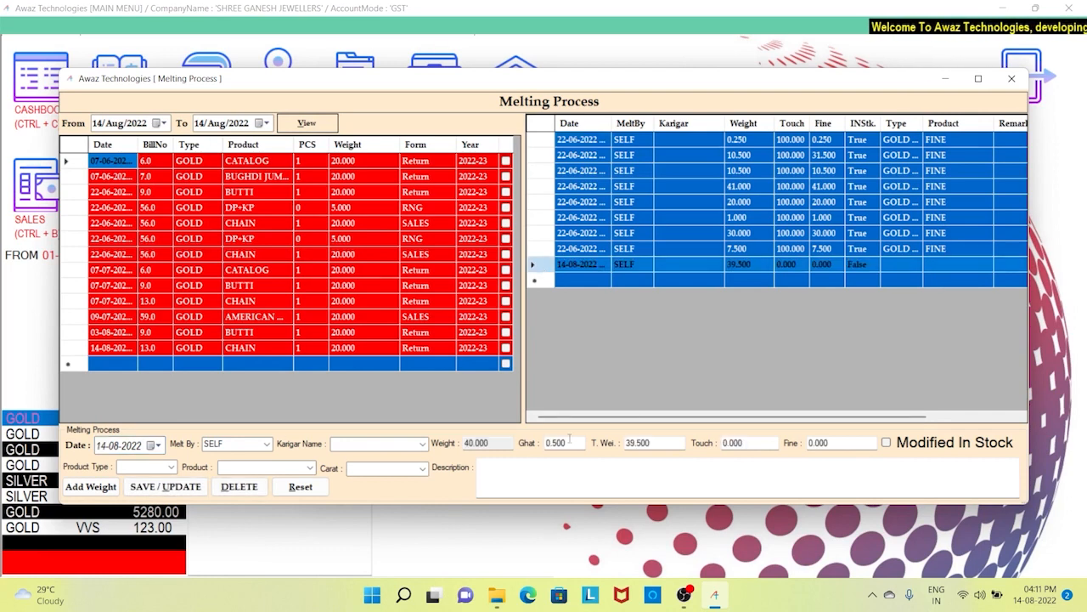
pyautogui.click(755, 442)
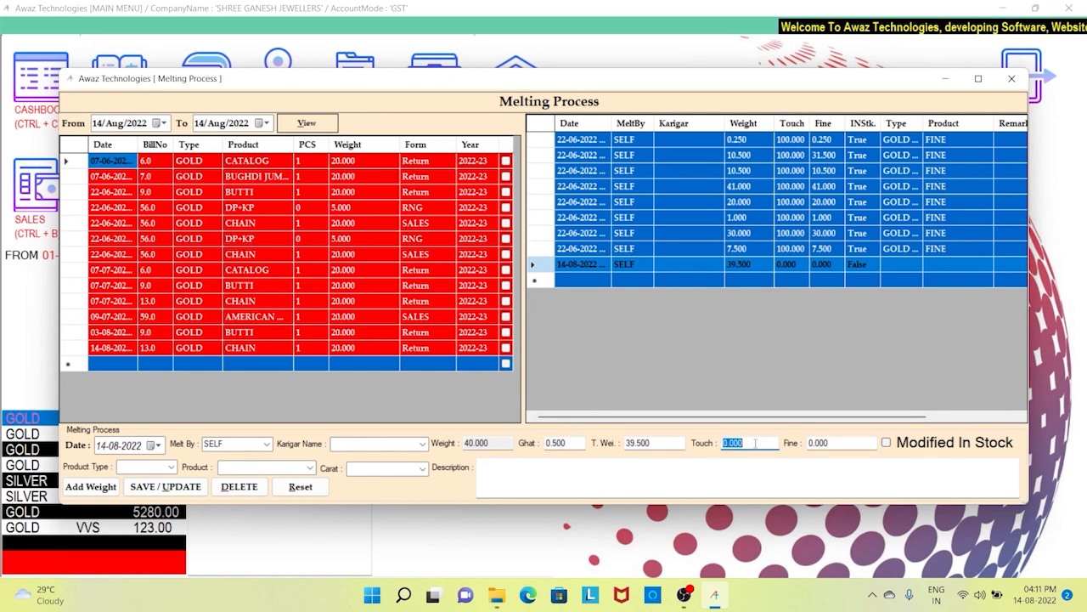
pyautogui.write('85')
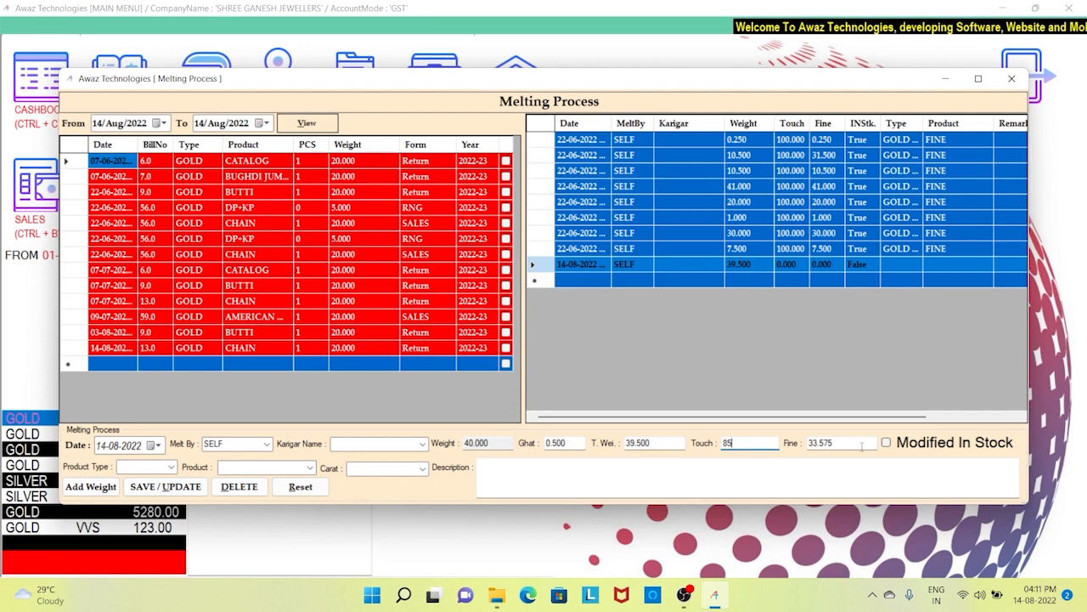
pyautogui.click(861, 445)
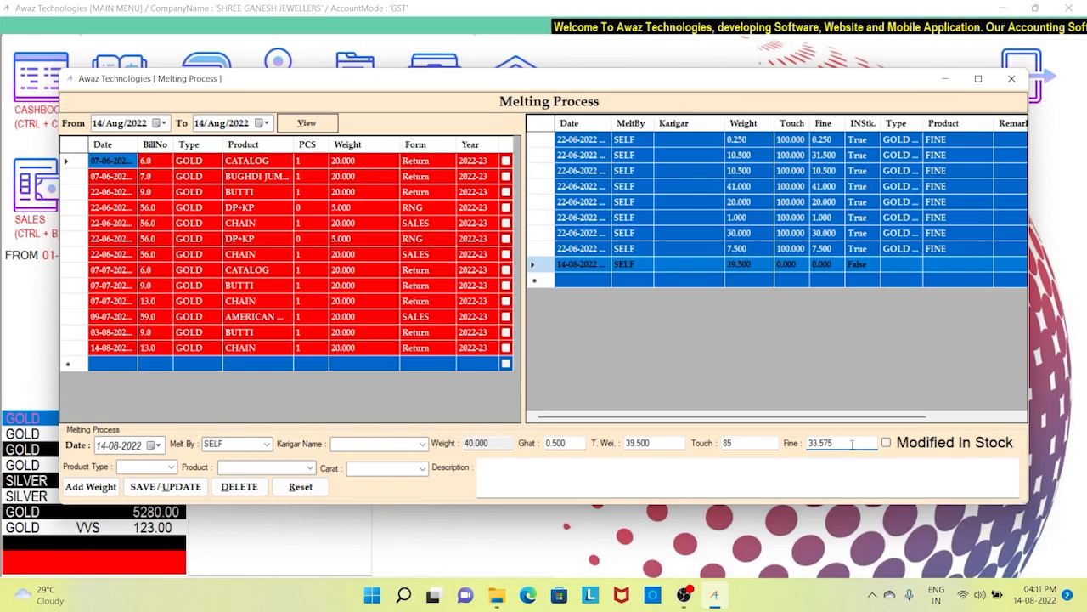
pyautogui.click(940, 449)
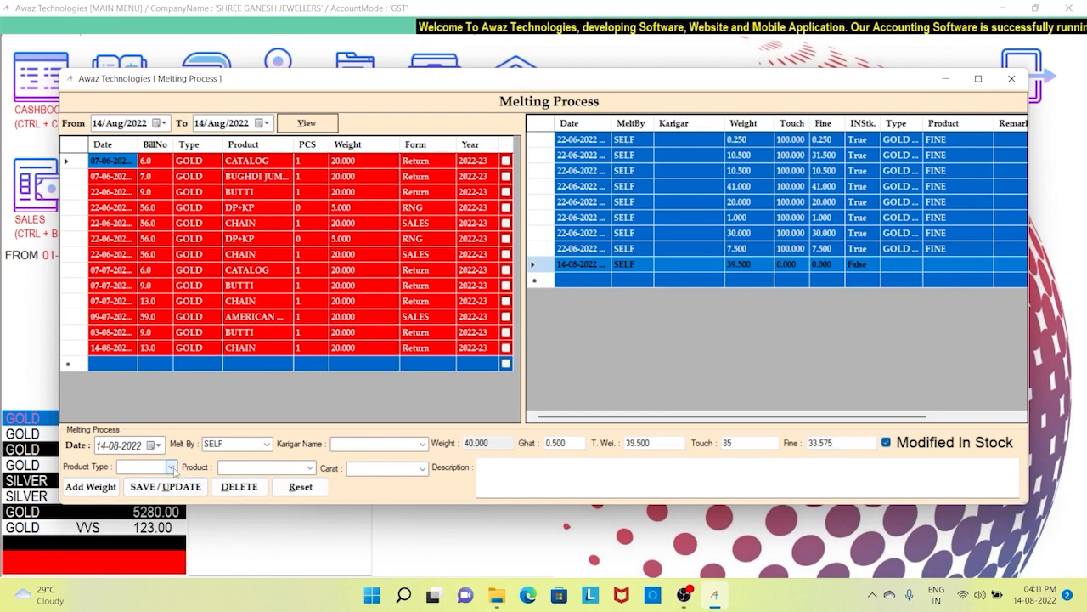
# - Set the product to GOLD FINE with no carat and save the entry
pyautogui.click(171, 468)
pyautogui.click(159, 479)
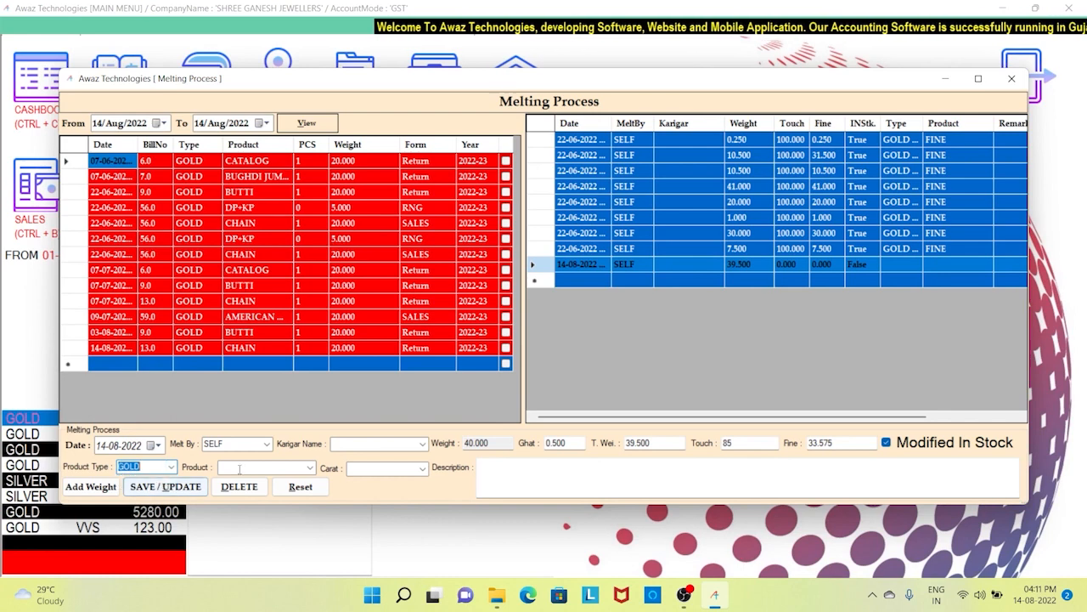
pyautogui.click(248, 467)
pyautogui.write('FINE')
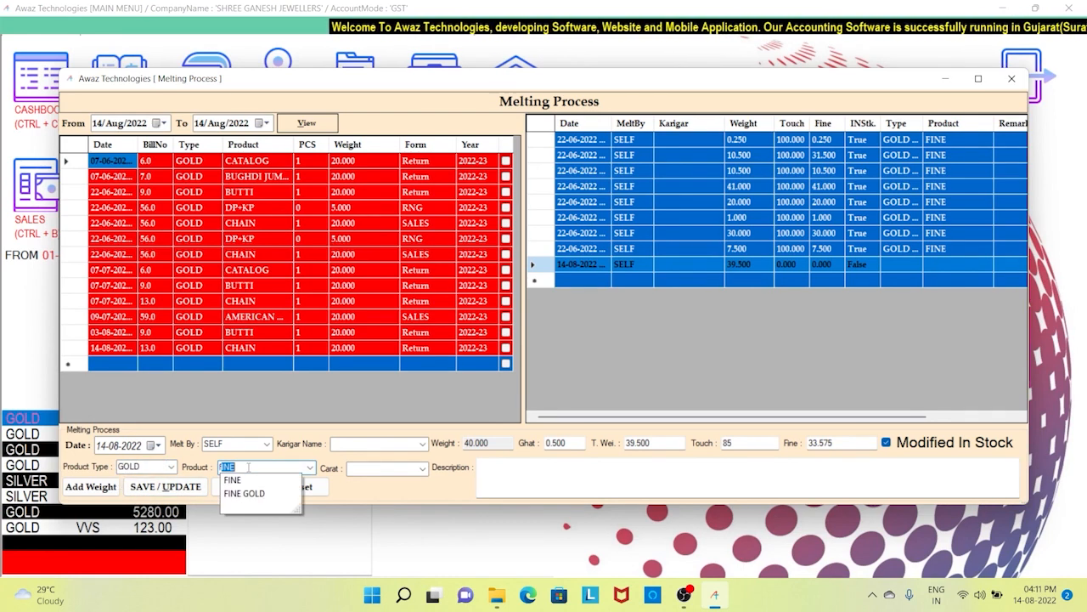
pyautogui.press('Tab')
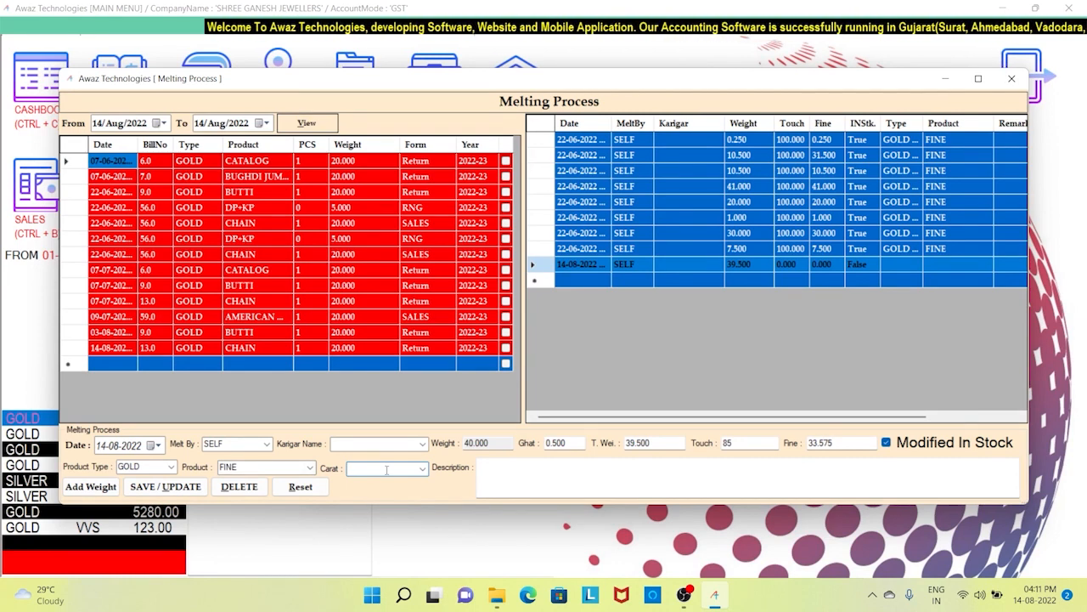
pyautogui.click(422, 468)
pyautogui.click(422, 469)
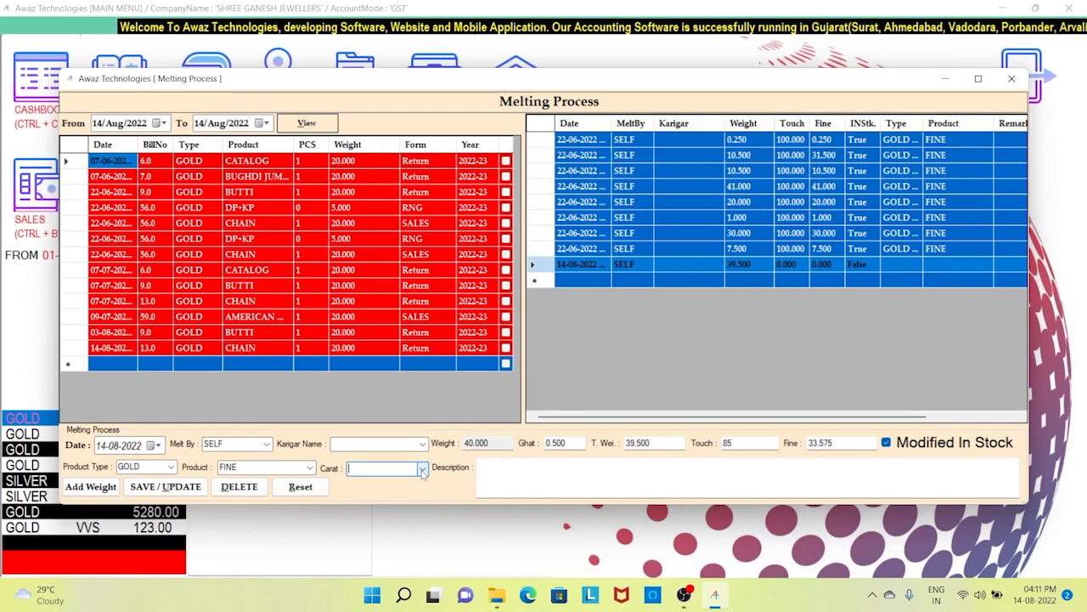
pyautogui.click(527, 482)
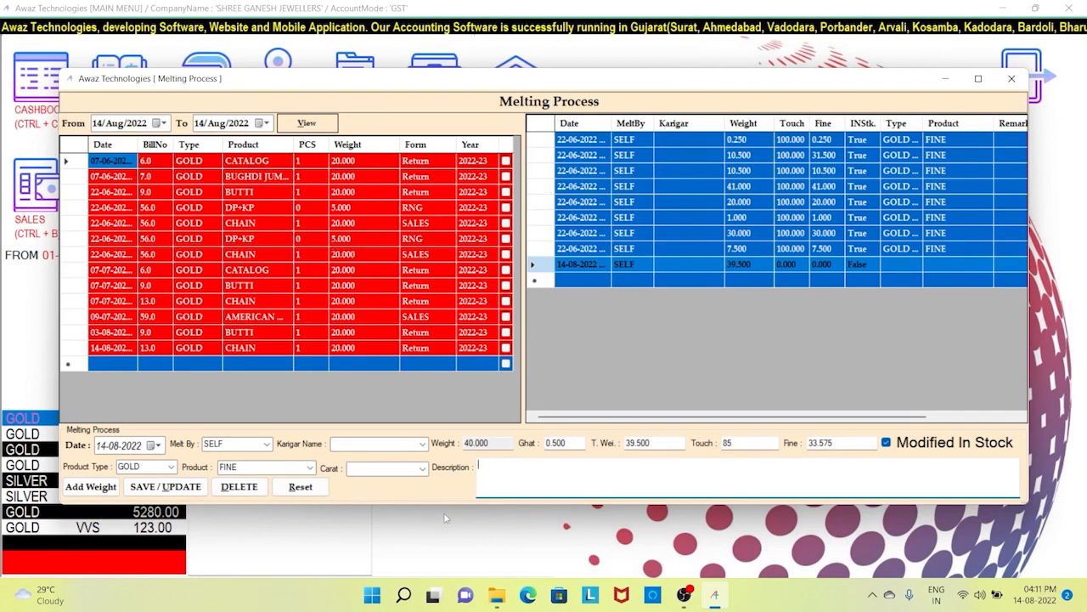
pyautogui.click(166, 487)
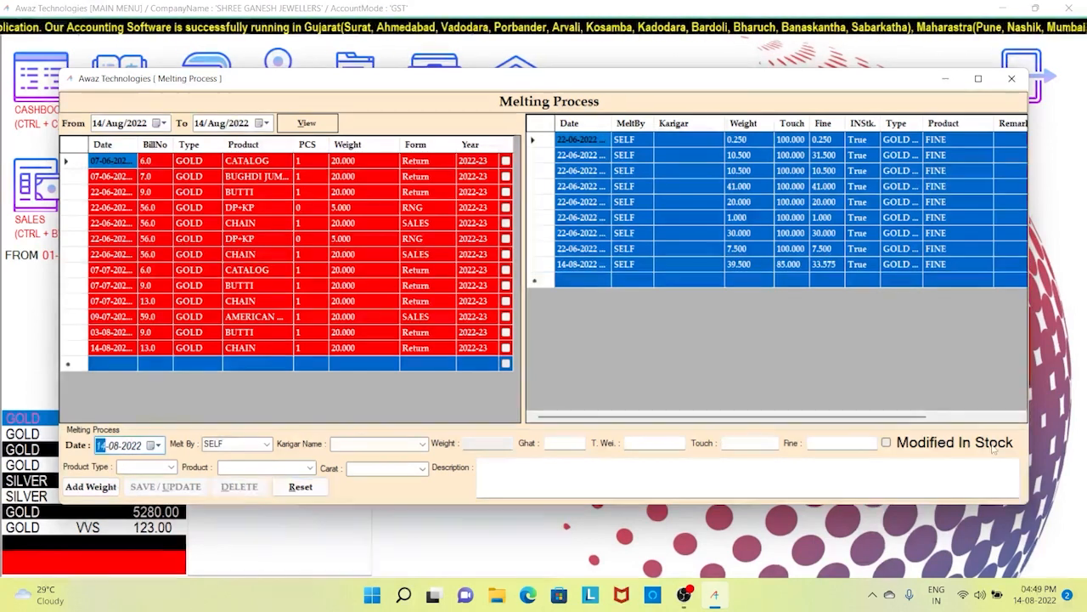
pyautogui.rightClick(794, 265)
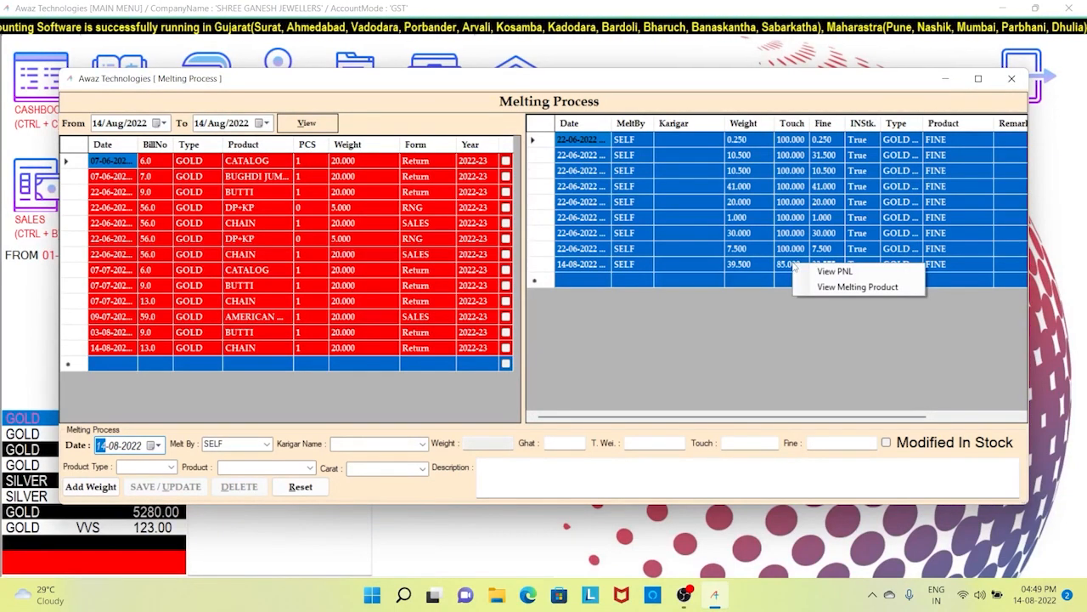
pyautogui.click(826, 271)
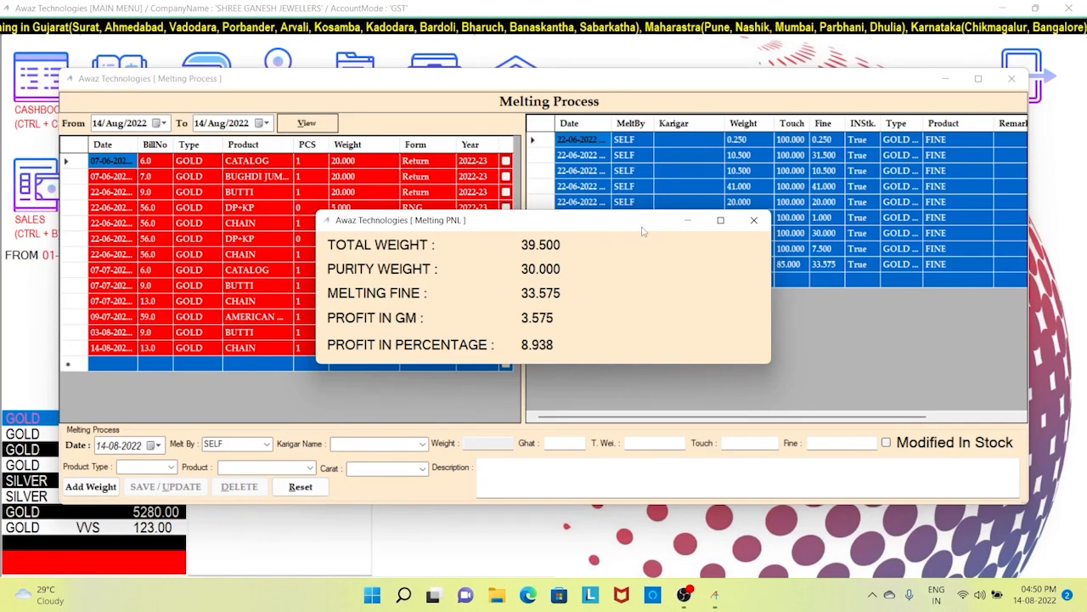
pyautogui.moveTo(642, 231); pyautogui.dragTo(652, 232)
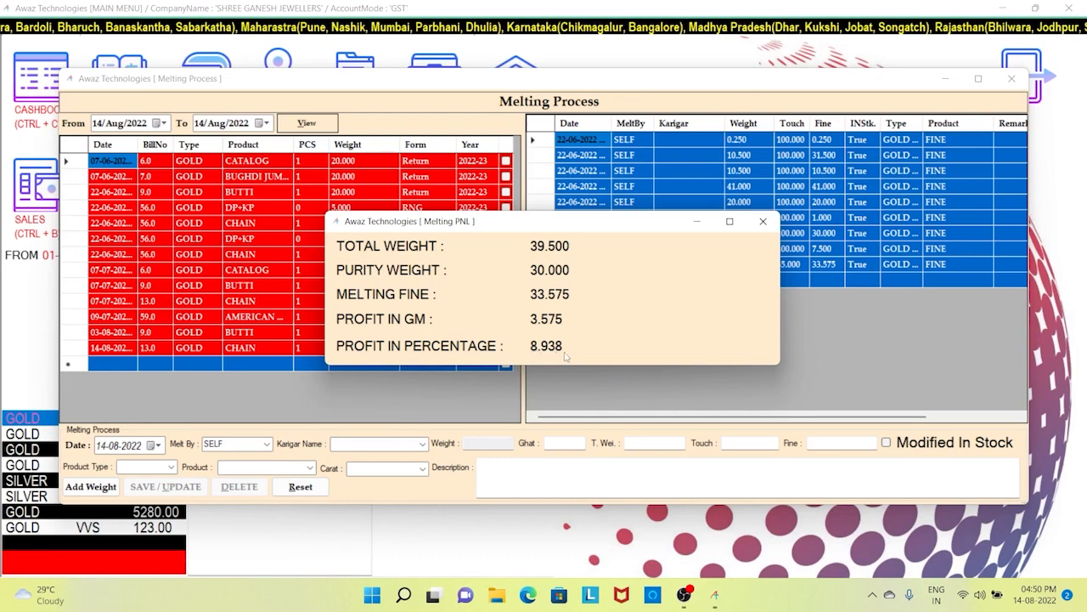
pyautogui.hotkey('alt', 'Tab')
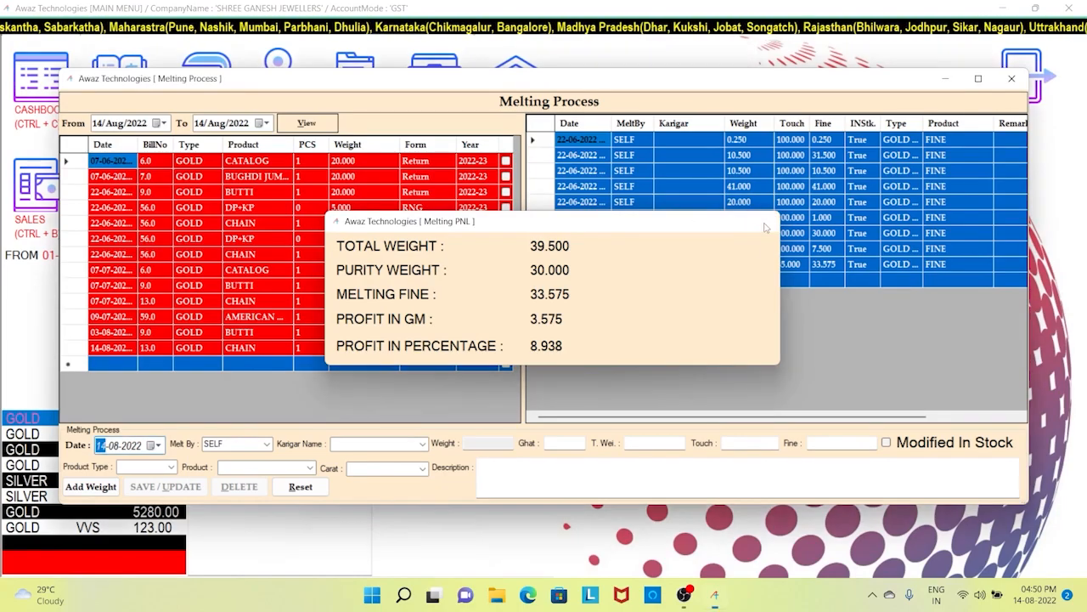
pyautogui.click(762, 223)
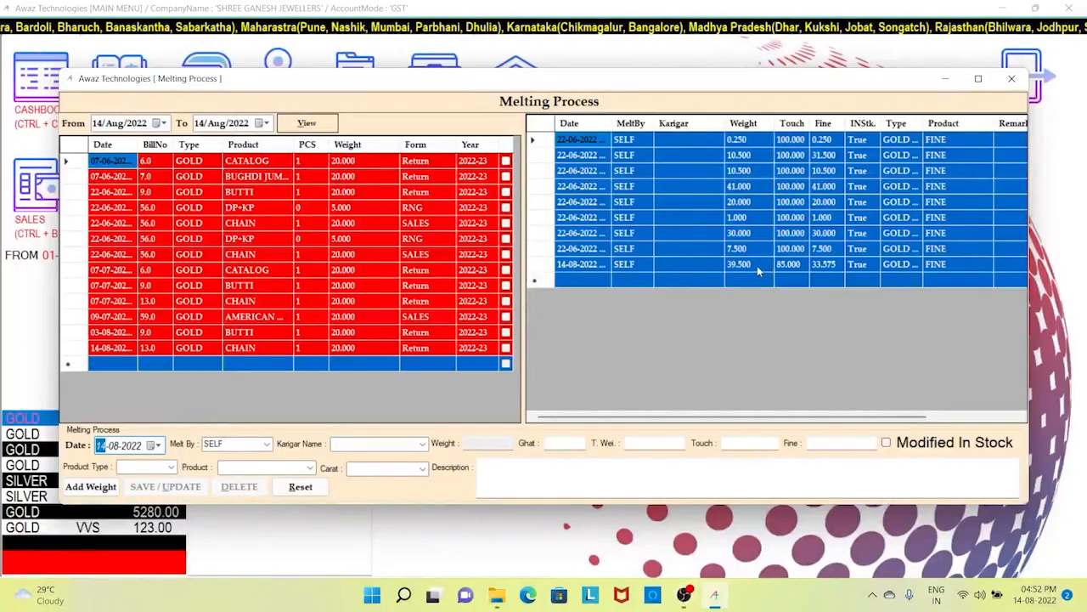
pyautogui.rightClick(758, 270)
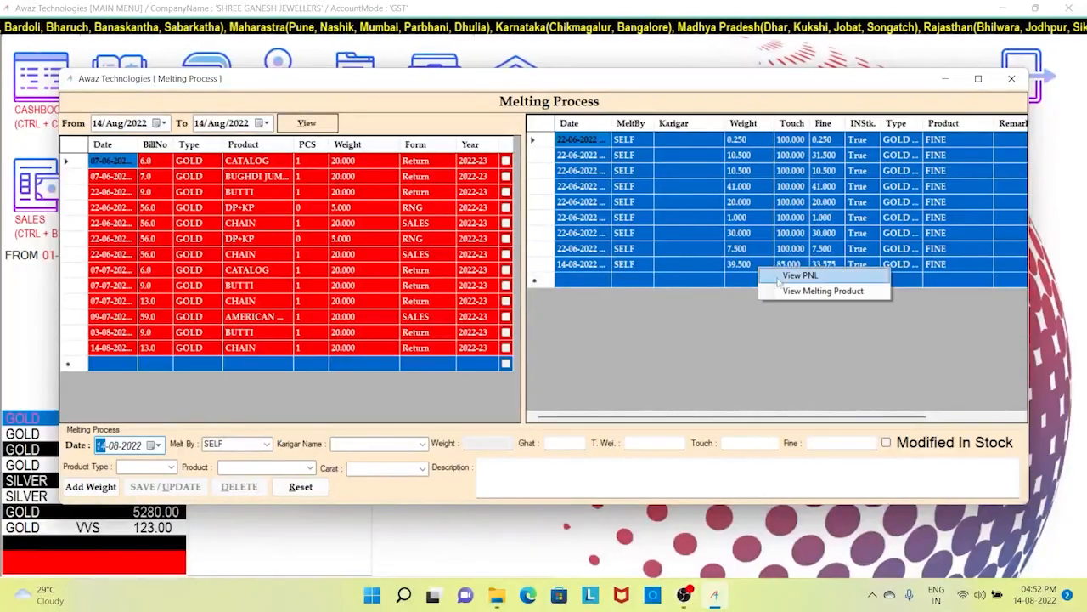
# - Review the melted products: two CHAIN items of 25.000 (bill 5) and 15.000 (bill 10)
pyautogui.click(797, 292)
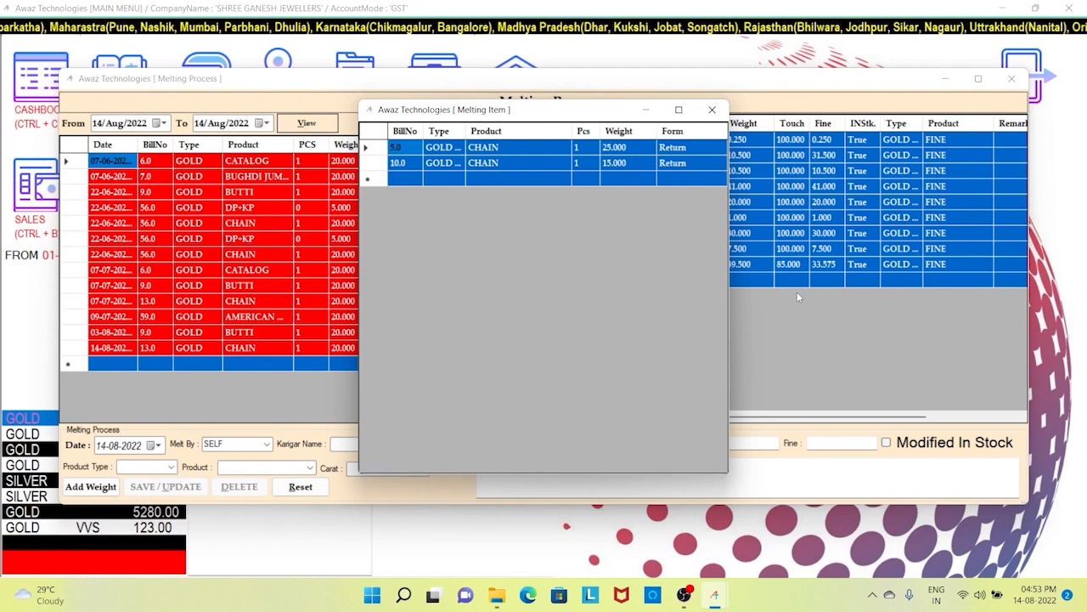
pyautogui.click(536, 153)
pyautogui.click(535, 160)
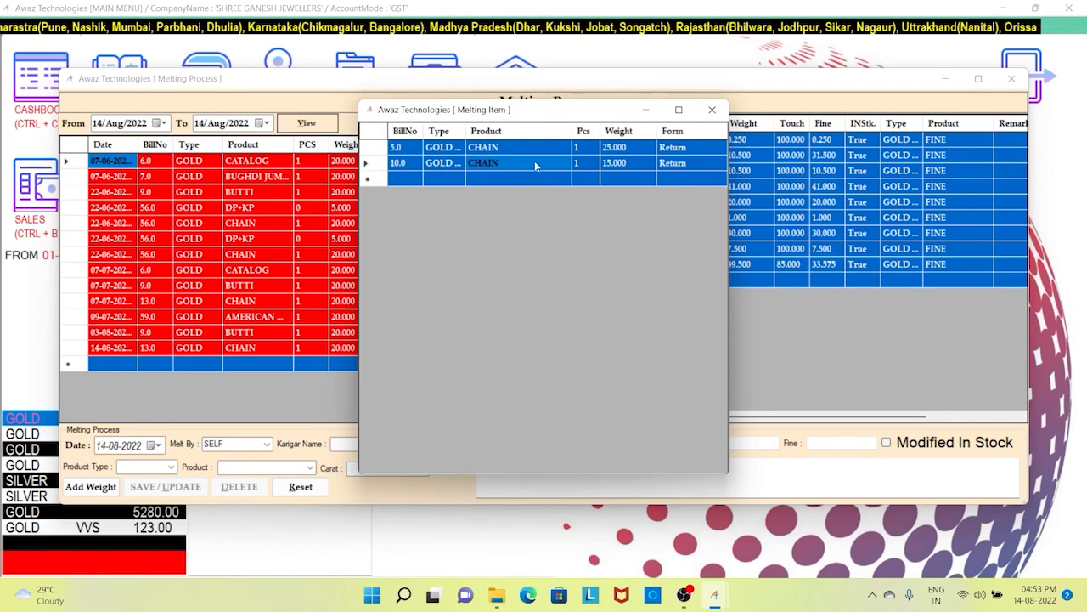
pyautogui.click(627, 152)
pyautogui.click(629, 169)
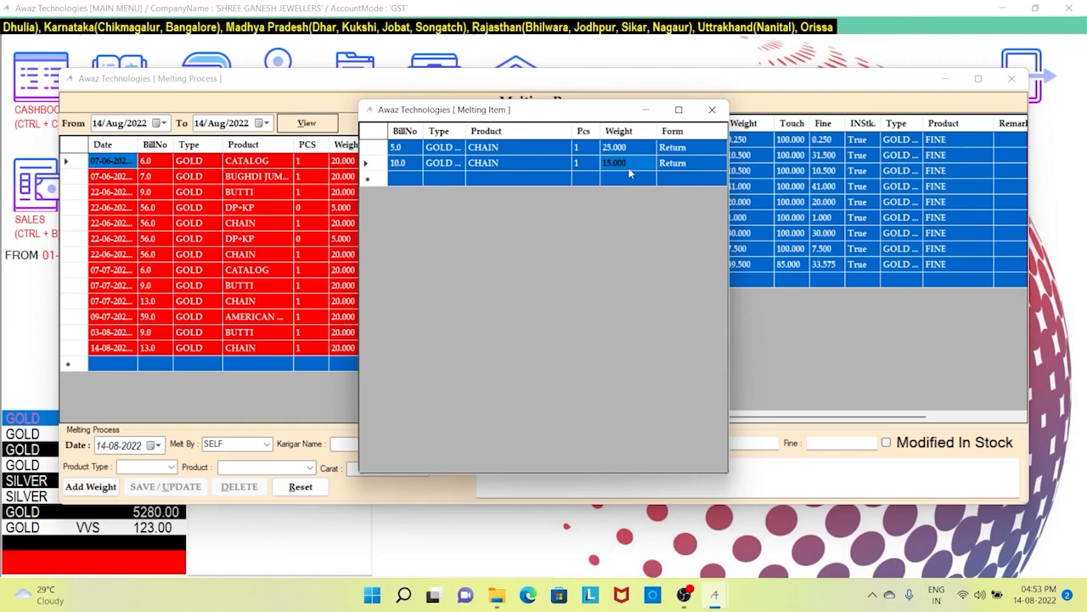
pyautogui.press('Escape')
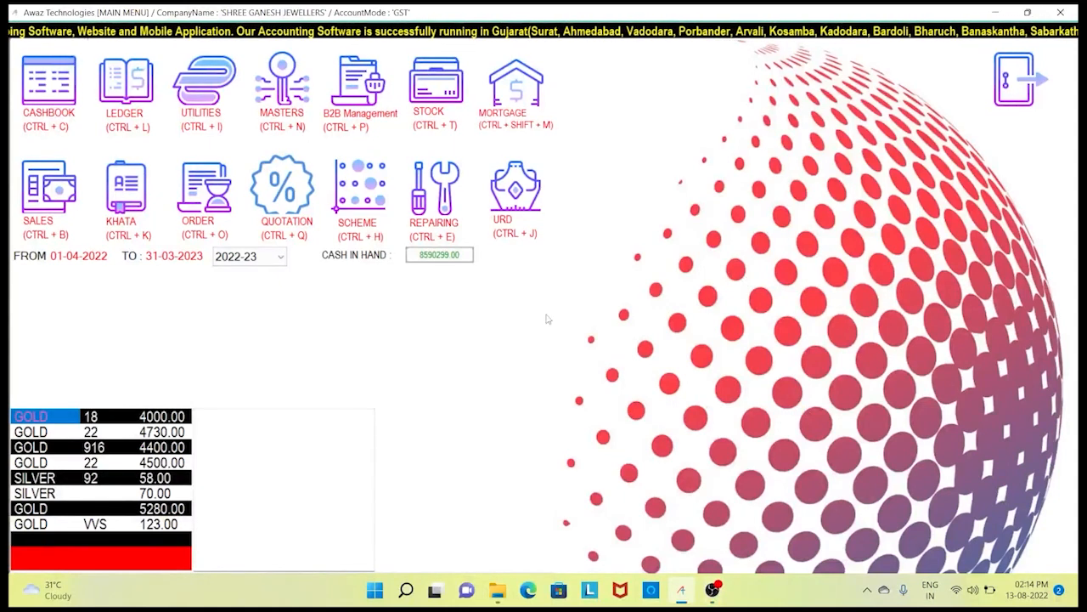
# - Add a savings scheme for the customer: 12 instalments, 24000 amount, 2000 bonus, totalling 26000
pyautogui.click(379, 187)
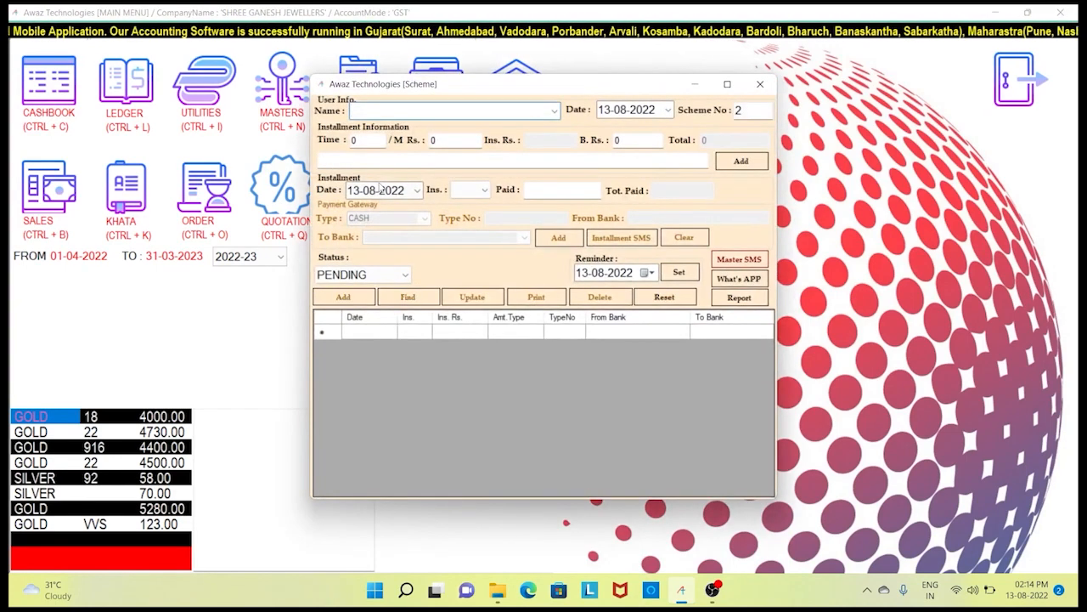
pyautogui.write('anKIT BHAI')
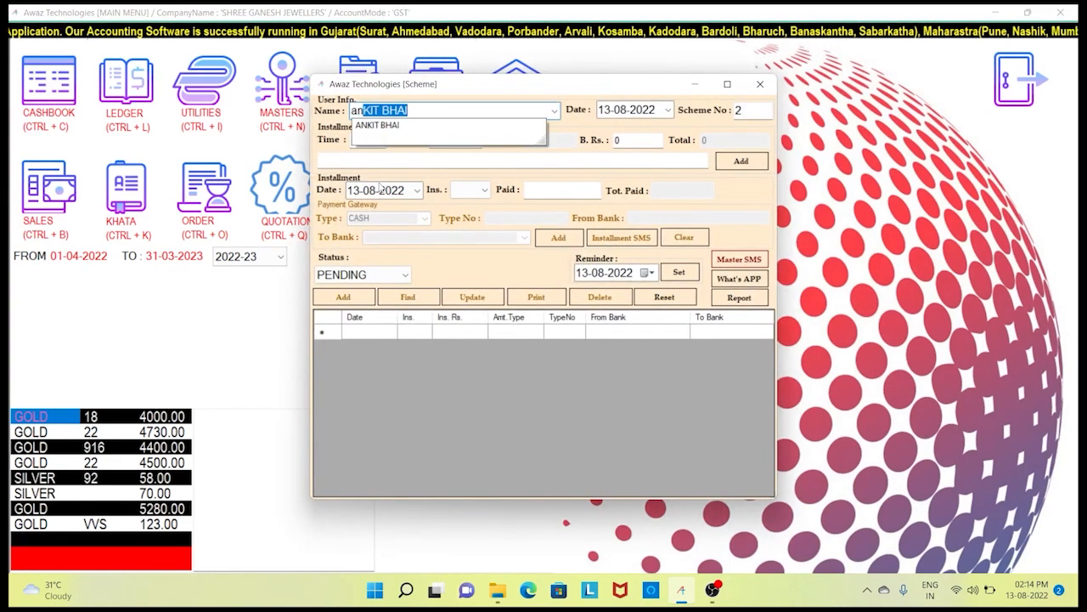
pyautogui.press('Tab')
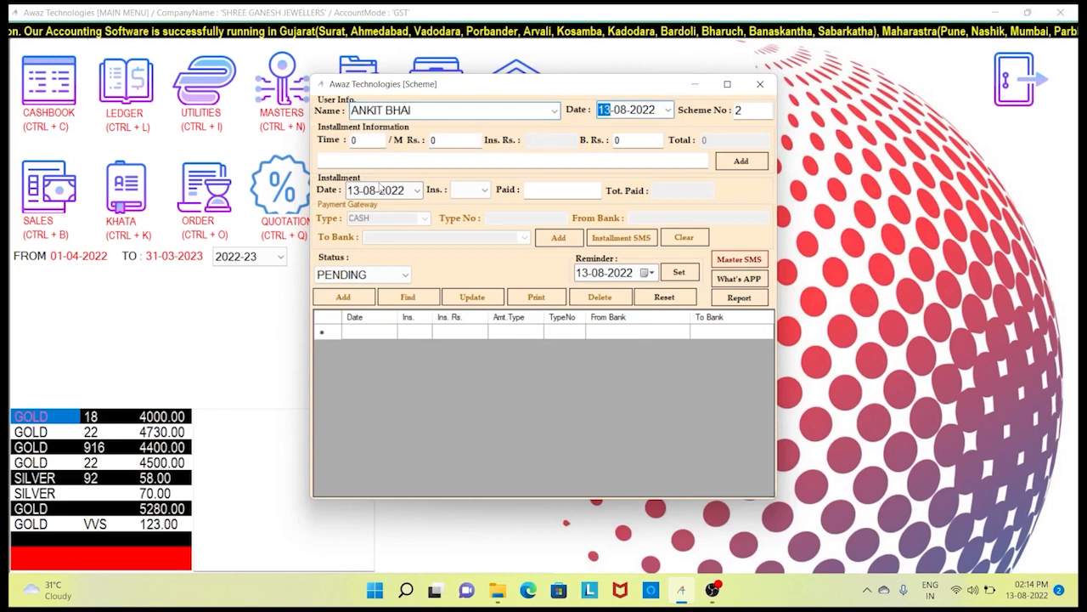
pyautogui.press('Tab')
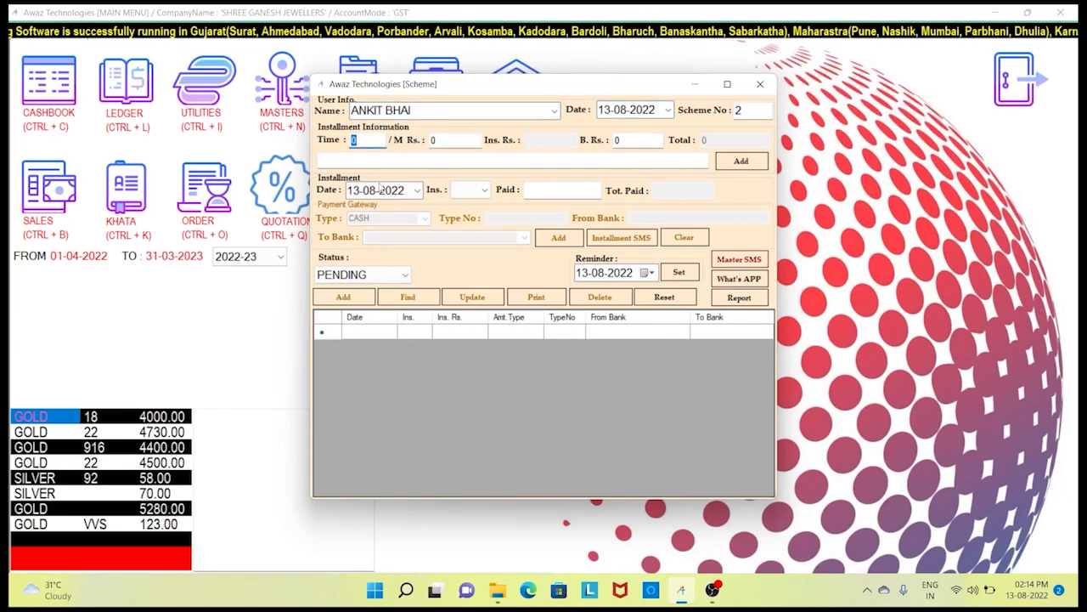
pyautogui.write('12')
pyautogui.press('Tab')
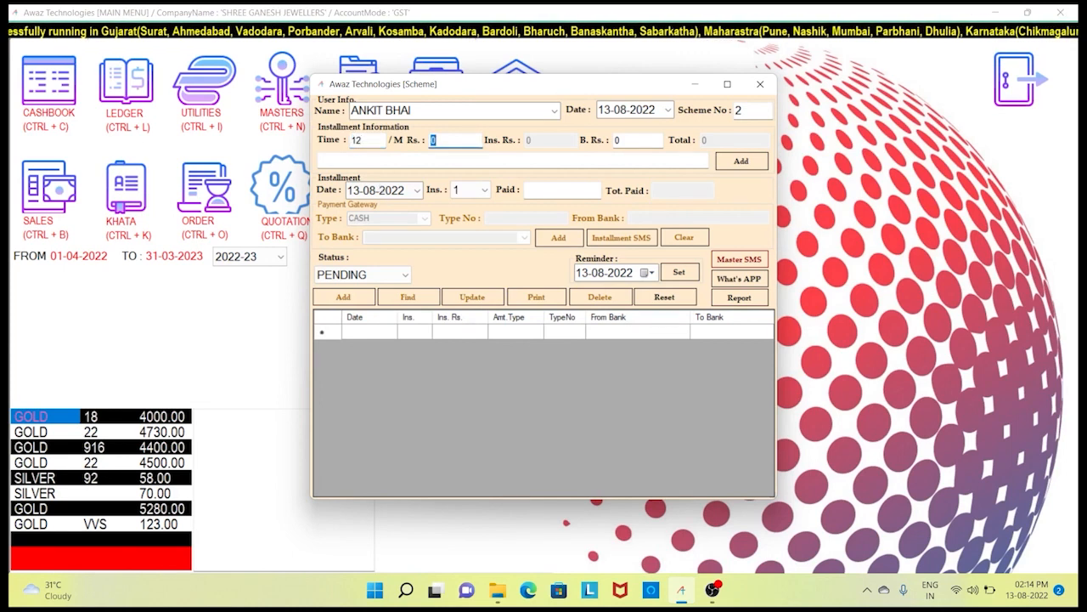
pyautogui.write('24000')
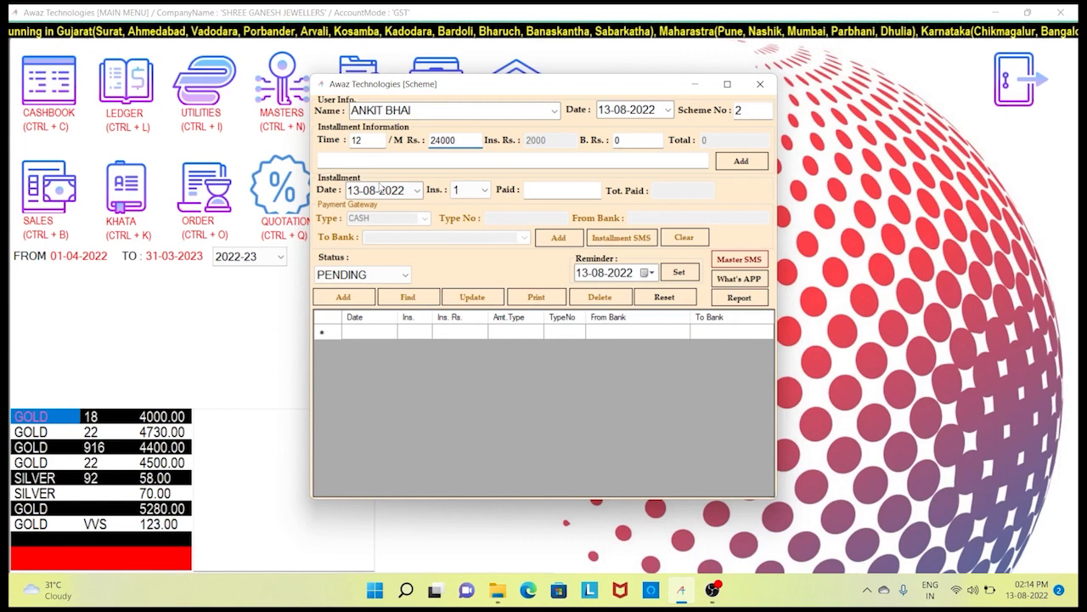
pyautogui.press('Tab')
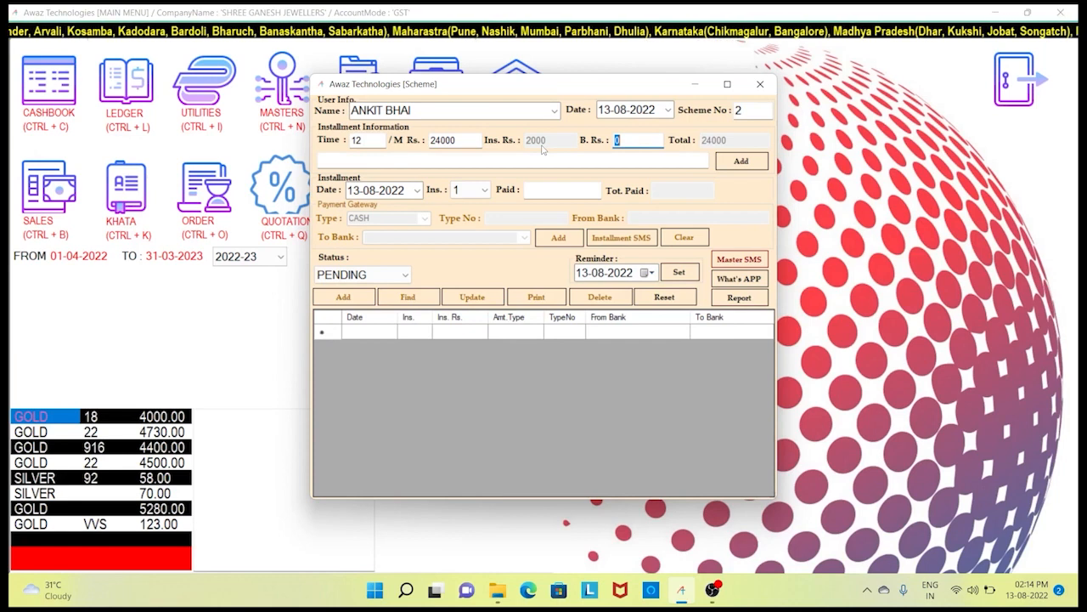
pyautogui.write('2000')
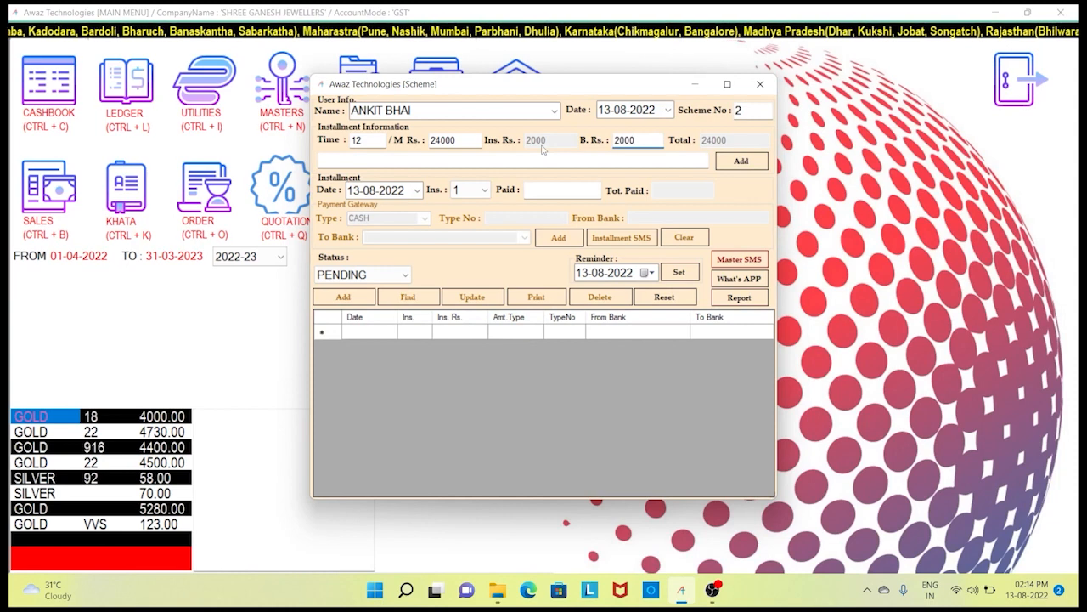
pyautogui.press('Tab')
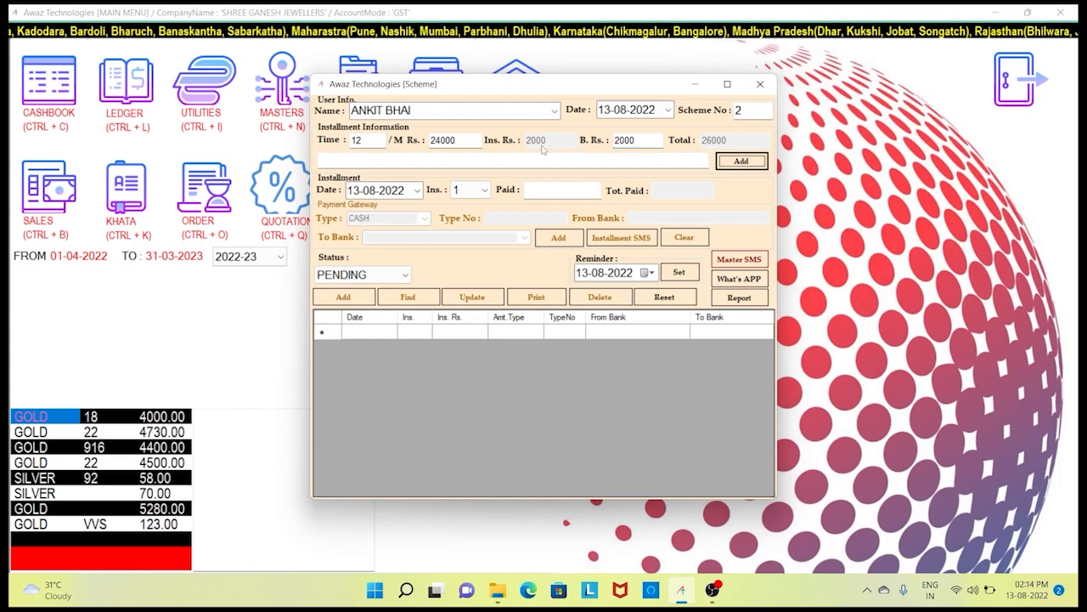
pyautogui.click(690, 160)
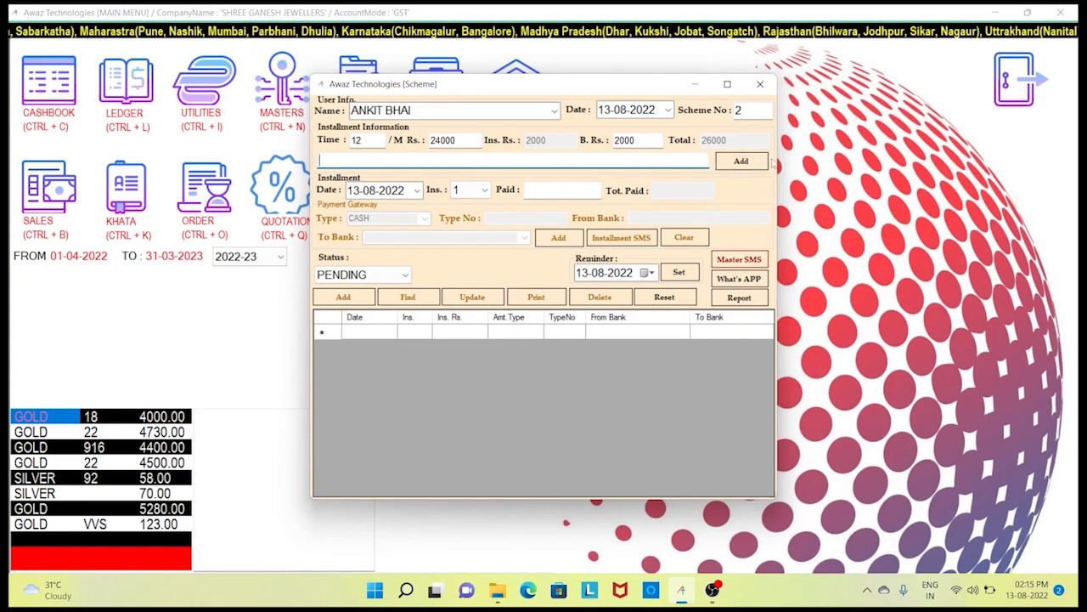
pyautogui.click(741, 161)
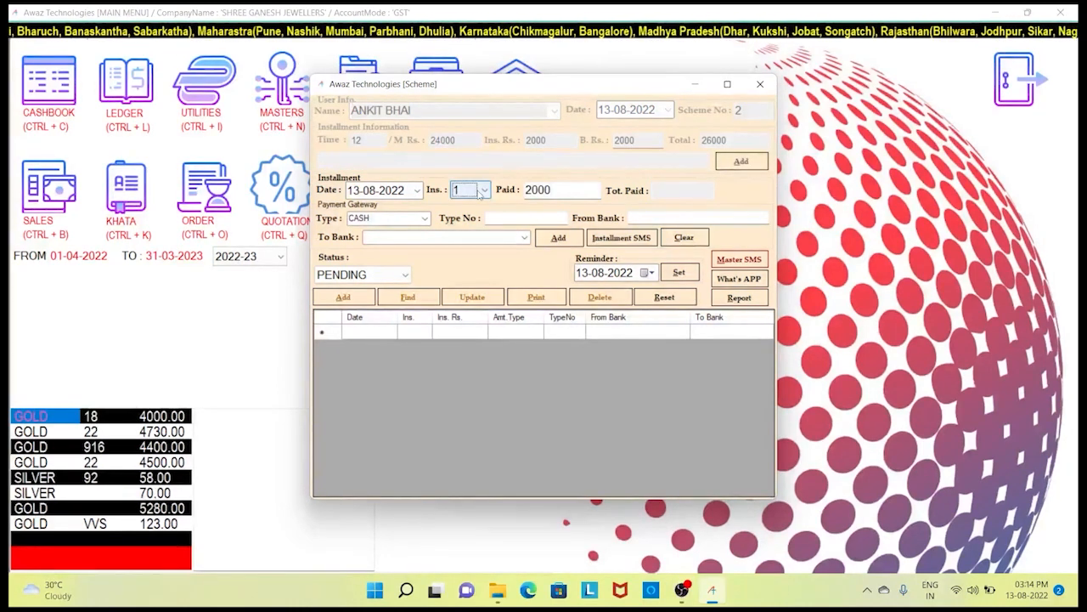
# - Add instalment 1 of 2000 paid in CASH to scheme 2
pyautogui.click(372, 194)
pyautogui.click(466, 190)
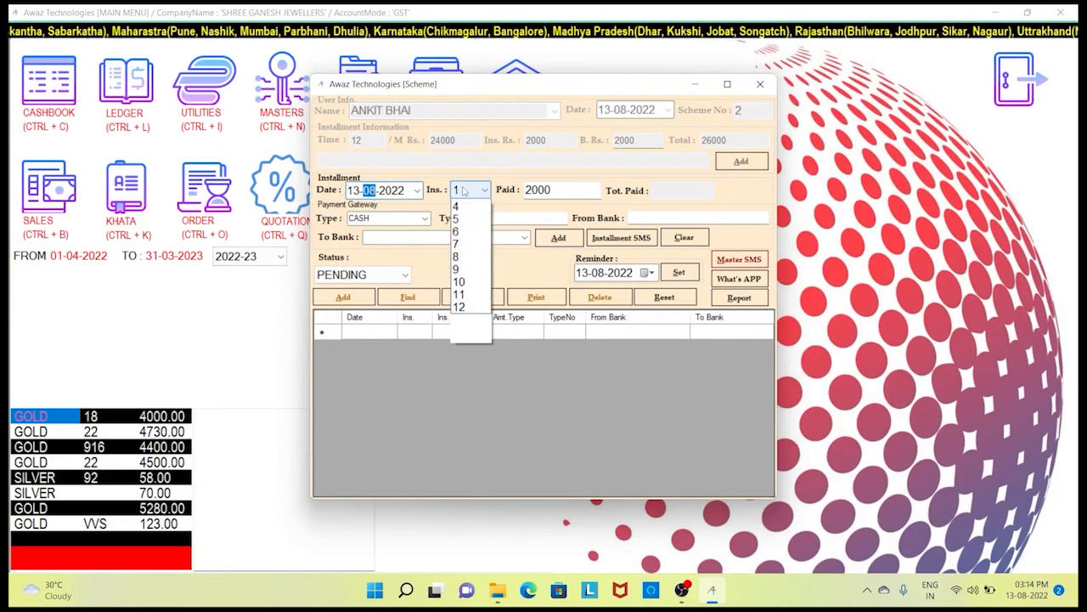
pyautogui.click(465, 189)
pyautogui.click(550, 188)
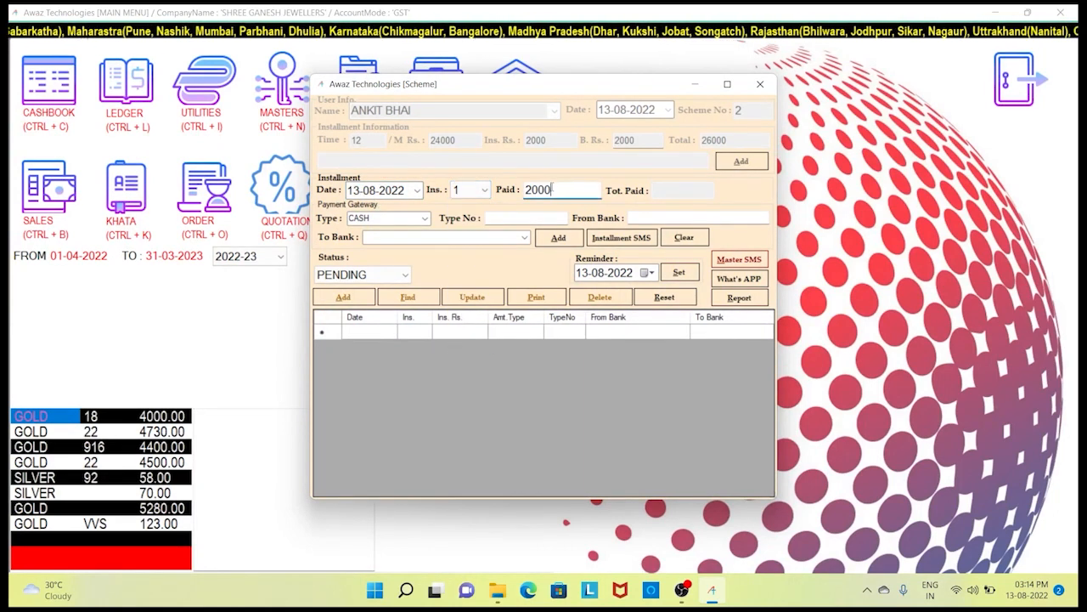
pyautogui.click(424, 219)
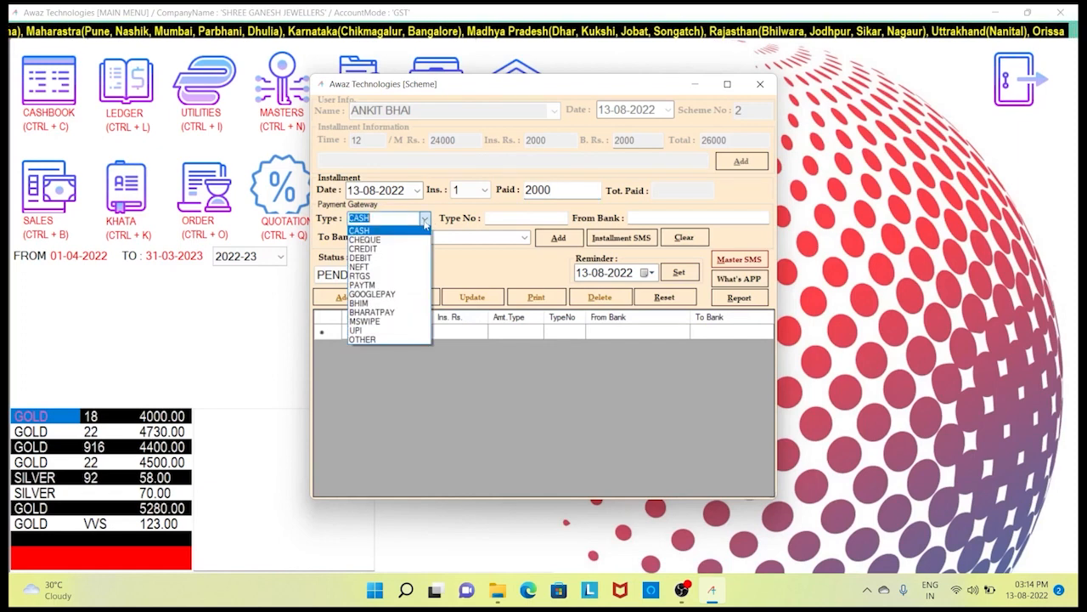
pyautogui.click(425, 220)
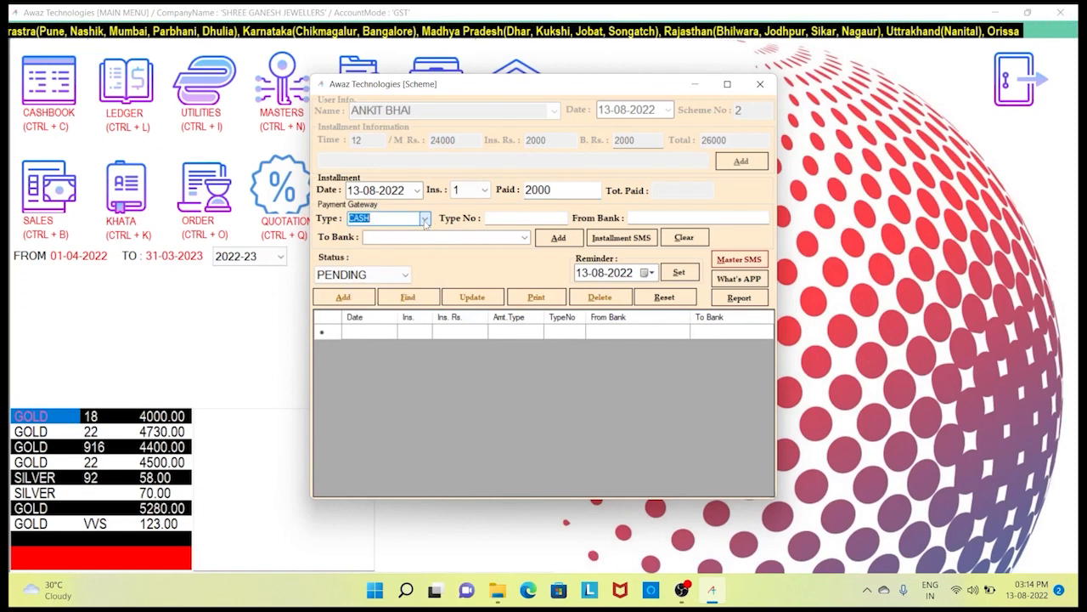
pyautogui.click(576, 241)
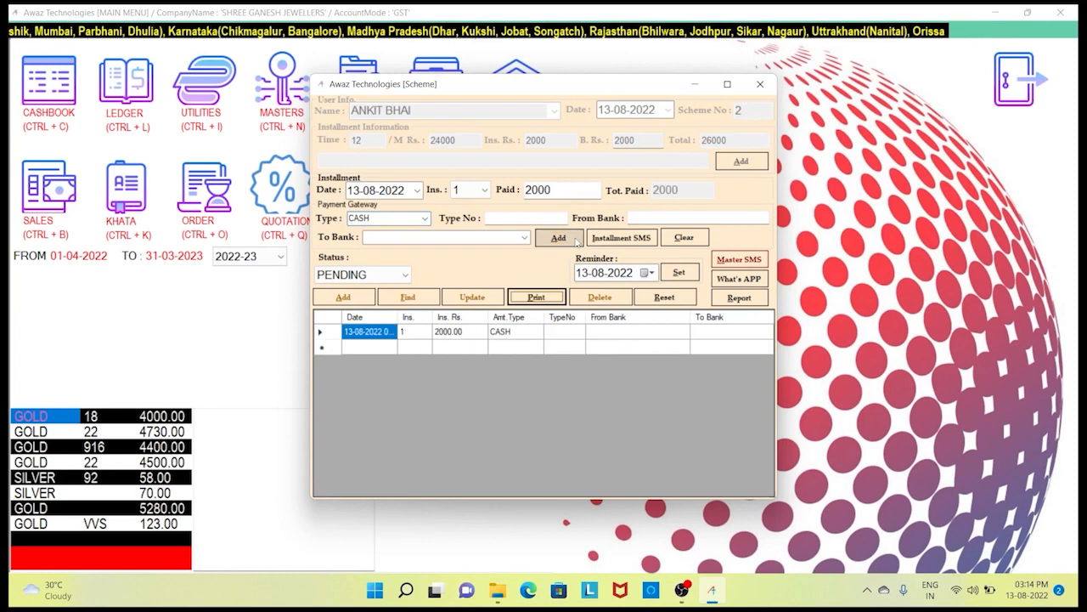
# - Check the new instalment row's date and values, then print its receipt
pyautogui.click(381, 334)
pyautogui.click(422, 335)
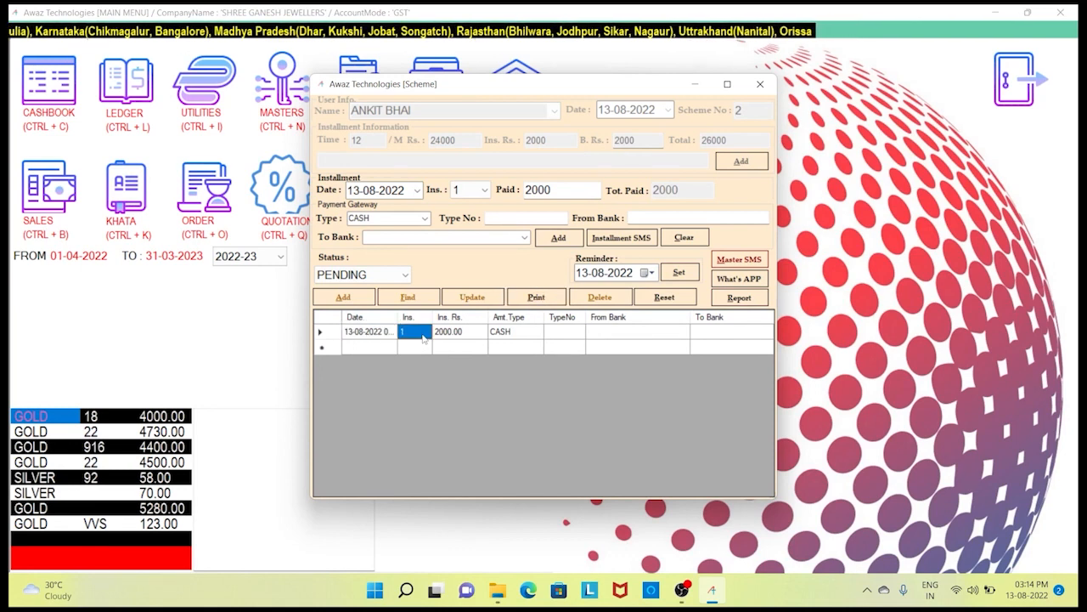
pyautogui.click(466, 336)
pyautogui.click(466, 336)
pyautogui.click(504, 337)
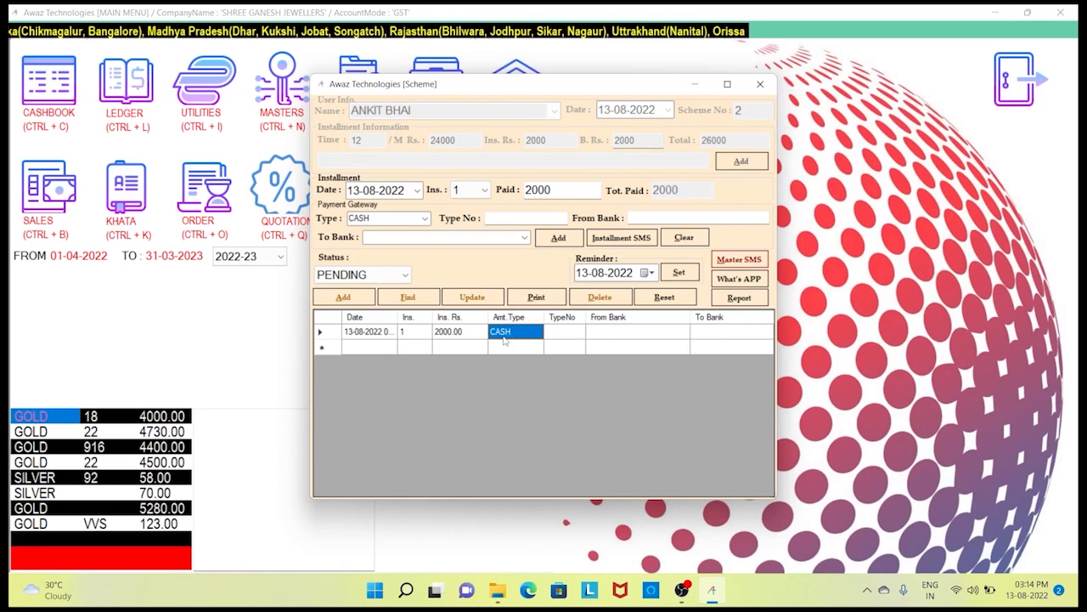
pyautogui.click(548, 297)
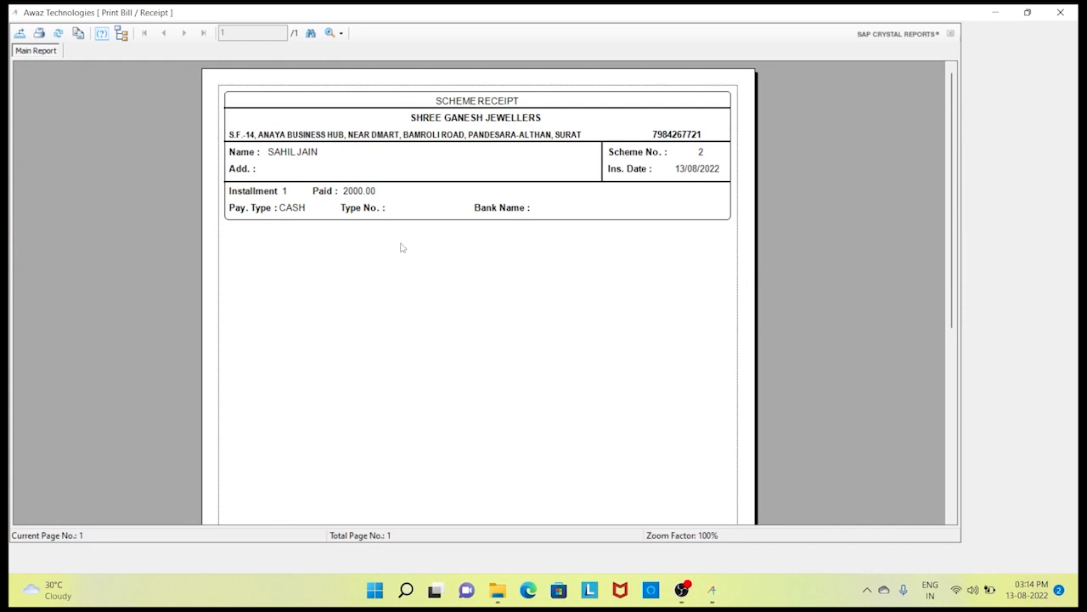
pyautogui.click(286, 192)
pyautogui.click(332, 227)
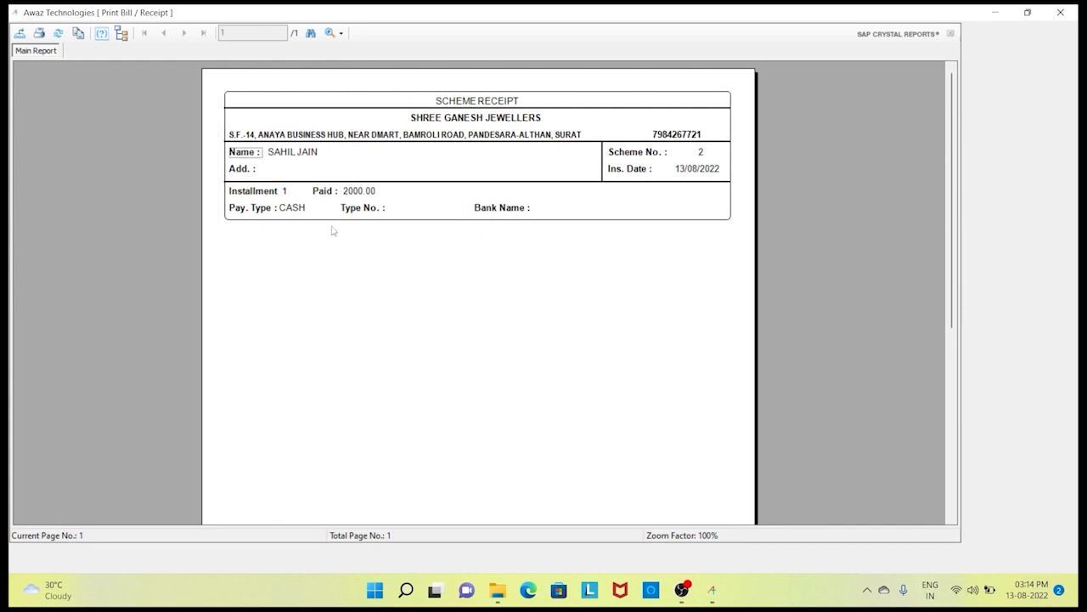
pyautogui.click(1073, 10)
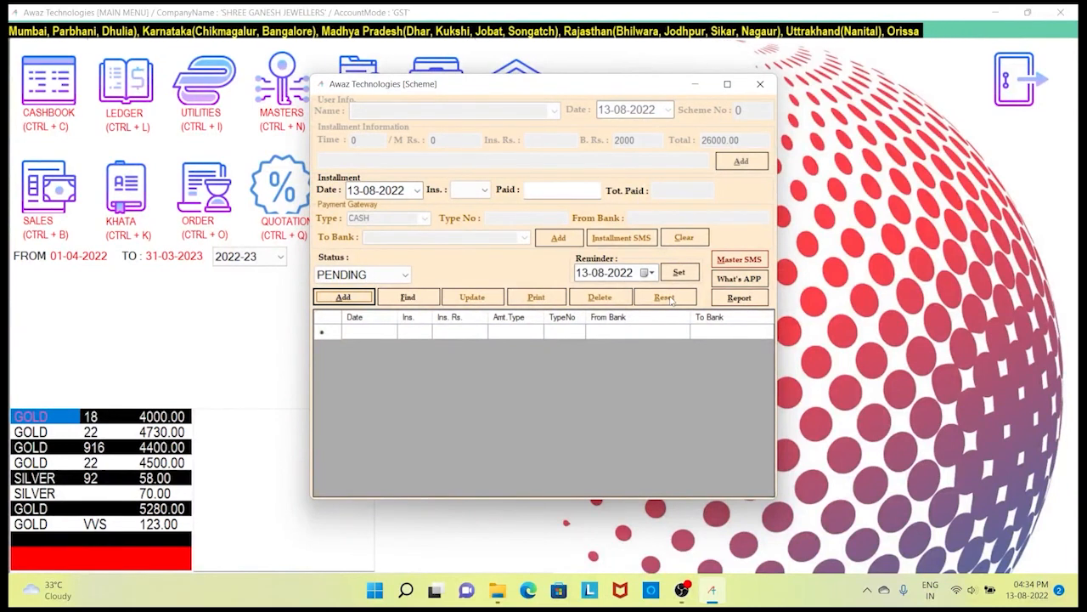
# - Find scheme number 2 and load its details
pyautogui.press('Tab')
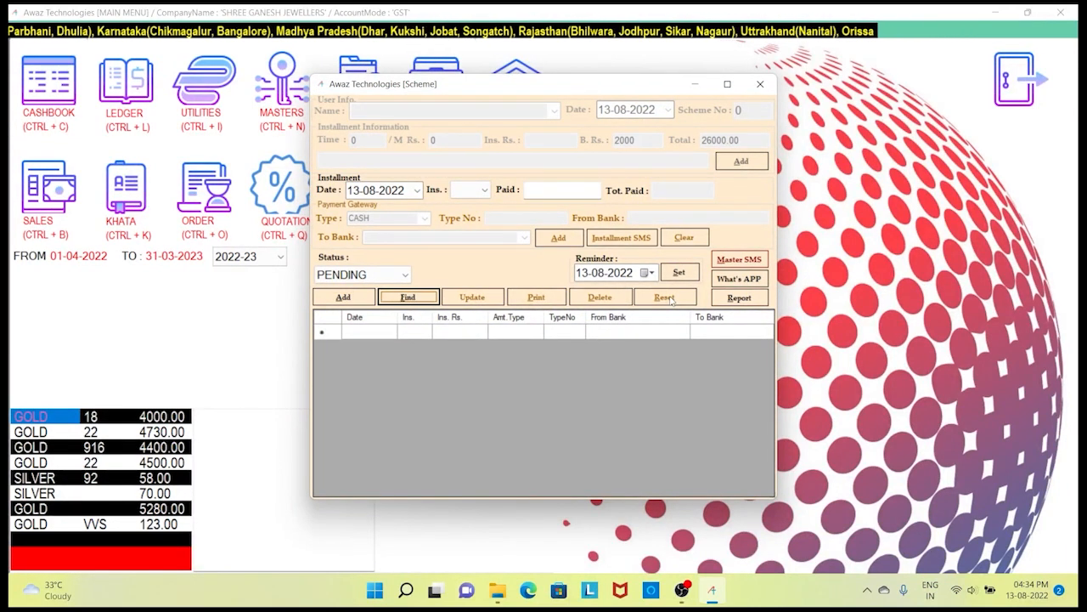
pyautogui.press('Return')
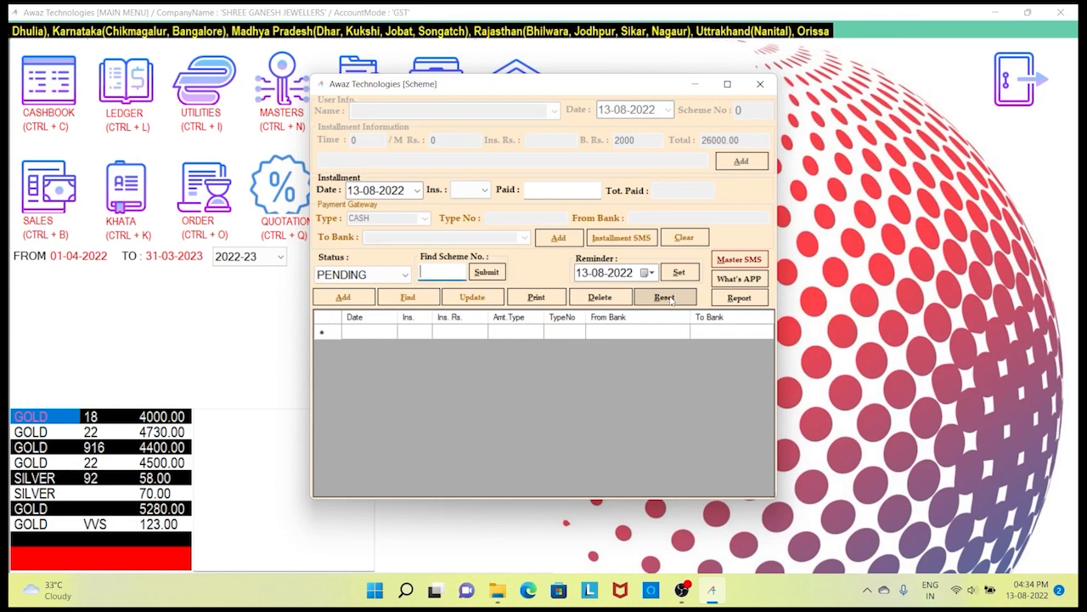
pyautogui.write('2')
pyautogui.press('Tab')
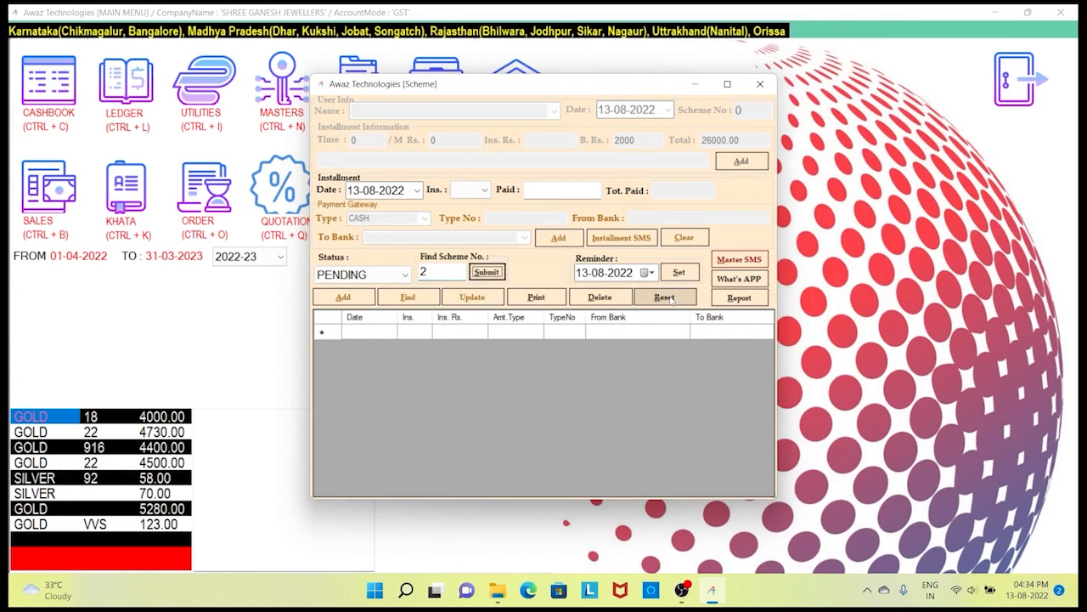
pyautogui.press('Return')
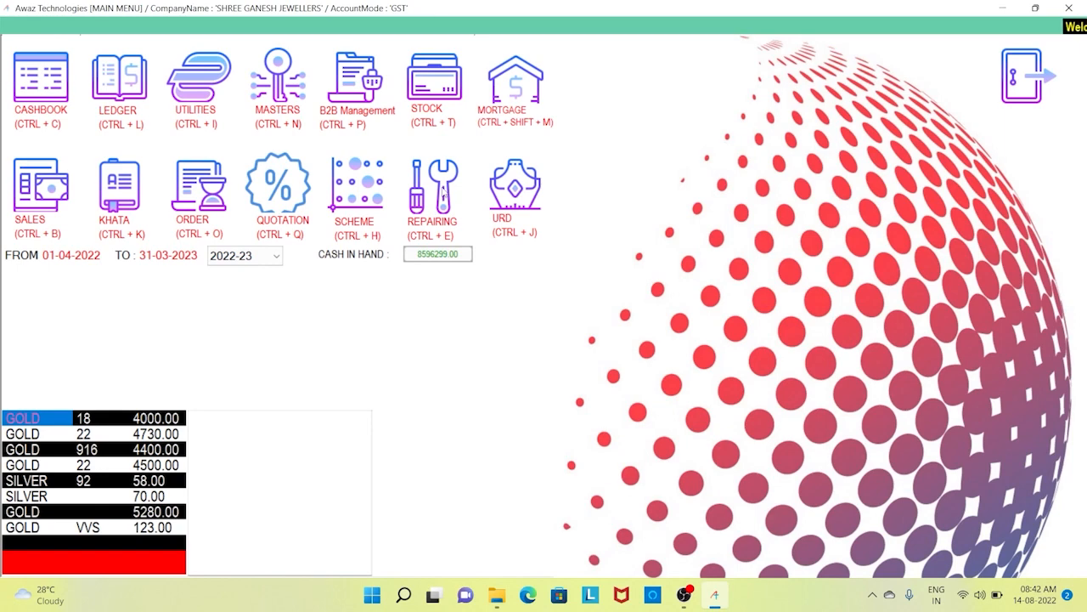
# - Start a product repair entry for the second suggested customer with remark POLISH
pyautogui.click(442, 193)
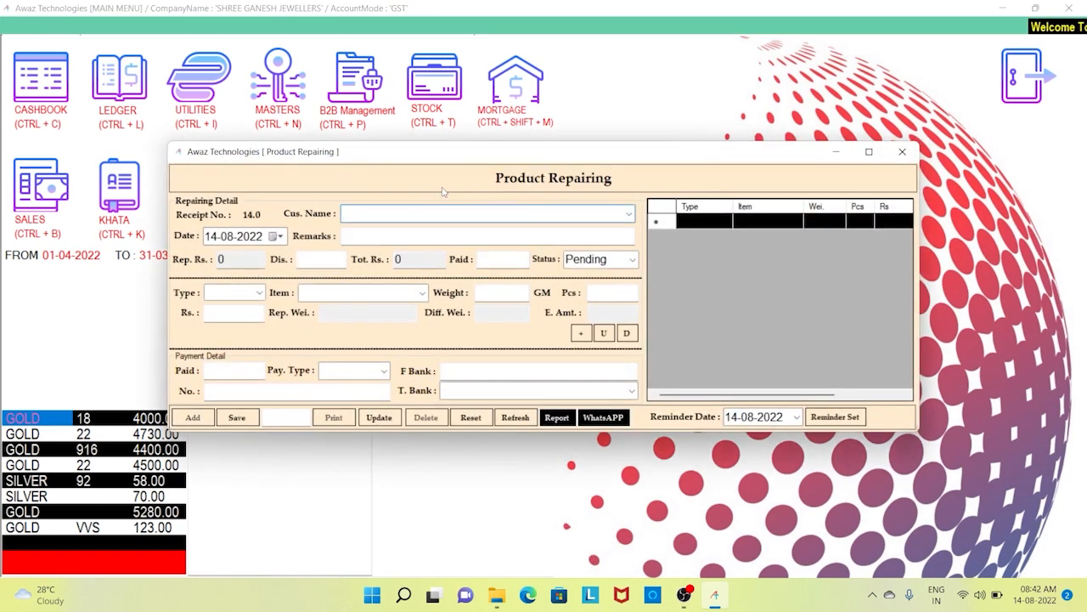
pyautogui.write('bCD')
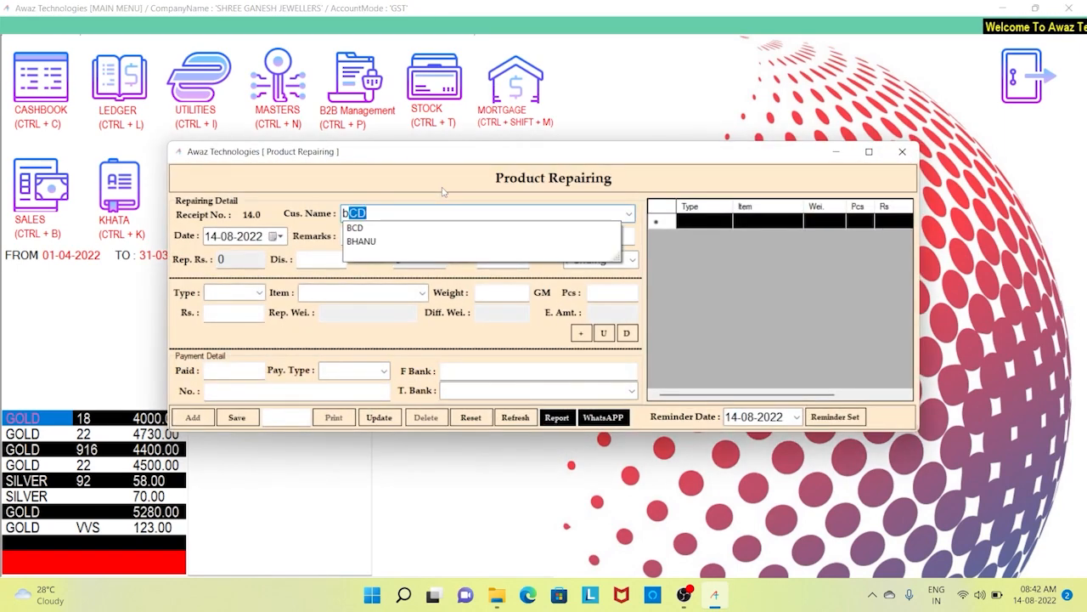
pyautogui.press('Down')
pyautogui.press('Return')
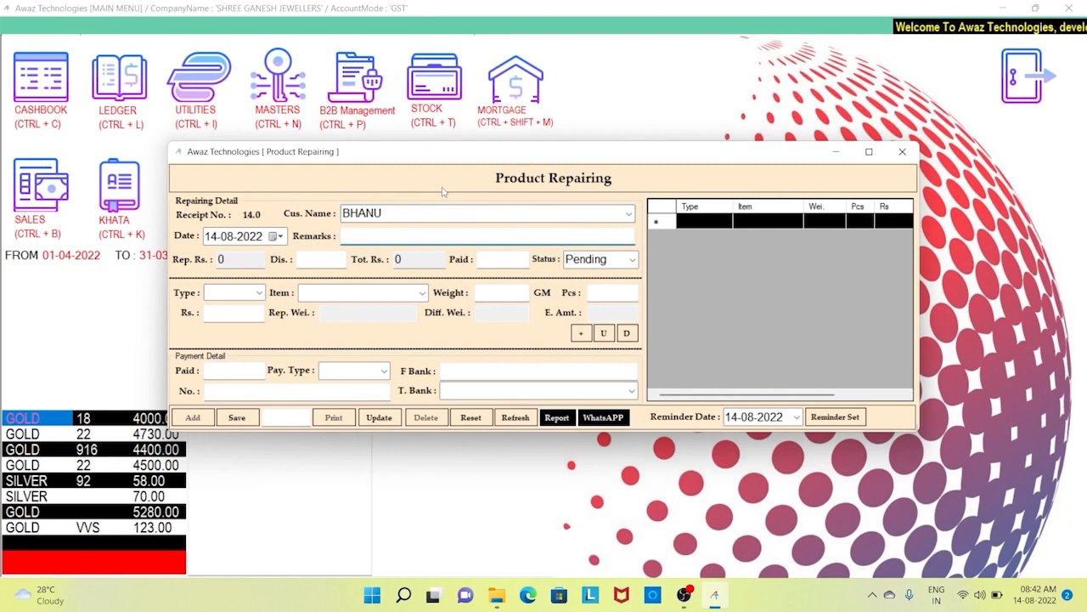
pyautogui.write('POLISH')
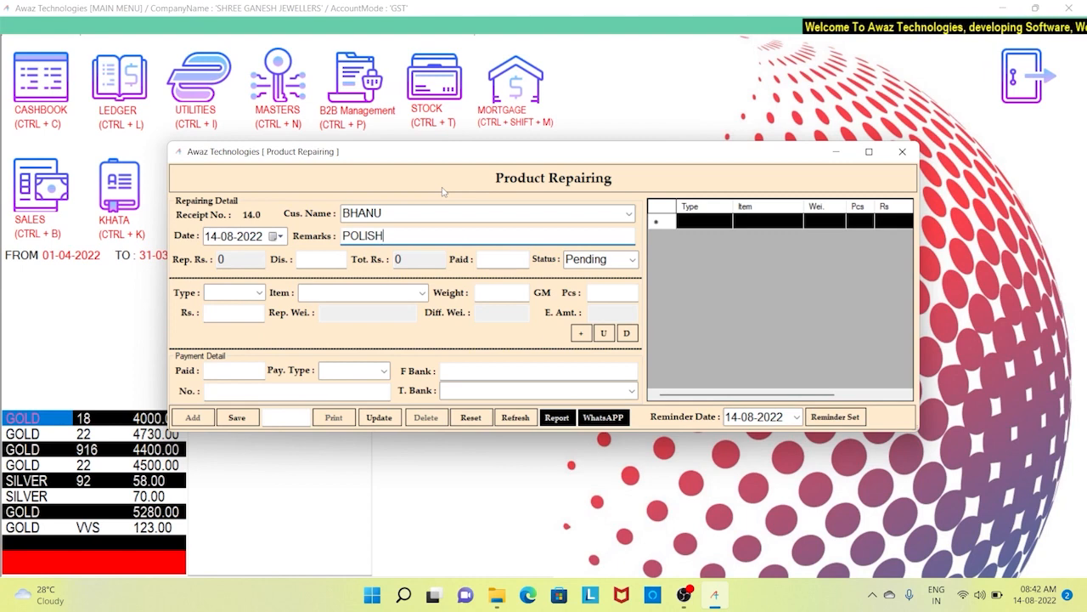
pyautogui.press('Return')
# - Add a GOLD CHAIN line of 10 g, 1 piece, Rs 500 to the repair
pyautogui.press('Down')
pyautogui.press('Down')
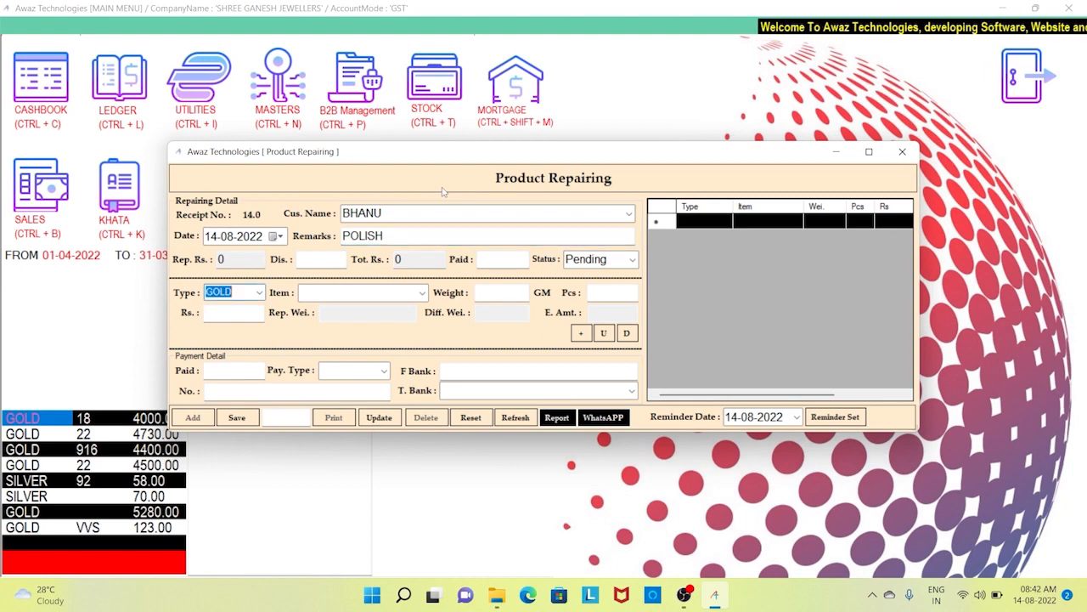
pyautogui.press('Up')
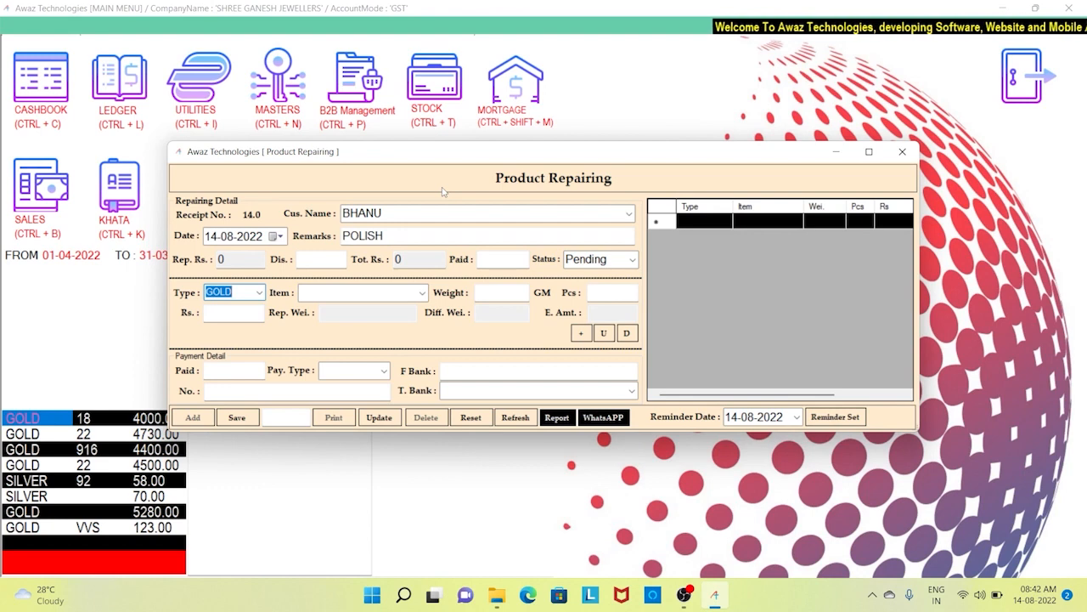
pyautogui.press('Down')
pyautogui.press('Up')
pyautogui.press('Tab')
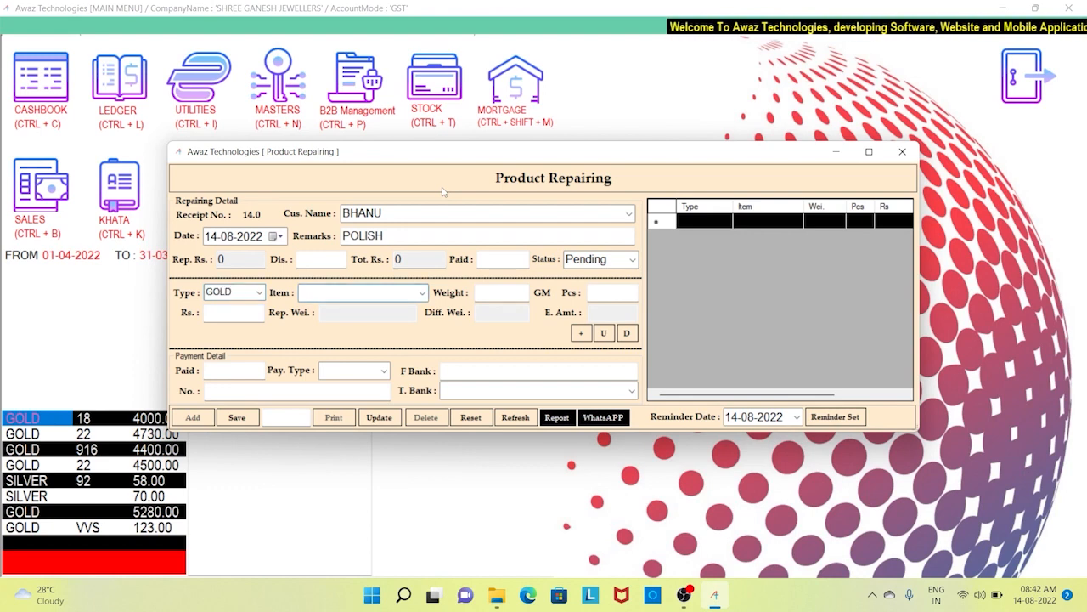
pyautogui.write('CH')
pyautogui.press('Tab')
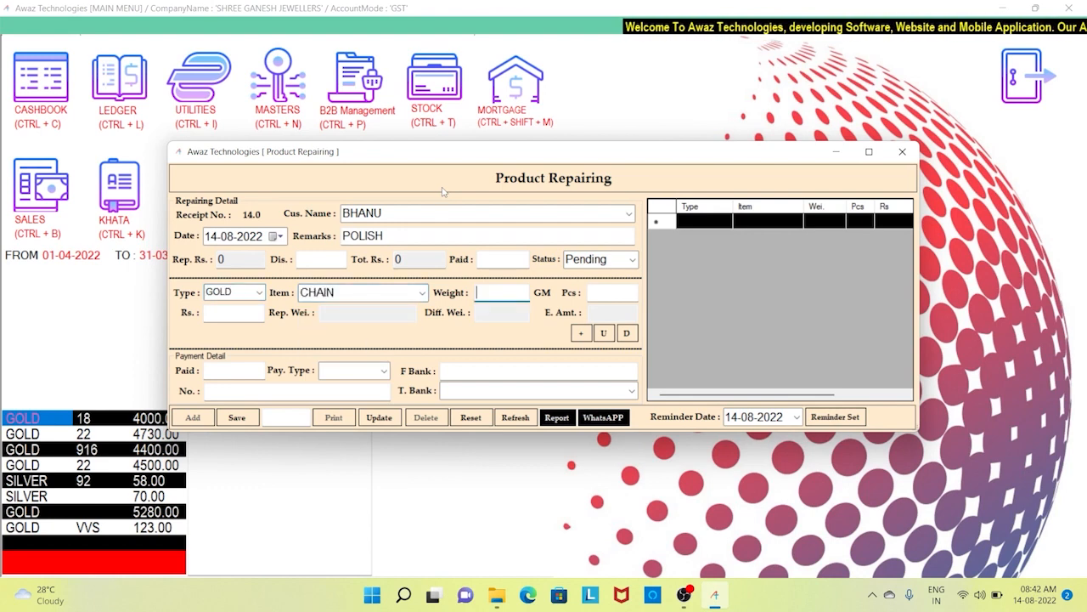
pyautogui.write('10')
pyautogui.press('Tab')
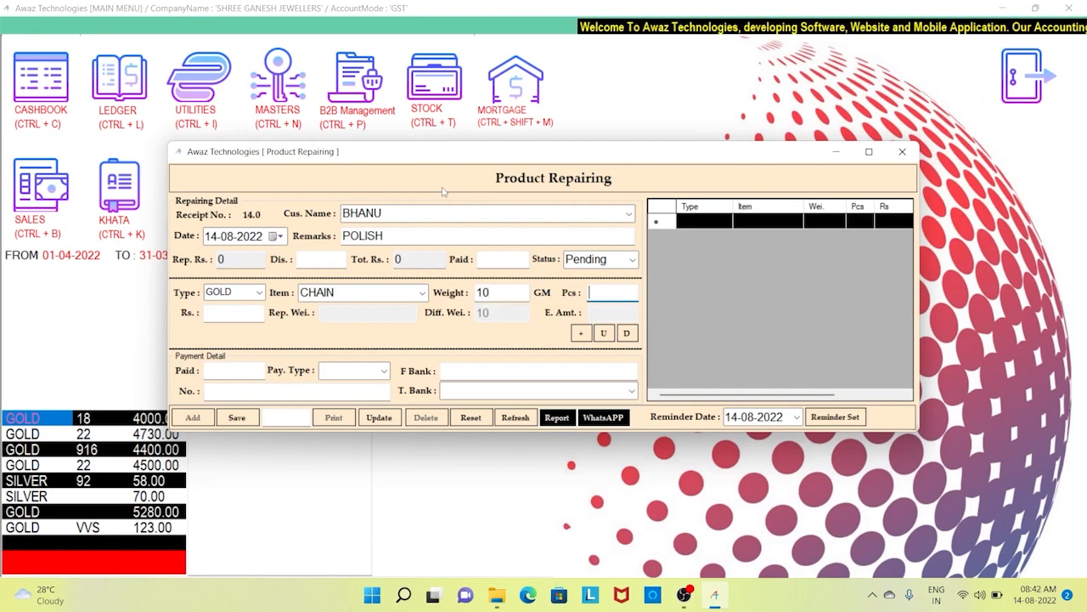
pyautogui.write('1')
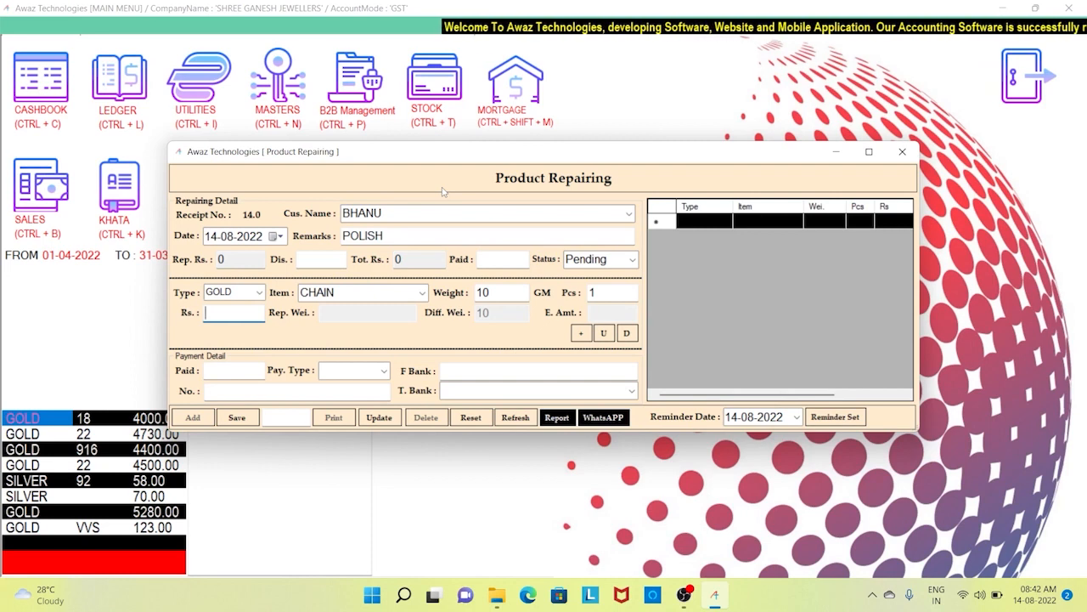
pyautogui.write('500')
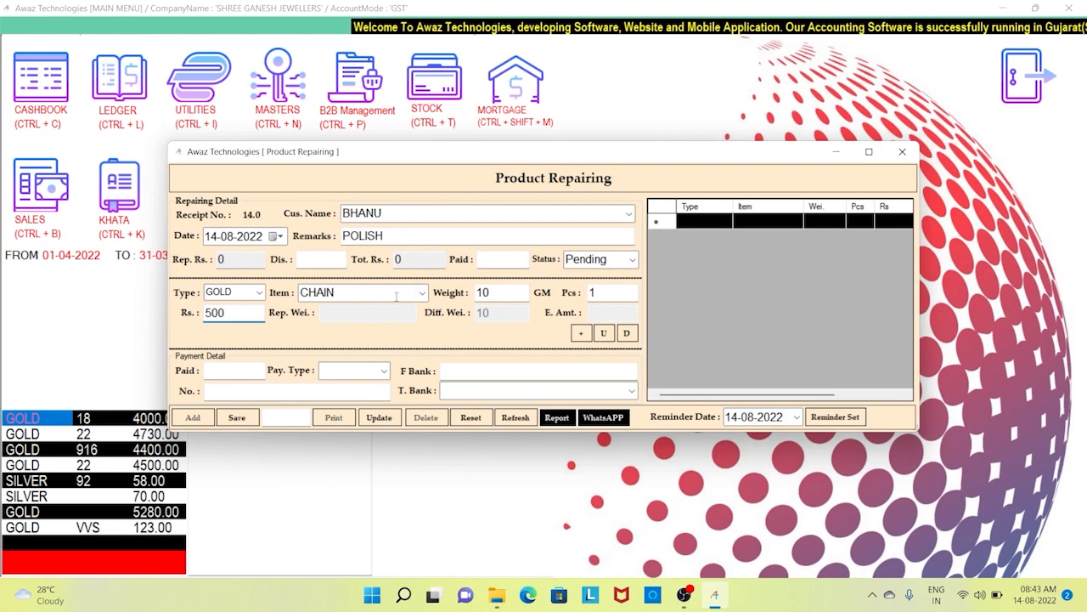
pyautogui.click(582, 334)
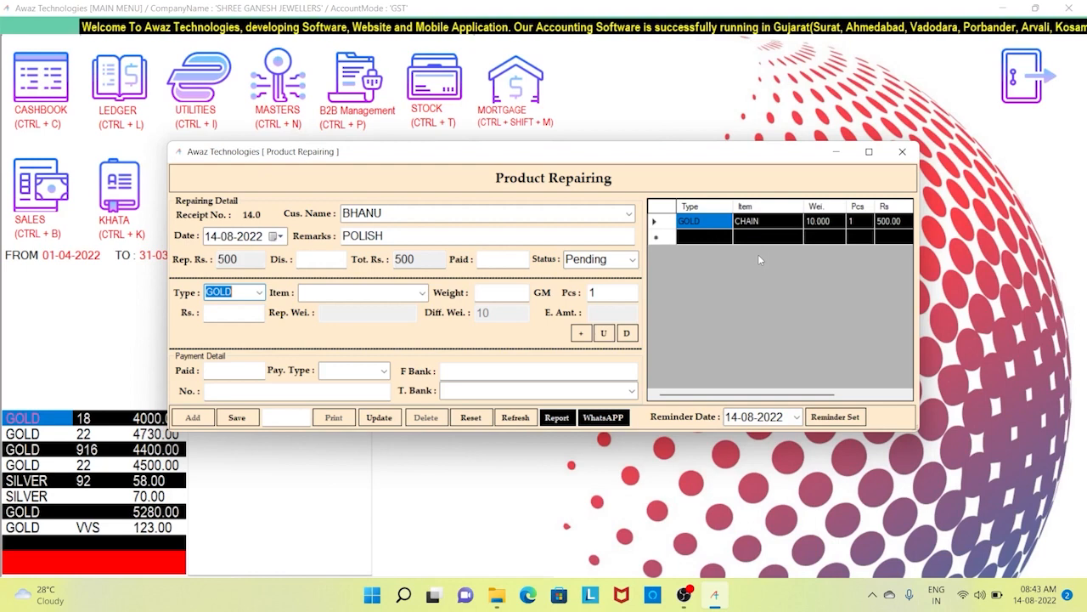
# - Record 500 paid in CASH, save repair receipt 14, and print it
pyautogui.press('BackSpace')
pyautogui.press('Return')
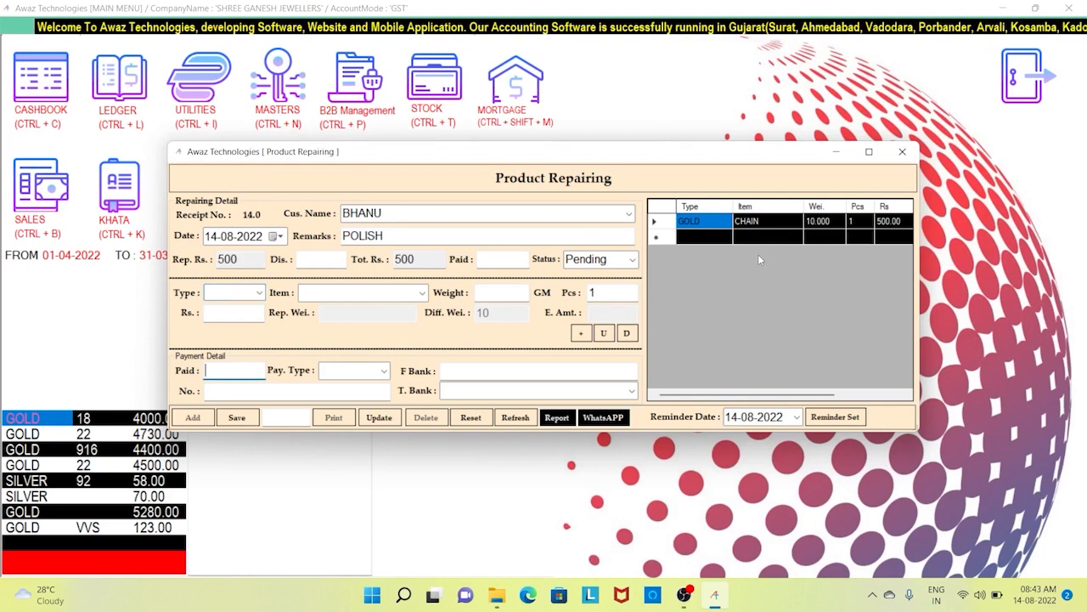
pyautogui.write('500')
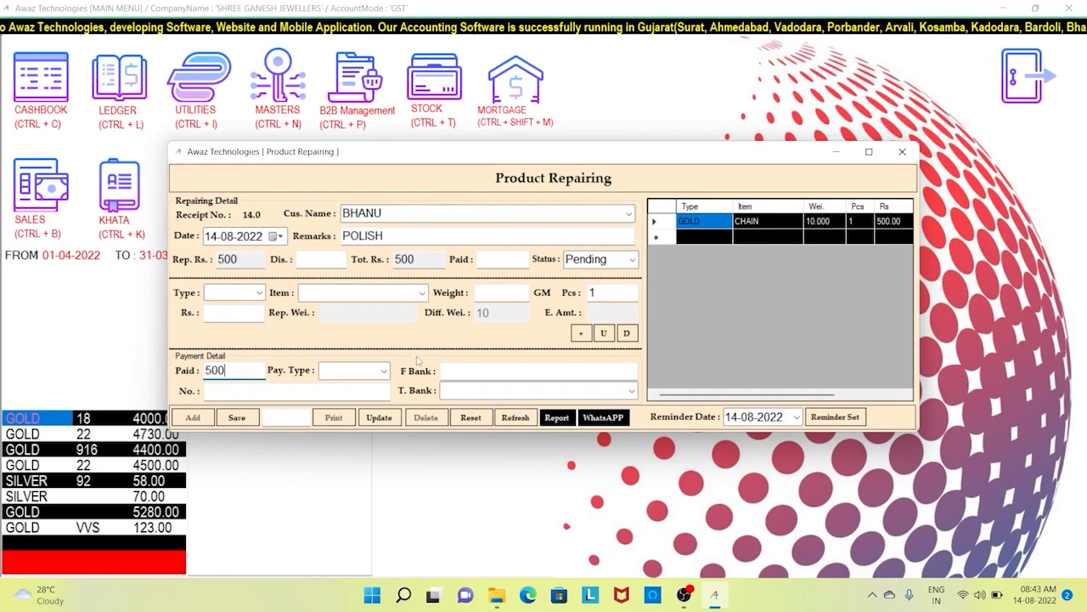
pyautogui.click(389, 372)
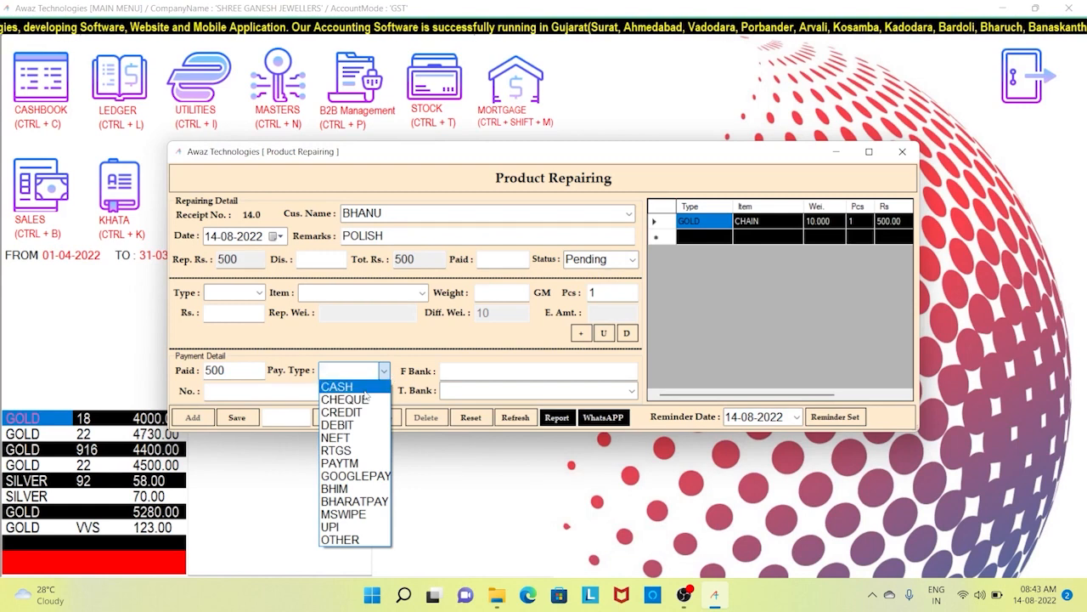
pyautogui.click(338, 386)
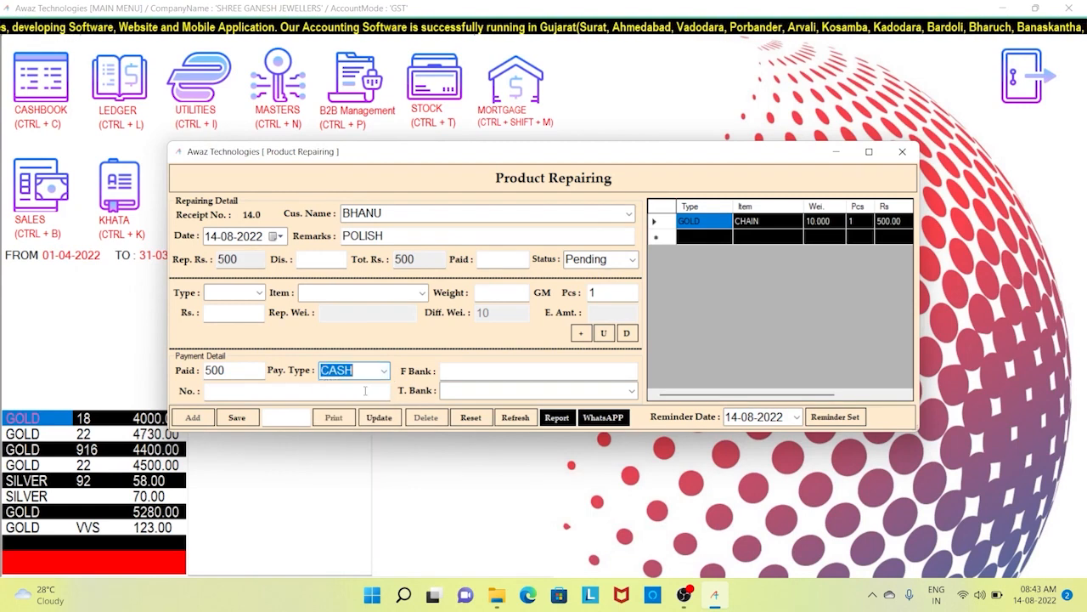
pyautogui.click(250, 424)
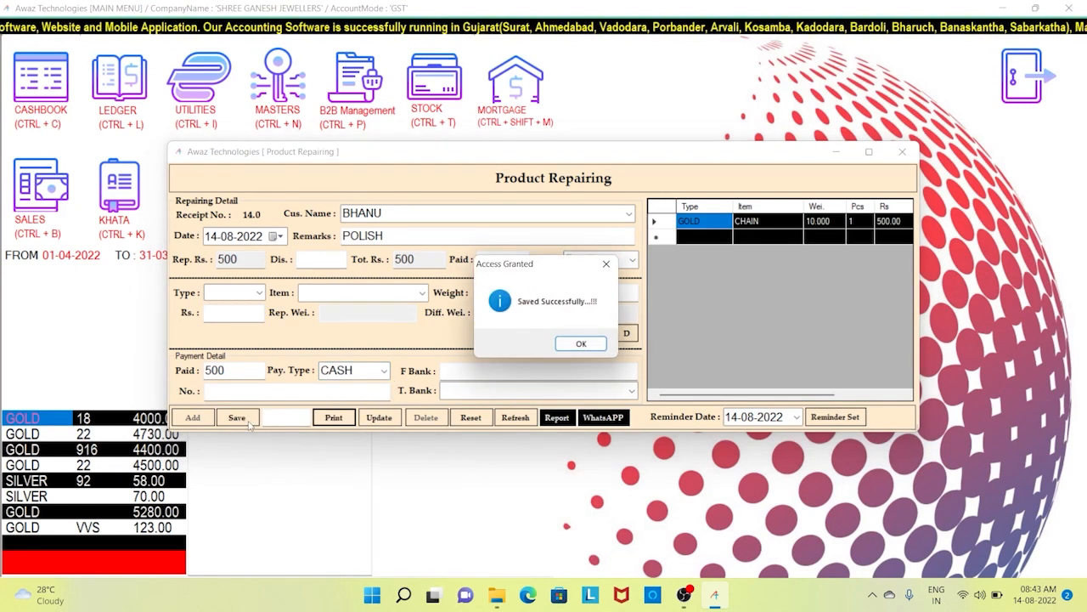
pyautogui.press('Return')
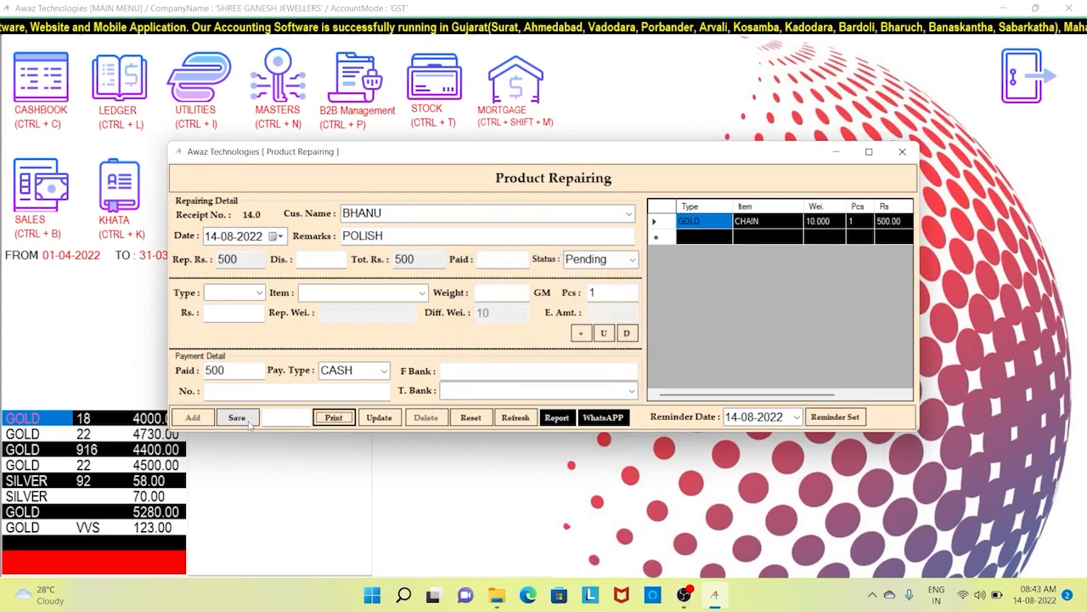
pyautogui.click(331, 420)
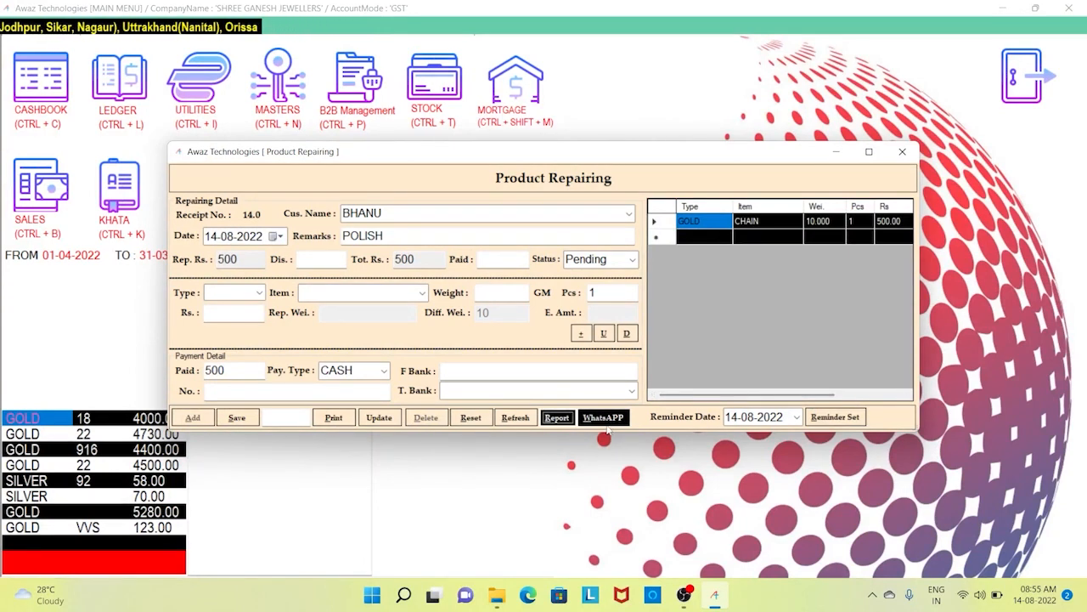
# - Generate the repairing report for 01-04-2022 to 31-03-2023 and review its customer, Status and Remarks columns
pyautogui.click(557, 417)
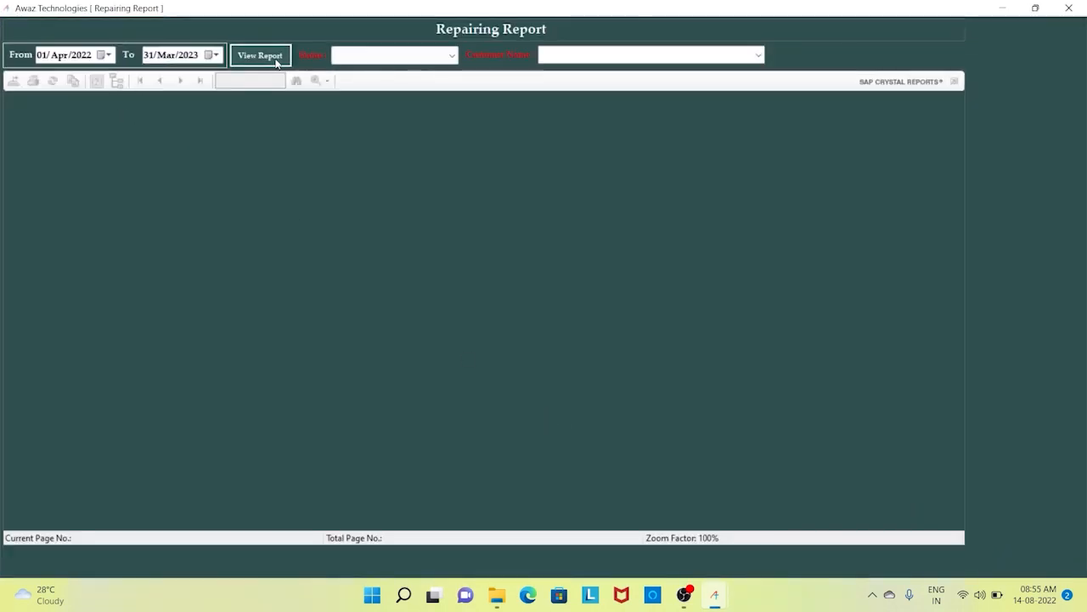
pyautogui.click(275, 56)
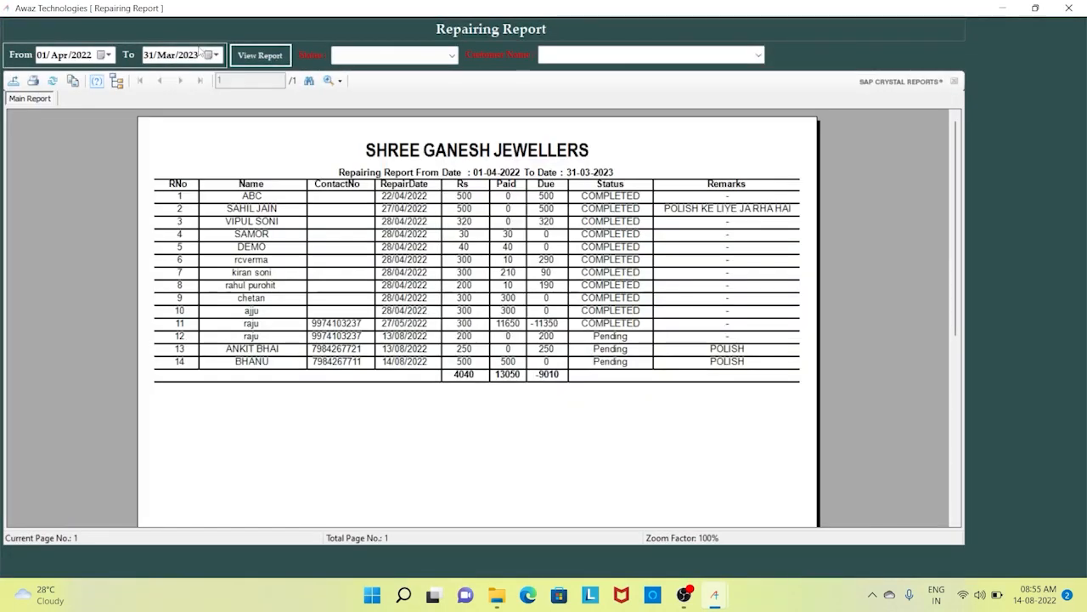
pyautogui.click(245, 211)
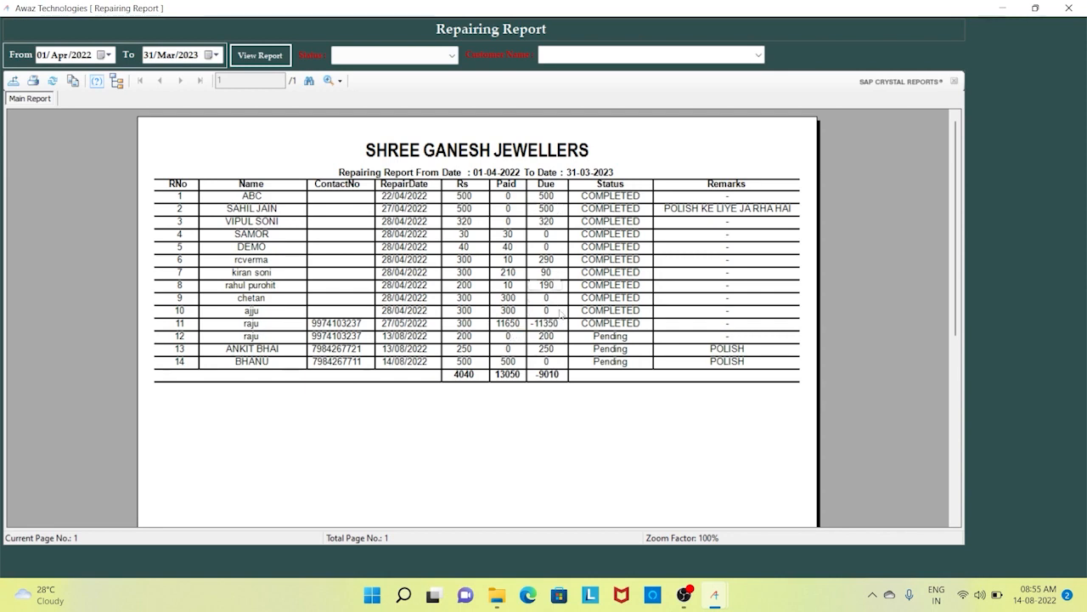
pyautogui.click(636, 314)
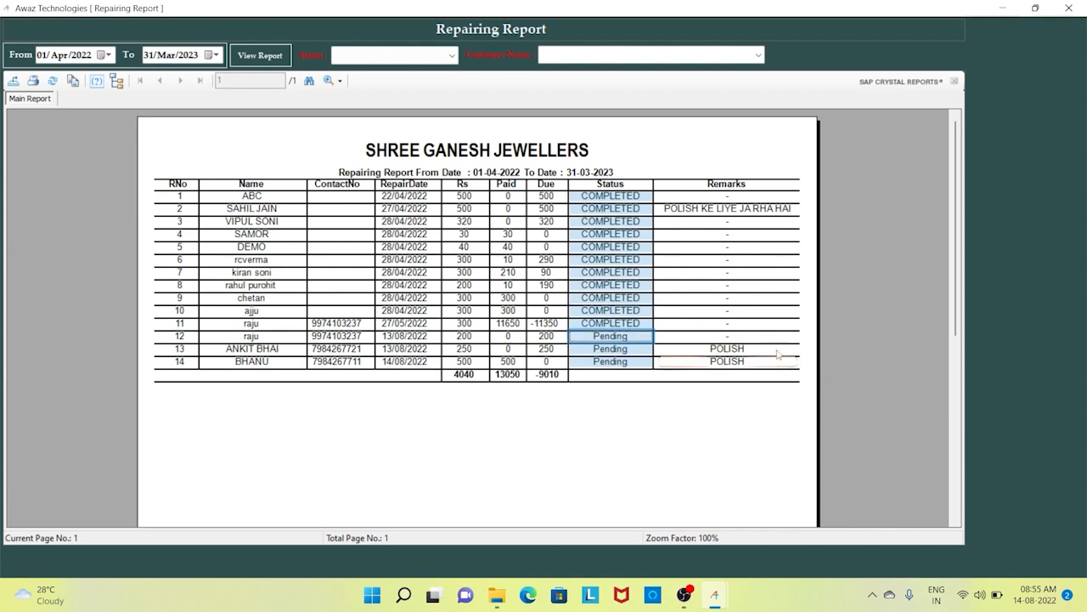
pyautogui.moveTo(801, 389); pyautogui.dragTo(685, 174)
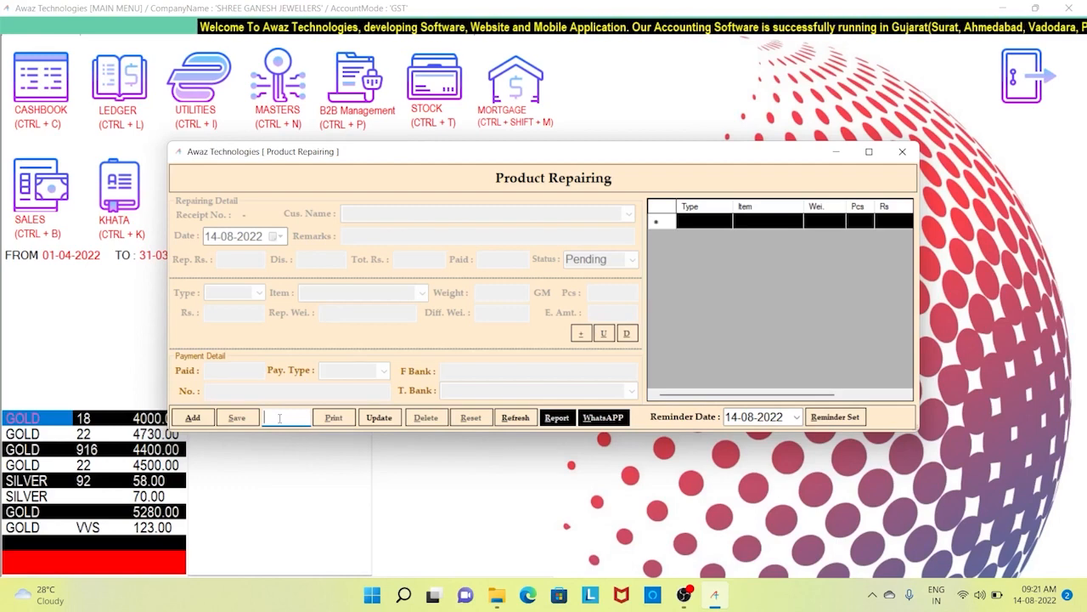
# - Reopen repair receipt 14 and give the gold chain repaired weight 11 and extra amount 1000
pyautogui.write('14')
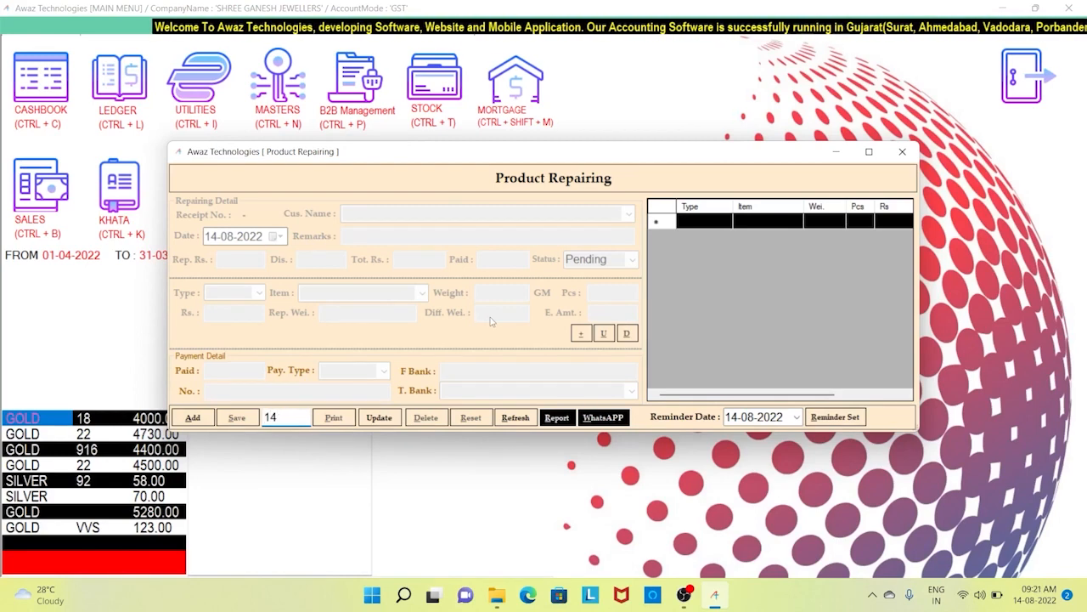
pyautogui.press('Return')
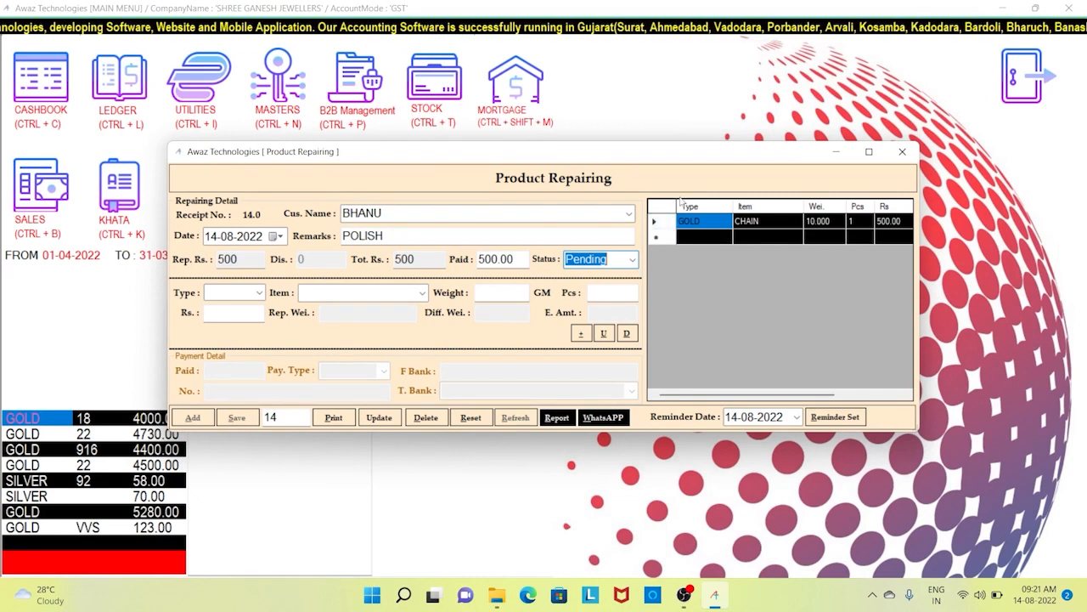
pyautogui.click(659, 223)
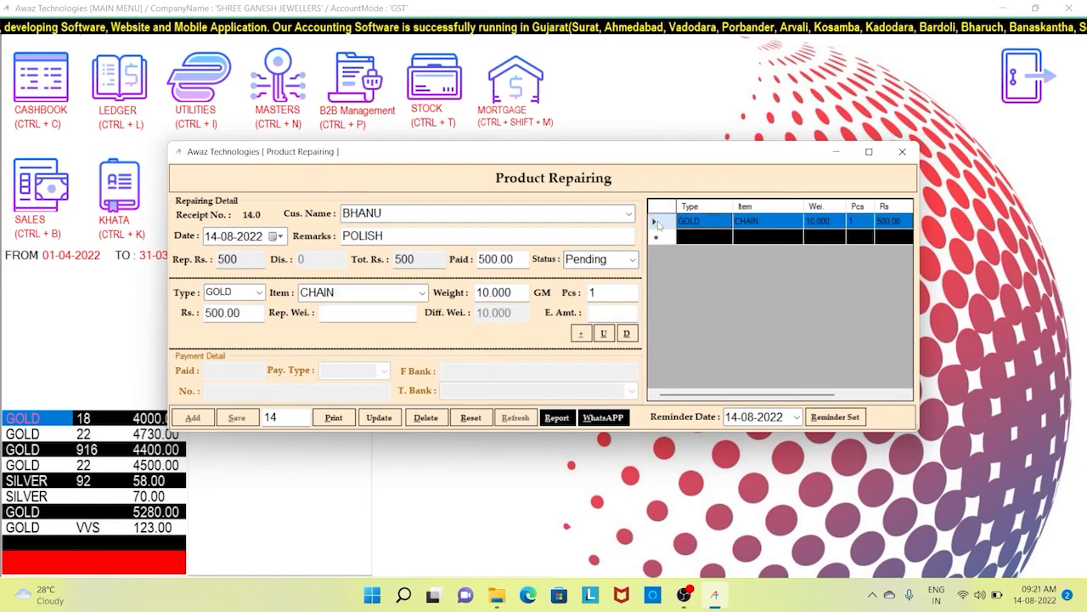
pyautogui.click(379, 318)
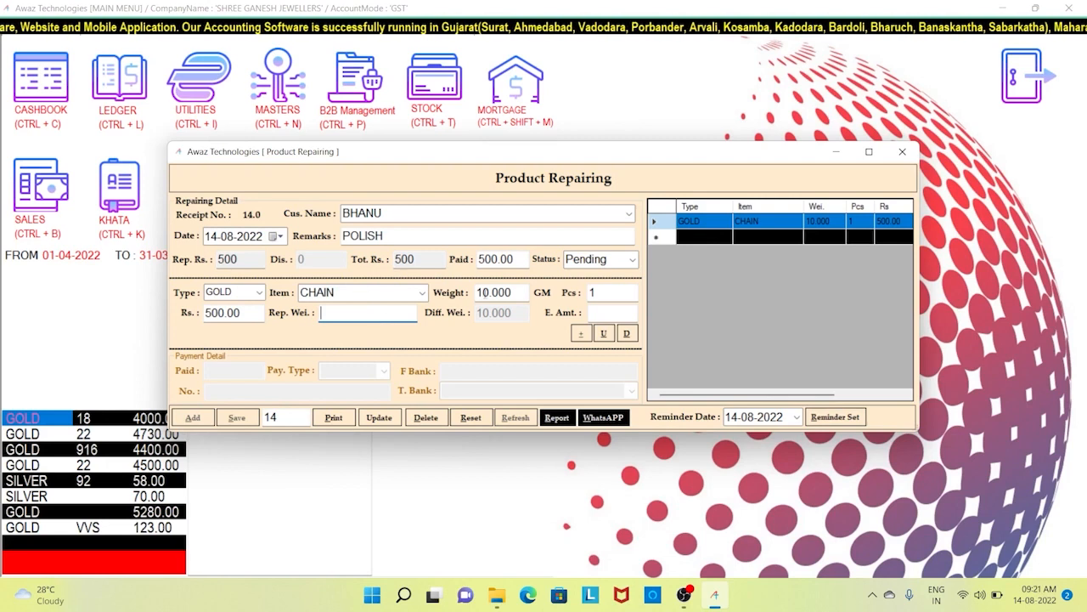
pyautogui.moveTo(520, 292); pyautogui.dragTo(473, 293)
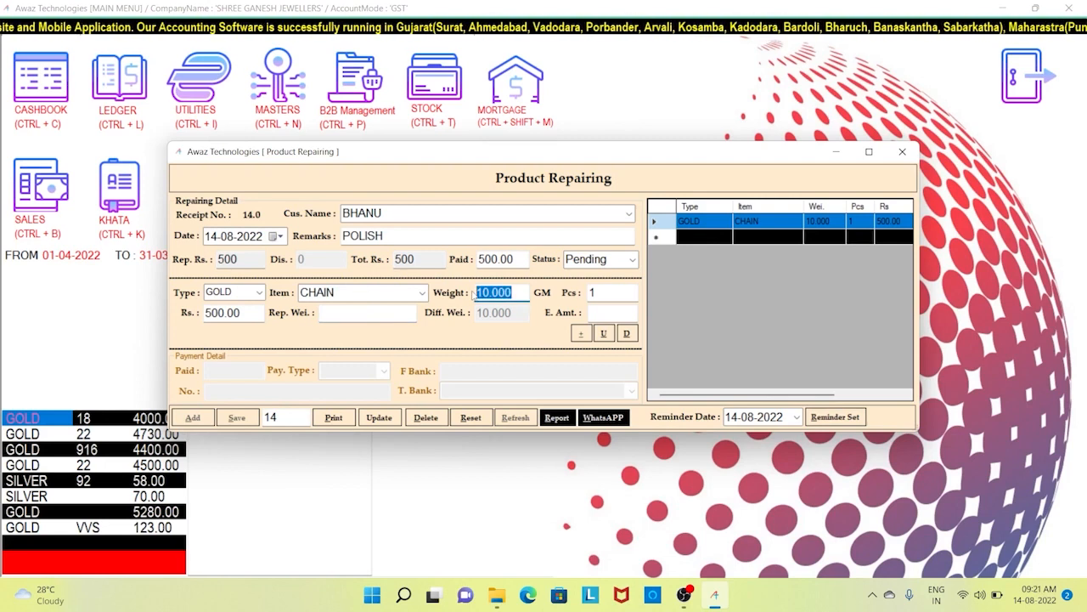
pyautogui.click(351, 314)
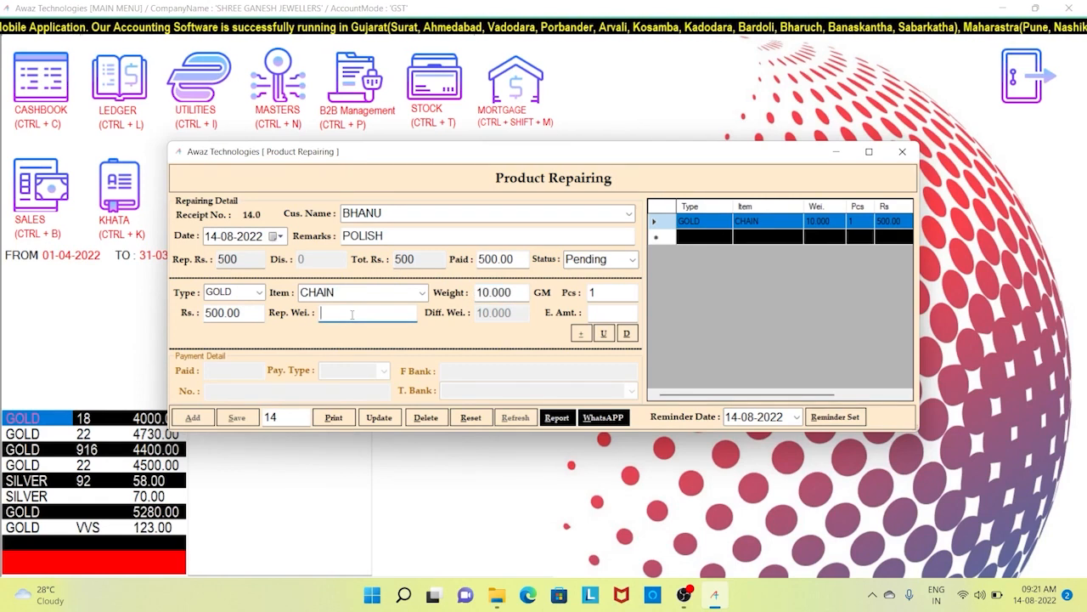
pyautogui.write('11')
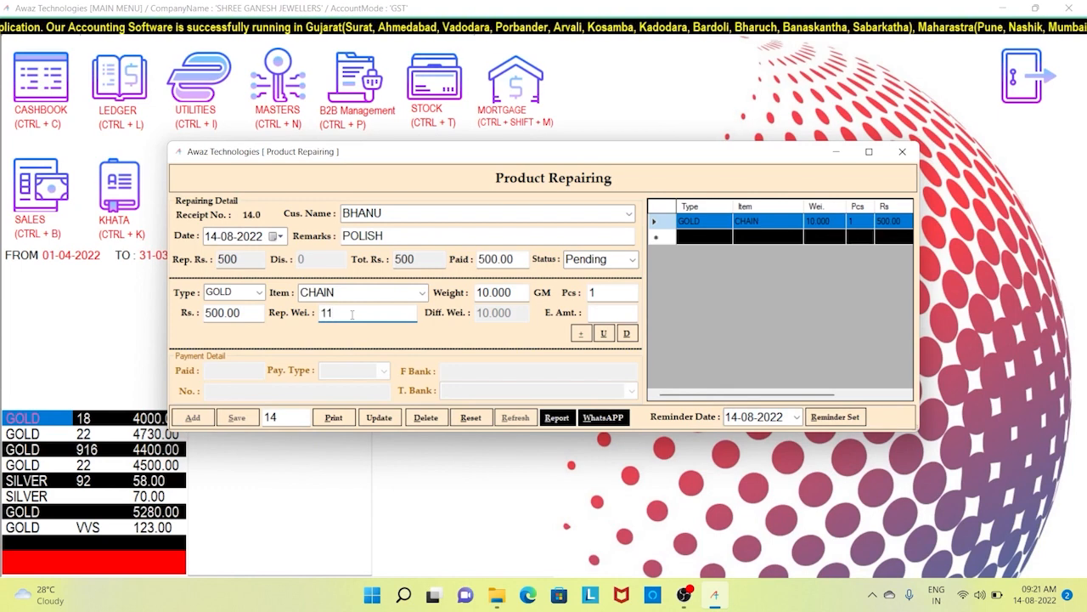
pyautogui.press('Tab')
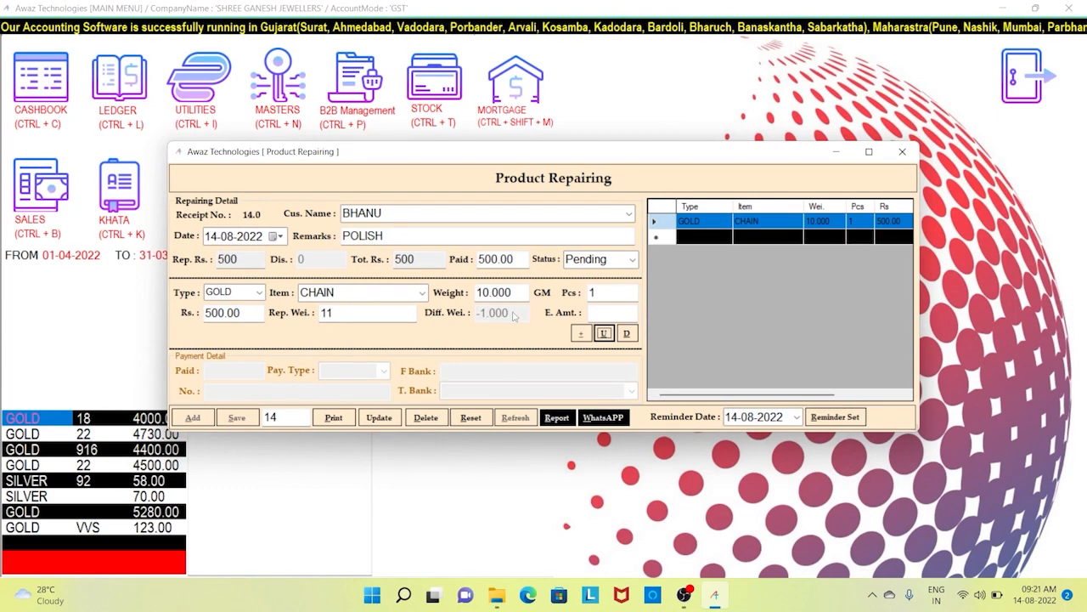
pyautogui.click(619, 311)
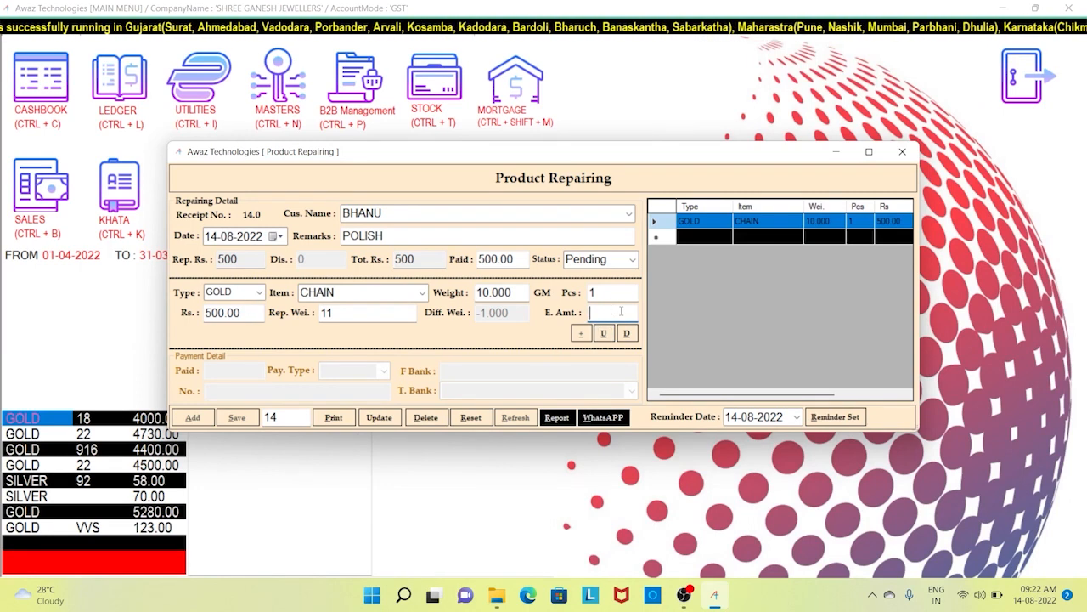
pyautogui.write('1000')
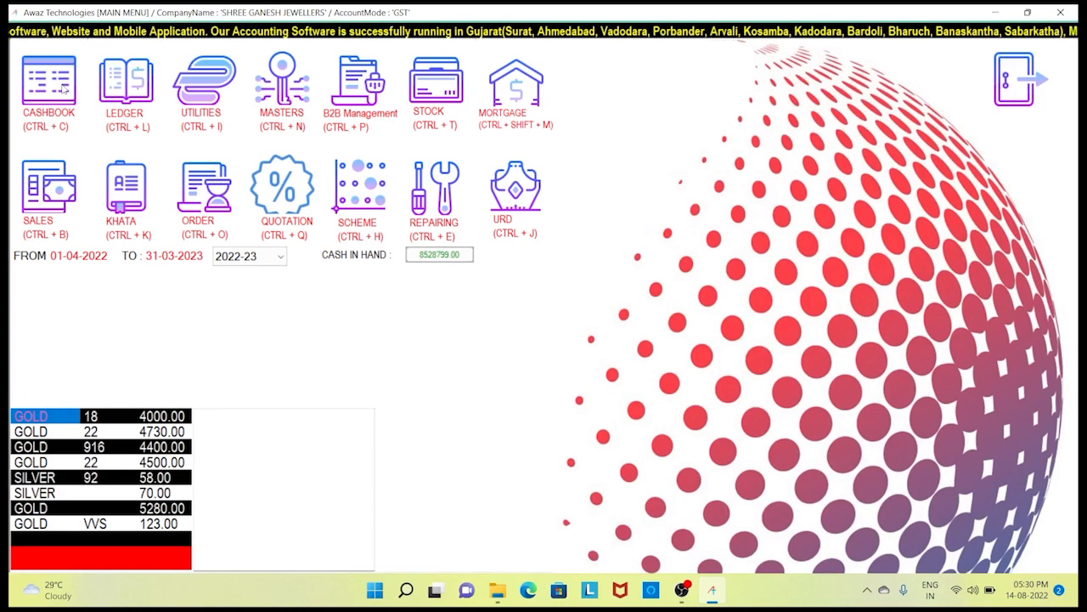
# - Open the Cash Book entry form, dated 14-08-2022, from the main menu
pyautogui.click(48, 85)
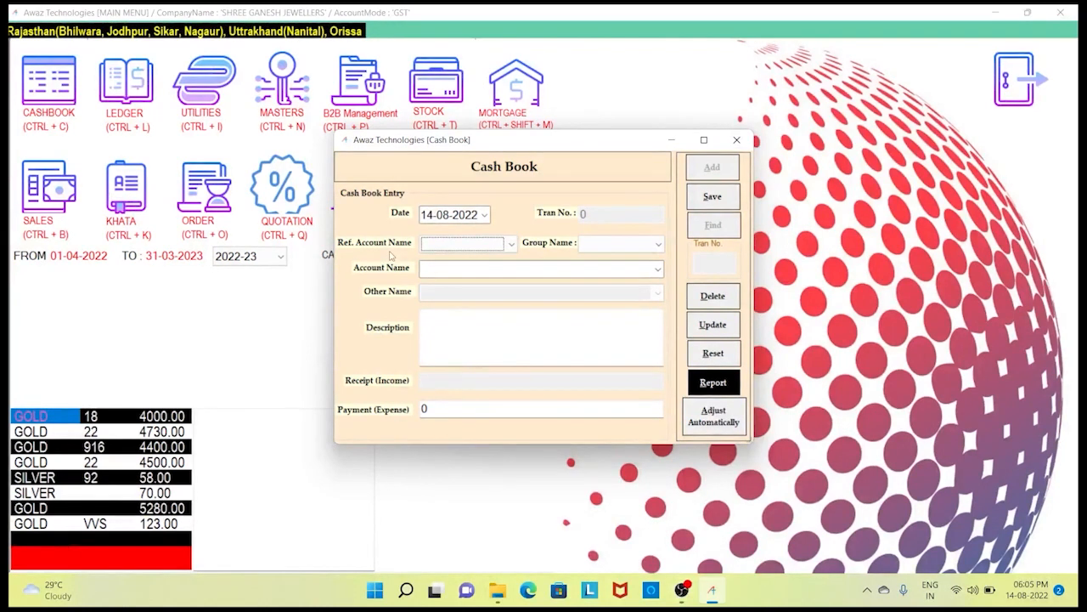
# - Make the entry a payment under account group OTHER, account gar kharch
pyautogui.click(461, 216)
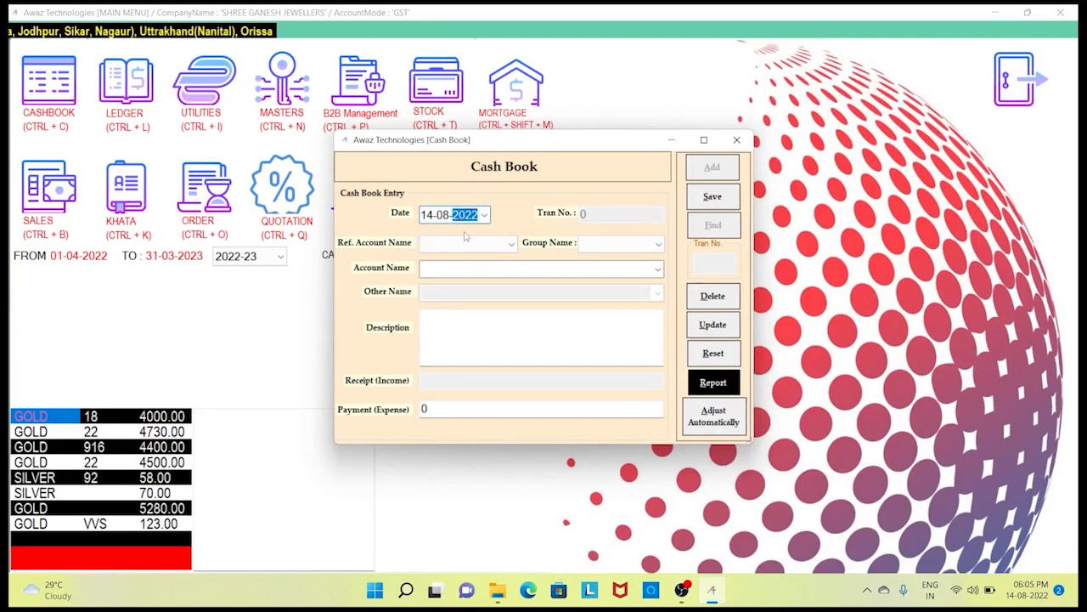
pyautogui.click(456, 246)
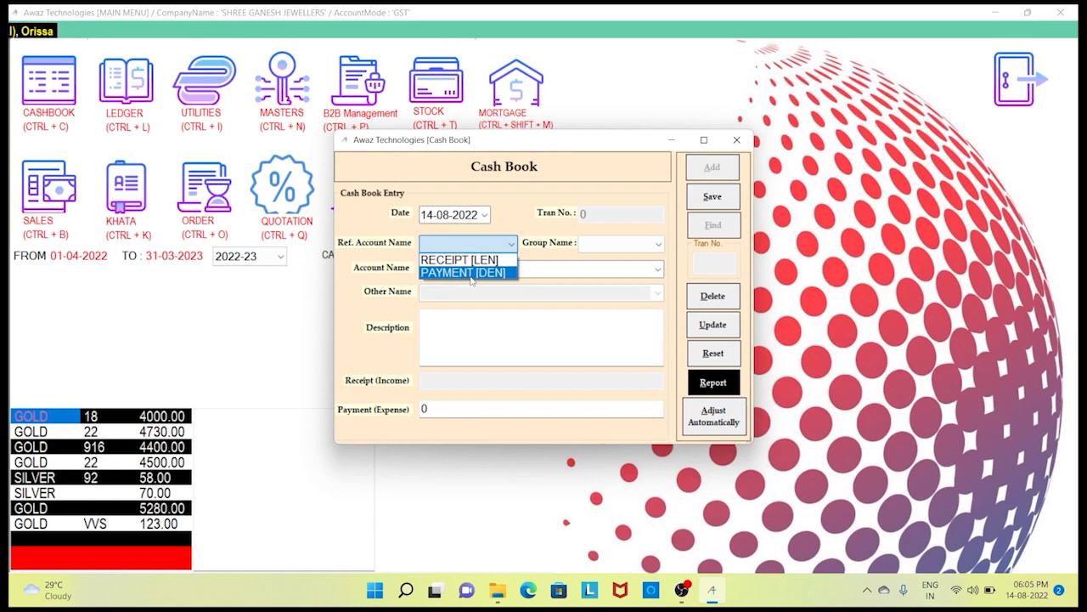
pyautogui.click(471, 276)
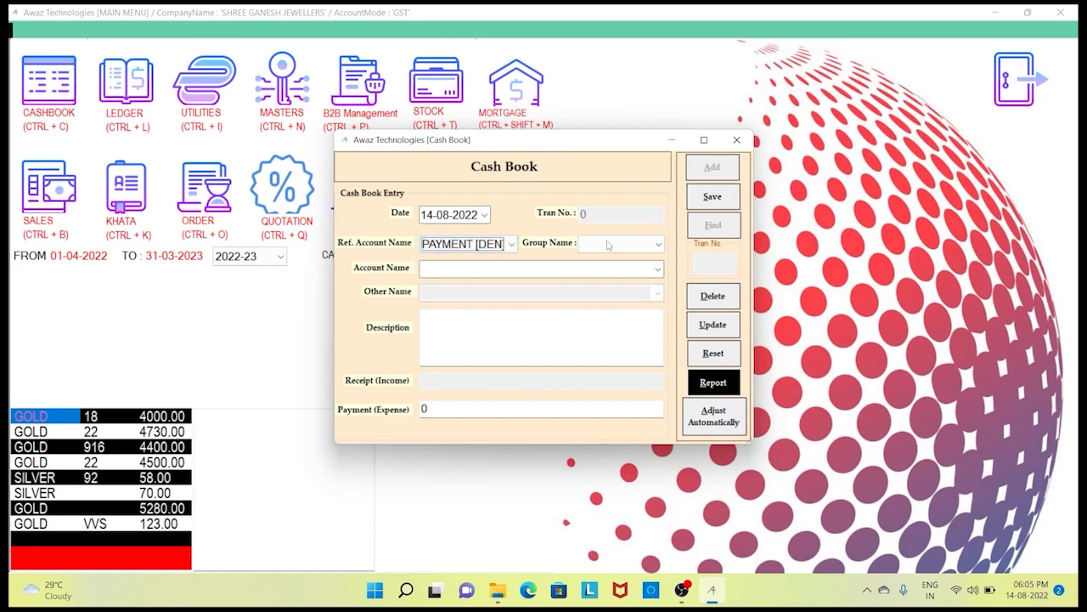
pyautogui.click(618, 245)
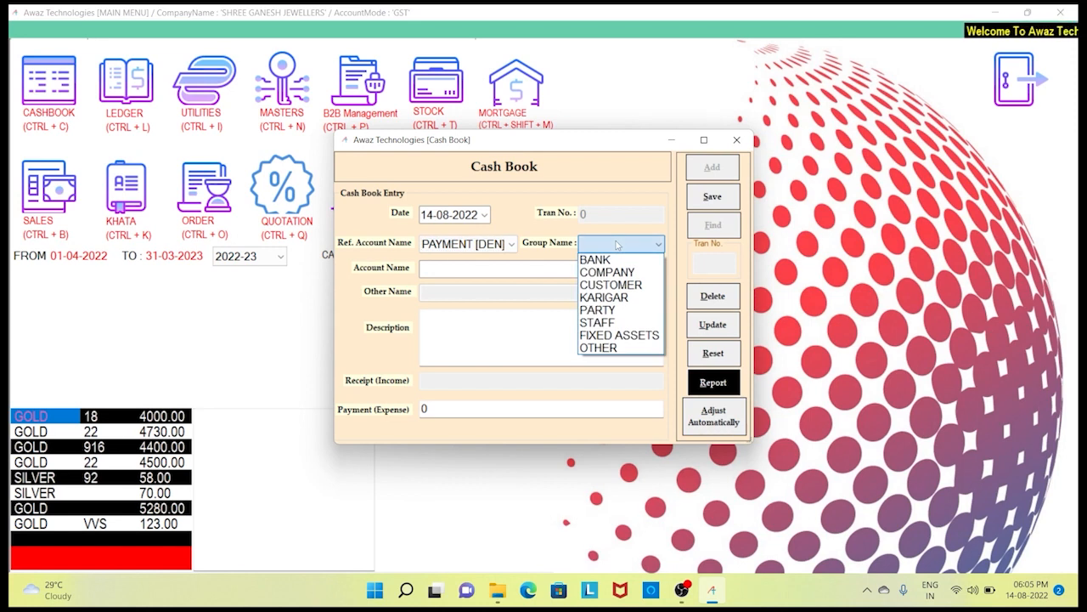
pyautogui.click(616, 348)
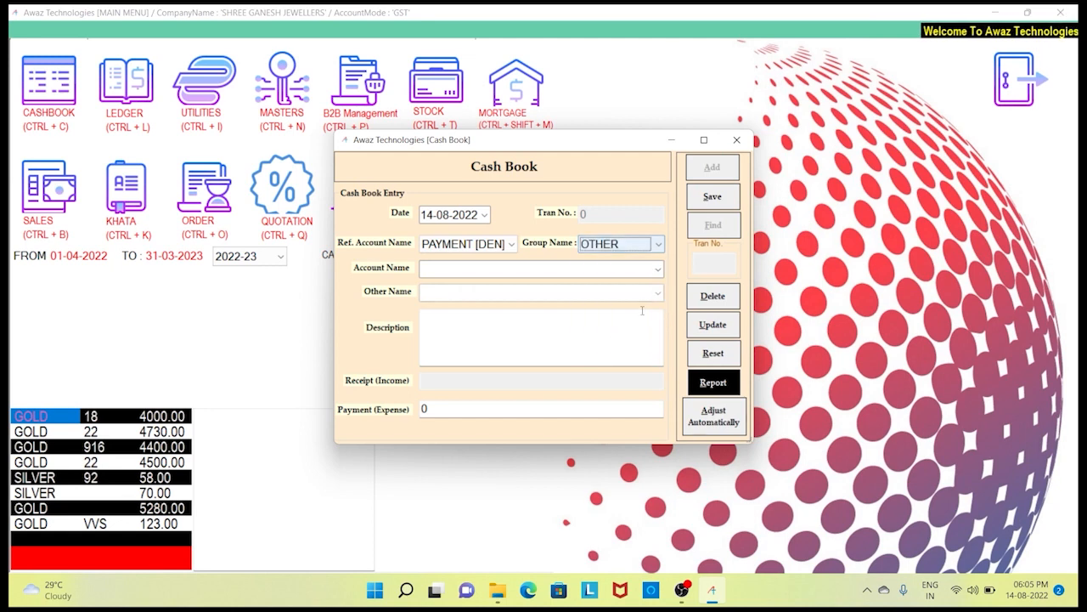
pyautogui.click(657, 269)
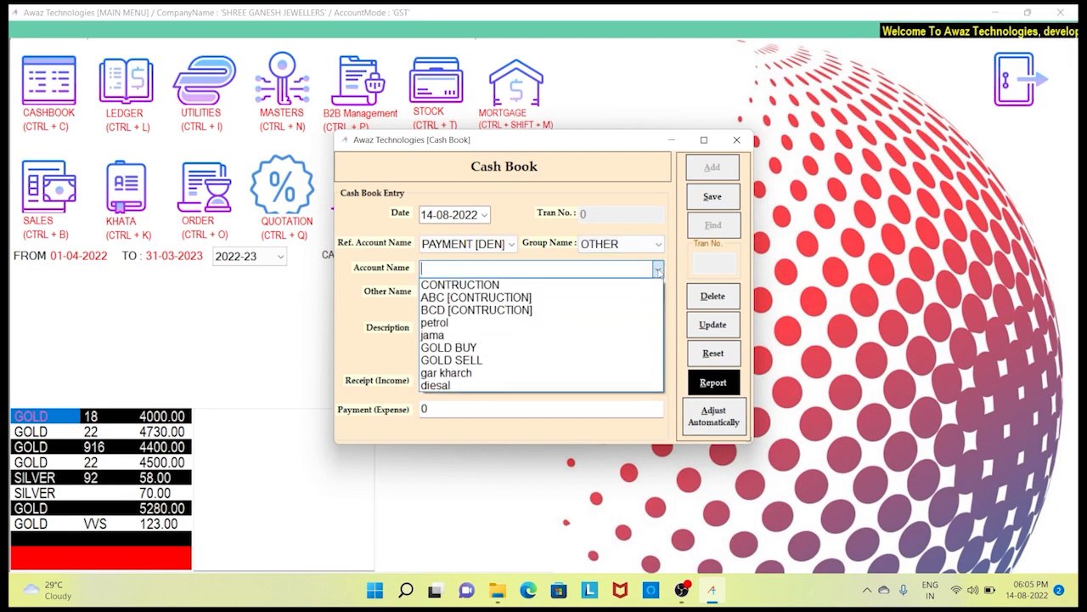
pyautogui.click(506, 375)
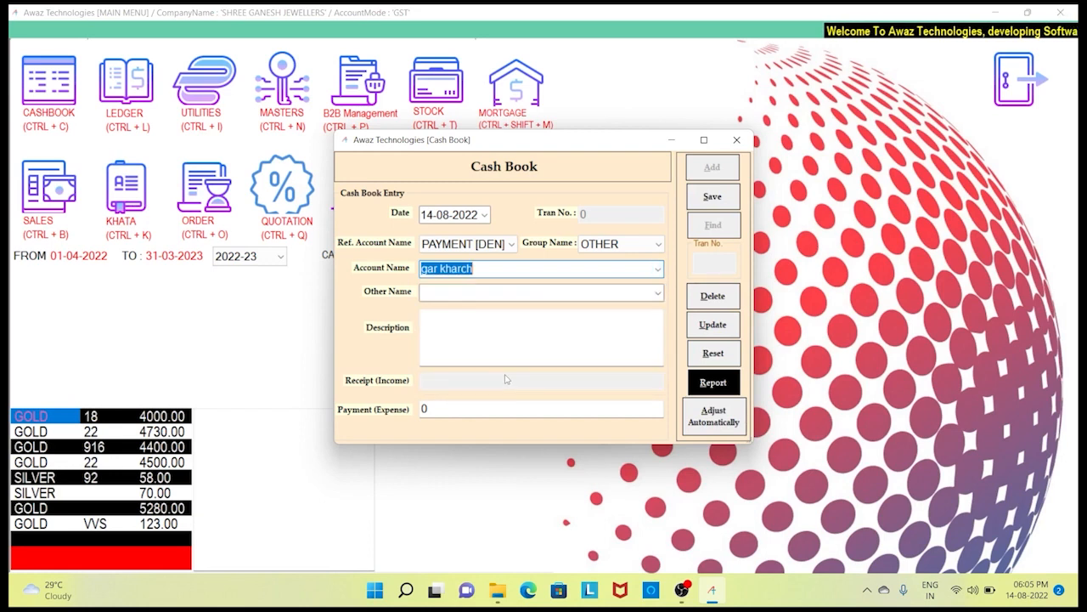
# - Leave the other name blank, add description XYZ and a 500 expense, then save
pyautogui.click(595, 294)
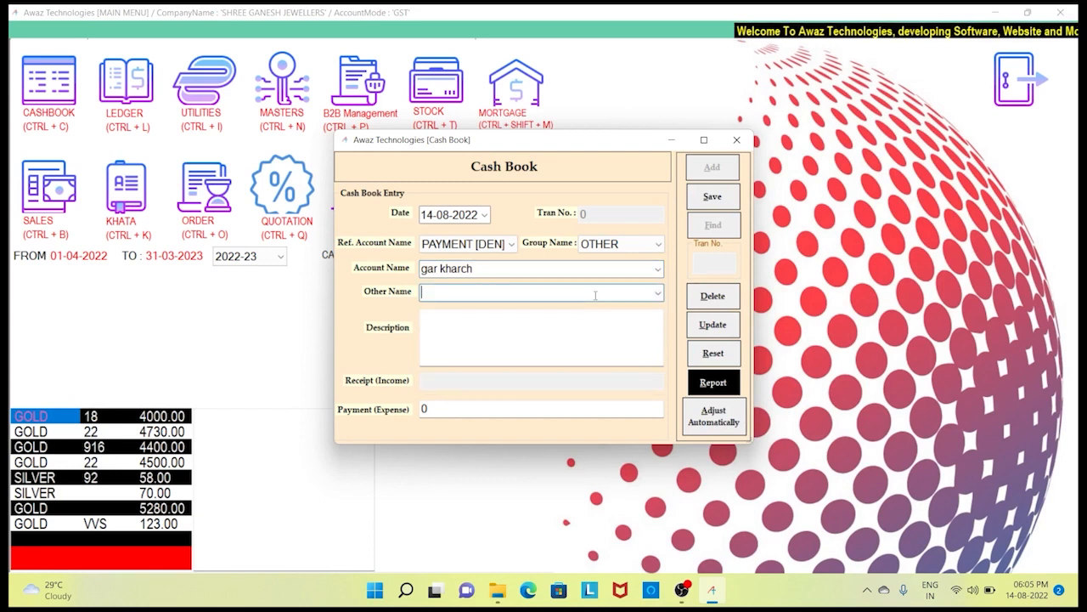
pyautogui.click(657, 293)
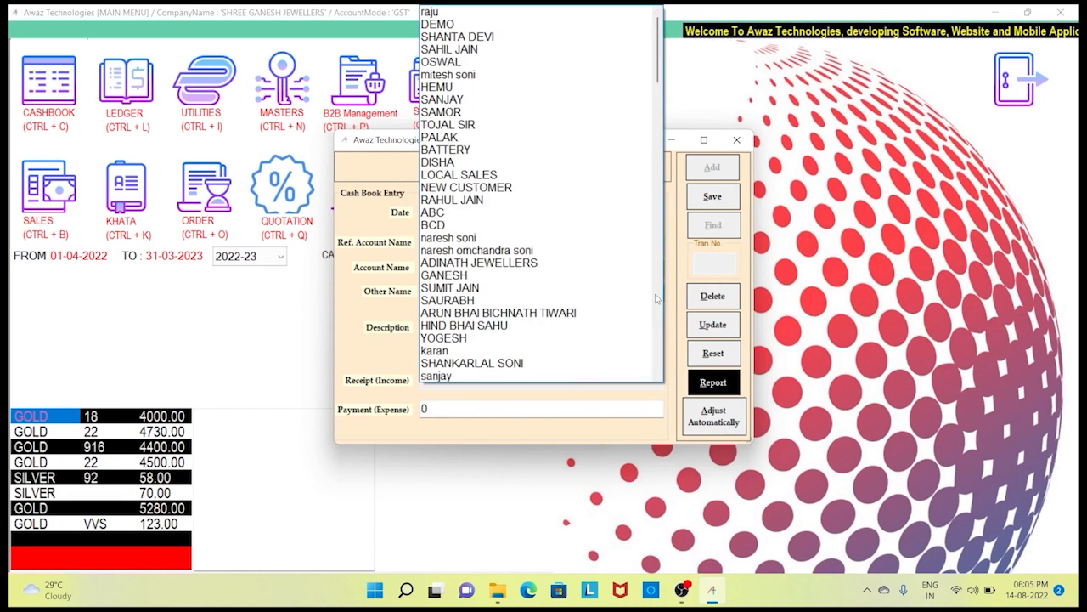
pyautogui.click(530, 214)
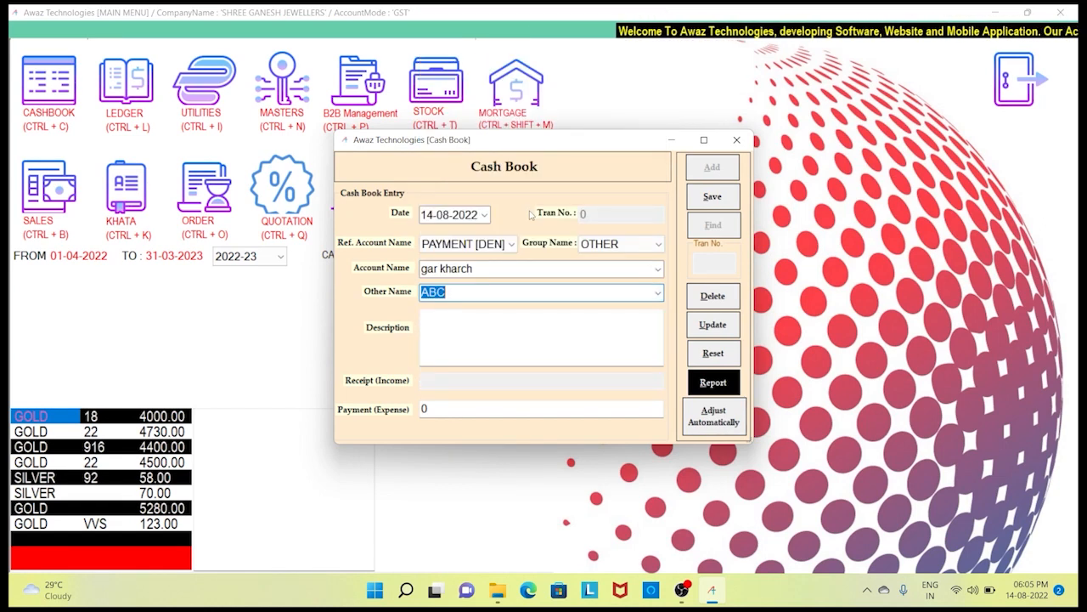
pyautogui.press('BackSpace')
pyautogui.press('Tab')
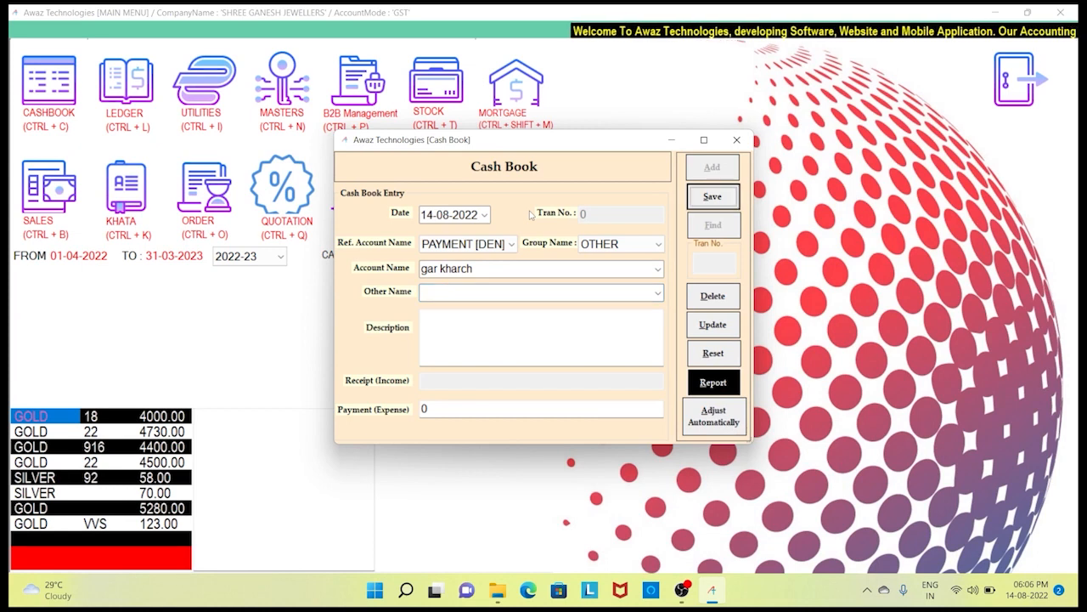
pyautogui.click(546, 321)
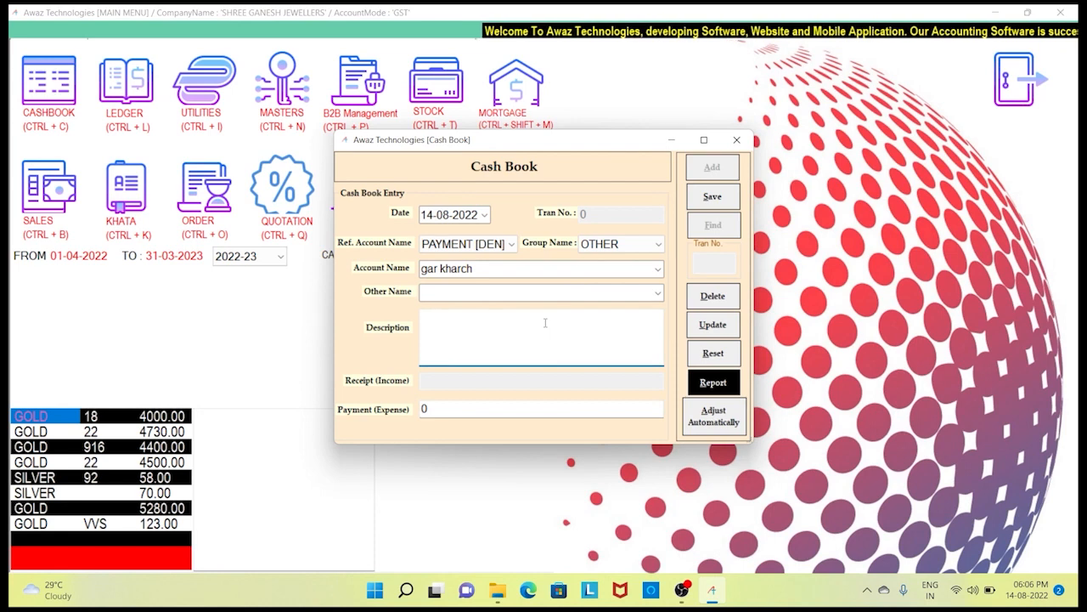
pyautogui.write('XYZ')
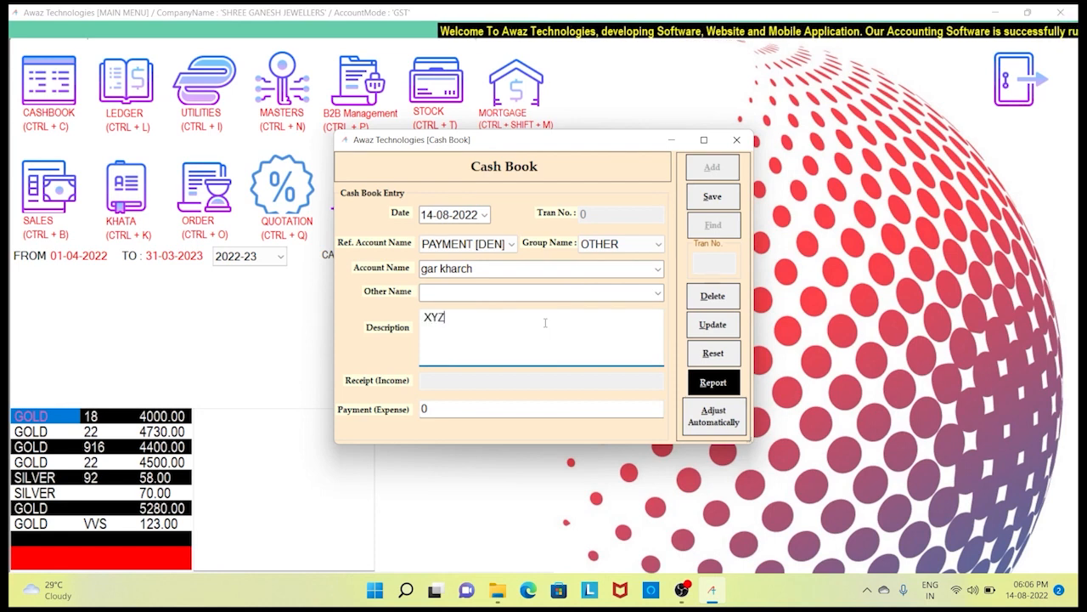
pyautogui.press('Tab')
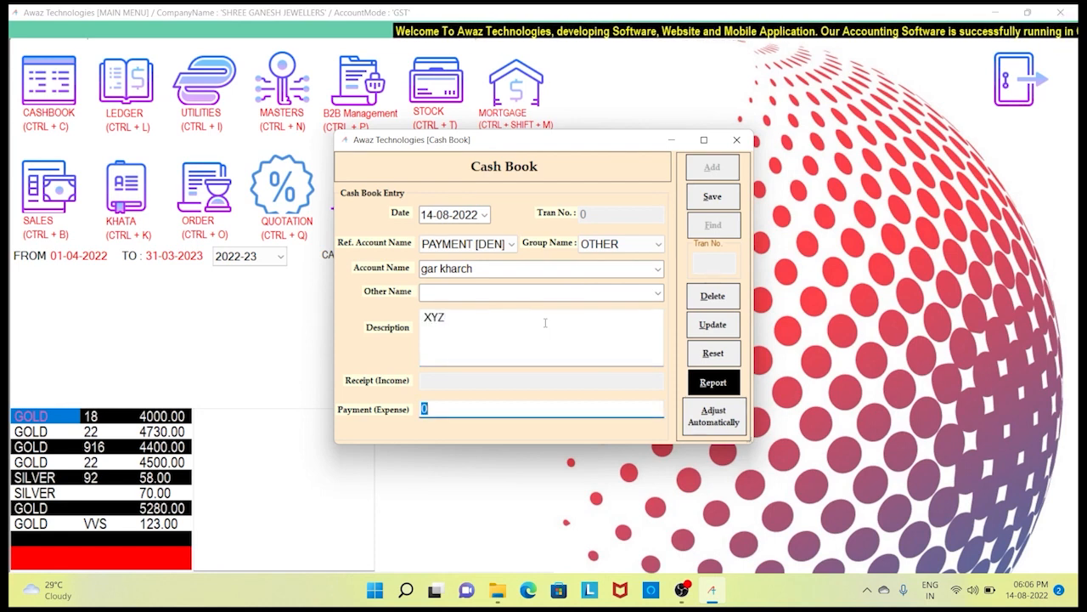
pyautogui.write('500')
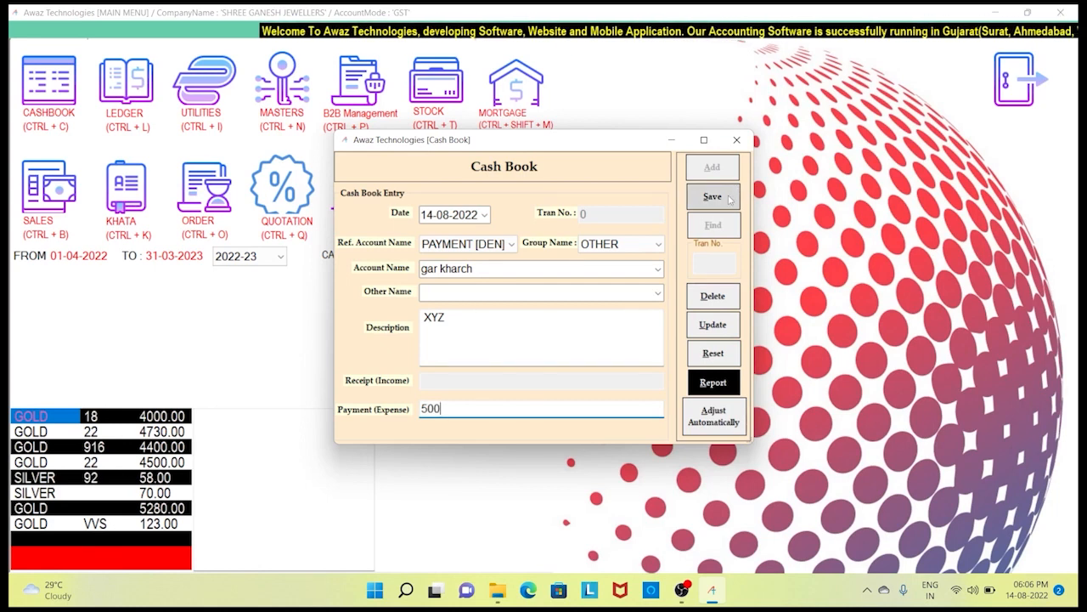
pyautogui.click(728, 199)
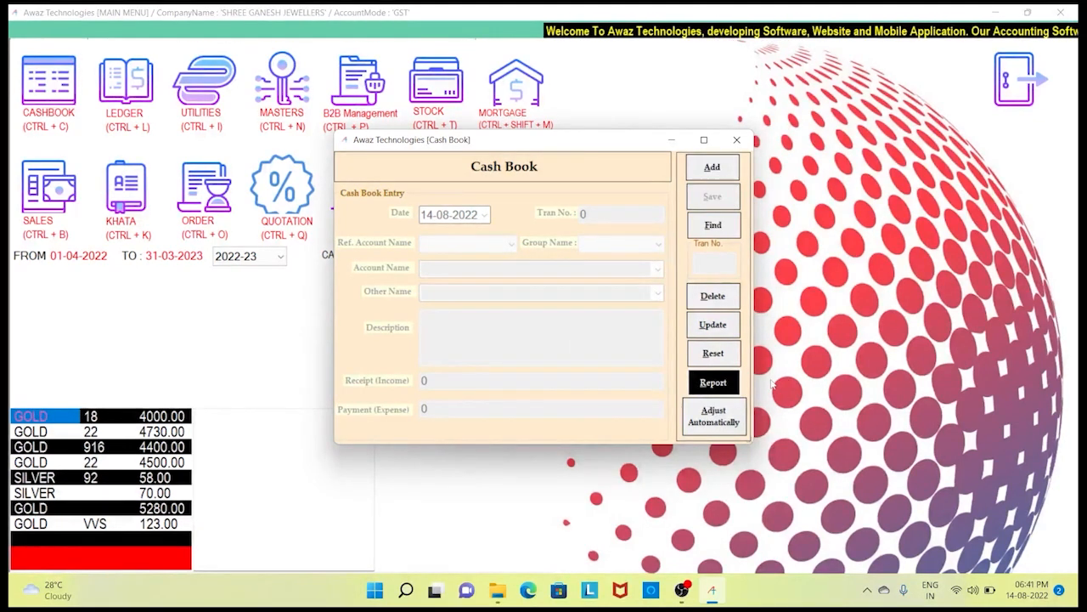
# - Generate the Cash Book Report for 01-04-2022 to 31-03-2023 and page through to the last page
pyautogui.click(724, 390)
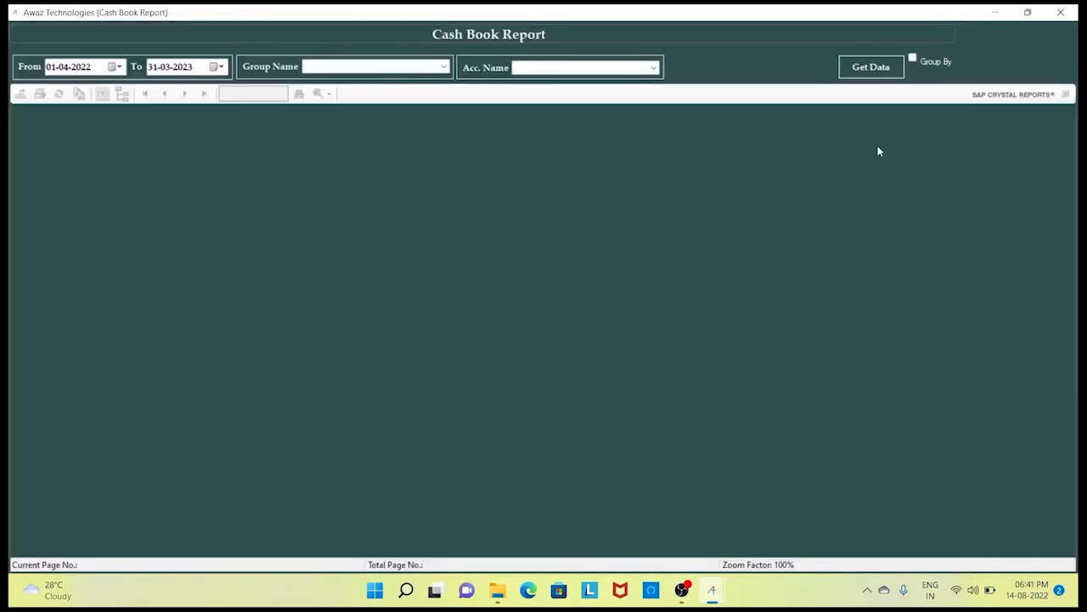
pyautogui.click(868, 66)
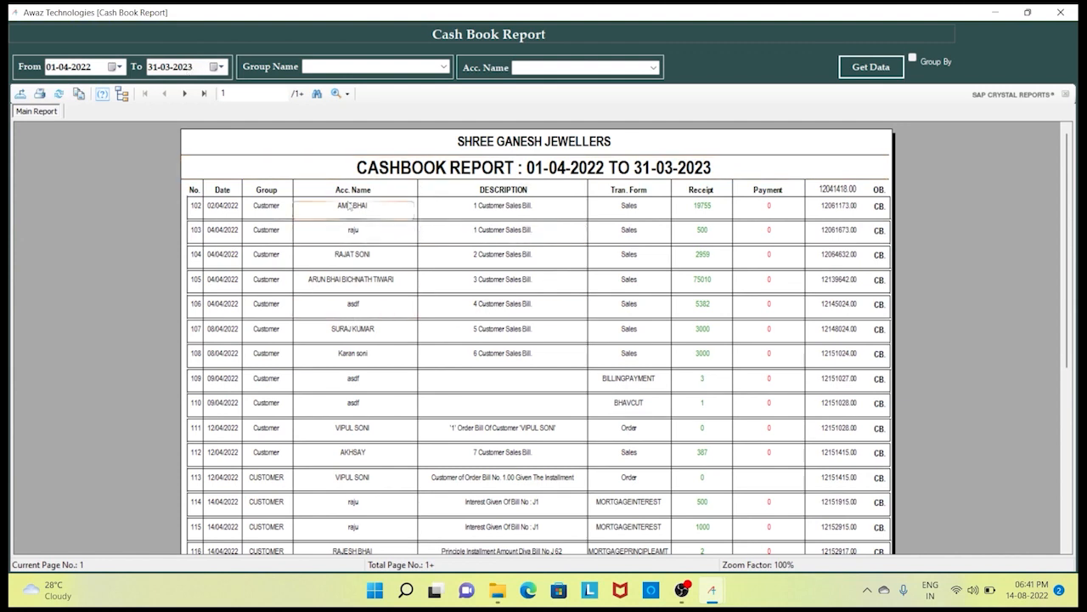
pyautogui.click(185, 95)
pyautogui.click(186, 95)
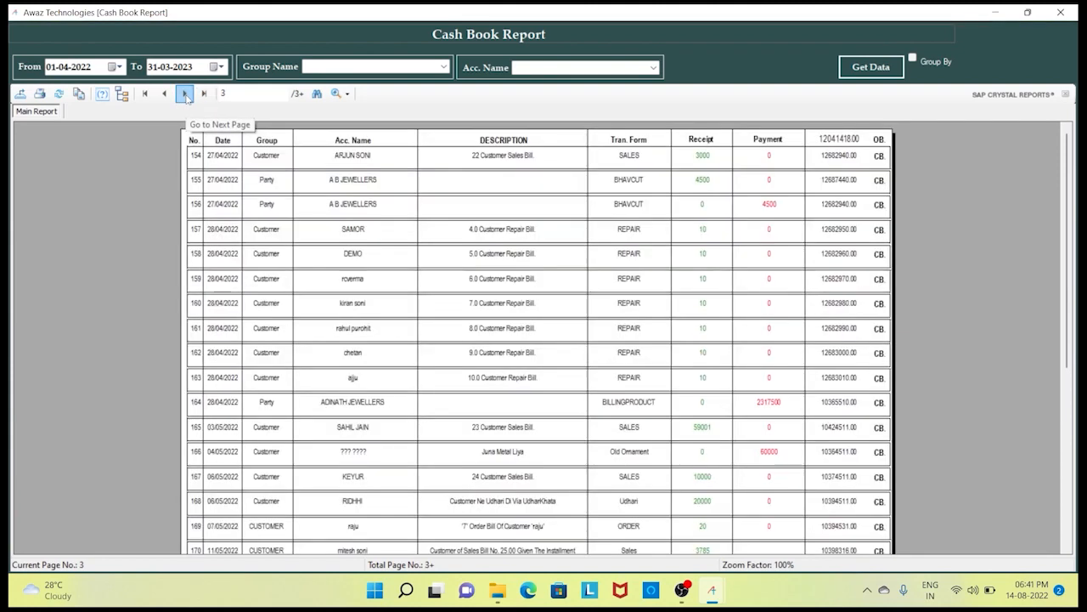
pyautogui.click(185, 95)
pyautogui.click(185, 95)
pyautogui.click(185, 95)
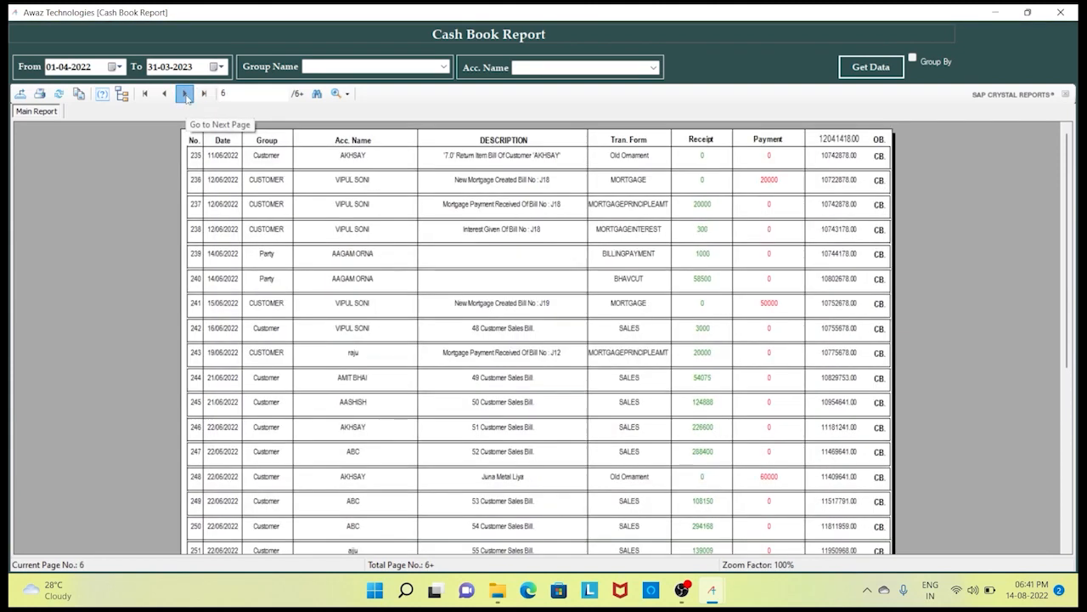
pyautogui.click(185, 95)
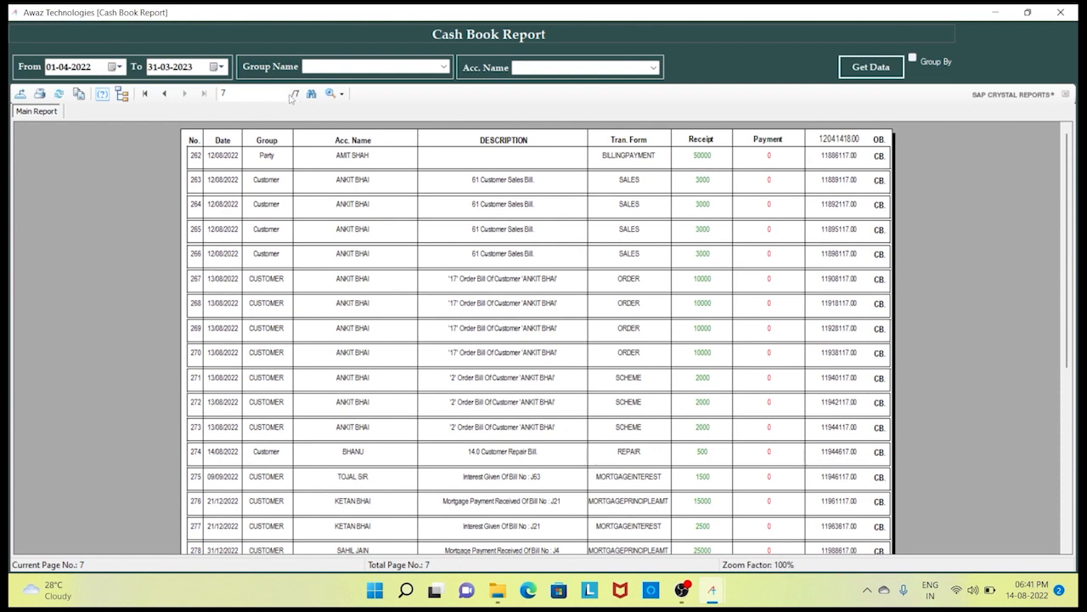
pyautogui.click(265, 93)
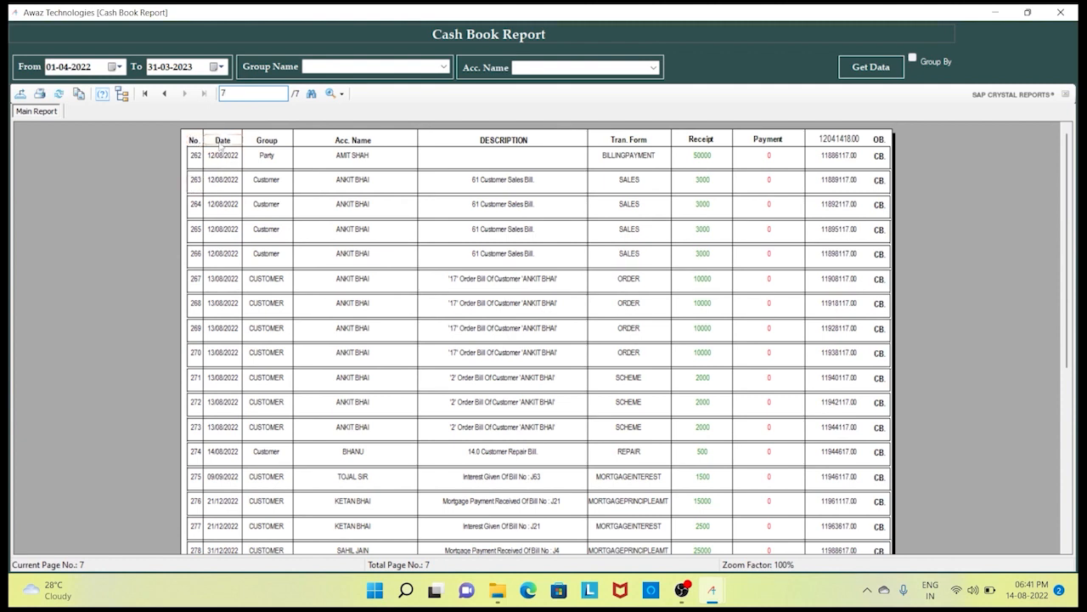
# - Point out the No., Group, Acc. Name, Tran. Form, Receipt and Payment columns
pyautogui.click(196, 231)
pyautogui.click(271, 217)
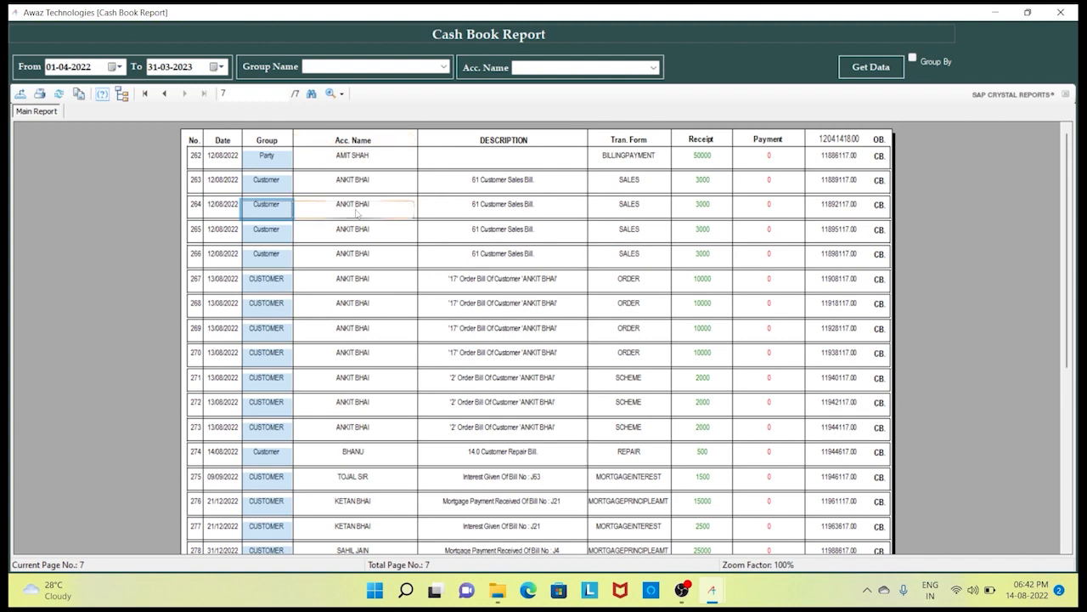
pyautogui.click(393, 264)
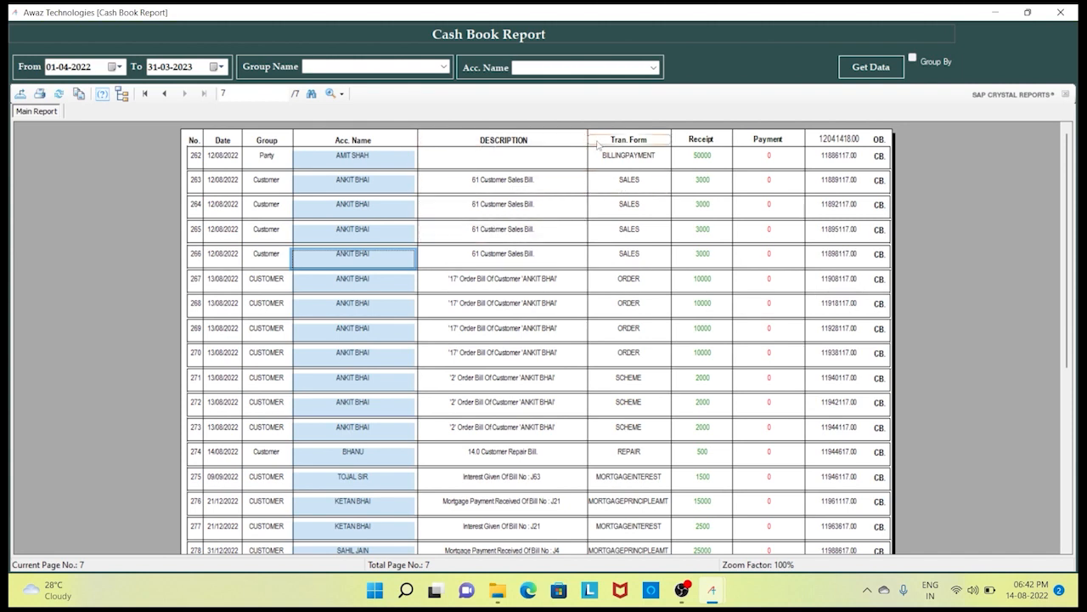
pyautogui.click(636, 164)
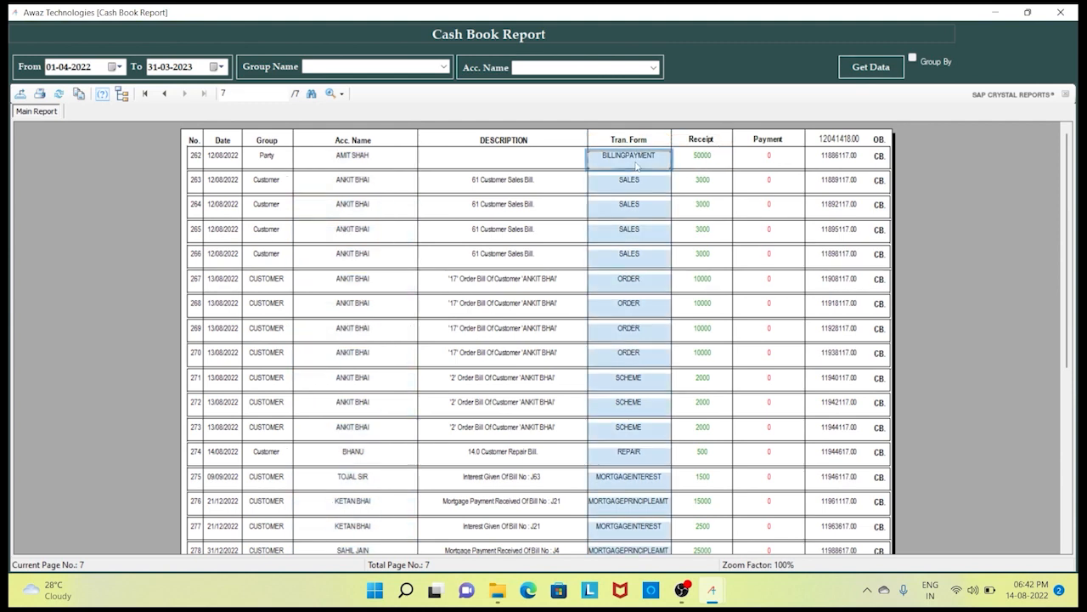
pyautogui.click(636, 173)
pyautogui.click(635, 274)
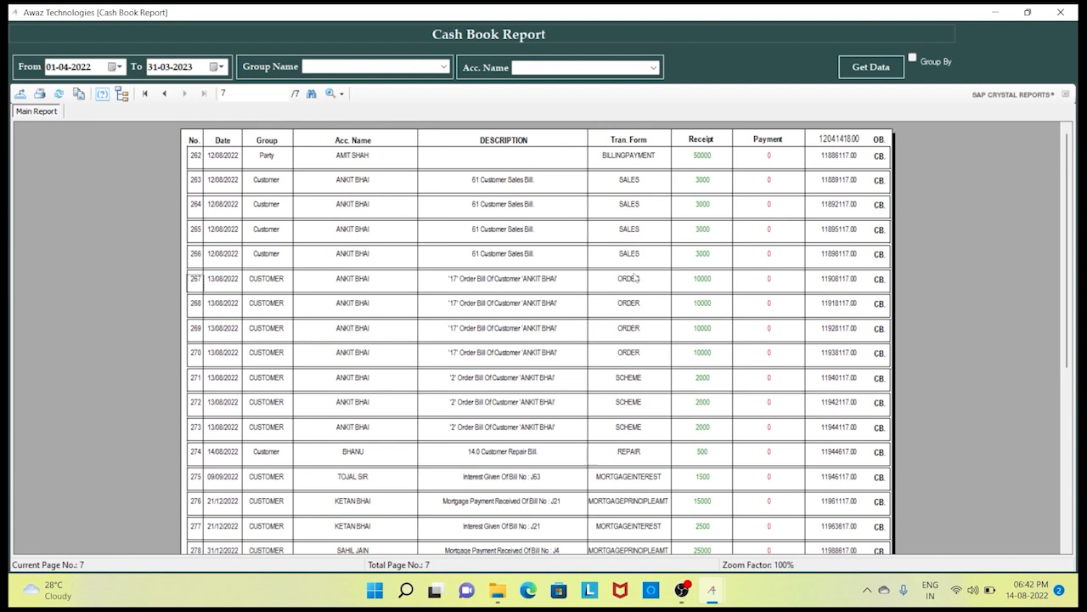
pyautogui.click(703, 136)
pyautogui.click(697, 301)
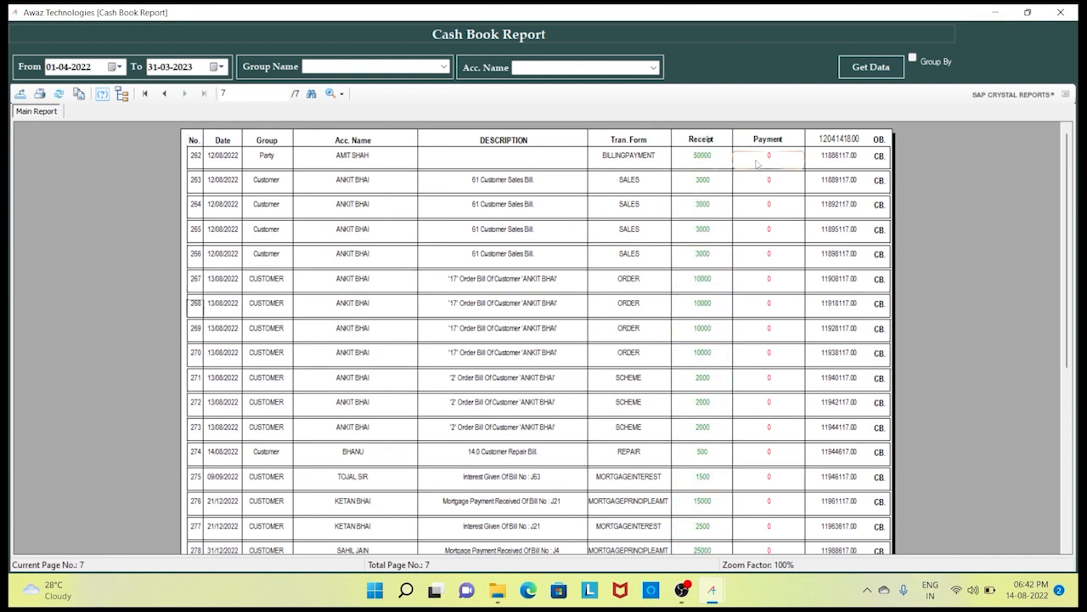
pyautogui.click(750, 257)
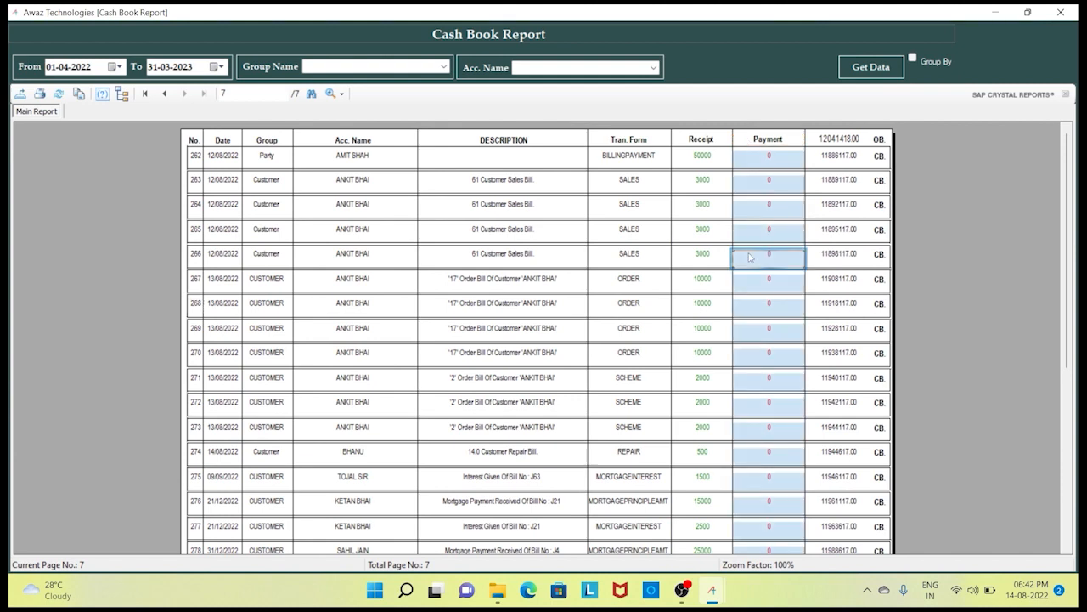
# - Show the 12041418.00 opening balance, running closing balance, Day Amount 4832.00 and Available Amount 12046250.00
pyautogui.click(841, 142)
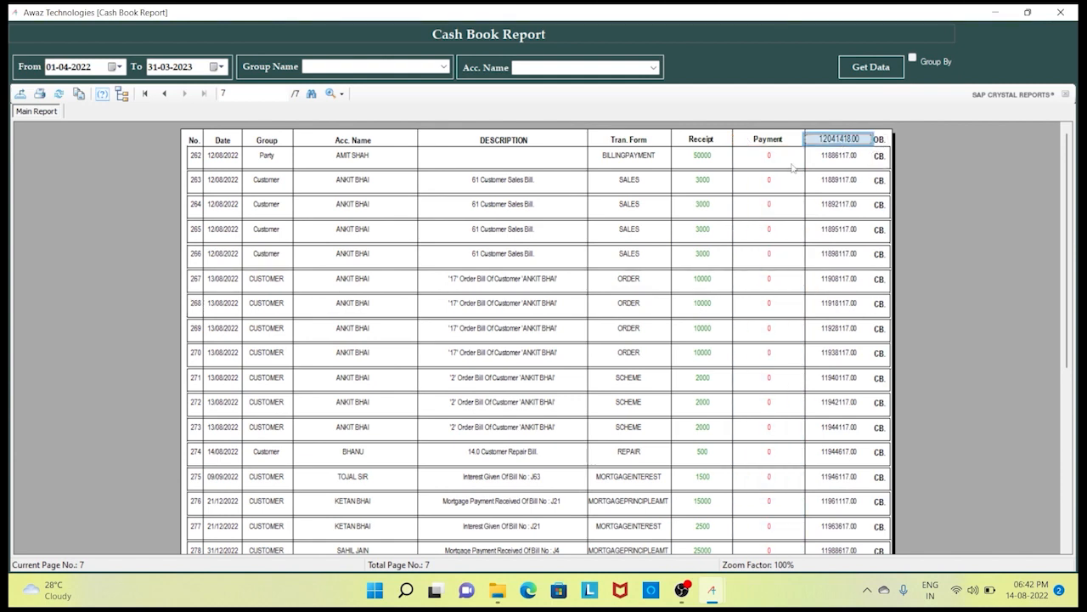
pyautogui.click(231, 159)
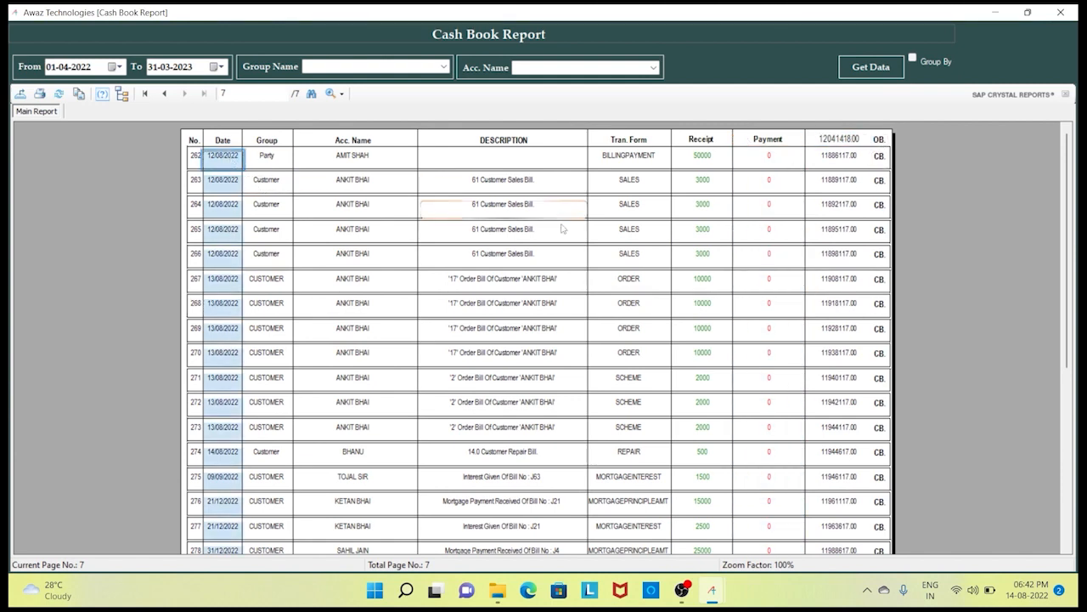
pyautogui.click(836, 141)
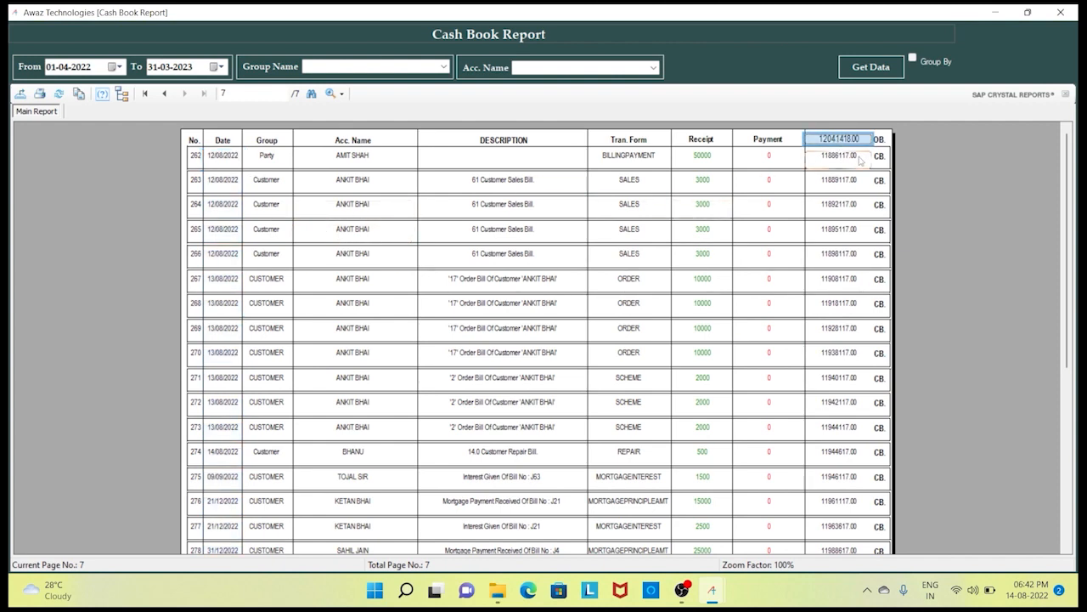
pyautogui.click(862, 160)
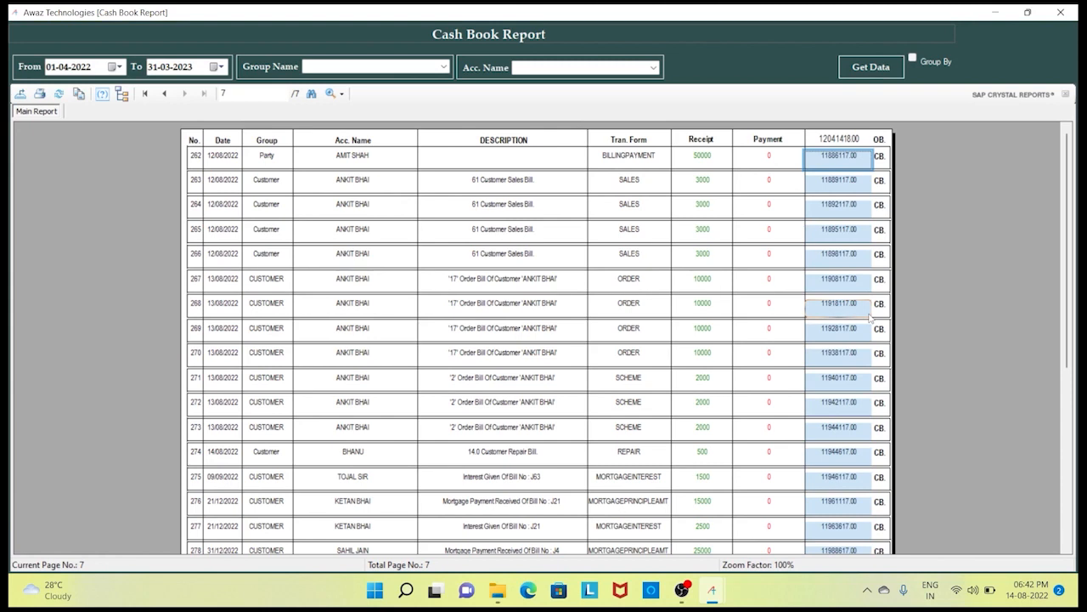
pyautogui.scroll(-5, 870, 317)
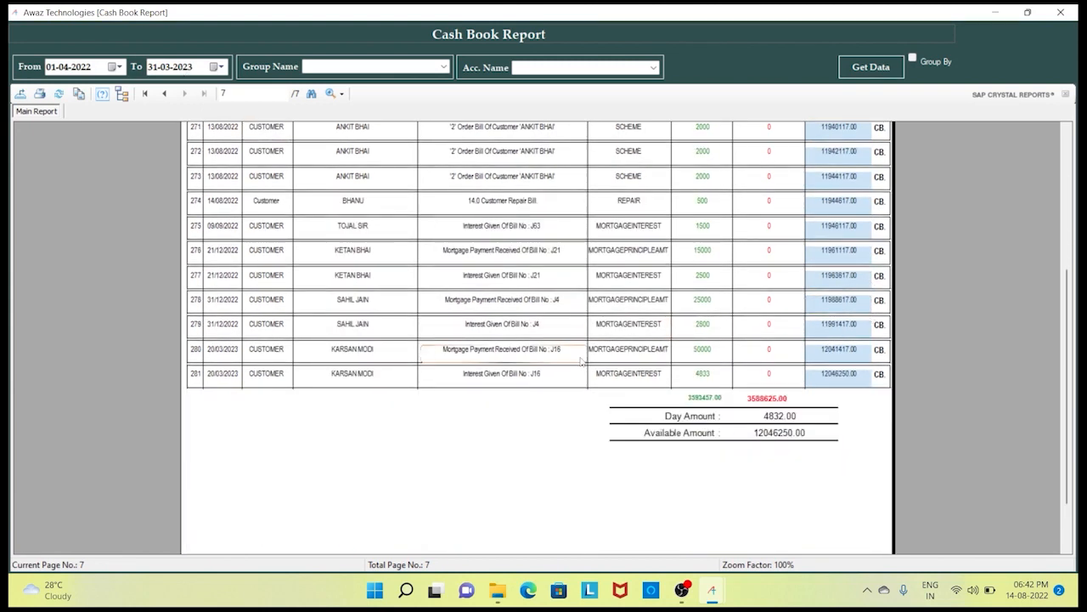
pyautogui.click(786, 416)
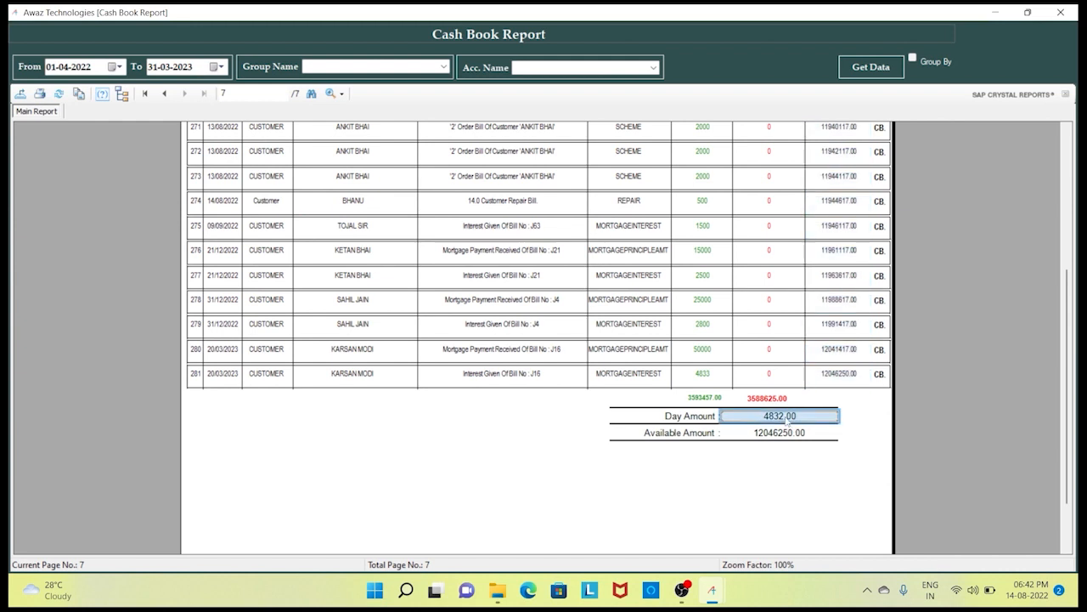
pyautogui.click(786, 434)
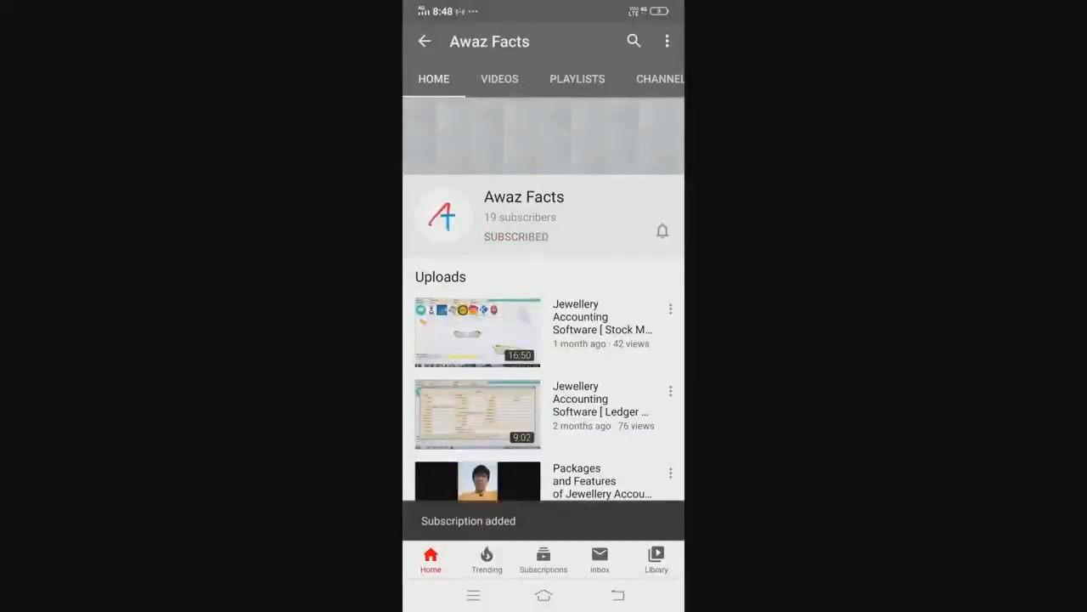
# - Set the Awaz Facts channel's notification bell to All
pyautogui.click(662, 229)
pyautogui.click(595, 190)
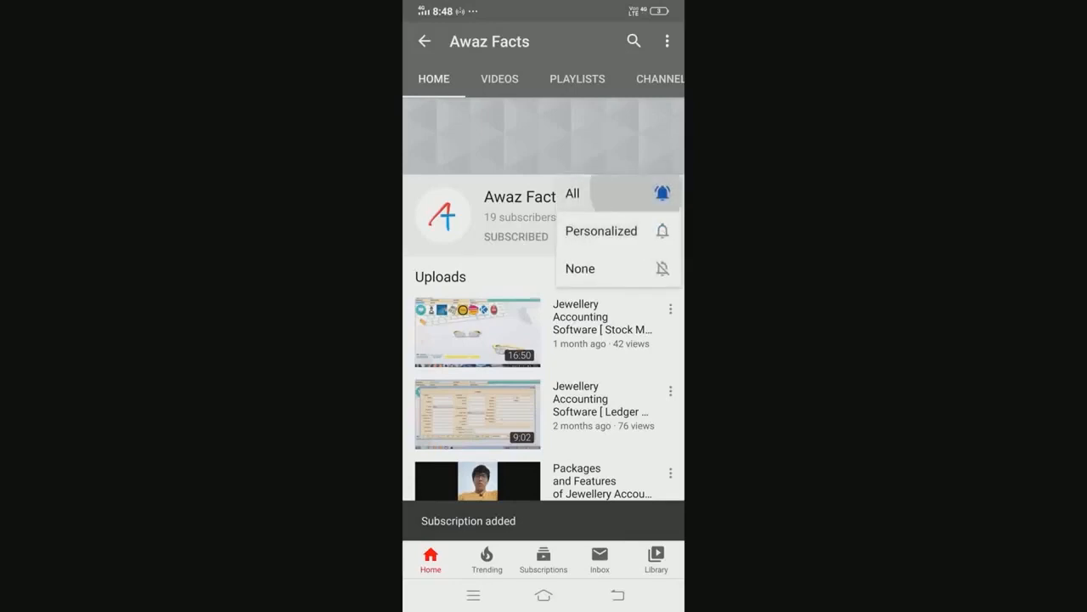